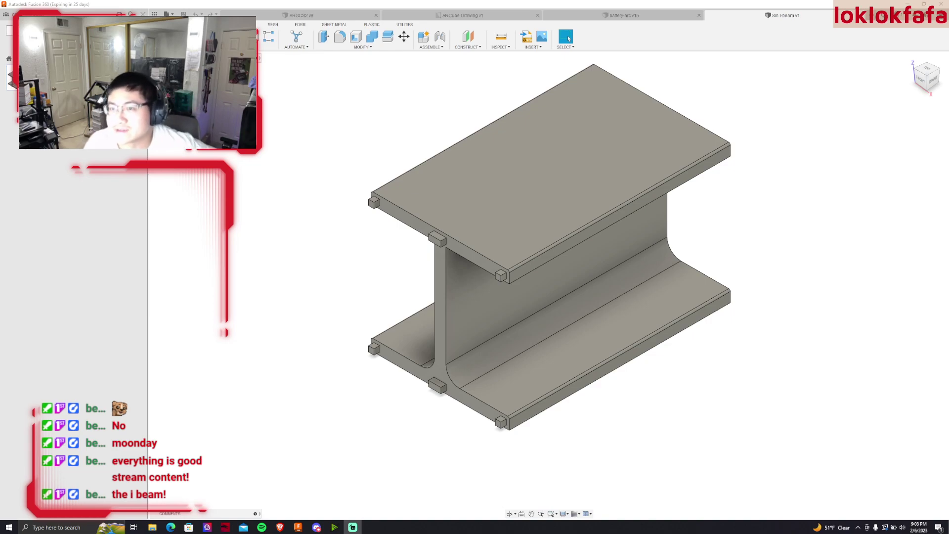
# Change the I-beam design's units to Millimeter and bring up the Measure tool
pyautogui.click(568, 38)
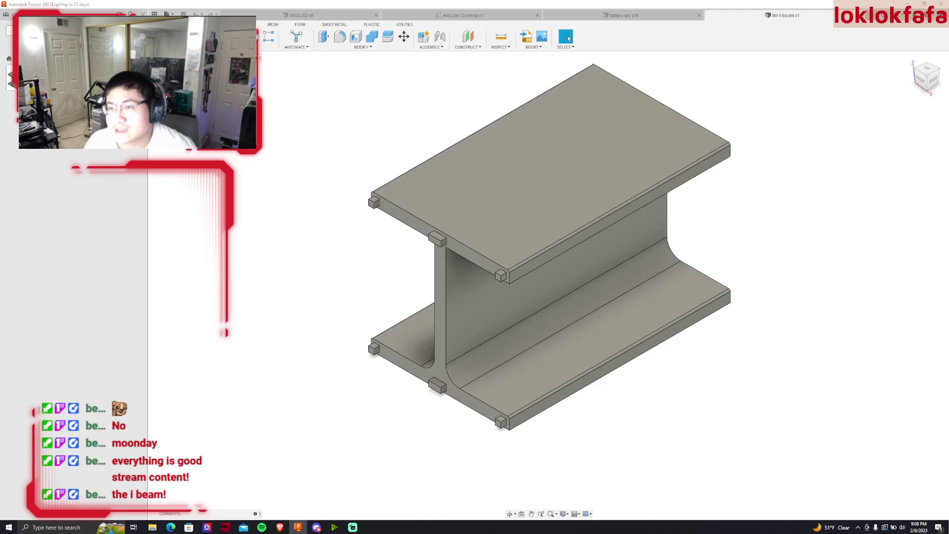
pyautogui.click(913, 113)
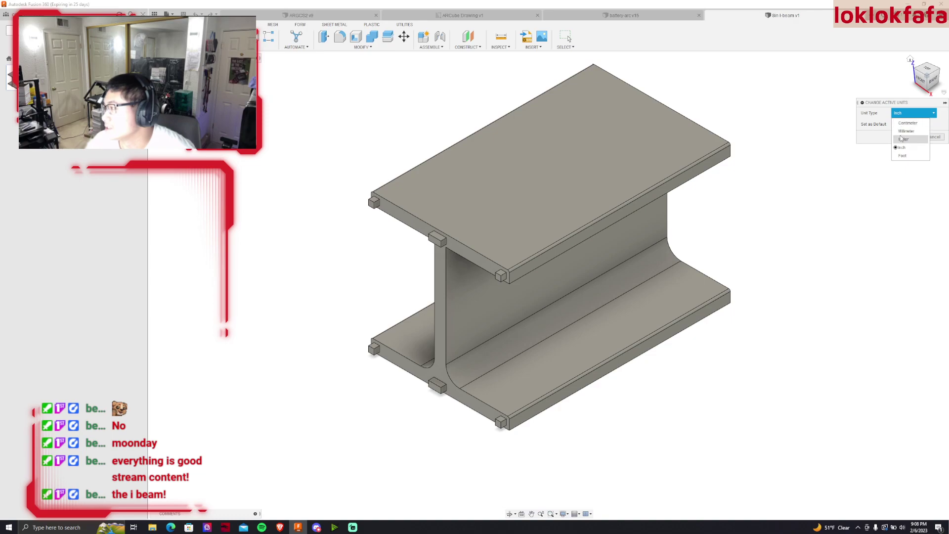
pyautogui.click(901, 139)
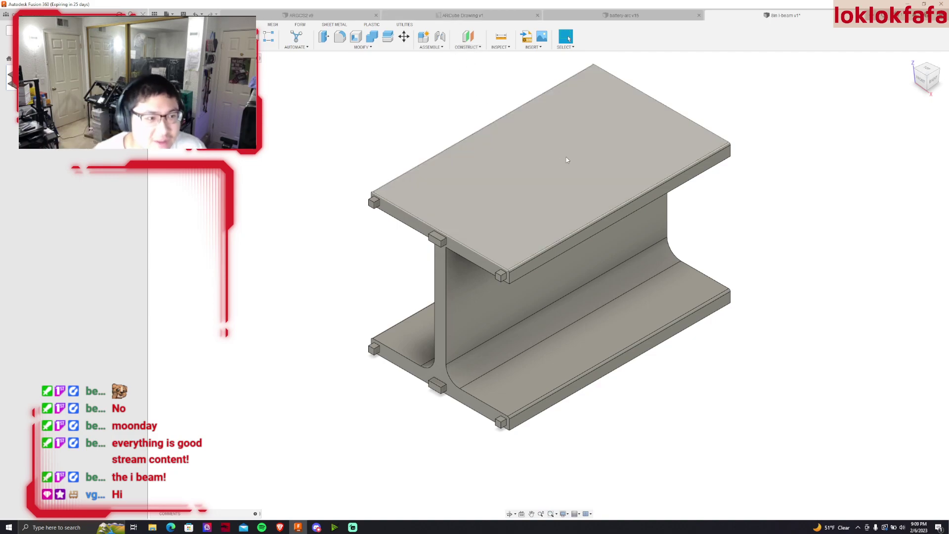
pyautogui.scroll(3, 699, 180)
pyautogui.scroll(-4, 330, 263)
pyautogui.scroll(3, 435, 277)
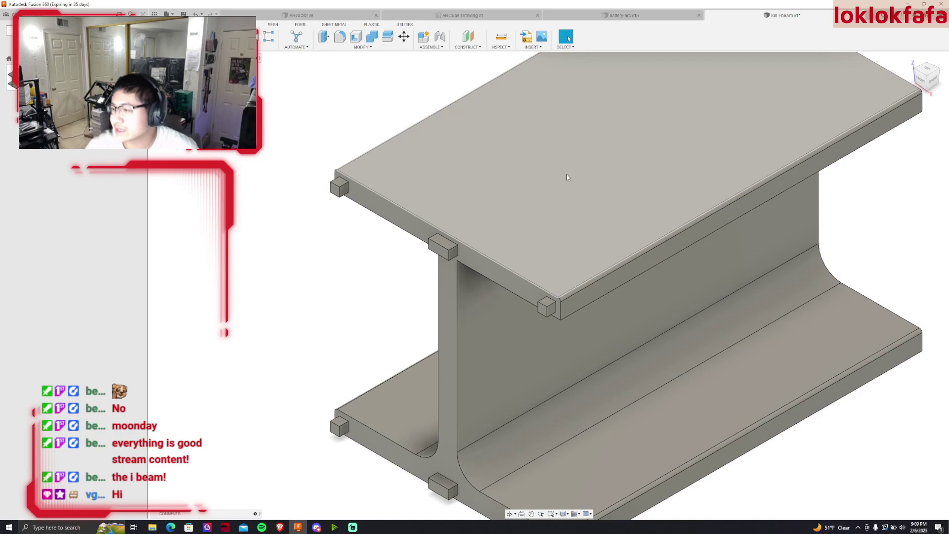
pyautogui.press('i')
pyautogui.scroll(2, 439, 283)
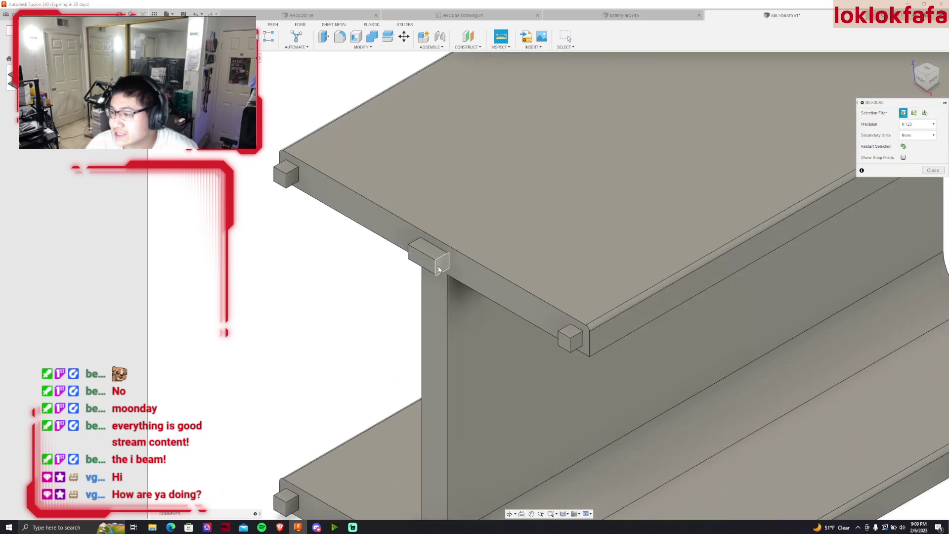
# Measure a small flange key edge, reading 5.08 mm
pyautogui.click(444, 267)
pyautogui.scroll(2, 440, 267)
pyautogui.scroll(-5, 596, 260)
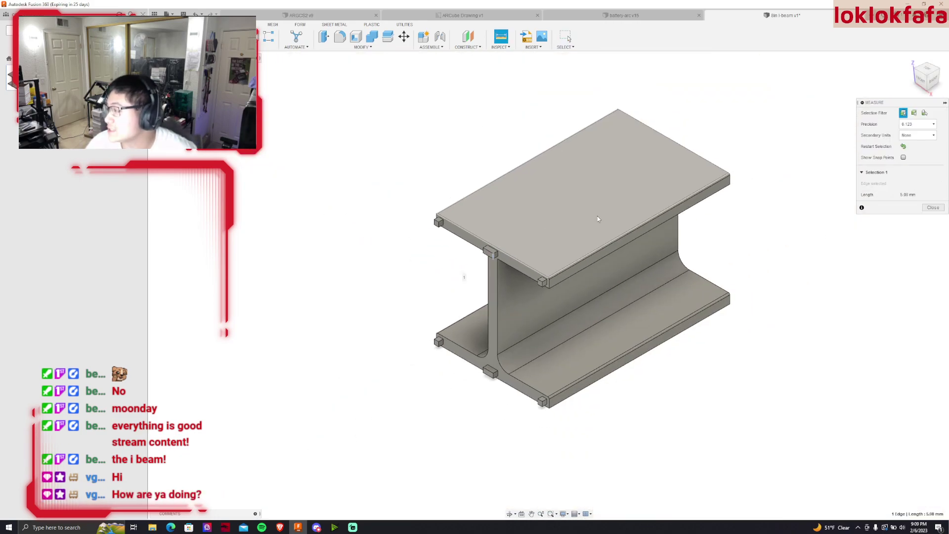
pyautogui.moveTo(549, 284)
pyautogui.keyDown('shift'); pyautogui.mouseDown(button='middle')
pyautogui.moveTo(717, 250)
pyautogui.moveTo(817, 272)
pyautogui.mouseUp(button='middle'); pyautogui.keyUp('shift')
pyautogui.scroll(3, 683, 250)
pyautogui.scroll(2, 683, 250)
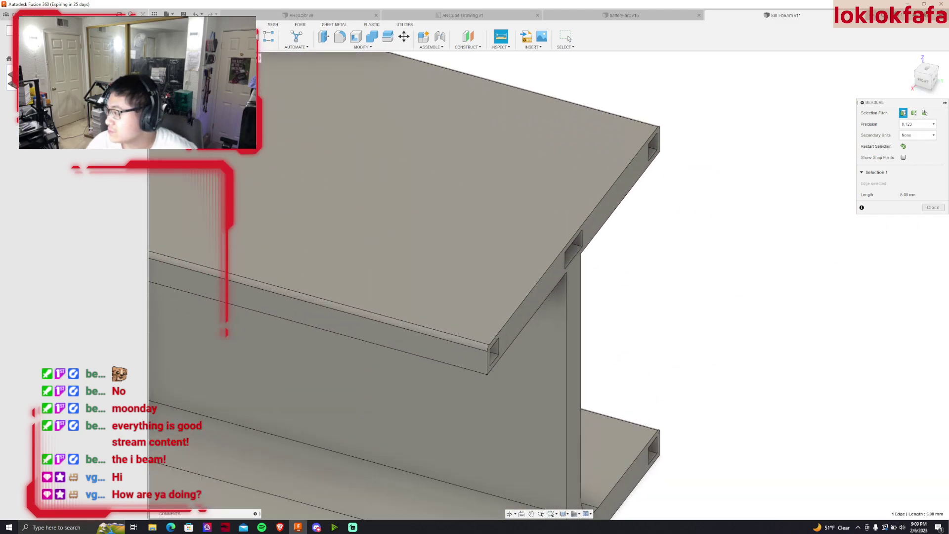
# Start a fresh measurement and measure a flange slot edge at 6.35 mm
pyautogui.click(933, 207)
pyautogui.click(501, 36)
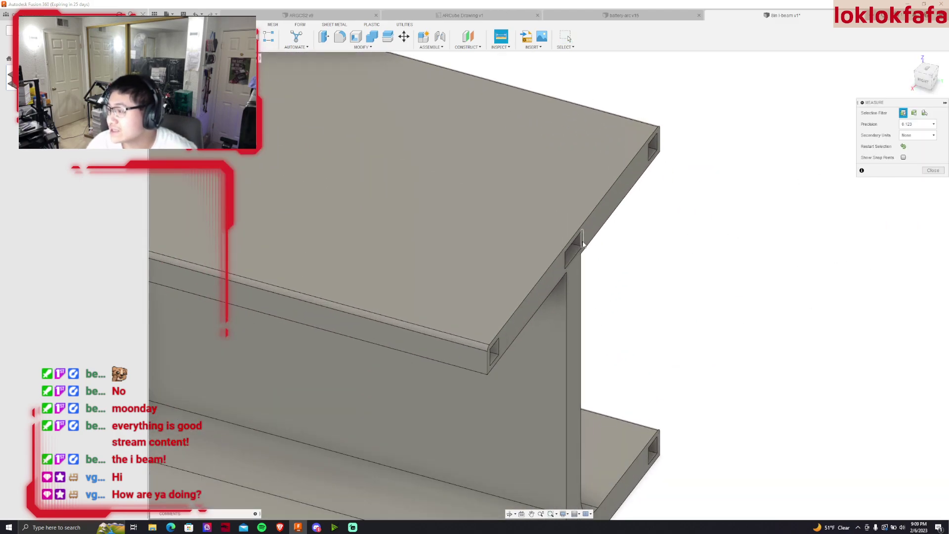
pyautogui.click(582, 242)
pyautogui.scroll(-5, 583, 244)
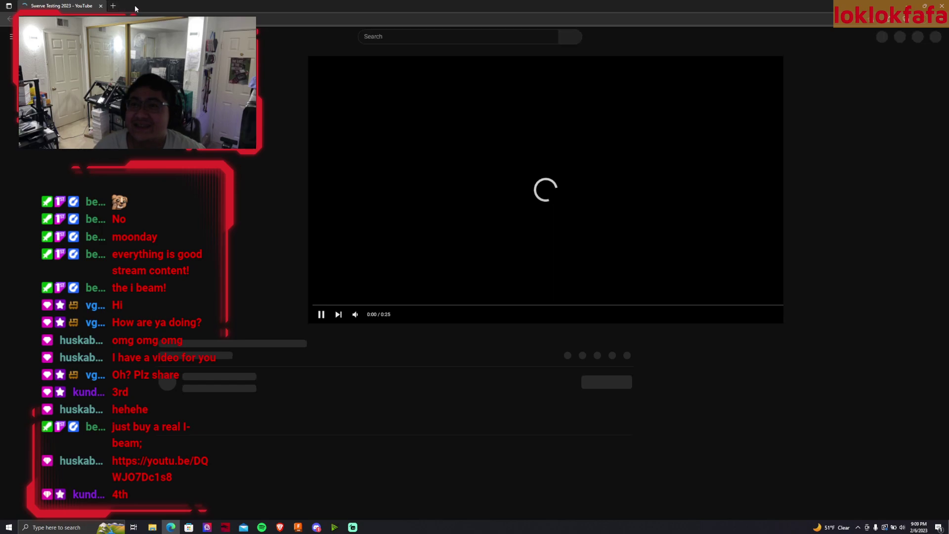
# Restore and maximize the browser, pause the Swerve Testing 2023 video, and return to Fusion 360
pyautogui.doubleClick(135, 8)
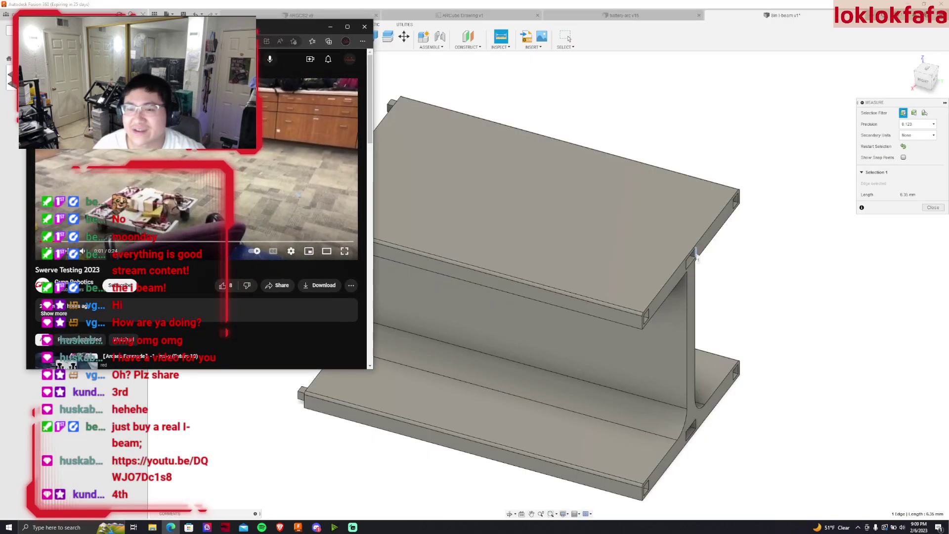
pyautogui.doubleClick(296, 27)
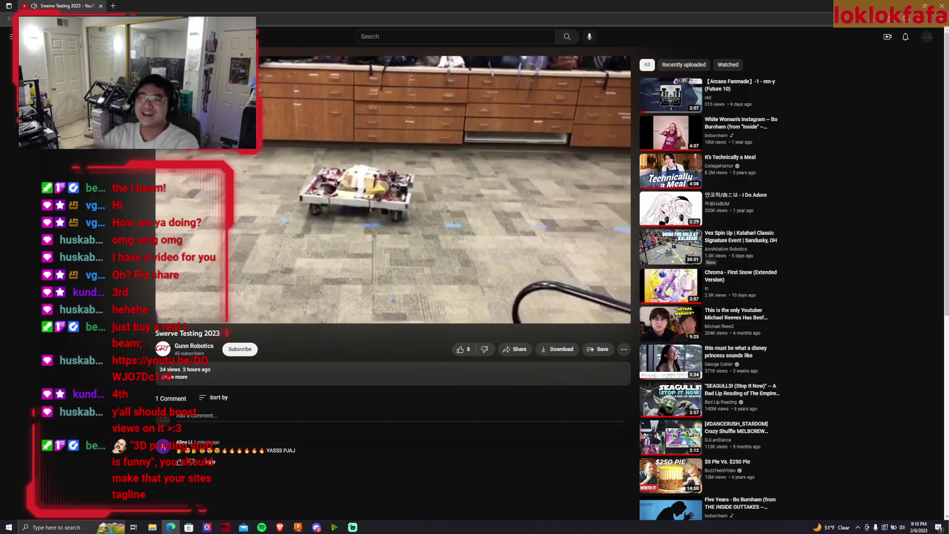
pyautogui.click(405, 183)
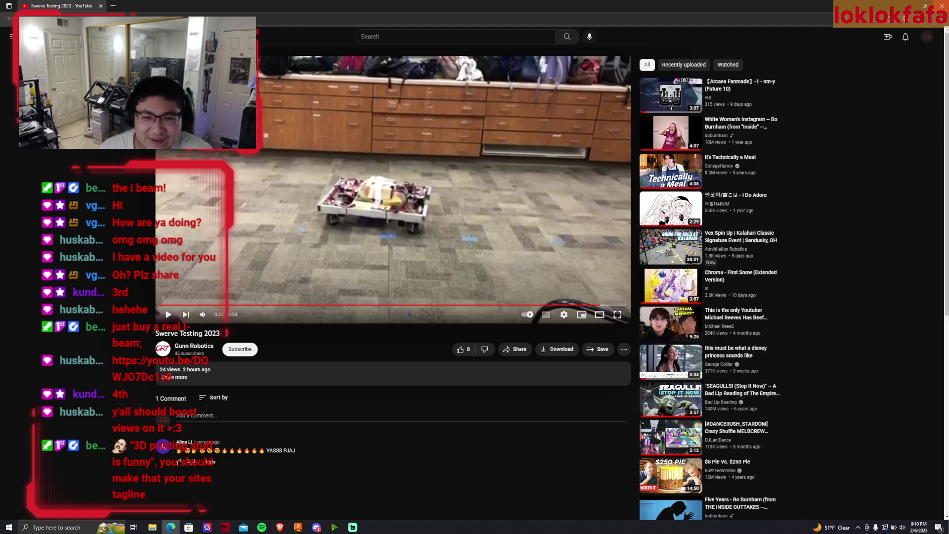
pyautogui.hotkey('alt', 'Tab')
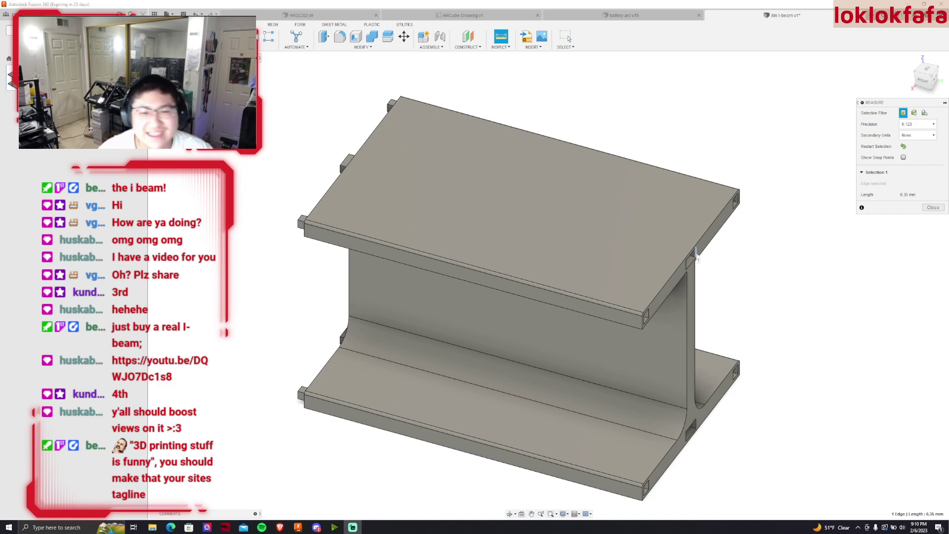
# Dismiss the 6.35 mm measurement, then zoom and orbit around the I-beam
pyautogui.click(933, 207)
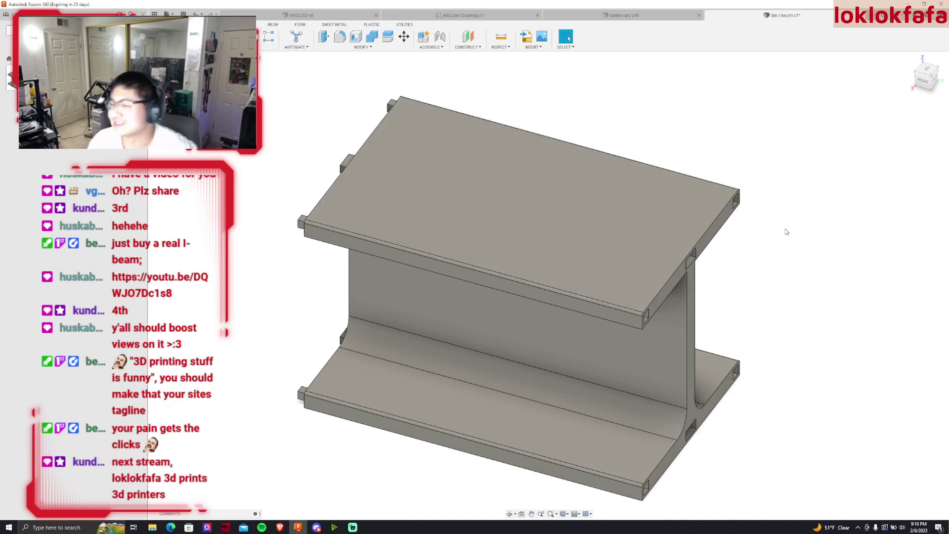
pyautogui.scroll(-3, 627, 225)
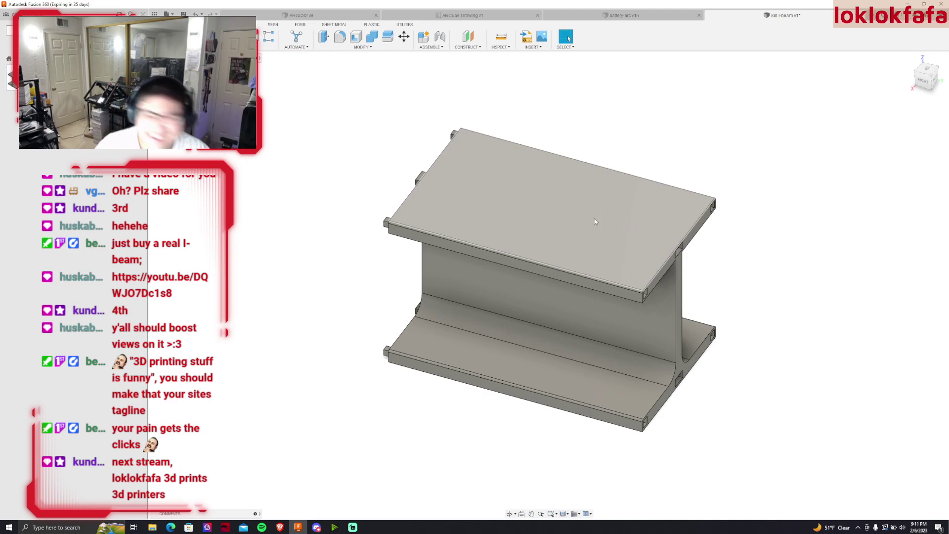
pyautogui.scroll(-3, 276, 274)
pyautogui.scroll(5, 277, 274)
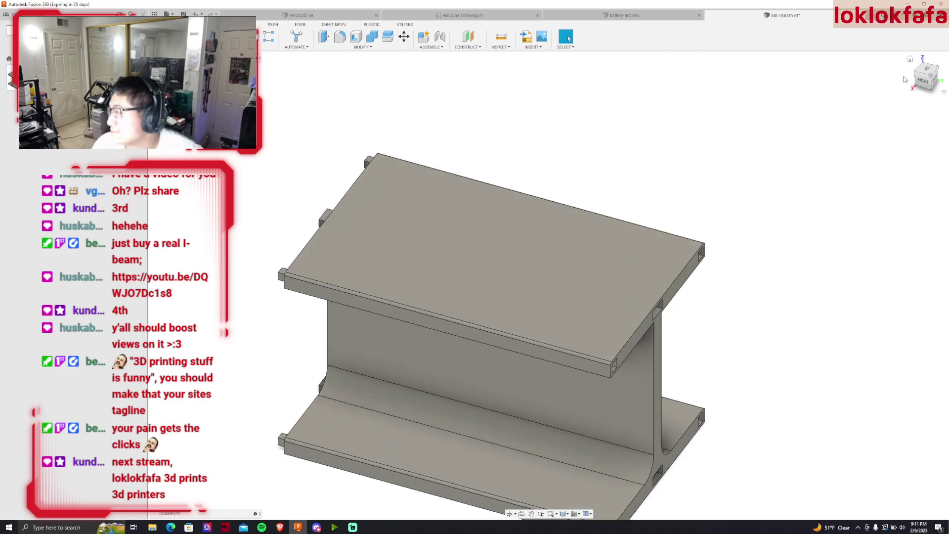
pyautogui.keyDown('shift'); pyautogui.moveTo(547, 284); pyautogui.dragTo(497, 216, button='middle'); pyautogui.keyUp('shift')
pyautogui.scroll(-5, 497, 216)
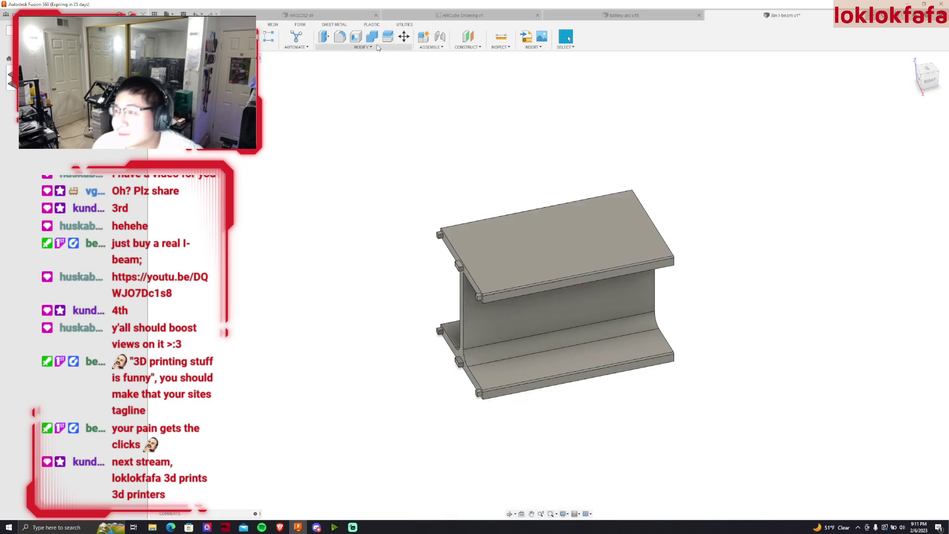
# Scale the I-beam body by a factor of 0.5 about a picked point
pyautogui.click(363, 47)
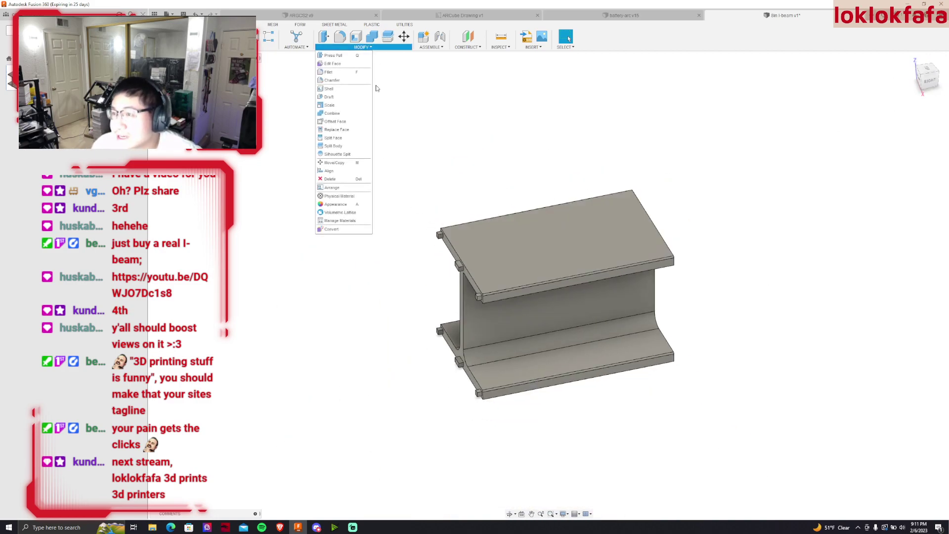
pyautogui.click(329, 105)
pyautogui.click(564, 309)
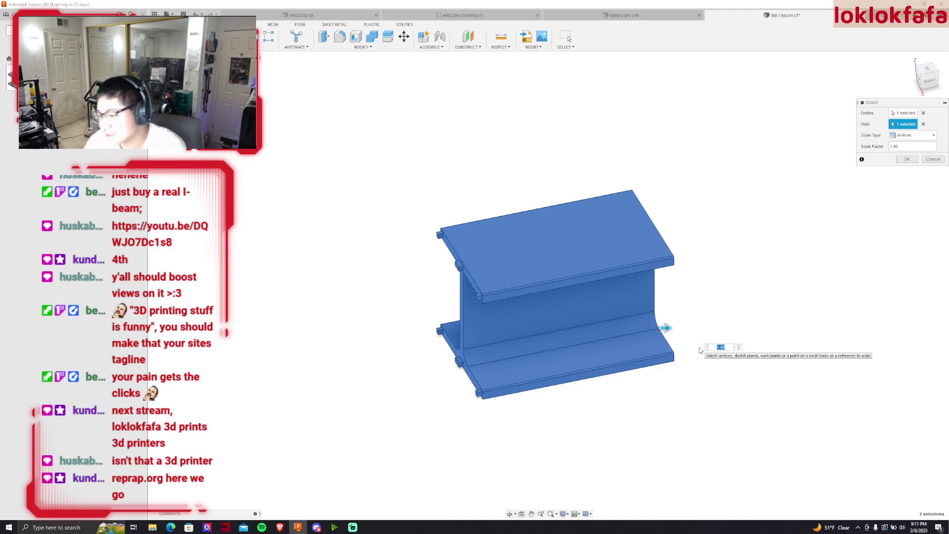
pyautogui.press('Return')
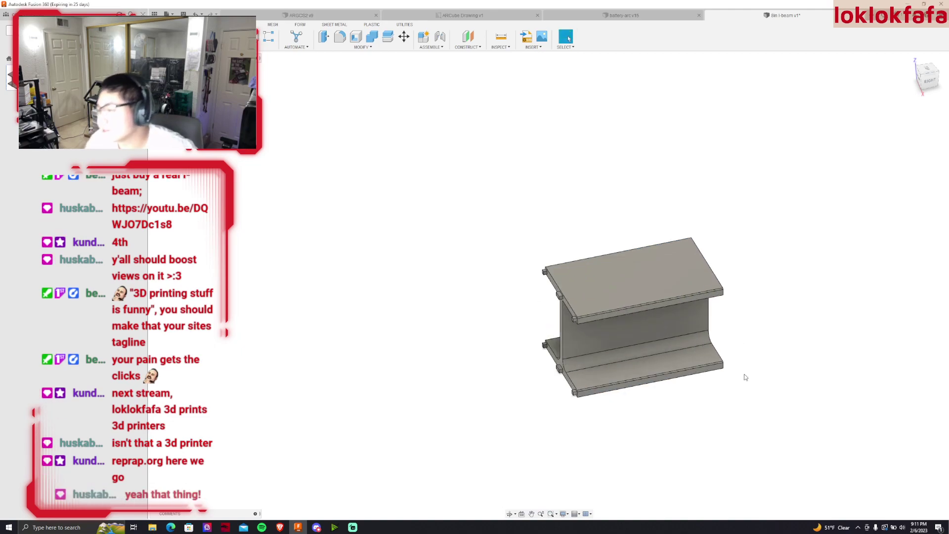
pyautogui.keyDown('shift'); pyautogui.moveTo(724, 282); pyautogui.dragTo(745, 225, button='middle'); pyautogui.keyUp('shift')
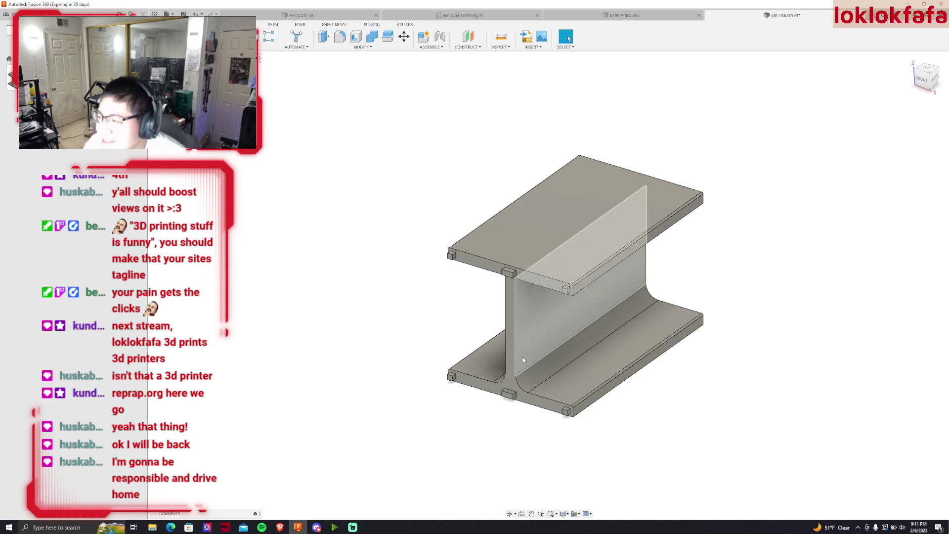
# Select the beam's front end face and start and finish a sketch on it
pyautogui.keyDown('shift'); pyautogui.moveTo(573, 346); pyautogui.dragTo(584, 396, button='middle'); pyautogui.keyUp('shift')
pyautogui.scroll(3, 584, 397)
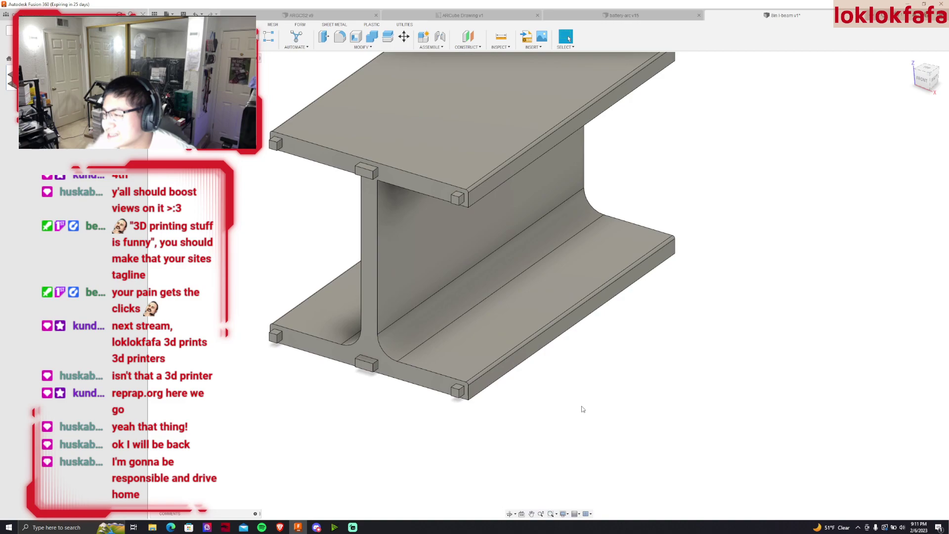
pyautogui.scroll(-2, 585, 397)
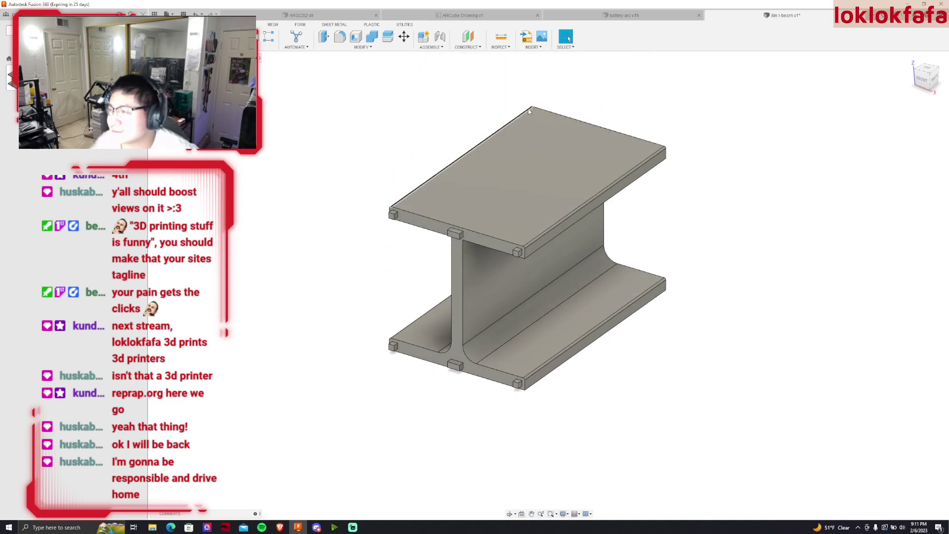
pyautogui.click(456, 297)
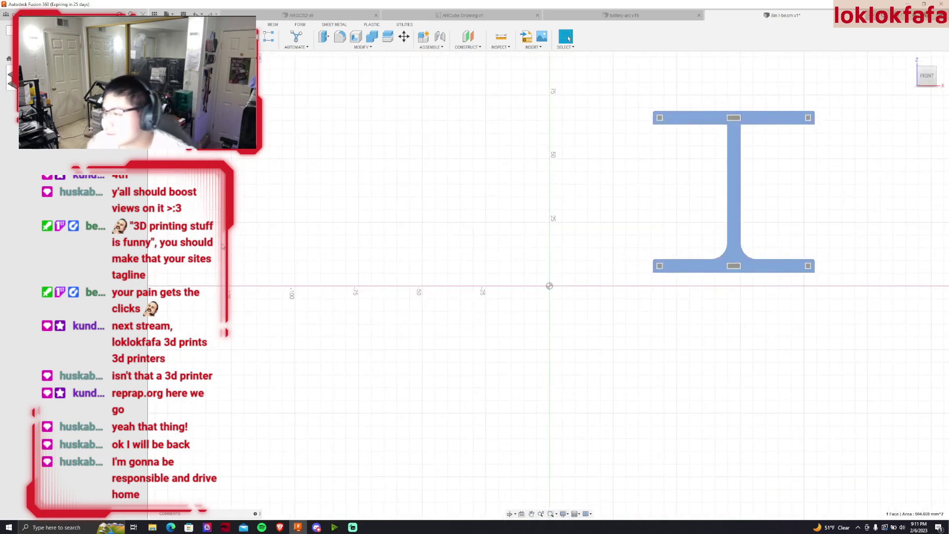
pyautogui.press('p')
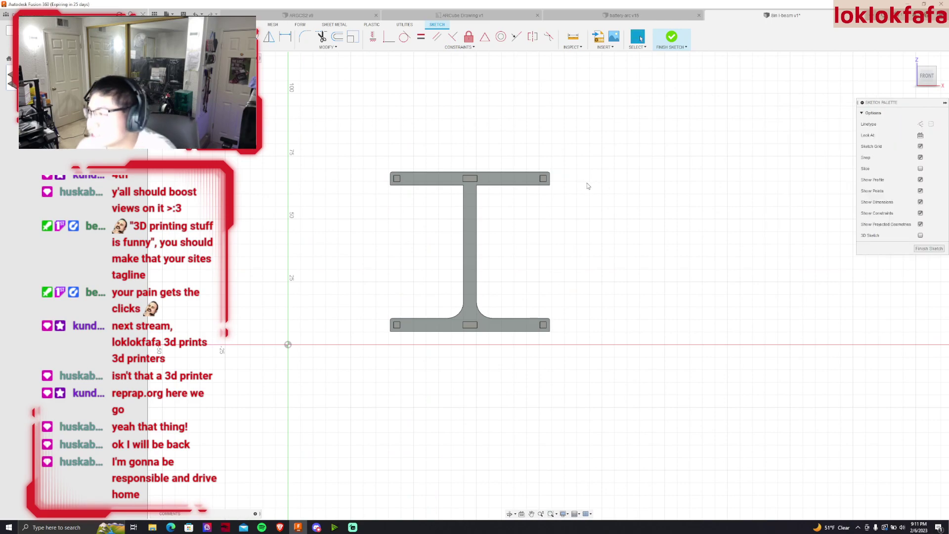
pyautogui.click(670, 38)
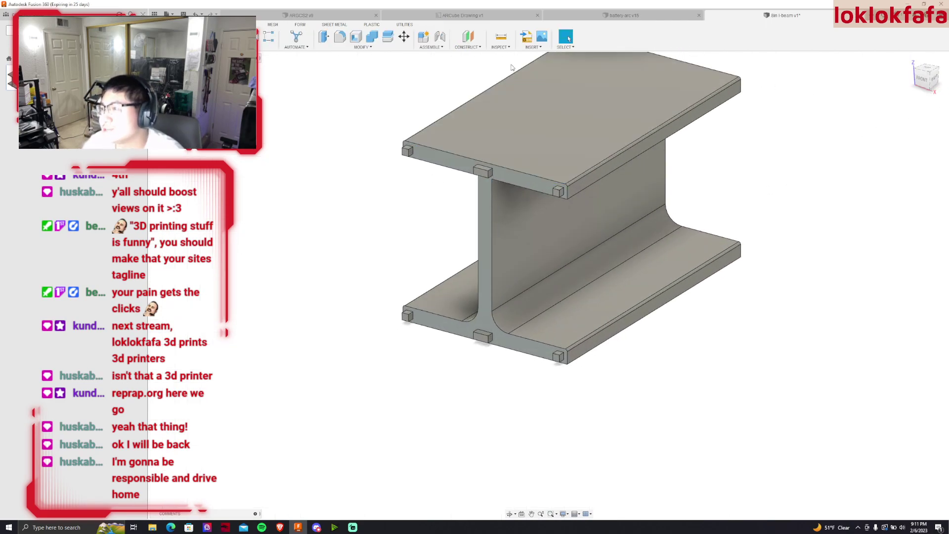
# Measure between the two web edges, reading a 5.245 mm gap
pyautogui.click(501, 37)
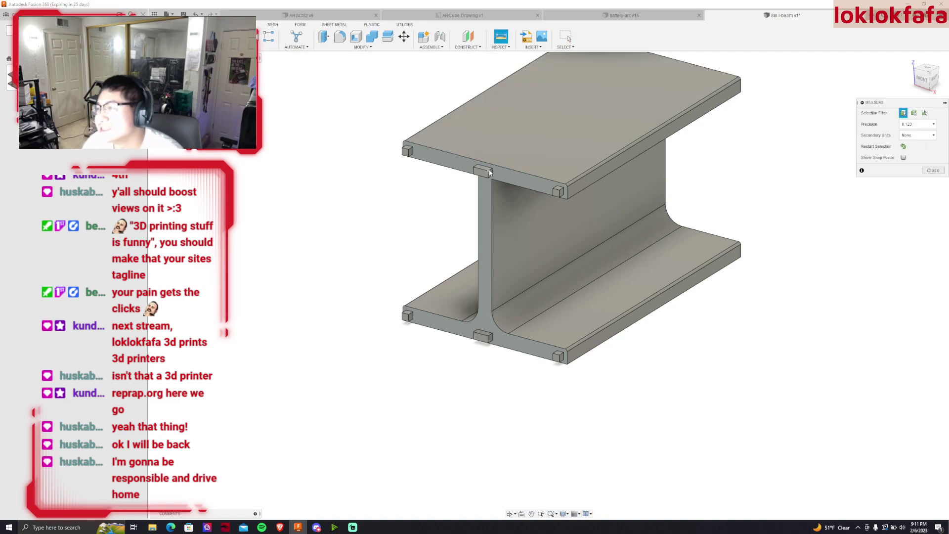
pyautogui.click(493, 195)
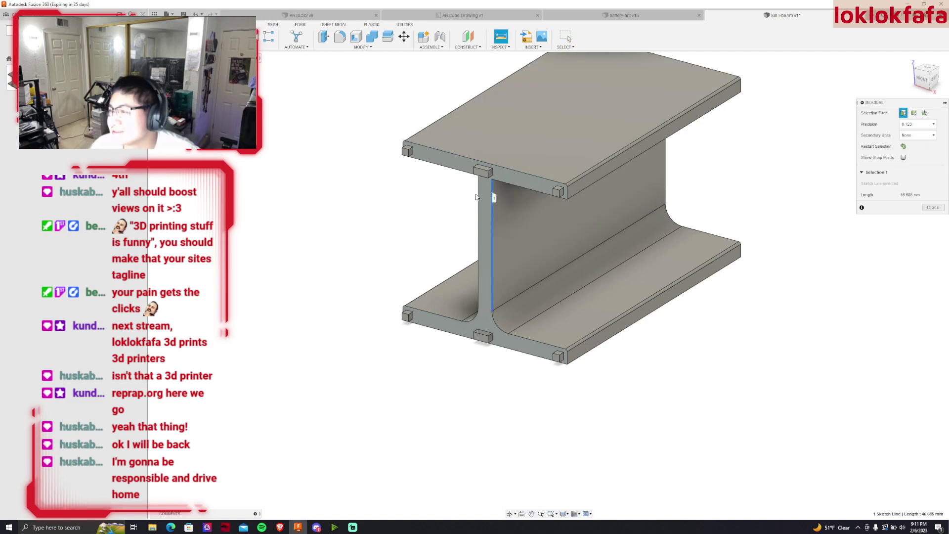
pyautogui.click(477, 197)
pyautogui.scroll(5, 458, 254)
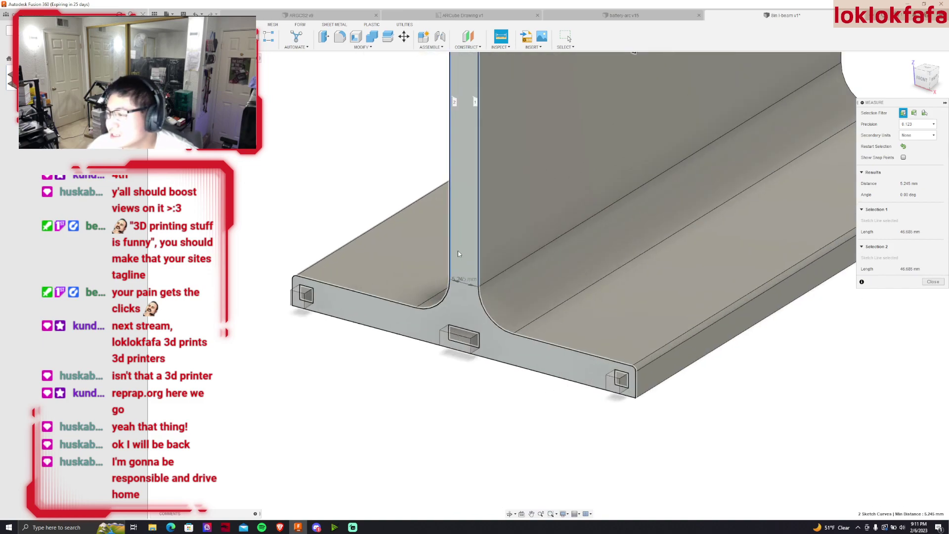
pyautogui.scroll(-2, 432, 334)
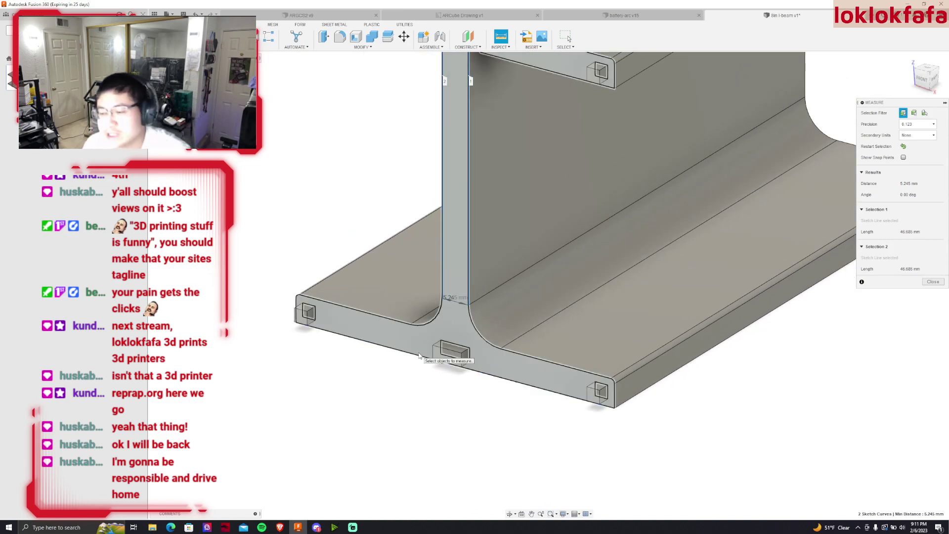
pyautogui.scroll(-2, 420, 357)
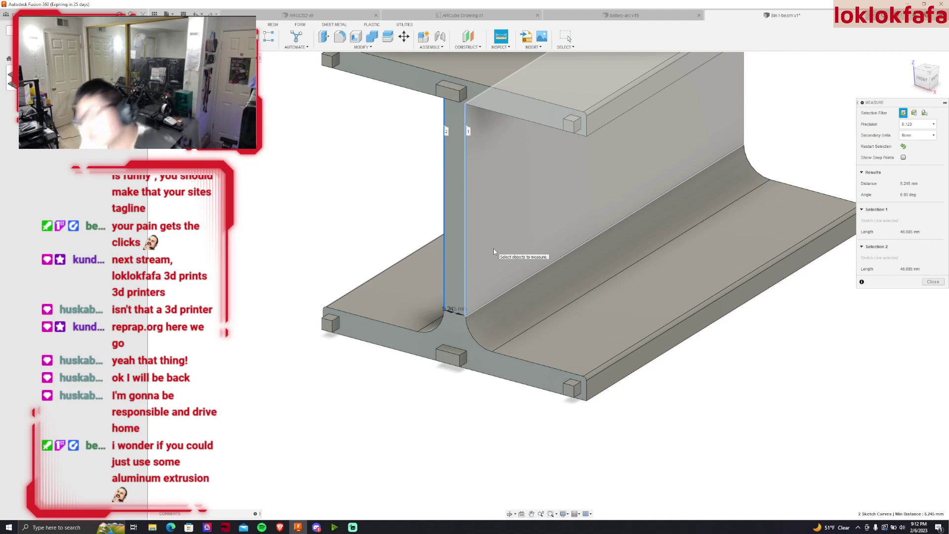
pyautogui.scroll(-5, 497, 252)
# Measure the top flange edge lines' offset, reading 5.232 mm
pyautogui.press('Escape')
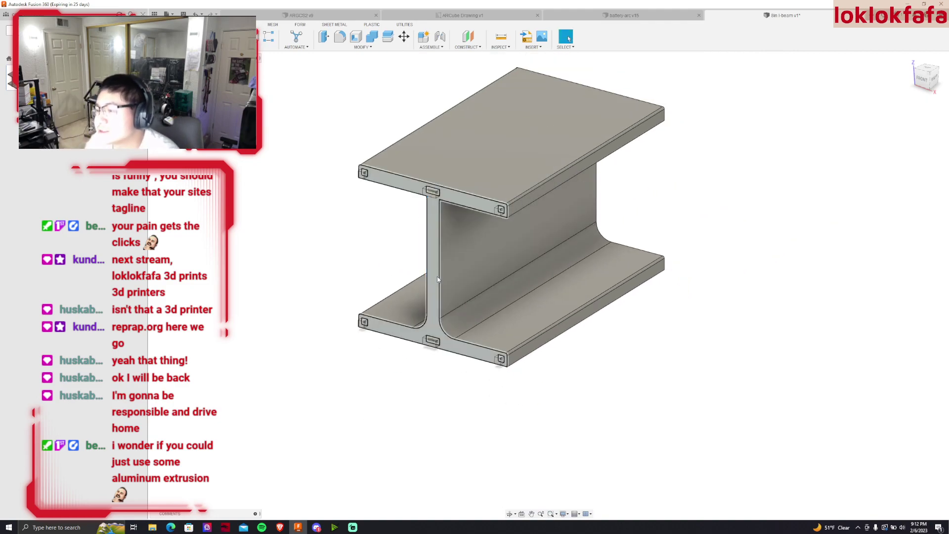
pyautogui.scroll(2, 439, 279)
pyautogui.click(501, 36)
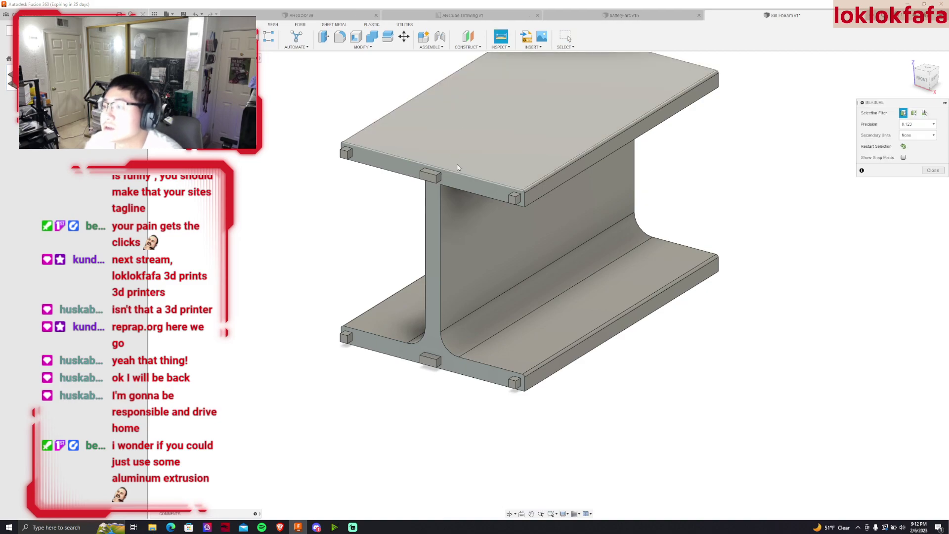
pyautogui.click(464, 179)
pyautogui.scroll(3, 478, 200)
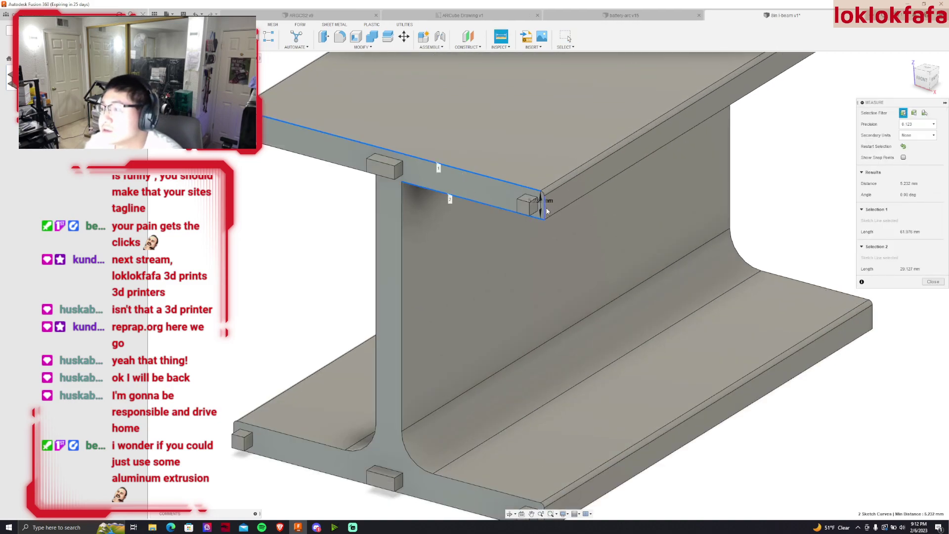
pyautogui.scroll(3, 538, 196)
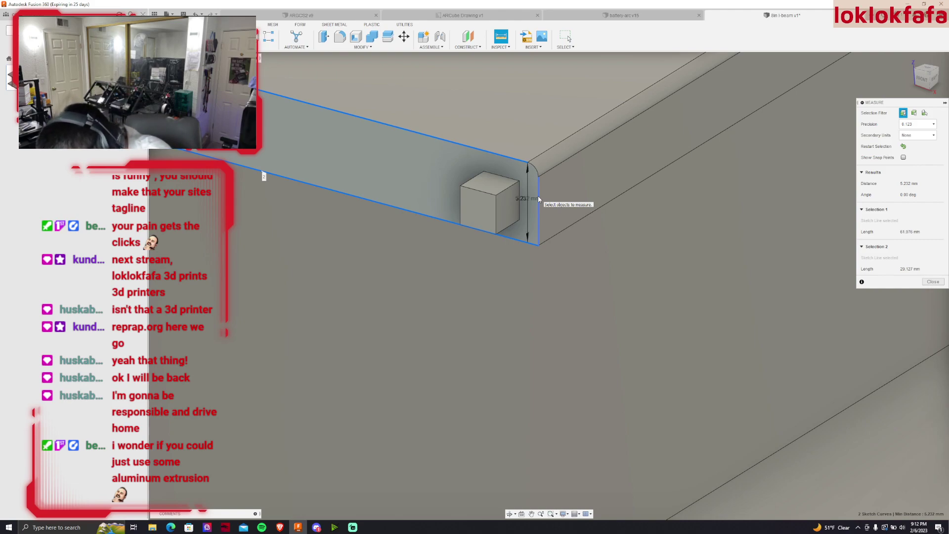
# Measure the bottom flange edge offset, also 5.232 mm, and exit Measure
pyautogui.press('Escape')
pyautogui.press('F6')
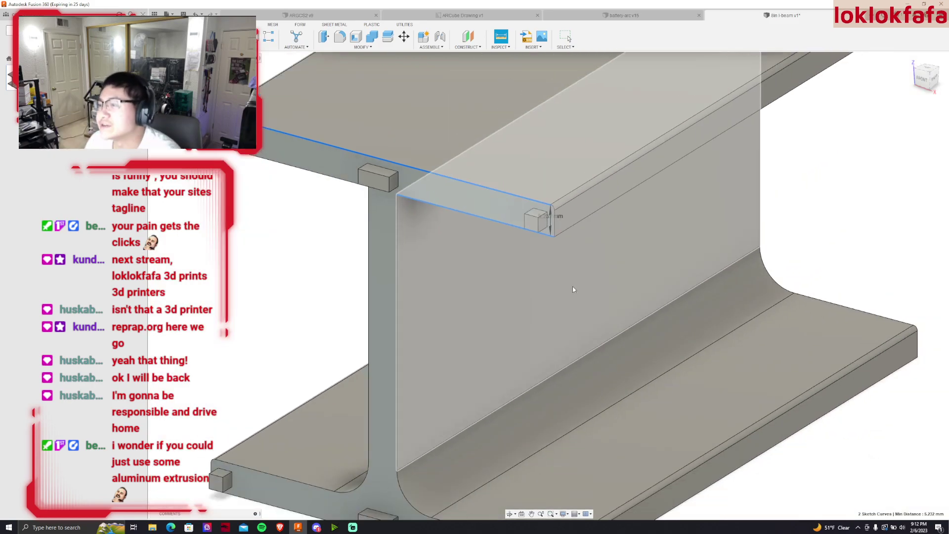
pyautogui.click(506, 43)
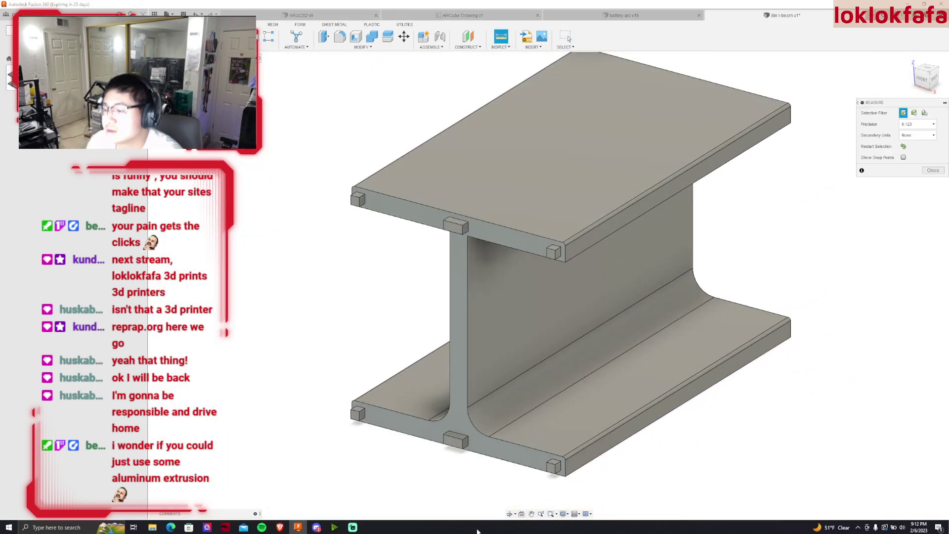
pyautogui.click(514, 465)
pyautogui.scroll(2, 554, 470)
pyautogui.scroll(3, 562, 471)
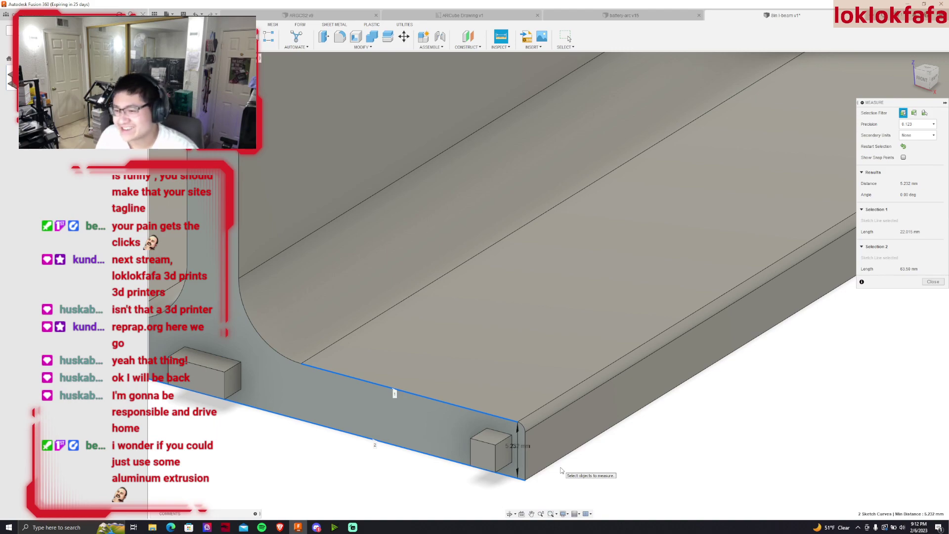
pyautogui.scroll(-3, 562, 471)
pyautogui.press('Escape')
pyautogui.scroll(-5, 488, 395)
pyautogui.scroll(-1, 422, 445)
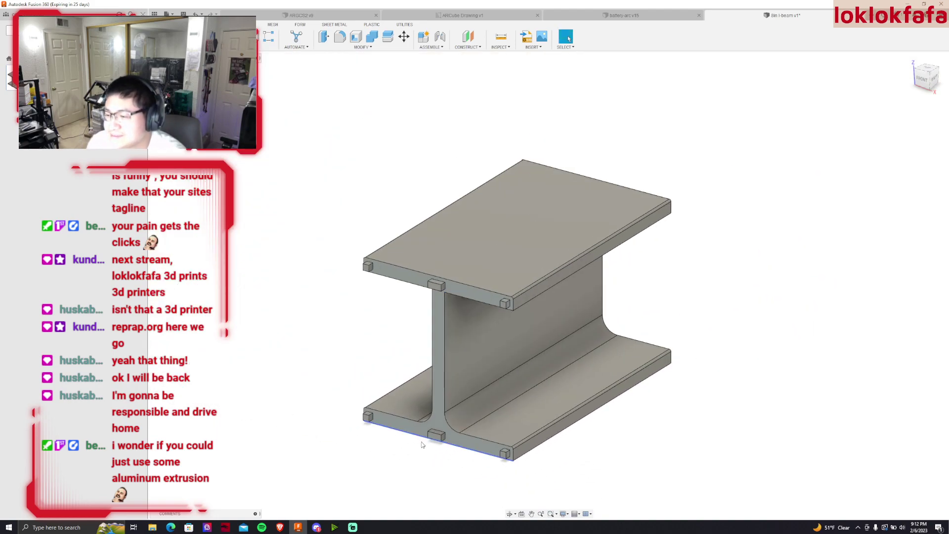
pyautogui.scroll(3, 422, 444)
pyautogui.scroll(3, 465, 419)
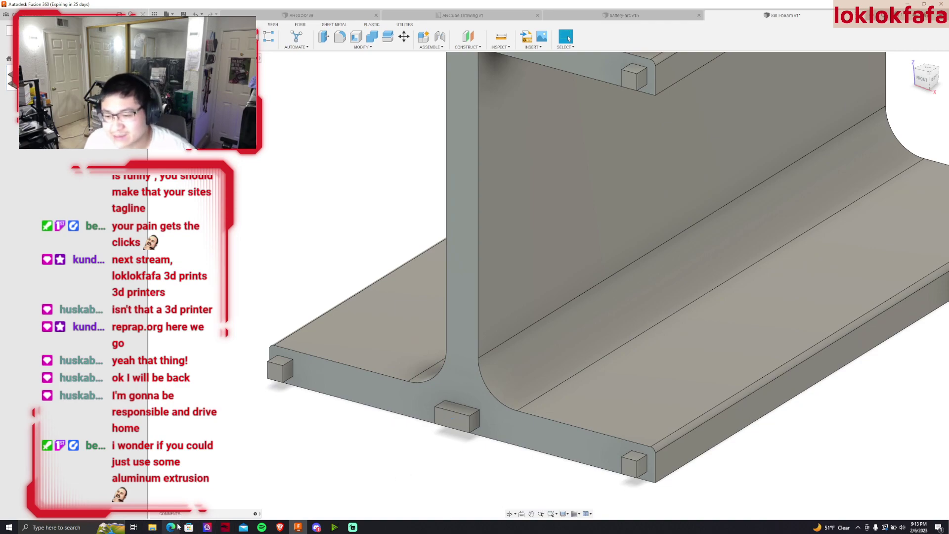
# Return from a quick browser switch and measure the top flange end edge at 61.976 mm
pyautogui.click(170, 527)
pyautogui.hotkey('alt', 'Tab')
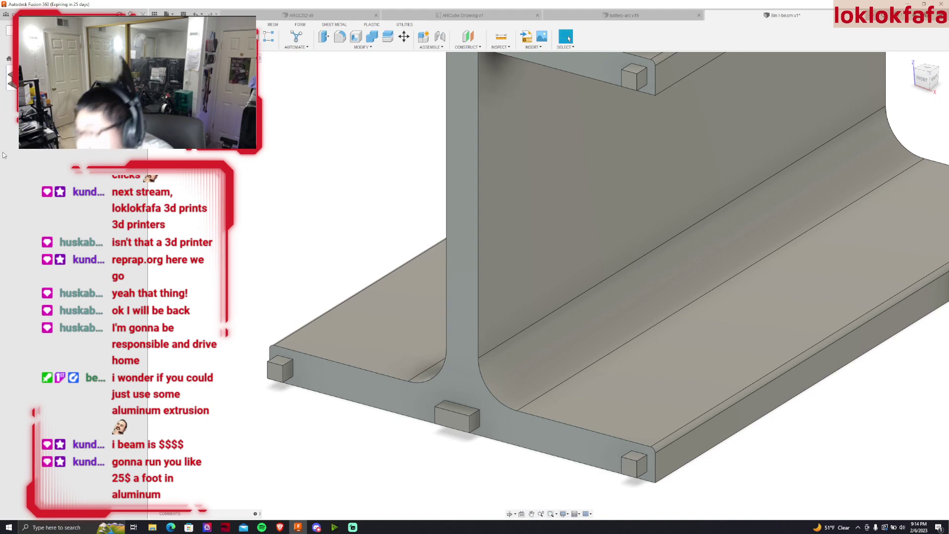
pyautogui.scroll(-5, 486, 191)
pyautogui.click(501, 36)
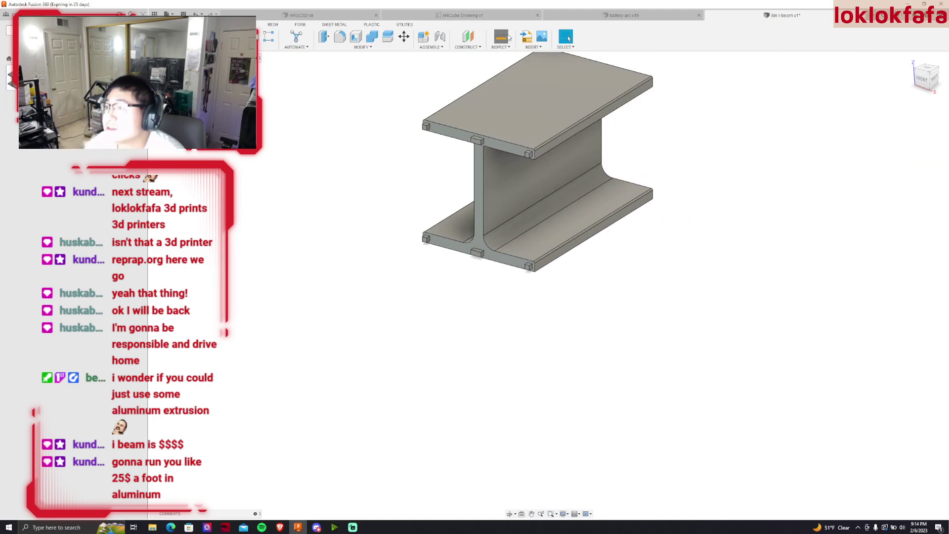
pyautogui.click(504, 147)
pyautogui.scroll(3, 519, 149)
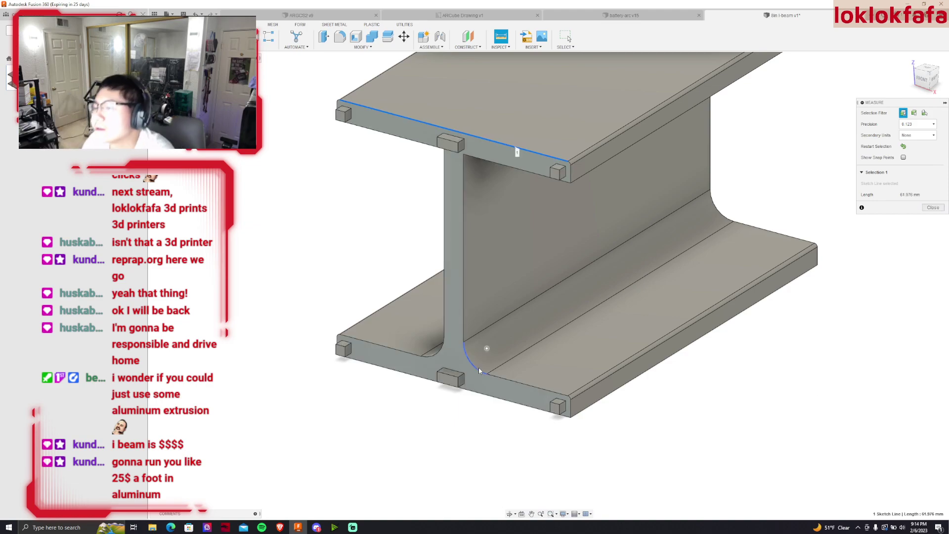
# Measure the small arc at a flange corner, reading 0.762 mm radius
pyautogui.click(933, 207)
pyautogui.click(500, 36)
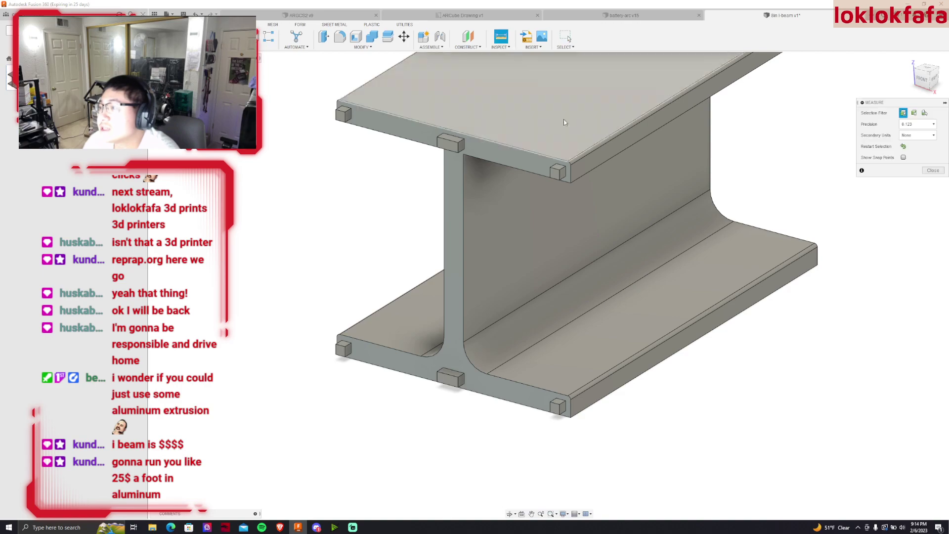
pyautogui.scroll(3, 574, 165)
pyautogui.click(570, 164)
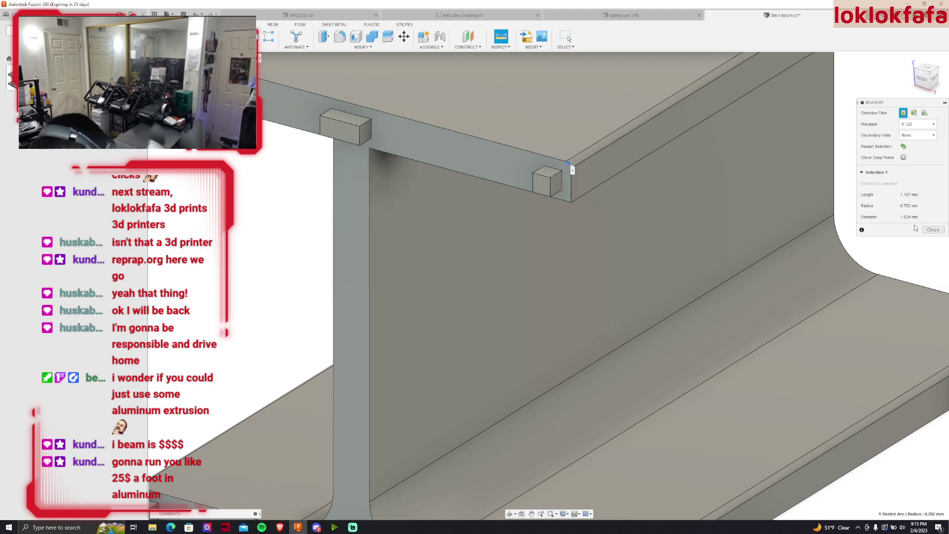
pyautogui.press('F6')
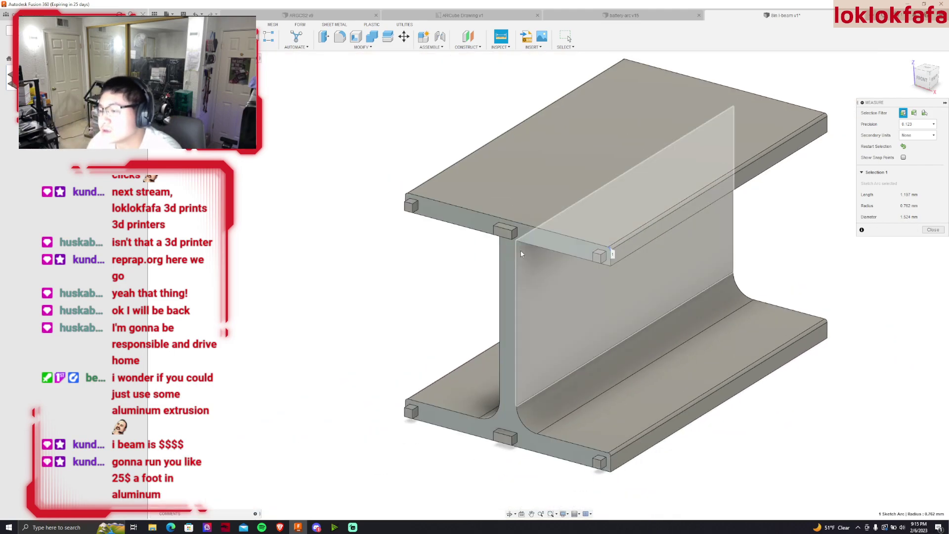
pyautogui.press('Escape')
# Measure the 6.35 mm web-to-bottom-flange fillet and a bottom flange corner point
pyautogui.click(501, 36)
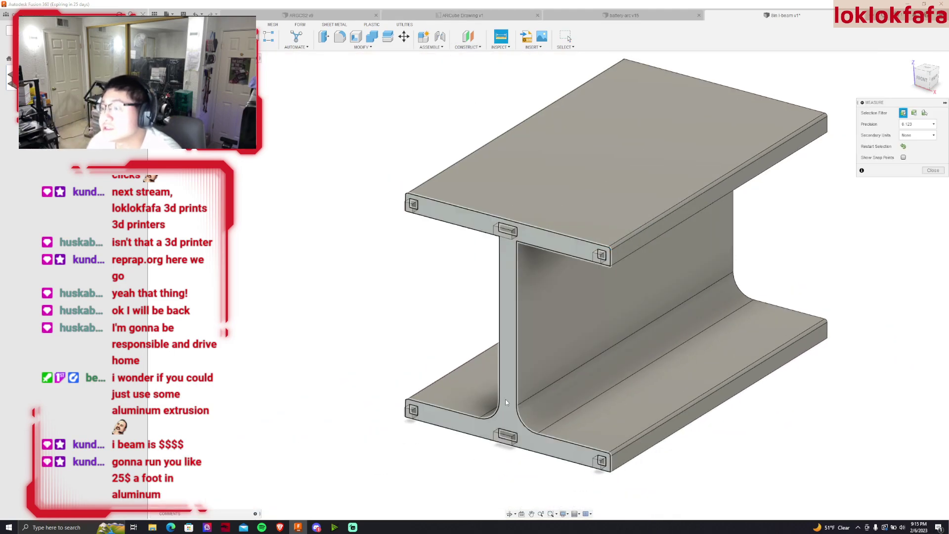
pyautogui.click(526, 428)
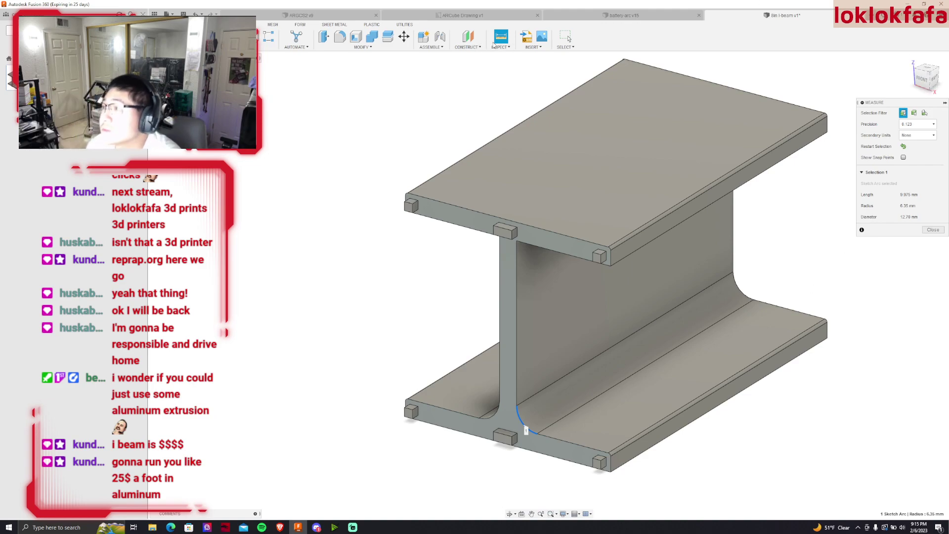
pyautogui.click(569, 69)
pyautogui.scroll(2, 612, 460)
pyautogui.scroll(1, 612, 460)
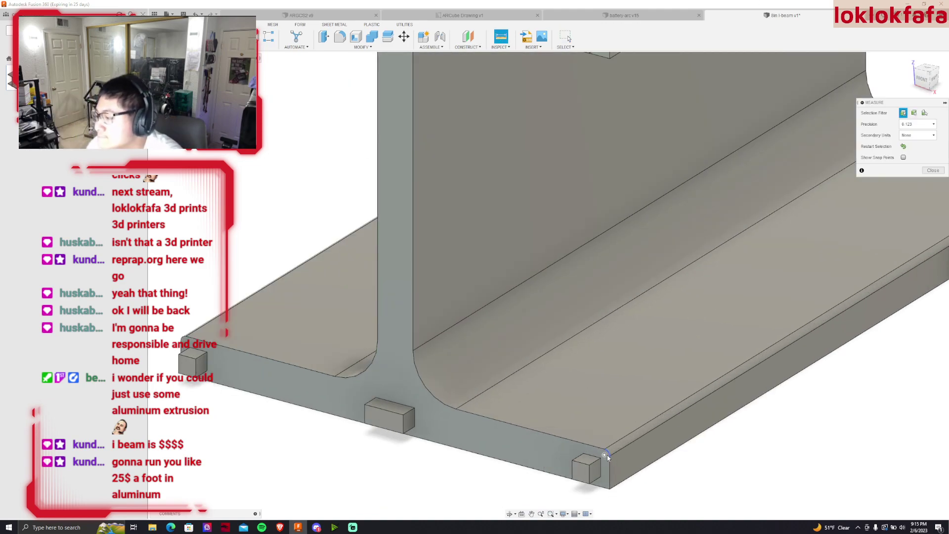
pyautogui.click(611, 459)
pyautogui.scroll(-4, 611, 459)
pyautogui.scroll(-1, 563, 425)
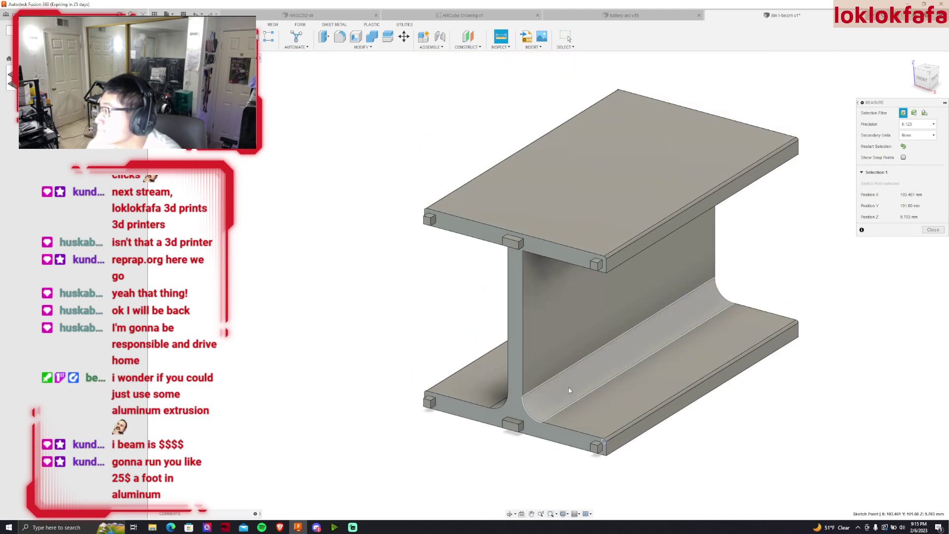
pyautogui.press('Escape')
# Measure the bottom flange corner arc at 0.762 mm radius, 1.524 mm diameter
pyautogui.scroll(2, 569, 411)
pyautogui.scroll(2, 569, 410)
pyautogui.click(500, 36)
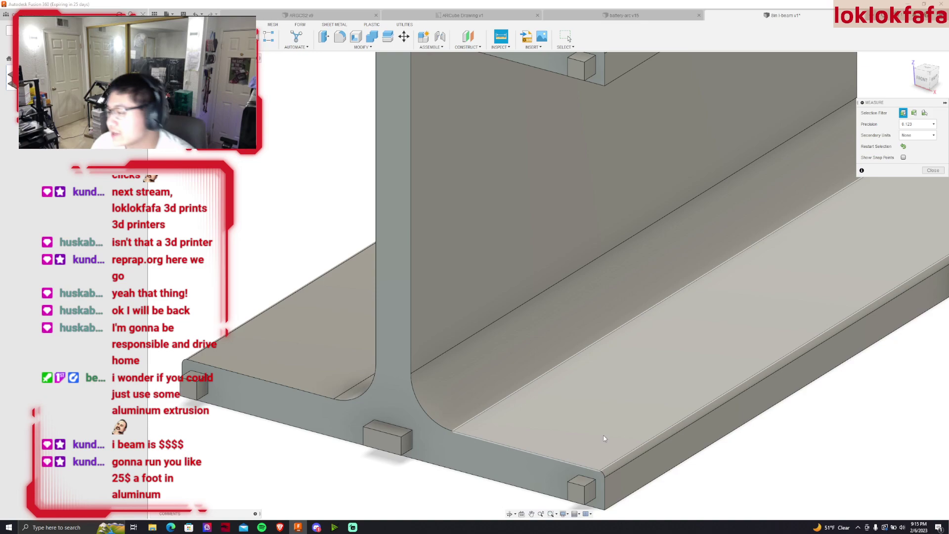
pyautogui.click(602, 472)
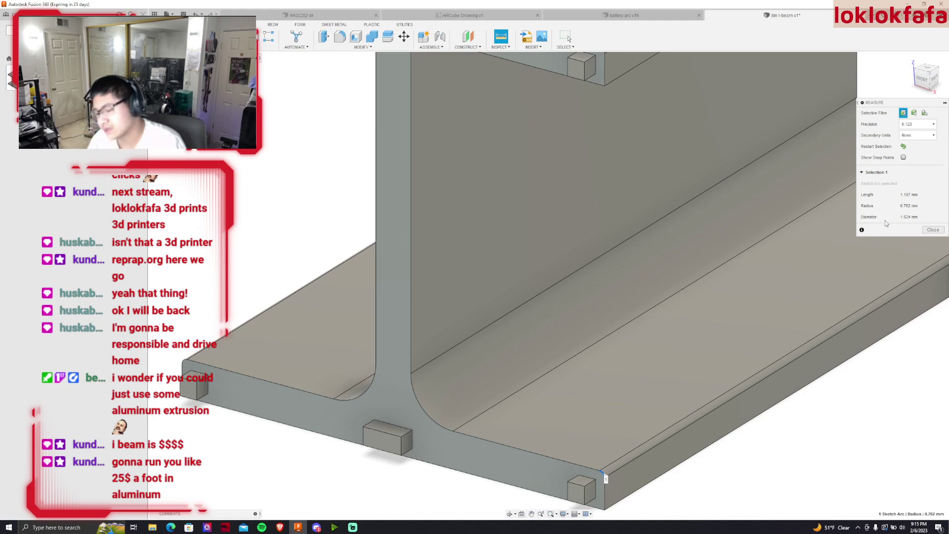
pyautogui.press('F6')
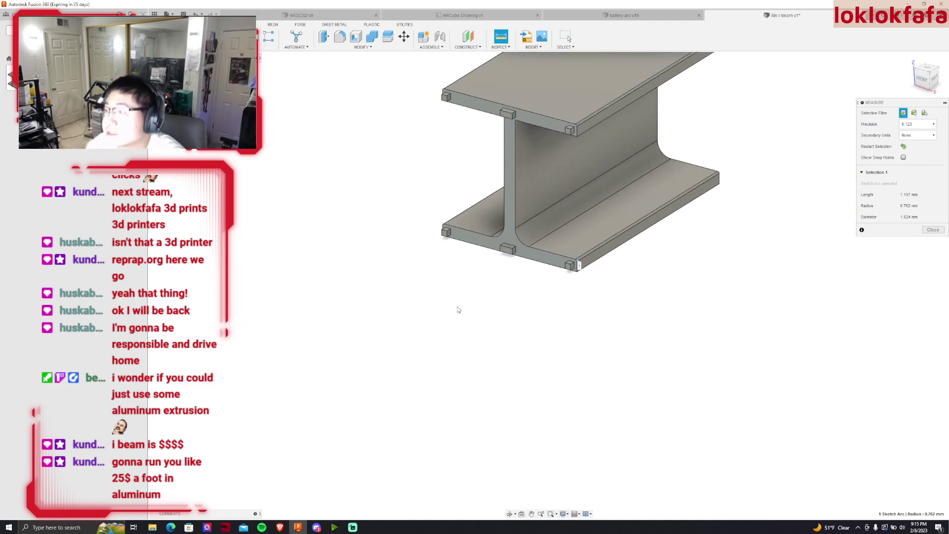
pyautogui.click(497, 266)
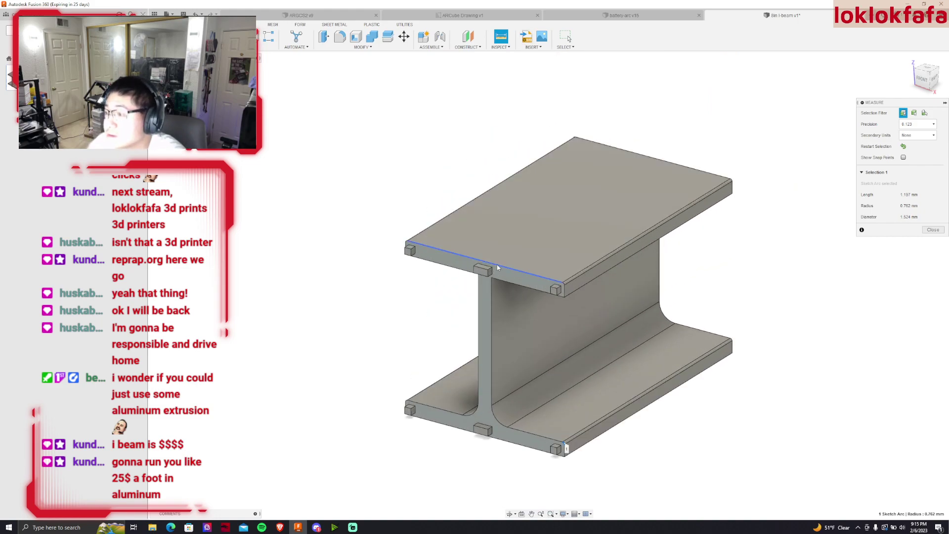
pyautogui.click(595, 412)
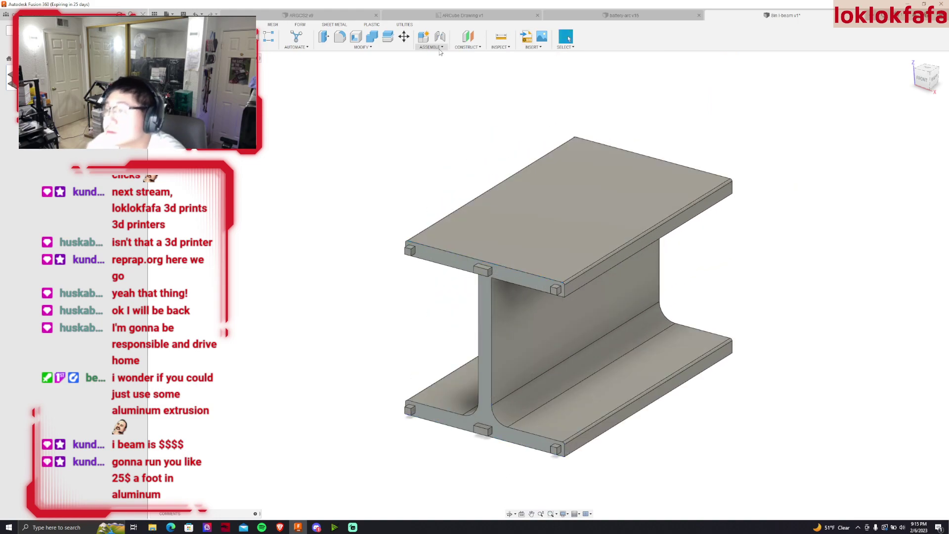
pyautogui.click(509, 269)
pyautogui.scroll(2, 495, 467)
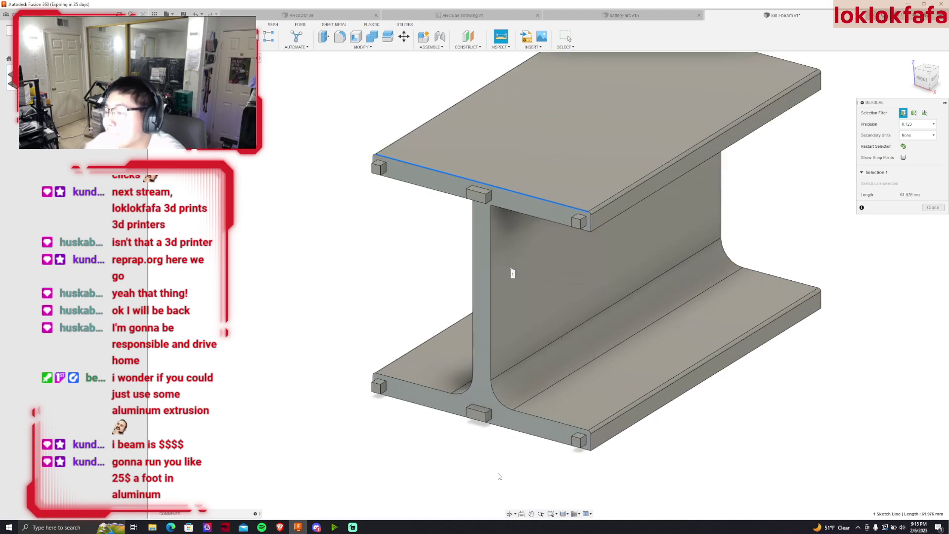
pyautogui.click(515, 434)
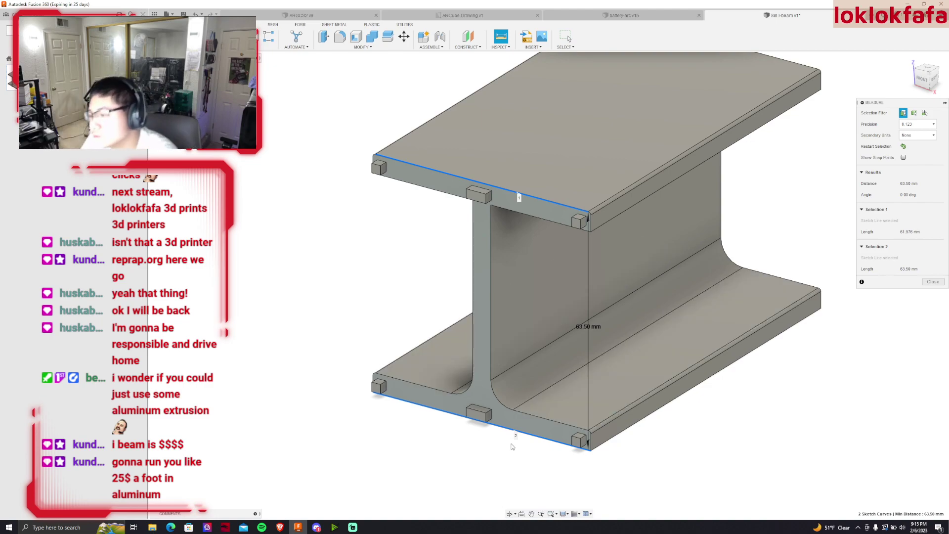
pyautogui.click(418, 360)
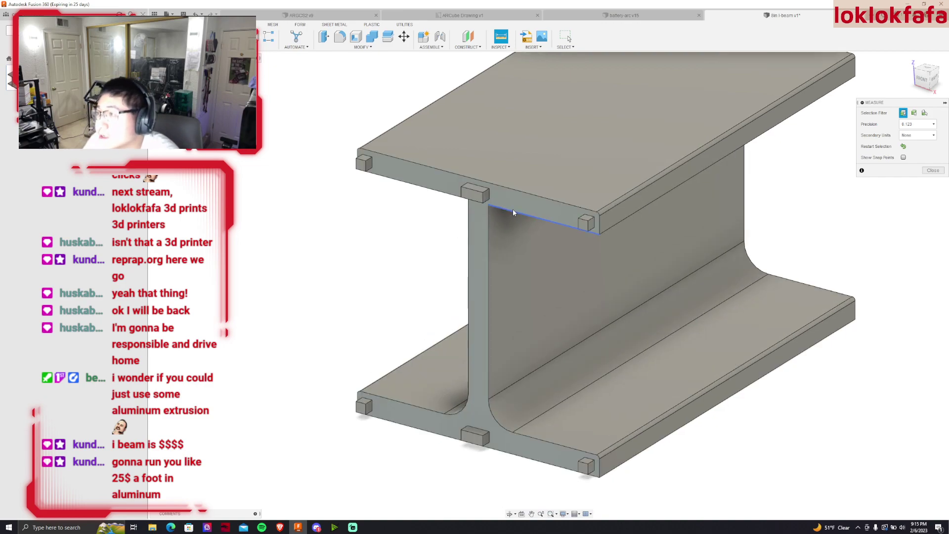
pyautogui.scroll(1, 477, 207)
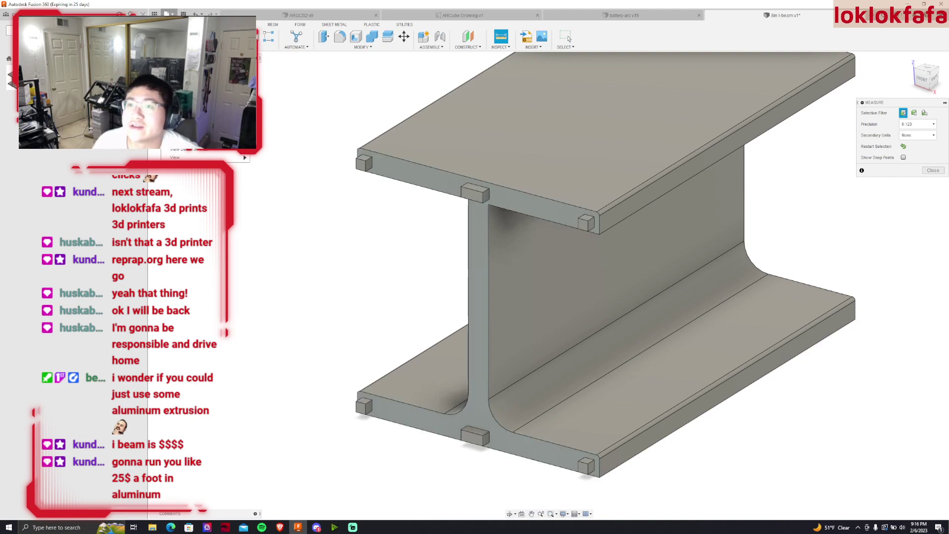
# Close Measure, create a blank Untitled design, then return to the 8in I-beam v1 tab
pyautogui.press('Escape')
pyautogui.hotkey('ctrl', 'n')
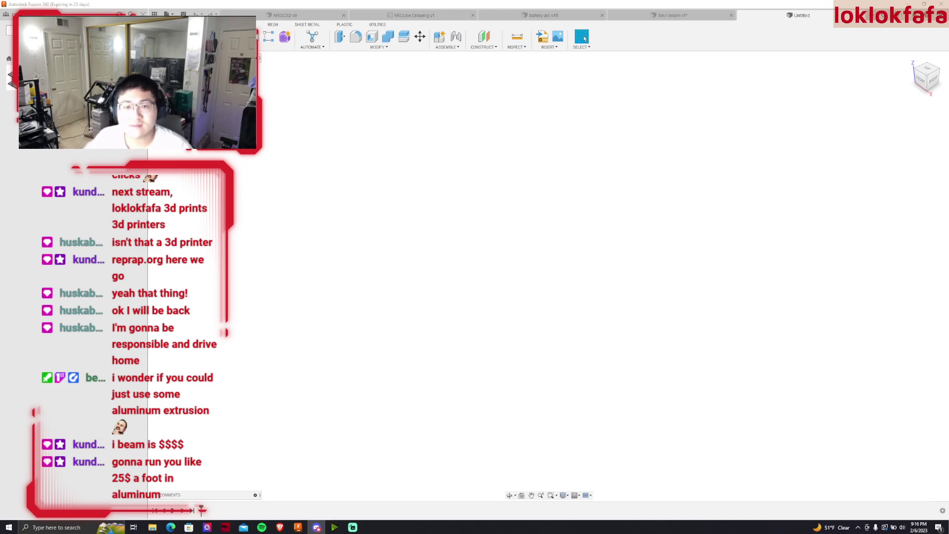
pyautogui.hotkey('alt', 'Tab')
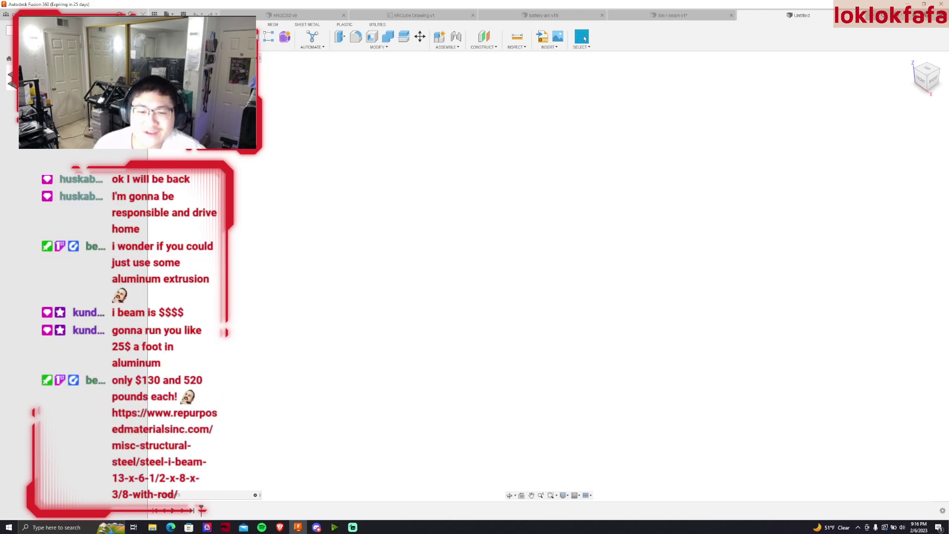
pyautogui.hotkey('alt', 'Tab')
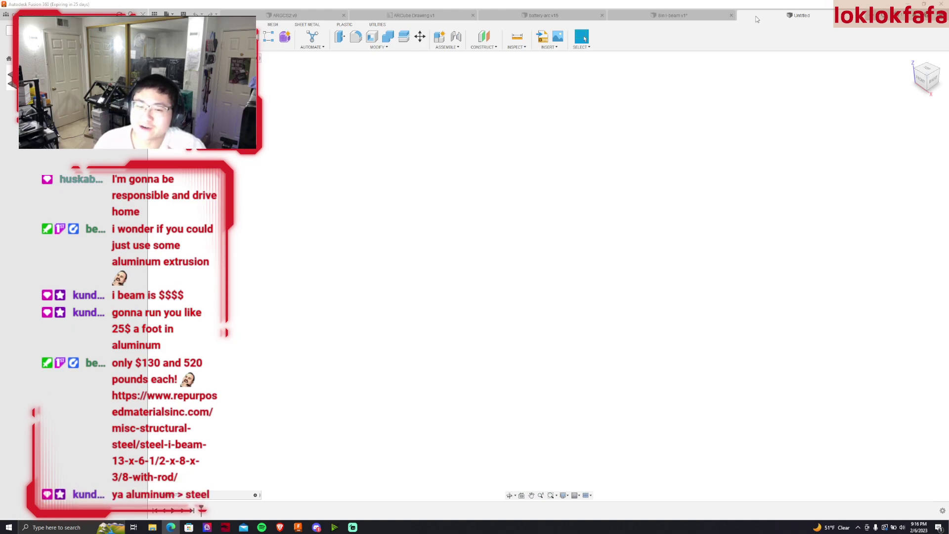
pyautogui.click(671, 15)
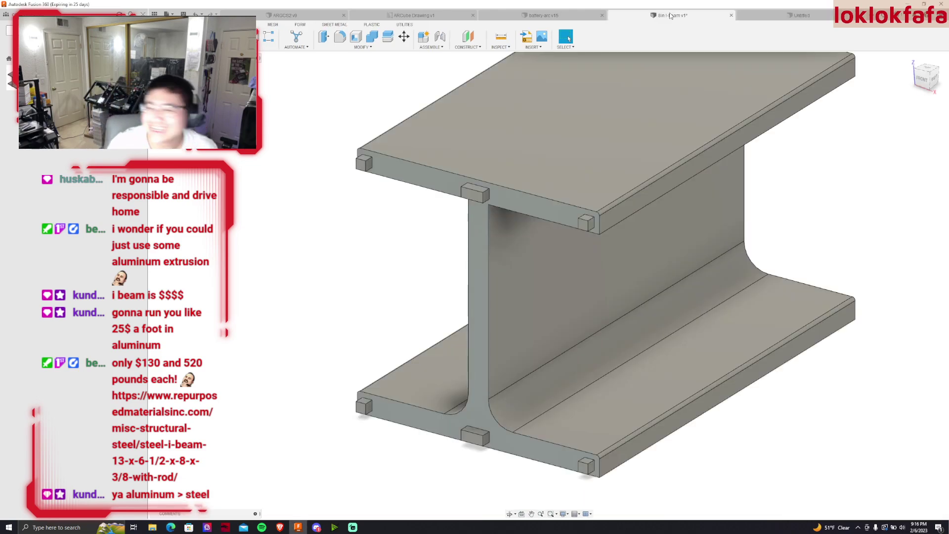
# Measure the top flange edges as 101.60 mm apart, then start a sketch in the Untitled design
pyautogui.scroll(-4, 485, 154)
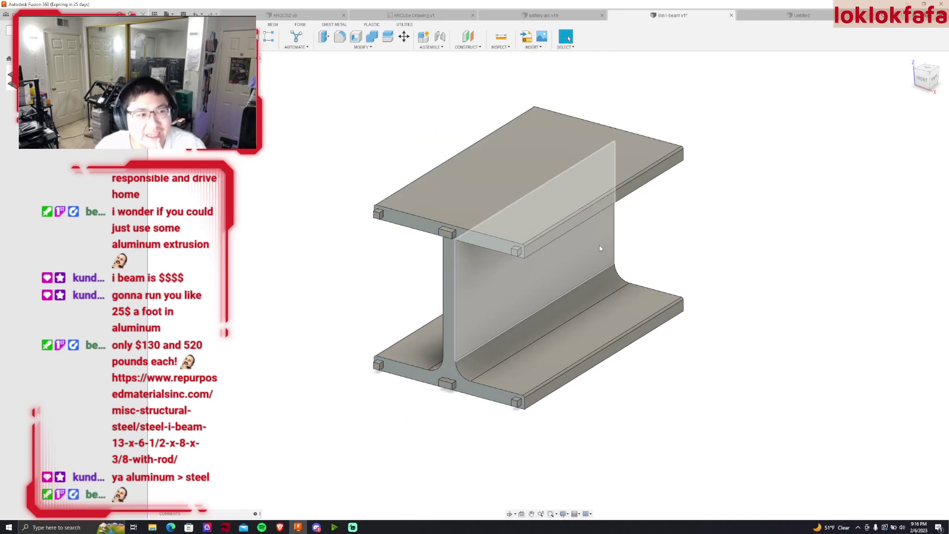
pyautogui.click(501, 37)
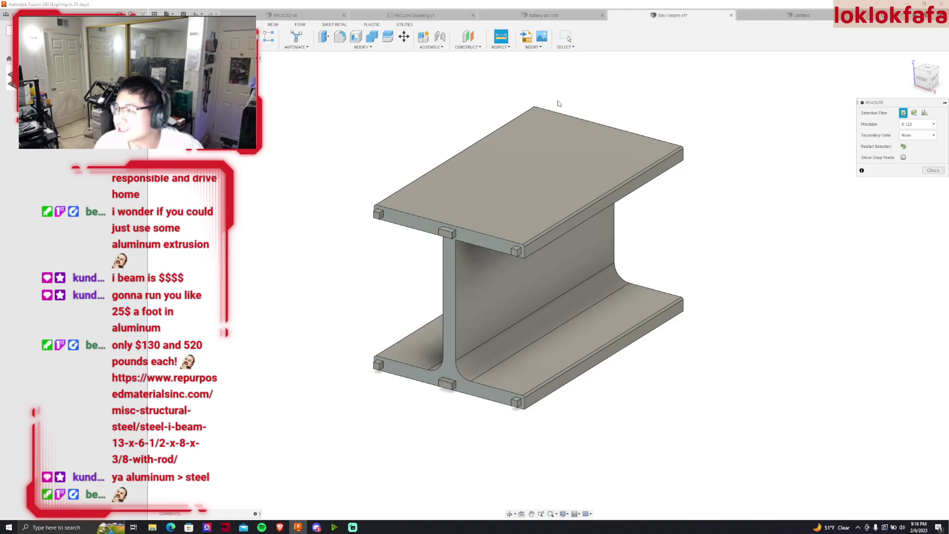
pyautogui.click(564, 115)
pyautogui.click(421, 218)
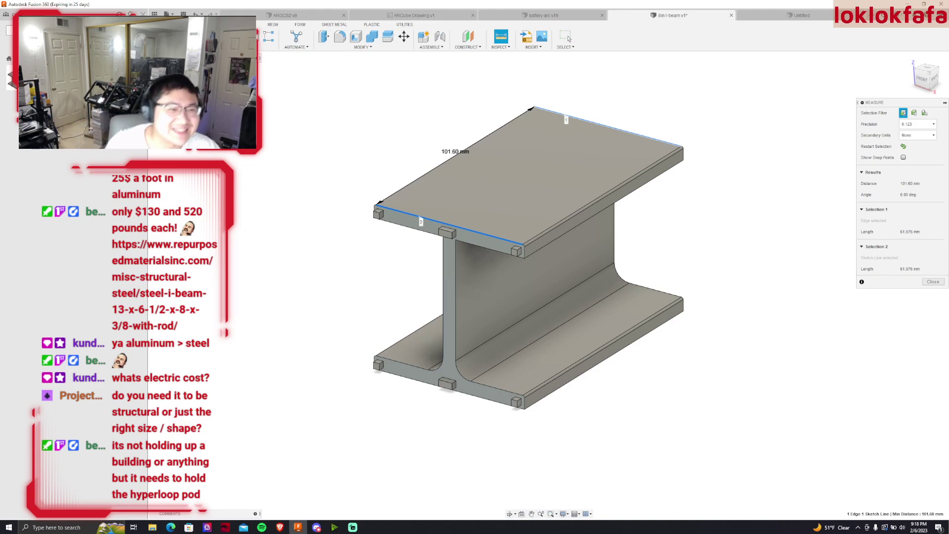
pyautogui.click(791, 15)
pyautogui.click(268, 36)
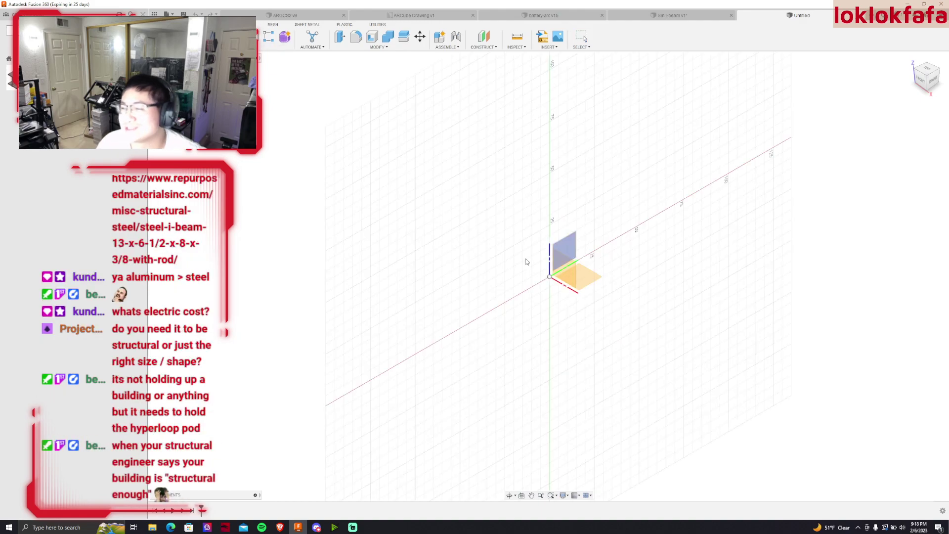
# Draw a 60 × 60 mm square from the origin on the front plane
pyautogui.click(526, 259)
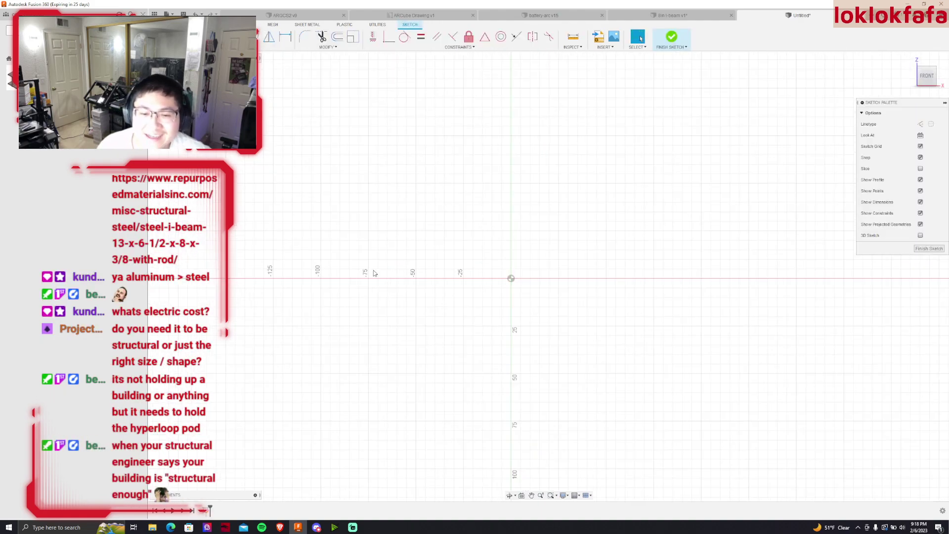
pyautogui.scroll(2, 472, 250)
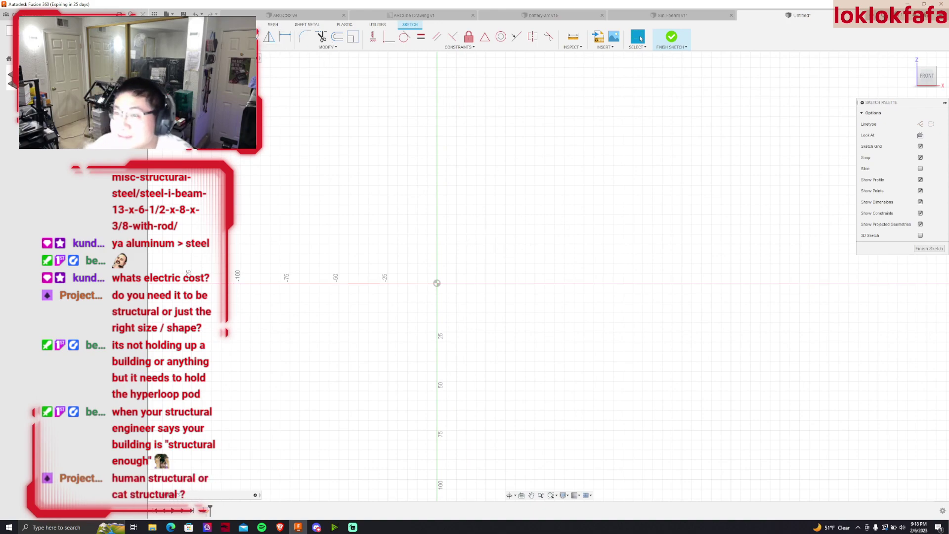
pyautogui.press('r')
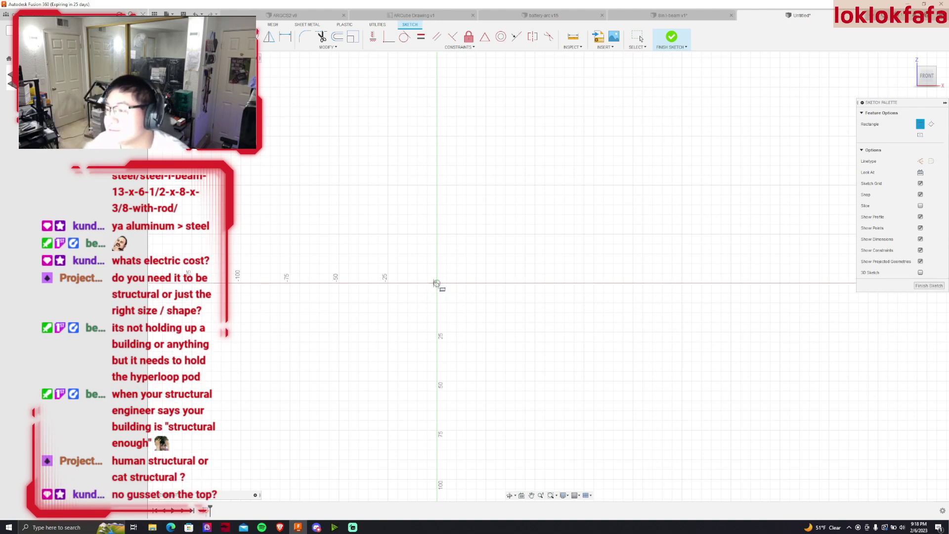
pyautogui.press('Escape')
pyautogui.press('r')
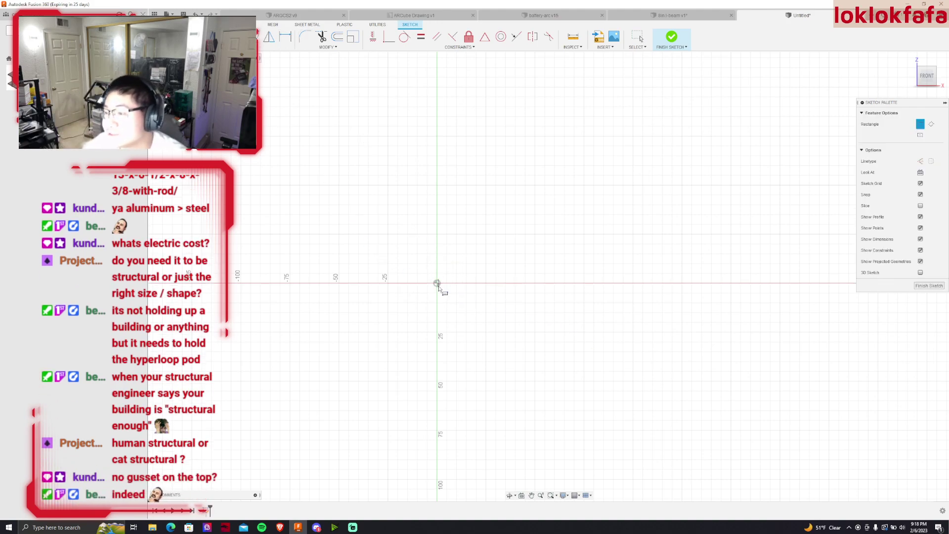
pyautogui.press('Escape')
pyautogui.press('r')
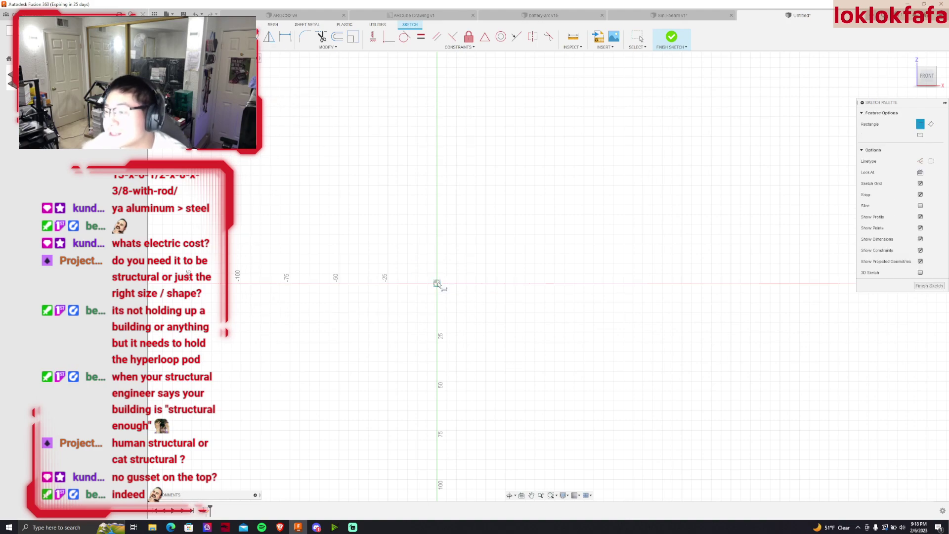
pyautogui.click(437, 283)
pyautogui.write('60')
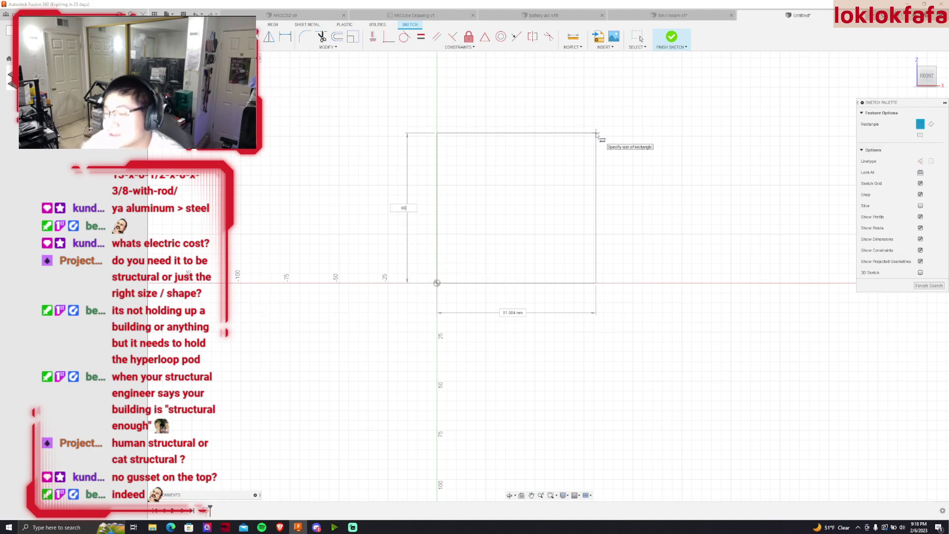
pyautogui.press('Tab')
pyautogui.write('60')
pyautogui.press('Return')
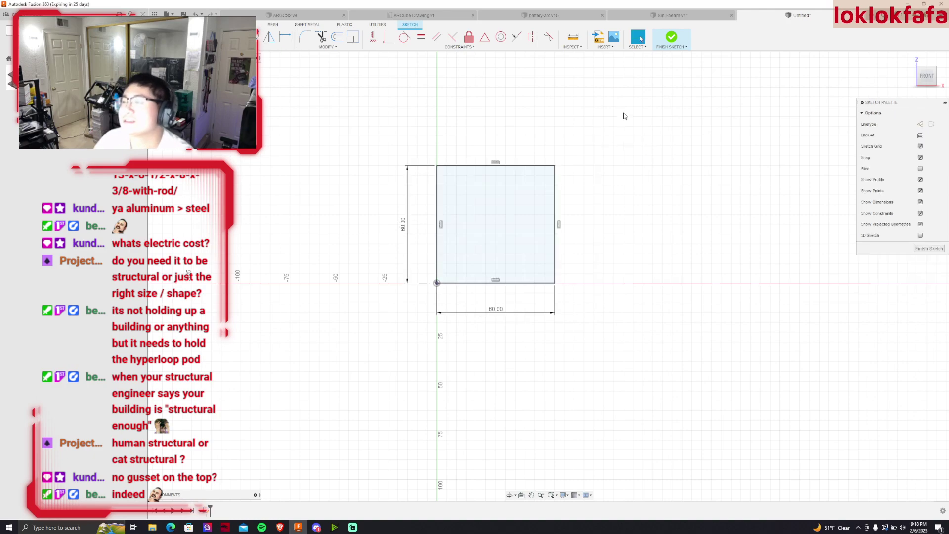
# Add 5 mm strip rectangles along the square's top and bottom edges
pyautogui.scroll(3, 623, 114)
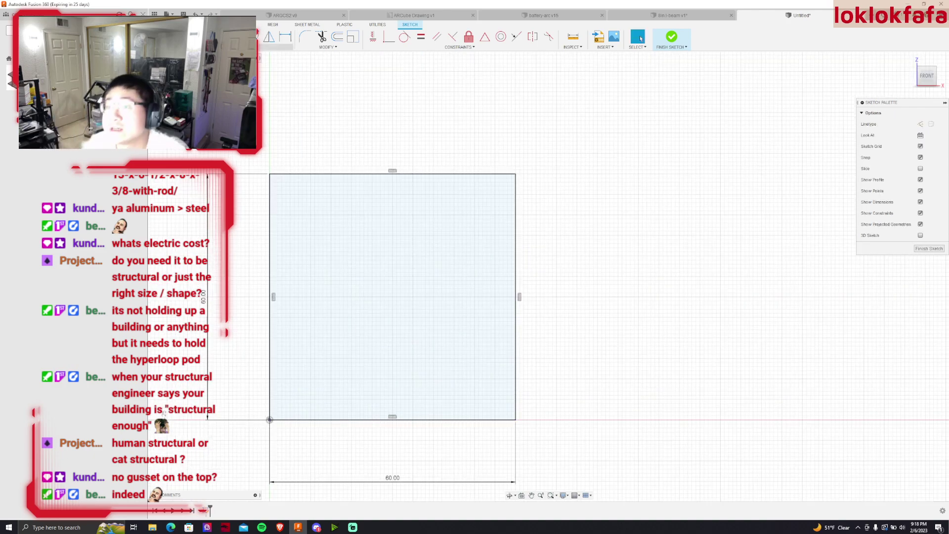
pyautogui.press('r')
pyautogui.click(270, 174)
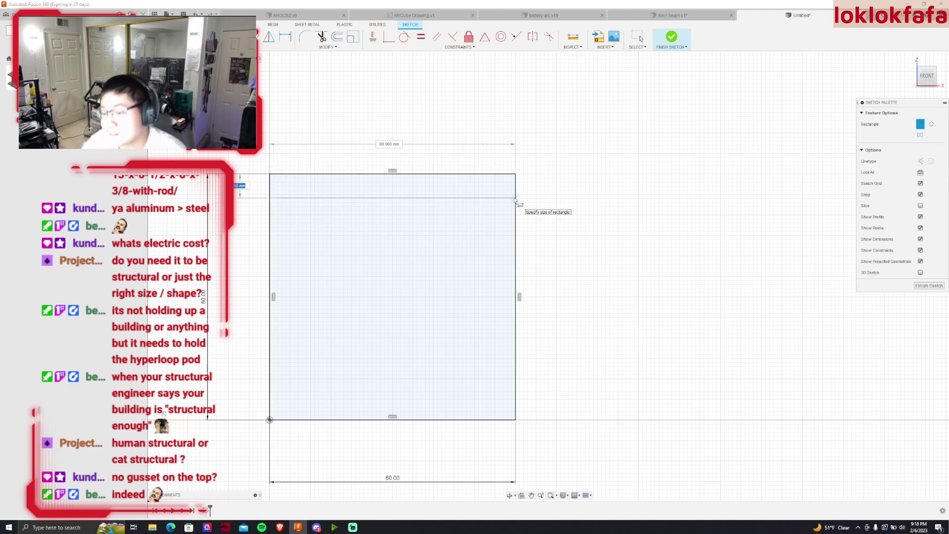
pyautogui.write('5')
pyautogui.press('Return')
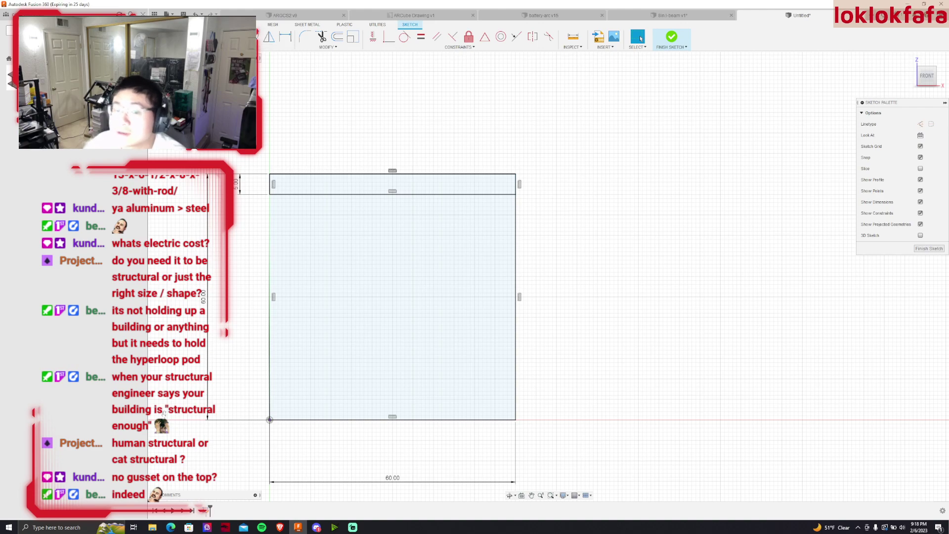
pyautogui.press('r')
pyautogui.click(270, 420)
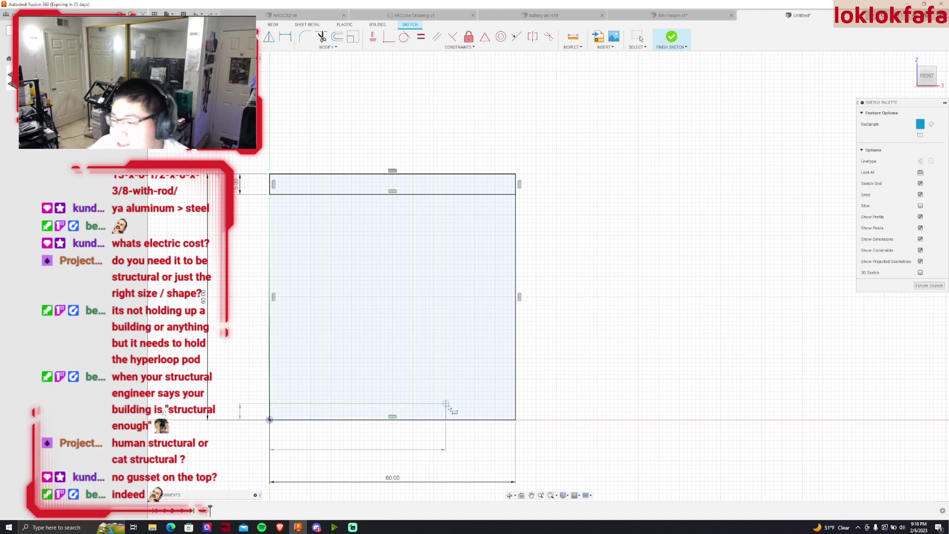
pyautogui.write('5')
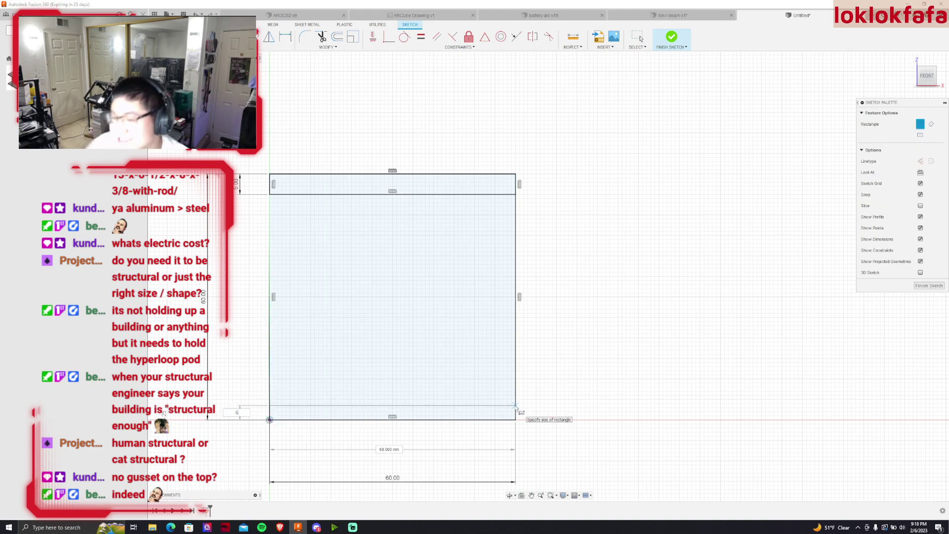
pyautogui.press('Return')
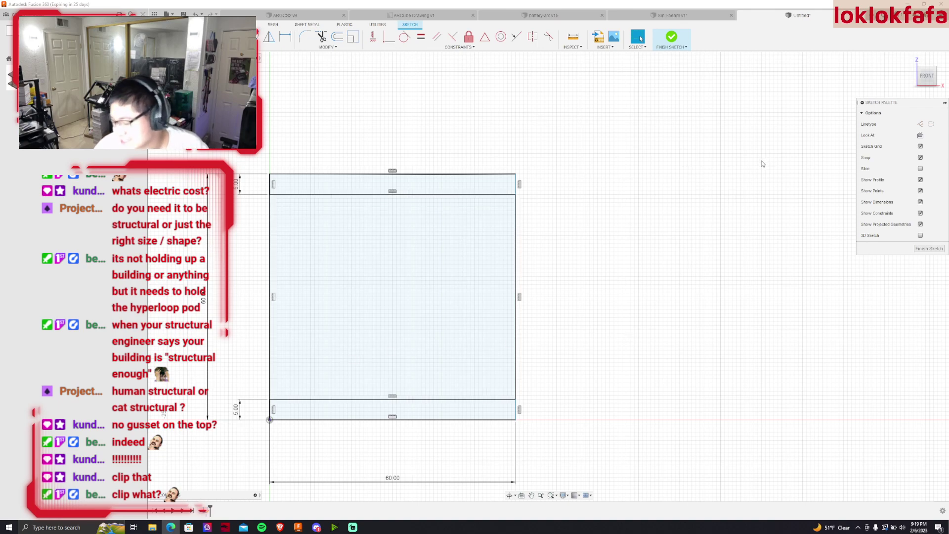
# After checking the I-beam tab, draw a vertical line from the square's top midpoint to its bottom midpoint
pyautogui.click(672, 15)
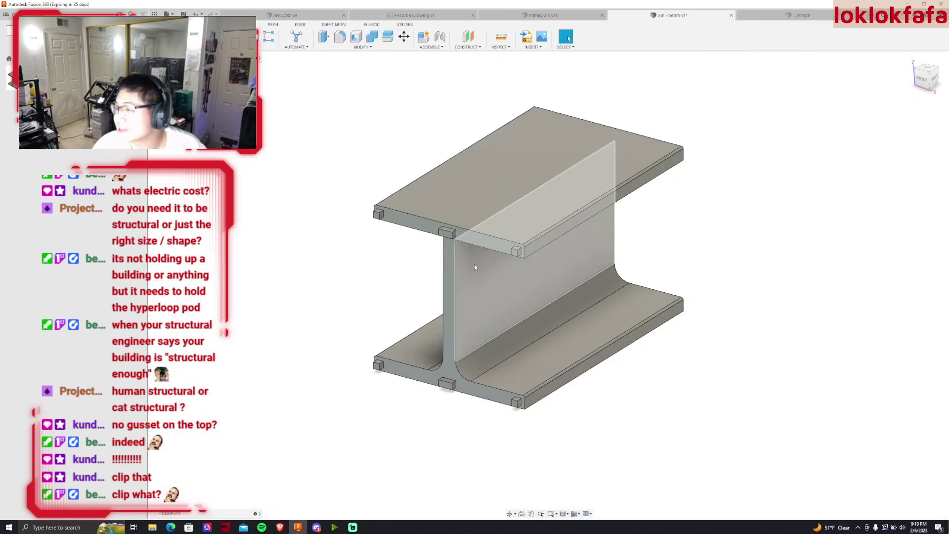
pyautogui.scroll(5, 474, 267)
pyautogui.scroll(3, 430, 198)
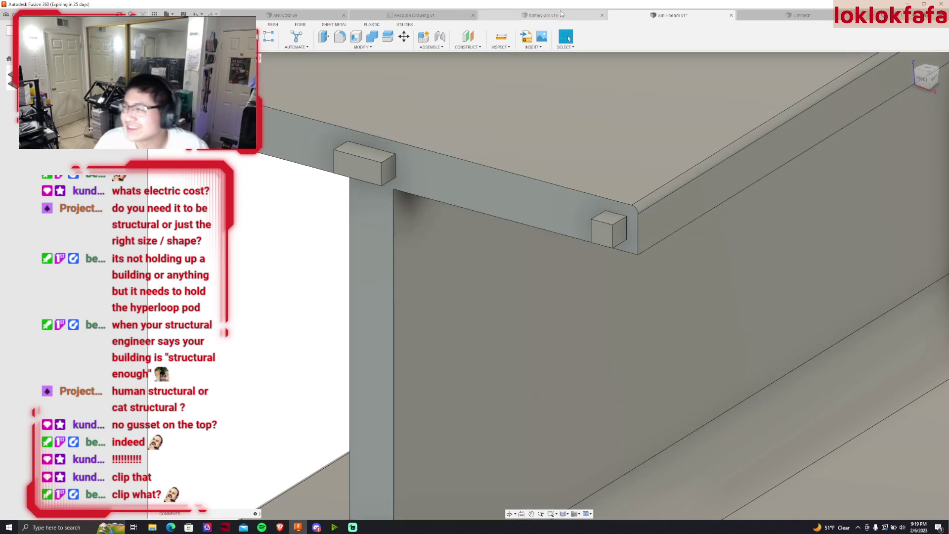
pyautogui.click(755, 15)
pyautogui.scroll(3, 368, 247)
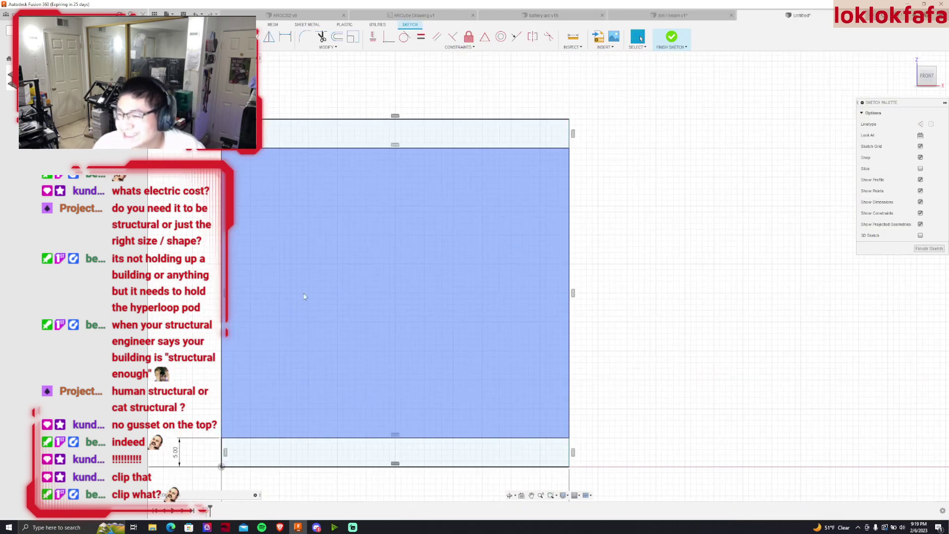
pyautogui.click(395, 119)
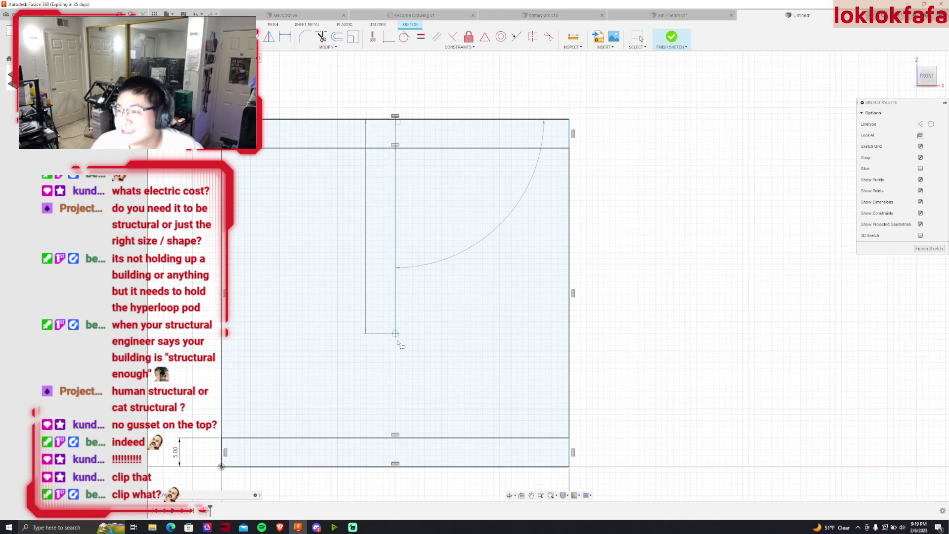
pyautogui.click(395, 466)
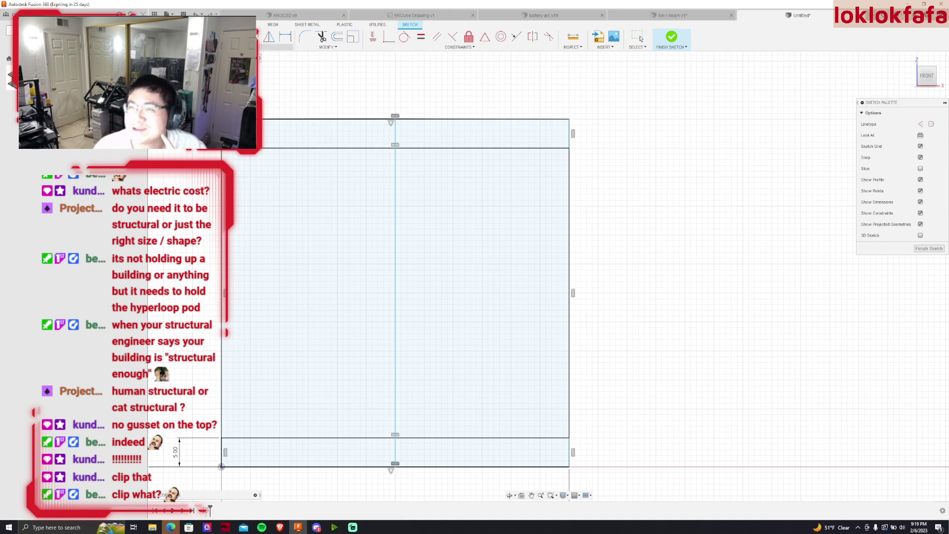
pyautogui.click(277, 47)
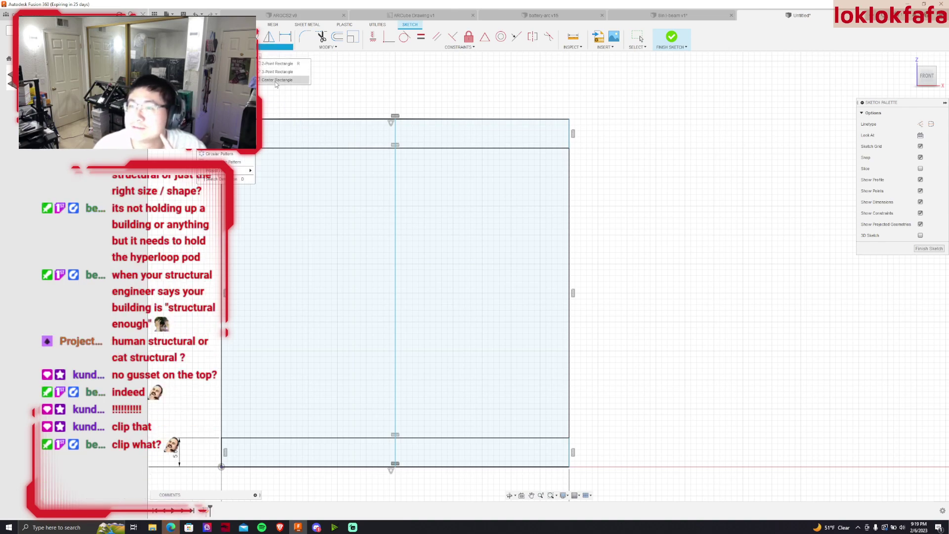
# Draw a 5 mm wide center rectangle on the centre line for the web
pyautogui.click(346, 82)
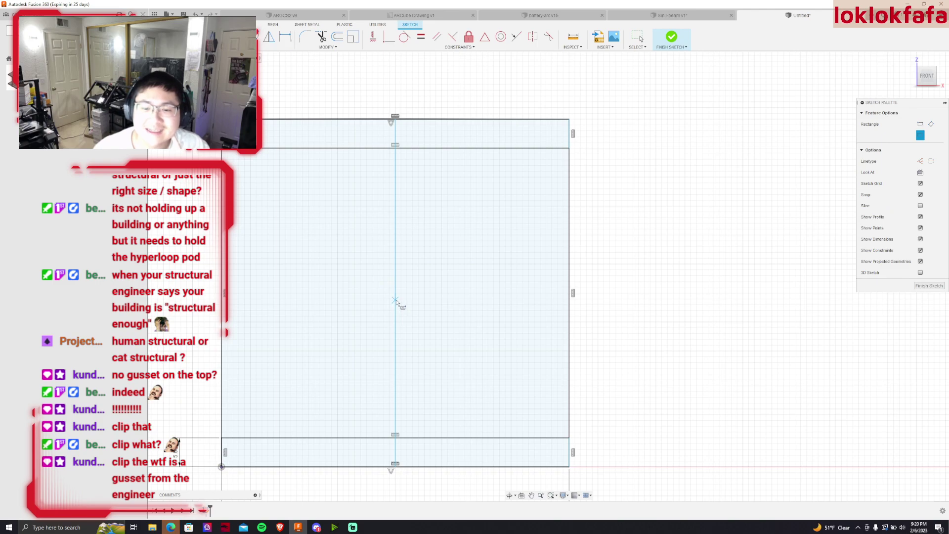
pyautogui.click(394, 293)
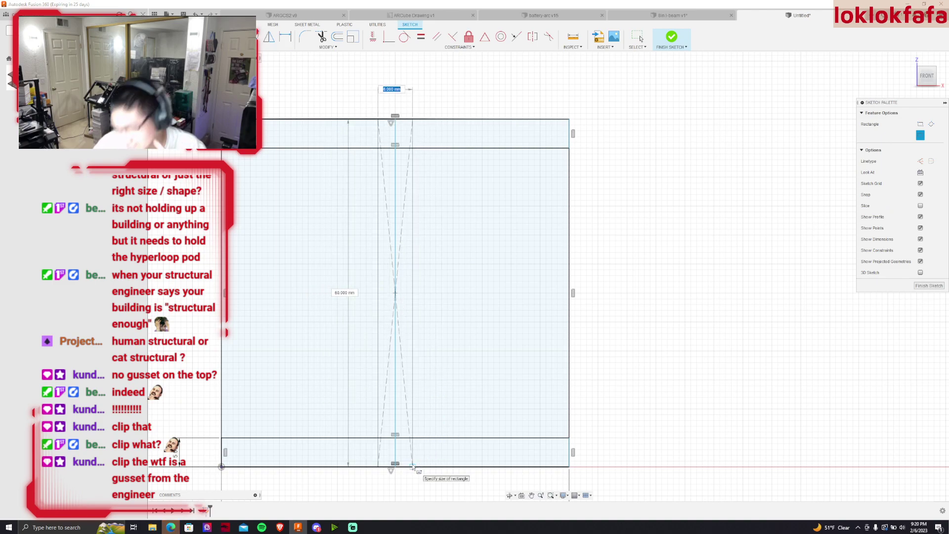
pyautogui.write('5')
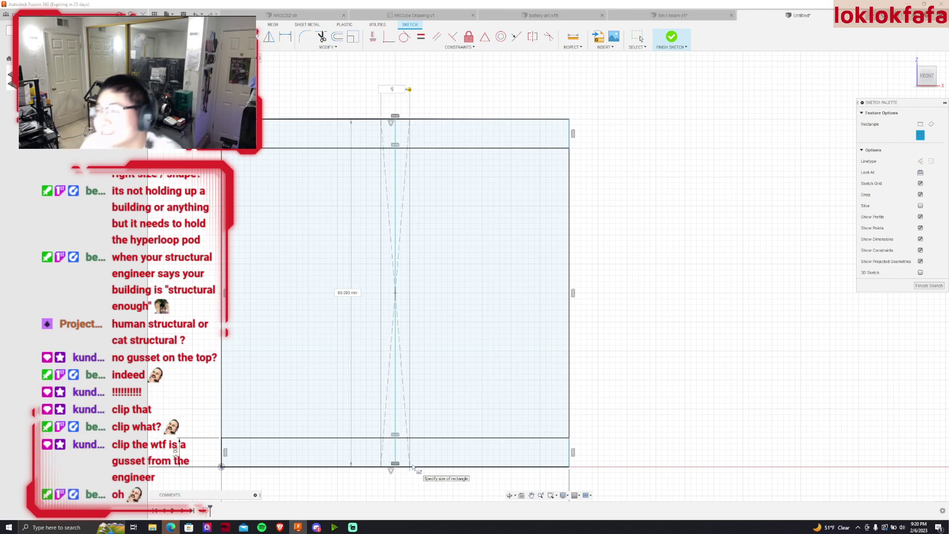
pyautogui.press('Return')
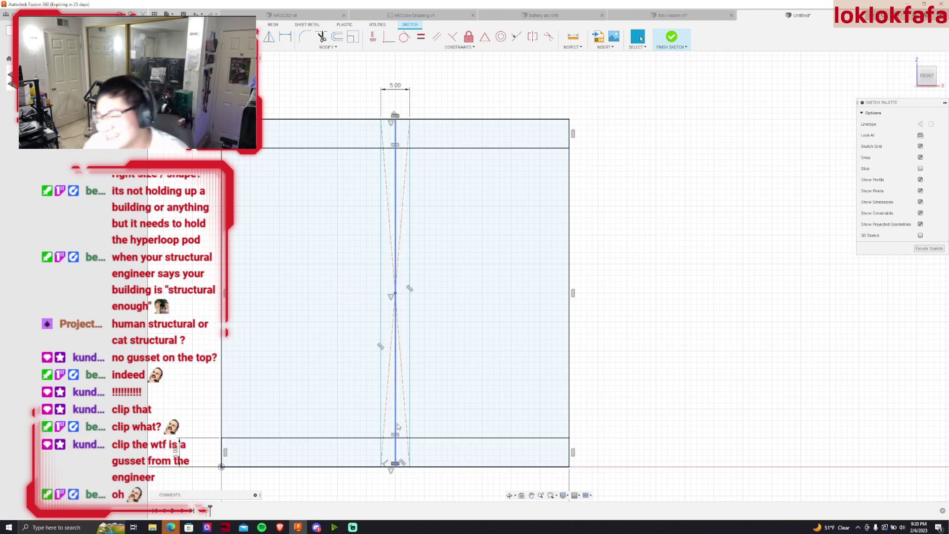
# Delete the web rectangle's two diagonal construction lines
pyautogui.click(405, 406)
pyautogui.press('Delete')
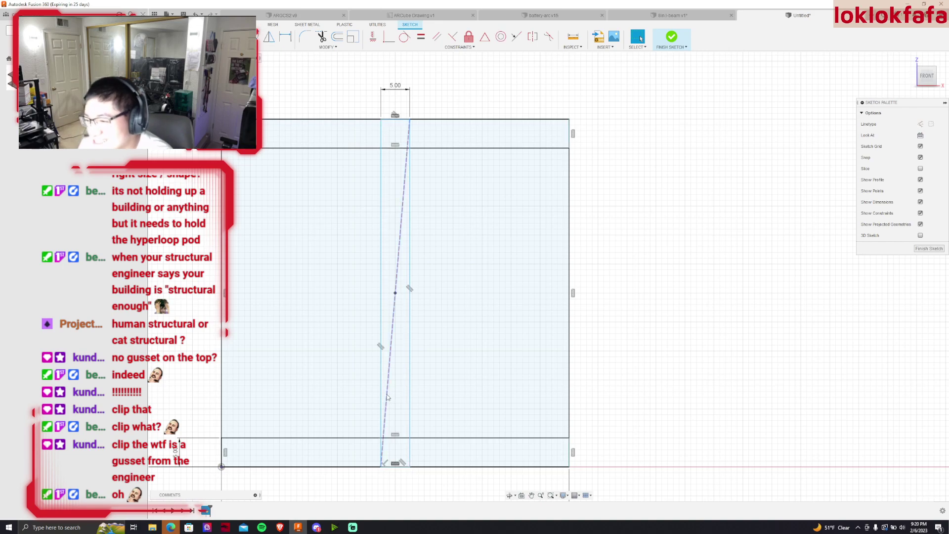
pyautogui.click(386, 394)
pyautogui.press('Delete')
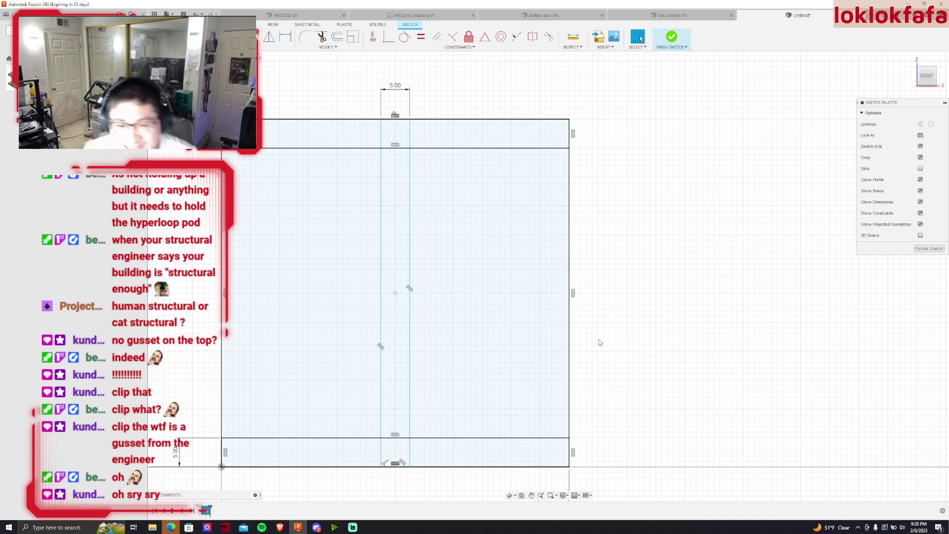
# Trim the web lines' ends inside both flanges and remove the web's top edge and dimension
pyautogui.click(320, 39)
pyautogui.click(385, 142)
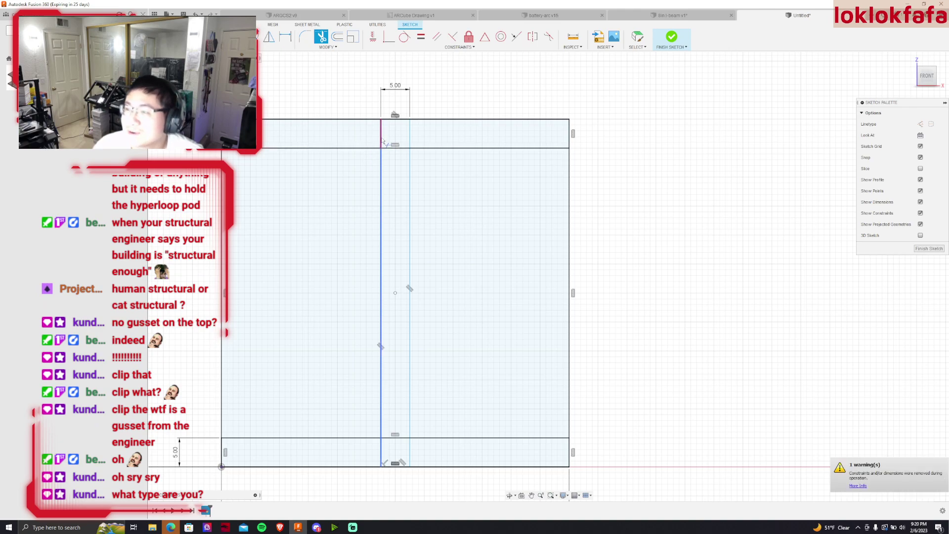
pyautogui.click(393, 466)
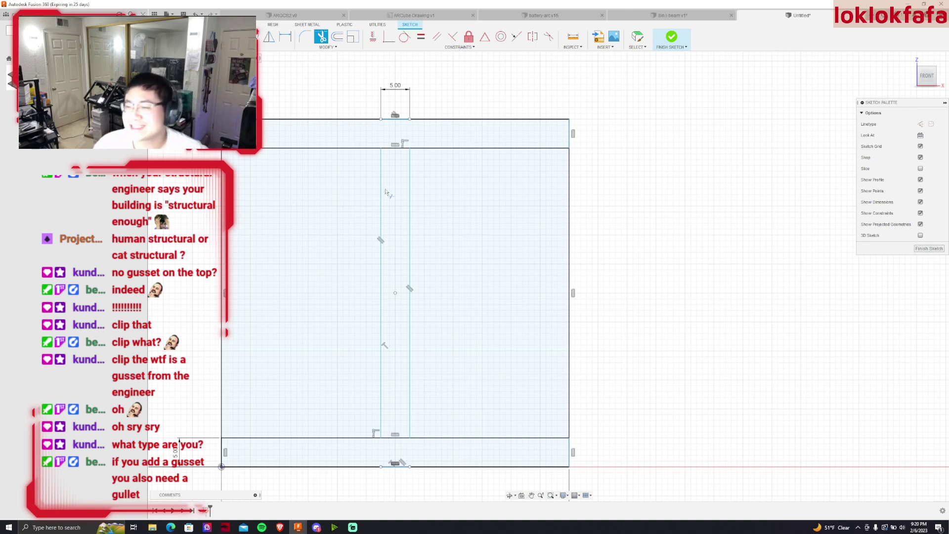
pyautogui.click(406, 121)
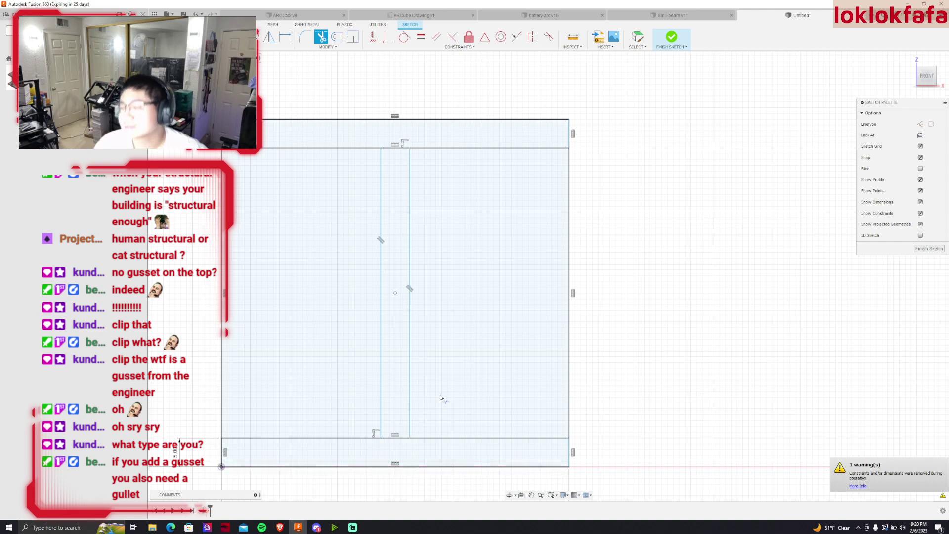
pyautogui.scroll(2, 440, 376)
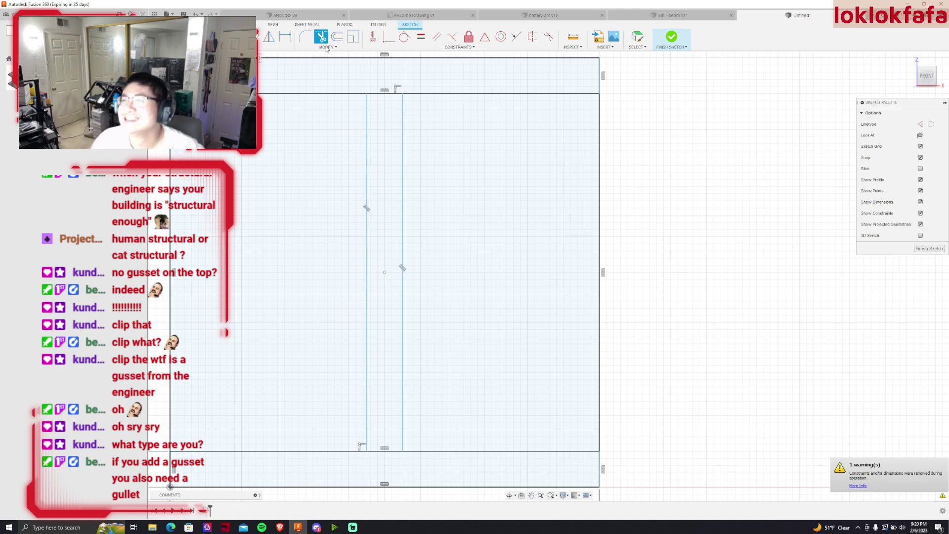
# Fillet the web's right line to the bottom flange at 6 mm
pyautogui.click(303, 36)
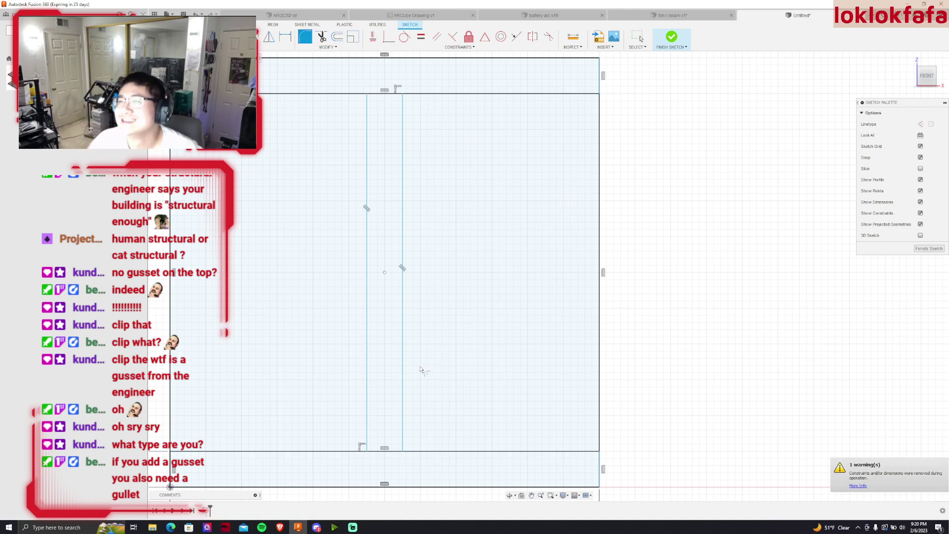
pyautogui.click(407, 450)
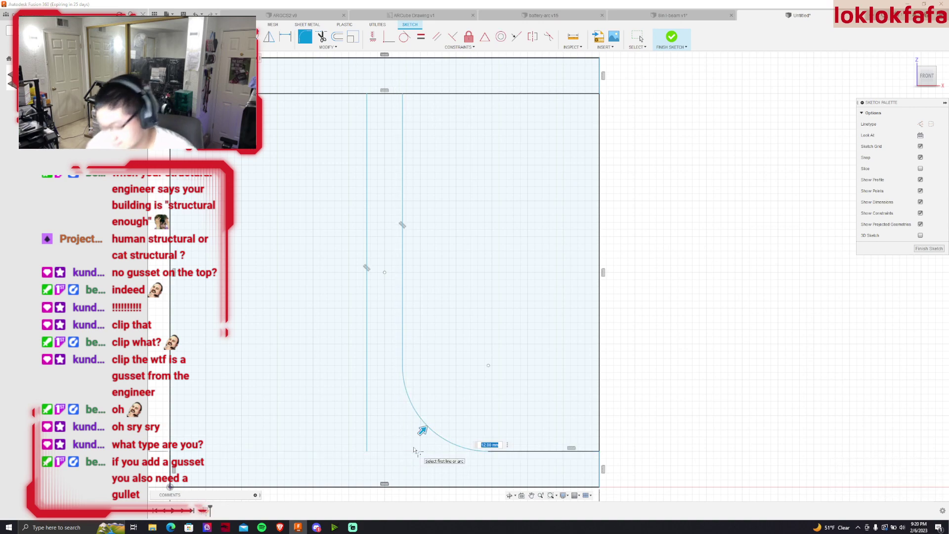
pyautogui.write('6')
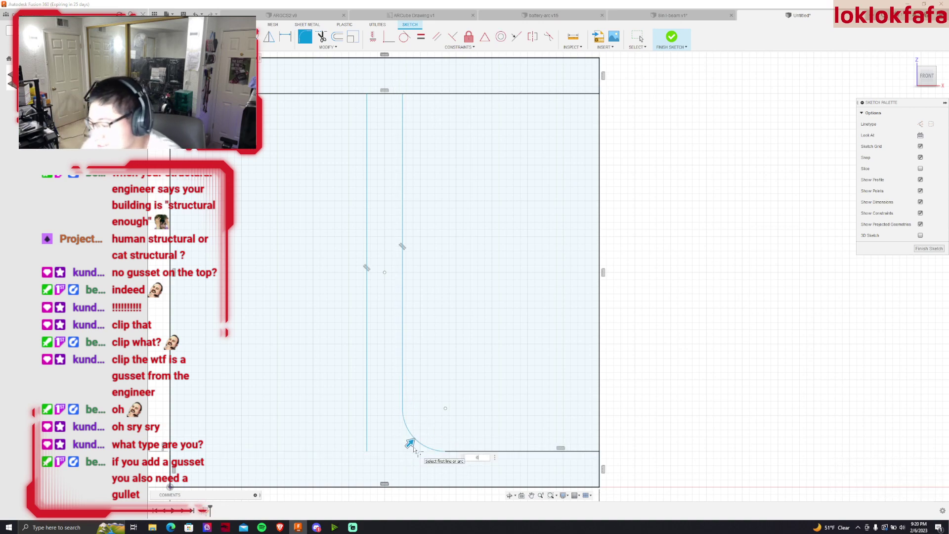
pyautogui.press('Return')
pyautogui.scroll(-2, 384, 237)
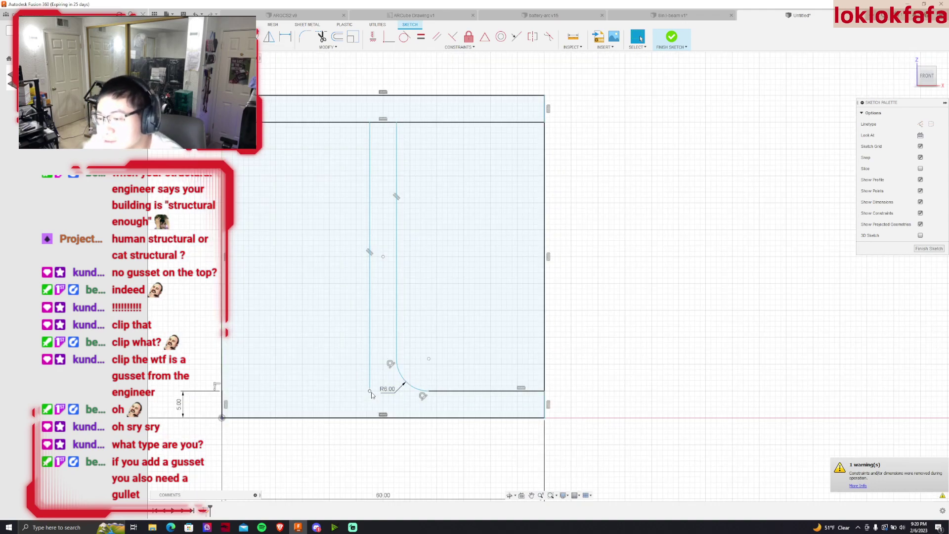
# Start a circle at the left web line's bottom point, then cancel it
pyautogui.click(369, 390)
pyautogui.press('c')
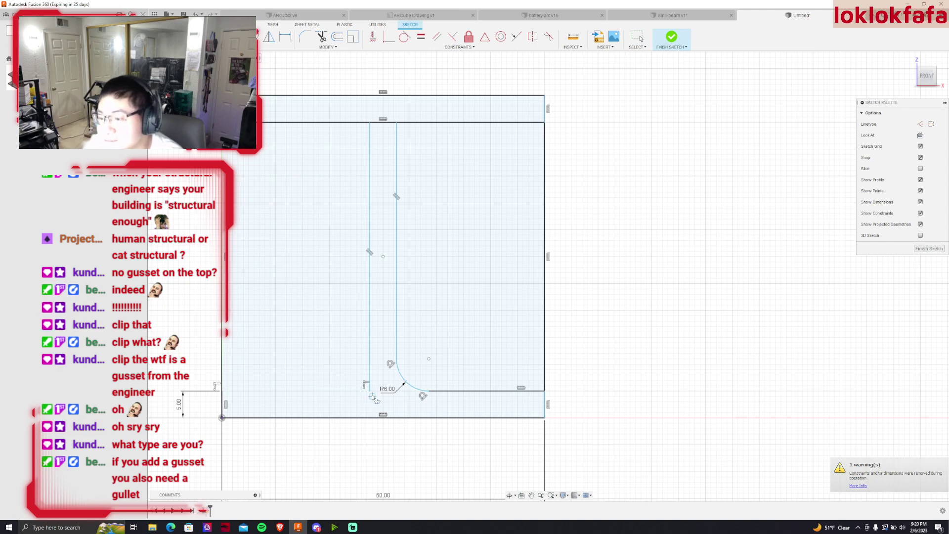
pyautogui.click(370, 390)
pyautogui.press('Escape')
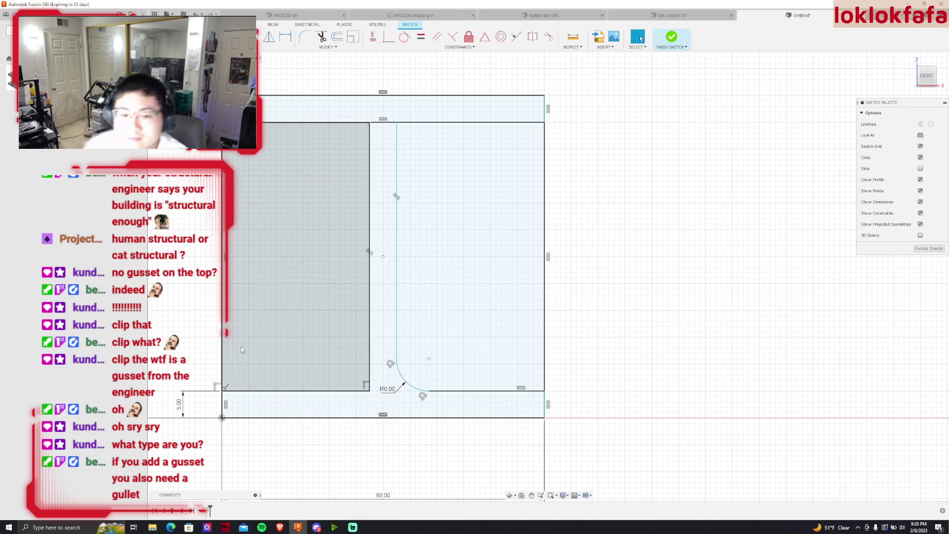
# Trim away the outer left and right sides between the flanges
pyautogui.click(321, 37)
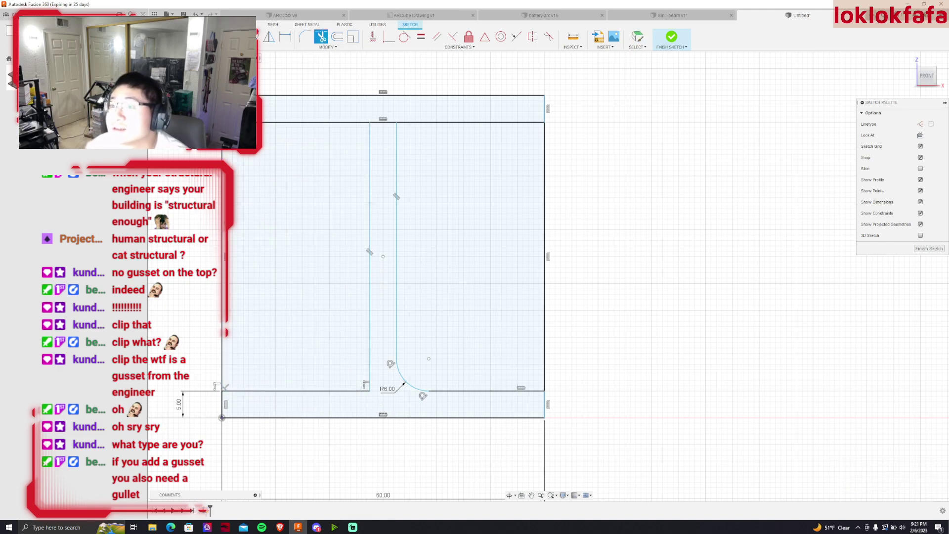
pyautogui.click(222, 207)
pyautogui.click(545, 239)
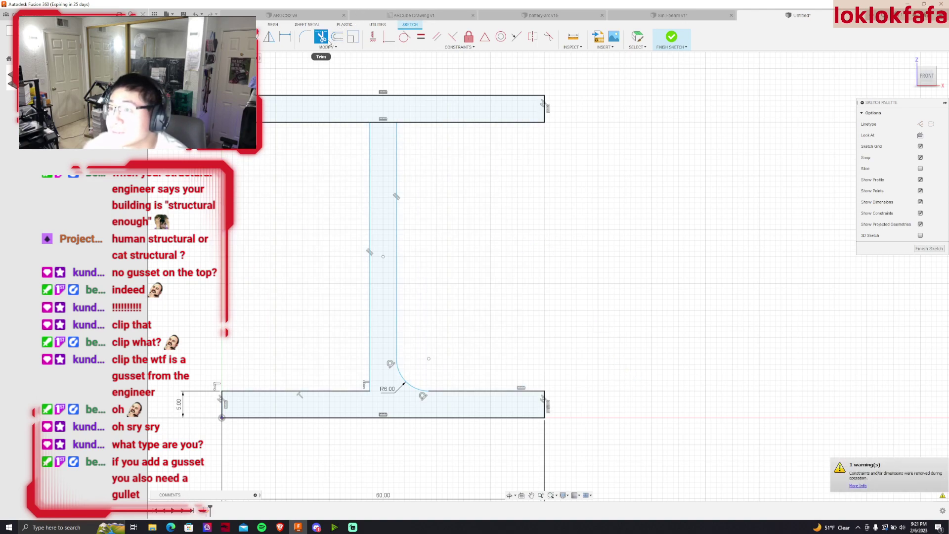
# Fillet the left web line to the bottom flange at 6 mm
pyautogui.click(307, 39)
pyautogui.click(361, 391)
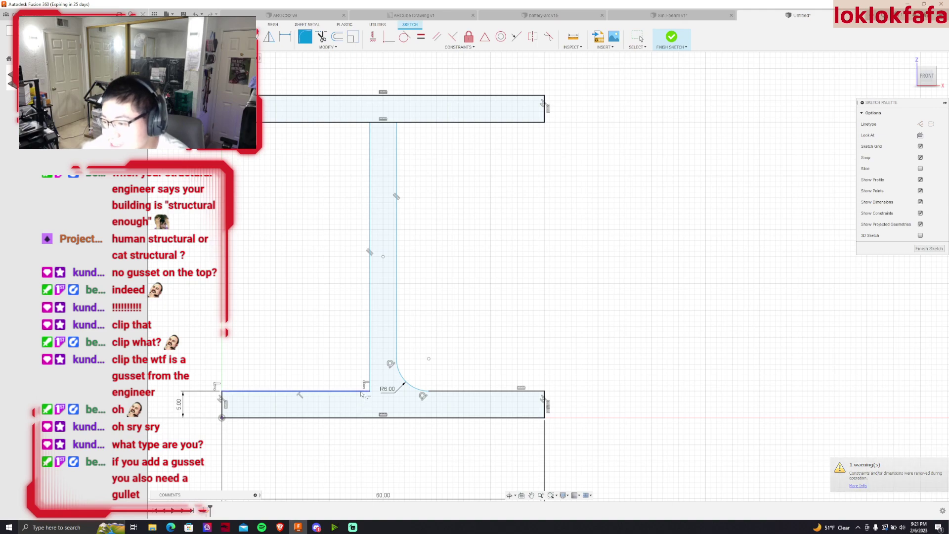
pyautogui.click(370, 387)
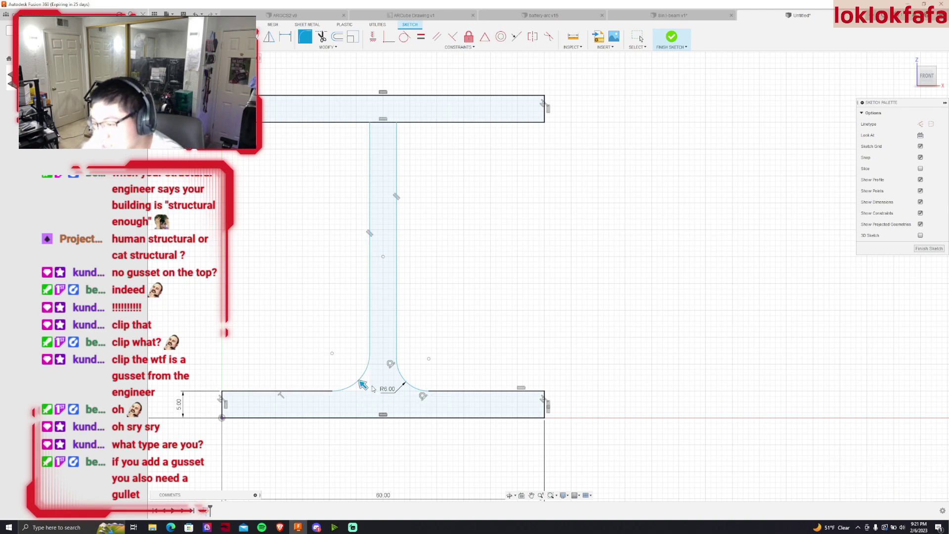
pyautogui.press('Escape')
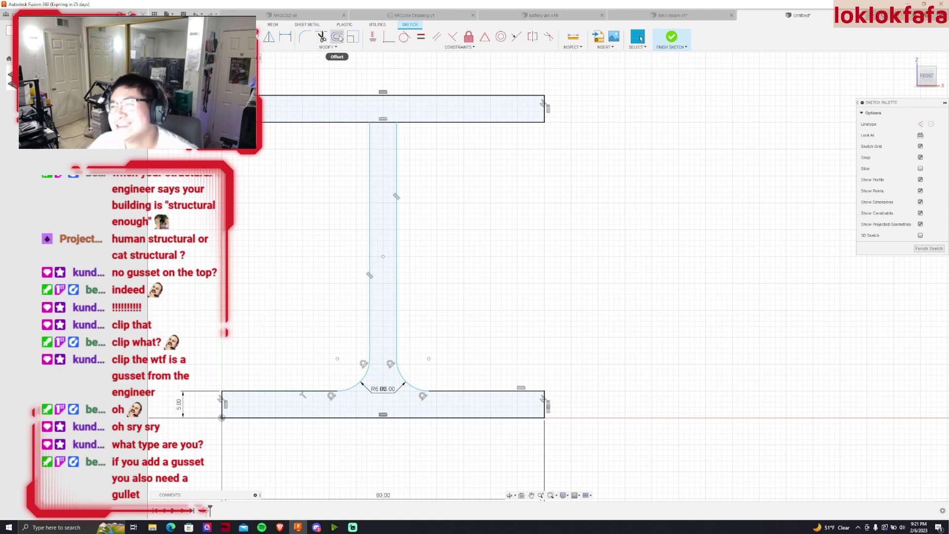
# Trim the top flange line between the web lines
pyautogui.click(322, 36)
pyautogui.click(389, 126)
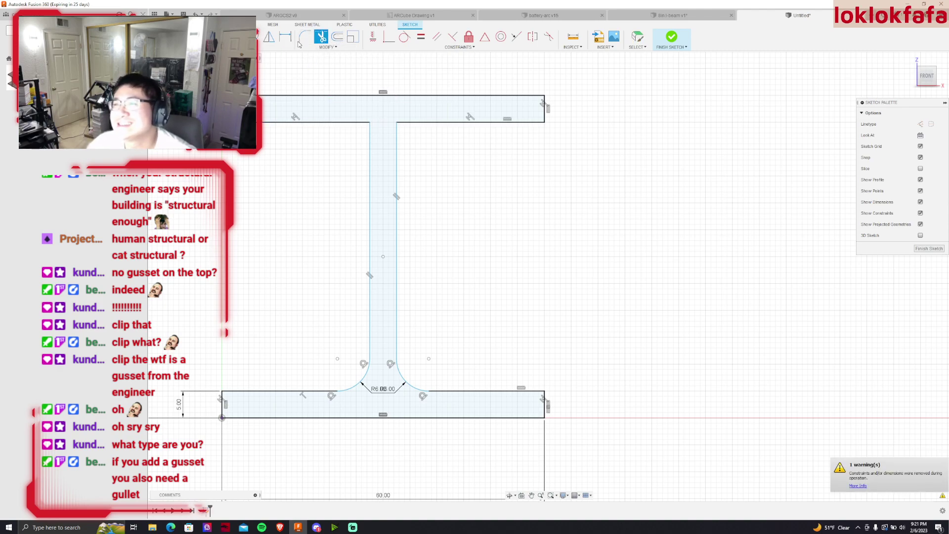
pyautogui.press('Escape')
pyautogui.click(367, 123)
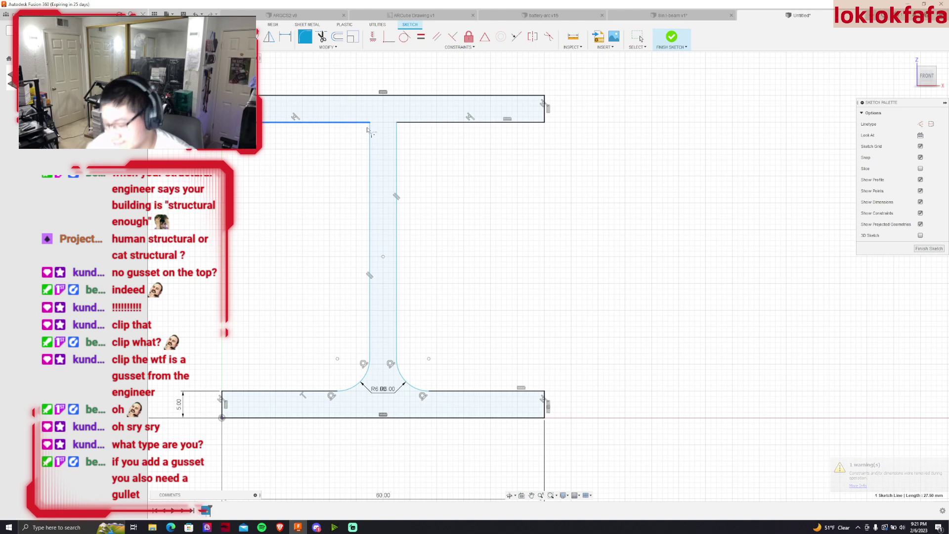
pyautogui.press('Escape')
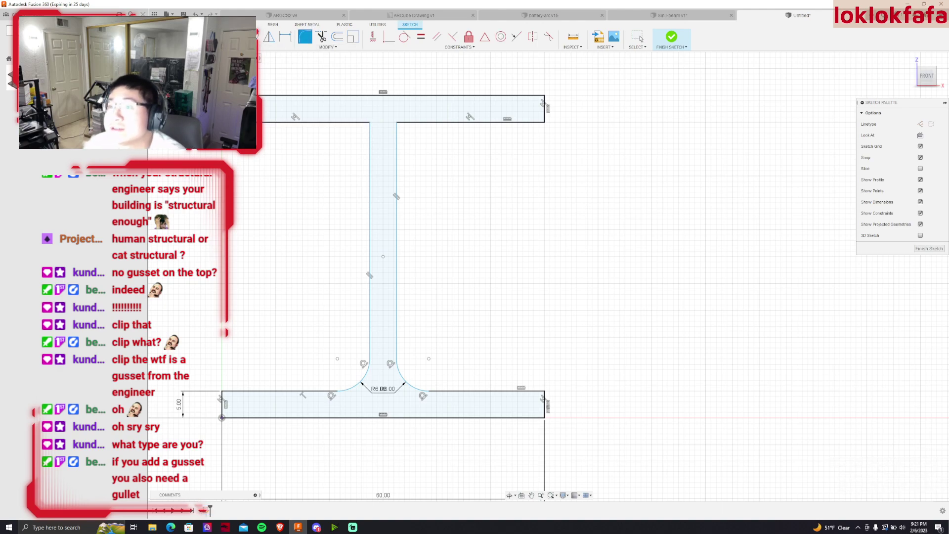
# Round the top-left, top-right and bottom-right flange corners with 0.75 mm fillets
pyautogui.click(292, 119)
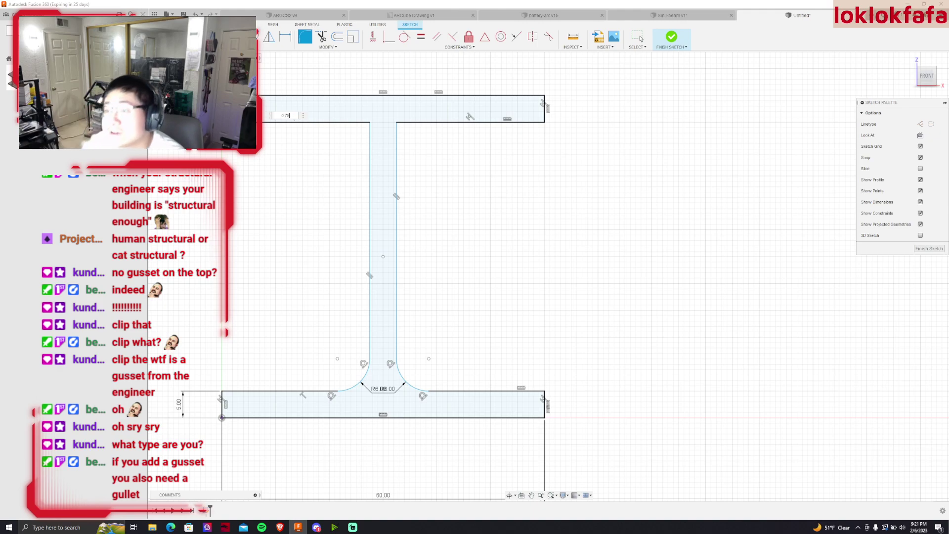
pyautogui.press('Return')
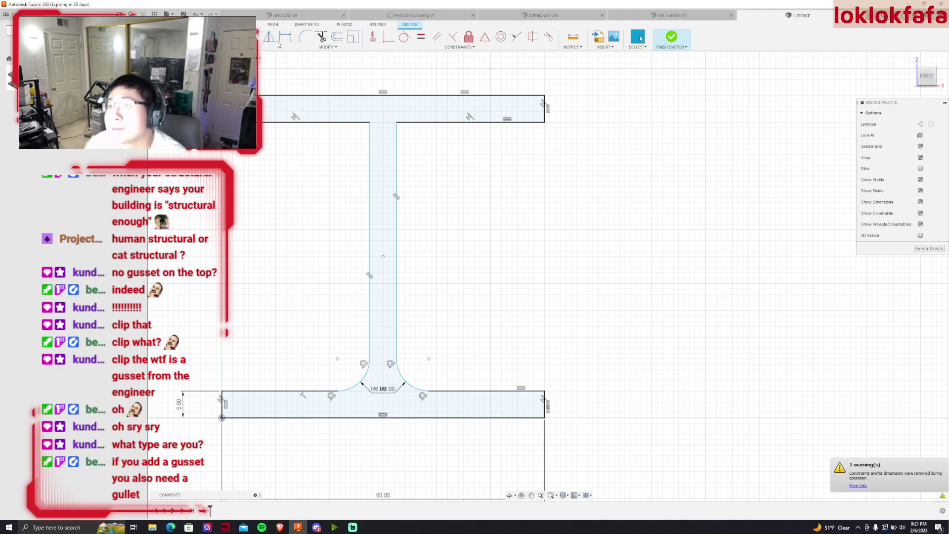
pyautogui.click(306, 37)
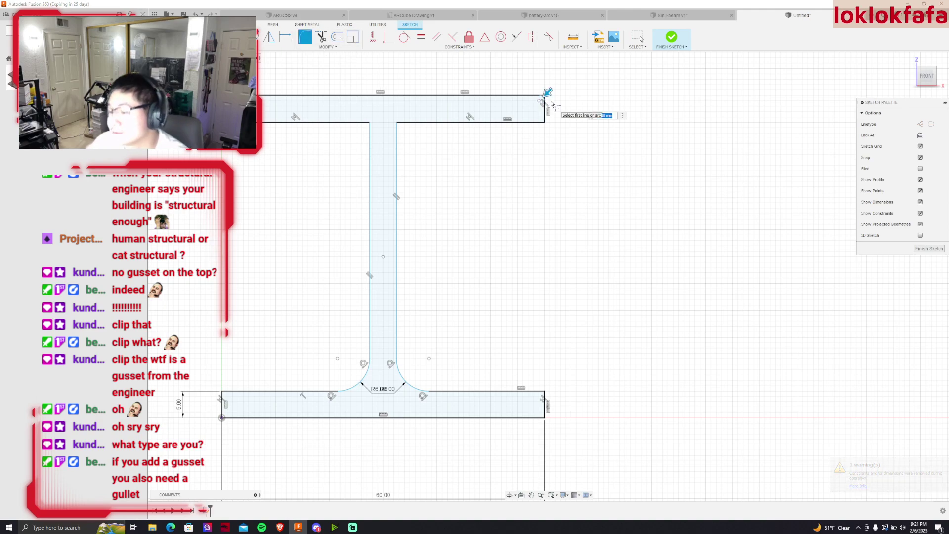
pyautogui.click(550, 103)
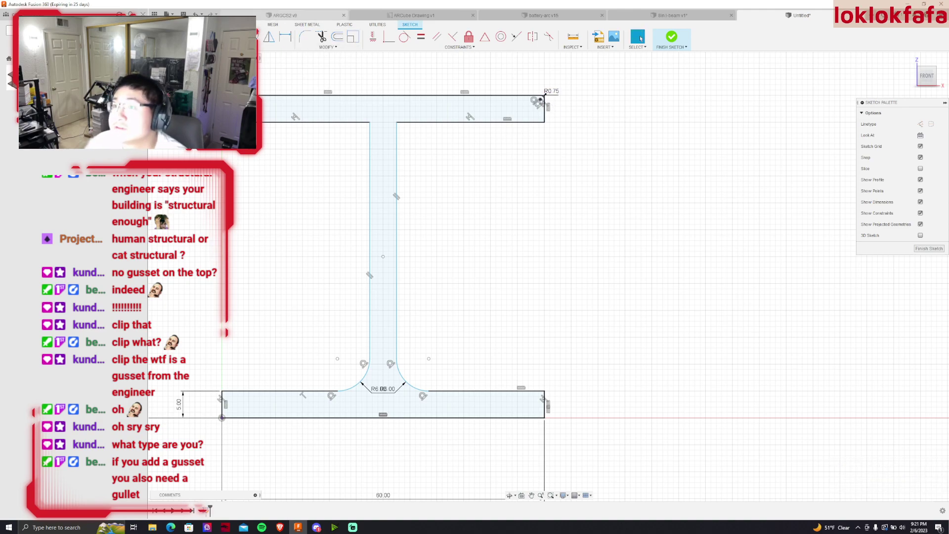
pyautogui.click(305, 36)
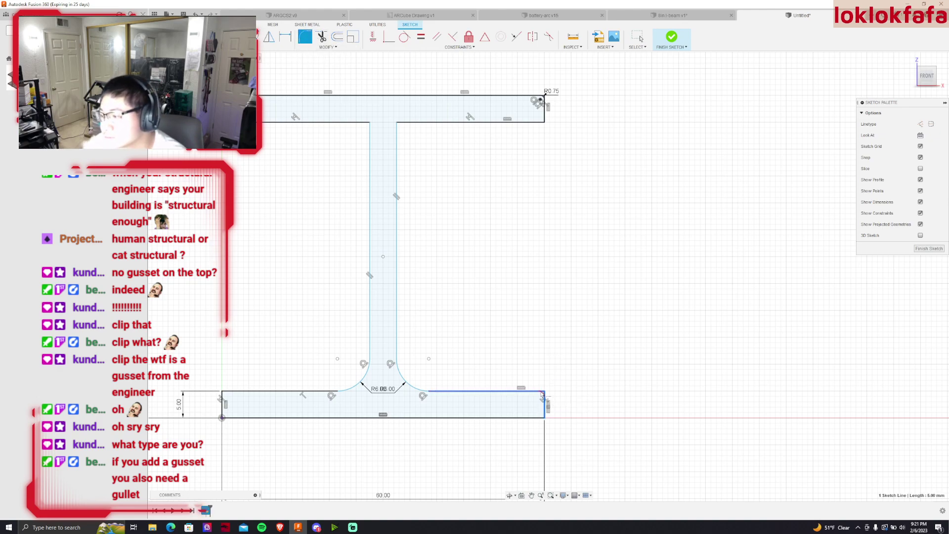
pyautogui.click(545, 395)
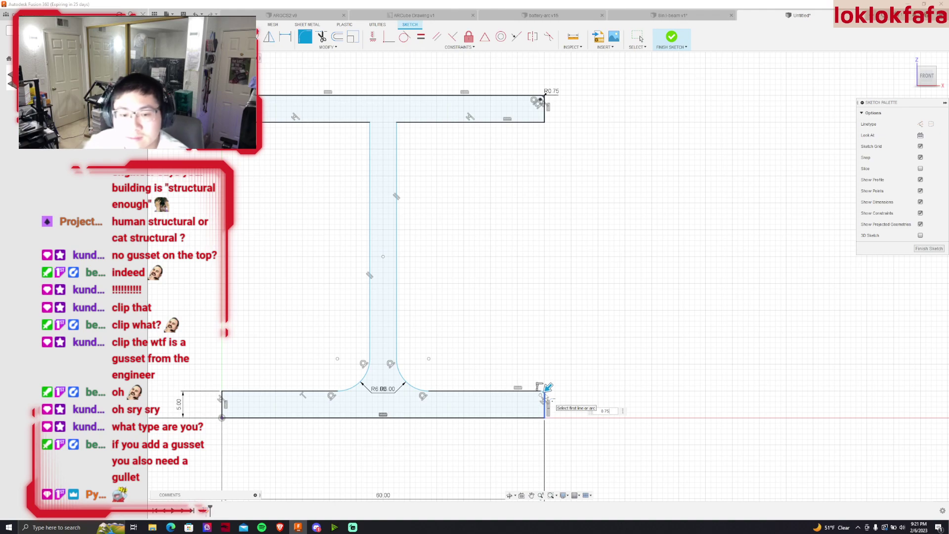
pyautogui.press('Return')
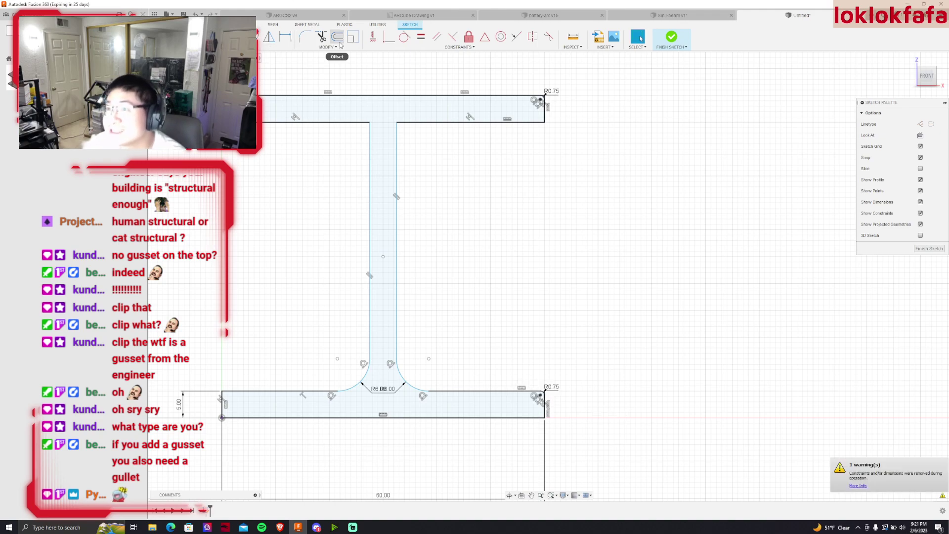
# Round the bottom-left flange corner with a 0.6 mm fillet
pyautogui.click(305, 36)
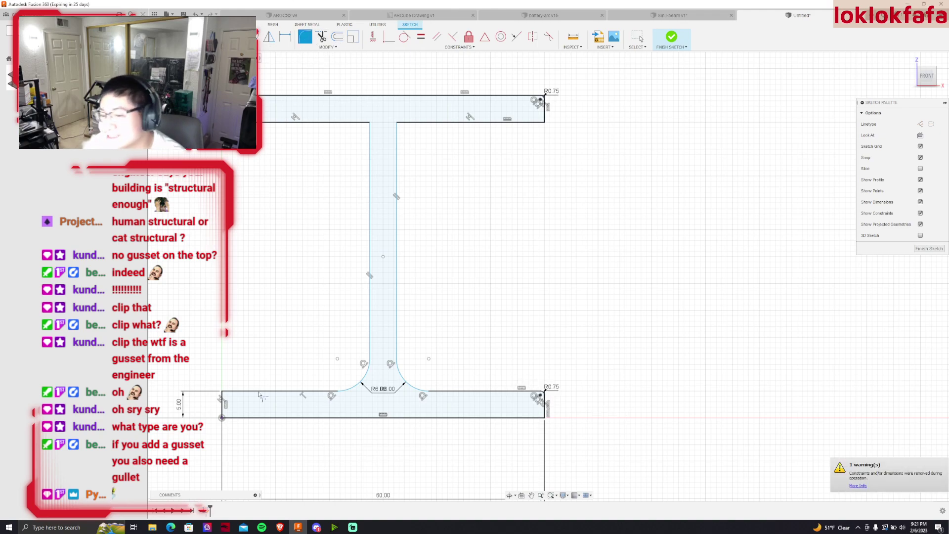
pyautogui.click(221, 396)
pyautogui.write('0.6')
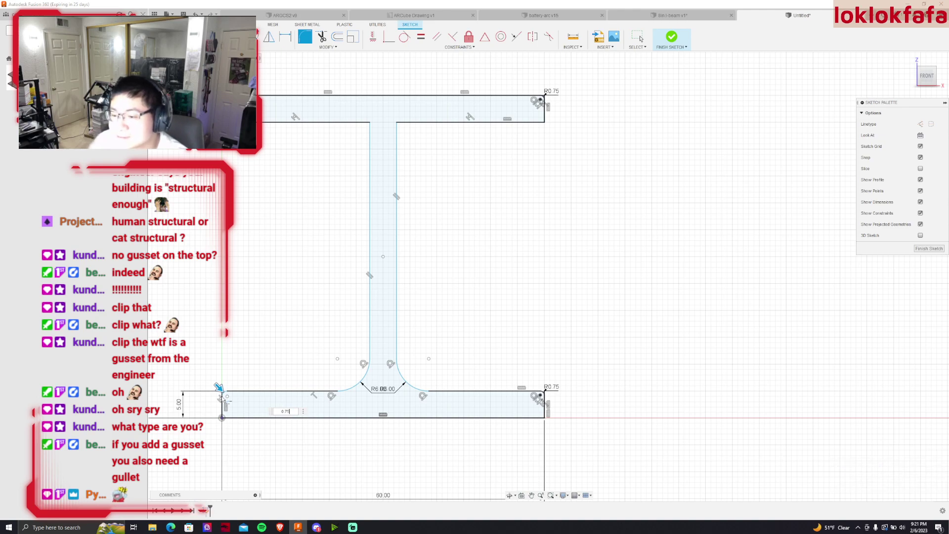
pyautogui.press('Return')
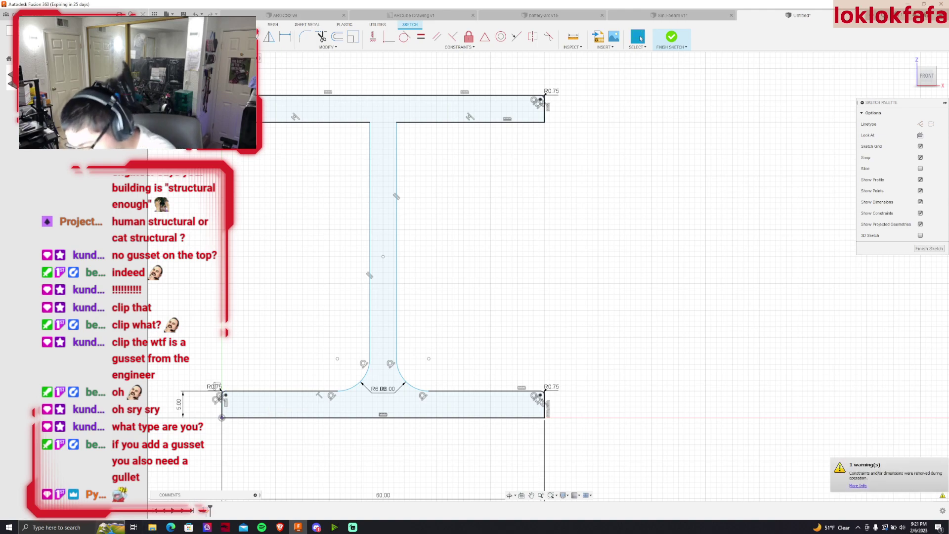
# Finish the sketch, orbit to a tilted view, and extrude the selected I-beam profile
pyautogui.click(675, 14)
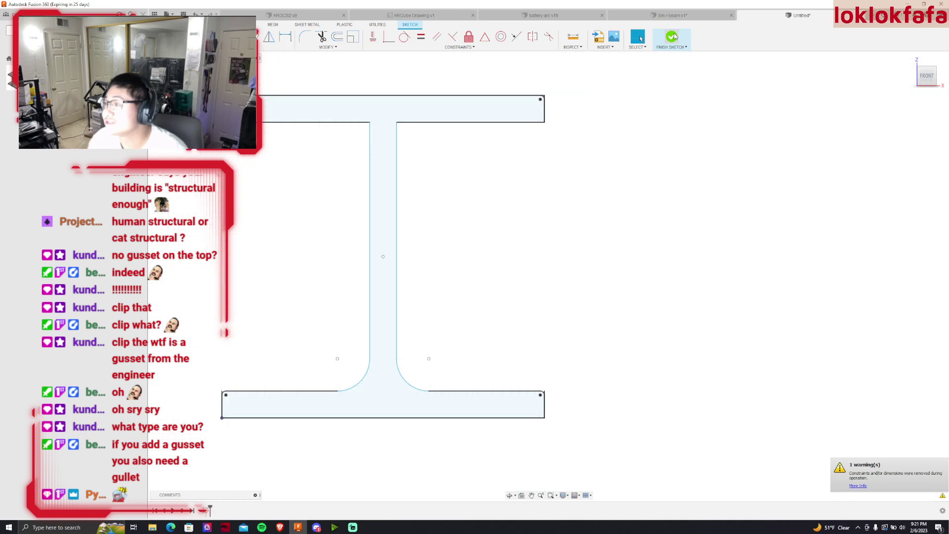
pyautogui.scroll(-2, 547, 88)
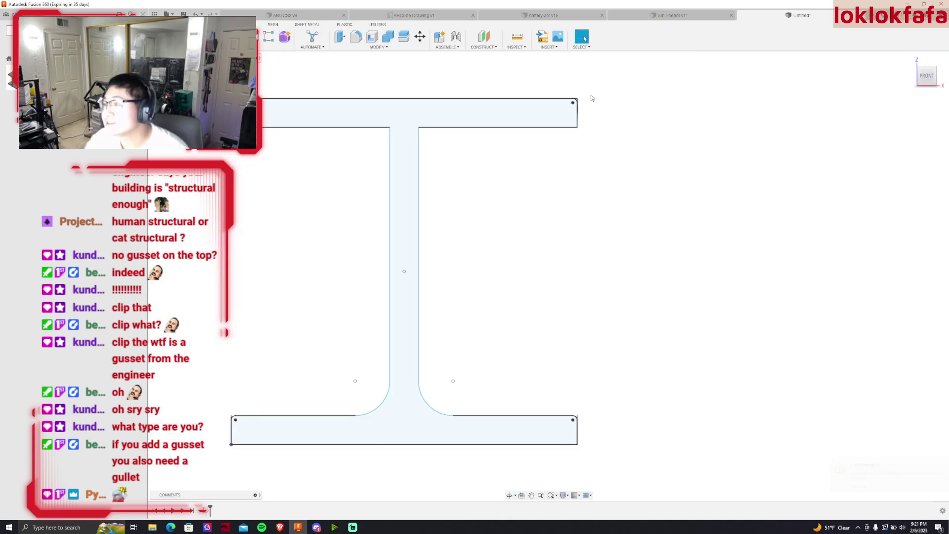
pyautogui.scroll(-3, 591, 96)
pyautogui.moveTo(888, 91)
pyautogui.keyDown('shift'); pyautogui.mouseDown(button='middle')
pyautogui.moveTo(829, 158)
pyautogui.moveTo(364, 91)
pyautogui.moveTo(262, 40)
pyautogui.mouseUp(button='middle'); pyautogui.keyUp('shift')
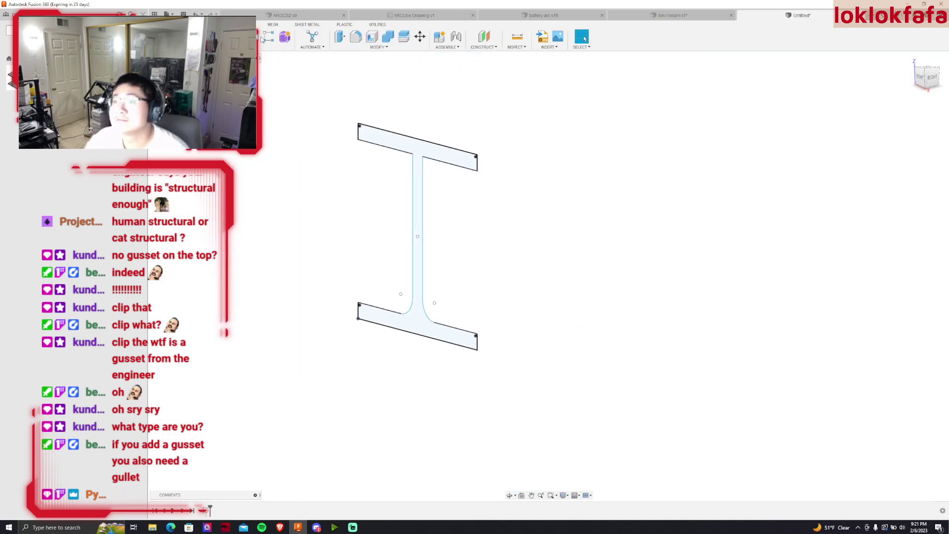
pyautogui.click(418, 172)
pyautogui.press('e')
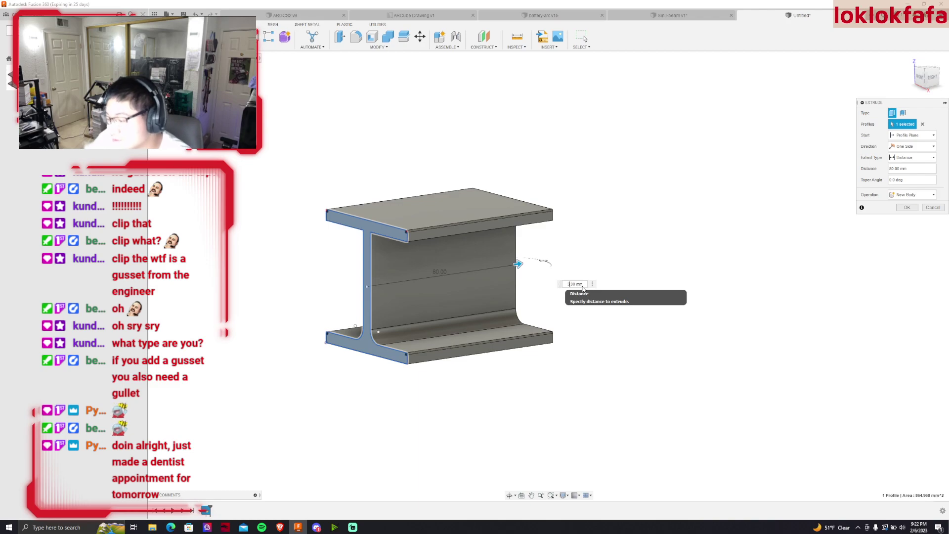
# Extrude the I-beam profile 300 mm into a solid body and orbit to inspect it
pyautogui.write('300')
pyautogui.press('Return')
pyautogui.press('Return')
pyautogui.press('F6')
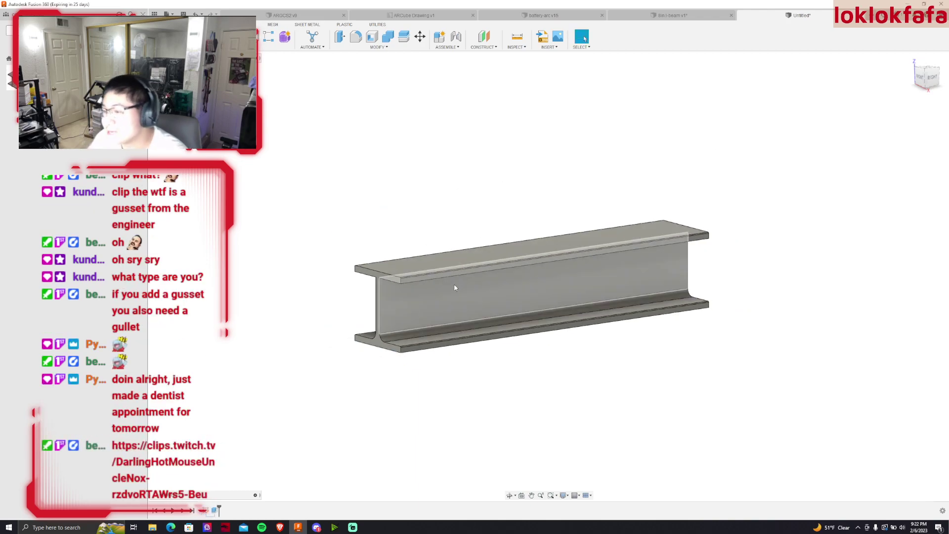
pyautogui.moveTo(921, 89); pyautogui.dragTo(903, 89)
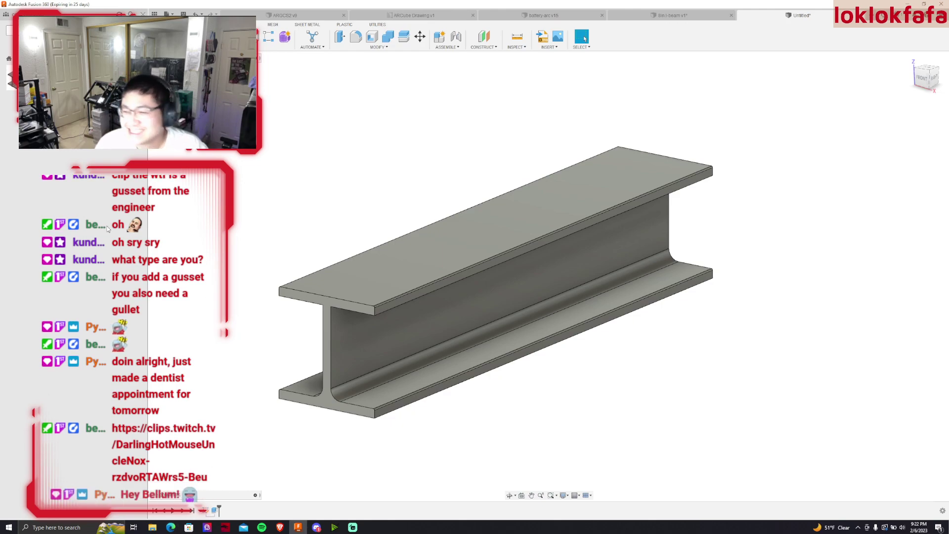
pyautogui.scroll(3, 310, 305)
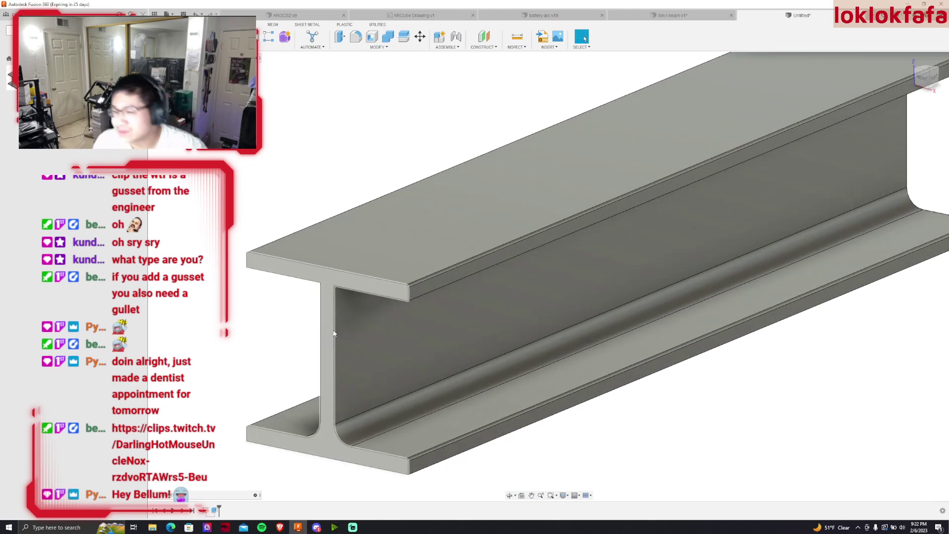
pyautogui.scroll(-2, 310, 305)
pyautogui.moveTo(926, 76)
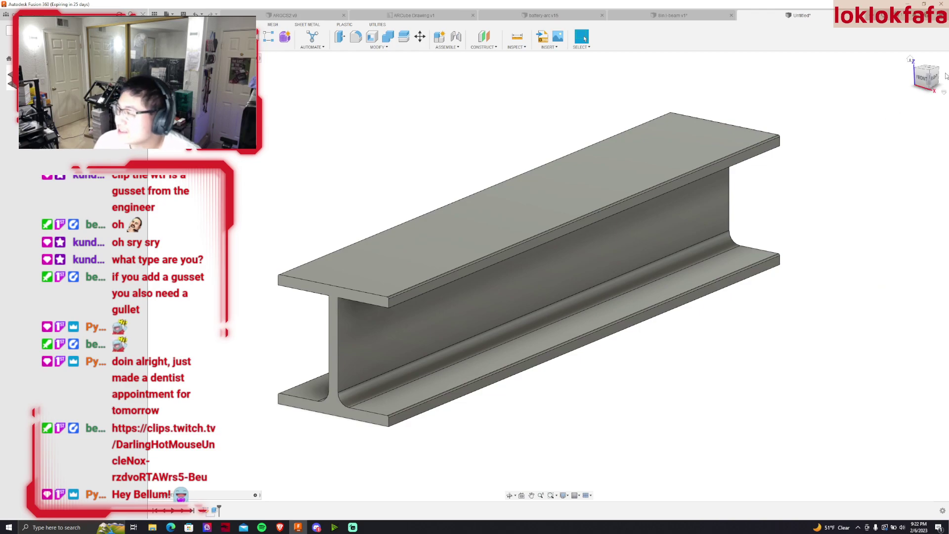
pyautogui.keyDown('shift'); pyautogui.moveTo(549, 276); pyautogui.dragTo(549, 277, button='middle'); pyautogui.keyUp('shift')
pyautogui.click(916, 86)
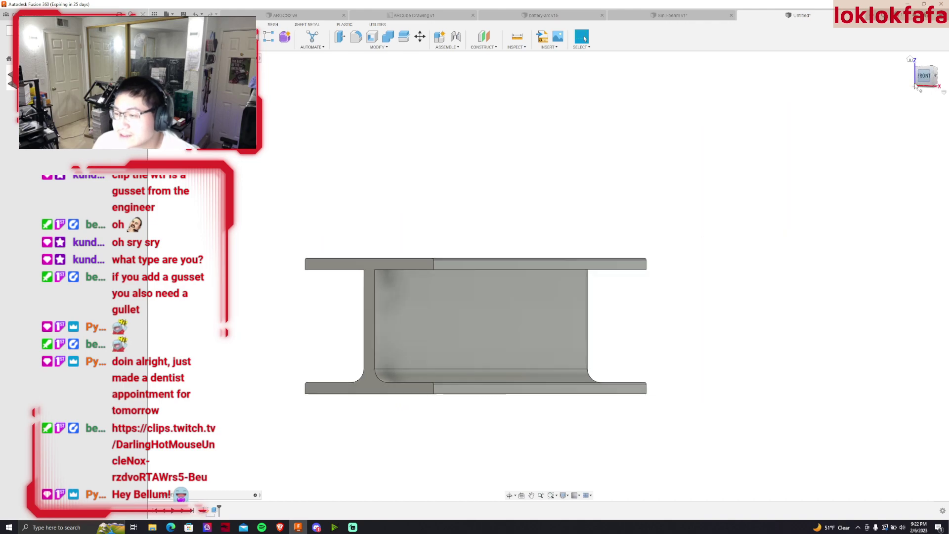
pyautogui.keyDown('shift'); pyautogui.moveTo(550, 276); pyautogui.dragTo(384, 202, button='middle'); pyautogui.keyUp('shift')
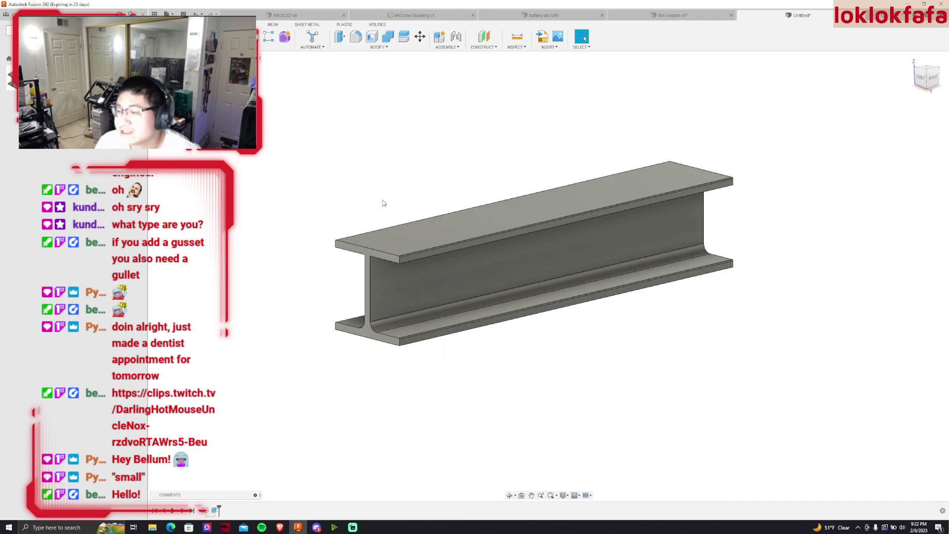
pyautogui.scroll(3, 736, 182)
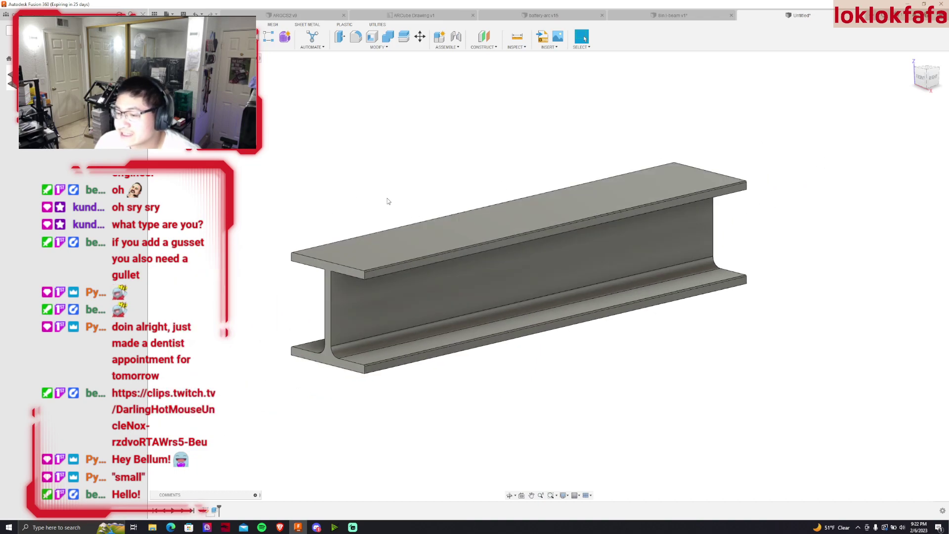
pyautogui.press('F6')
pyautogui.press('super')
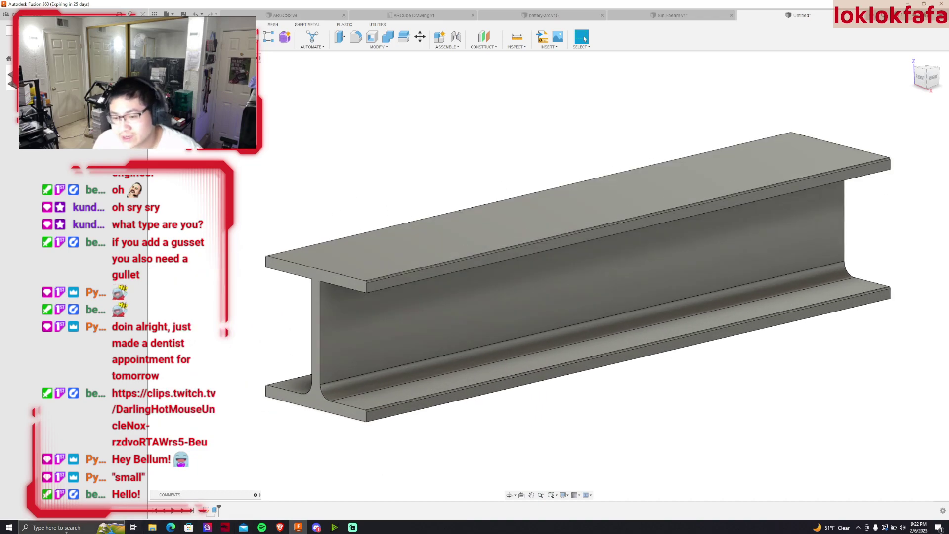
pyautogui.write('cr')
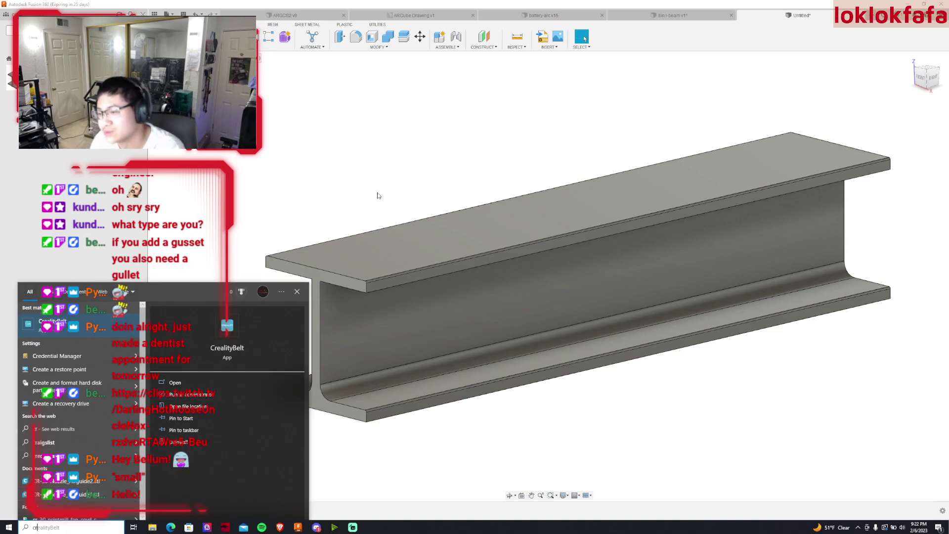
pyautogui.press('Escape')
pyautogui.moveTo(550, 277)
pyautogui.keyDown('shift'); pyautogui.mouseDown(button='middle')
pyautogui.moveTo(568, 277)
pyautogui.moveTo(388, 276)
pyautogui.mouseUp(button='middle'); pyautogui.keyUp('shift')
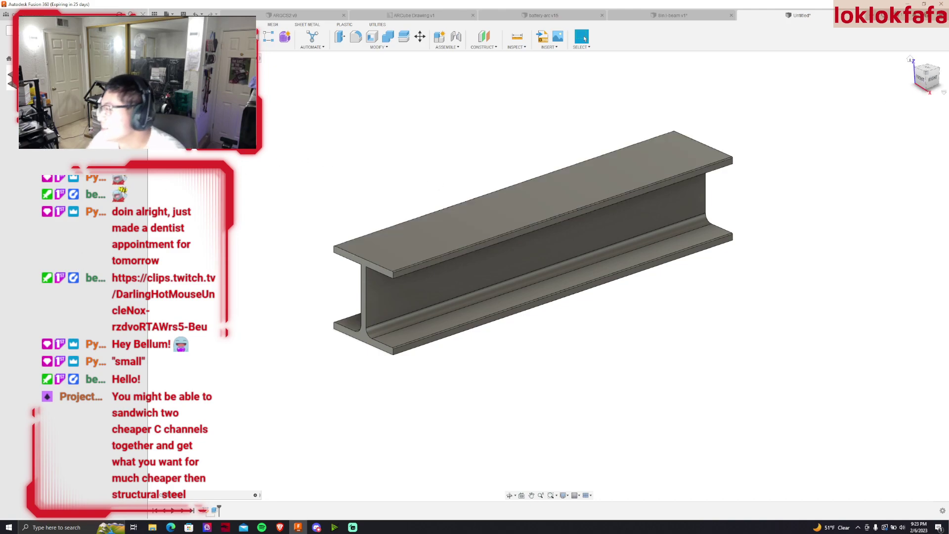
pyautogui.moveTo(549, 276)
pyautogui.keyDown('shift'); pyautogui.mouseDown(button='middle')
pyautogui.moveTo(558, 274)
pyautogui.moveTo(443, 259)
pyautogui.mouseUp(button='middle'); pyautogui.keyUp('shift')
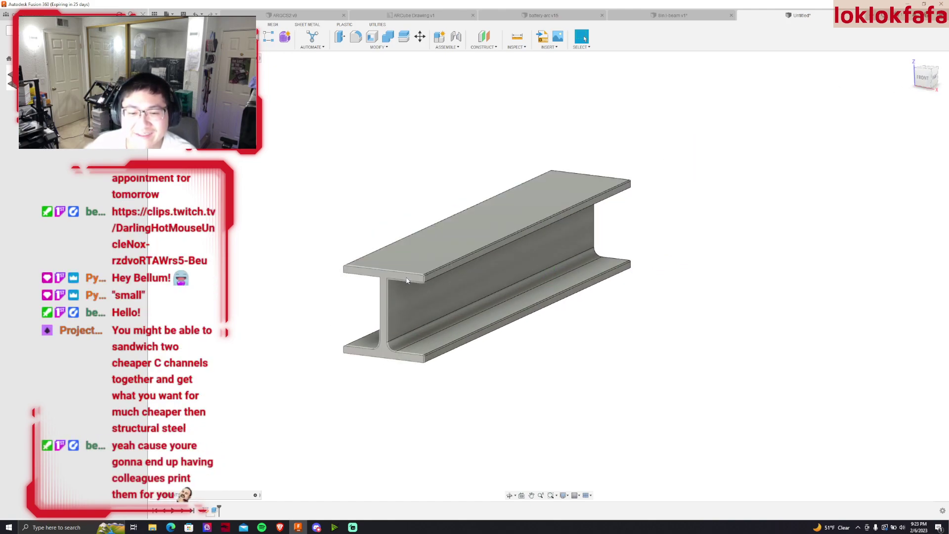
pyautogui.scroll(-3, 405, 292)
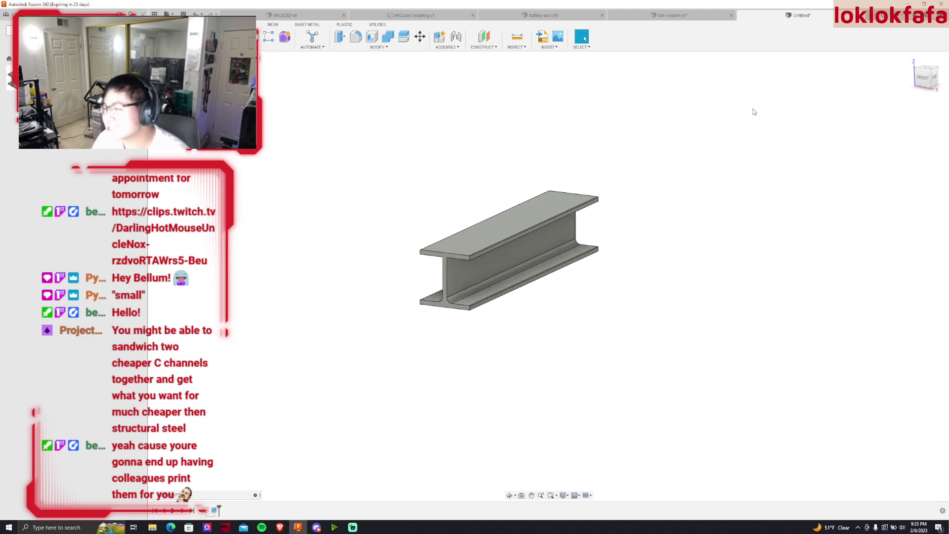
pyautogui.keyDown('shift'); pyautogui.moveTo(549, 276); pyautogui.dragTo(506, 225, button='middle'); pyautogui.keyUp('shift')
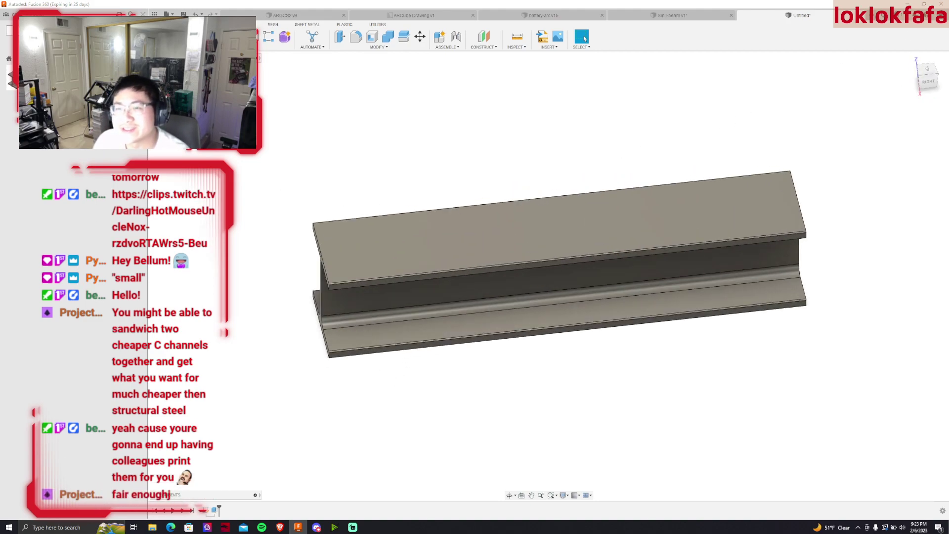
# Save the beam body via Save As Mesh as TestBeam.stl, then bring up Windows search
pyautogui.rightClick(189, 112)
pyautogui.click(211, 188)
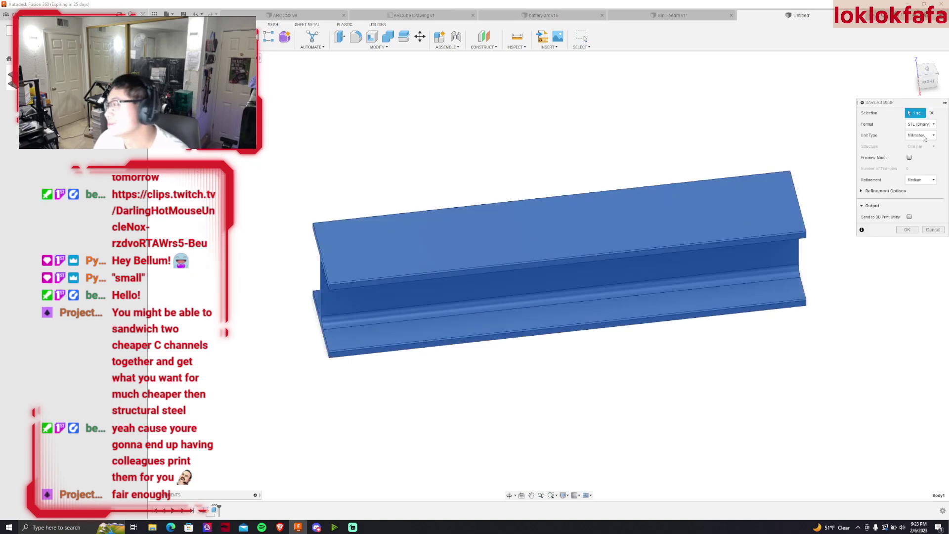
pyautogui.click(907, 230)
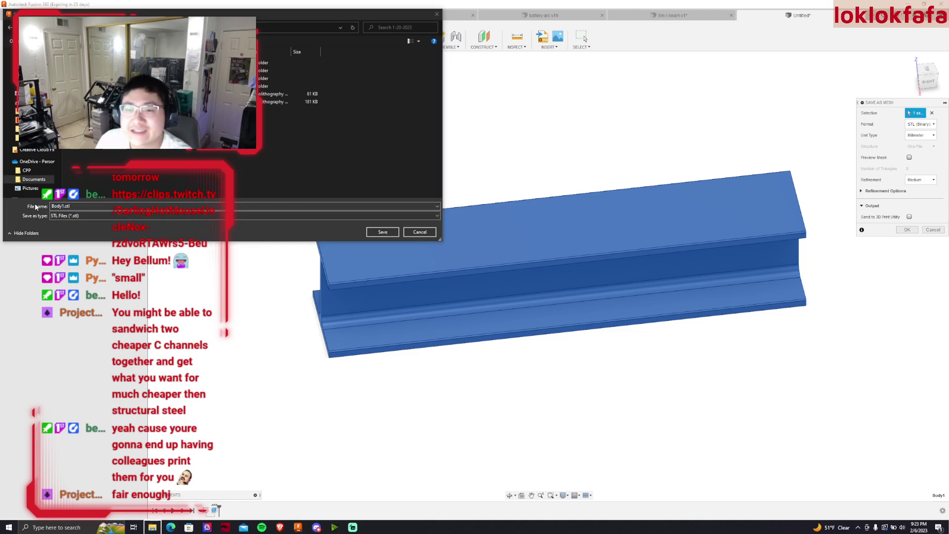
pyautogui.click(62, 206)
pyautogui.write('TestBeam')
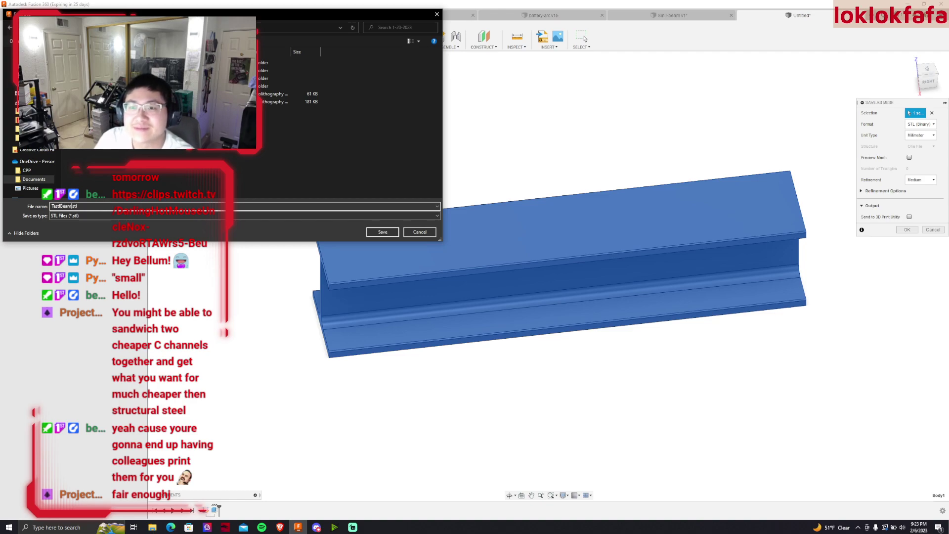
pyautogui.press('Return')
pyautogui.click(55, 527)
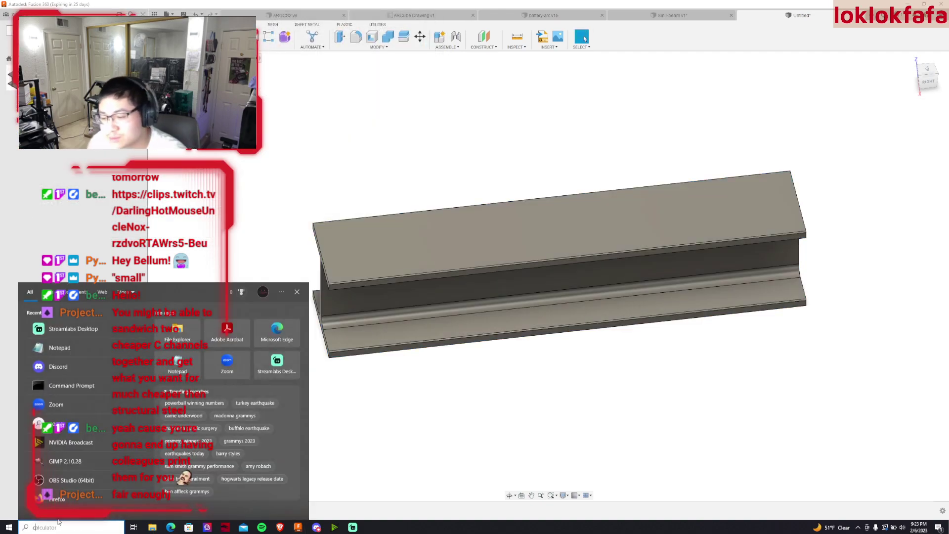
# Launch the CrealityBelt slicer from search and rotate the view around the loaded beam
pyautogui.write('crealityBelt')
pyautogui.click(66, 324)
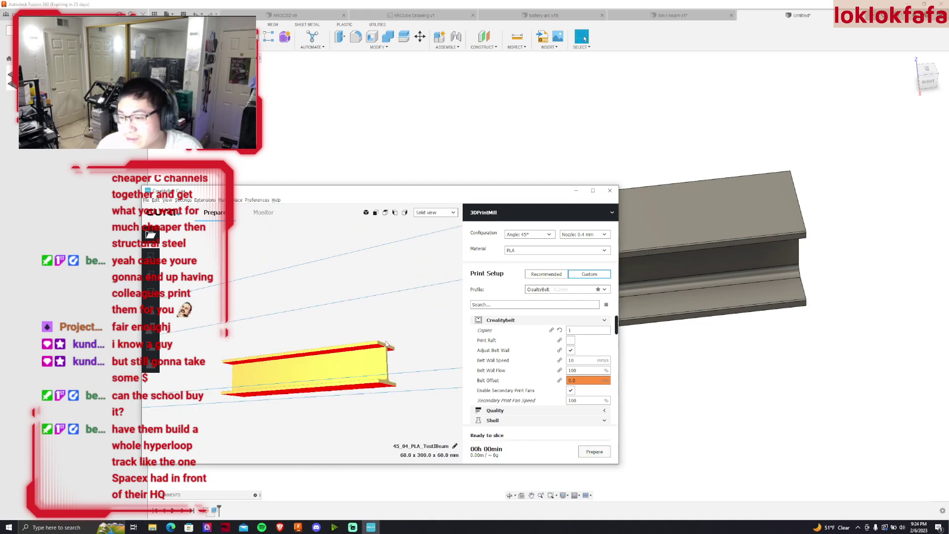
pyautogui.moveTo(240, 260)
pyautogui.mouseDown(button='right')
pyautogui.moveTo(347, 271)
pyautogui.moveTo(426, 264)
pyautogui.mouseUp(button='right')
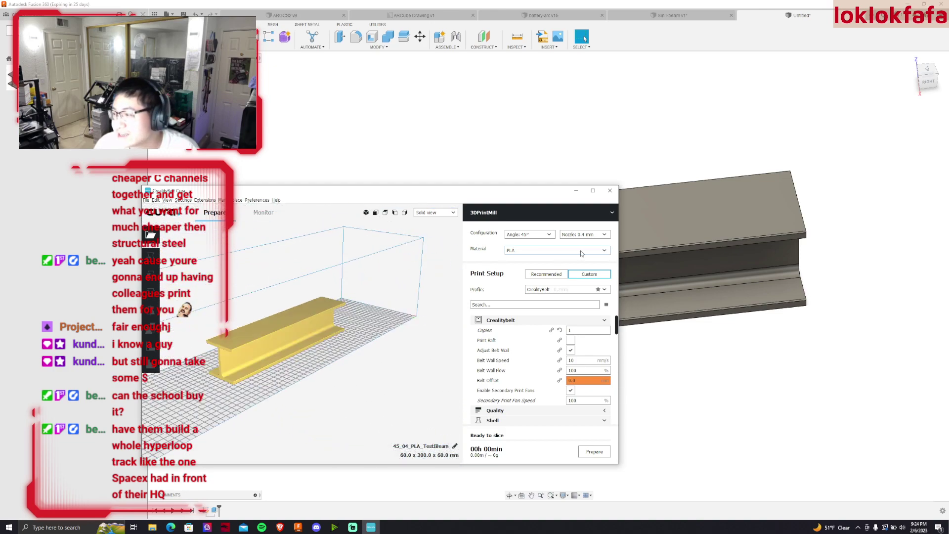
# Switch to the 0.8 mm nozzle and slice the I-beam model
pyautogui.click(597, 235)
pyautogui.click(582, 268)
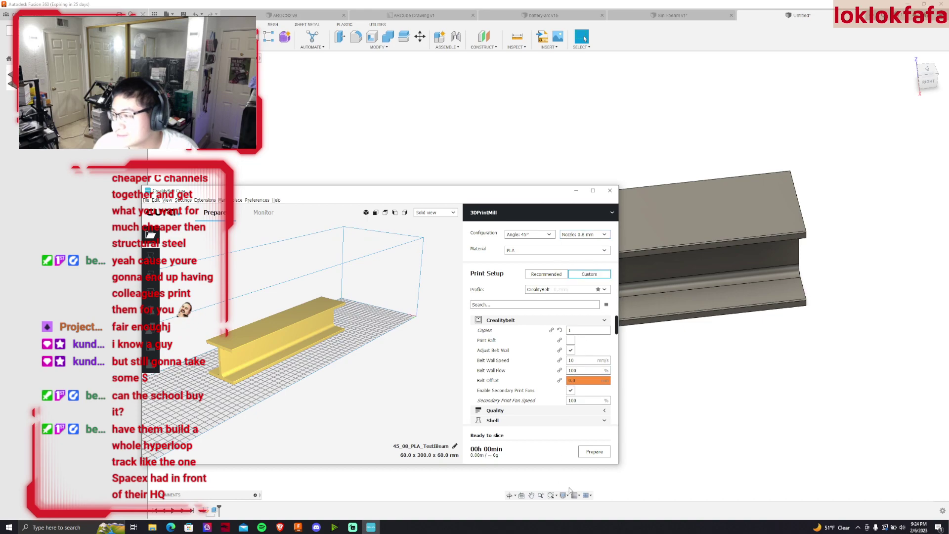
pyautogui.click(595, 452)
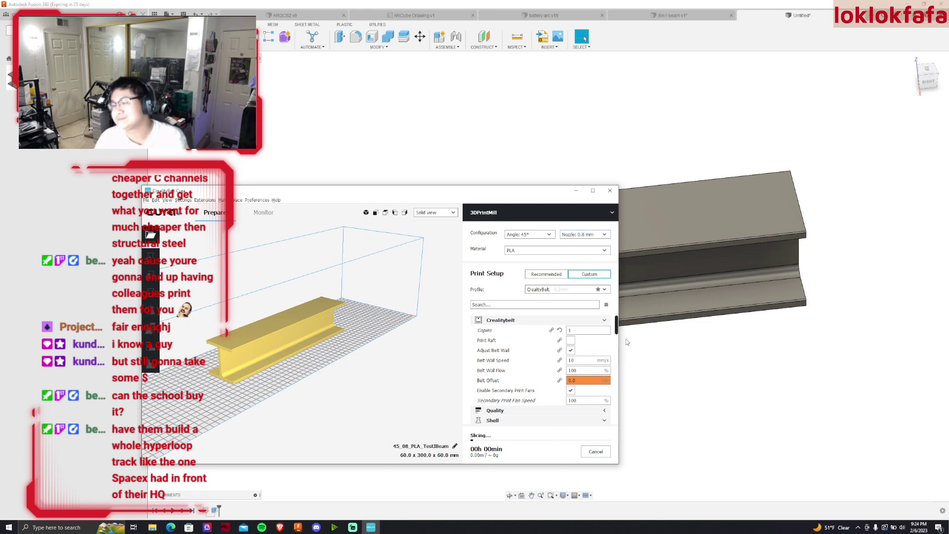
pyautogui.click(577, 289)
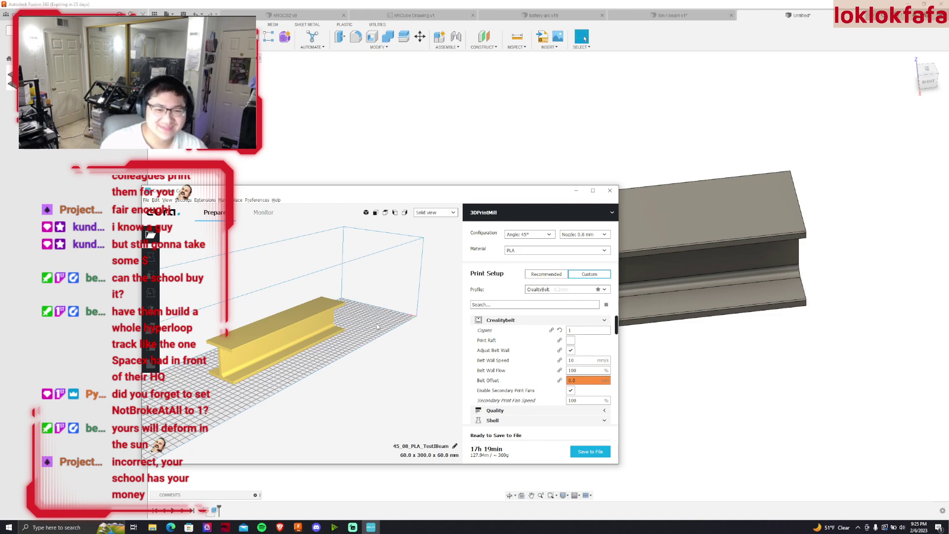
# Orbit around the sliced I-beam from low and side views, then shift the Cura window aside
pyautogui.moveTo(286, 371)
pyautogui.mouseDown(button='right')
pyautogui.moveTo(304, 357)
pyautogui.moveTo(356, 353)
pyautogui.moveTo(382, 363)
pyautogui.mouseUp(button='right')
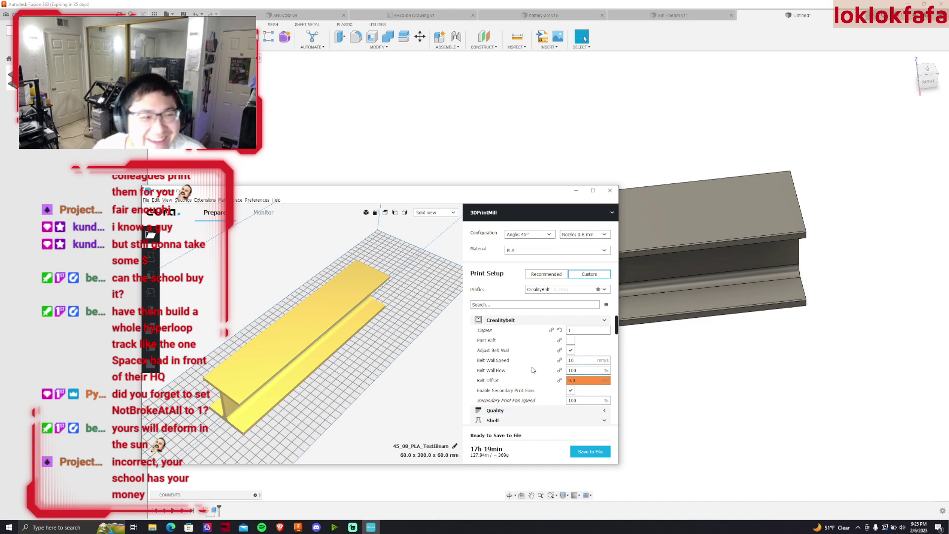
pyautogui.moveTo(310, 387)
pyautogui.mouseDown(button='right')
pyautogui.moveTo(303, 347)
pyautogui.moveTo(372, 359)
pyautogui.moveTo(325, 361)
pyautogui.mouseUp(button='right')
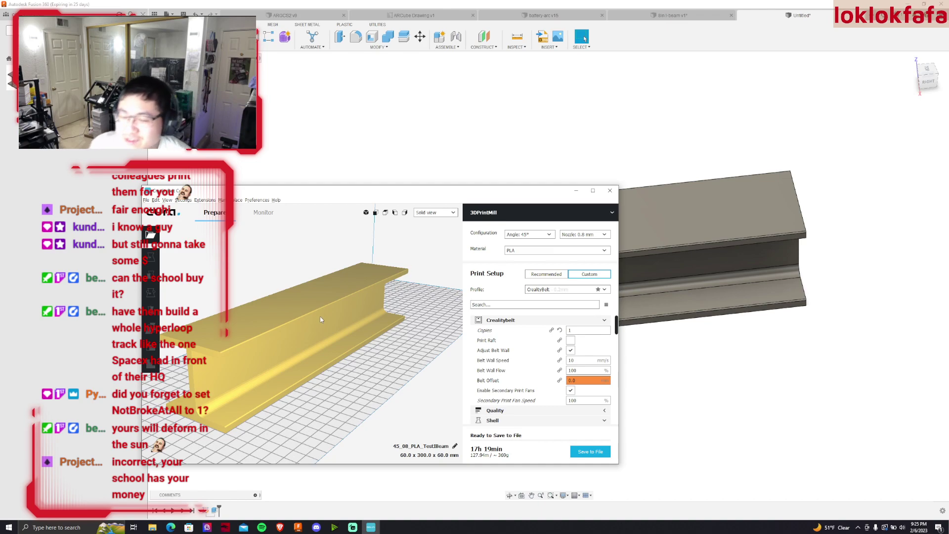
pyautogui.moveTo(286, 343)
pyautogui.mouseDown(button='right')
pyautogui.moveTo(238, 349)
pyautogui.moveTo(231, 334)
pyautogui.mouseUp(button='right')
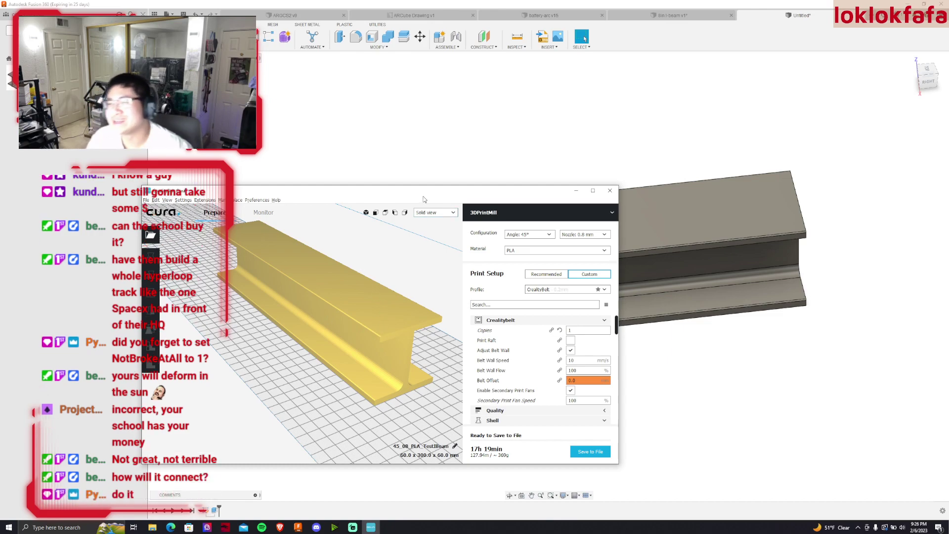
pyautogui.moveTo(423, 200); pyautogui.dragTo(463, 195)
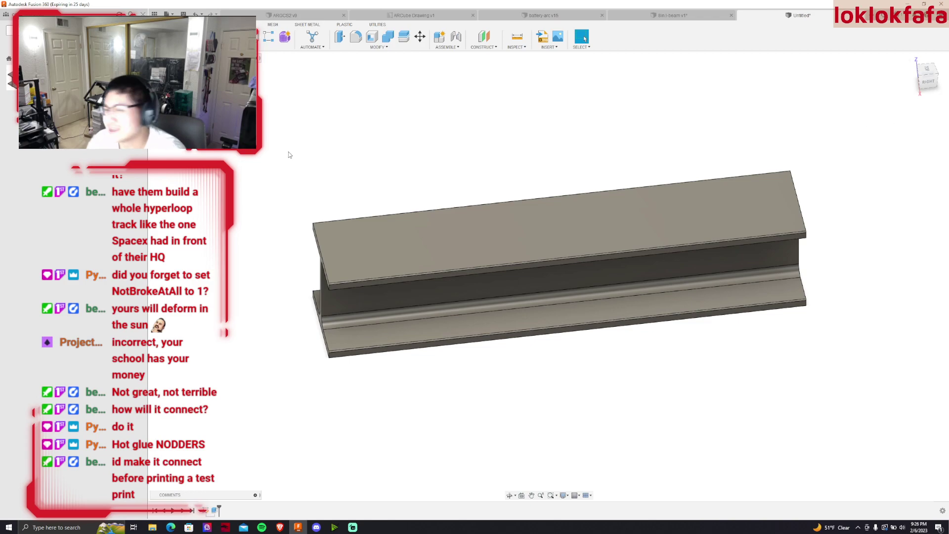
# Edit the beam's Extrude distance to 100 mm and view the shortened beam from above its end
pyautogui.doubleClick(214, 511)
pyautogui.write('150')
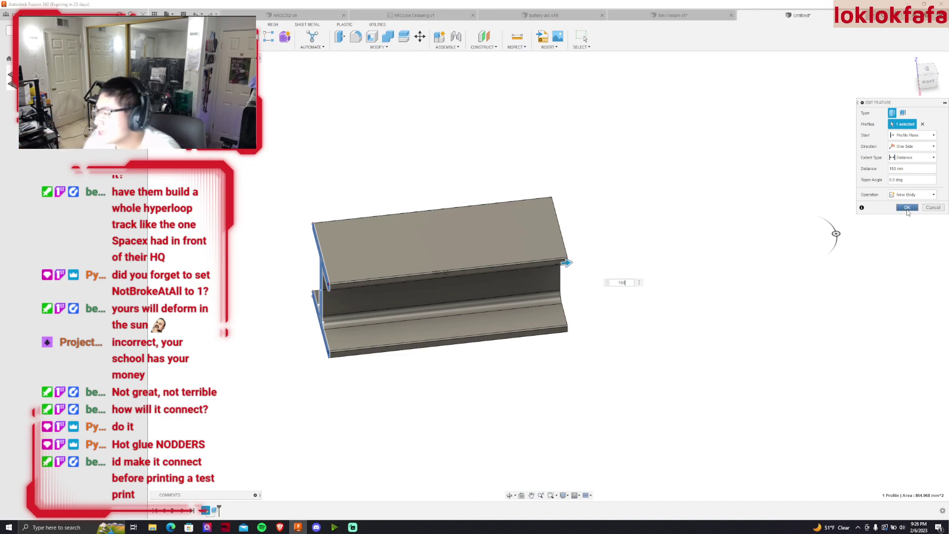
pyautogui.click(907, 207)
pyautogui.doubleClick(213, 510)
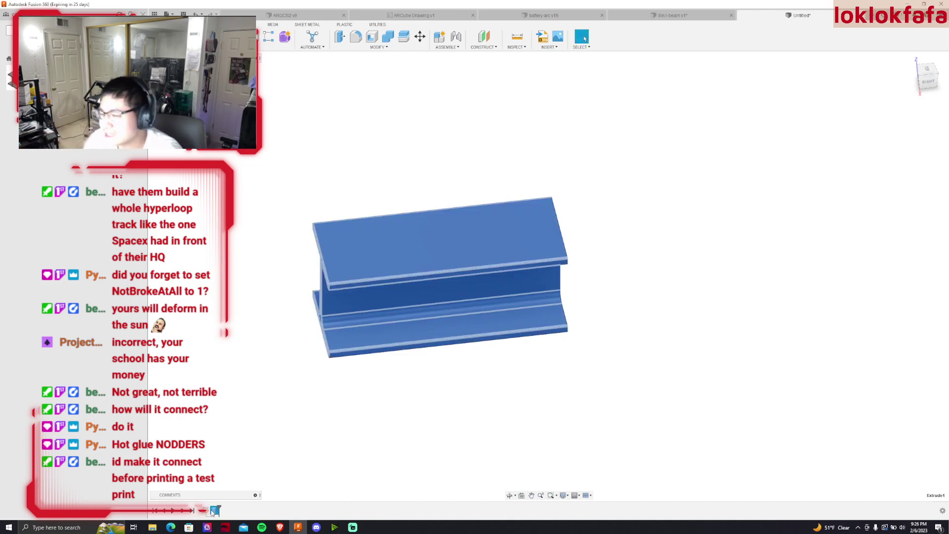
pyautogui.write('100')
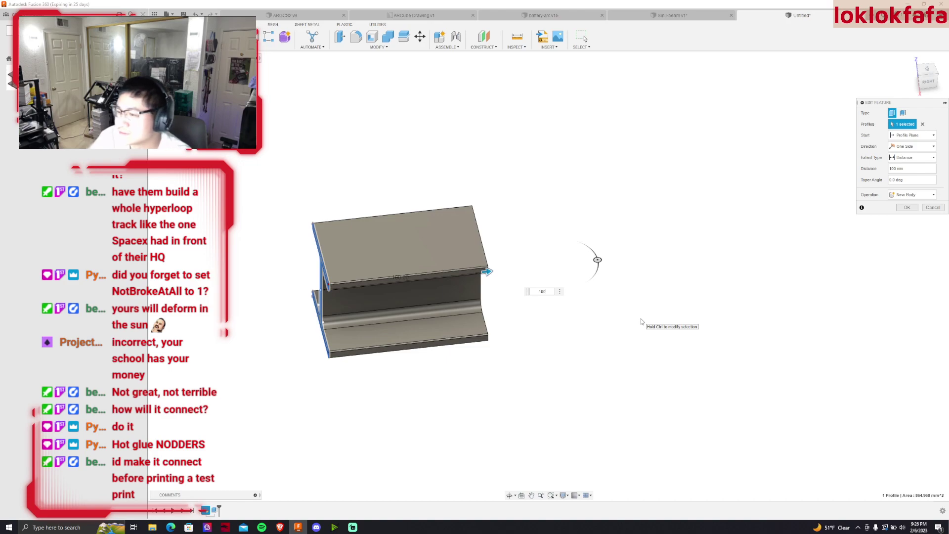
pyautogui.press('Return')
pyautogui.moveTo(933, 93); pyautogui.dragTo(909, 84)
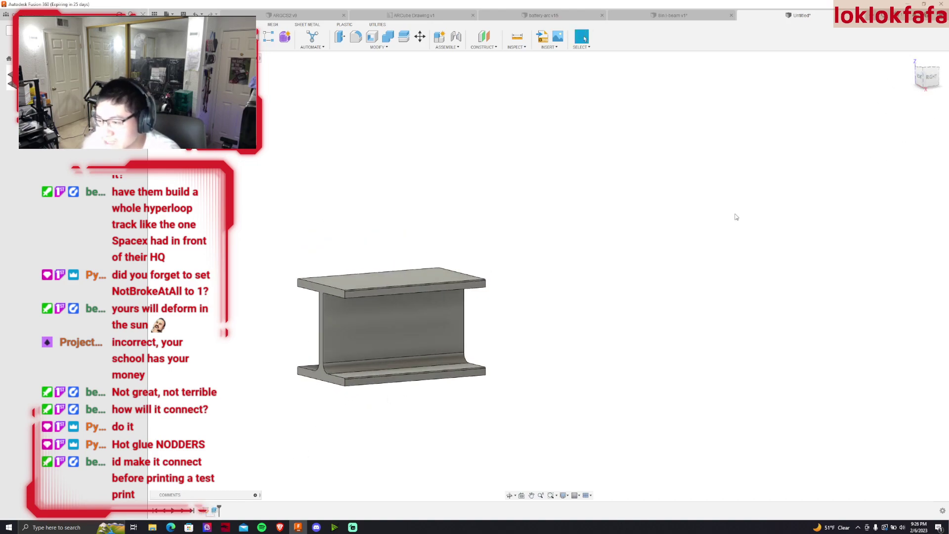
pyautogui.click(927, 74)
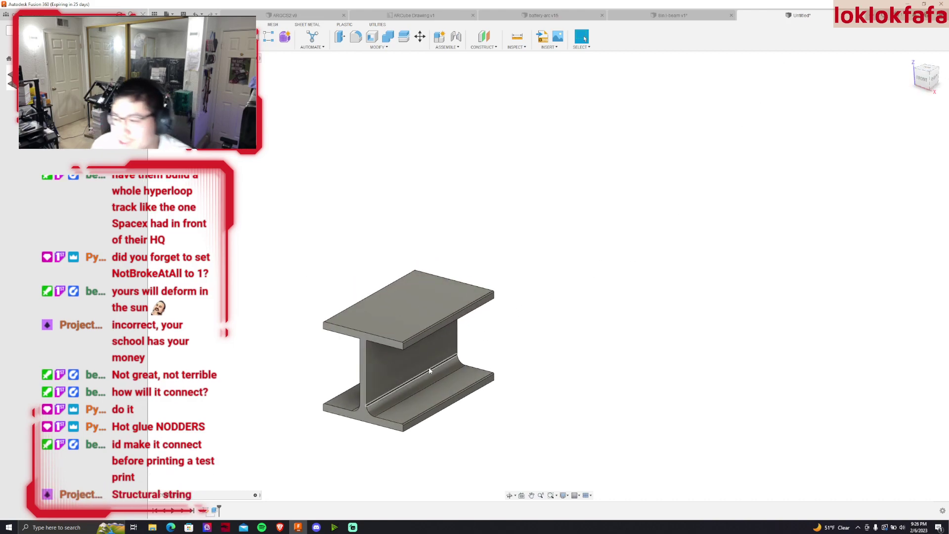
pyautogui.scroll(2, 429, 370)
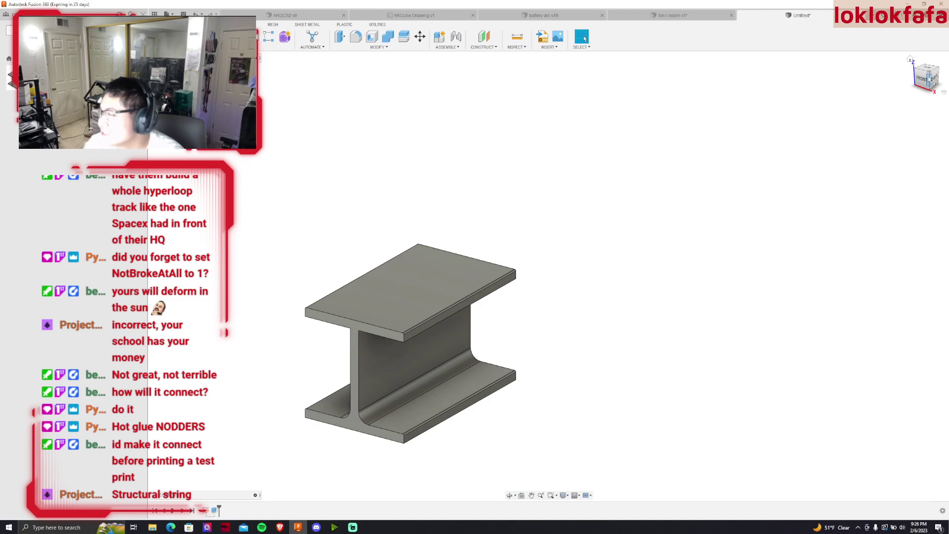
pyautogui.moveTo(821, 169)
pyautogui.keyDown('shift'); pyautogui.mouseDown(button='middle')
pyautogui.moveTo(729, 203)
pyautogui.moveTo(437, 462)
pyautogui.mouseUp(button='middle'); pyautogui.keyUp('shift')
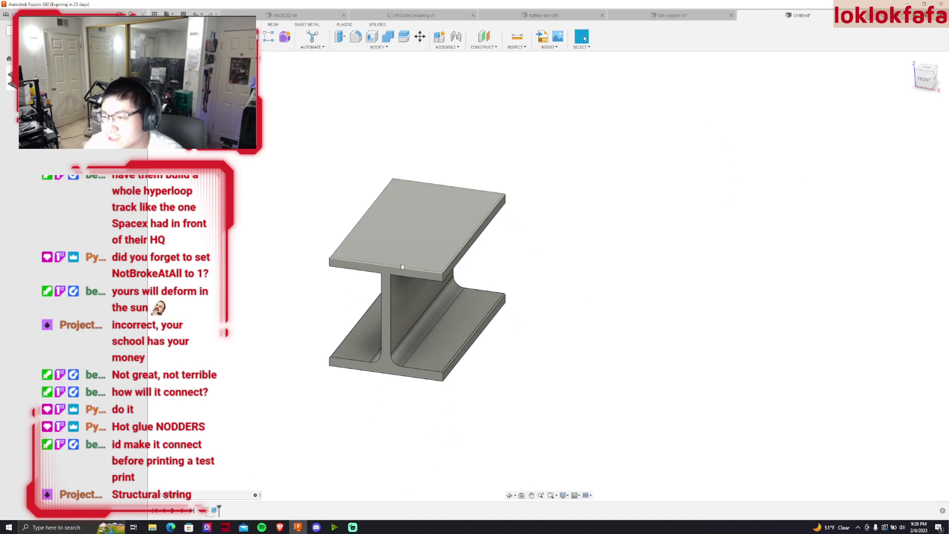
# Start a sketch on the beam's end face and zoom in on the top flange
pyautogui.click(388, 275)
pyautogui.press('p')
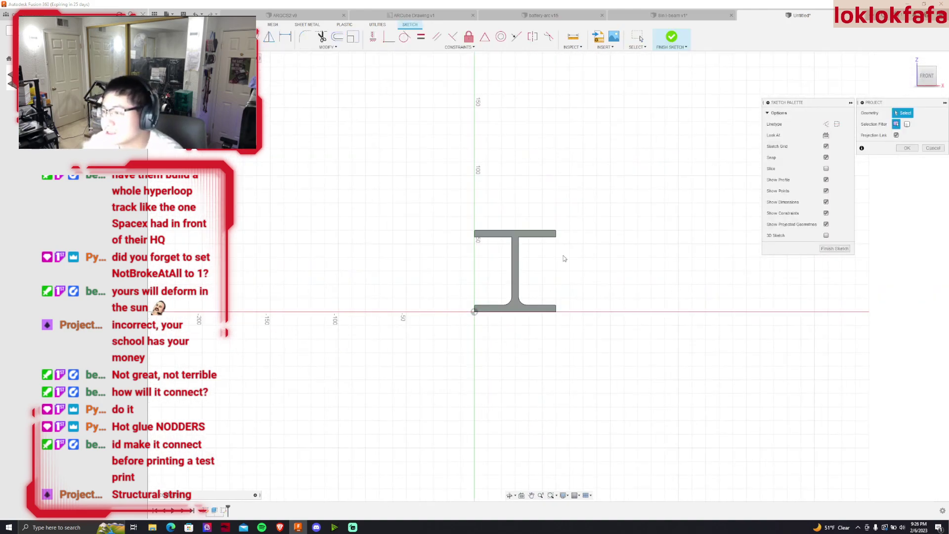
pyautogui.scroll(3, 385, 310)
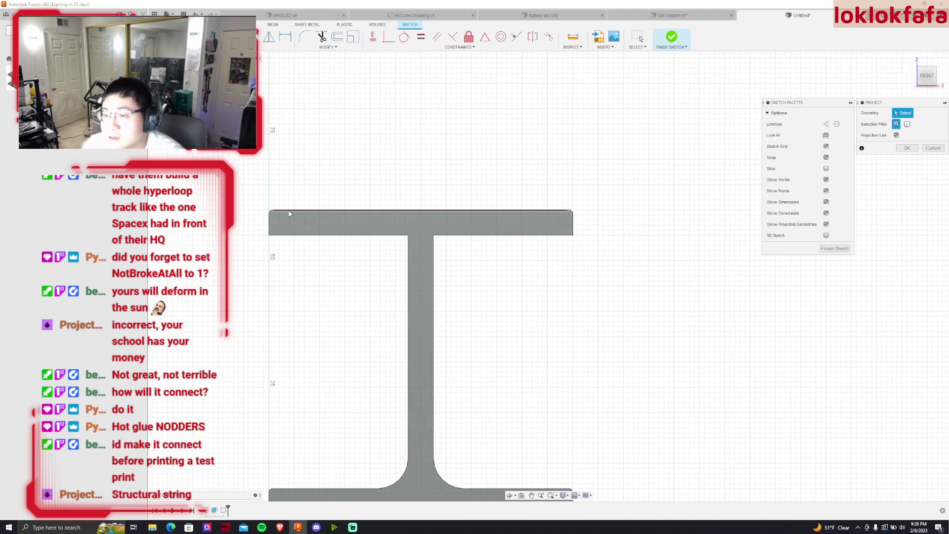
pyautogui.press('Escape')
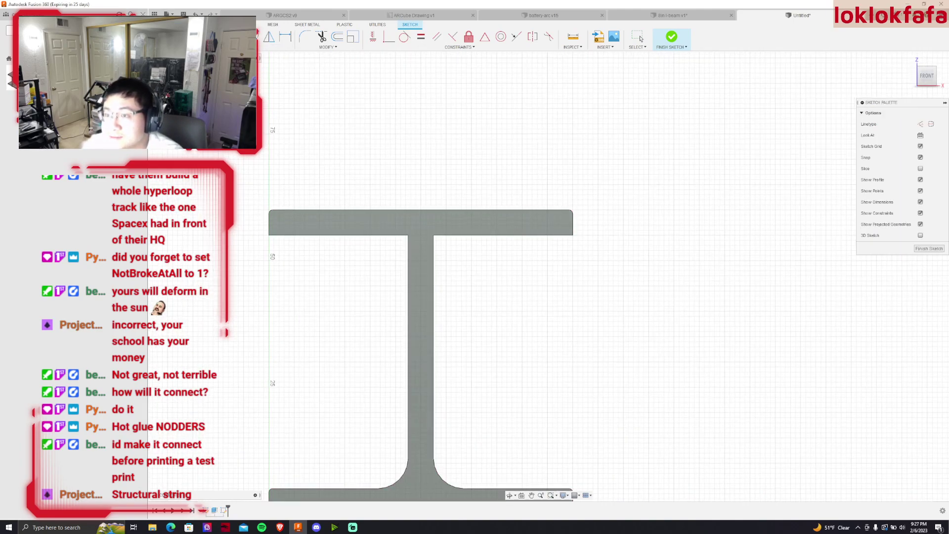
pyautogui.scroll(3, 514, 202)
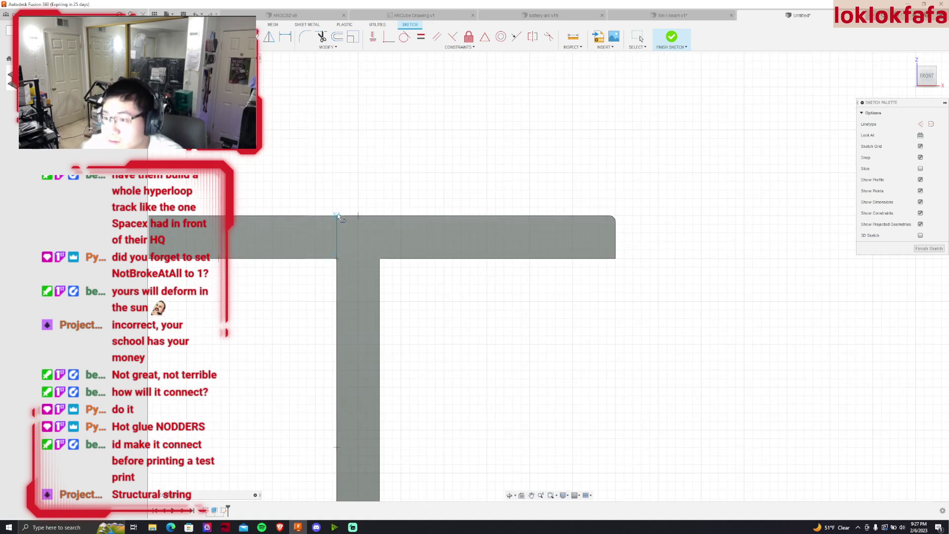
pyautogui.scroll(-3, 337, 251)
pyautogui.scroll(2, 373, 255)
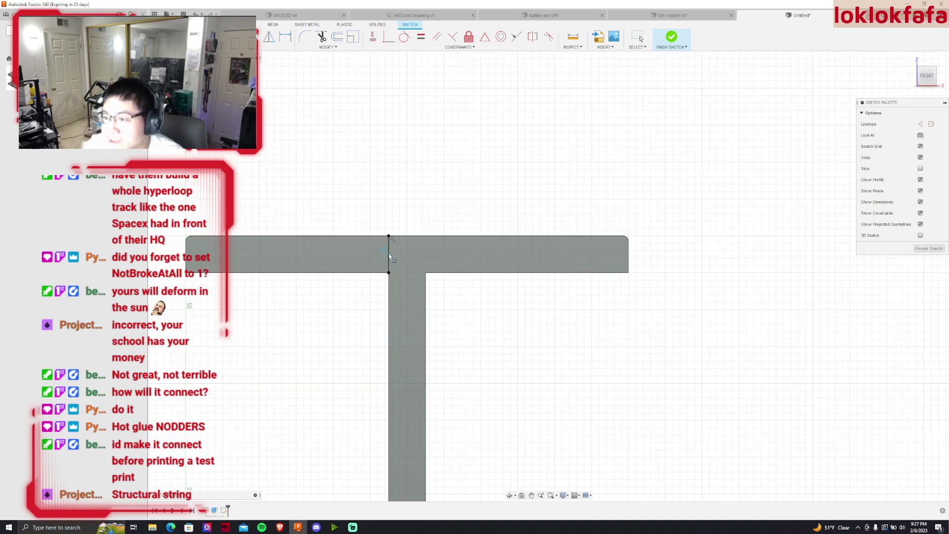
# Draw a line from the flange–web junction to the flange's right edge and delete the vertical flange line
pyautogui.click(388, 253)
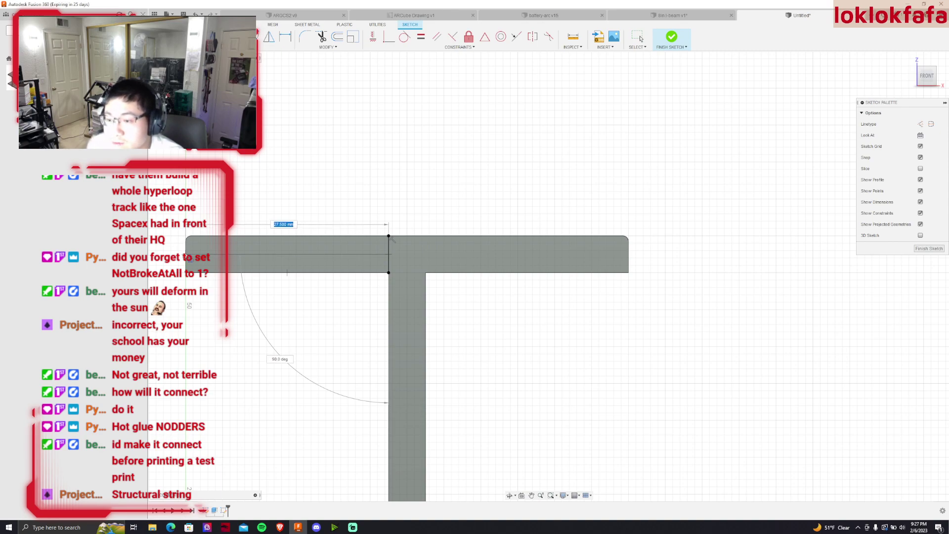
pyautogui.press('Escape')
pyautogui.click(389, 254)
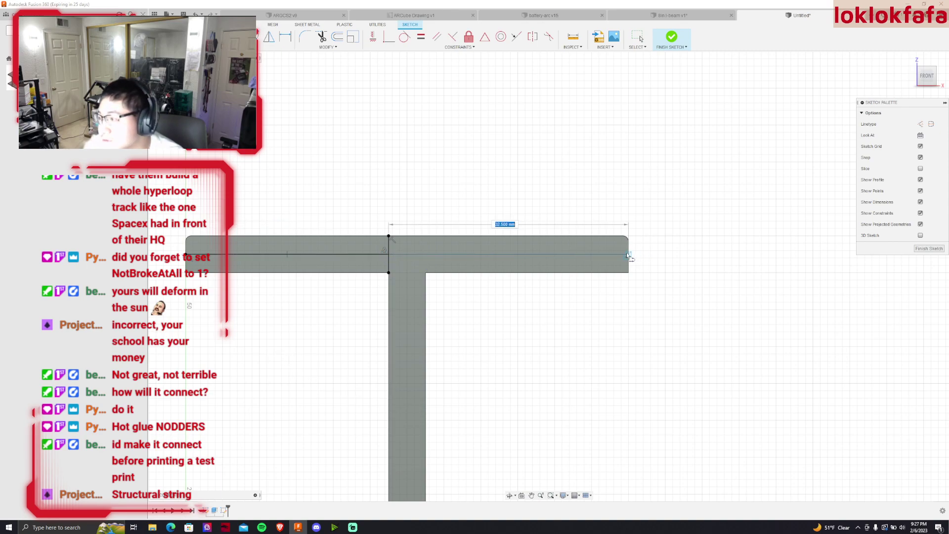
pyautogui.click(628, 254)
pyautogui.press('Escape')
pyautogui.click(389, 267)
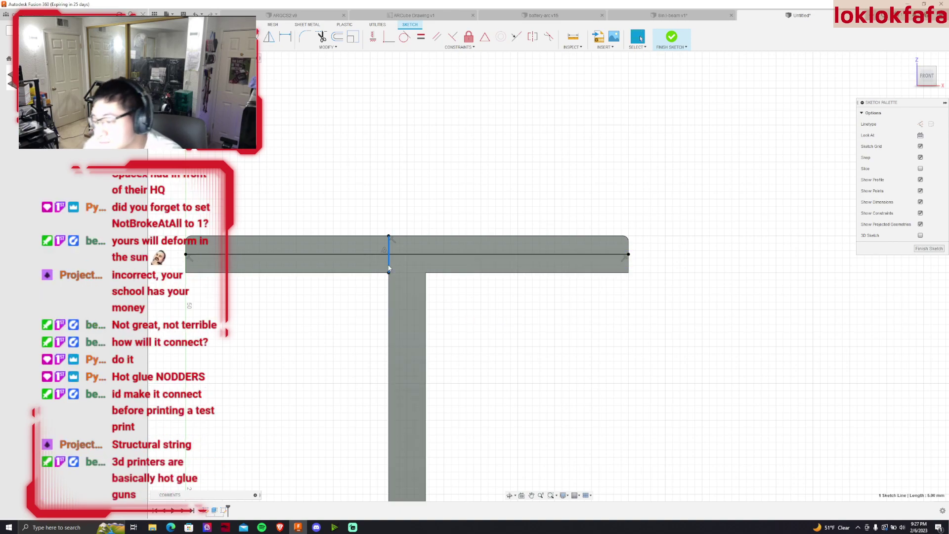
pyautogui.press('Delete')
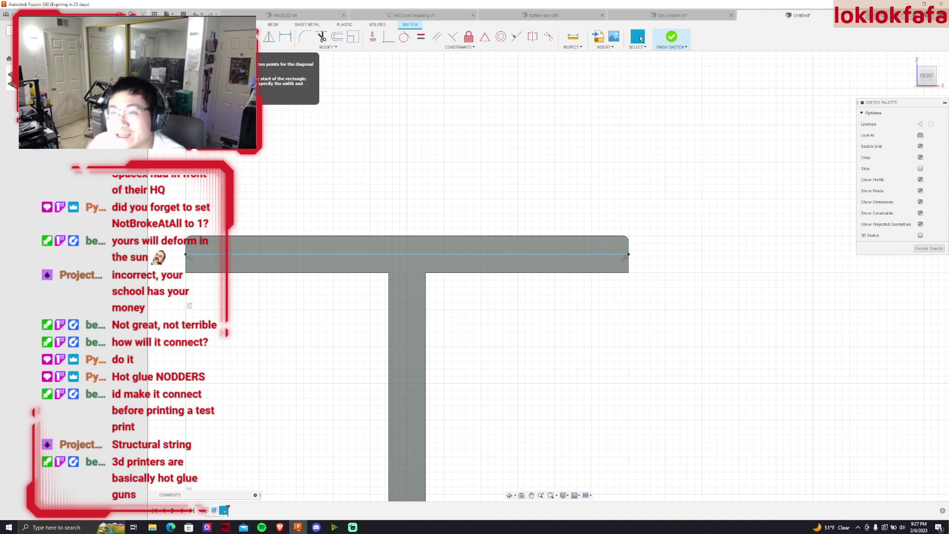
# Try stretching the flange centre line across the full width, then undo that extension
pyautogui.click(277, 47)
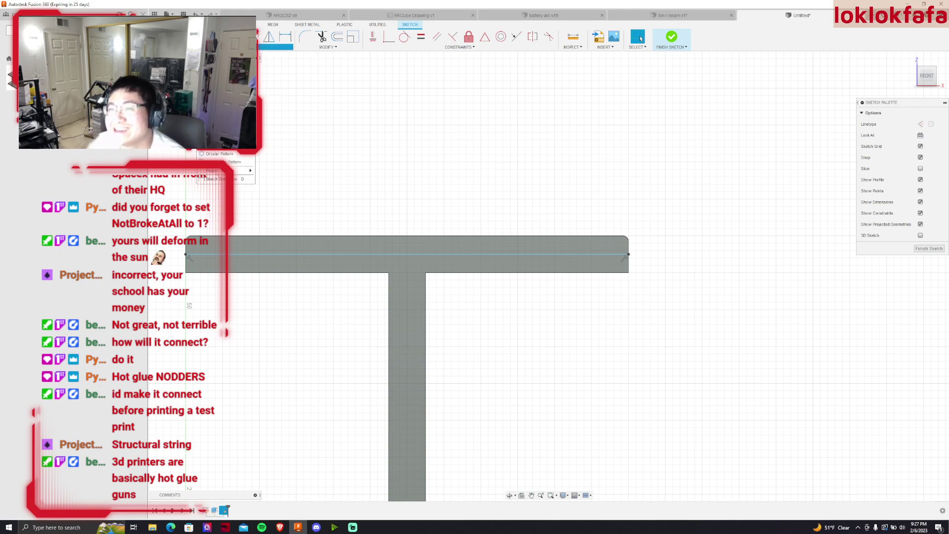
pyautogui.click(280, 64)
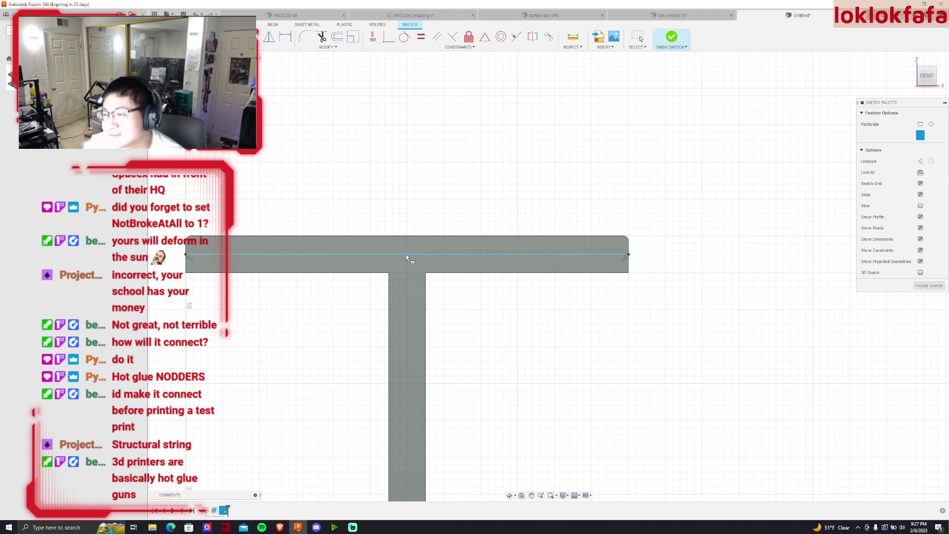
pyautogui.scroll(2, 406, 254)
pyautogui.press('Escape')
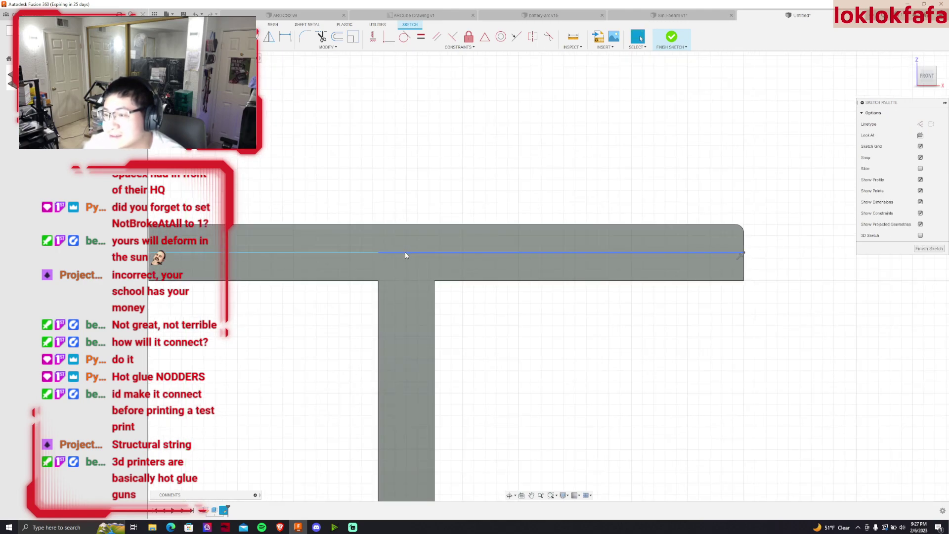
pyautogui.click(405, 253)
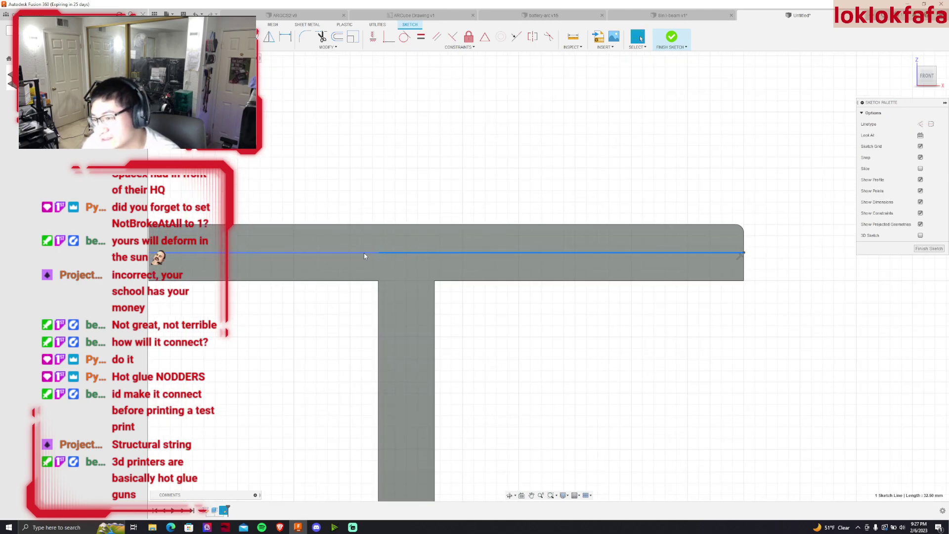
pyautogui.press('Escape')
pyautogui.scroll(-2, 364, 253)
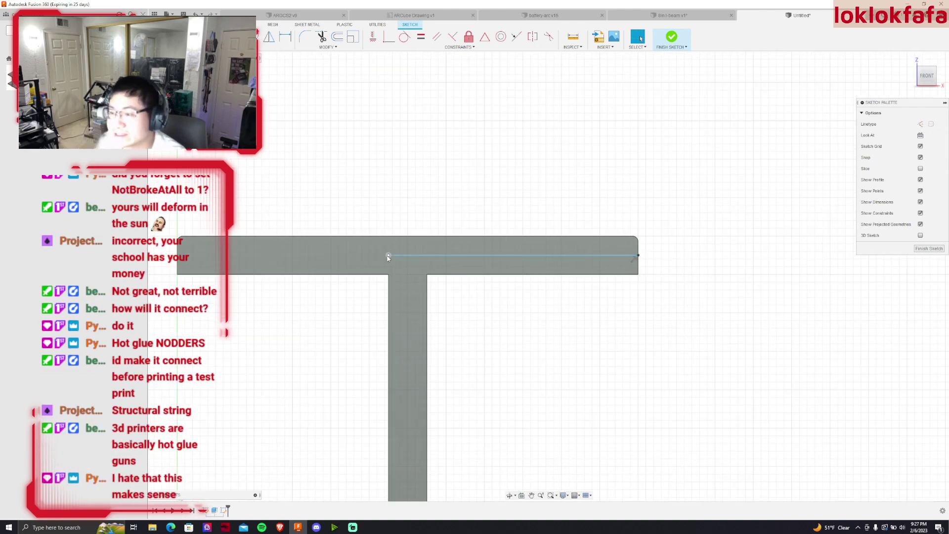
pyautogui.moveTo(388, 256); pyautogui.dragTo(177, 254)
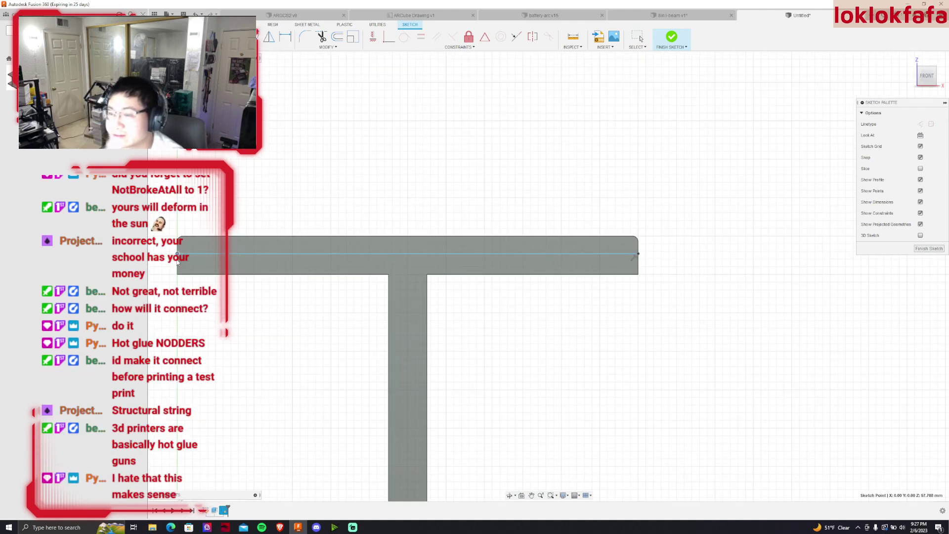
pyautogui.press('Escape')
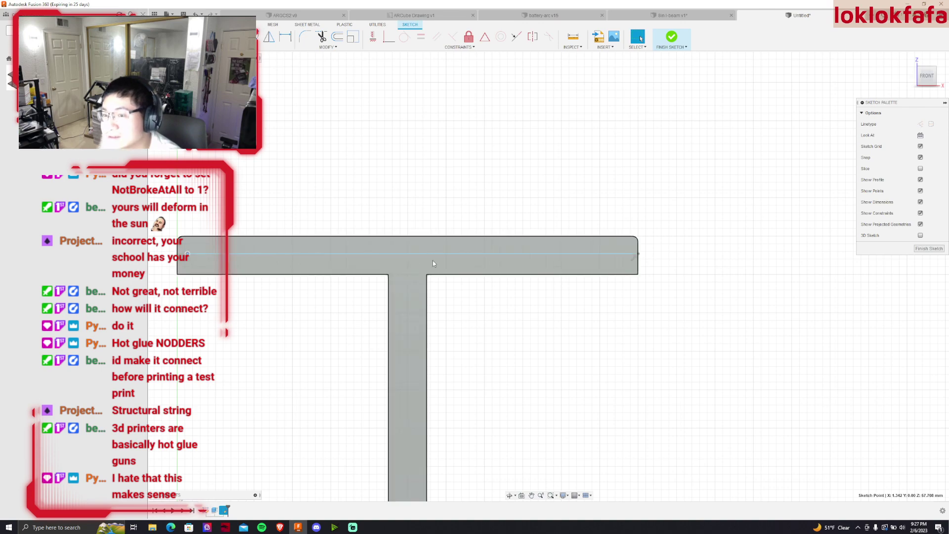
pyautogui.hotkey('ctrl', 'z')
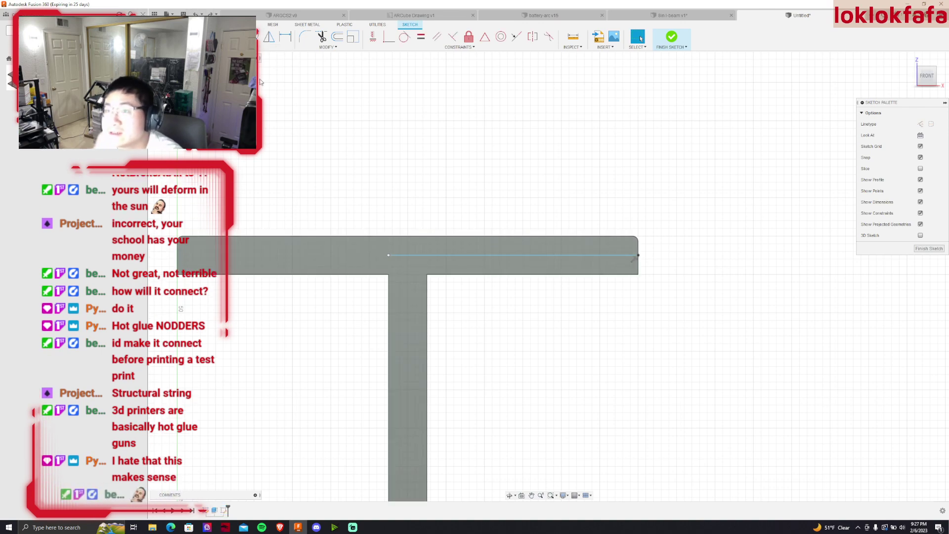
# Draw a line across the top flange from its right end to its left end
pyautogui.press('l')
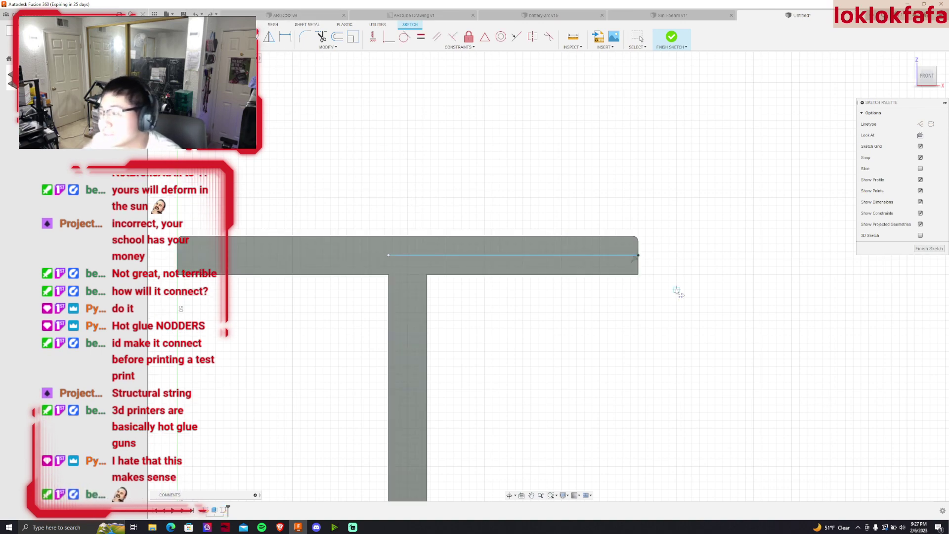
pyautogui.click(638, 255)
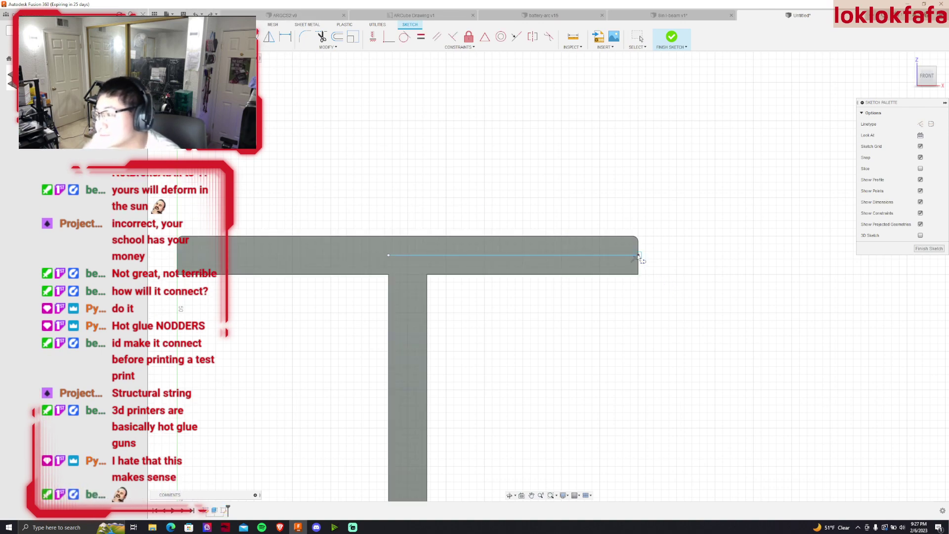
pyautogui.click(175, 255)
pyautogui.press('Escape')
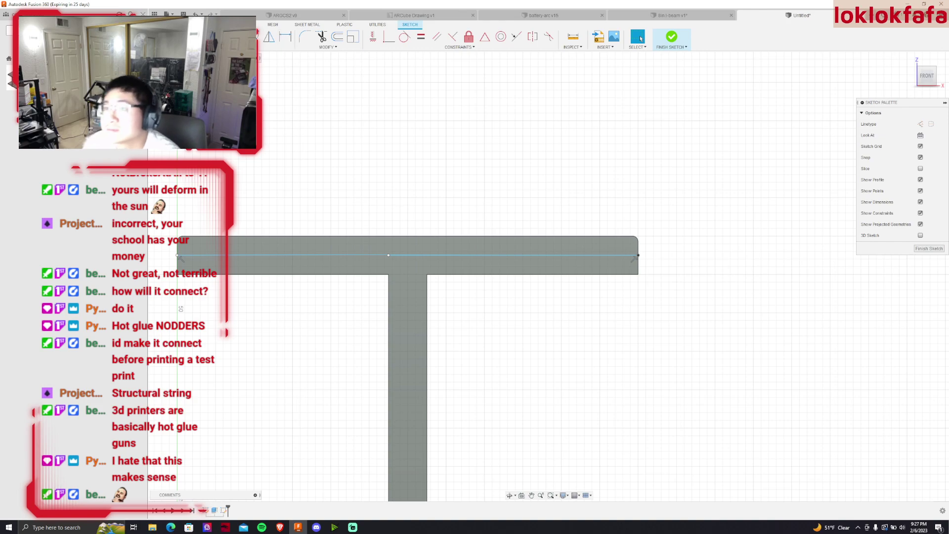
# Draw a centre rectangle on the line's midpoint, 55 mm wide and 2 mm high
pyautogui.click(277, 47)
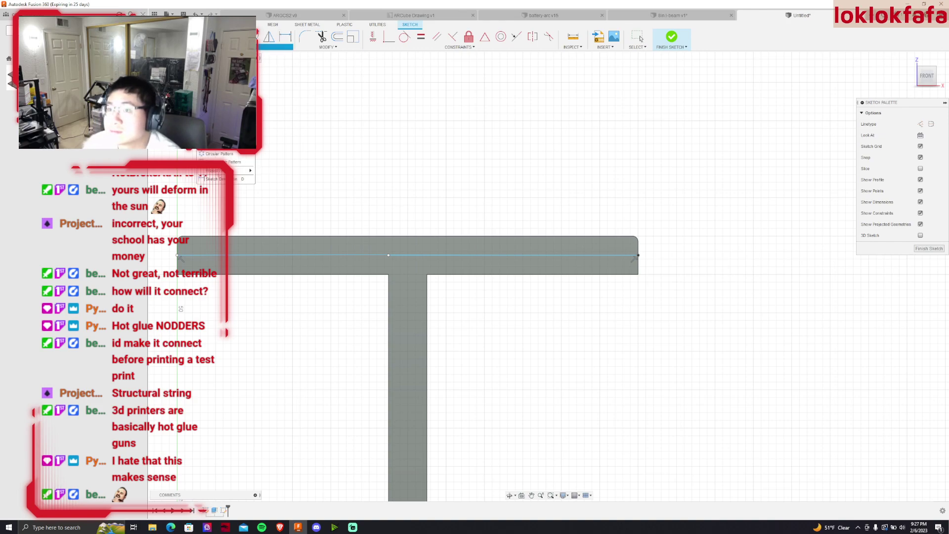
pyautogui.click(279, 67)
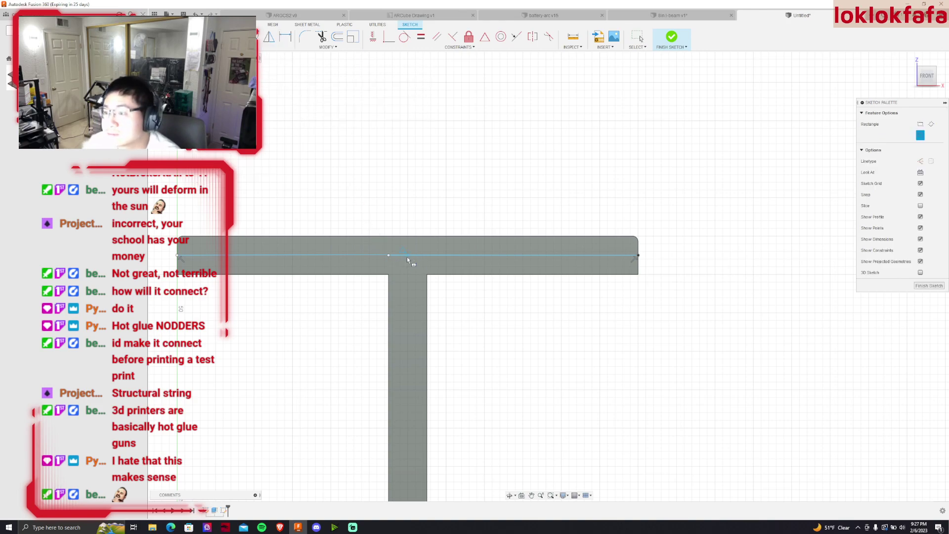
pyautogui.press('Escape')
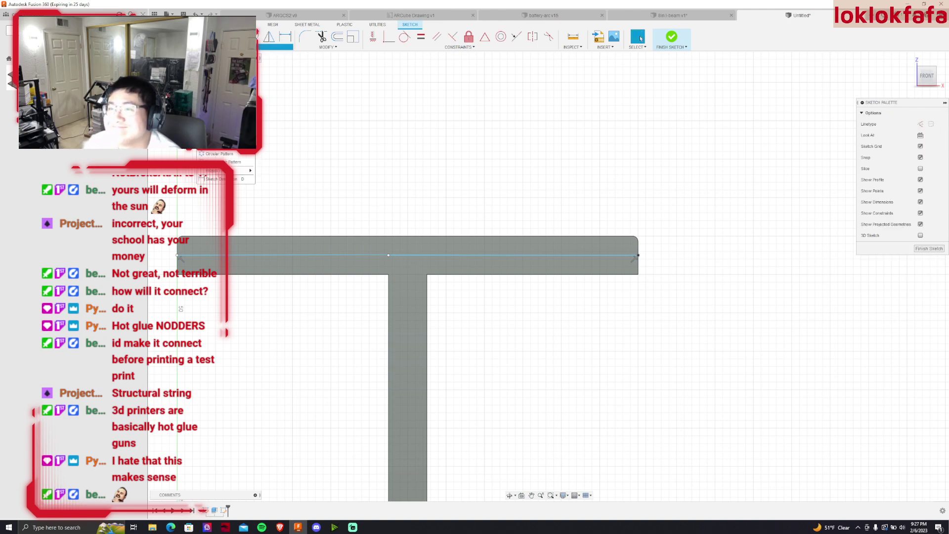
pyautogui.press('r')
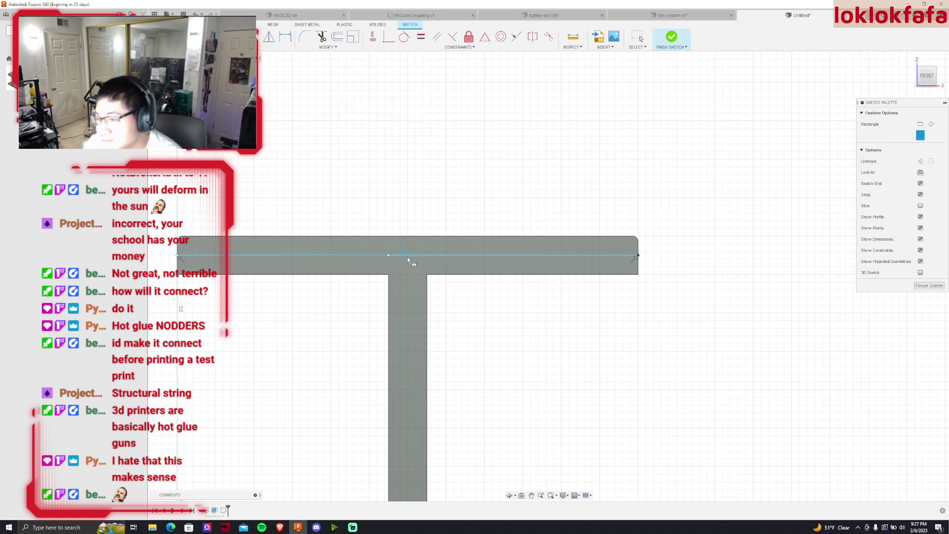
pyautogui.click(407, 257)
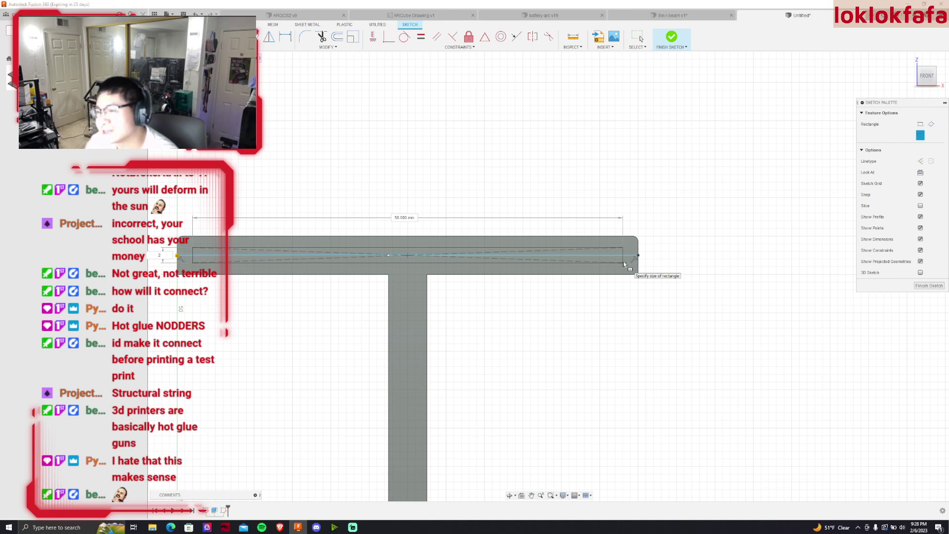
pyautogui.press('Tab')
pyautogui.write('.5')
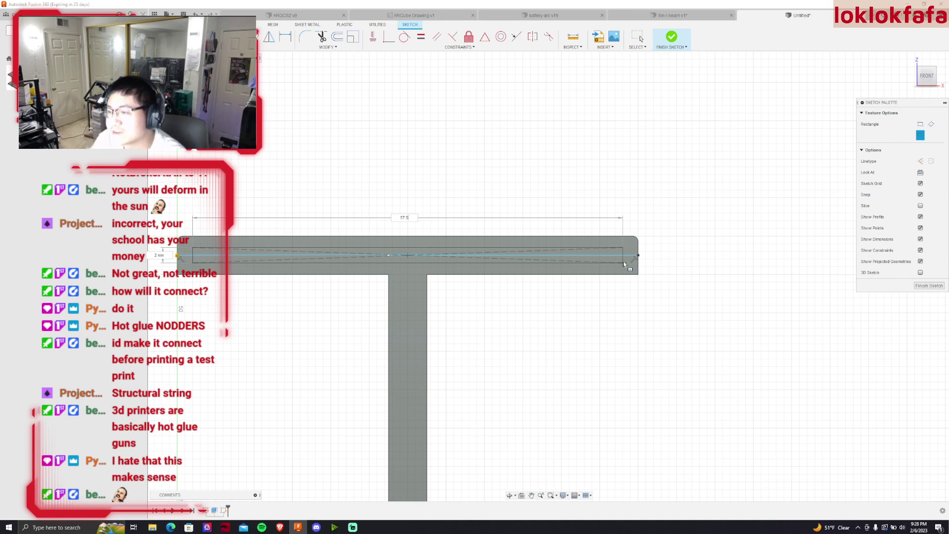
pyautogui.press('Tab')
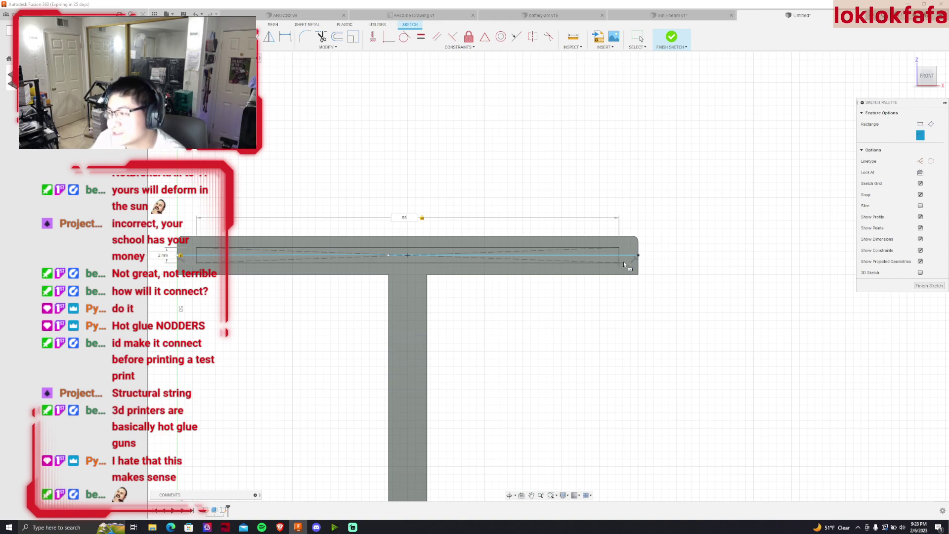
pyautogui.press('Return')
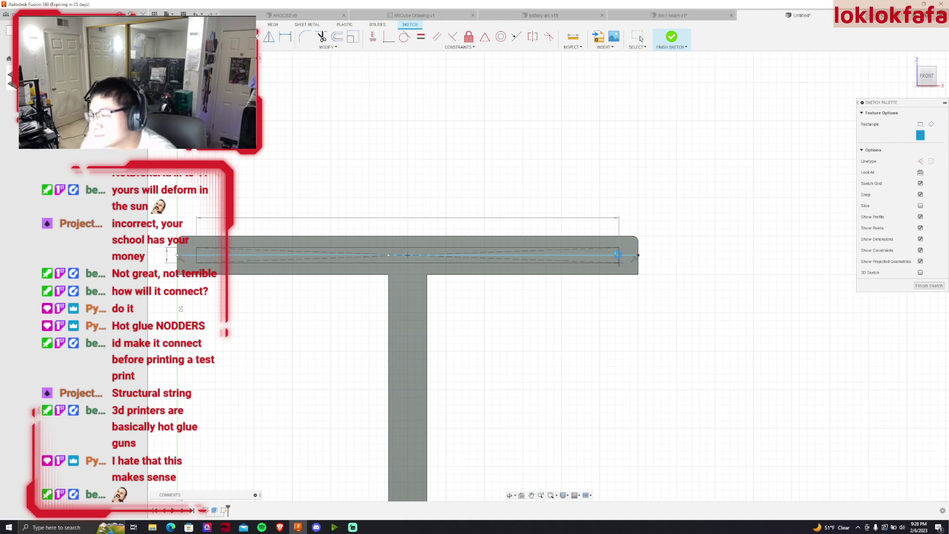
pyautogui.press('Escape')
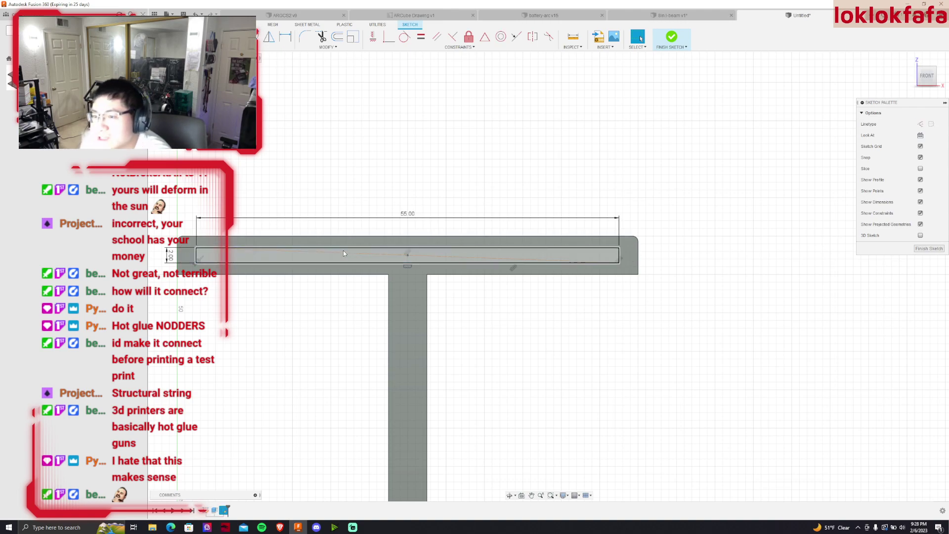
# Draw a vertical centre line between the flanges and a horizontal helper line at mid-web
pyautogui.scroll(-3, 414, 242)
pyautogui.scroll(-3, 413, 242)
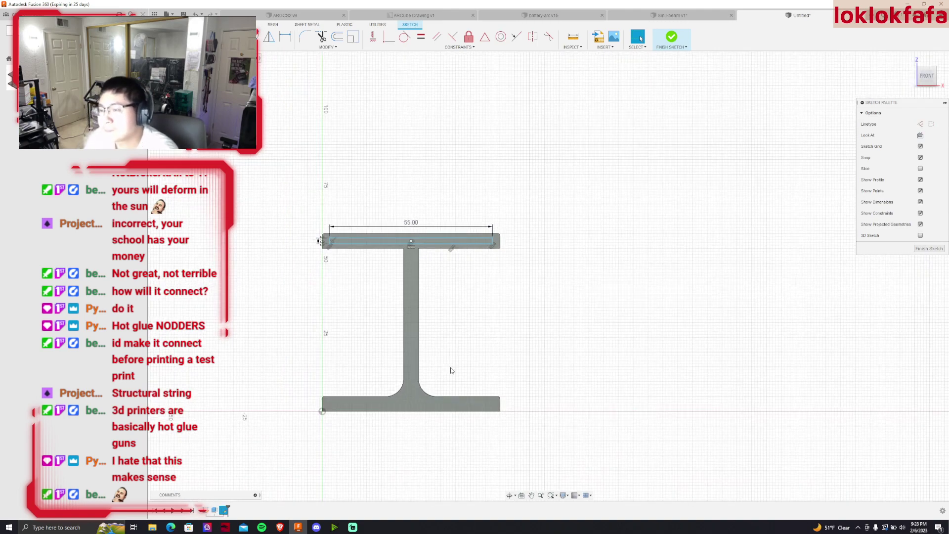
pyautogui.scroll(1, 451, 371)
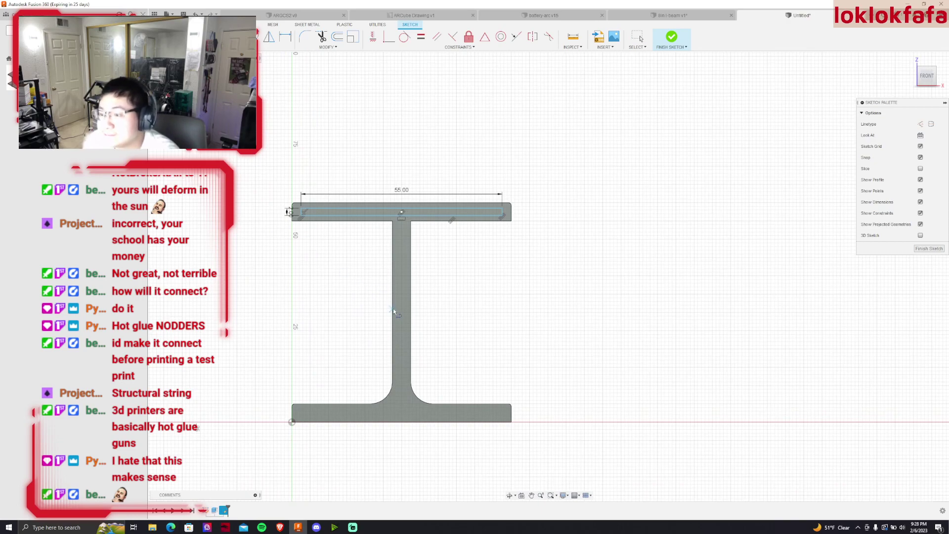
pyautogui.click(401, 212)
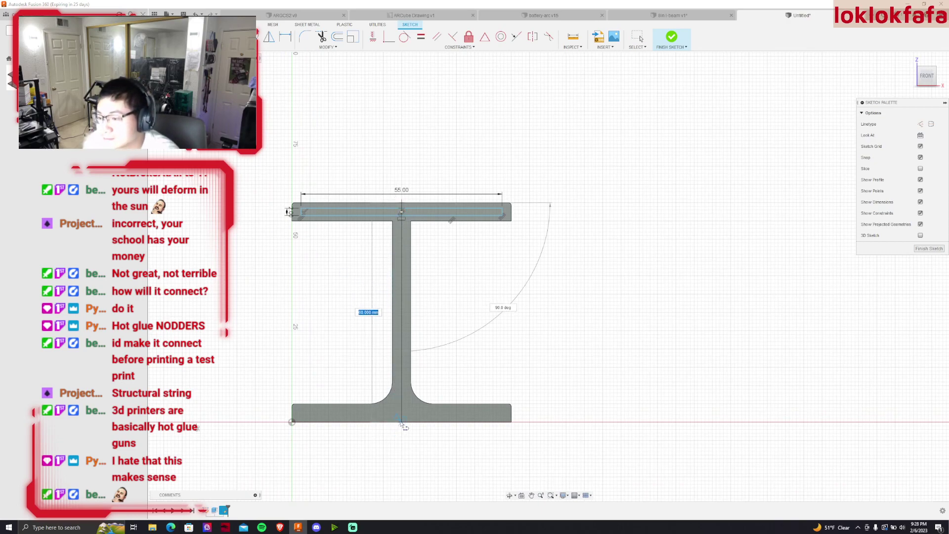
pyautogui.click(401, 422)
pyautogui.click(402, 312)
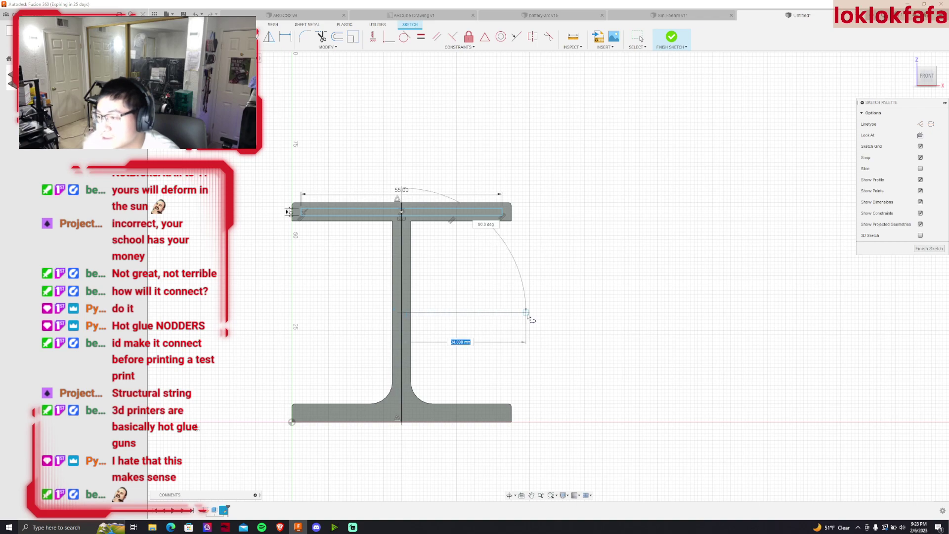
pyautogui.click(512, 312)
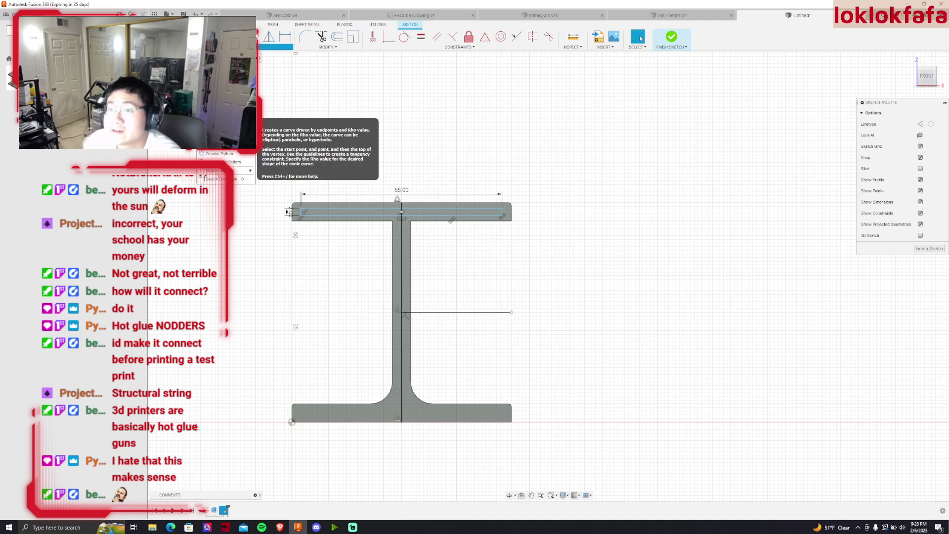
# Select the top slot rectangle's lines for a Mirror
pyautogui.click(269, 36)
pyautogui.click(354, 215)
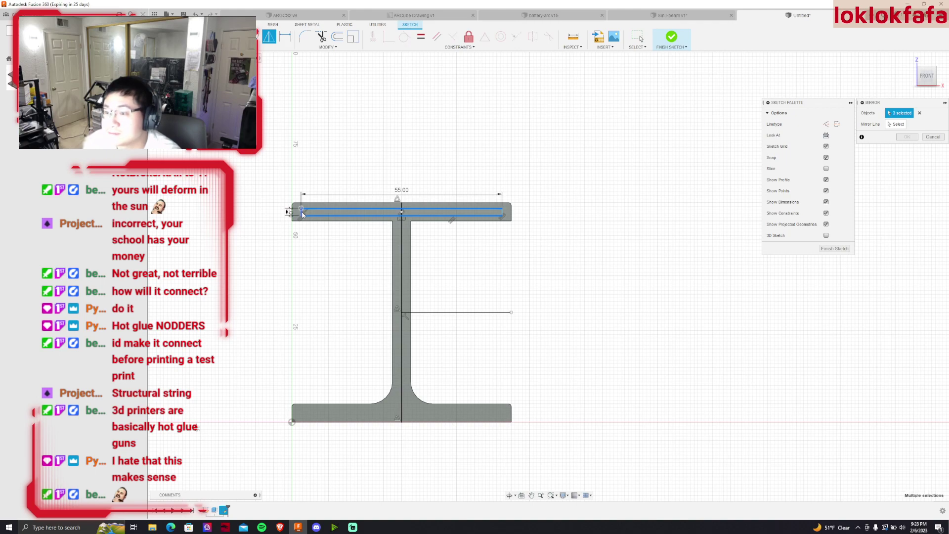
pyautogui.scroll(5, 301, 213)
pyautogui.scroll(-5, 303, 210)
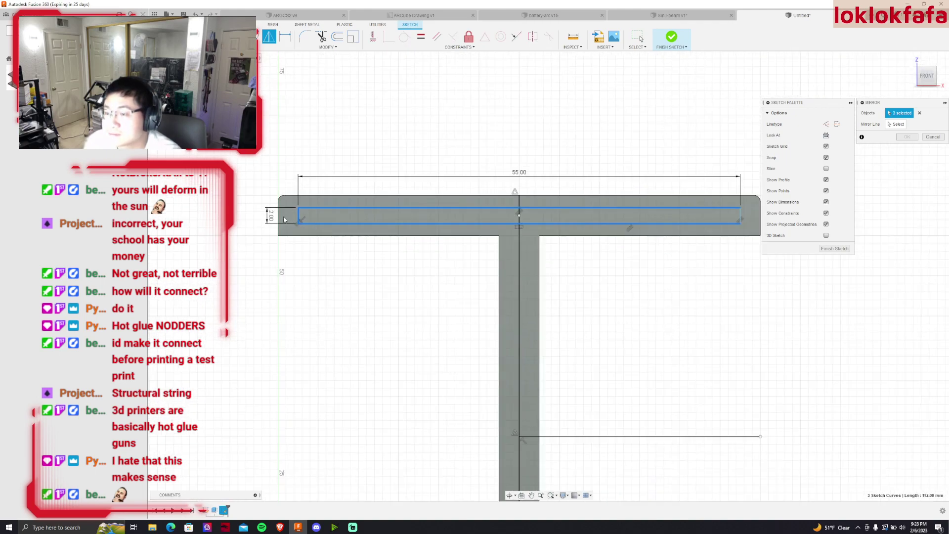
pyautogui.scroll(2, 426, 233)
pyautogui.click(251, 232)
pyautogui.click(602, 232)
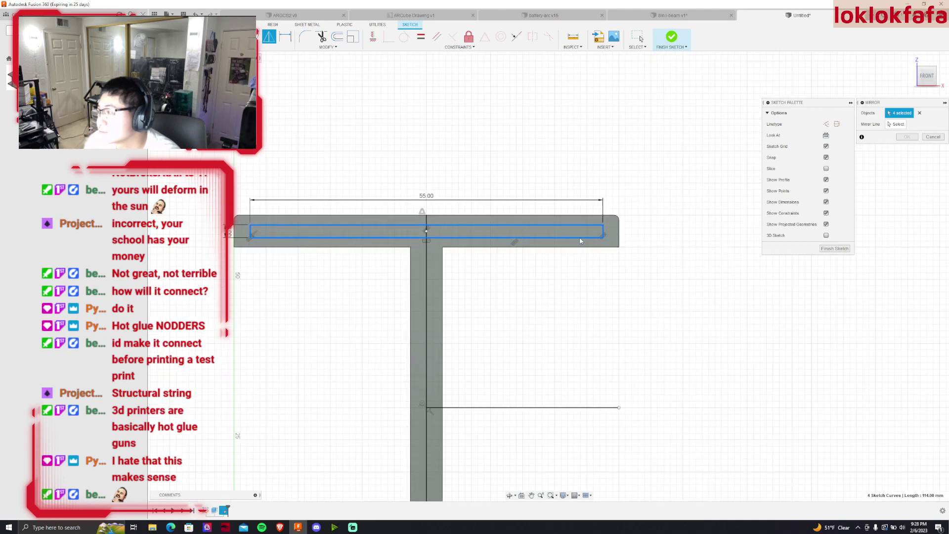
# Mirror the slot across the horizontal web line into the bottom flange, then delete that helper line
pyautogui.click(896, 124)
pyautogui.click(427, 292)
pyautogui.scroll(-2, 487, 261)
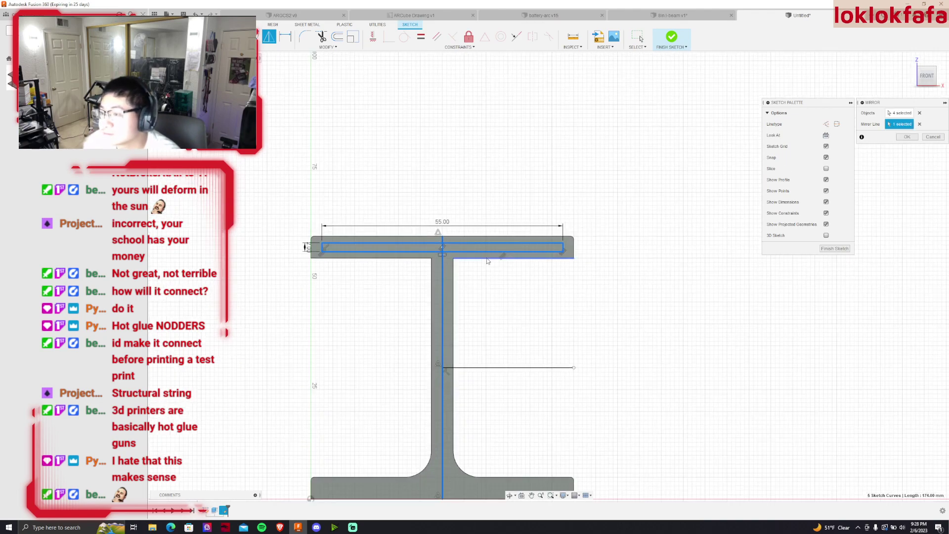
pyautogui.click(471, 367)
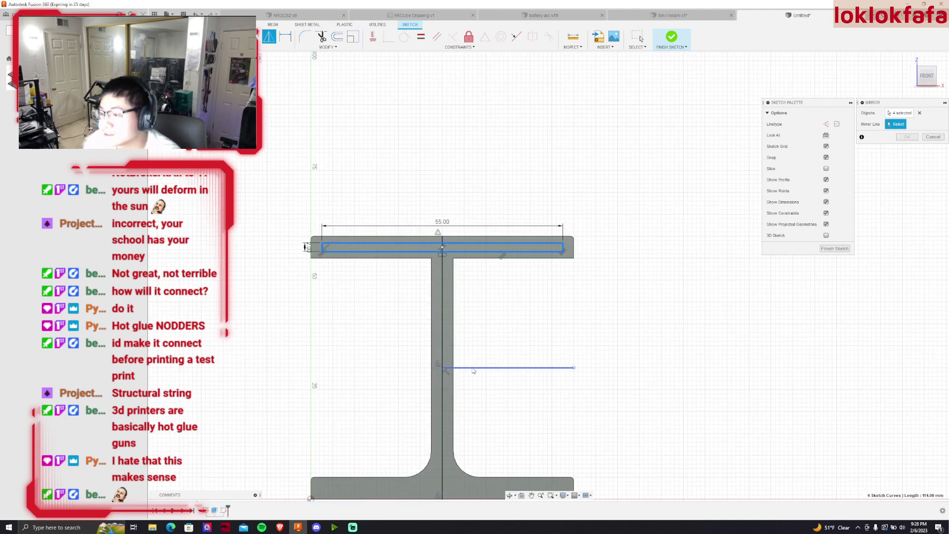
pyautogui.scroll(-2, 455, 256)
pyautogui.click(906, 138)
pyautogui.scroll(2, 449, 406)
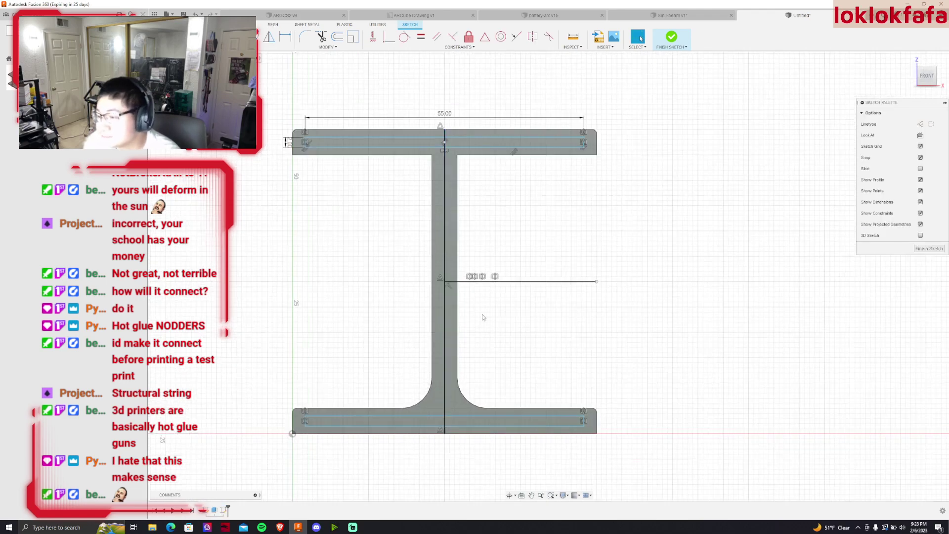
pyautogui.click(502, 283)
pyautogui.press('Delete')
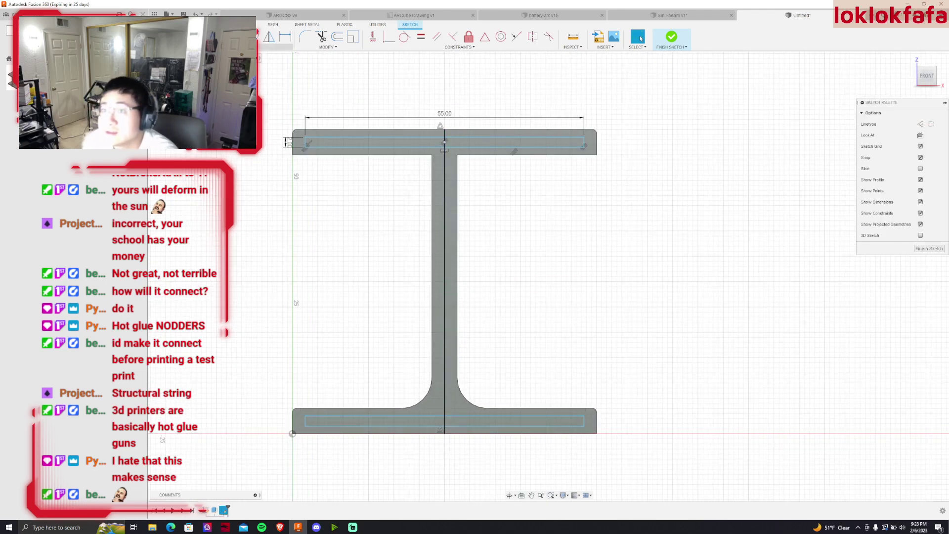
# Draw a centred rectangle 2 mm wide down the web and finish the sketch
pyautogui.click(247, 47)
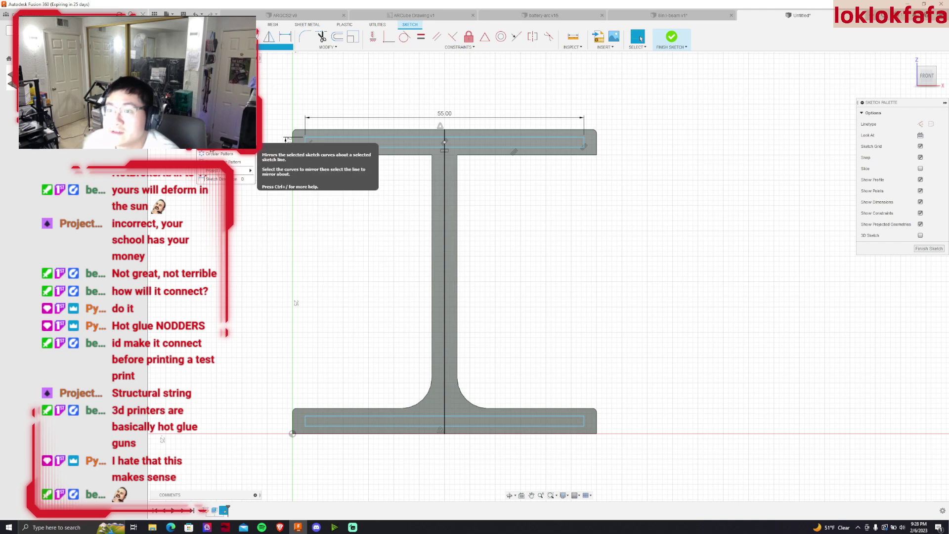
pyautogui.moveTo(222, 162)
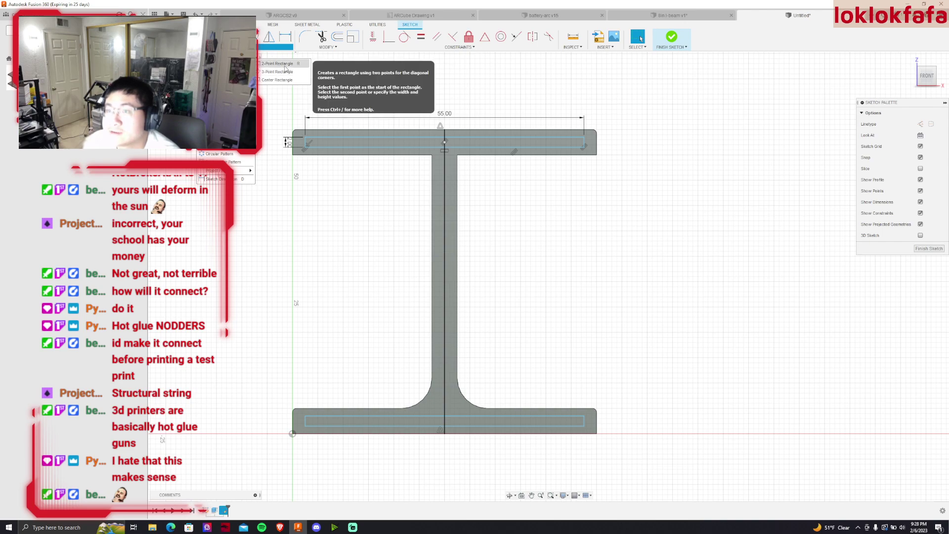
pyautogui.click(285, 71)
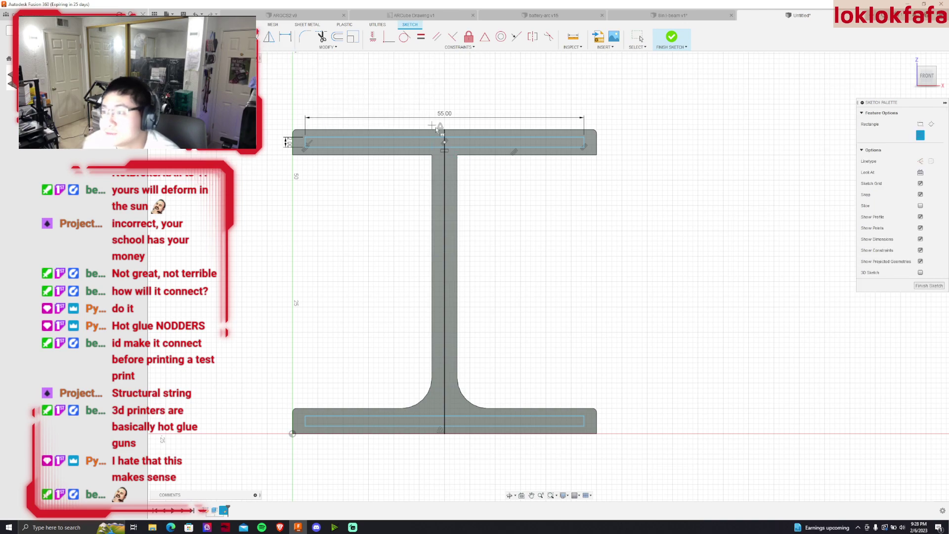
pyautogui.click(446, 281)
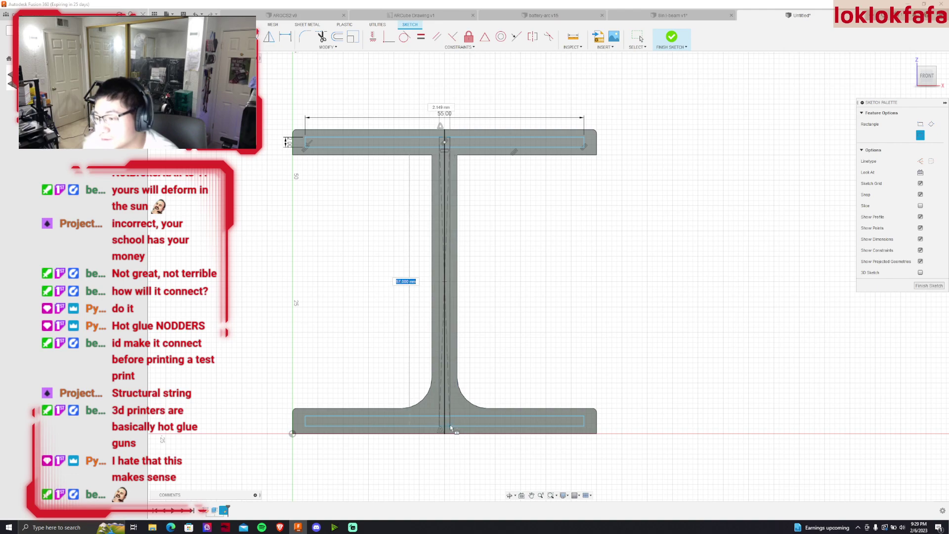
pyautogui.press('Tab')
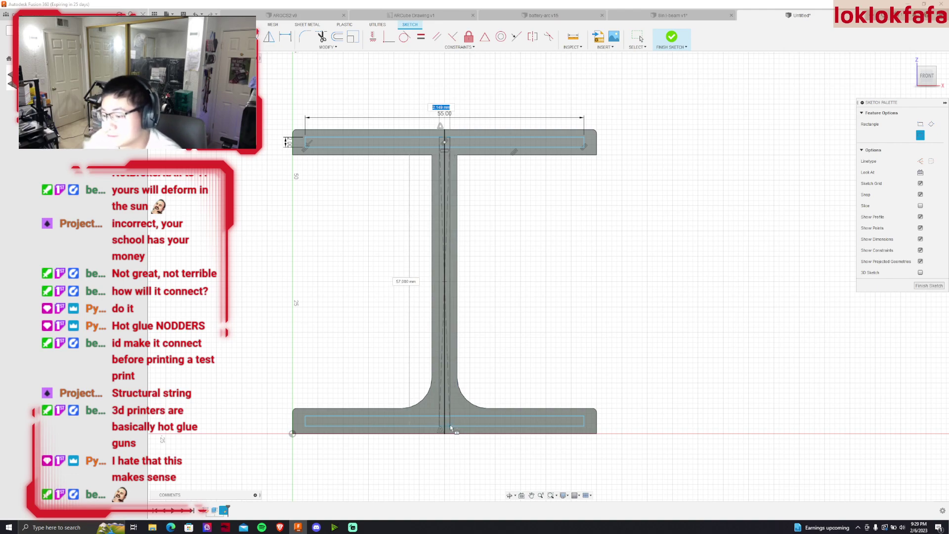
pyautogui.write('2')
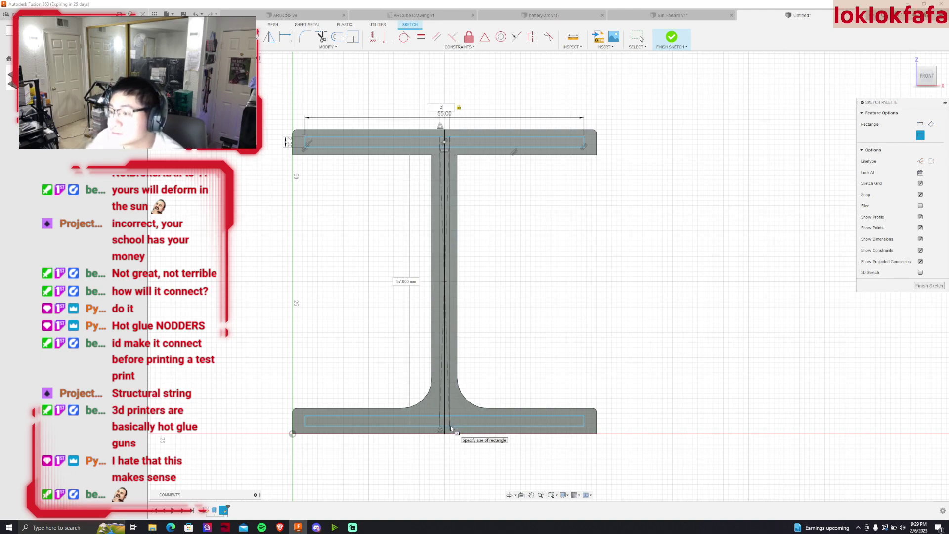
pyautogui.press('Return')
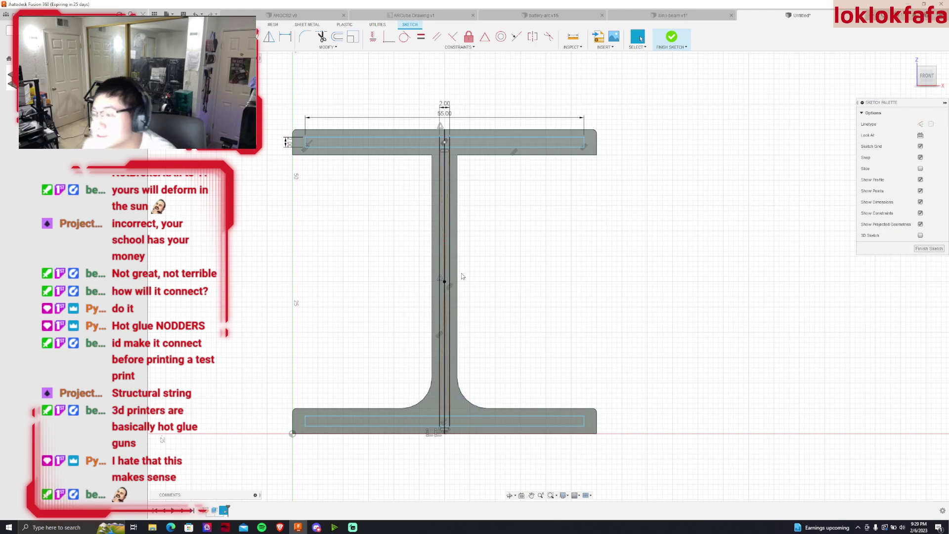
pyautogui.scroll(2, 436, 279)
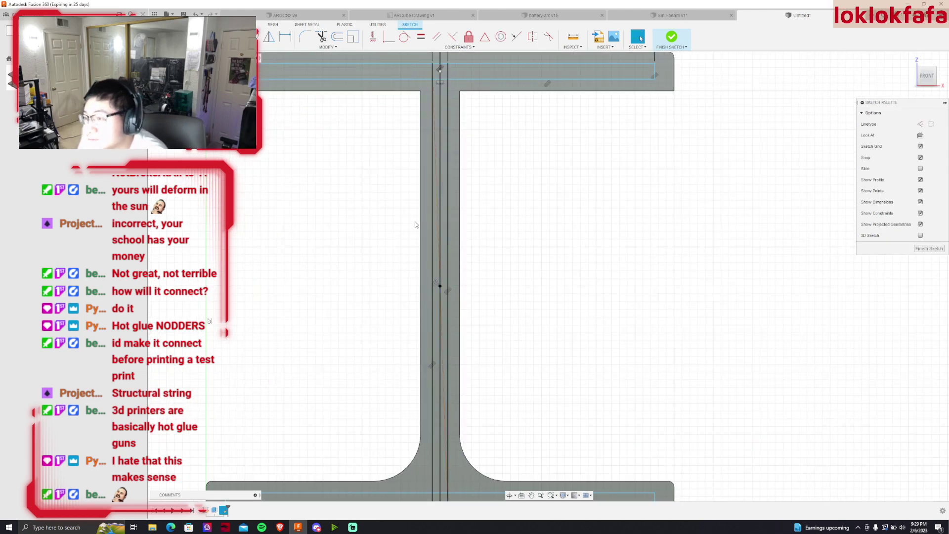
pyautogui.scroll(-2, 449, 319)
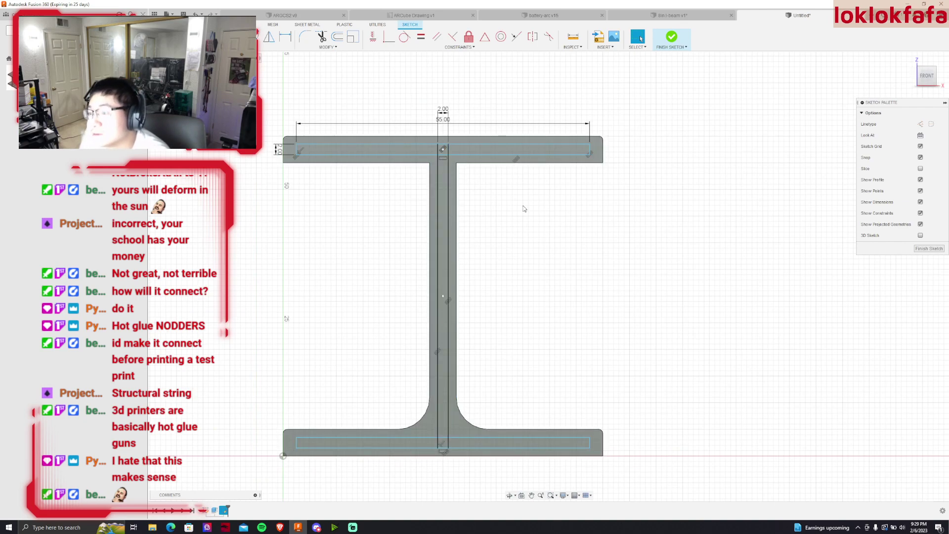
pyautogui.scroll(1, 579, 281)
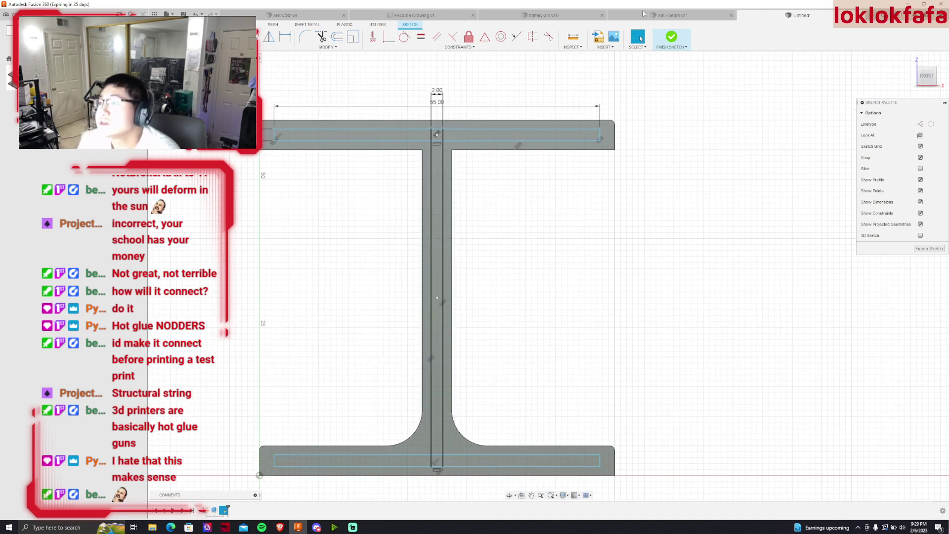
pyautogui.click(666, 41)
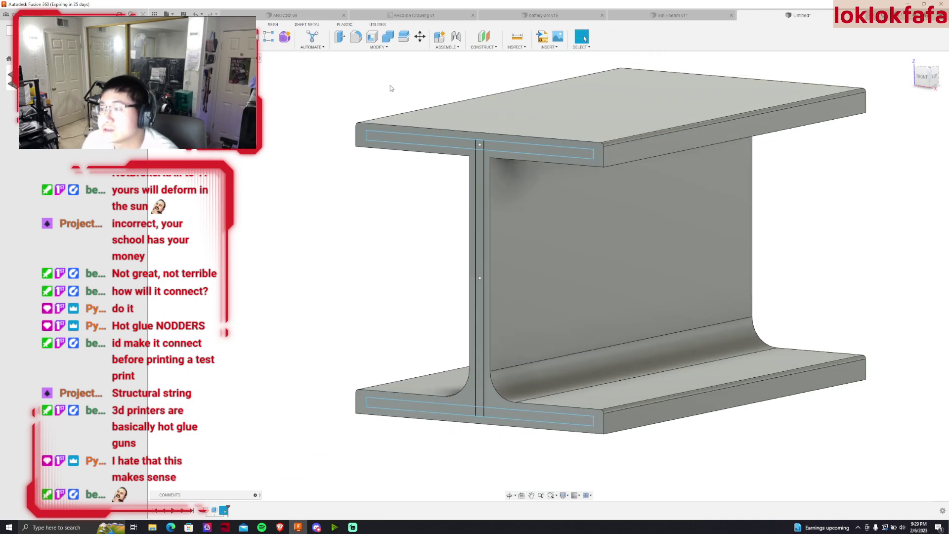
pyautogui.scroll(1, 391, 88)
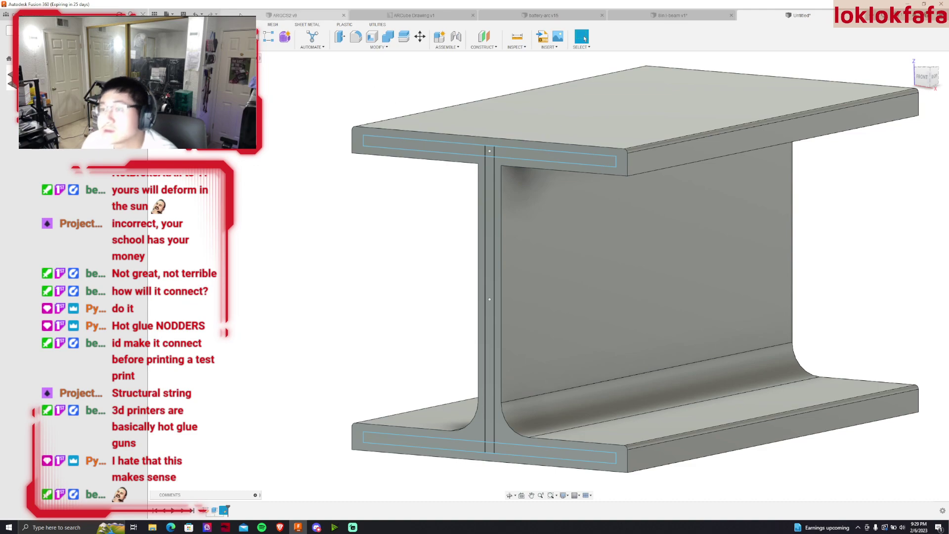
pyautogui.press('e')
pyautogui.click(381, 139)
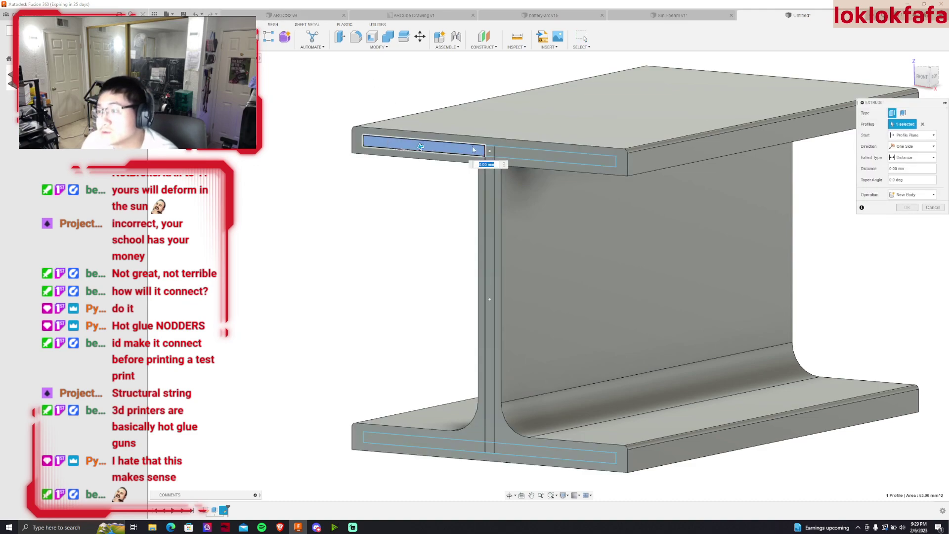
pyautogui.click(546, 161)
pyautogui.click(486, 200)
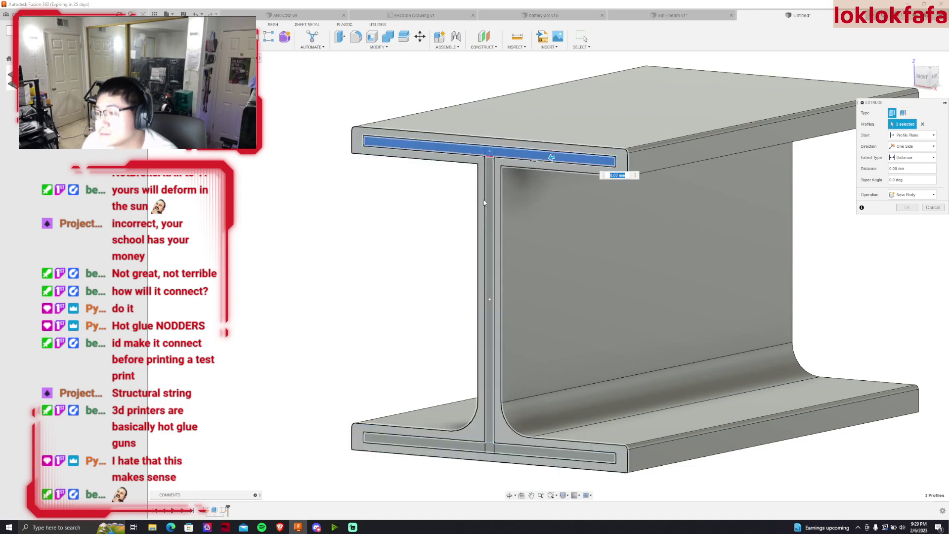
pyautogui.click(472, 451)
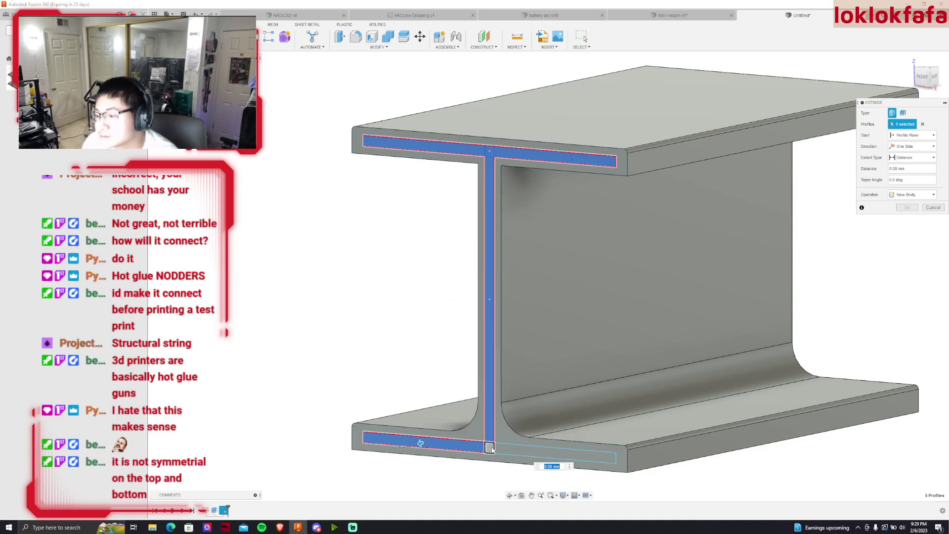
pyautogui.click(551, 454)
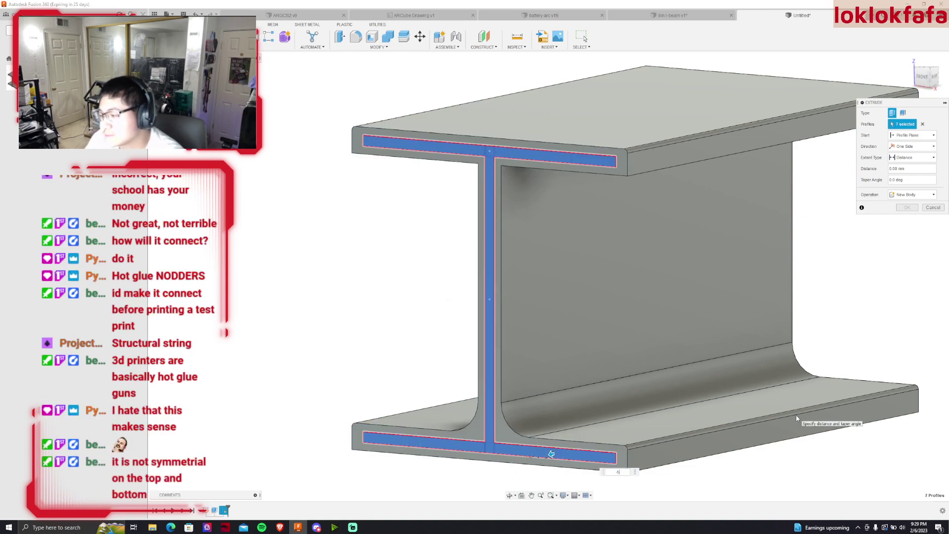
pyautogui.press('Escape')
pyautogui.scroll(-2, 869, 369)
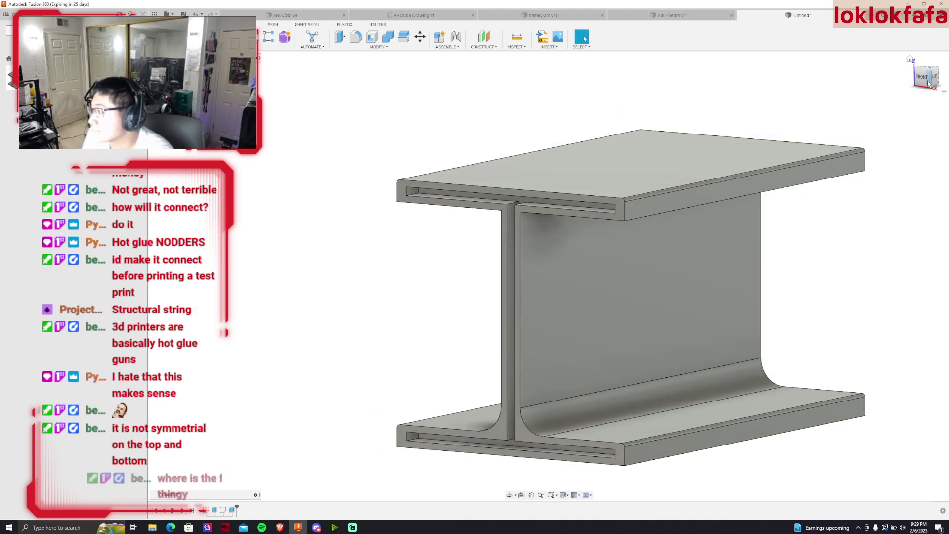
pyautogui.keyDown('shift'); pyautogui.moveTo(945, 88); pyautogui.dragTo(713, 295, button='middle'); pyautogui.keyUp('shift')
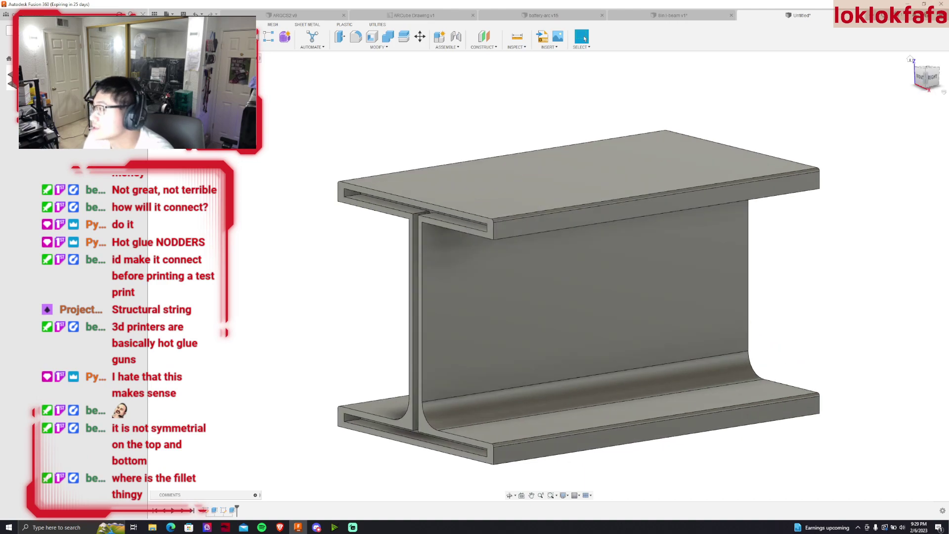
pyautogui.moveTo(549, 276)
pyautogui.keyDown('shift'); pyautogui.mouseDown(button='middle')
pyautogui.moveTo(514, 277)
pyautogui.moveTo(768, 268)
pyautogui.mouseUp(button='middle'); pyautogui.keyUp('shift')
# Start a sketch on the beam's opposite end face and project its outline
pyautogui.click(732, 307)
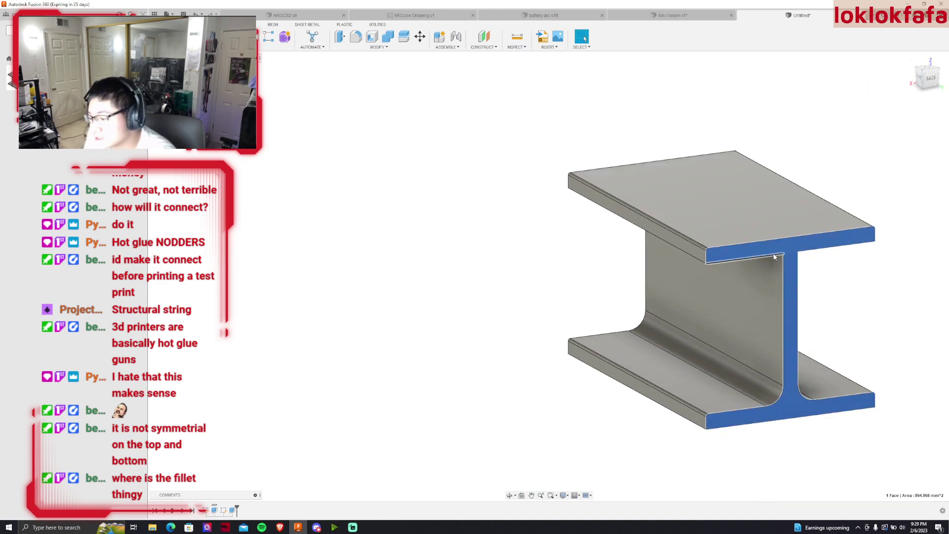
pyautogui.press('p')
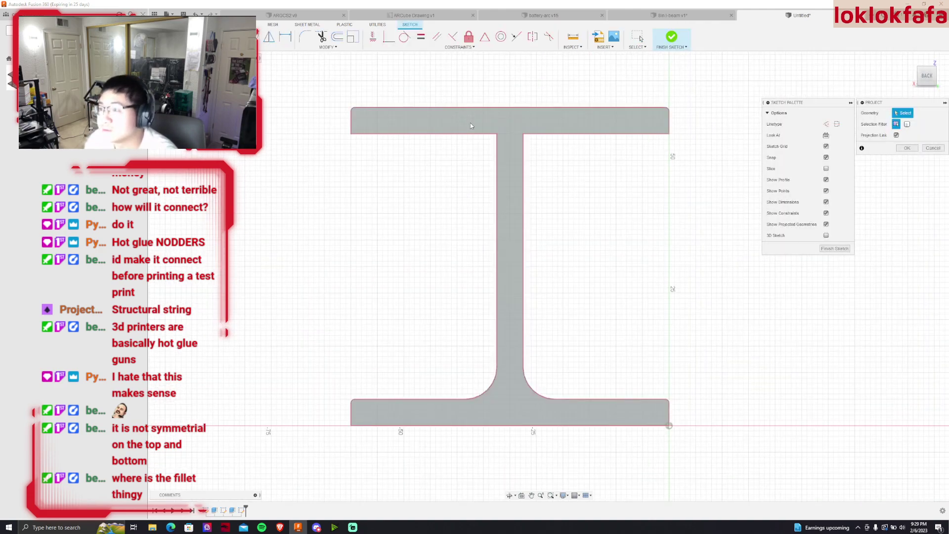
pyautogui.keyDown('shift'); pyautogui.moveTo(549, 277); pyautogui.dragTo(556, 200, button='middle'); pyautogui.keyUp('shift')
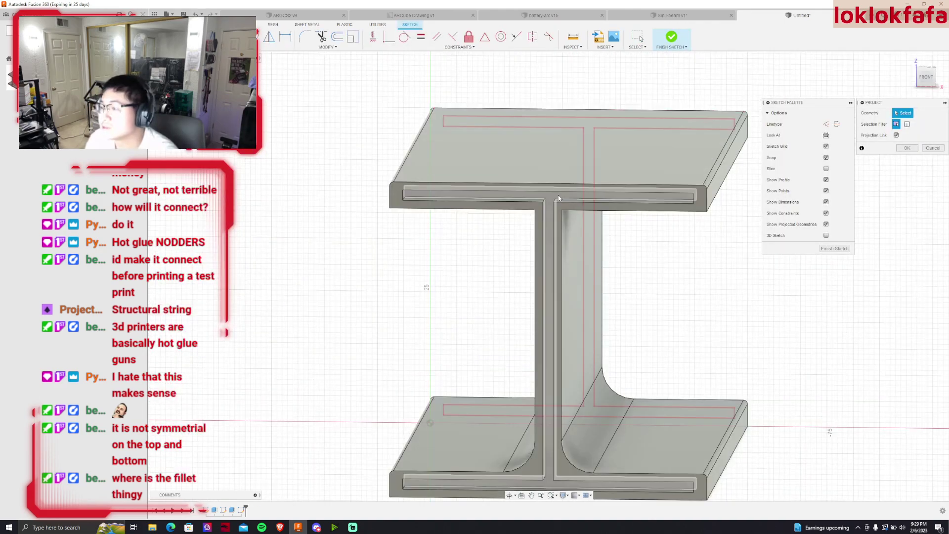
pyautogui.click(556, 199)
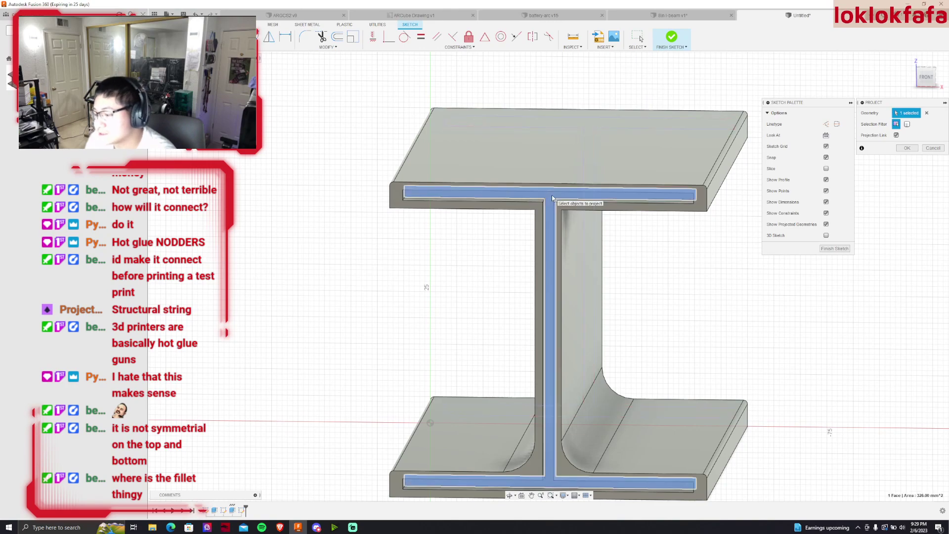
pyautogui.press('Return')
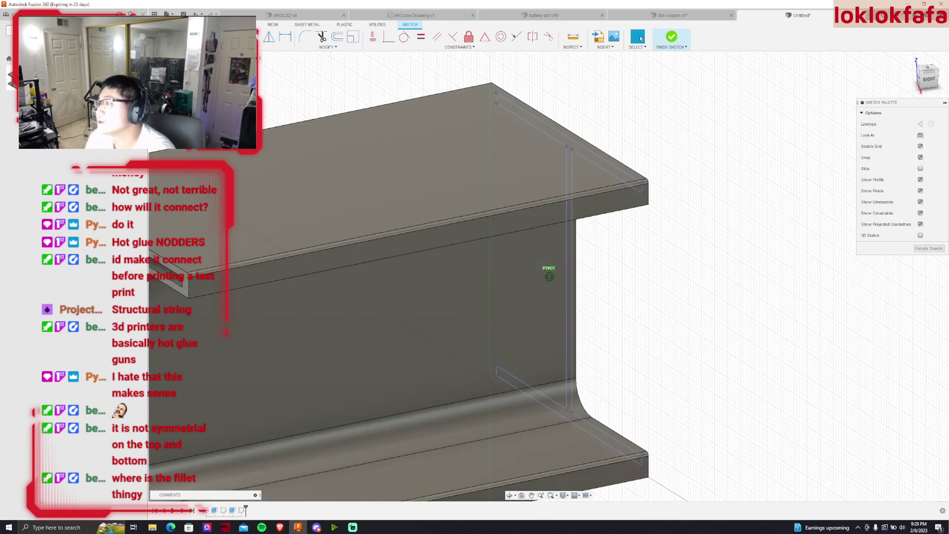
pyautogui.moveTo(549, 276)
pyautogui.keyDown('shift'); pyautogui.mouseDown(button='middle')
pyautogui.moveTo(515, 277)
pyautogui.moveTo(524, 277)
pyautogui.mouseUp(button='middle'); pyautogui.keyUp('shift')
# Offset the projected I-beam outline slightly inward and finish the sketch
pyautogui.click(337, 37)
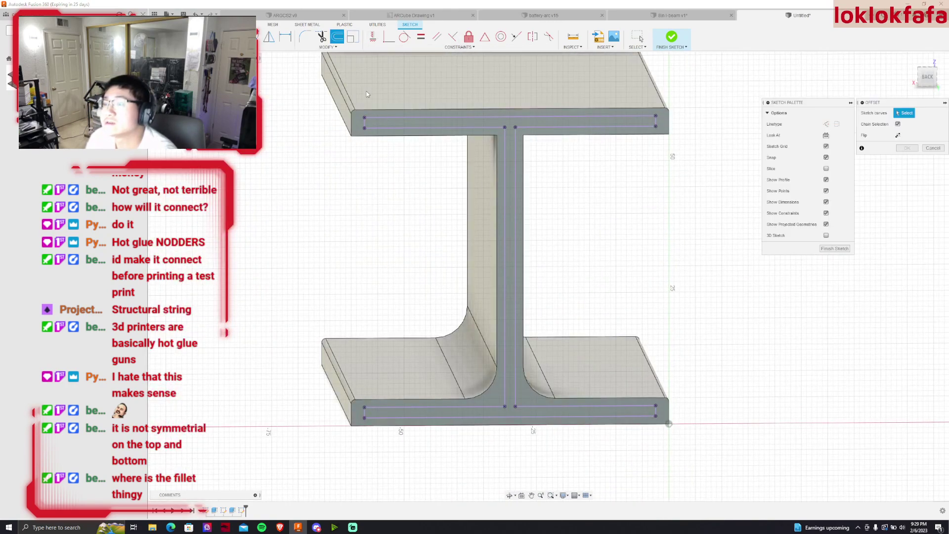
pyautogui.click(395, 117)
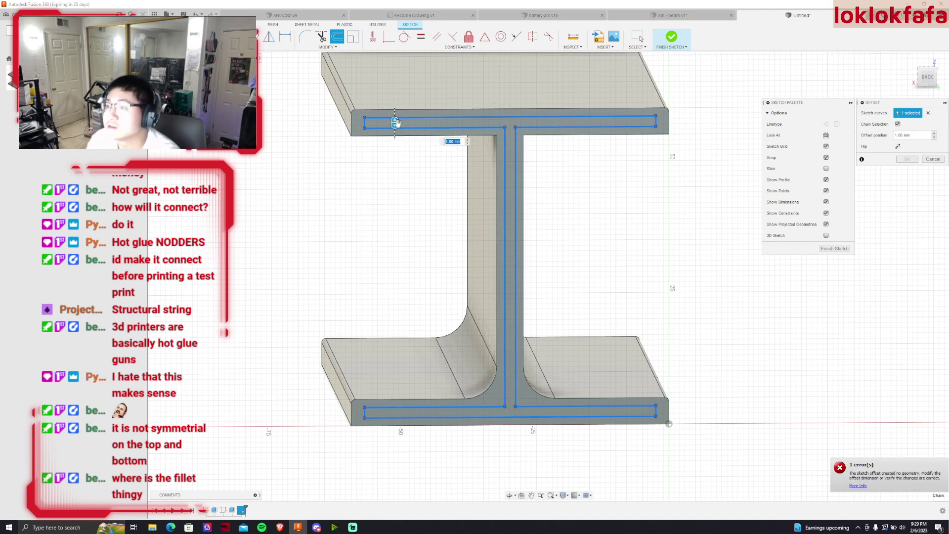
pyautogui.moveTo(396, 122); pyautogui.dragTo(395, 119)
pyautogui.press('Return')
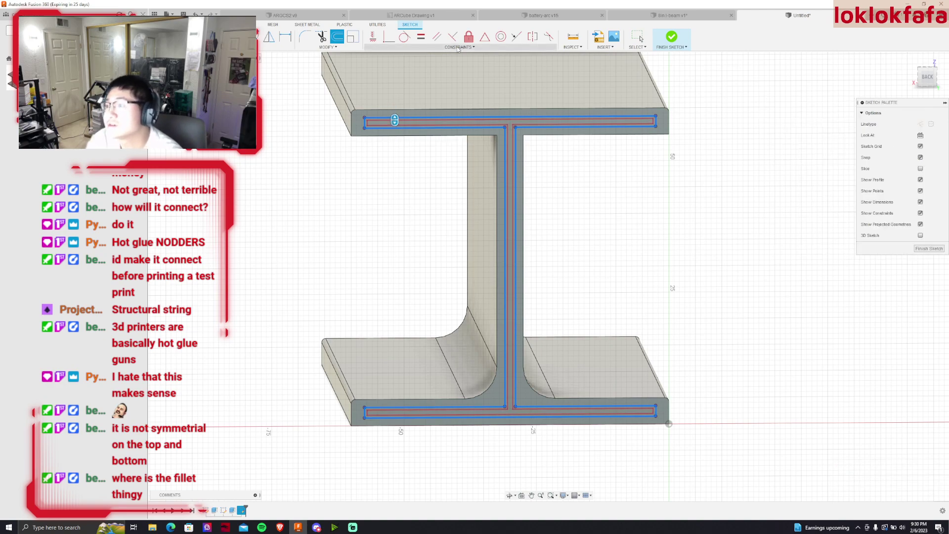
pyautogui.click(670, 40)
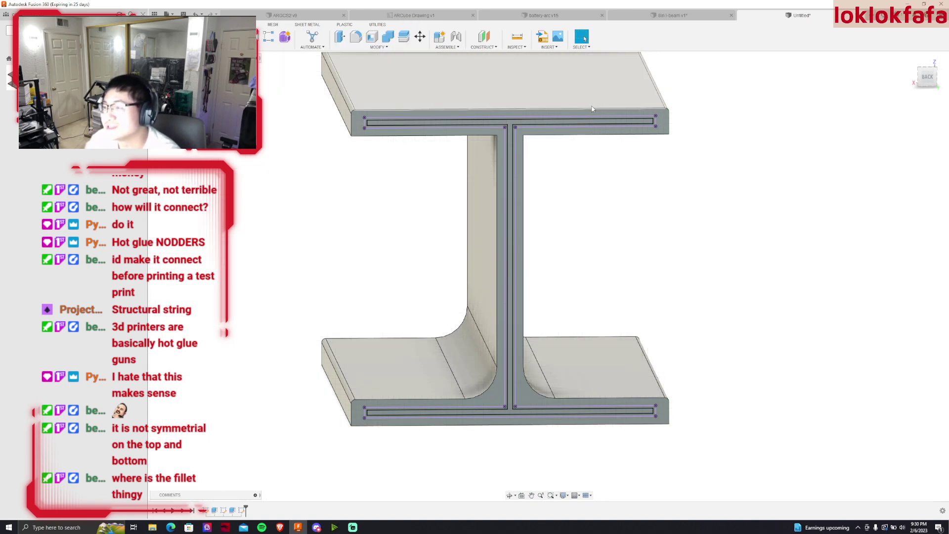
# Measure the gap between the outline and its offset, confirming 1.00 mm
pyautogui.scroll(3, 364, 99)
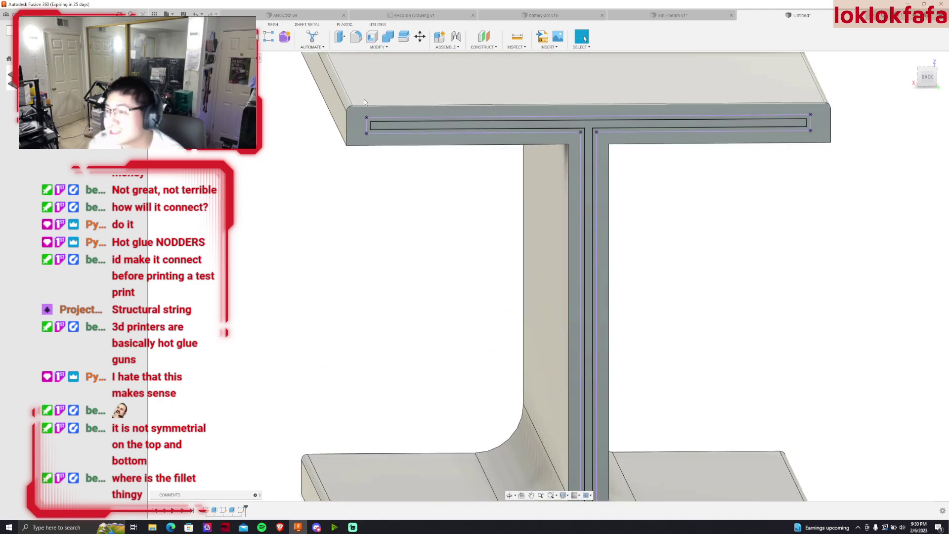
pyautogui.scroll(3, 363, 99)
pyautogui.click(516, 37)
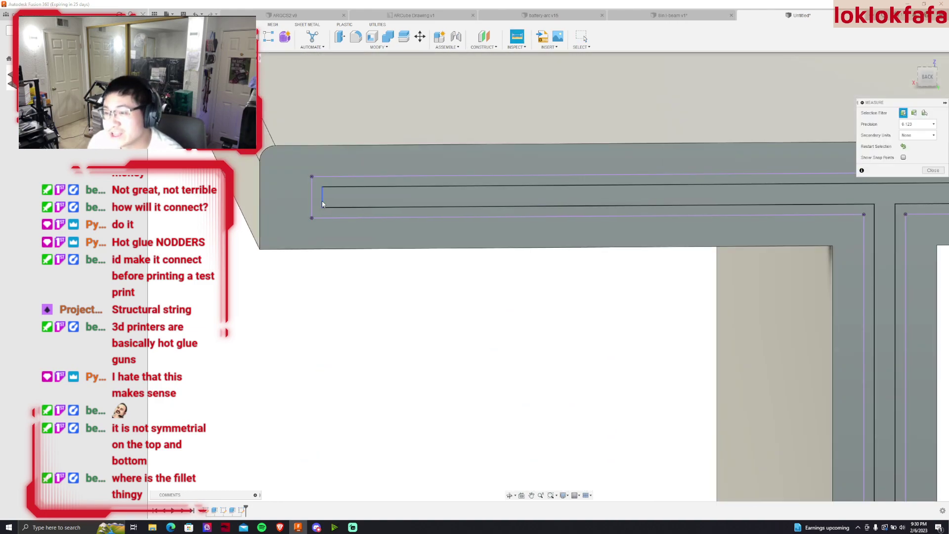
pyautogui.click(323, 200)
pyautogui.click(933, 207)
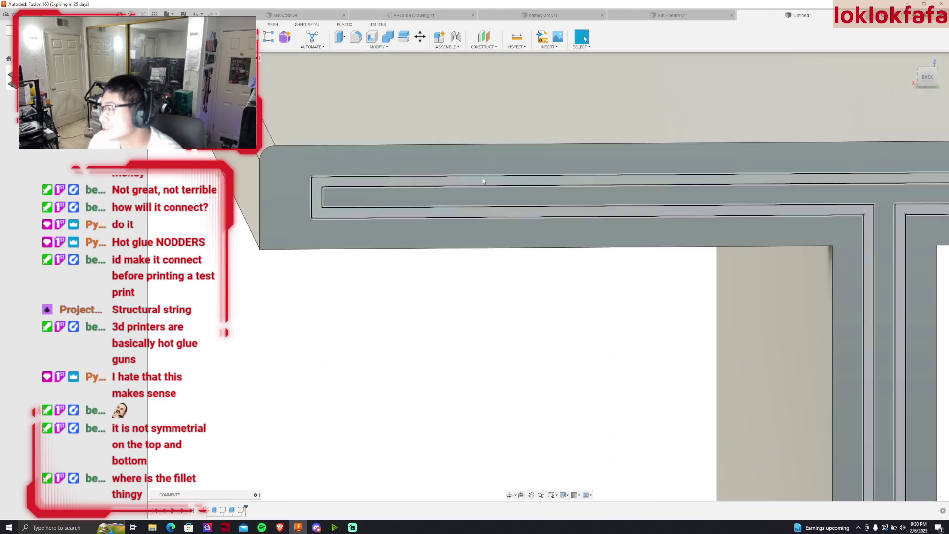
# Orbit to an angled view and open the I-beam profile sketch for editing
pyautogui.scroll(-3, 324, 186)
pyautogui.scroll(-3, 325, 186)
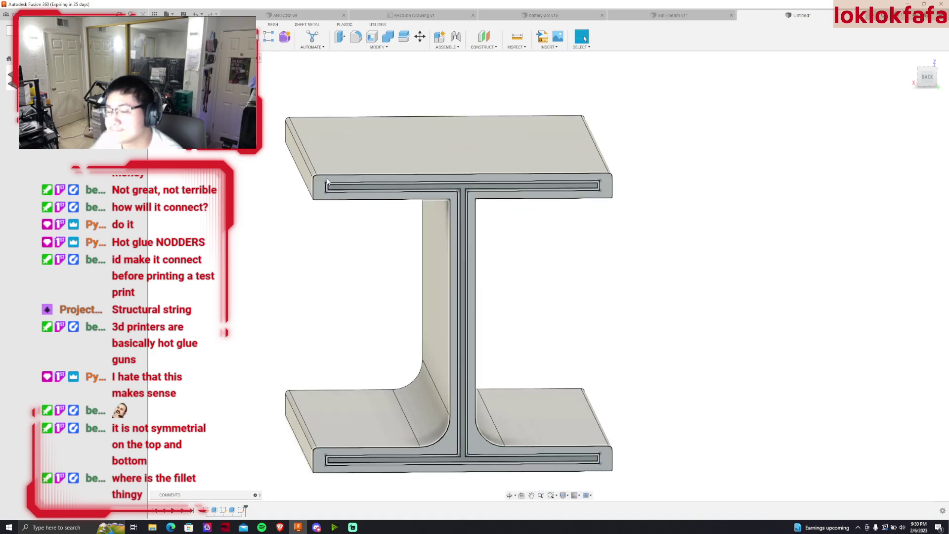
pyautogui.scroll(-3, 534, 222)
pyautogui.keyDown('shift'); pyautogui.moveTo(549, 277); pyautogui.dragTo(589, 279, button='middle'); pyautogui.keyUp('shift')
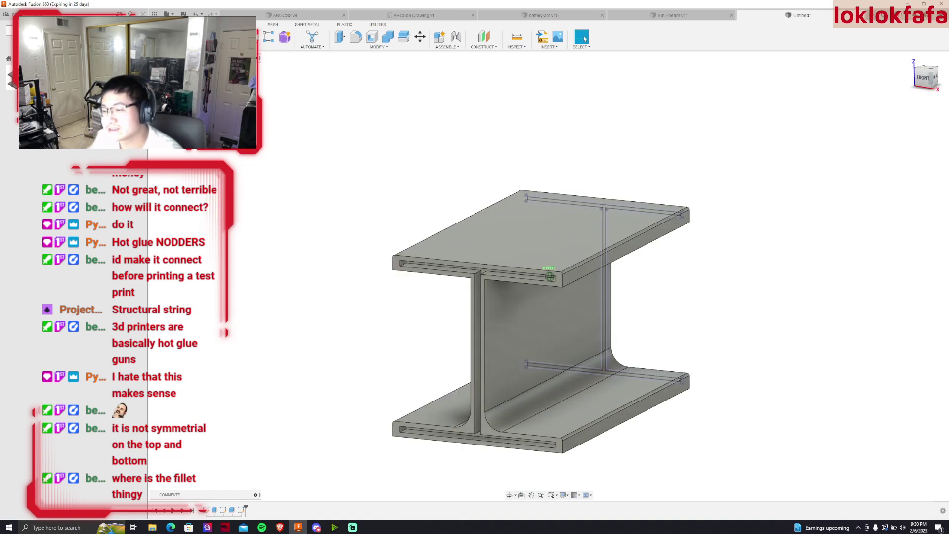
pyautogui.keyDown('shift'); pyautogui.moveTo(550, 276); pyautogui.dragTo(539, 276, button='middle'); pyautogui.keyUp('shift')
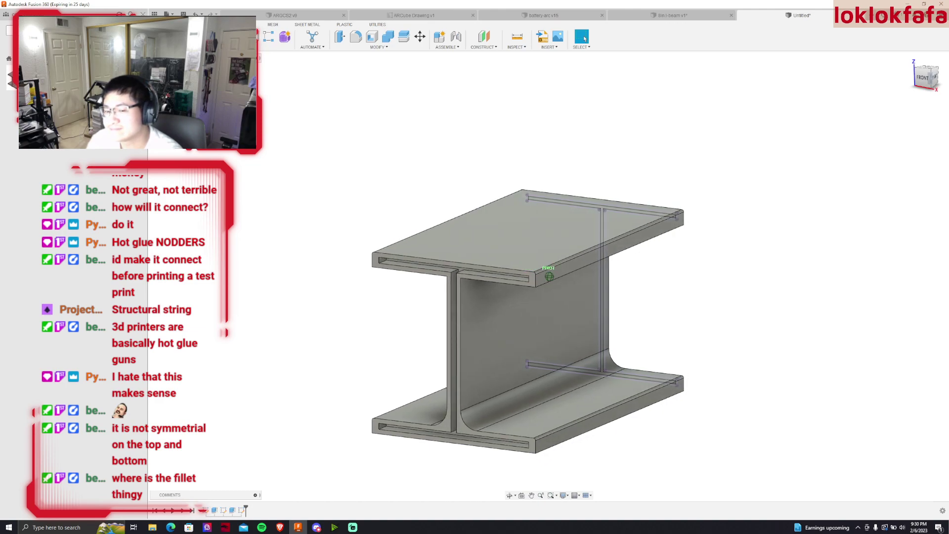
pyautogui.keyDown('shift'); pyautogui.moveTo(550, 276); pyautogui.dragTo(556, 277, button='middle'); pyautogui.keyUp('shift')
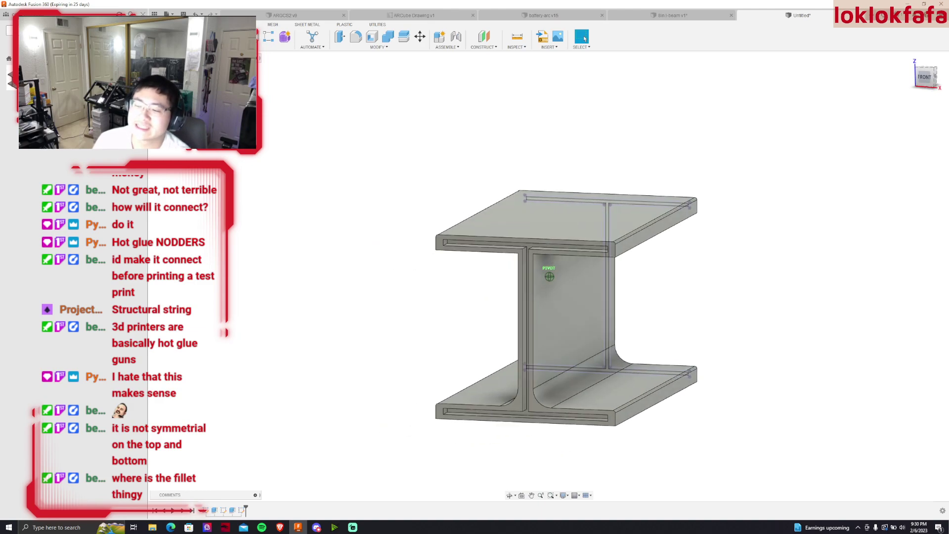
pyautogui.doubleClick(636, 204)
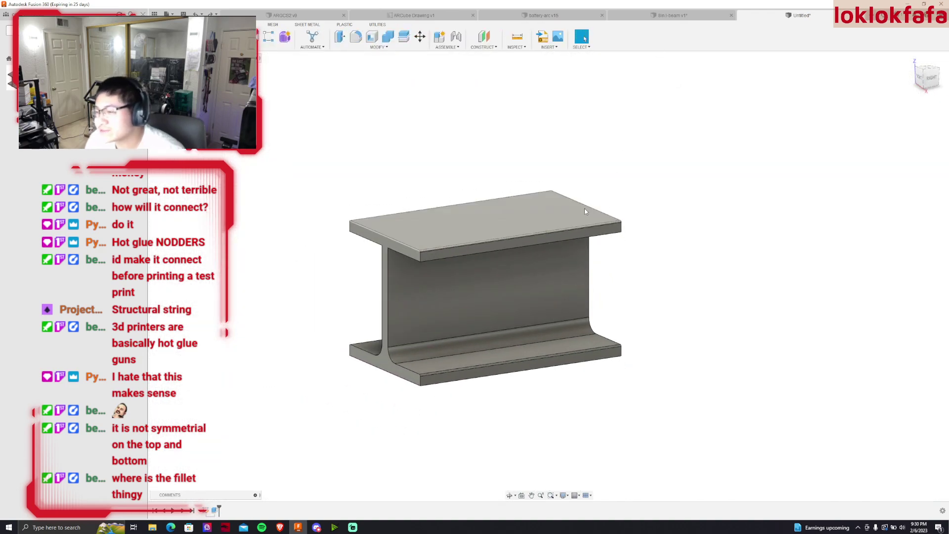
# Orbit to an angled top view and bring up the actions menu for the I-beam component
pyautogui.click(40, 91)
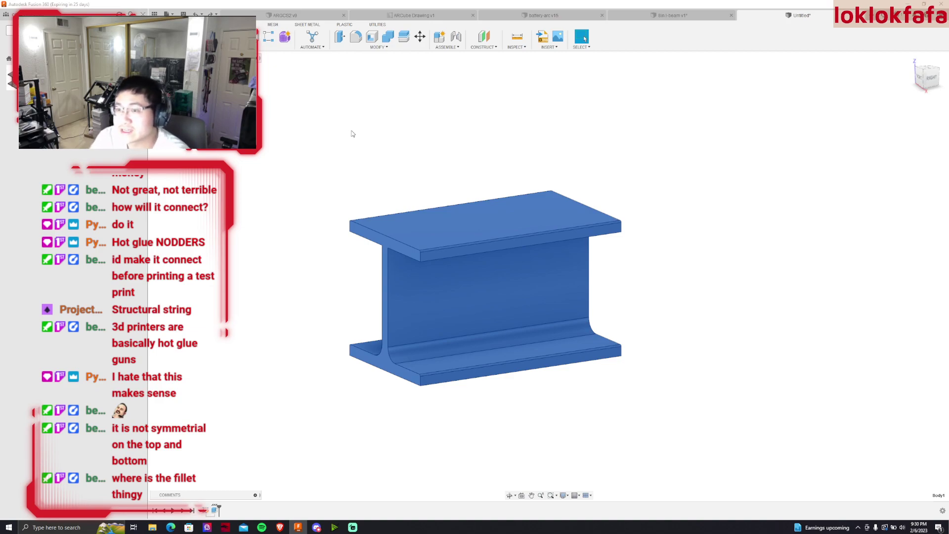
pyautogui.press('Escape')
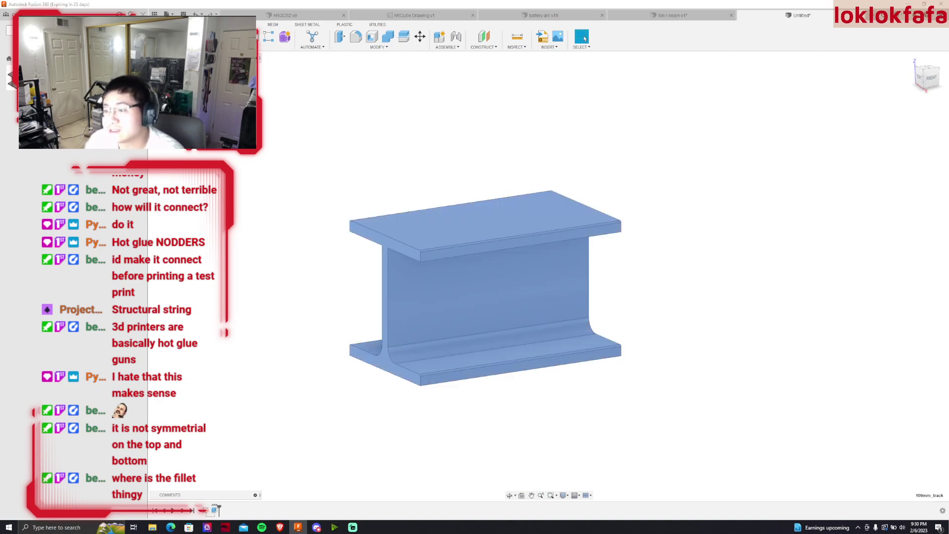
pyautogui.keyDown('shift'); pyautogui.moveTo(549, 276); pyautogui.dragTo(600, 307, button='middle'); pyautogui.keyUp('shift')
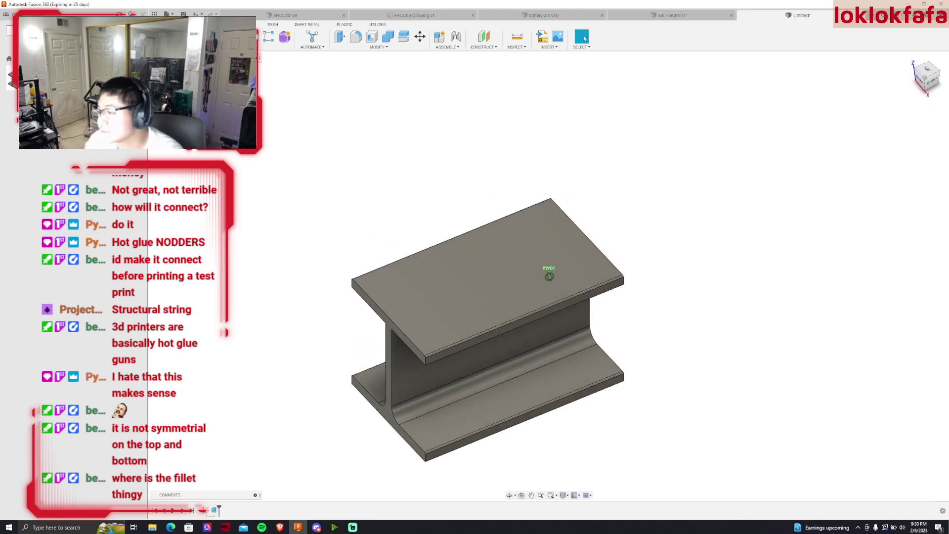
pyautogui.scroll(5, 569, 311)
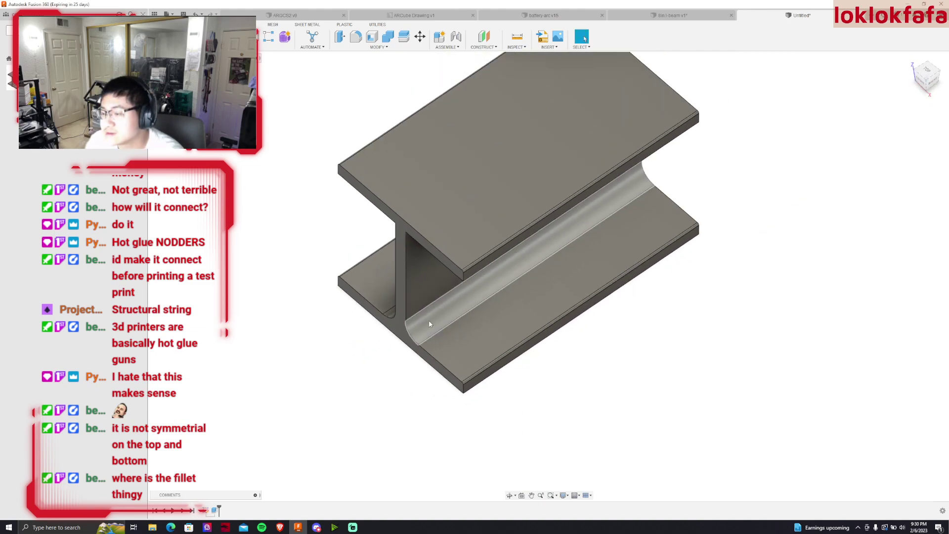
pyautogui.scroll(-4, 523, 325)
pyautogui.scroll(1, 450, 317)
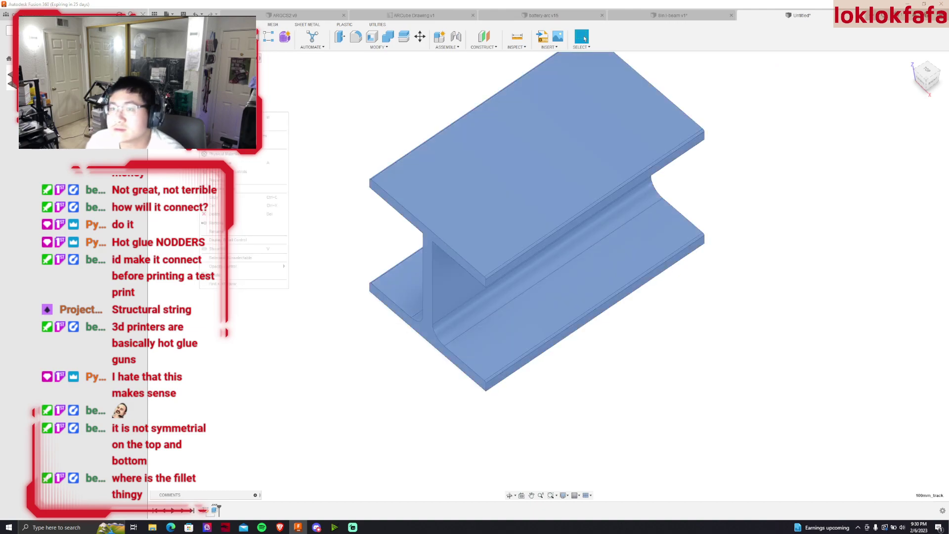
pyautogui.rightClick(201, 116)
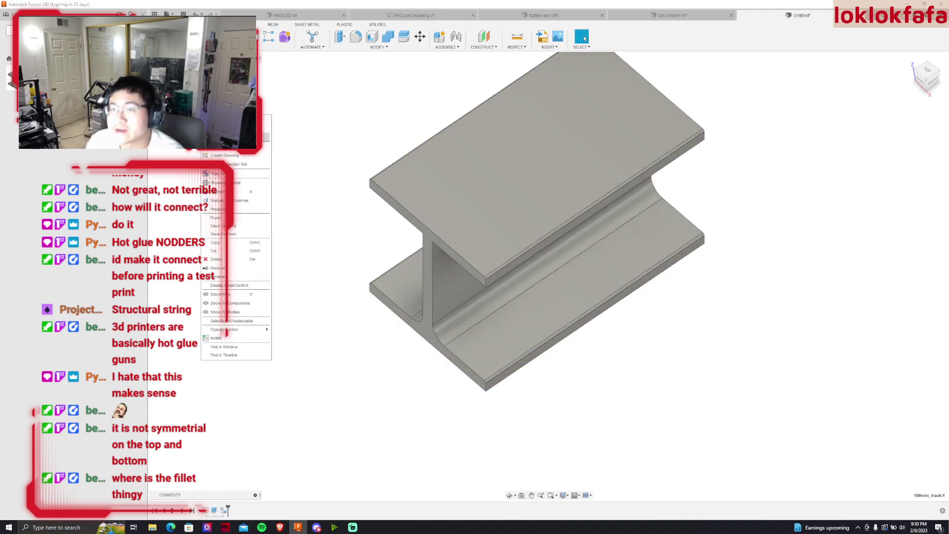
# Place a copy of the I-beam 100 mm along the beam with Move/Copy
pyautogui.press('m')
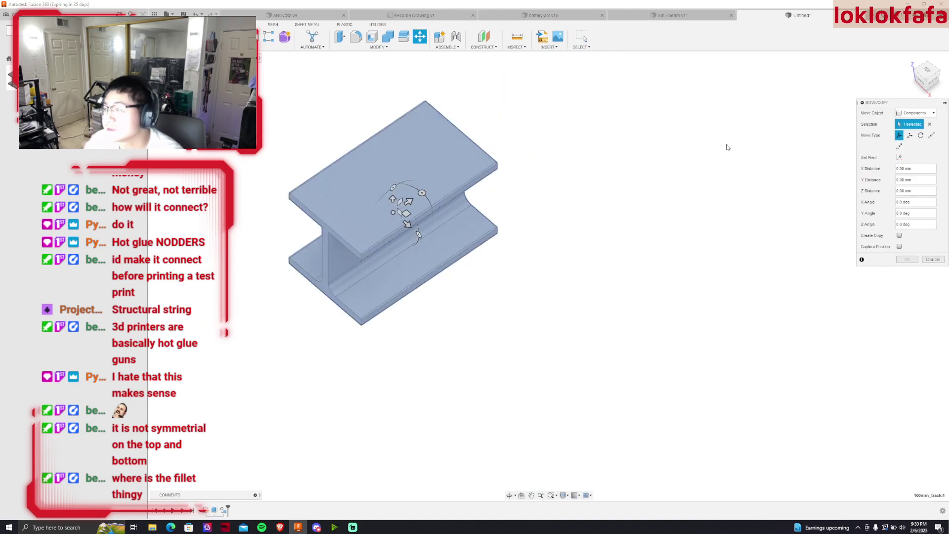
pyautogui.click(900, 236)
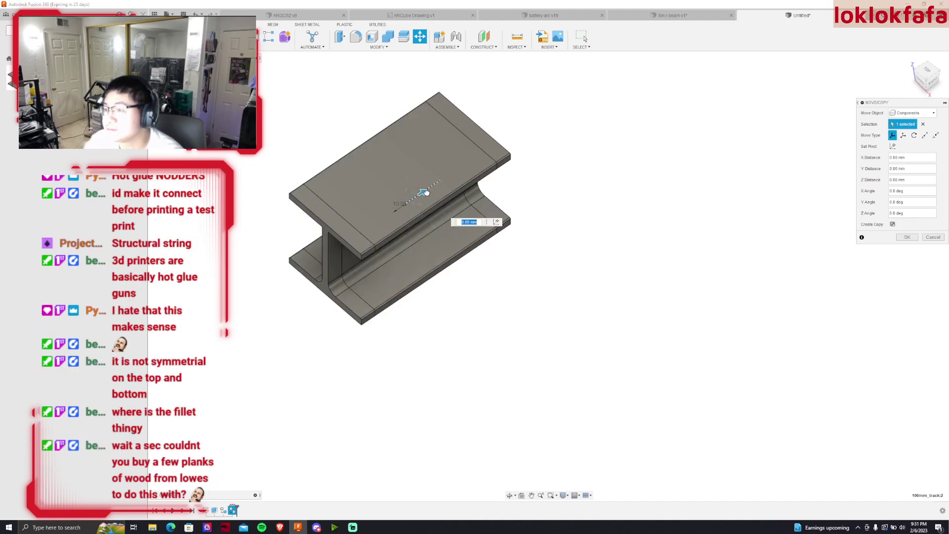
pyautogui.moveTo(403, 198); pyautogui.dragTo(540, 107)
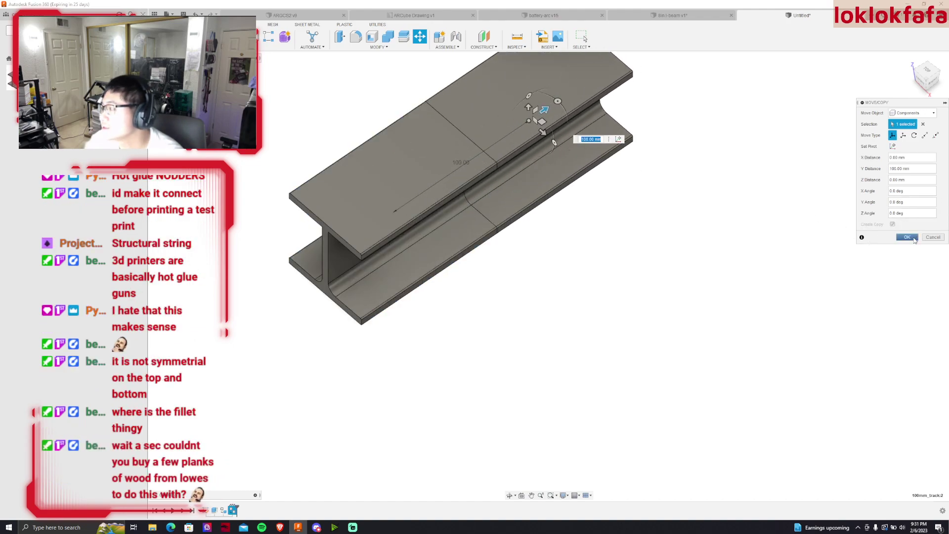
pyautogui.click(907, 238)
# Copy the new segment -200 mm so a third beam sits past the original
pyautogui.rightClick(246, 160)
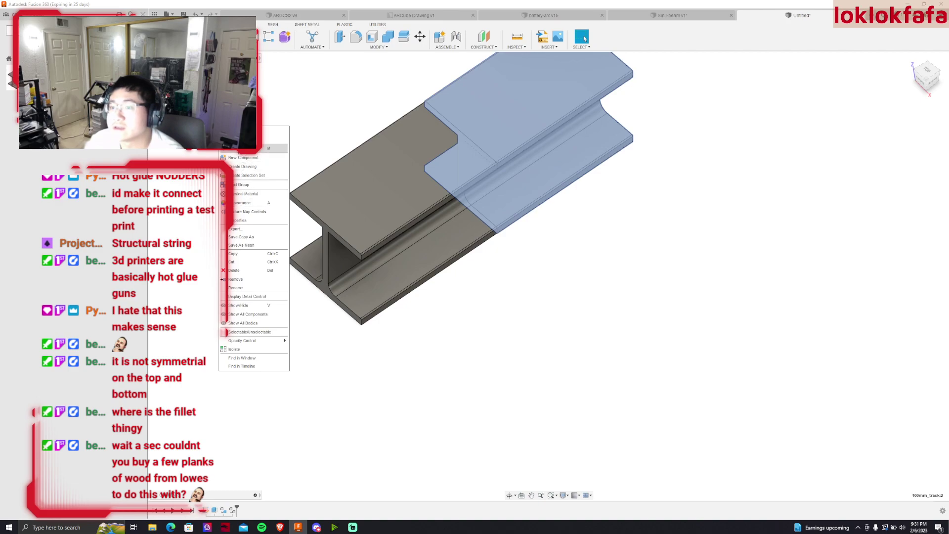
pyautogui.press('m')
pyautogui.click(899, 235)
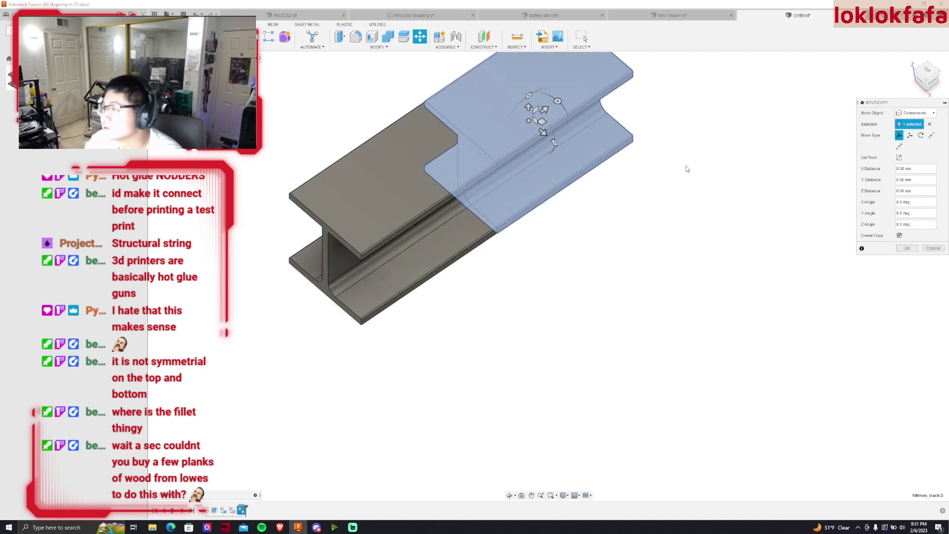
pyautogui.moveTo(546, 109); pyautogui.dragTo(244, 251)
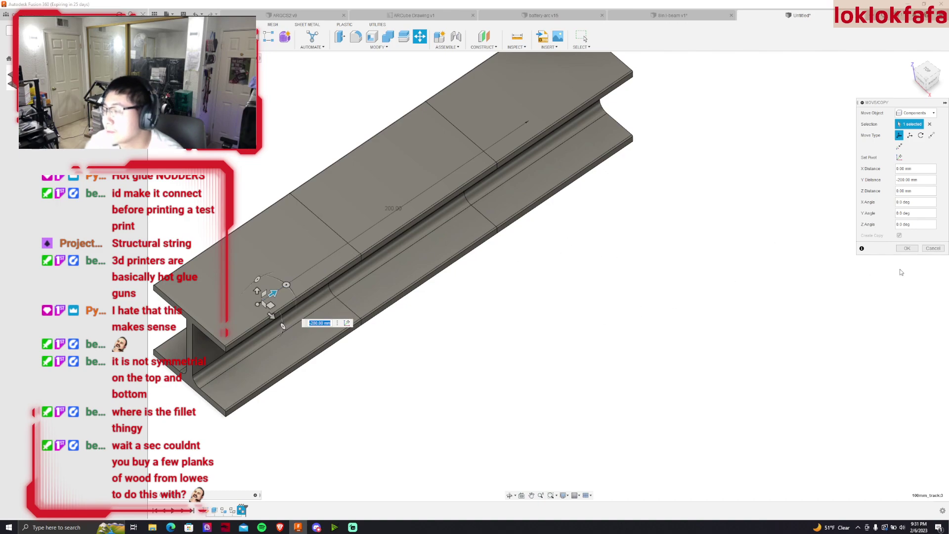
pyautogui.click(907, 248)
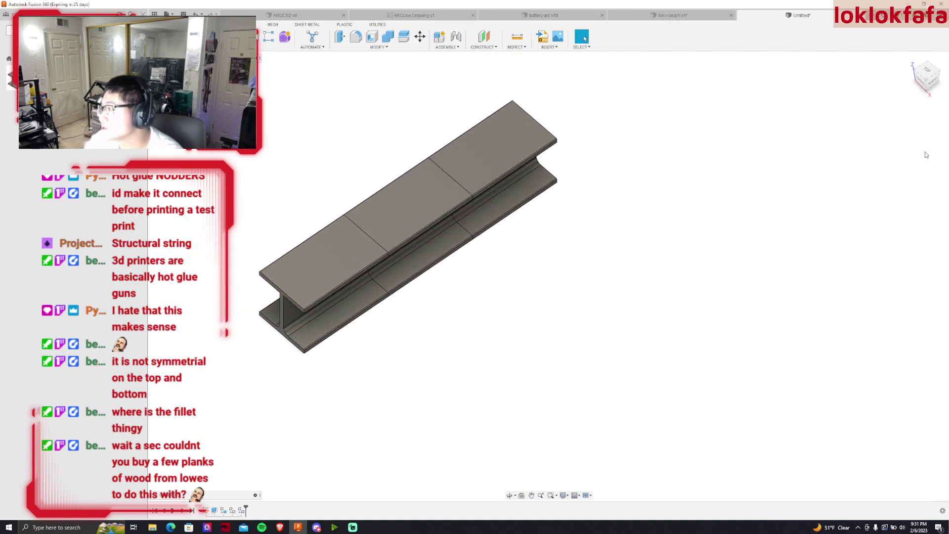
# From a side view, select the two outer beam copies and remove them
pyautogui.click(930, 78)
pyautogui.click(208, 129)
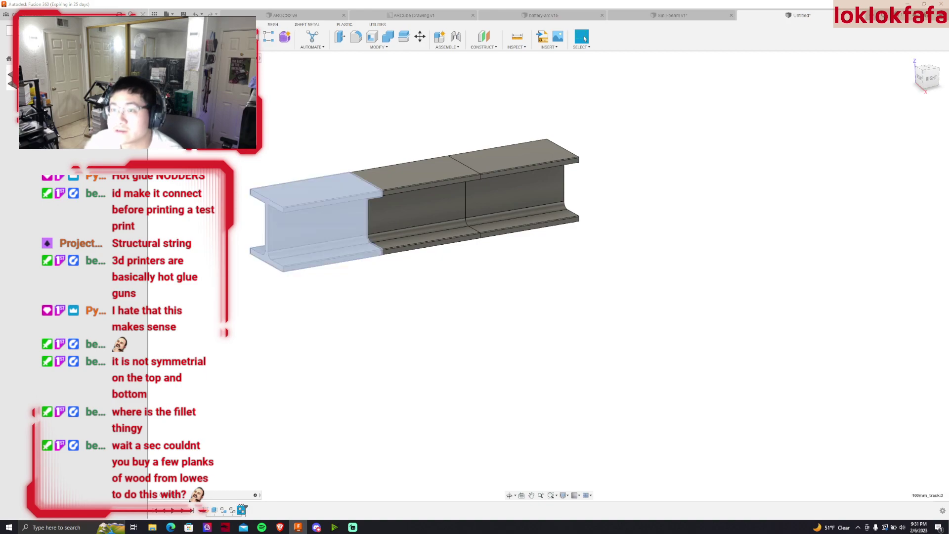
pyautogui.rightClick(206, 124)
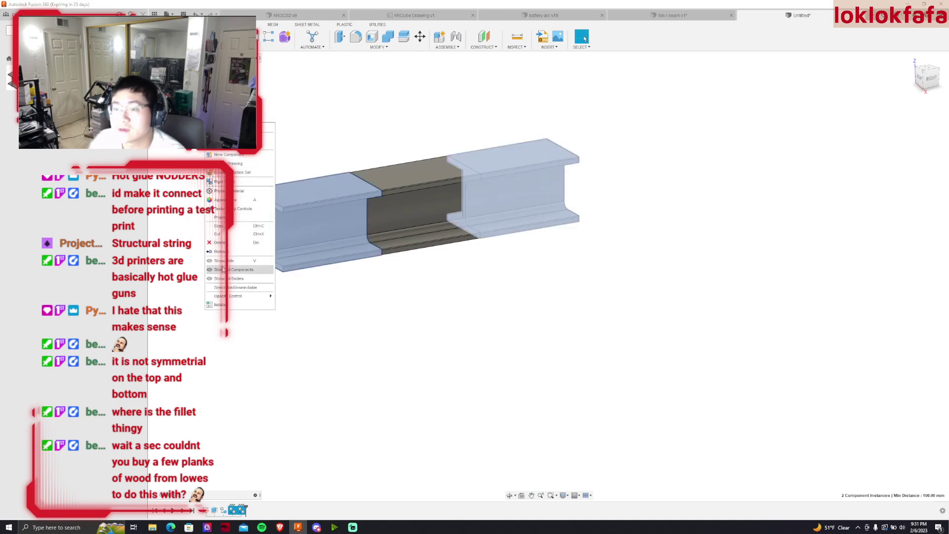
pyautogui.click(233, 242)
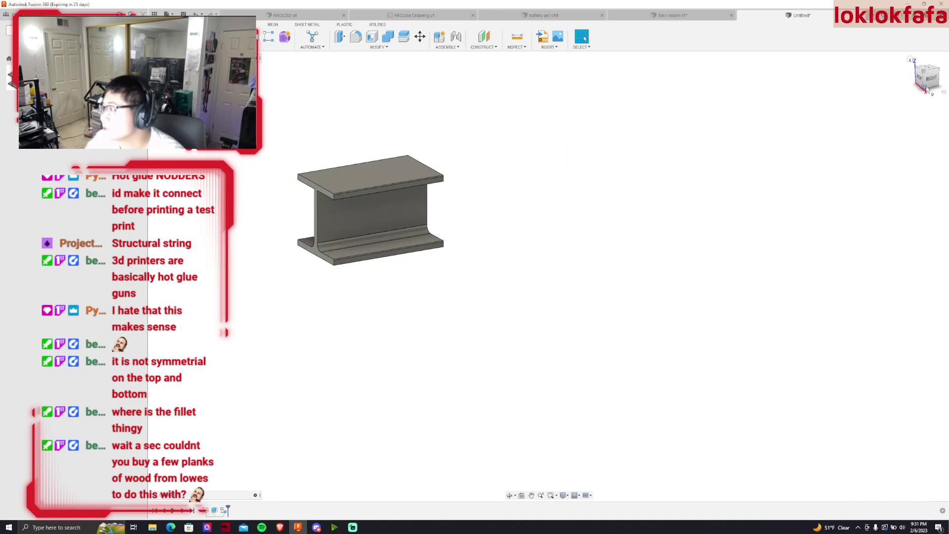
# Start a new sketch on the I-beam's end face
pyautogui.keyDown('shift'); pyautogui.moveTo(548, 273); pyautogui.dragTo(435, 325, button='middle'); pyautogui.keyUp('shift')
pyautogui.scroll(3, 354, 292)
pyautogui.click(354, 295)
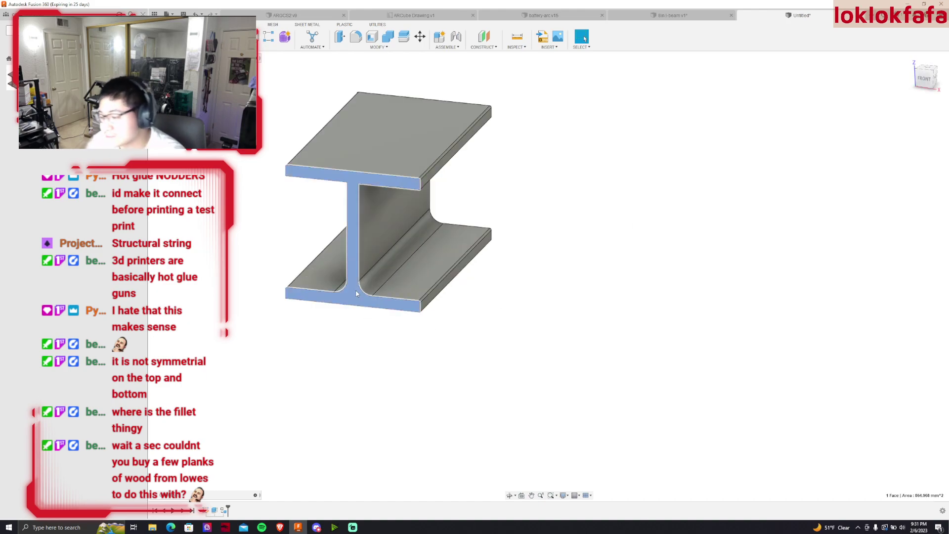
pyautogui.press('p')
pyautogui.scroll(3, 640, 297)
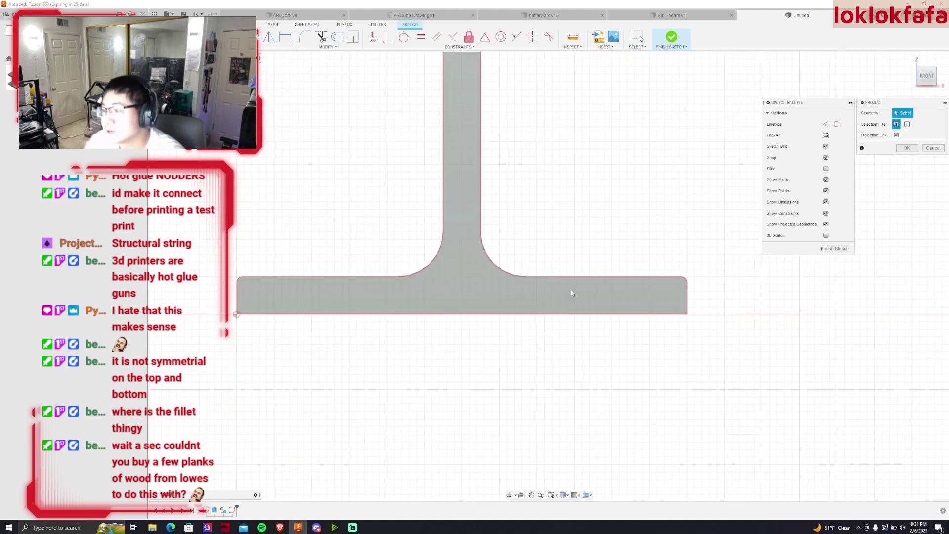
pyautogui.scroll(-4, 544, 247)
pyautogui.scroll(2, 449, 183)
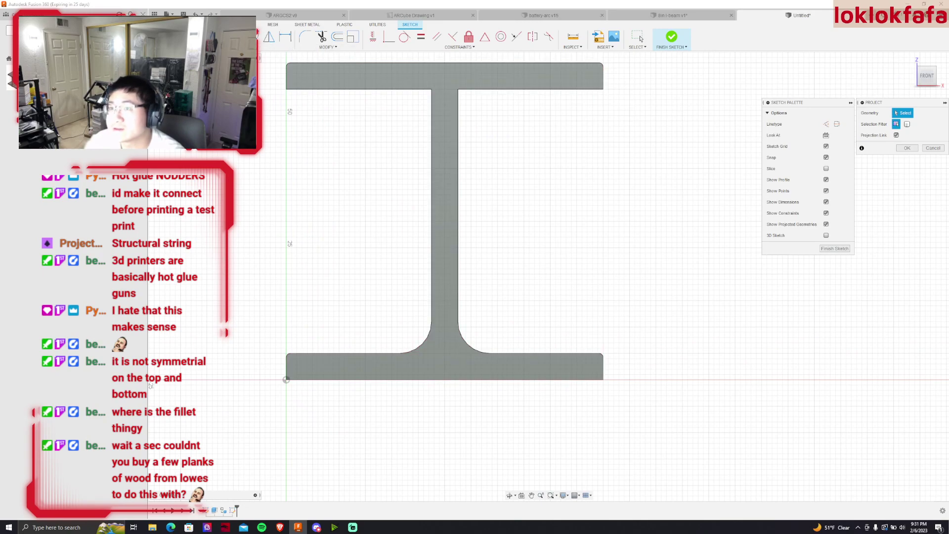
pyautogui.press('c')
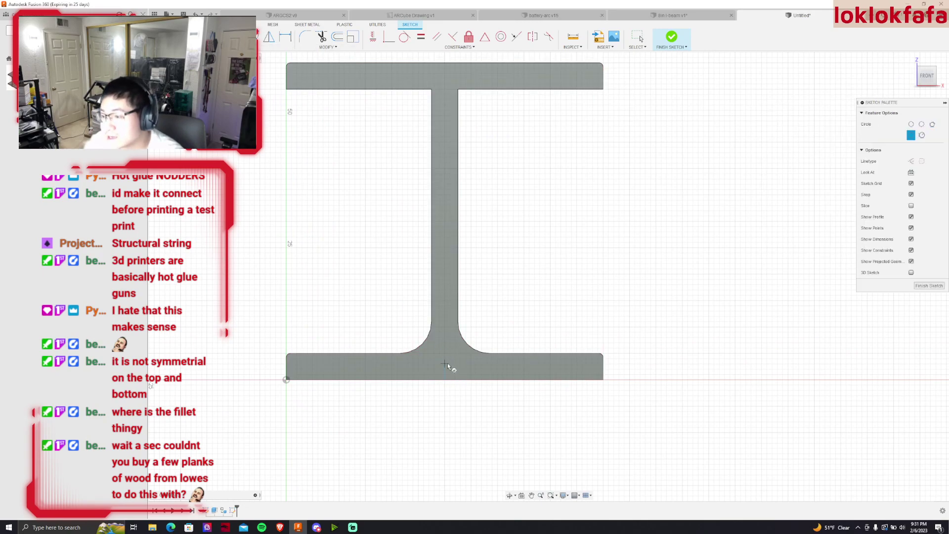
pyautogui.scroll(1, 449, 360)
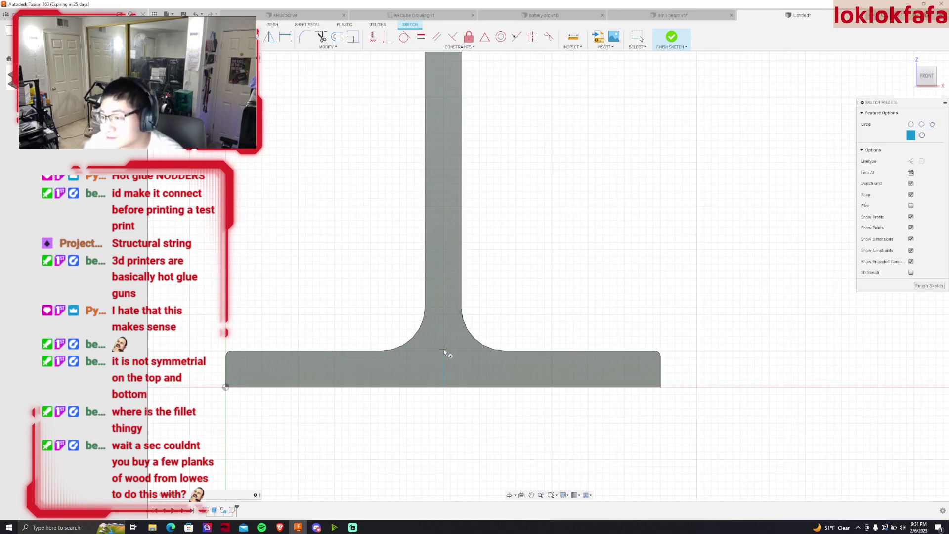
pyautogui.scroll(2, 444, 350)
pyautogui.scroll(2, 444, 352)
pyautogui.press('Escape')
pyautogui.scroll(-3, 437, 368)
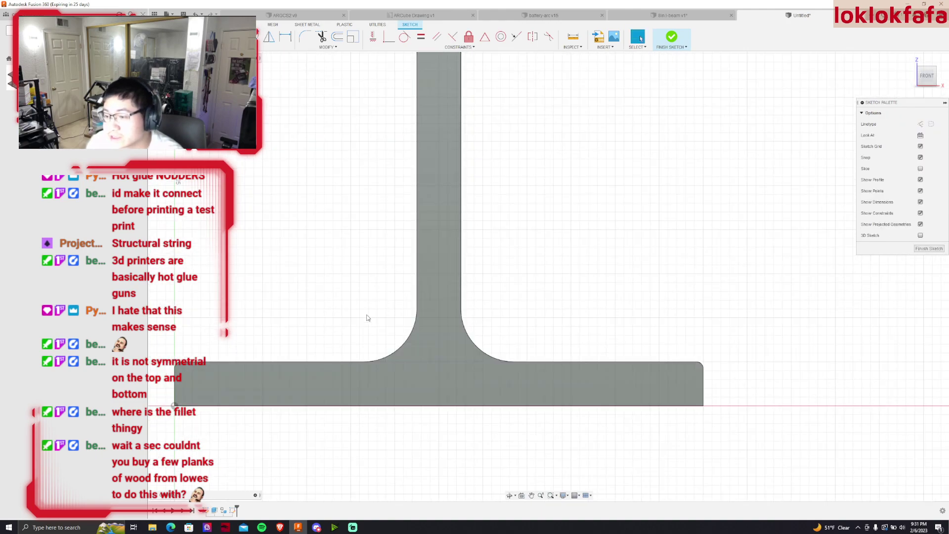
# Draw a line across the web fillet ends and a vertical centre line from the flange bottom
pyautogui.click(349, 361)
pyautogui.click(523, 361)
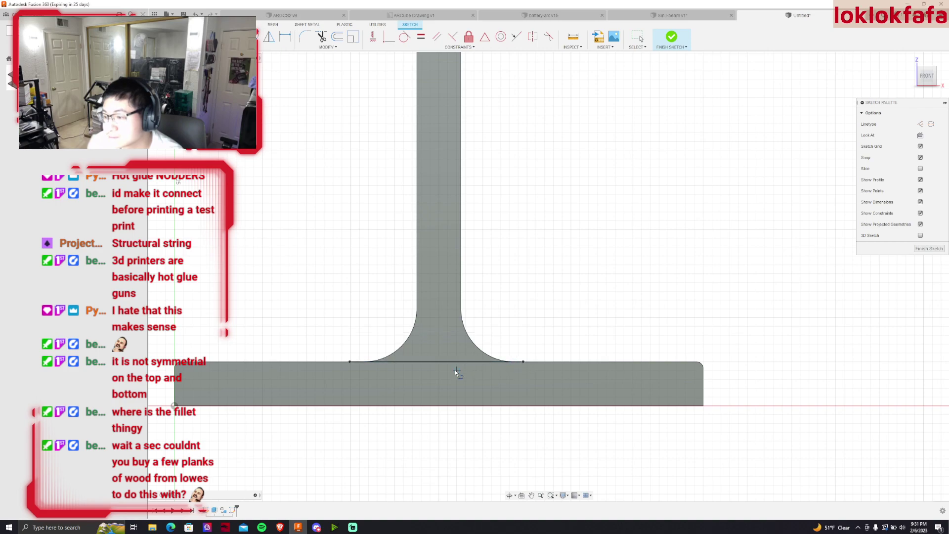
pyautogui.click(438, 405)
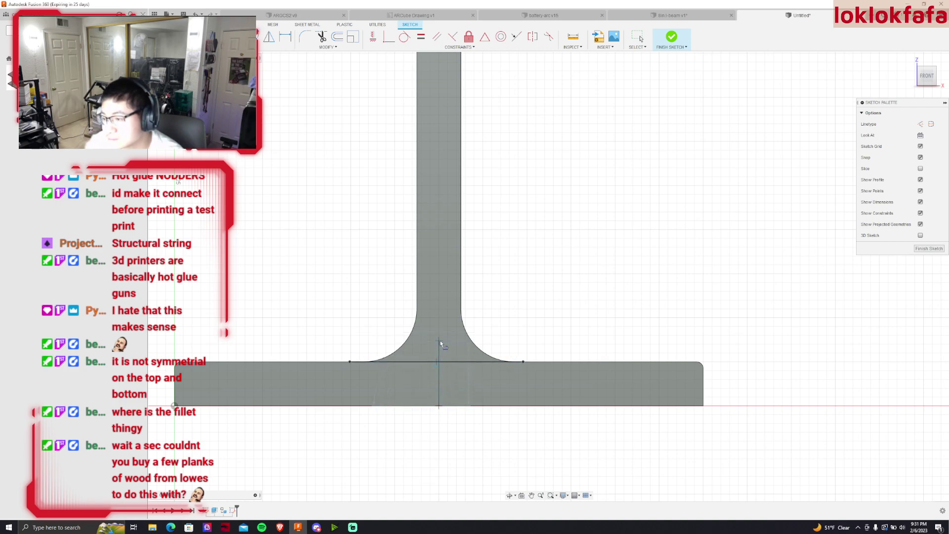
pyautogui.click(439, 341)
pyautogui.press('Escape')
pyautogui.press('c')
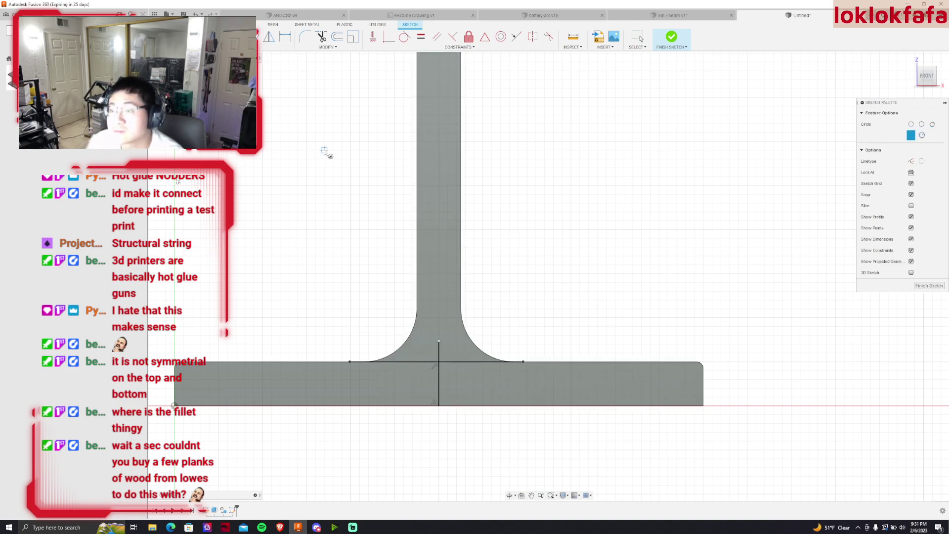
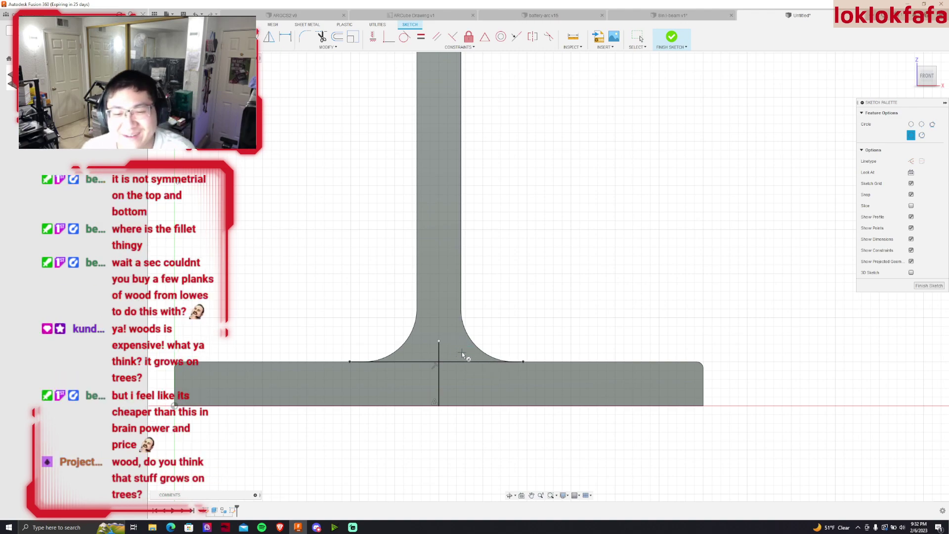
# Sketch a 6 mm circle at the web–bottom flange junction and finish the sketch
pyautogui.click(440, 362)
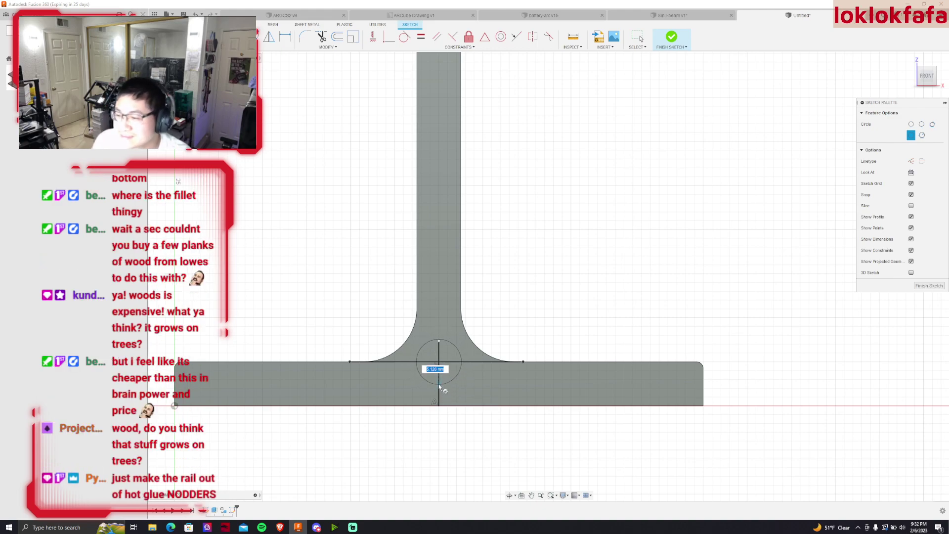
pyautogui.write('4')
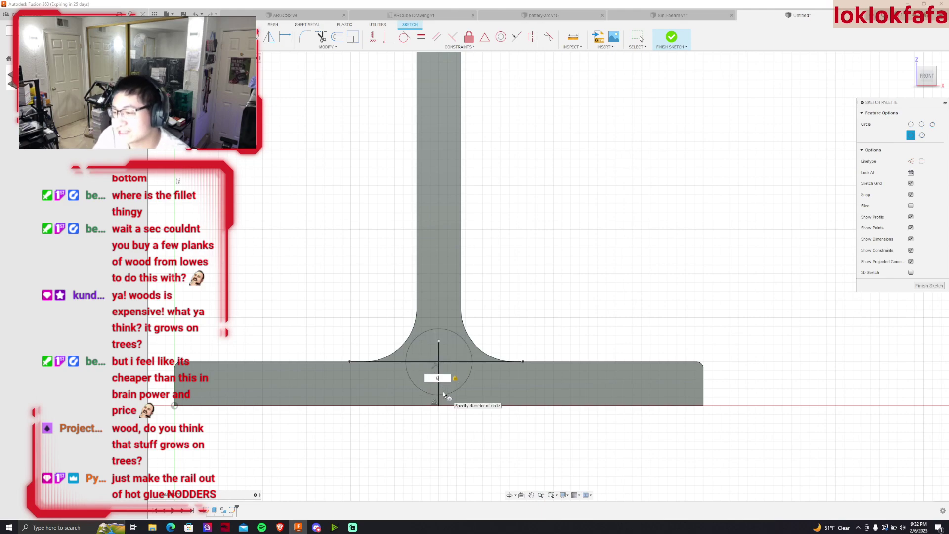
pyautogui.write('6')
pyautogui.press('Return')
pyautogui.press('Escape')
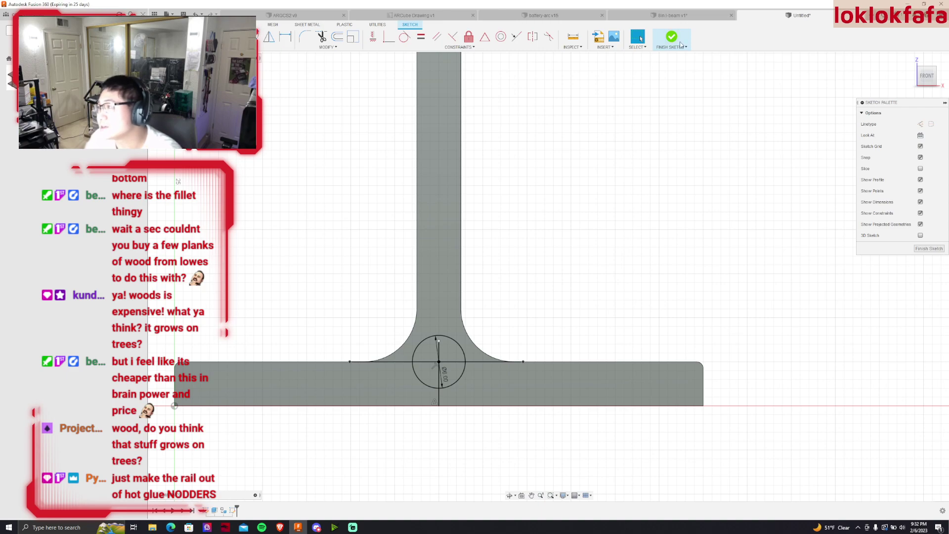
pyautogui.click(680, 43)
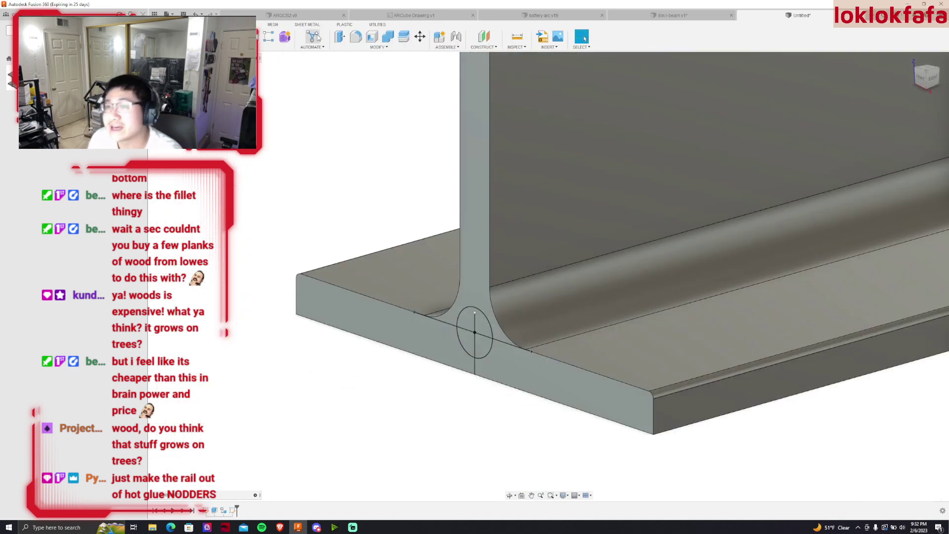
# Extrude the circle -6 mm as a cut to form the hole
pyautogui.press('e')
pyautogui.click(477, 341)
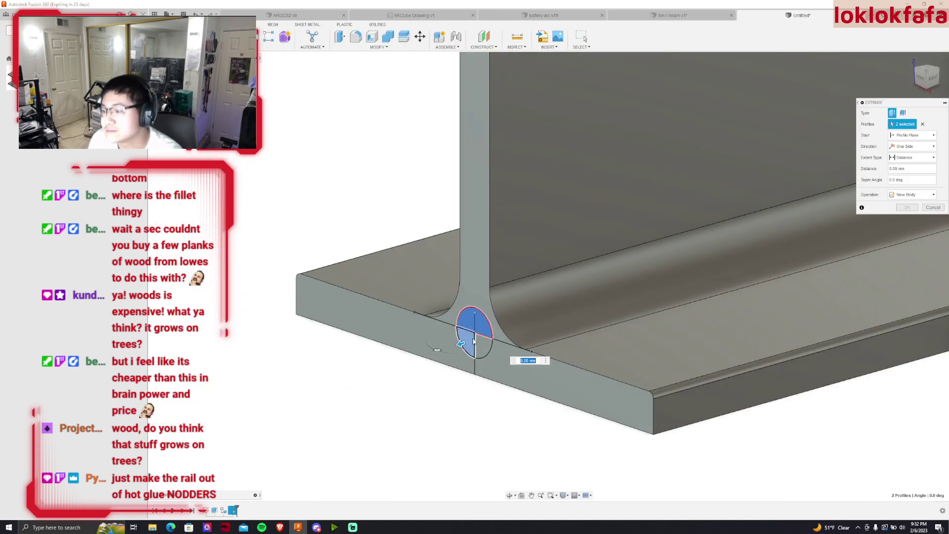
pyautogui.write('-6')
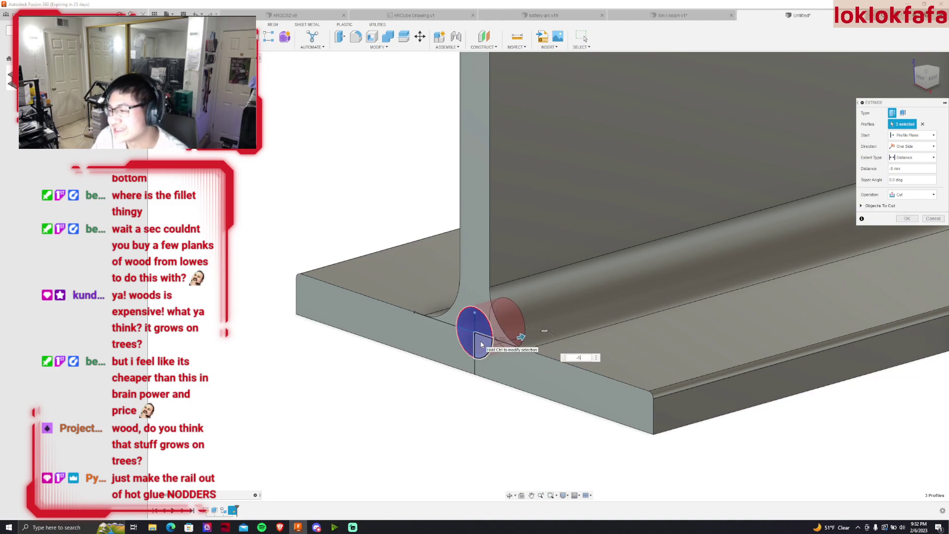
pyautogui.press('Return')
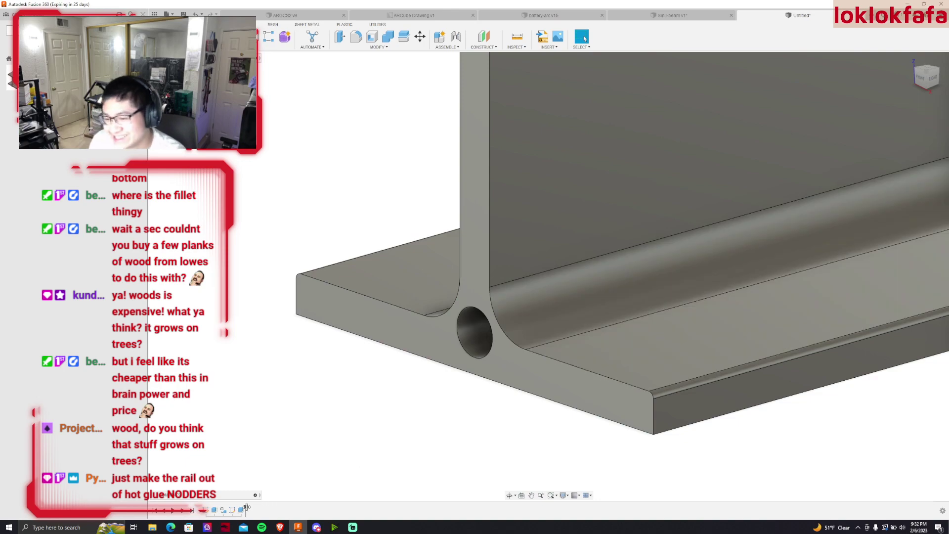
pyautogui.doubleClick(233, 510)
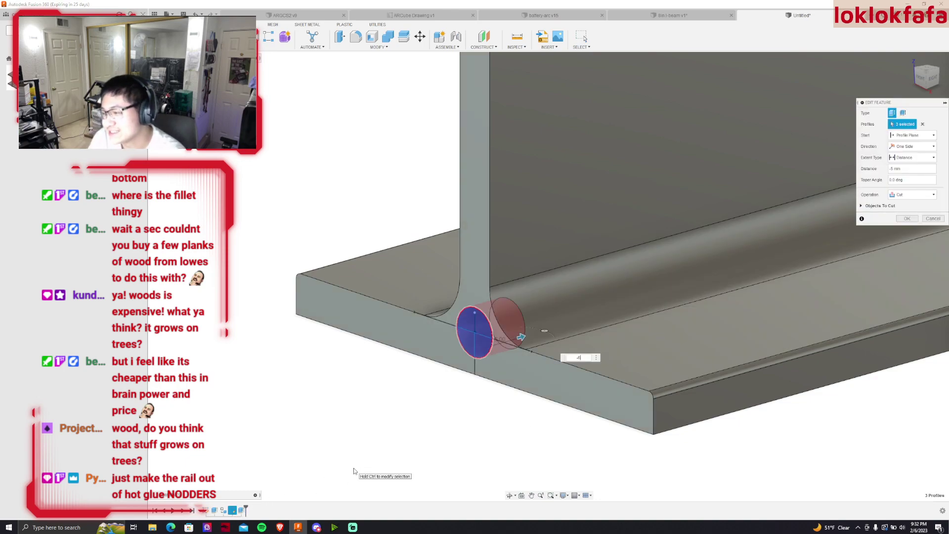
pyautogui.press('Return')
pyautogui.scroll(-3, 348, 435)
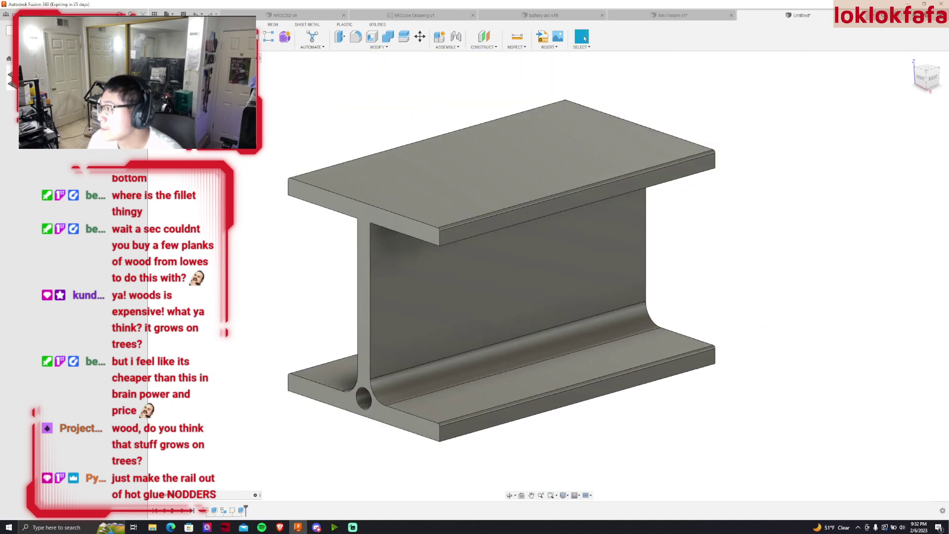
# Start a sketch on the beam's end face and project the fillet hole circle into it
pyautogui.keyDown('shift'); pyautogui.moveTo(546, 271); pyautogui.dragTo(777, 453, button='middle'); pyautogui.keyUp('shift')
pyautogui.click(777, 453)
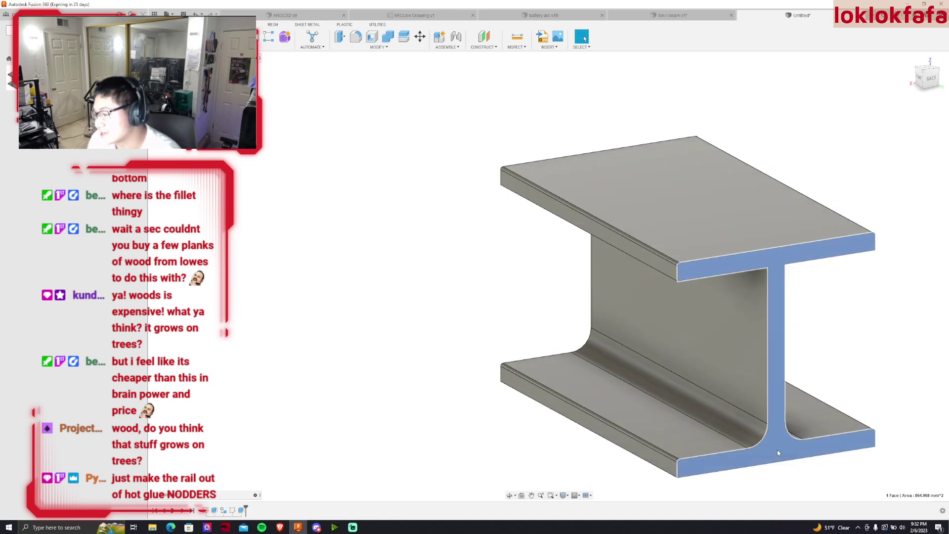
pyautogui.press('p')
pyautogui.keyDown('shift'); pyautogui.moveTo(769, 402); pyautogui.dragTo(549, 276, button='middle'); pyautogui.keyUp('shift')
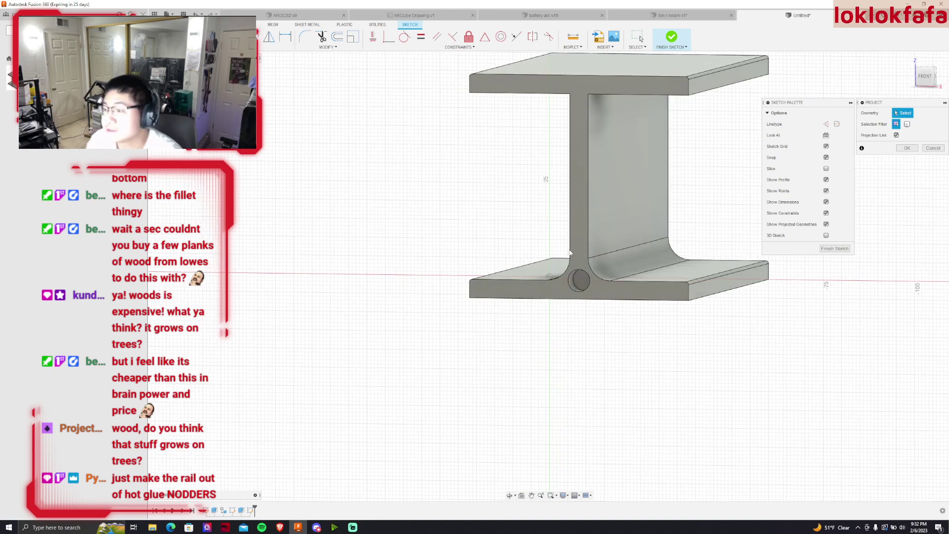
pyautogui.click(580, 281)
pyautogui.press('Return')
pyautogui.keyDown('shift'); pyautogui.moveTo(580, 280); pyautogui.dragTo(896, 79, button='middle'); pyautogui.keyUp('shift')
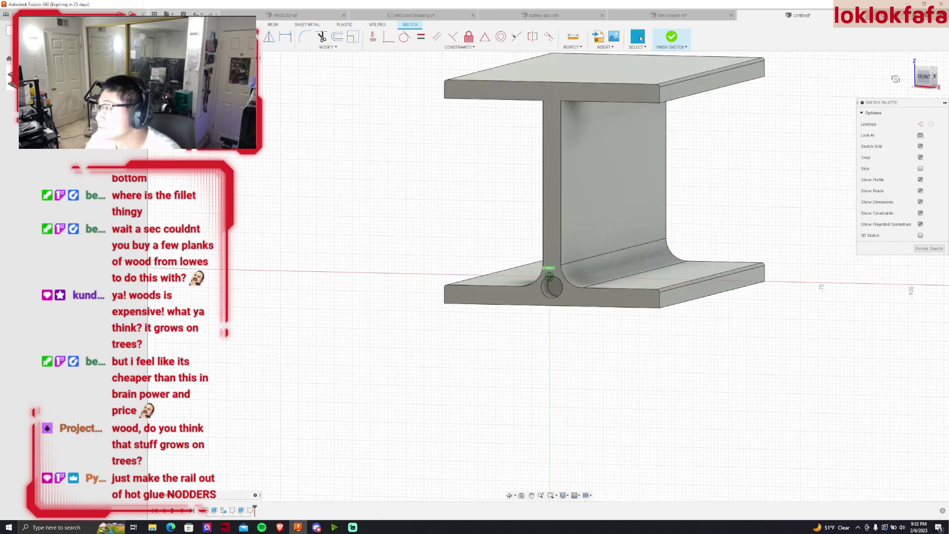
pyautogui.click(923, 77)
# Draw a 5 mm circle centred on the projected hole and finish the sketch
pyautogui.press('c')
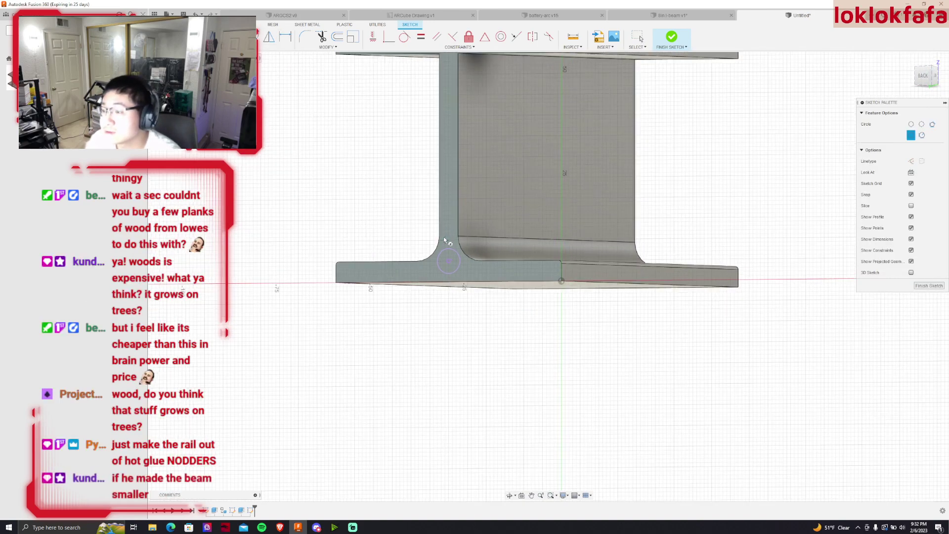
pyautogui.scroll(2, 448, 260)
pyautogui.click(449, 263)
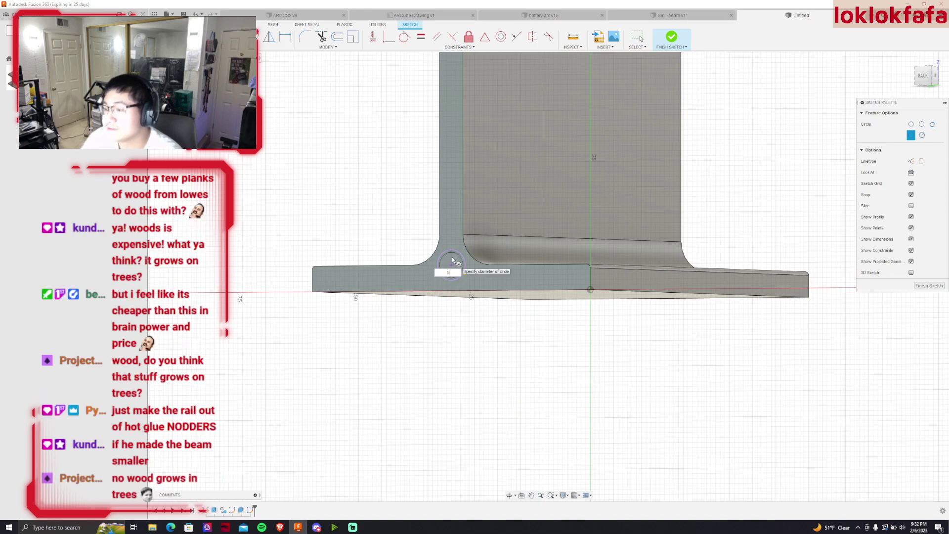
pyautogui.write('5')
pyautogui.press('Return')
pyautogui.press('Escape')
pyautogui.click(672, 40)
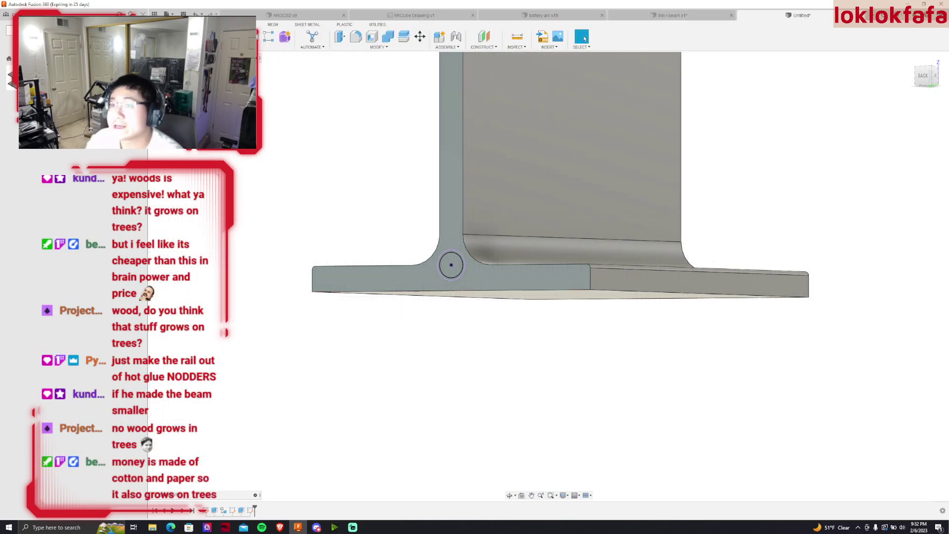
# Extrude the 5 mm circle into a 5 mm new-body cylinder, discarding a trial edit
pyautogui.press('e')
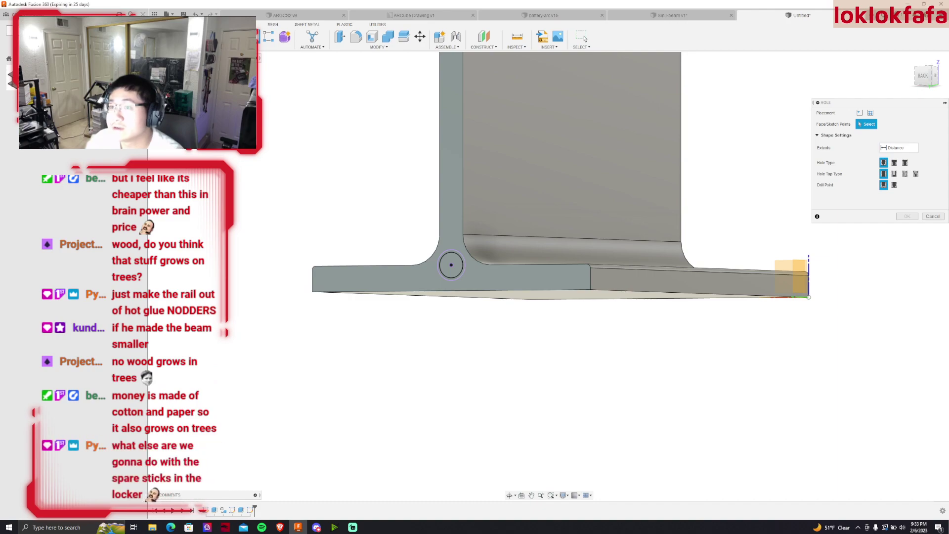
pyautogui.click(450, 266)
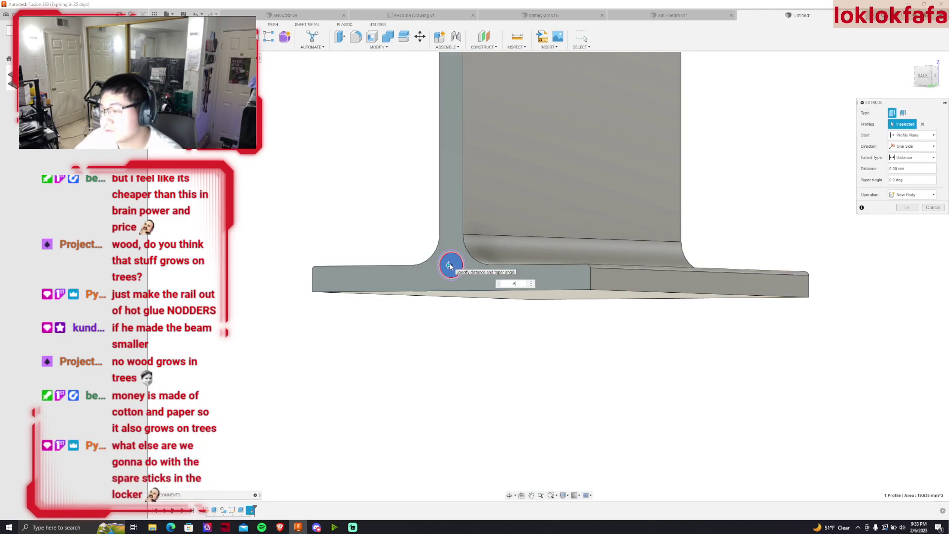
pyautogui.press('Return')
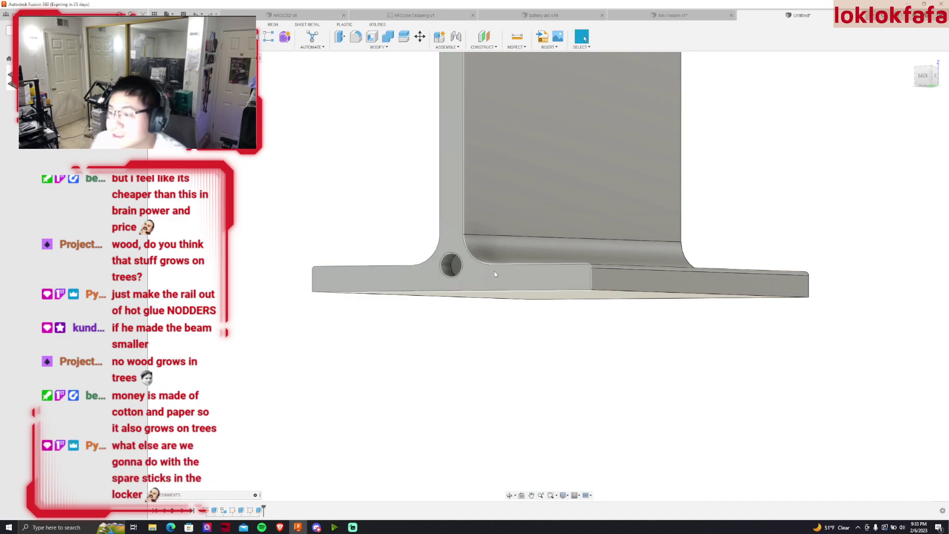
pyautogui.doubleClick(450, 265)
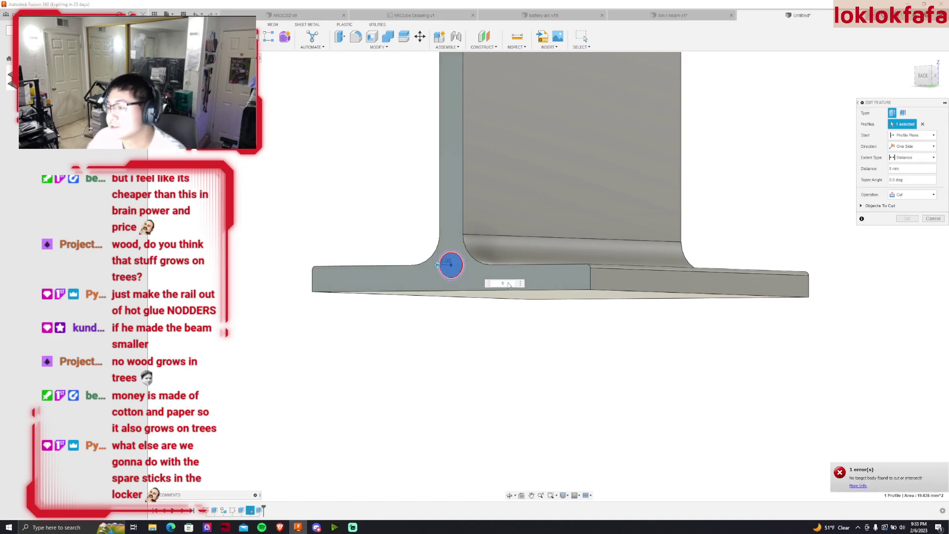
pyautogui.moveTo(437, 265); pyautogui.dragTo(426, 264)
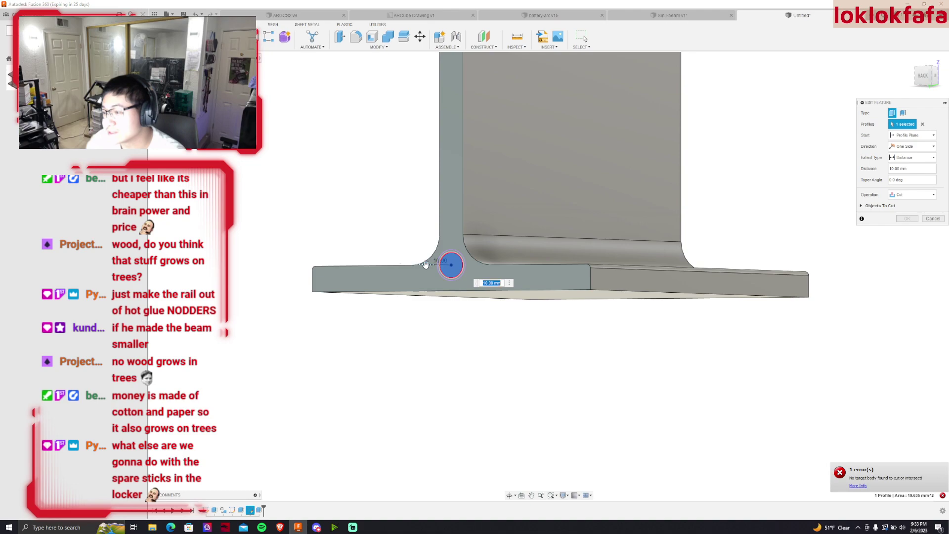
pyautogui.click(926, 219)
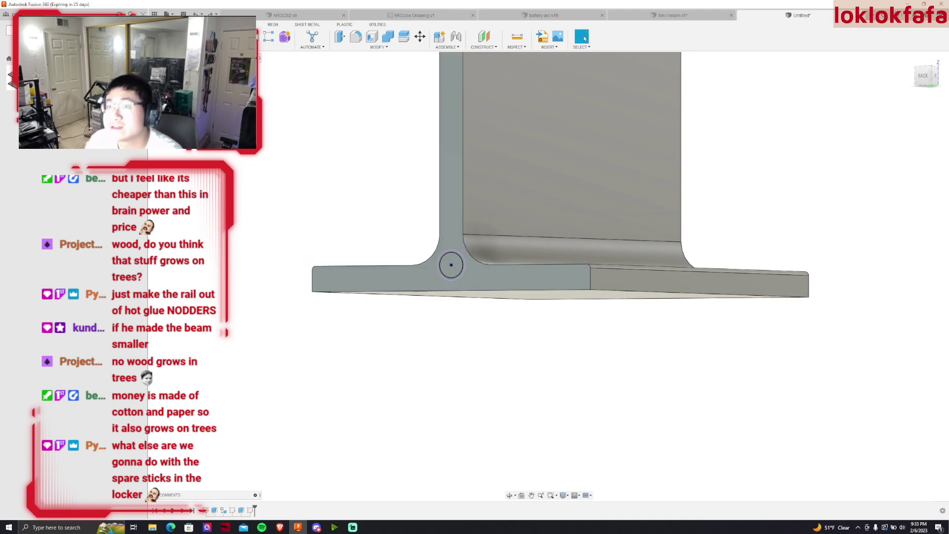
pyautogui.press('e')
pyautogui.click(447, 269)
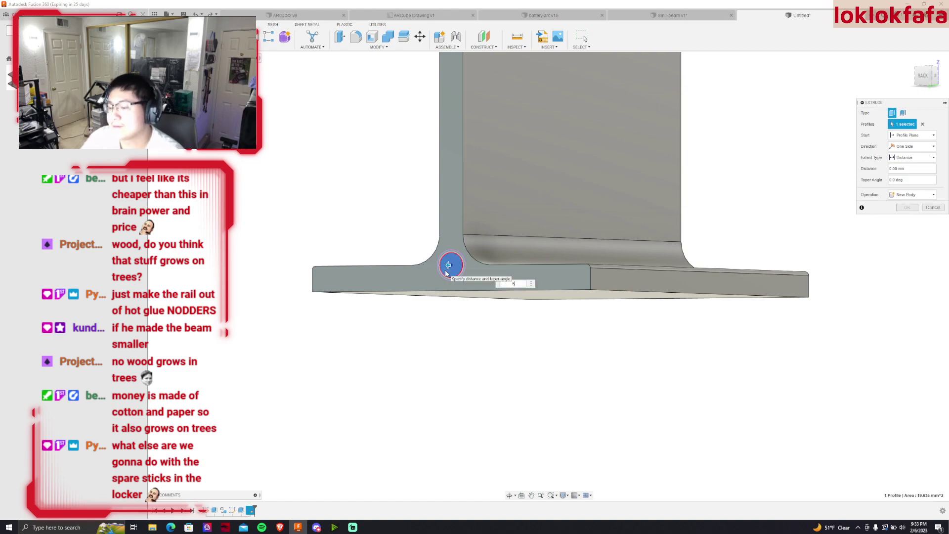
pyautogui.write('5')
pyautogui.press('Return')
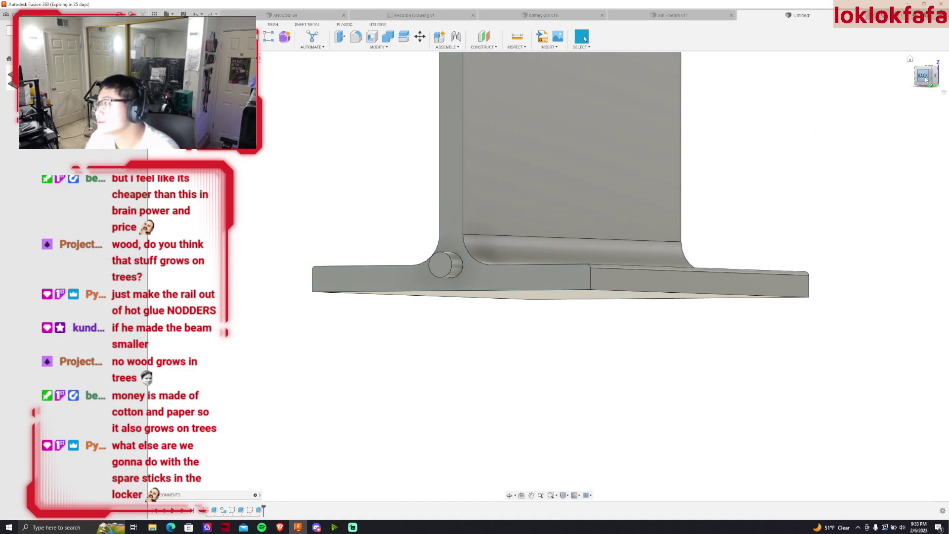
# Orbit and zoom around the beam to inspect the protruding rod
pyautogui.moveTo(926, 79); pyautogui.dragTo(879, 125)
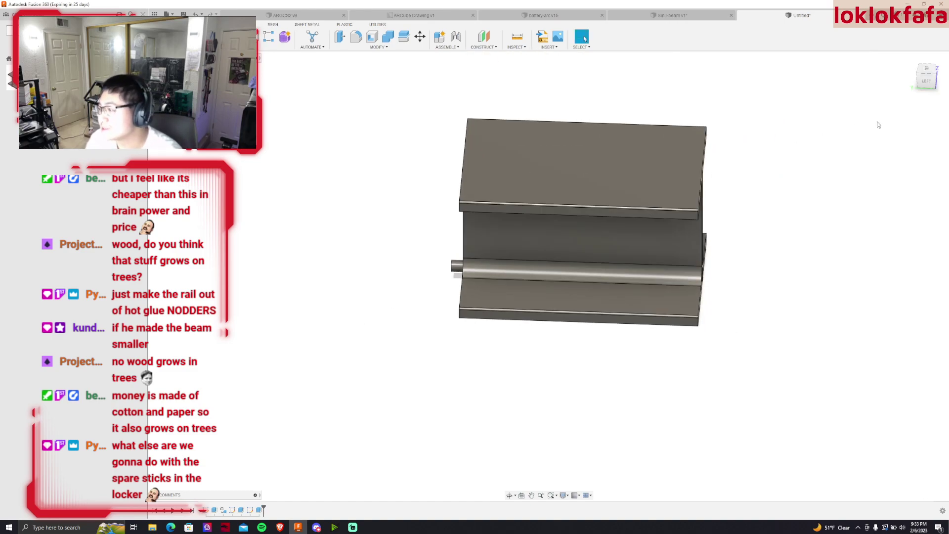
pyautogui.moveTo(549, 276)
pyautogui.keyDown('shift'); pyautogui.mouseDown(button='middle')
pyautogui.moveTo(568, 277)
pyautogui.moveTo(445, 316)
pyautogui.mouseUp(button='middle'); pyautogui.keyUp('shift')
pyautogui.scroll(5, 432, 325)
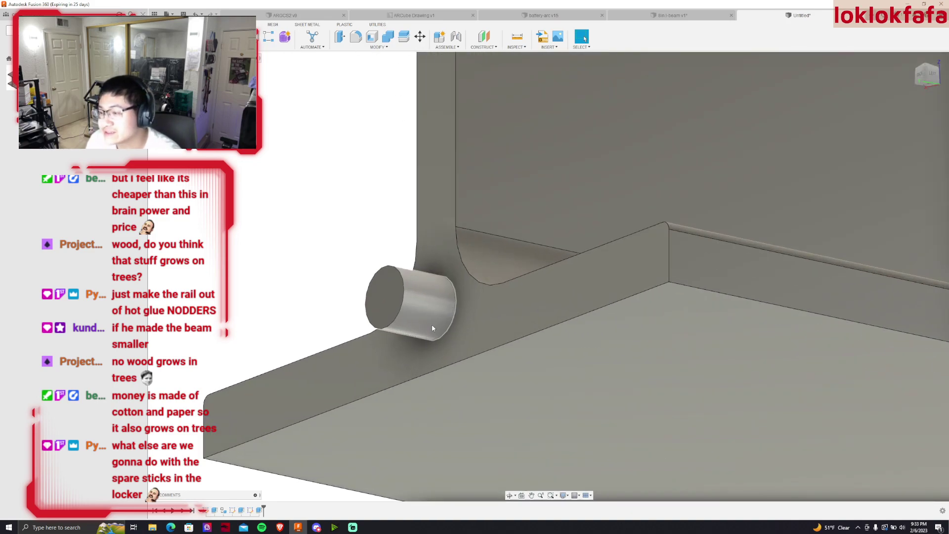
pyautogui.scroll(-6, 431, 324)
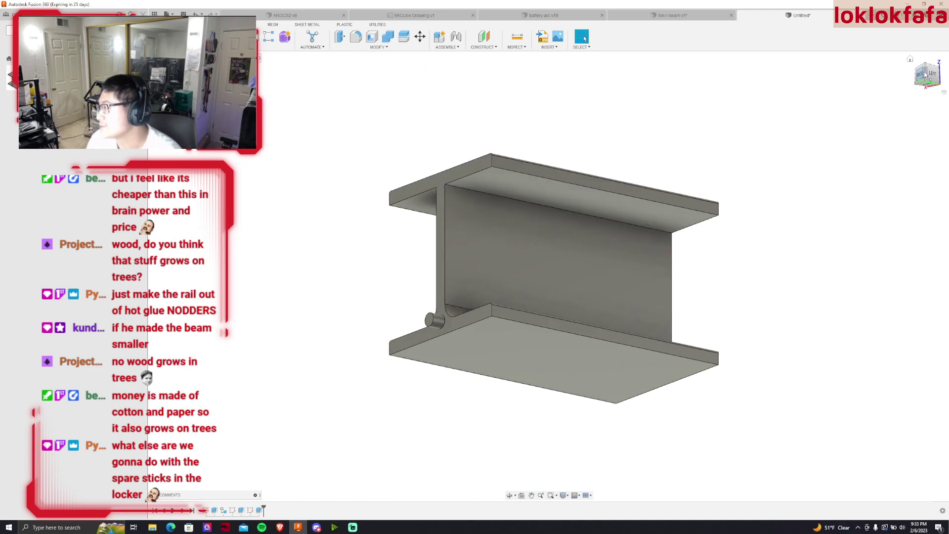
pyautogui.keyDown('shift'); pyautogui.moveTo(432, 324); pyautogui.dragTo(520, 168, button='middle'); pyautogui.keyUp('shift')
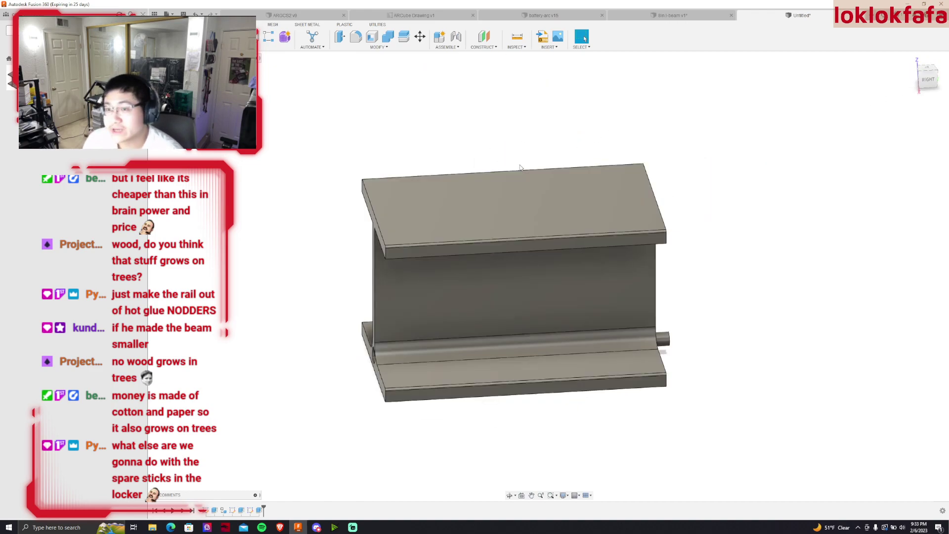
pyautogui.scroll(-3, 380, 197)
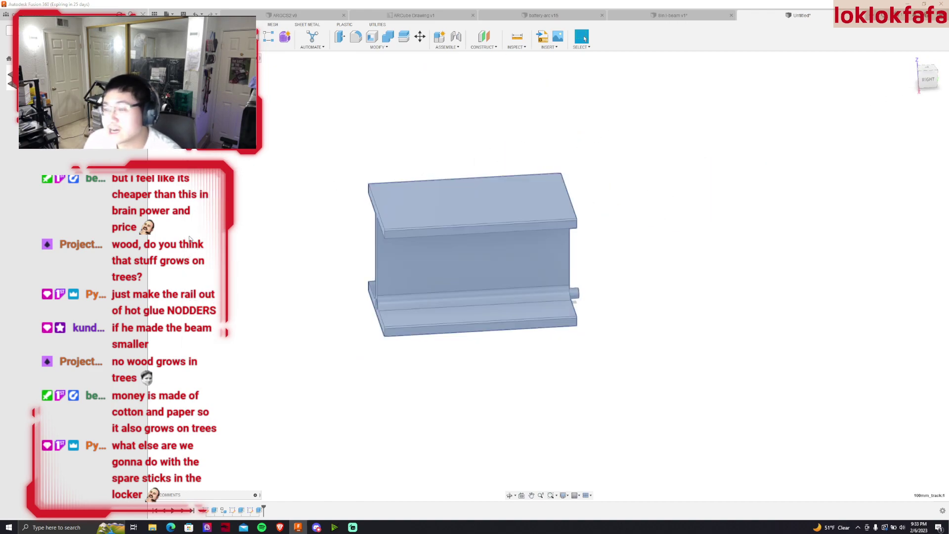
pyautogui.click(914, 231)
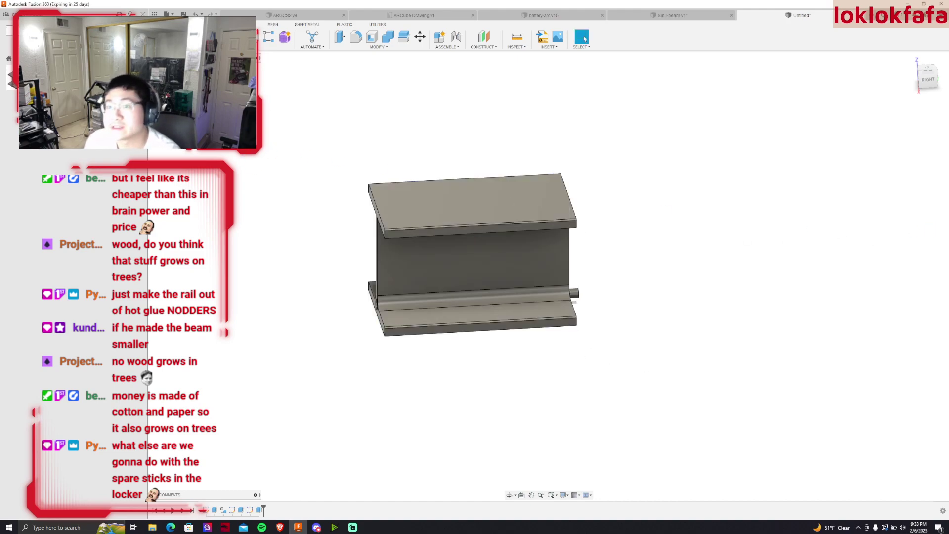
# Copy the I-beam 100 mm along the track
pyautogui.rightClick(197, 111)
pyautogui.press('m')
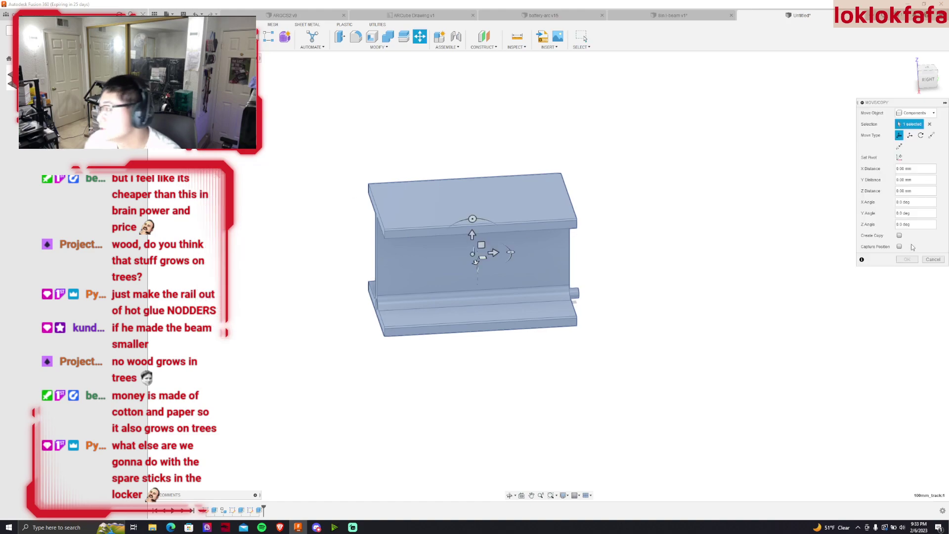
pyautogui.click(899, 236)
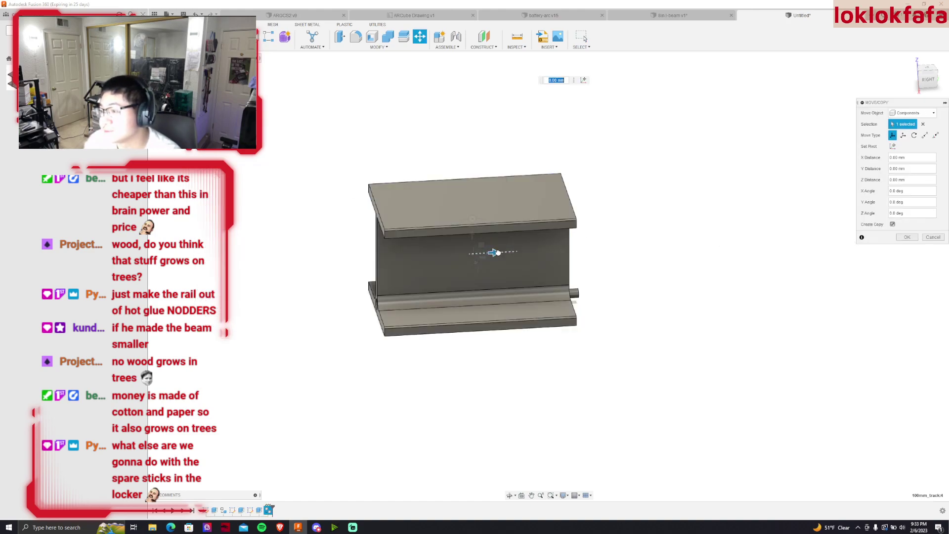
pyautogui.moveTo(492, 253); pyautogui.dragTo(686, 242)
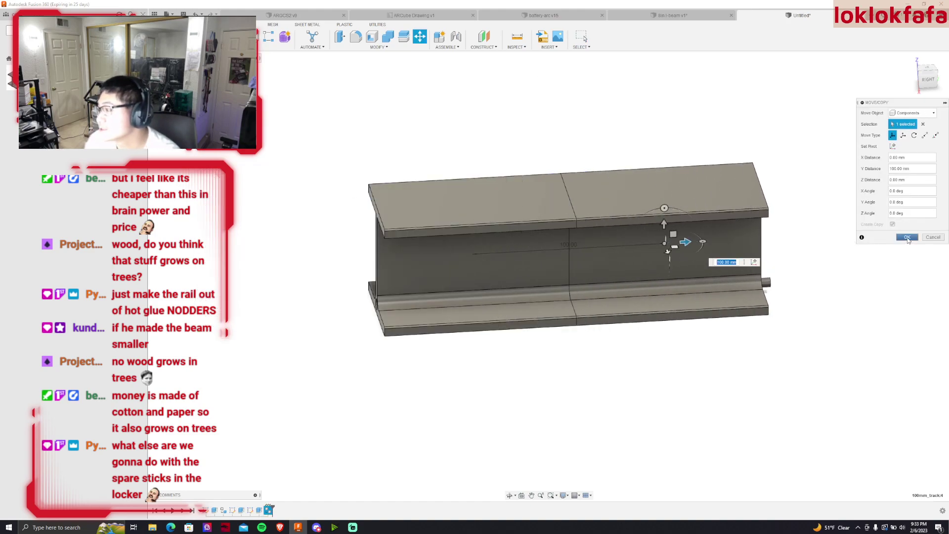
pyautogui.click(908, 238)
# Copy the beam again, placing the third segment 200 mm back on the other side
pyautogui.rightClick(211, 123)
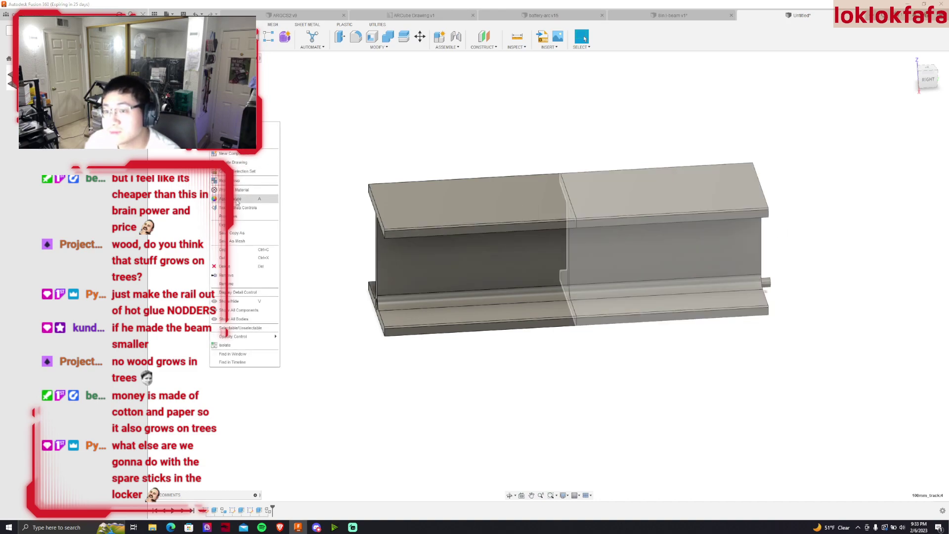
pyautogui.click(270, 139)
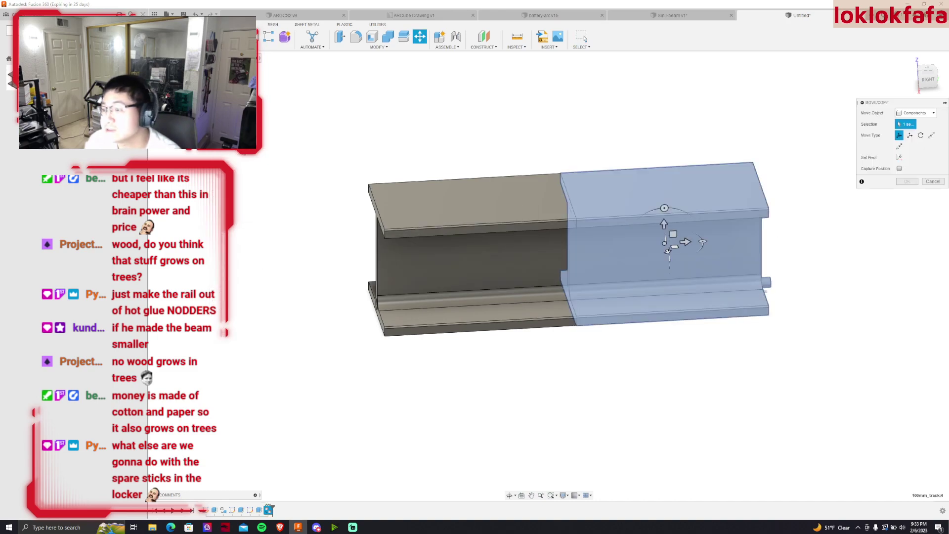
pyautogui.click(899, 236)
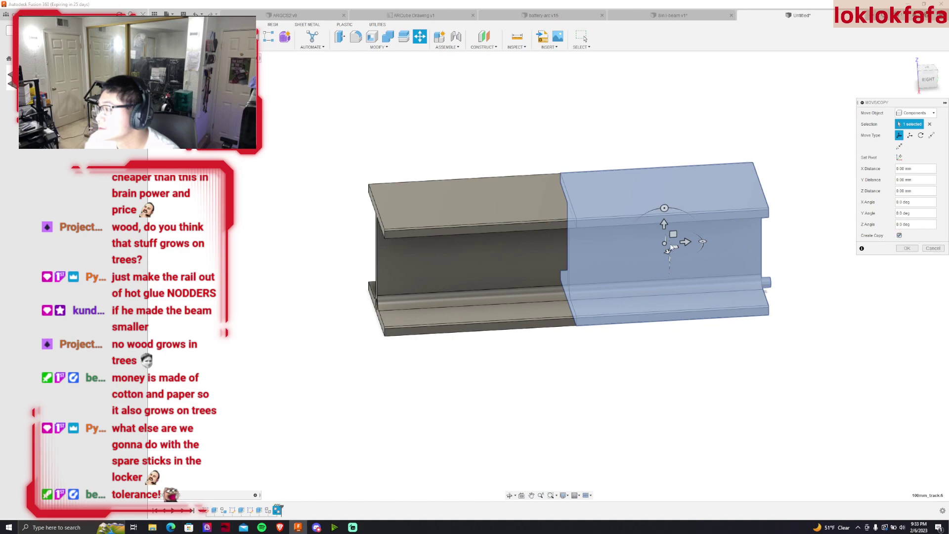
pyautogui.moveTo(689, 242); pyautogui.dragTo(302, 263)
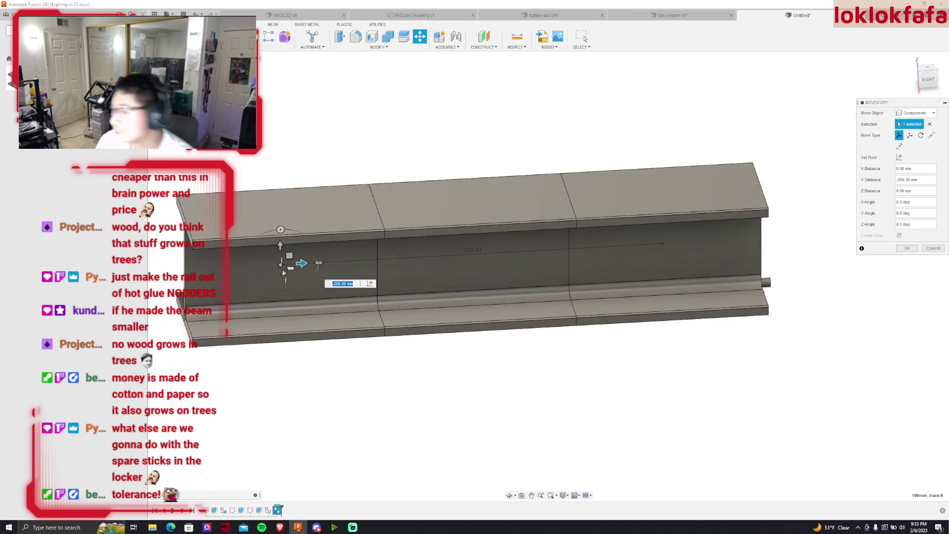
pyautogui.click(899, 240)
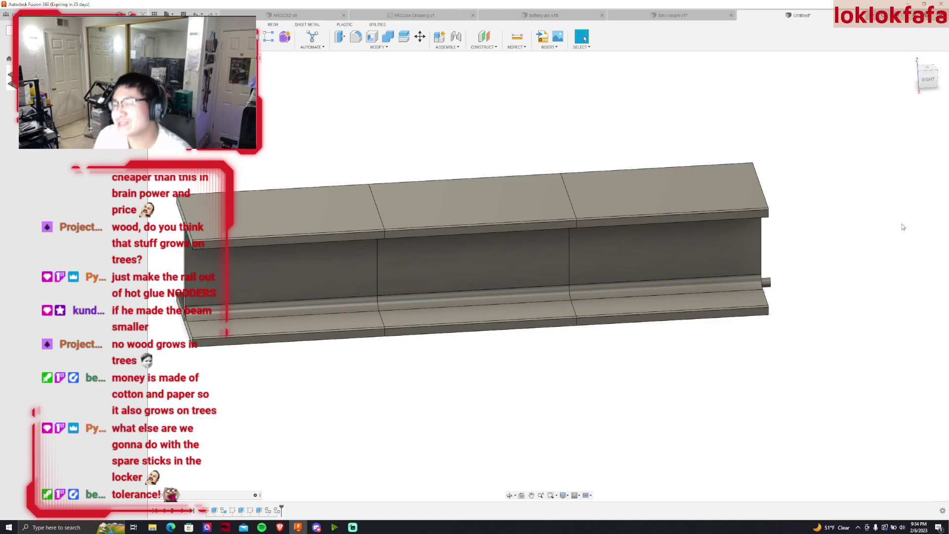
pyautogui.scroll(-2, 902, 227)
pyautogui.keyDown('shift'); pyautogui.moveTo(549, 276); pyautogui.dragTo(618, 277, button='middle'); pyautogui.keyUp('shift')
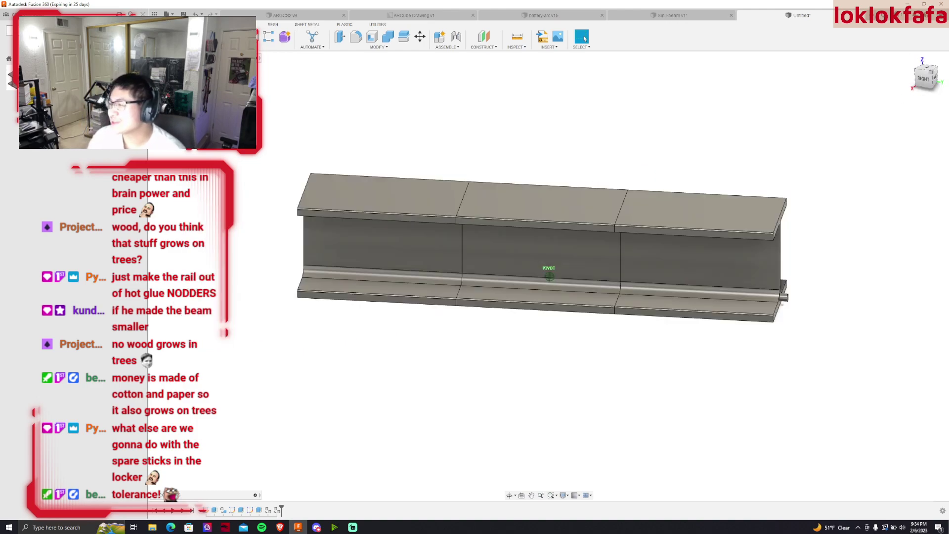
pyautogui.keyDown('shift'); pyautogui.moveTo(548, 276); pyautogui.dragTo(538, 276, button='middle'); pyautogui.keyUp('shift')
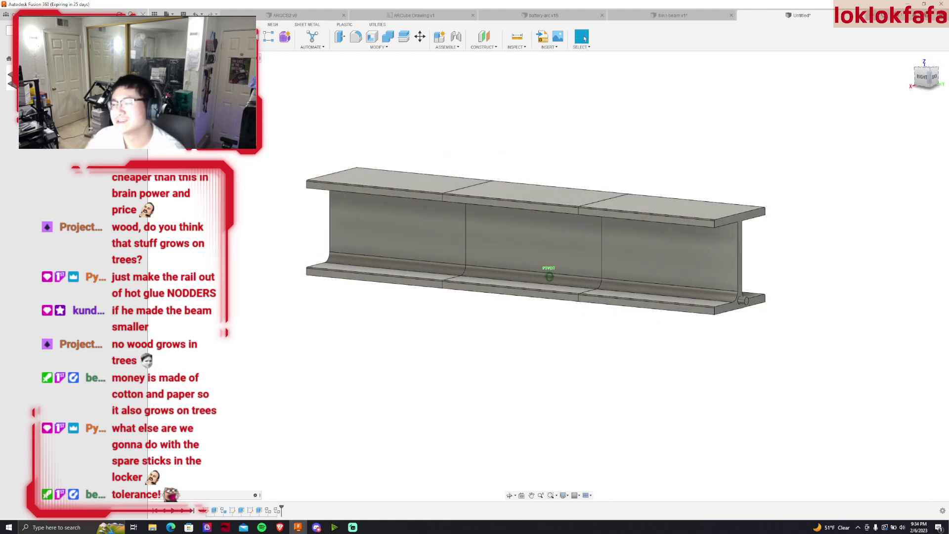
pyautogui.moveTo(549, 275)
pyautogui.keyDown('shift'); pyautogui.mouseDown(button='middle')
pyautogui.moveTo(515, 276)
pyautogui.moveTo(569, 267)
pyautogui.mouseUp(button='middle'); pyautogui.keyUp('shift')
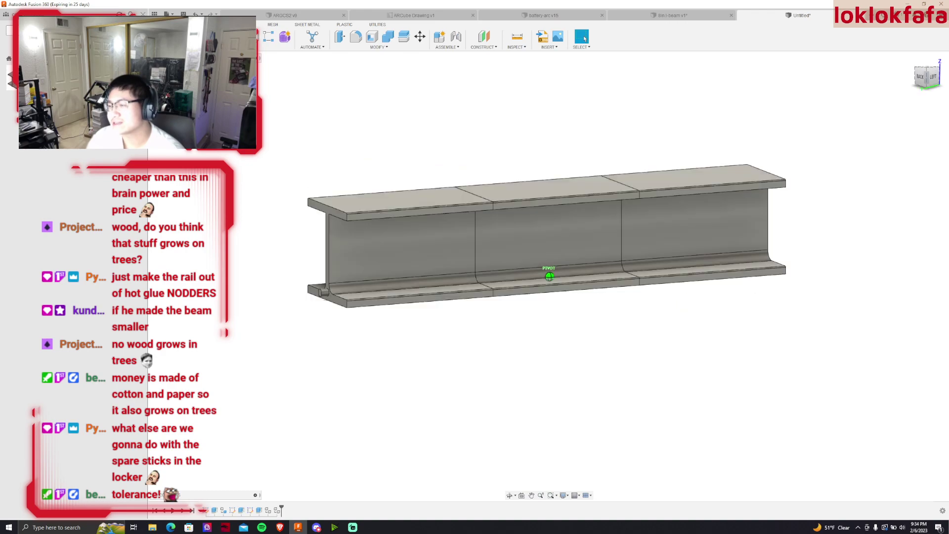
pyautogui.scroll(2, 482, 344)
pyautogui.scroll(3, 483, 344)
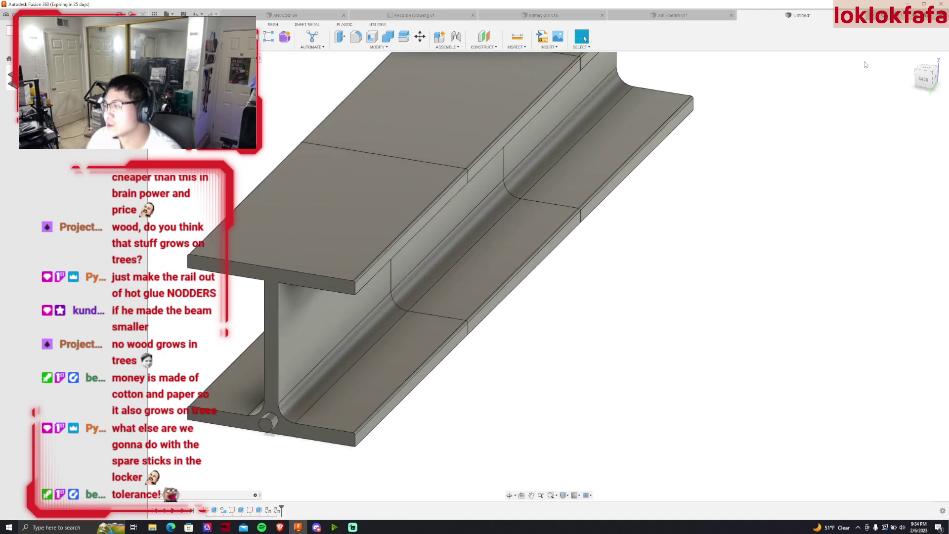
pyautogui.scroll(-3, 820, 140)
pyautogui.keyDown('shift'); pyautogui.moveTo(751, 143); pyautogui.dragTo(716, 155, button='middle'); pyautogui.keyUp('shift')
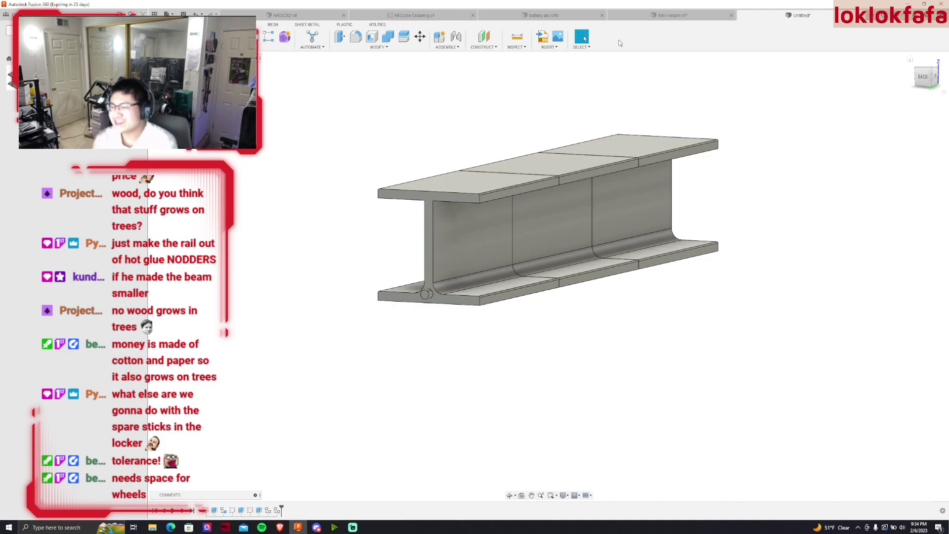
pyautogui.moveTo(550, 276)
pyautogui.keyDown('shift'); pyautogui.mouseDown(button='middle')
pyautogui.moveTo(618, 277)
pyautogui.moveTo(608, 301)
pyautogui.moveTo(490, 259)
pyautogui.mouseUp(button='middle'); pyautogui.keyUp('shift')
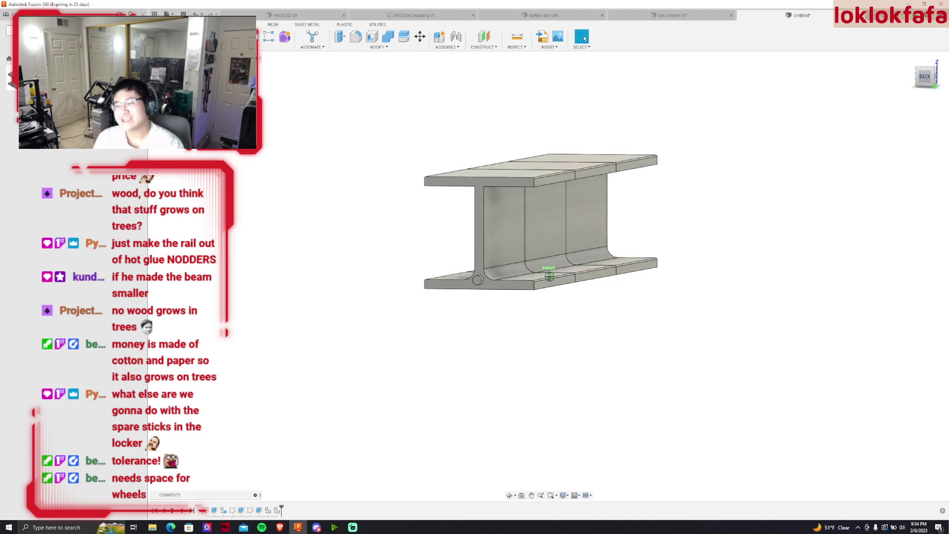
pyautogui.scroll(3, 489, 257)
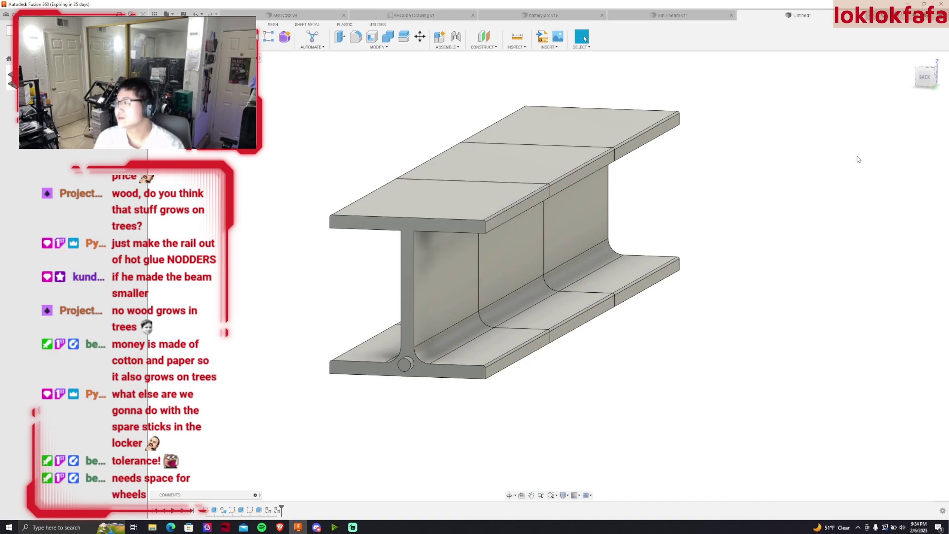
pyautogui.keyDown('shift'); pyautogui.moveTo(546, 275); pyautogui.dragTo(633, 213, button='middle'); pyautogui.keyUp('shift')
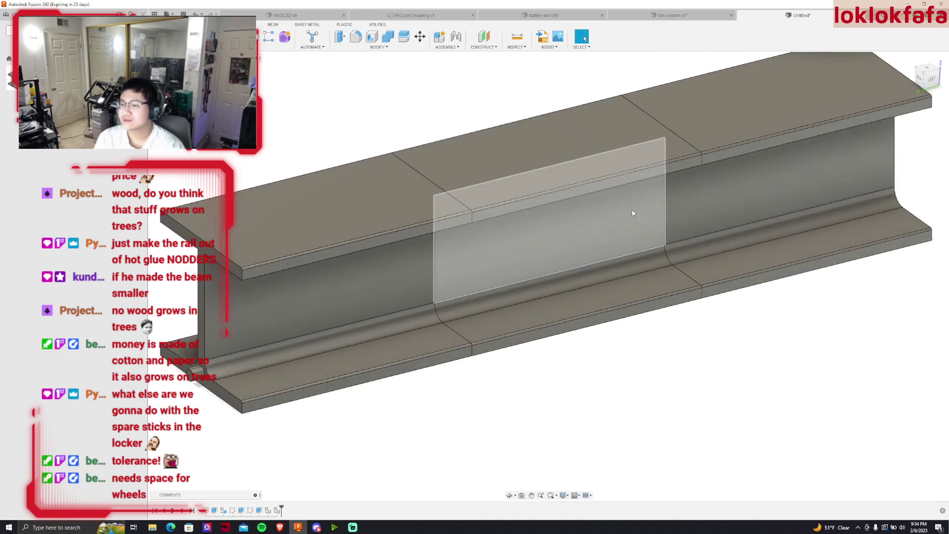
pyautogui.scroll(-5, 472, 295)
pyautogui.scroll(2, 465, 277)
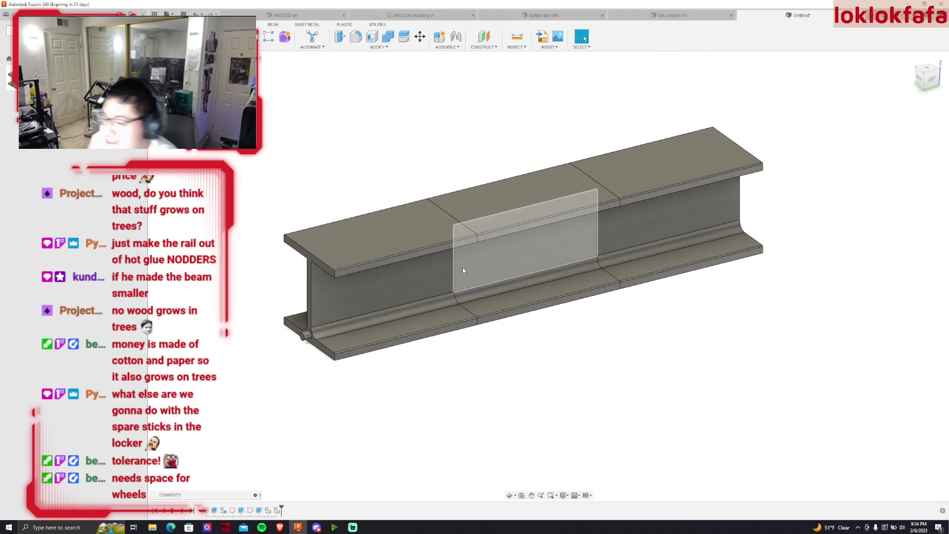
# Start a new sketch on the beam's lower flange face
pyautogui.scroll(2, 488, 200)
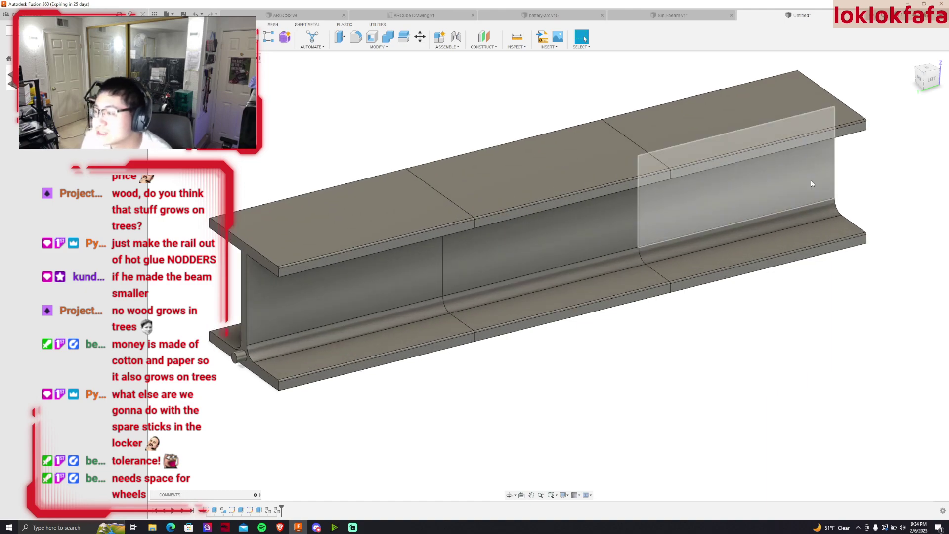
pyautogui.keyDown('shift'); pyautogui.moveTo(547, 275); pyautogui.dragTo(544, 314, button='middle'); pyautogui.keyUp('shift')
pyautogui.click(516, 308)
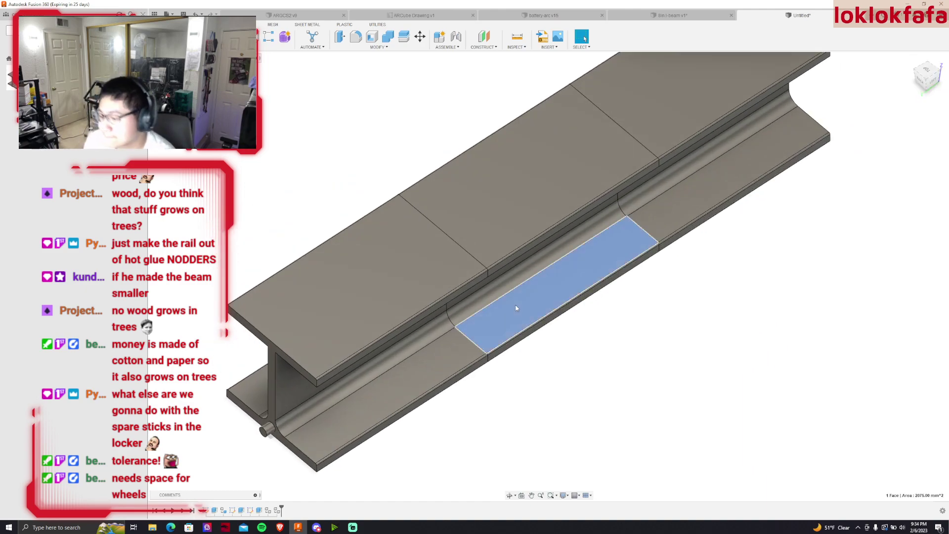
pyautogui.press('p')
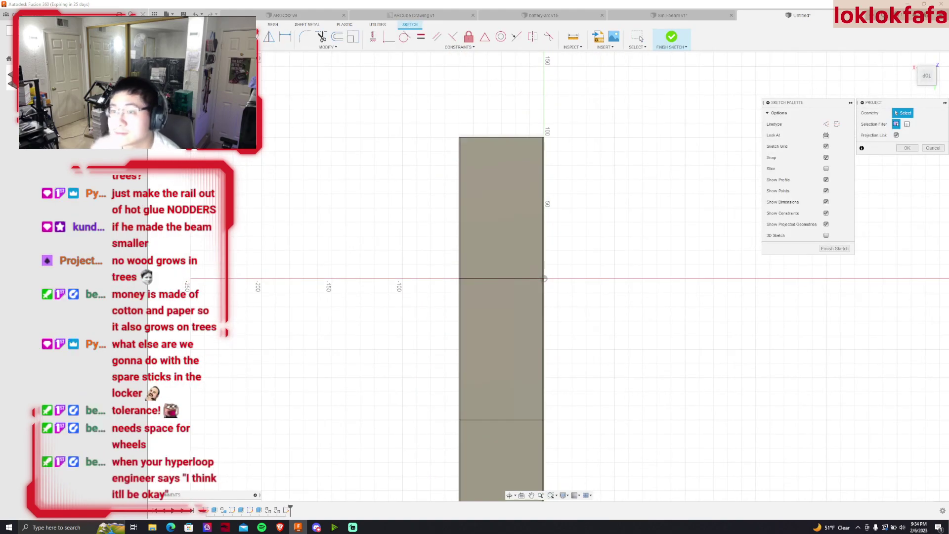
pyautogui.scroll(-1, 609, 170)
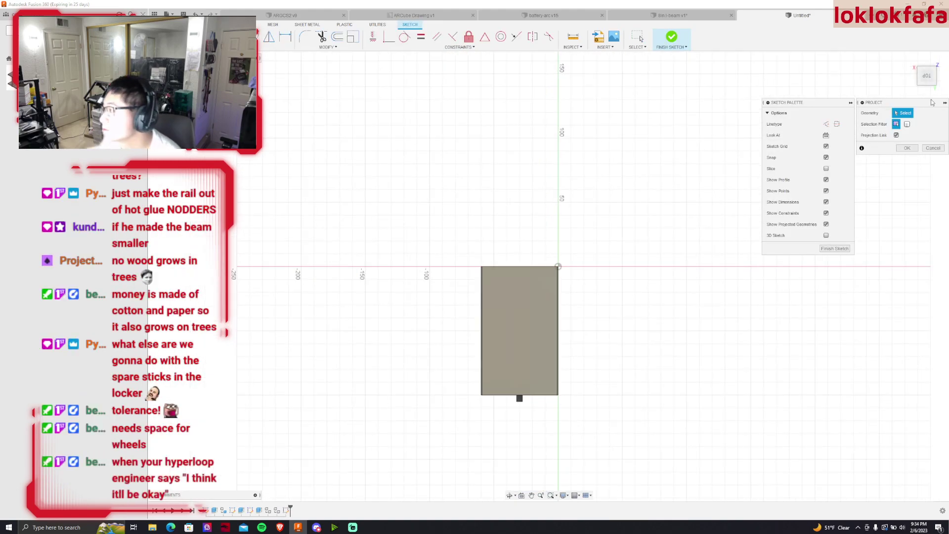
pyautogui.scroll(2, 559, 267)
pyautogui.scroll(-2, 490, 142)
pyautogui.scroll(3, 575, 331)
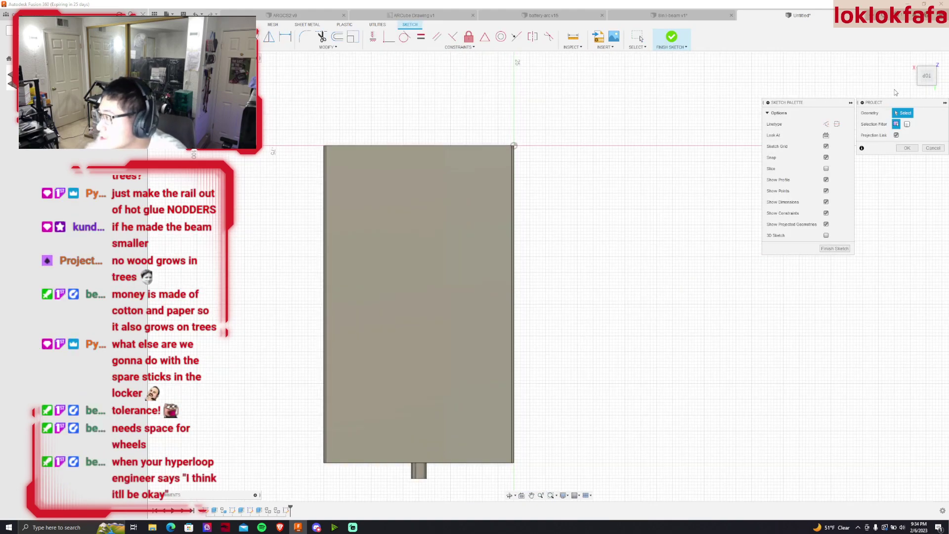
pyautogui.keyDown('shift'); pyautogui.moveTo(550, 276); pyautogui.dragTo(415, 317, button='middle'); pyautogui.keyUp('shift')
# Project the lower flange face and a second flange face into the sketch
pyautogui.click(415, 317)
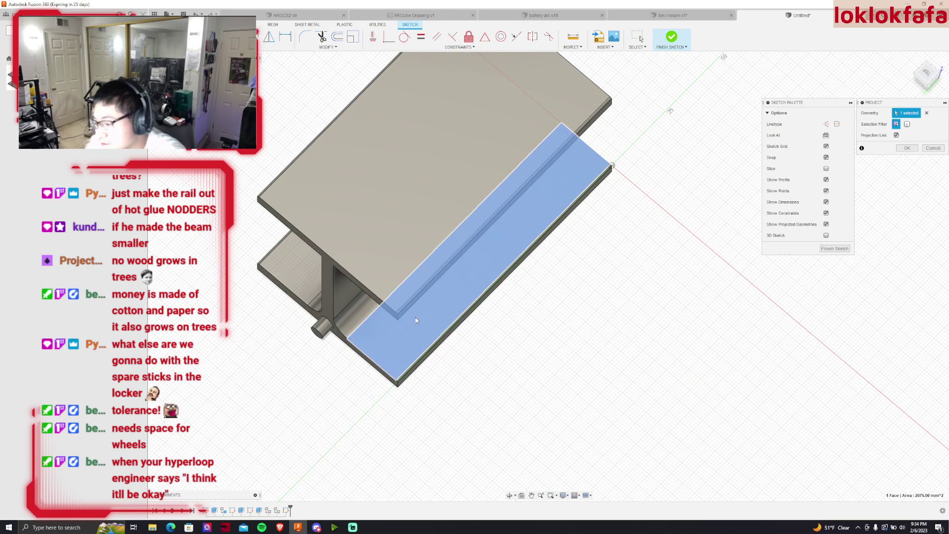
pyautogui.click(390, 178)
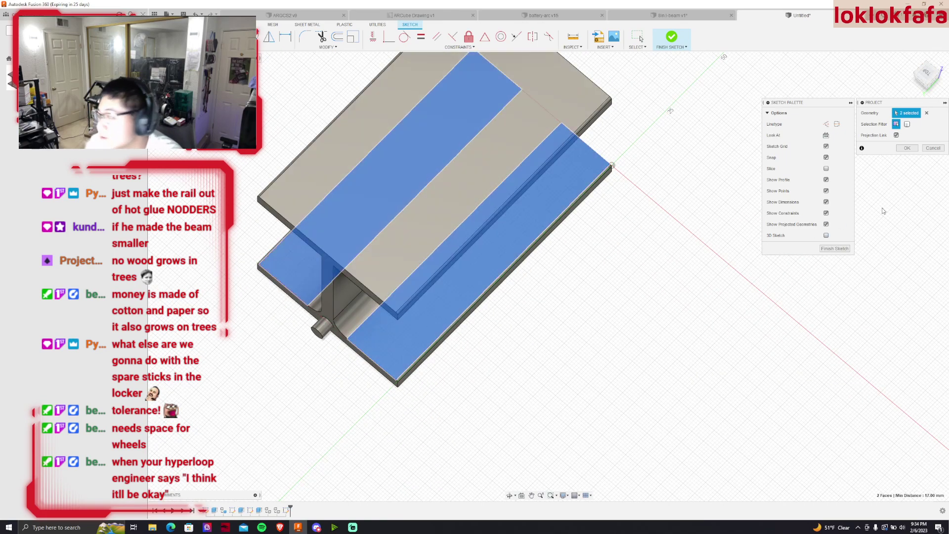
pyautogui.click(906, 147)
pyautogui.scroll(3, 378, 337)
pyautogui.click(378, 337)
pyautogui.scroll(-2, 420, 416)
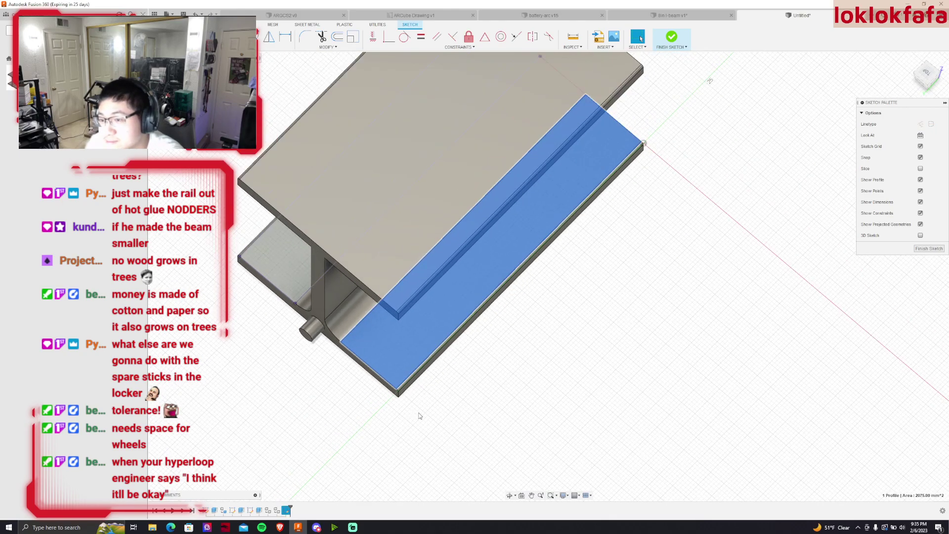
pyautogui.click(419, 416)
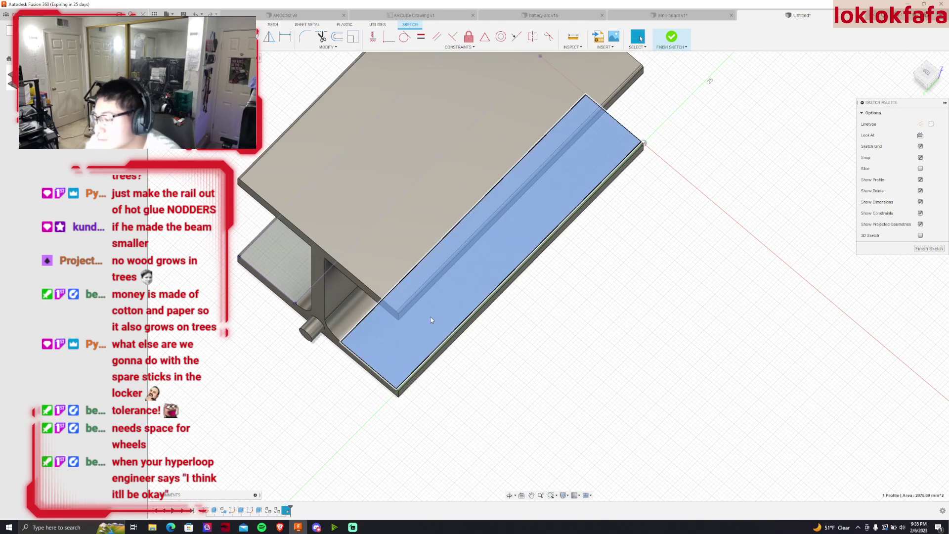
pyautogui.scroll(1, 424, 466)
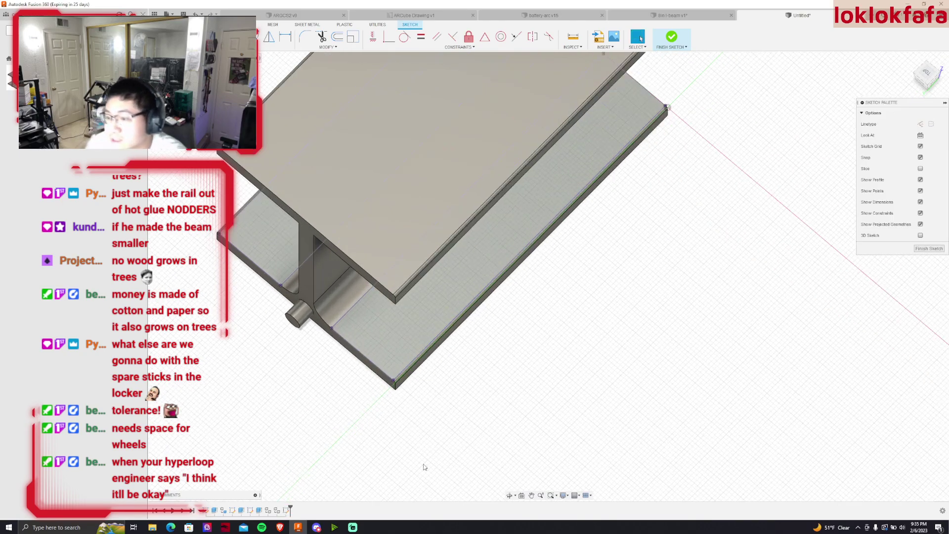
pyautogui.scroll(3, 369, 396)
pyautogui.scroll(-1, 310, 334)
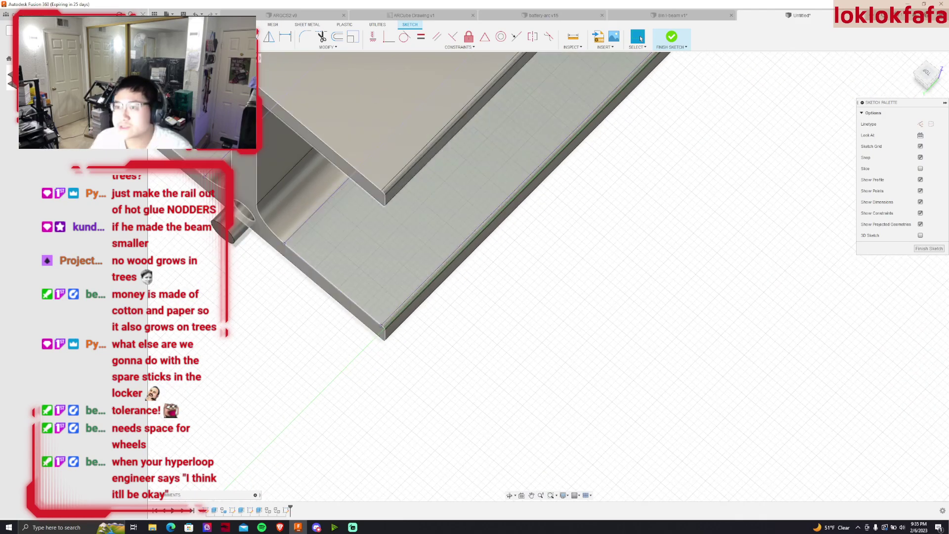
# Draw a 20.75 mm square from the channel edge corner
pyautogui.press('r')
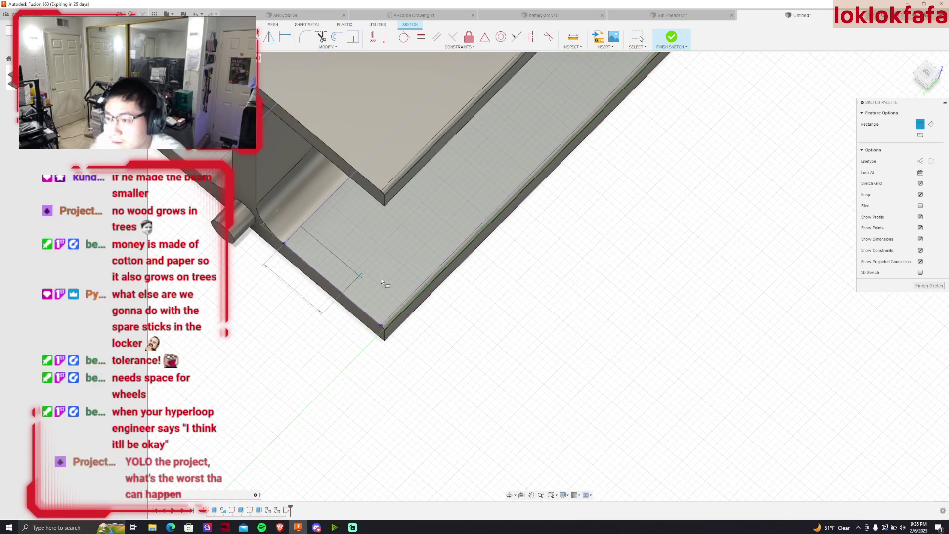
pyautogui.click(286, 247)
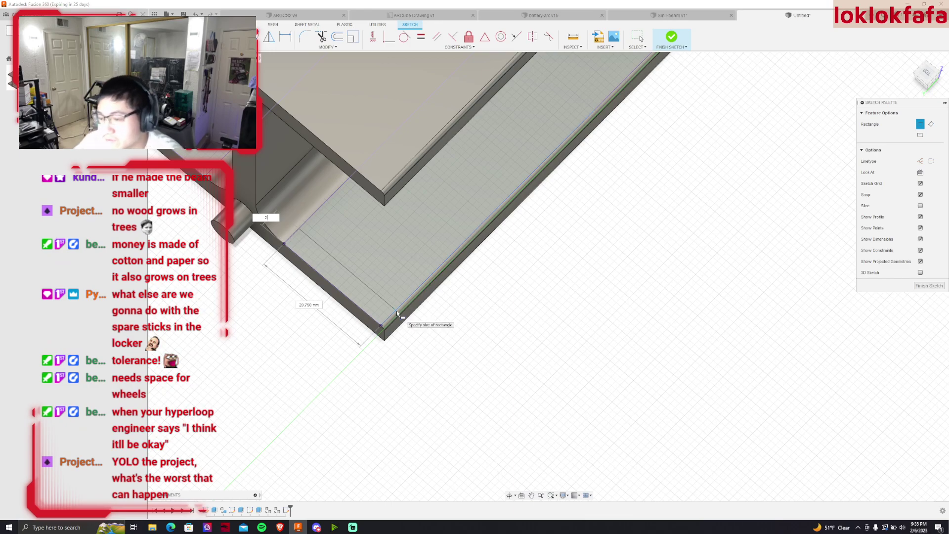
pyautogui.press('Tab')
pyautogui.press('Return')
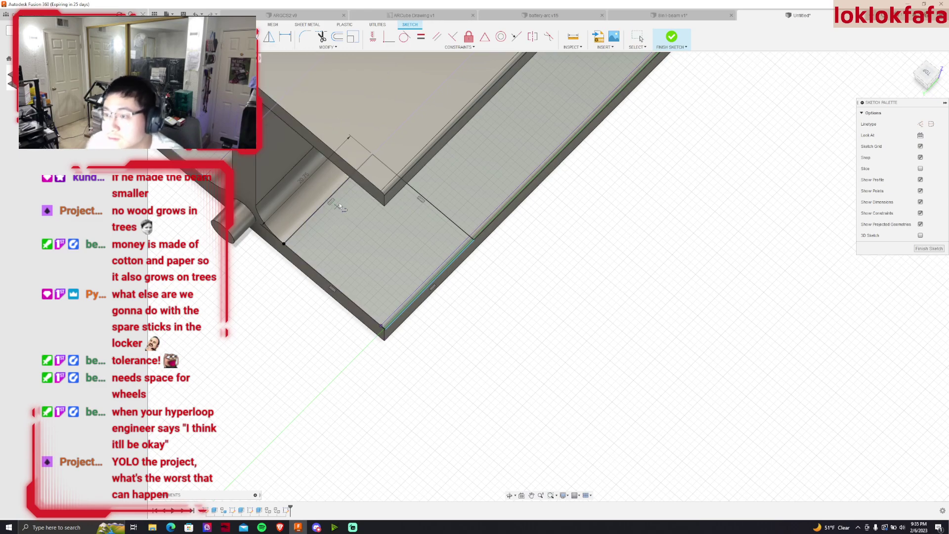
# Draw two dividing lines across the square and delete the stray diagonal
pyautogui.click(425, 280)
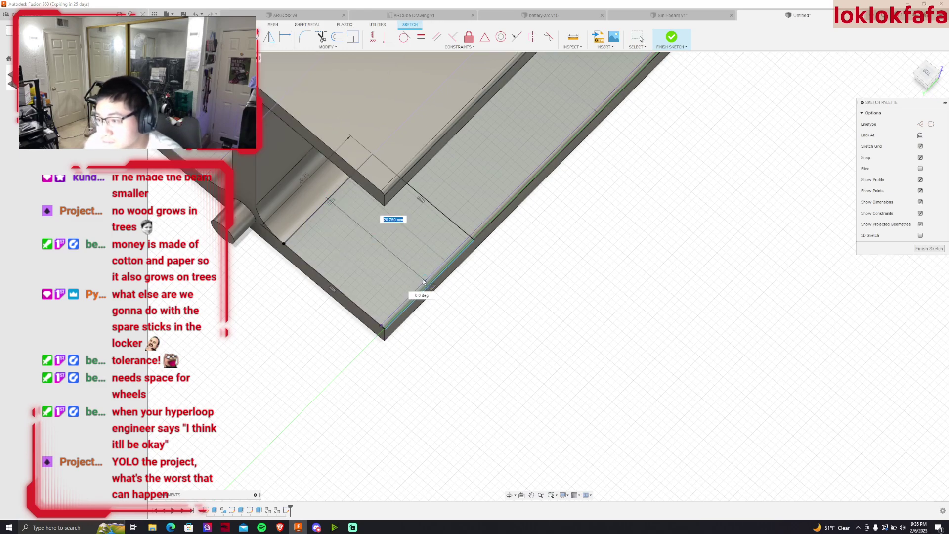
pyautogui.click(424, 199)
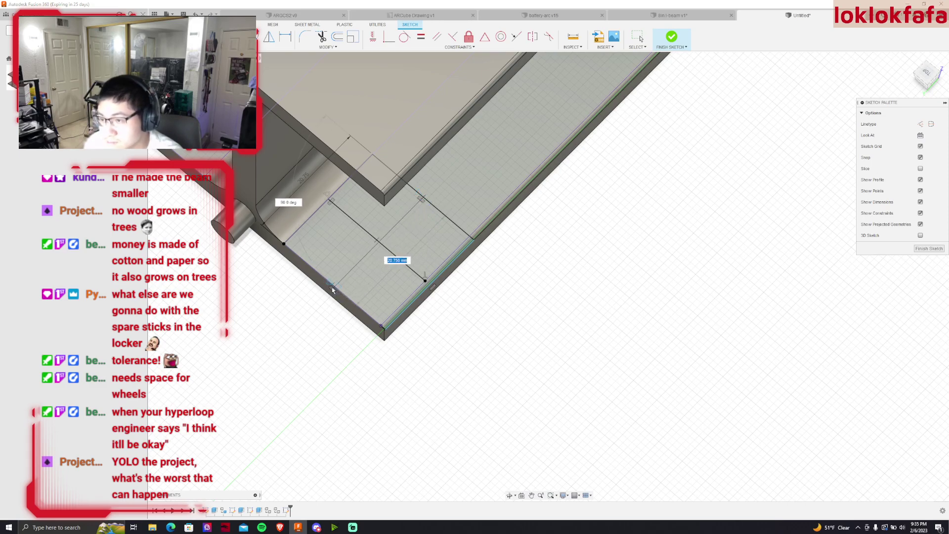
pyautogui.click(332, 290)
pyautogui.scroll(2, 428, 272)
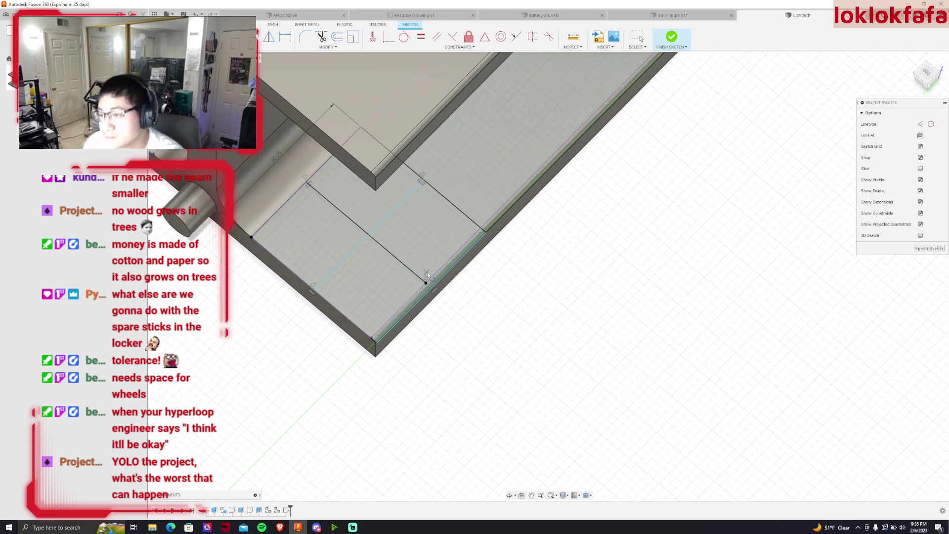
pyautogui.press('Escape')
pyautogui.scroll(2, 552, 254)
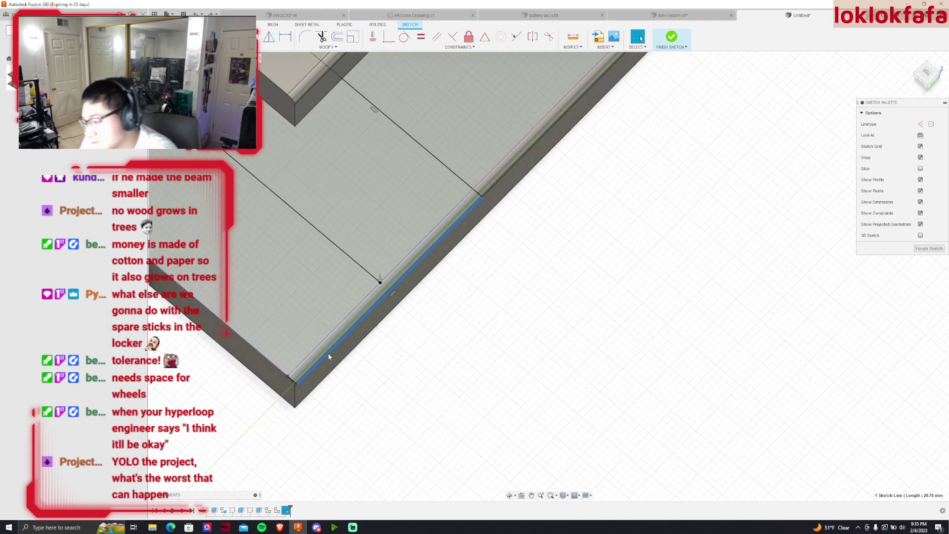
pyautogui.click(475, 196)
pyautogui.press('Delete')
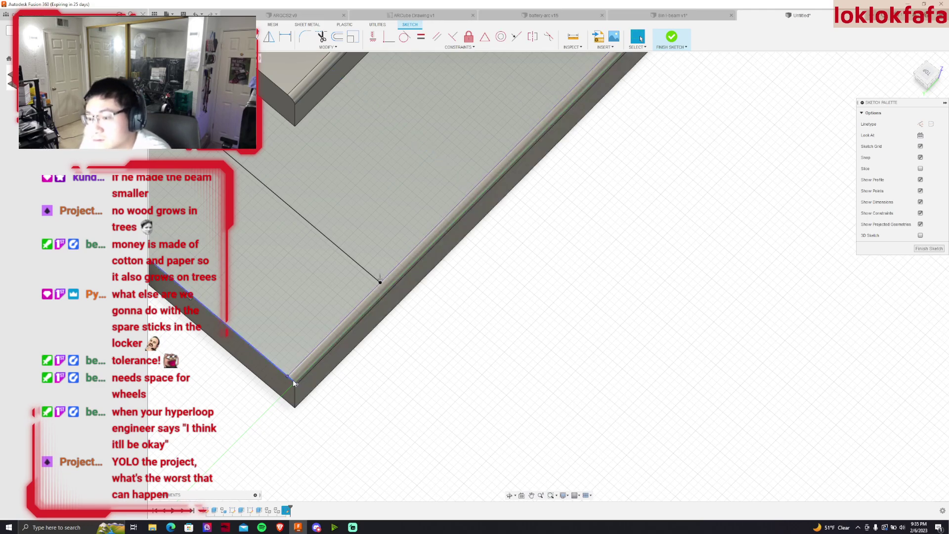
# Add more crossing grid lines spanning the square edge to edge
pyautogui.keyDown('shift'); pyautogui.moveTo(296, 378); pyautogui.dragTo(396, 352, button='middle'); pyautogui.keyUp('shift')
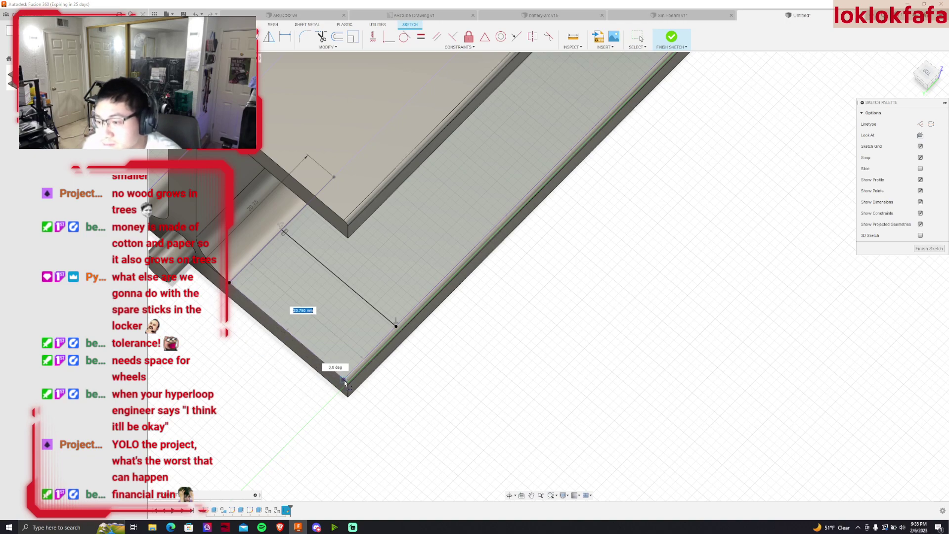
pyautogui.click(332, 177)
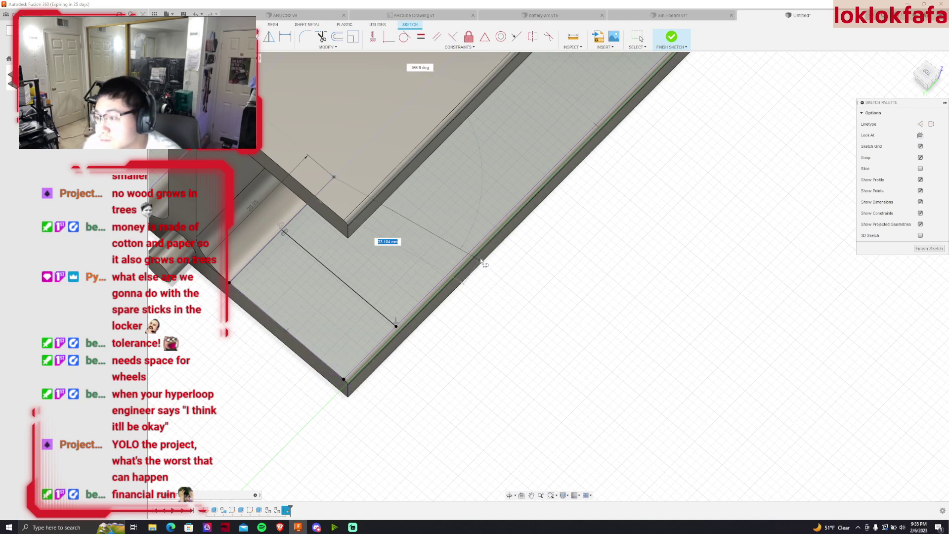
pyautogui.doubleClick(448, 272)
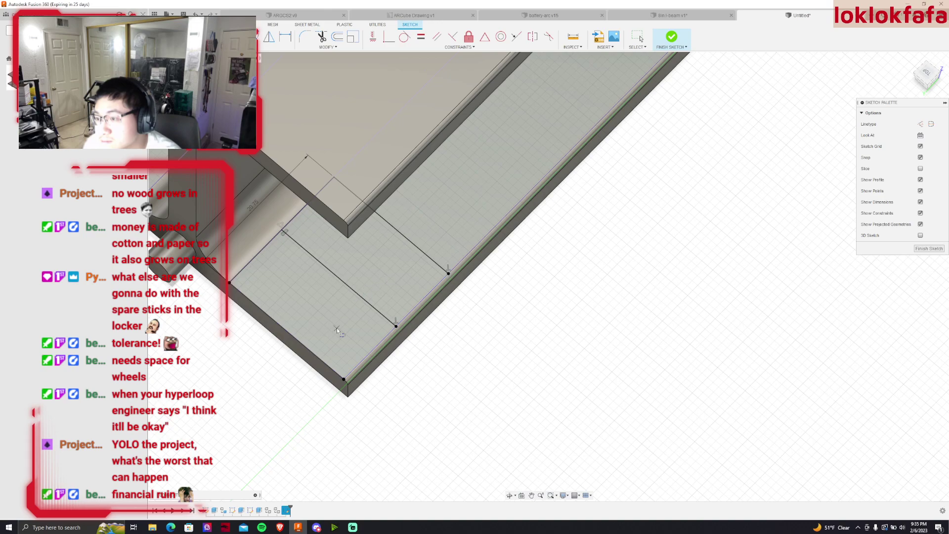
pyautogui.click(286, 327)
pyautogui.doubleClick(390, 220)
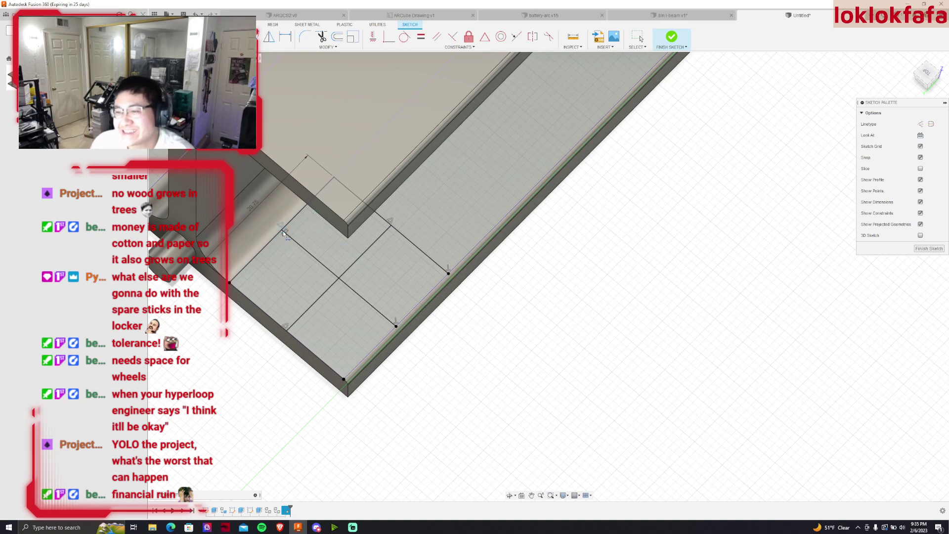
pyautogui.click(307, 207)
pyautogui.click(420, 299)
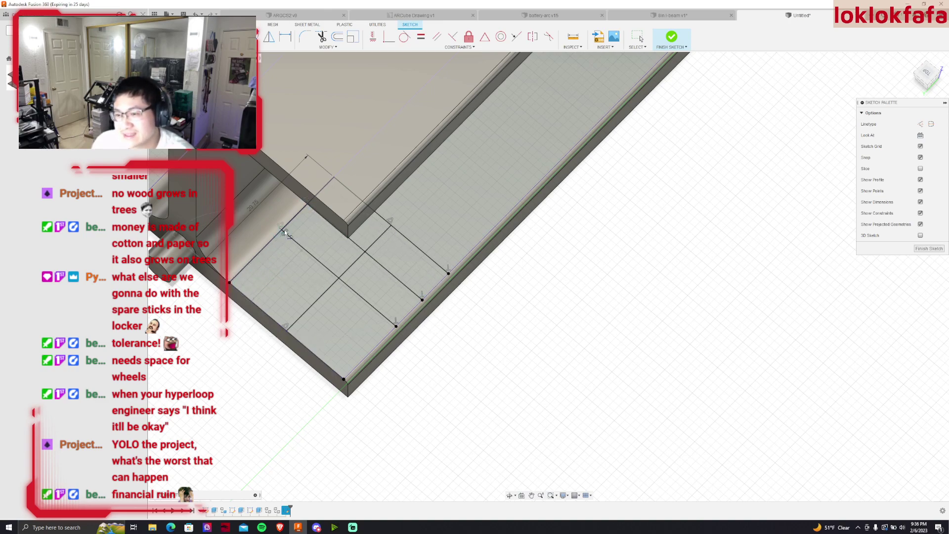
pyautogui.click(369, 354)
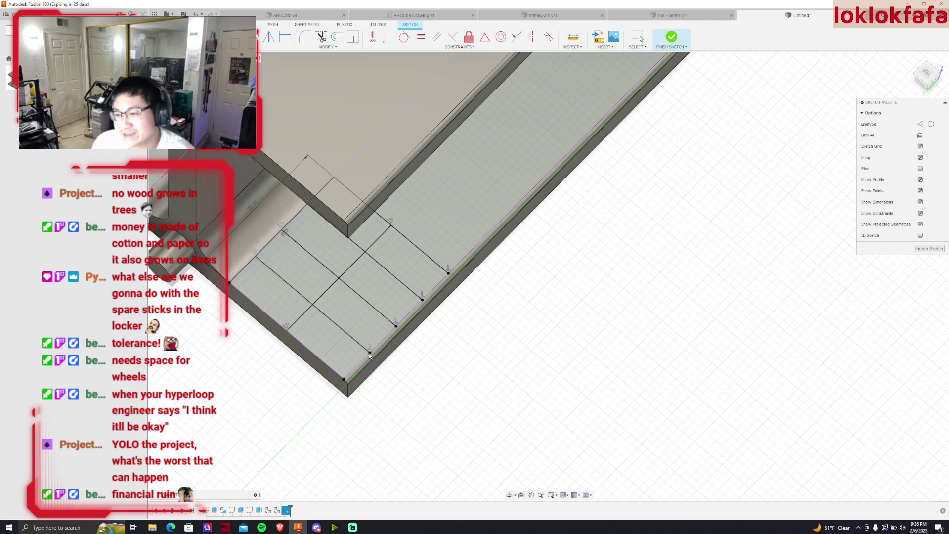
# Add the last two grid lines from the lower-left edge to the top edge
pyautogui.click(229, 283)
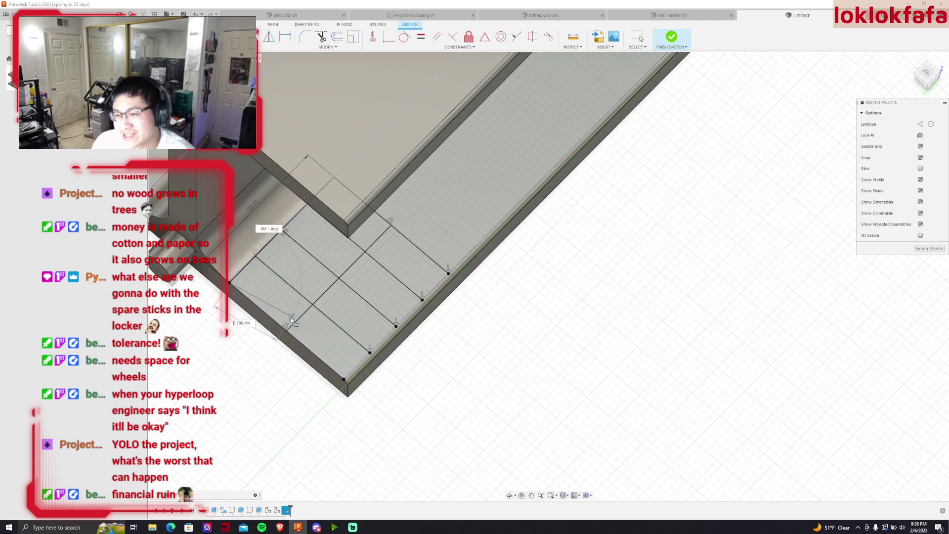
pyautogui.click(258, 309)
pyautogui.click(364, 204)
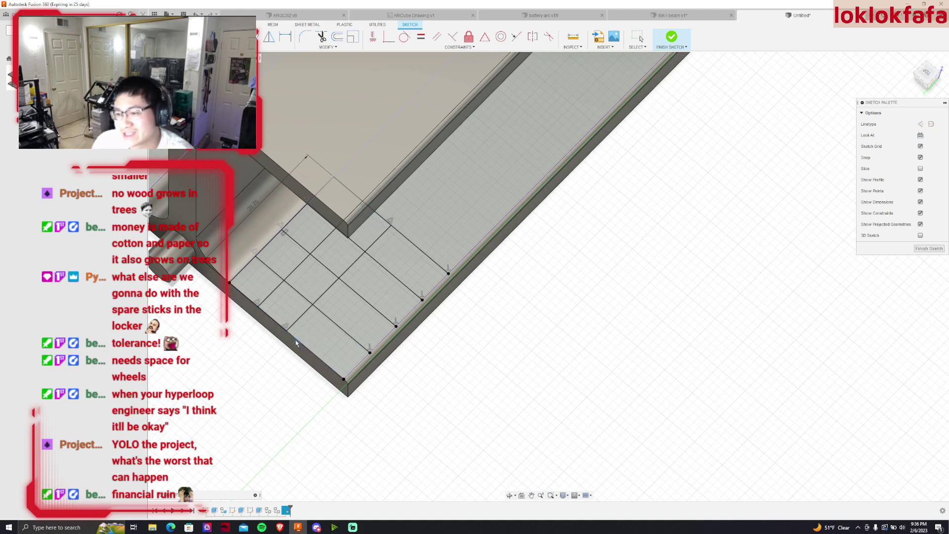
pyautogui.click(316, 355)
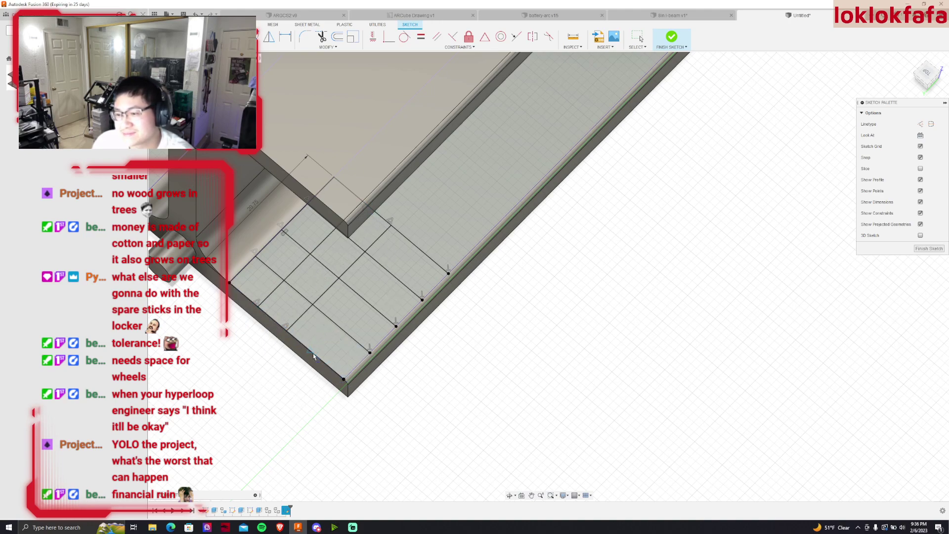
pyautogui.click(420, 249)
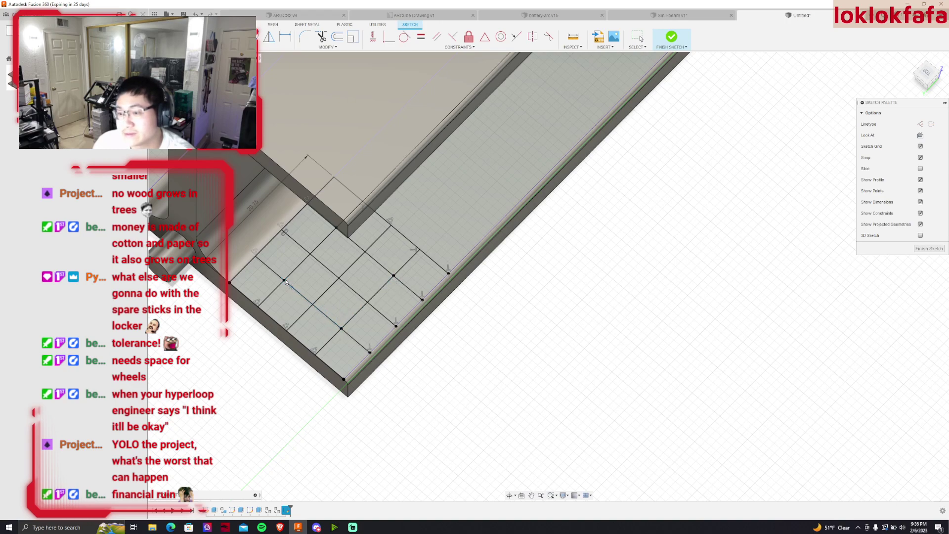
pyautogui.click(671, 47)
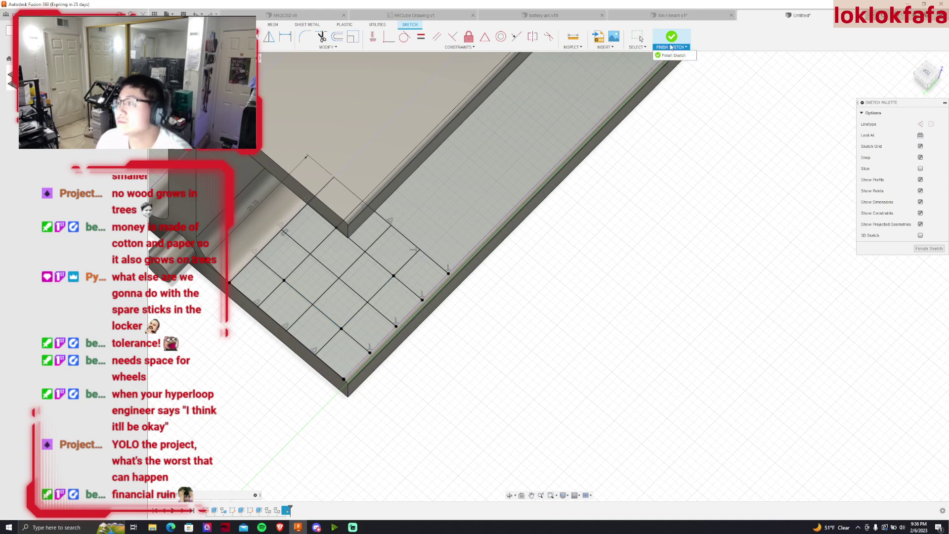
# Finish the grid sketch and place four holes on the grid points
pyautogui.click(672, 55)
pyautogui.moveTo(921, 78); pyautogui.dragTo(498, 259)
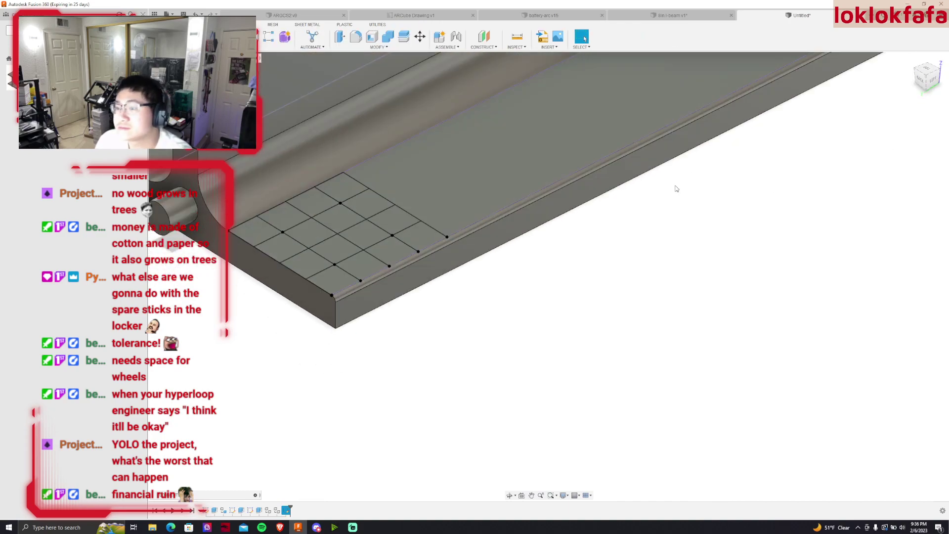
pyautogui.press('h')
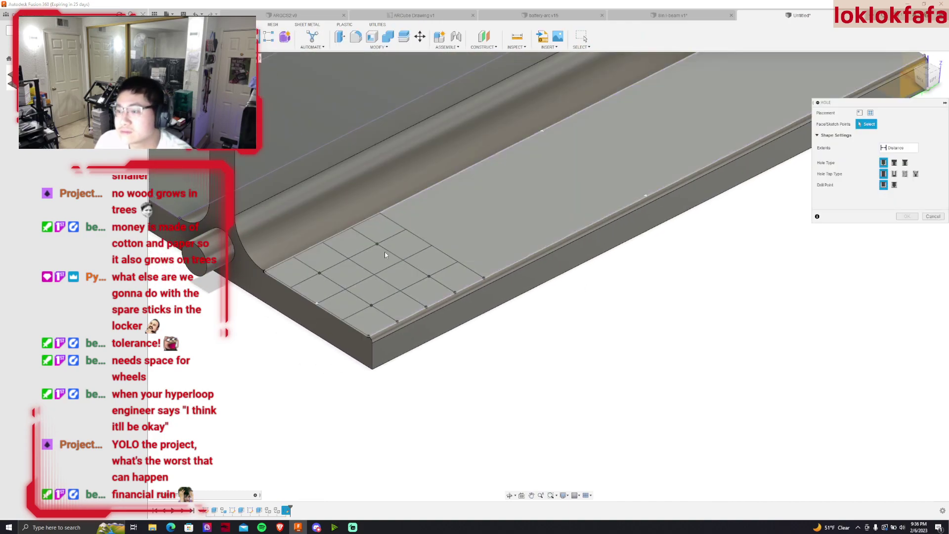
pyautogui.click(377, 244)
pyautogui.click(320, 273)
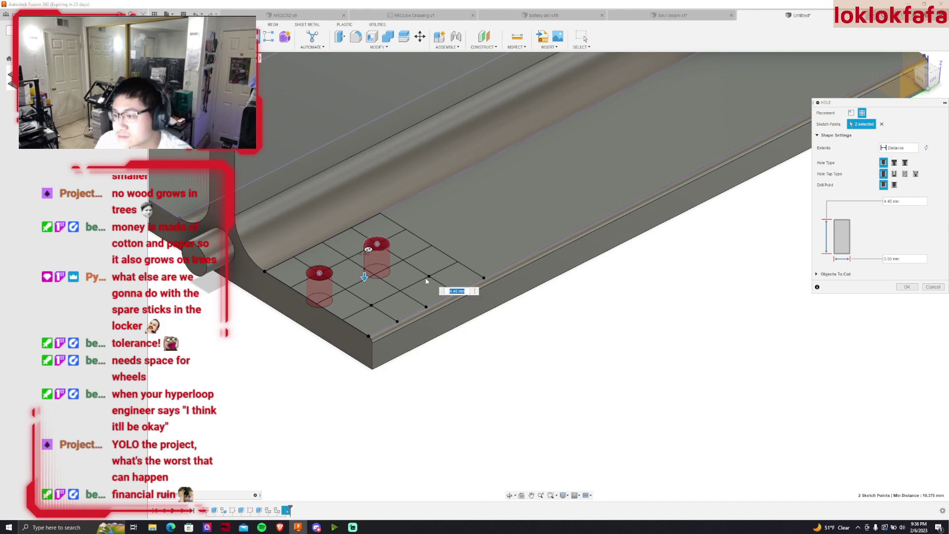
pyautogui.click(428, 276)
pyautogui.click(372, 305)
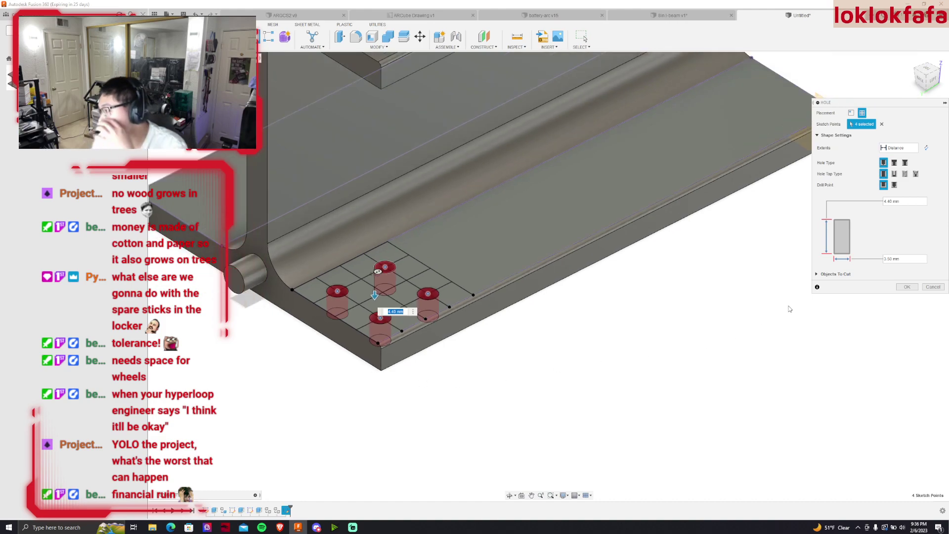
# Make the holes tapped ANSI Metric M Profile, size 3.0 mm, and create them
pyautogui.click(905, 174)
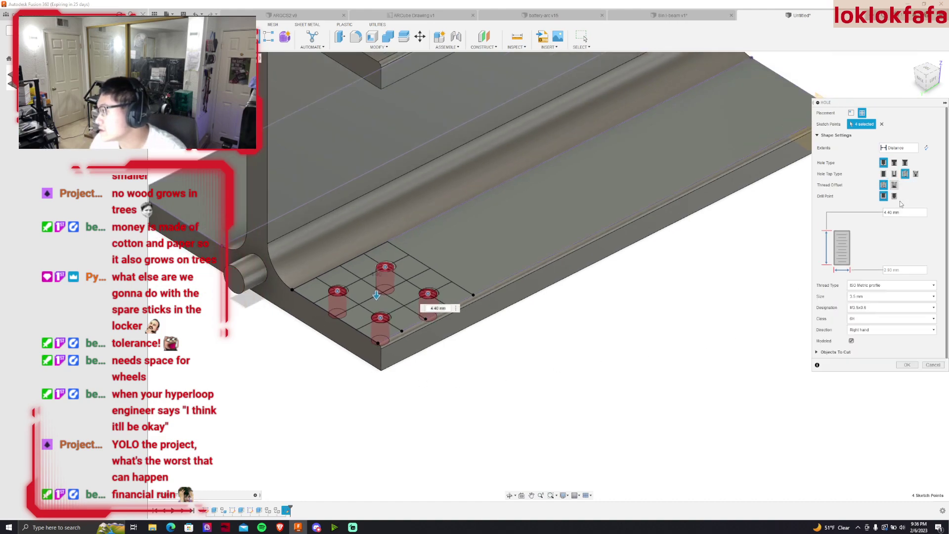
pyautogui.click(875, 285)
pyautogui.click(872, 312)
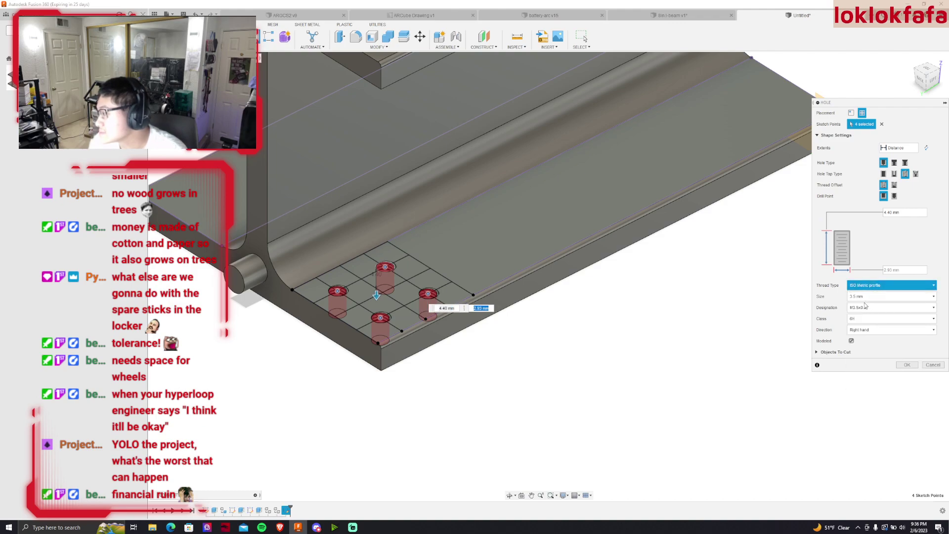
pyautogui.click(885, 296)
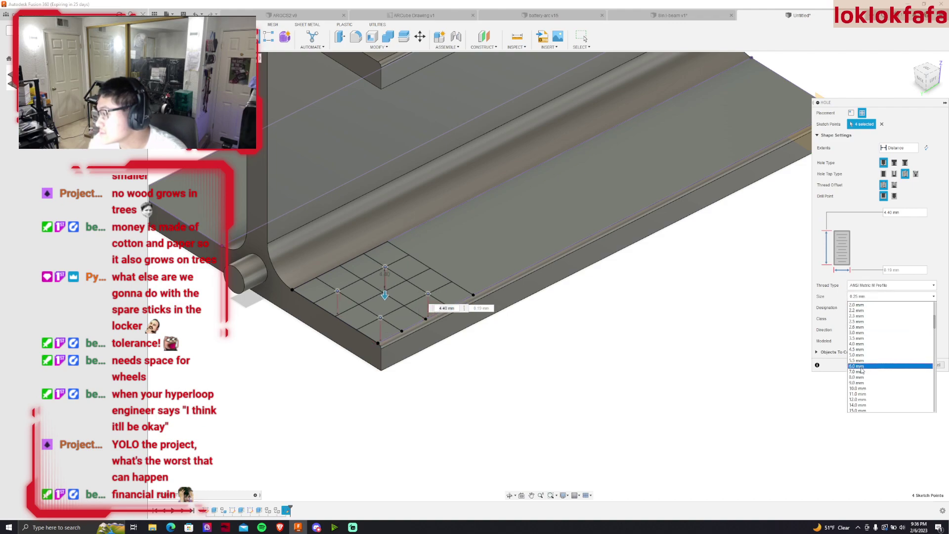
pyautogui.scroll(1, 866, 334)
pyautogui.click(866, 334)
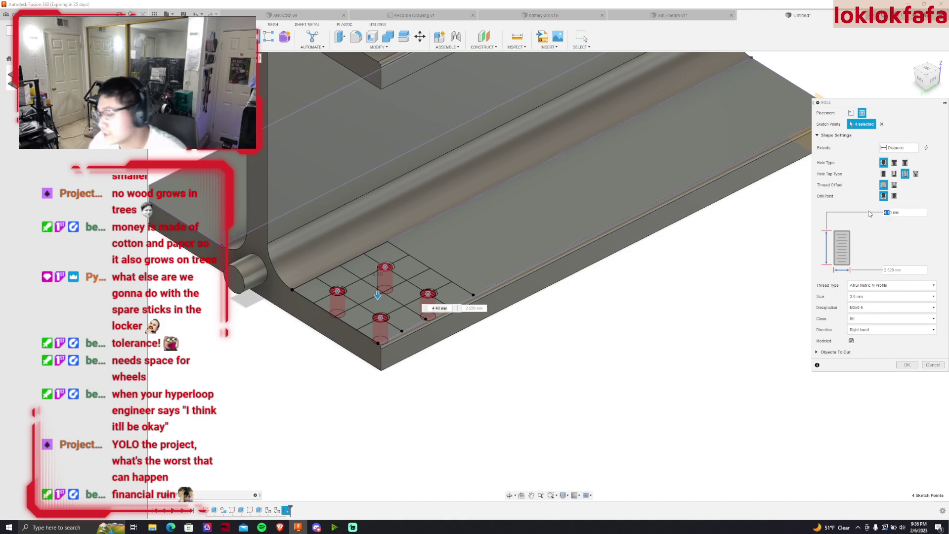
pyautogui.press('Return')
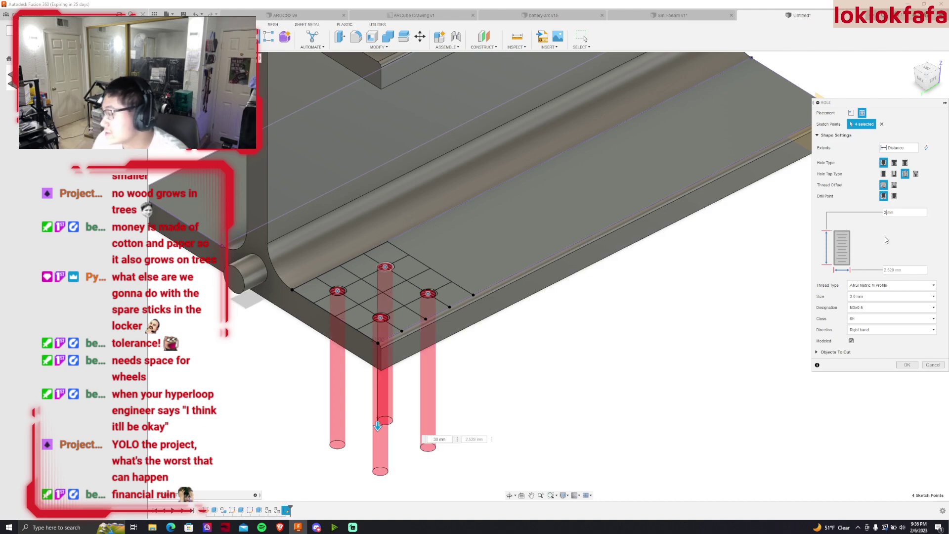
pyautogui.keyDown('shift'); pyautogui.moveTo(549, 275); pyautogui.dragTo(852, 143, button='middle'); pyautogui.keyUp('shift')
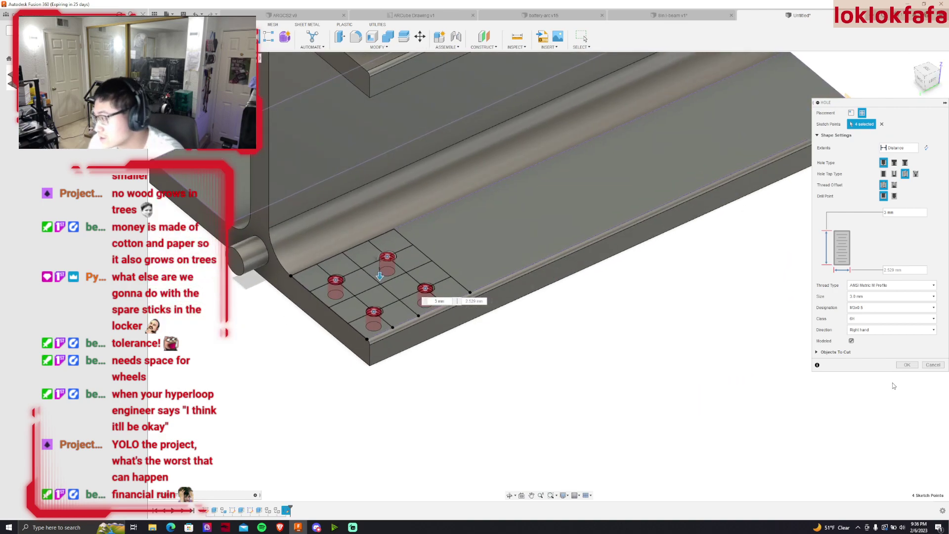
pyautogui.click(907, 364)
# Create a midplane between the beam's two end faces
pyautogui.scroll(-5, 589, 375)
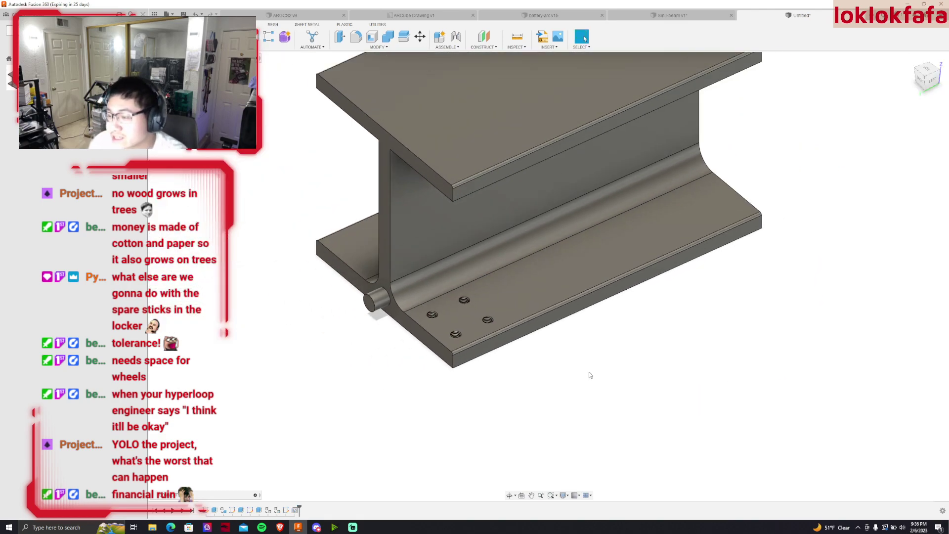
pyautogui.scroll(-3, 519, 269)
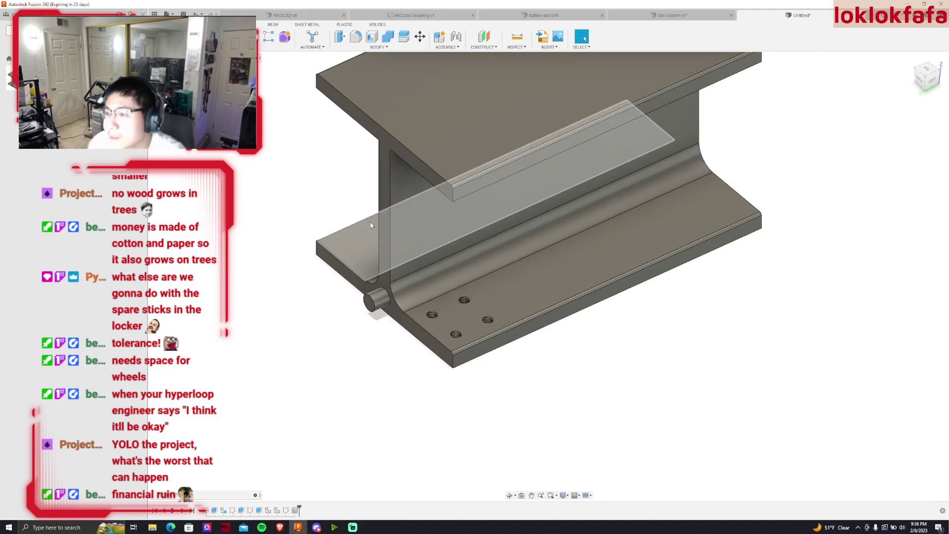
pyautogui.click(931, 80)
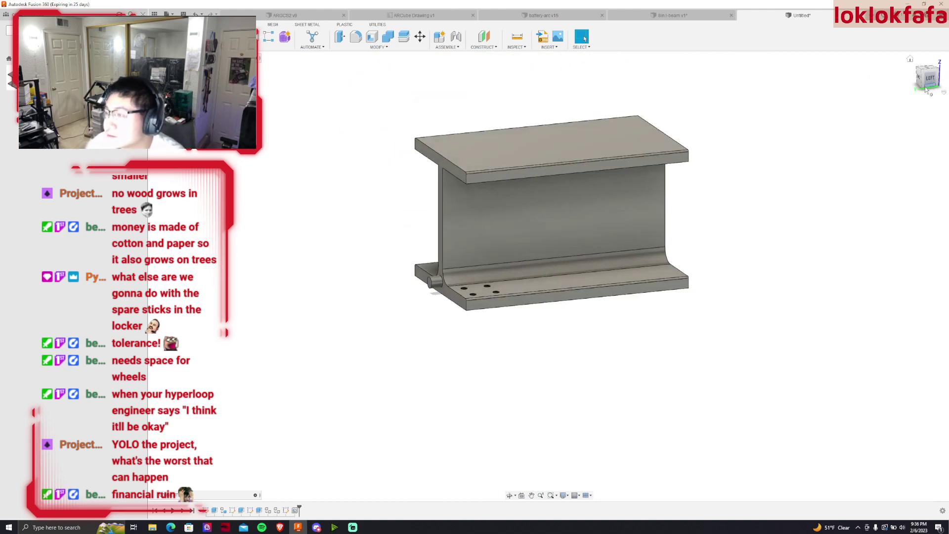
pyautogui.click(483, 46)
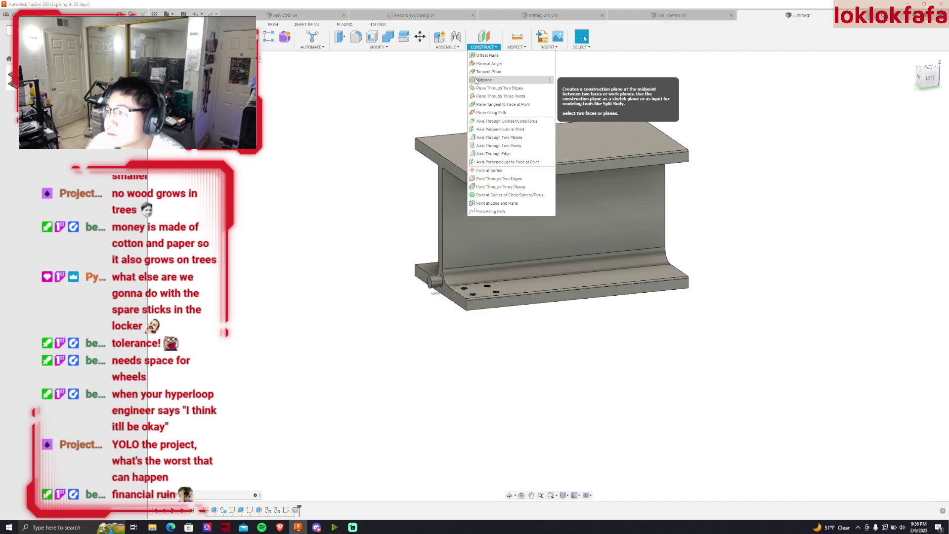
pyautogui.click(484, 79)
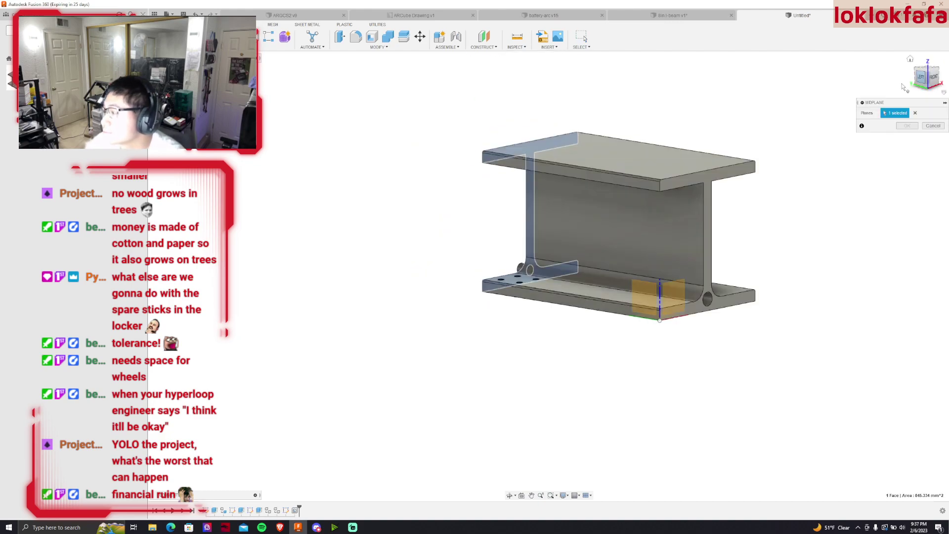
pyautogui.keyDown('shift'); pyautogui.moveTo(575, 186); pyautogui.dragTo(693, 178, button='middle'); pyautogui.keyUp('shift')
pyautogui.click(718, 173)
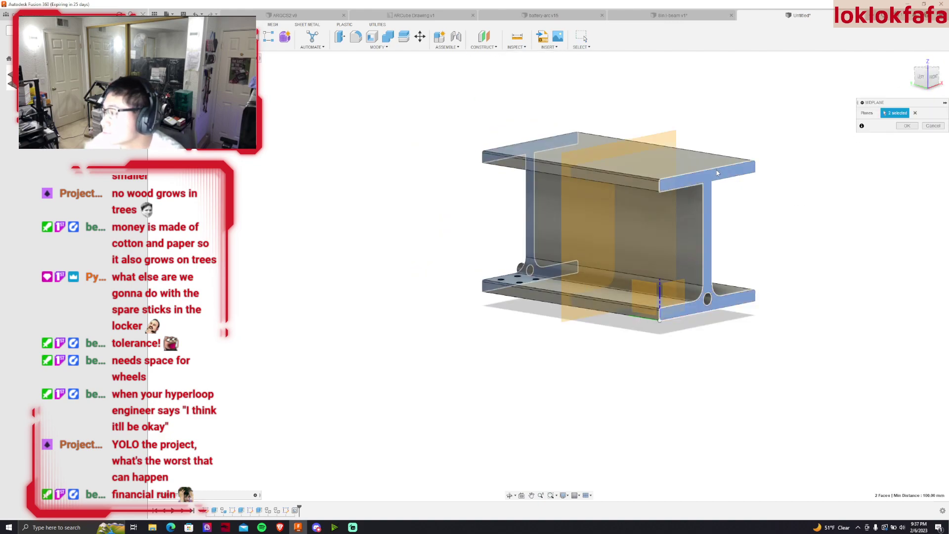
pyautogui.click(907, 126)
# Create a lengthwise midplane between the top flange's two side faces
pyautogui.keyDown('shift'); pyautogui.moveTo(550, 276); pyautogui.dragTo(524, 274, button='middle'); pyautogui.keyUp('shift')
pyautogui.keyDown('shift'); pyautogui.moveTo(469, 84); pyautogui.dragTo(432, 79, button='middle'); pyautogui.keyUp('shift')
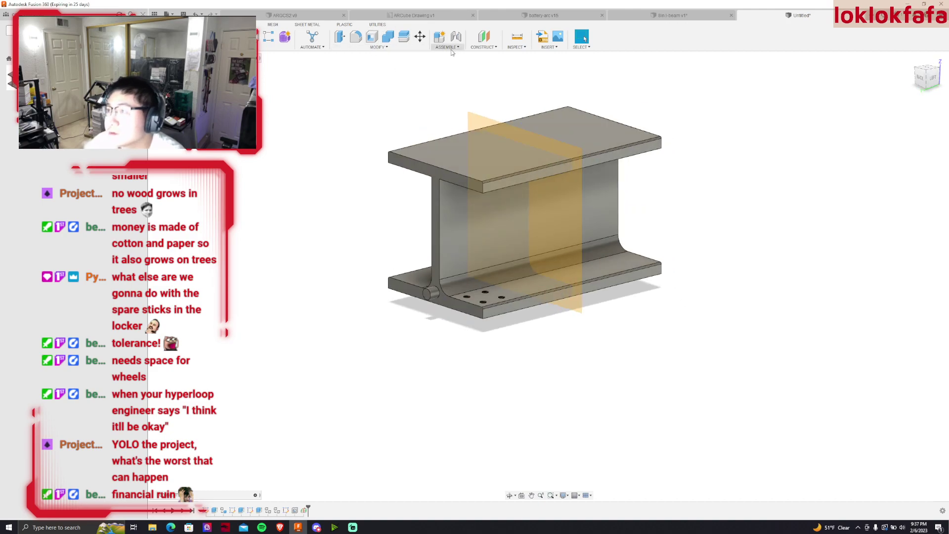
pyautogui.click(484, 37)
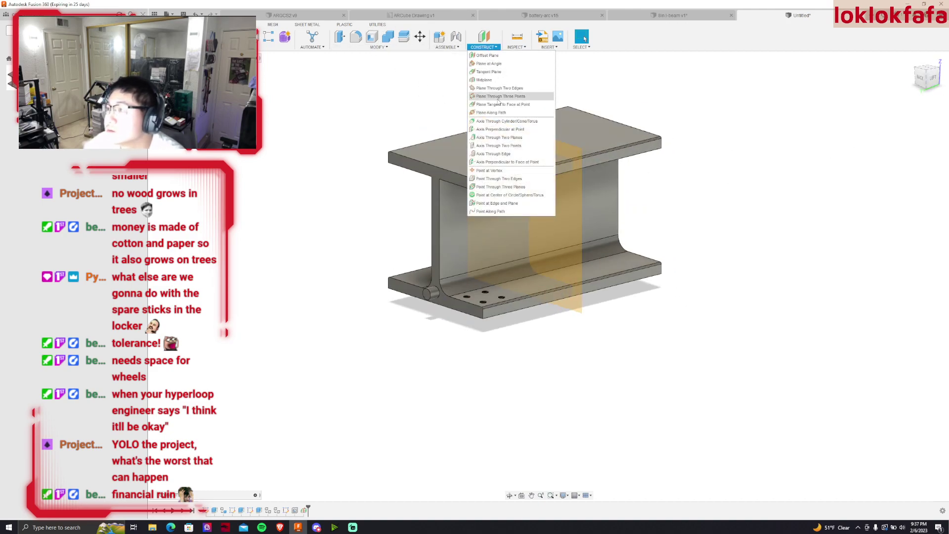
pyautogui.click(489, 82)
pyautogui.click(507, 187)
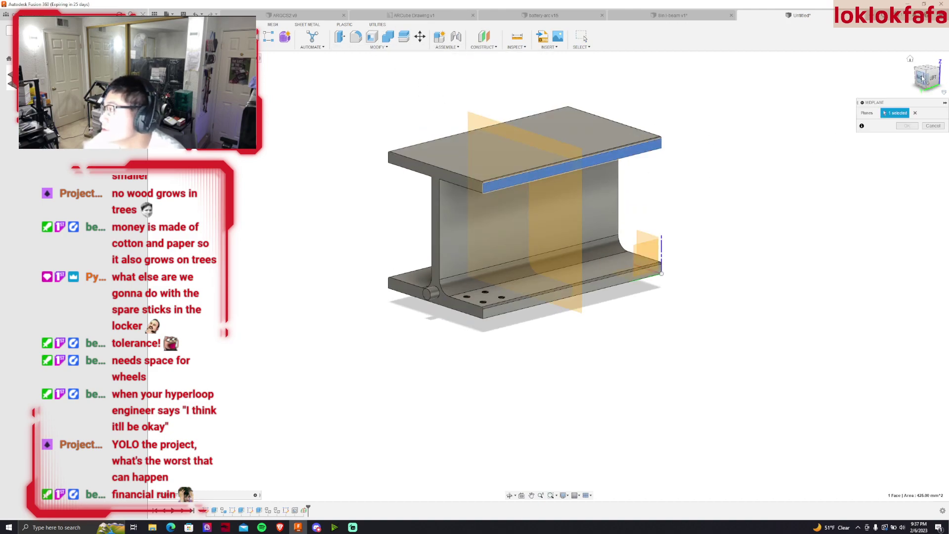
pyautogui.keyDown('shift'); pyautogui.moveTo(508, 186); pyautogui.dragTo(568, 158, button='middle'); pyautogui.keyUp('shift')
pyautogui.click(468, 229)
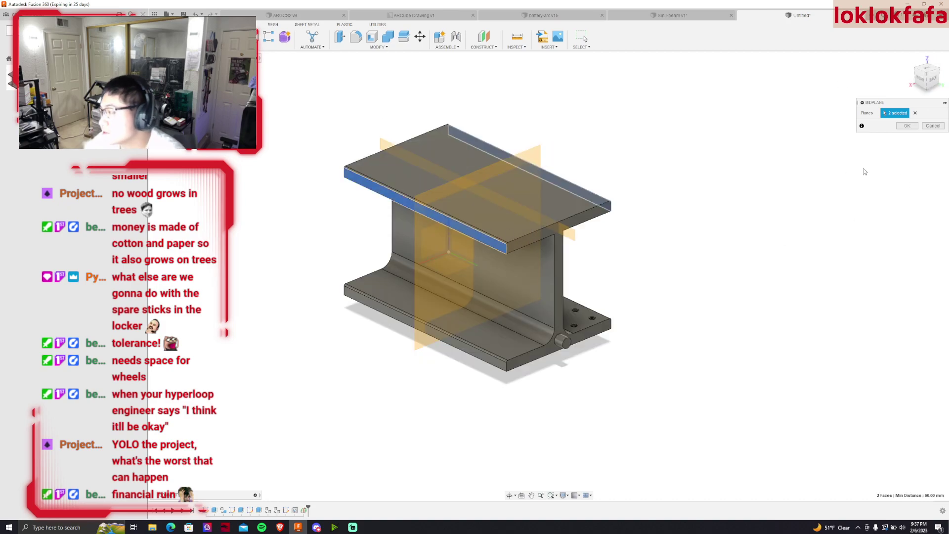
pyautogui.click(906, 126)
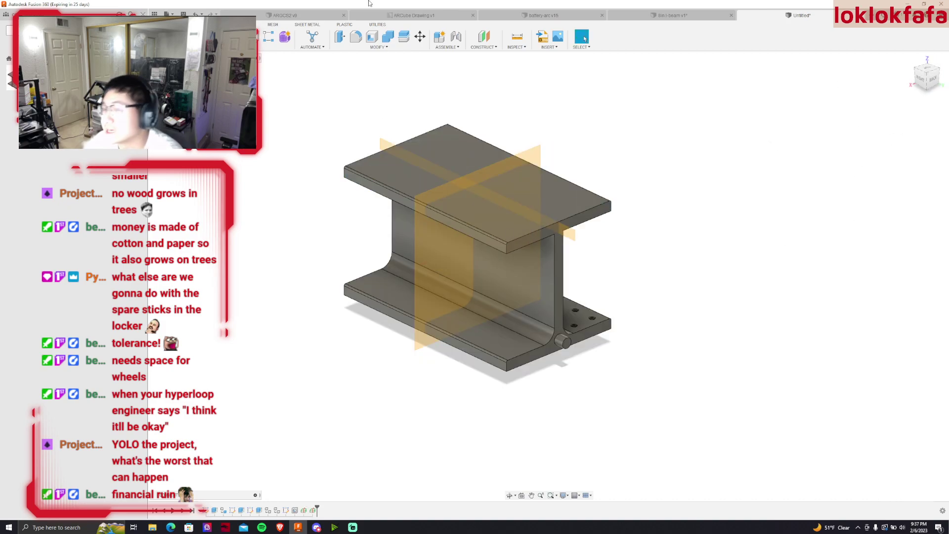
# Start a Mirror with Object Type set to Features and select the bolt-hole feature
pyautogui.click(276, 47)
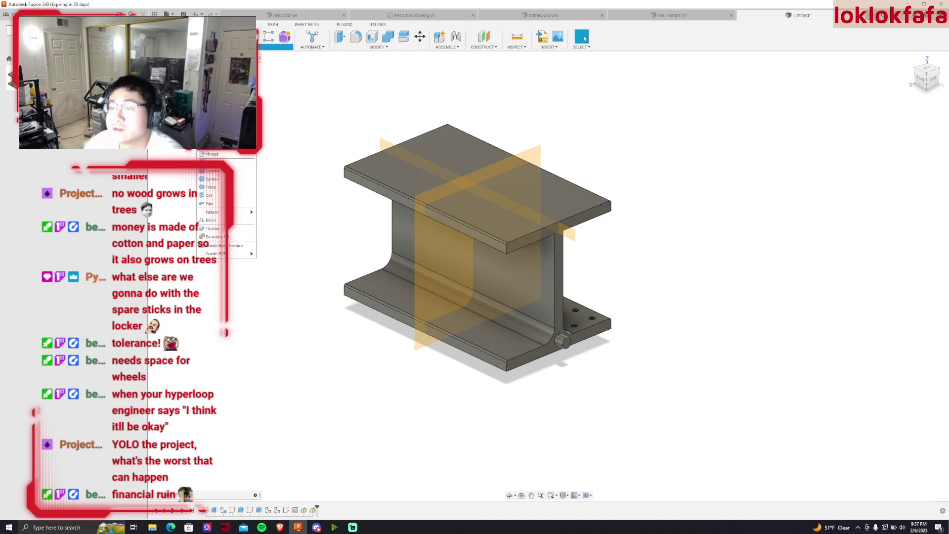
pyautogui.click(227, 212)
pyautogui.scroll(3, 697, 351)
pyautogui.scroll(2, 697, 351)
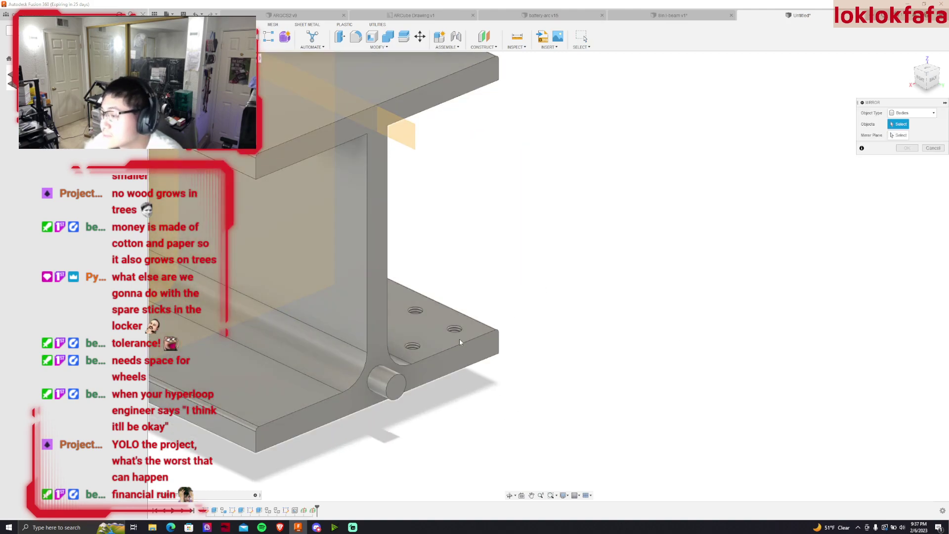
pyautogui.click(921, 117)
pyautogui.click(904, 123)
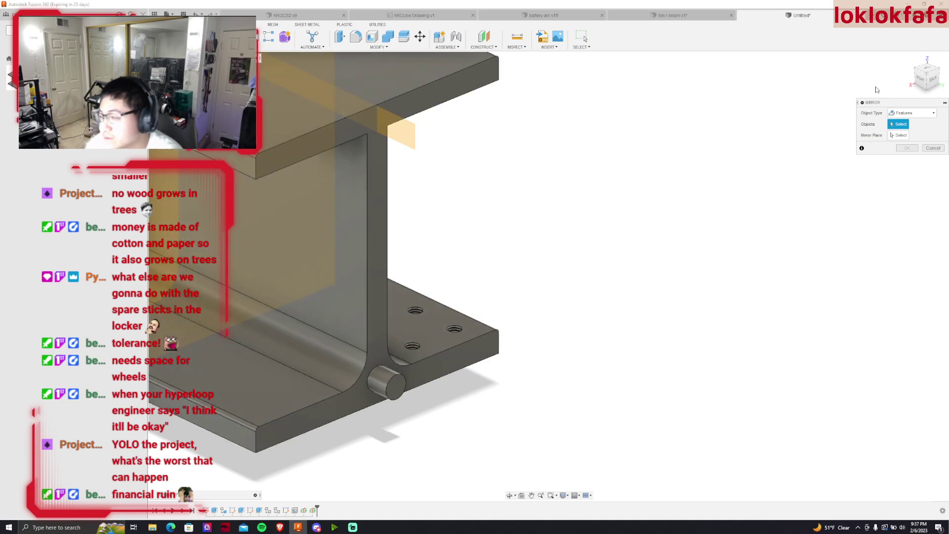
pyautogui.moveTo(414, 317)
pyautogui.keyDown('shift'); pyautogui.mouseDown(button='middle')
pyautogui.moveTo(549, 276)
pyautogui.moveTo(410, 193)
pyautogui.mouseUp(button='middle'); pyautogui.keyUp('shift')
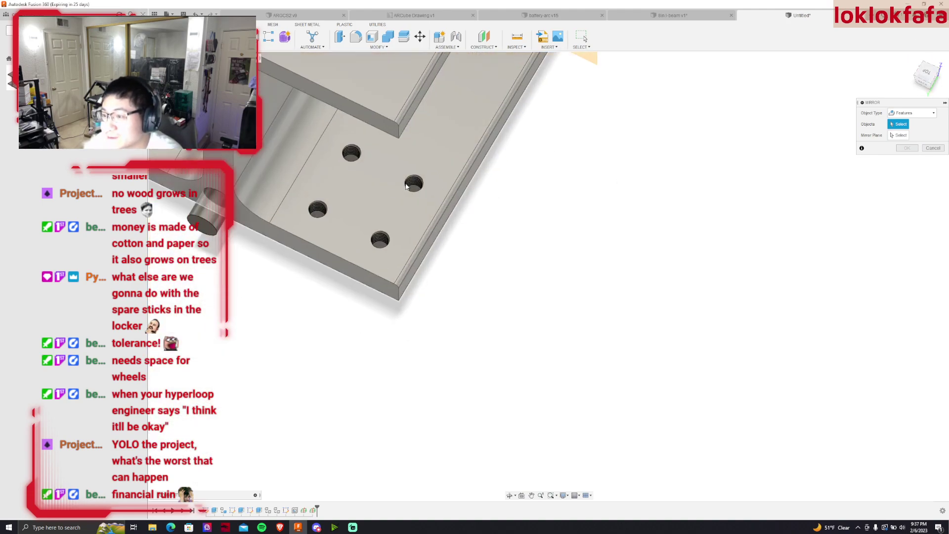
pyautogui.click(410, 193)
# Mirror the holes across the lengthwise midplane using Adjust computation
pyautogui.scroll(-5, 410, 192)
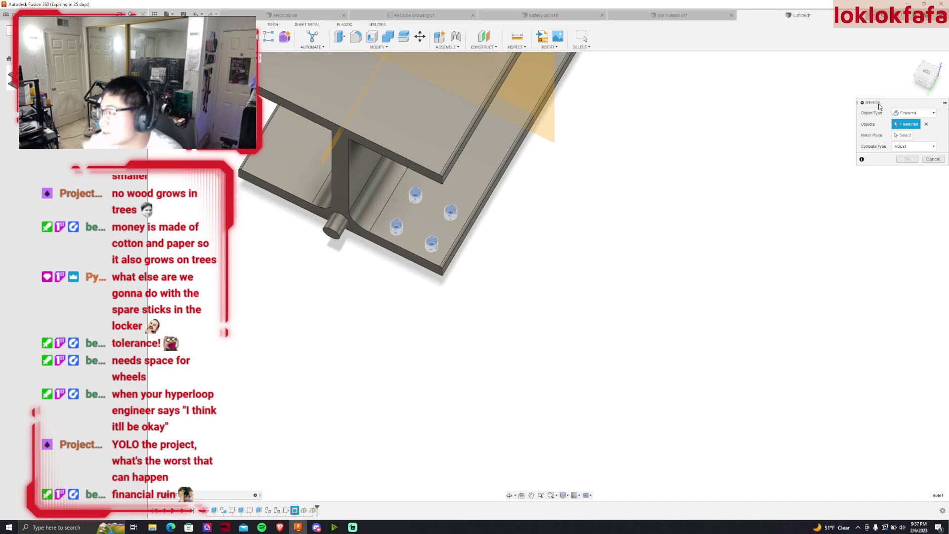
pyautogui.click(903, 135)
pyautogui.keyDown('shift'); pyautogui.moveTo(574, 185); pyautogui.dragTo(552, 128, button='middle'); pyautogui.keyUp('shift')
pyautogui.click(552, 128)
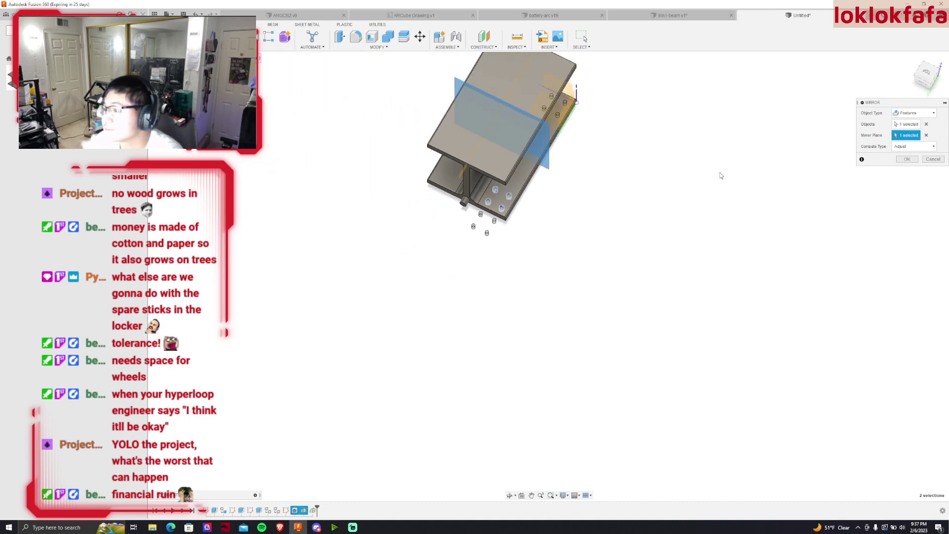
pyautogui.click(912, 147)
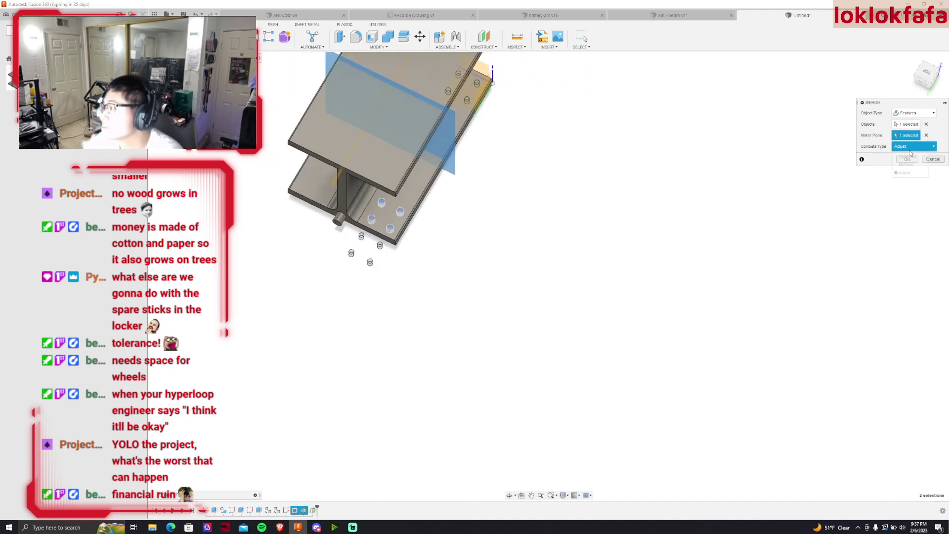
pyautogui.click(903, 163)
pyautogui.click(914, 146)
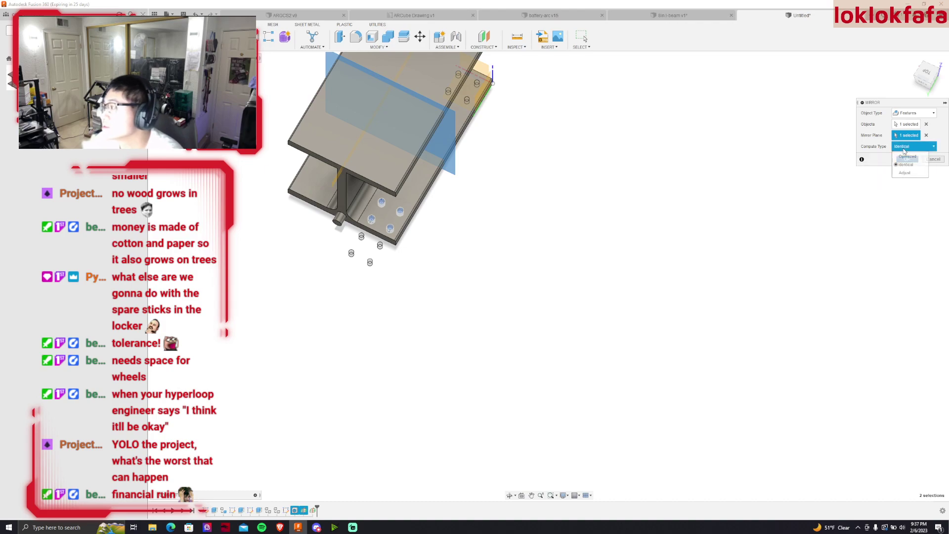
pyautogui.click(903, 172)
pyautogui.click(907, 159)
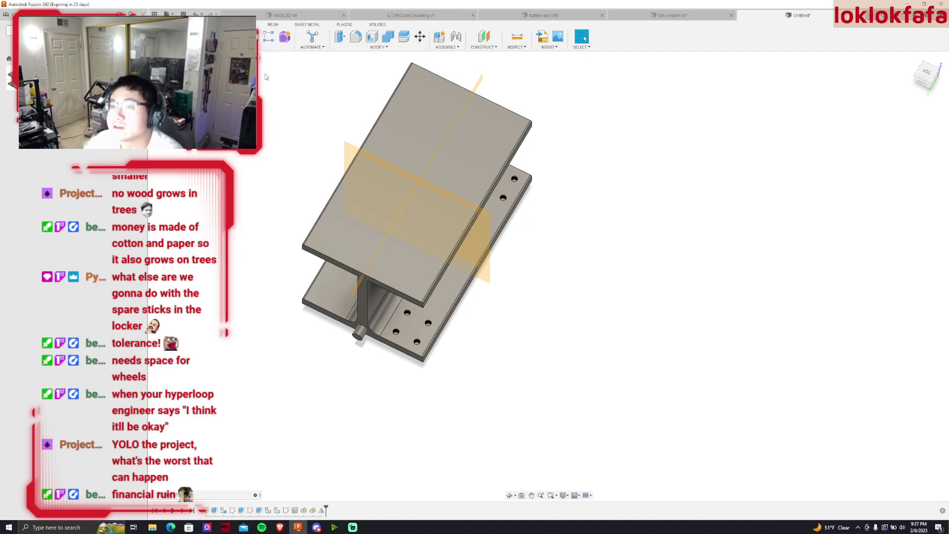
# Mirror the hole feature again across the other midplane, then return to the angled view
pyautogui.click(277, 47)
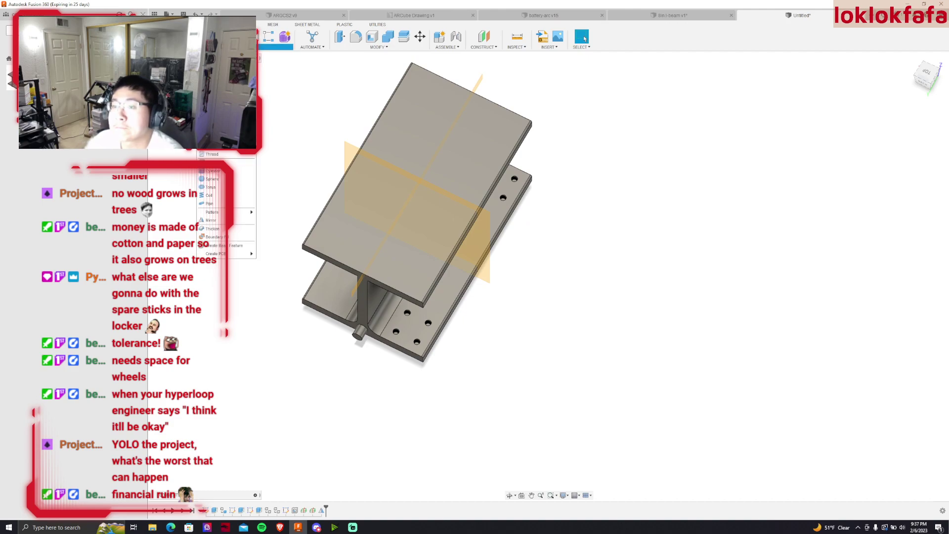
pyautogui.click(213, 235)
pyautogui.scroll(5, 440, 315)
pyautogui.click(487, 163)
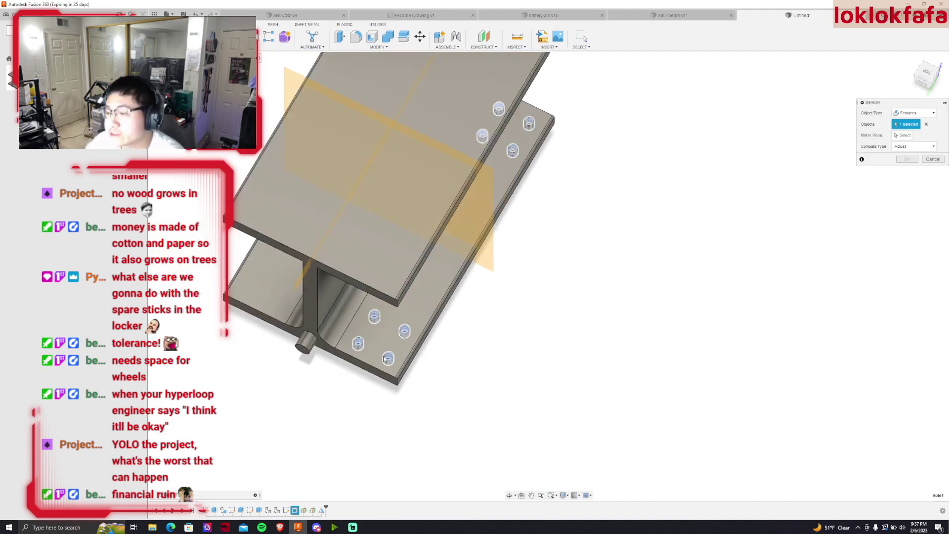
pyautogui.scroll(2, 511, 161)
pyautogui.scroll(-3, 662, 168)
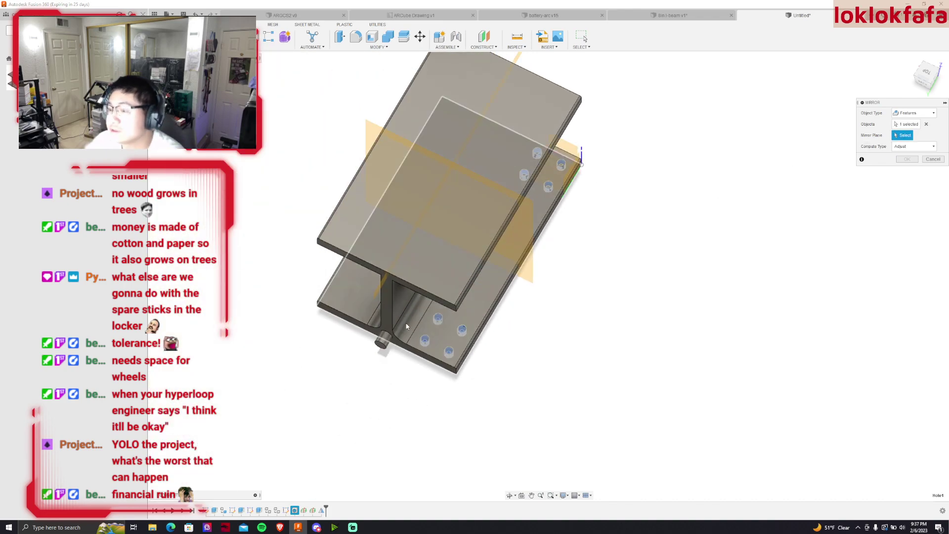
pyautogui.click(397, 303)
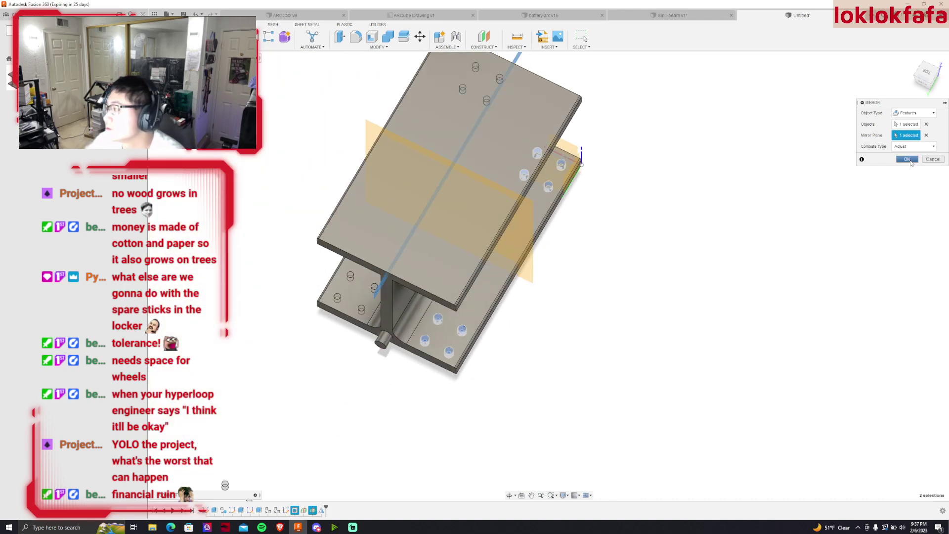
pyautogui.click(907, 159)
pyautogui.scroll(-2, 658, 207)
pyautogui.moveTo(924, 74); pyautogui.dragTo(916, 60)
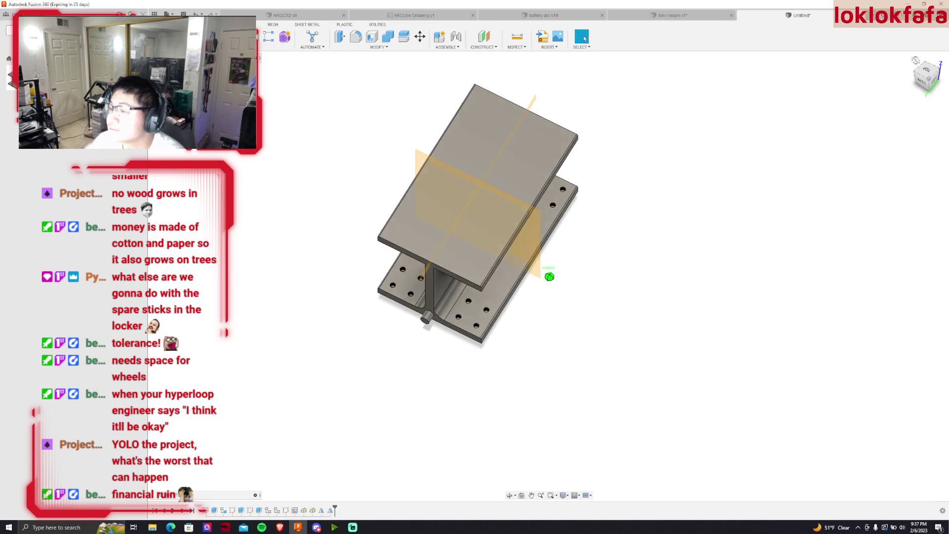
pyautogui.click(915, 60)
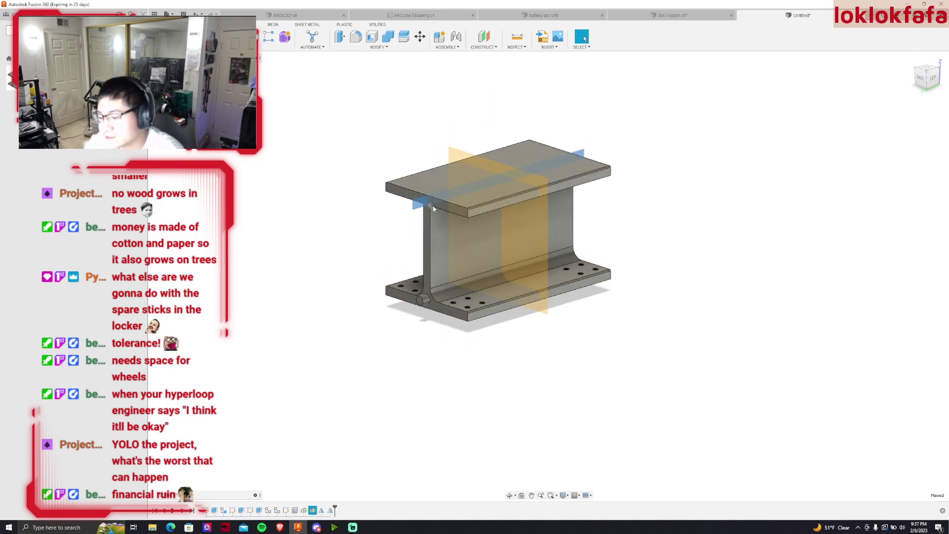
# Hide construction plane Plane1 and orbit back to an angled view of the beam
pyautogui.click(540, 253)
pyautogui.press('v')
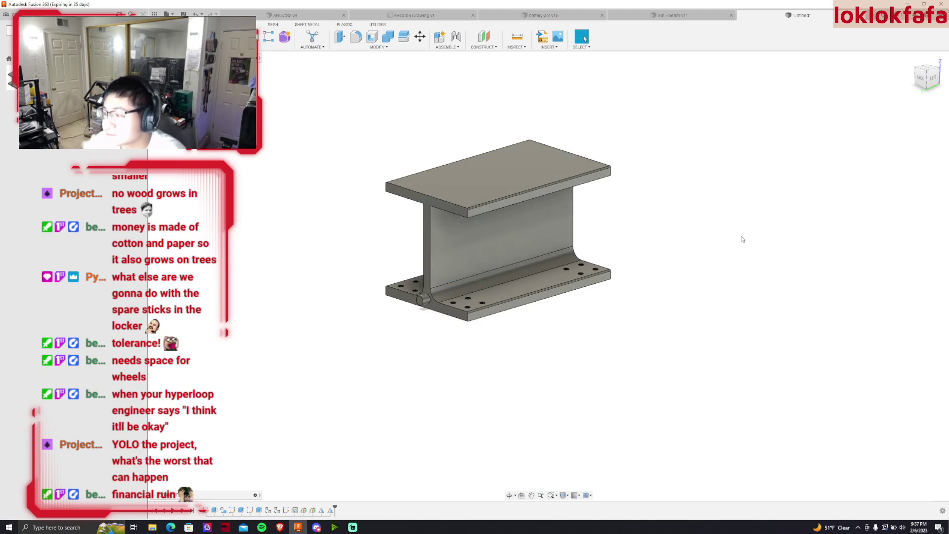
pyautogui.keyDown('shift'); pyautogui.moveTo(549, 276); pyautogui.dragTo(552, 213, button='middle'); pyautogui.keyUp('shift')
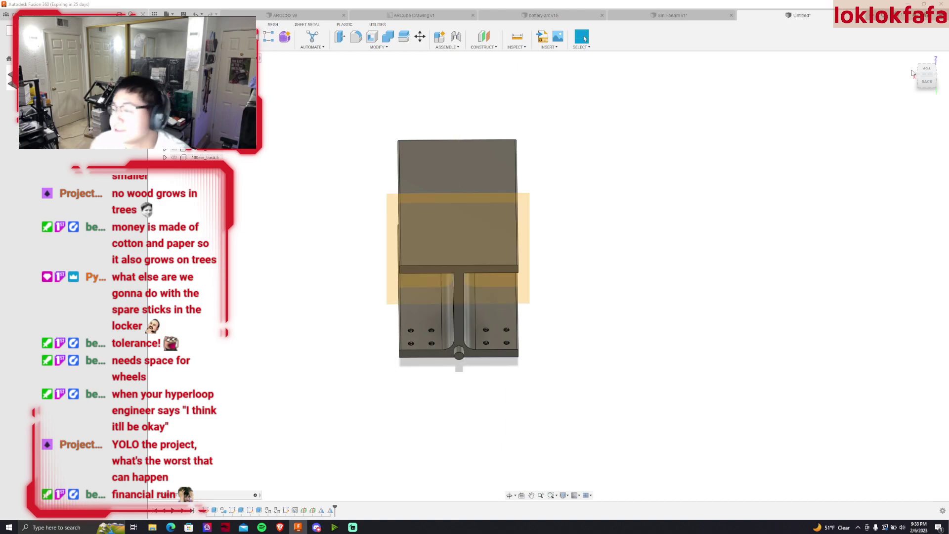
pyautogui.keyDown('shift'); pyautogui.moveTo(435, 149); pyautogui.dragTo(430, 77, button='middle'); pyautogui.keyUp('shift')
# Mirror the flange hole feature across the mid plane to the beam's opposite end
pyautogui.hotkey('shift', 'r')
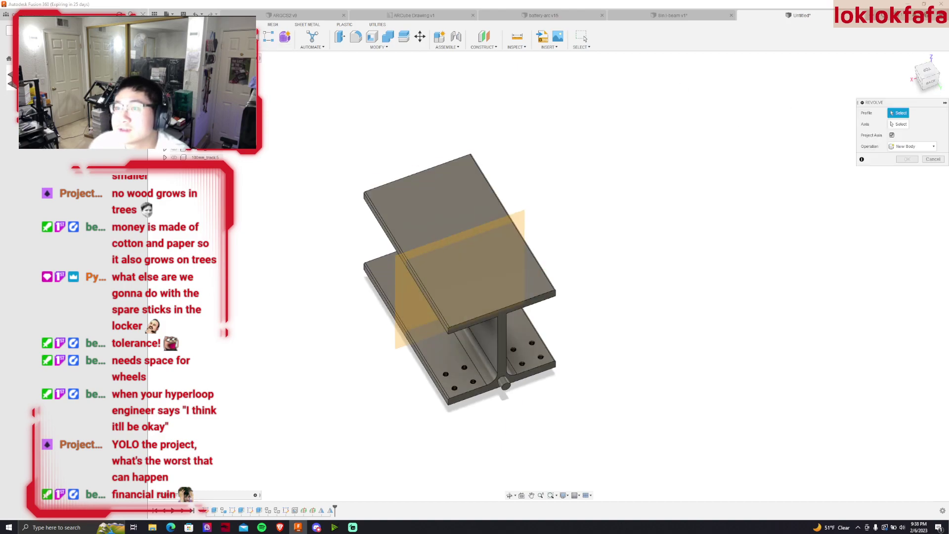
pyautogui.click(930, 161)
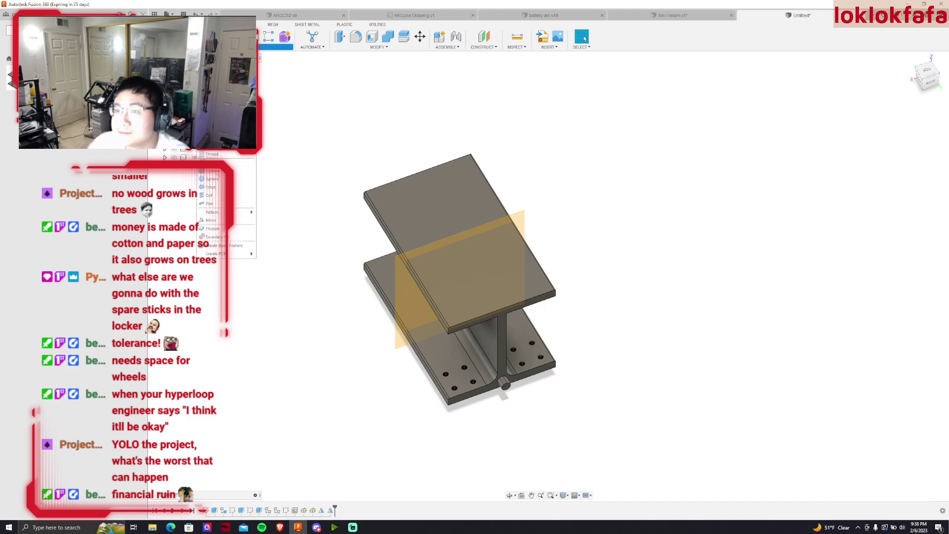
pyautogui.click(211, 220)
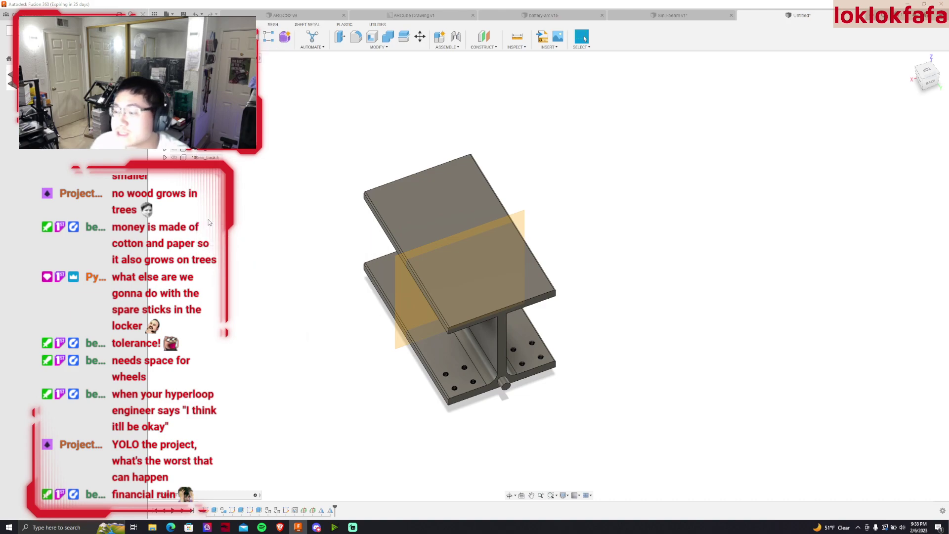
pyautogui.scroll(2, 473, 395)
pyautogui.scroll(1, 423, 389)
pyautogui.scroll(2, 441, 343)
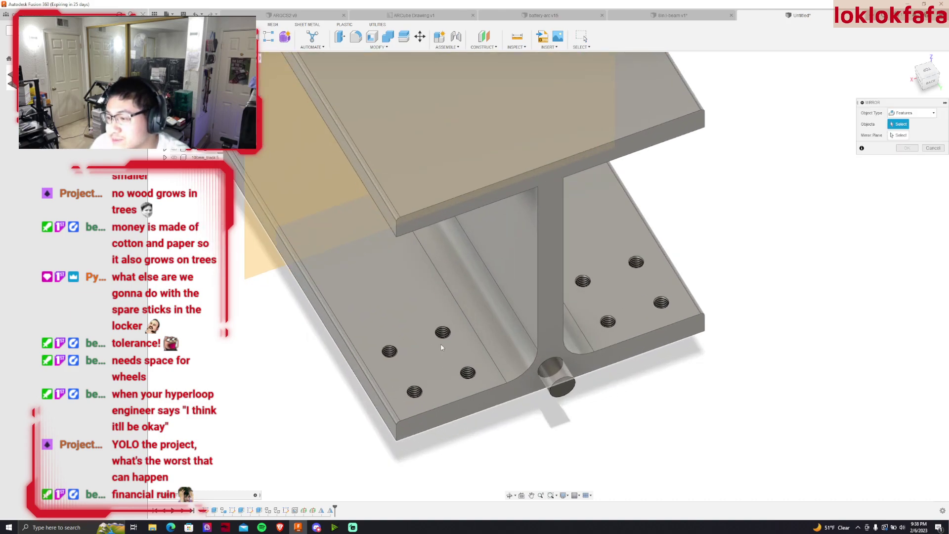
pyautogui.scroll(2, 440, 343)
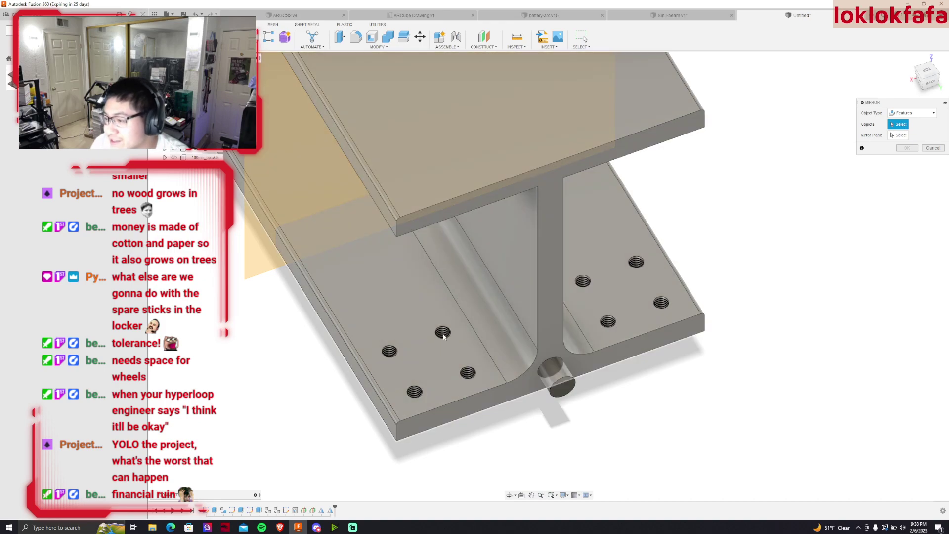
pyautogui.keyDown('shift'); pyautogui.moveTo(444, 336); pyautogui.dragTo(494, 404, button='middle'); pyautogui.keyUp('shift')
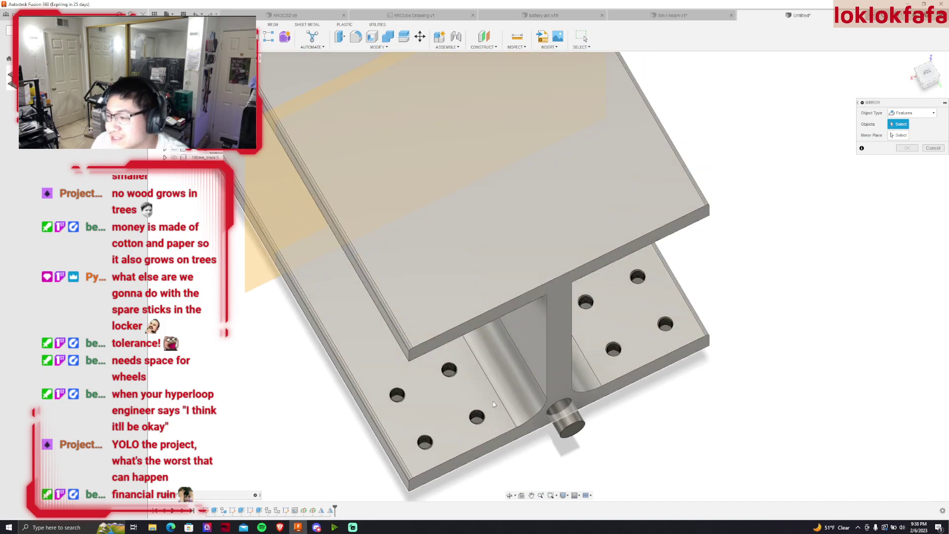
pyautogui.click(449, 377)
pyautogui.scroll(-3, 449, 377)
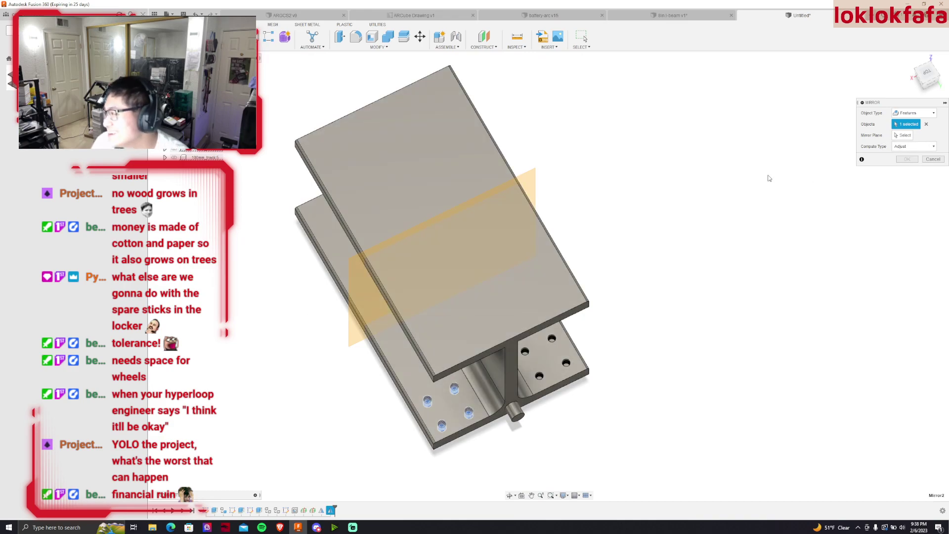
pyautogui.click(352, 313)
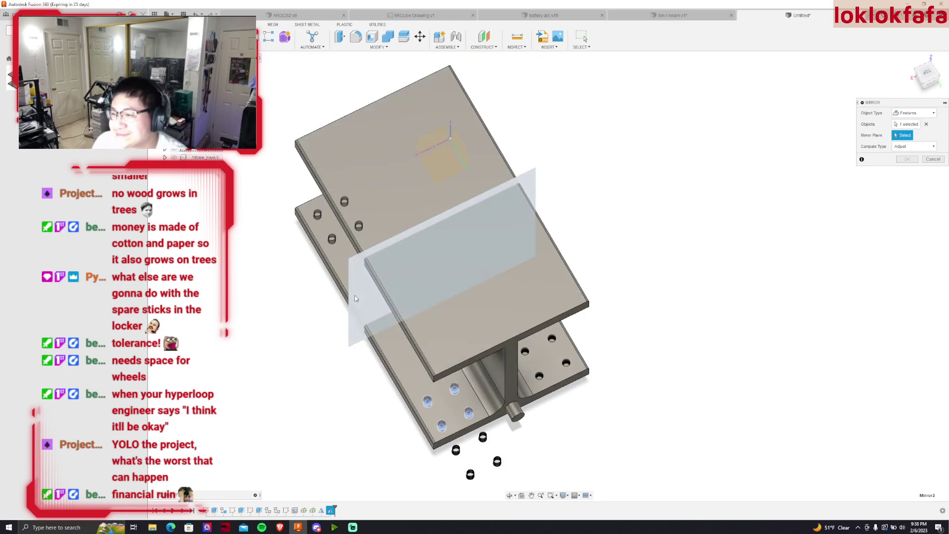
pyautogui.click(907, 159)
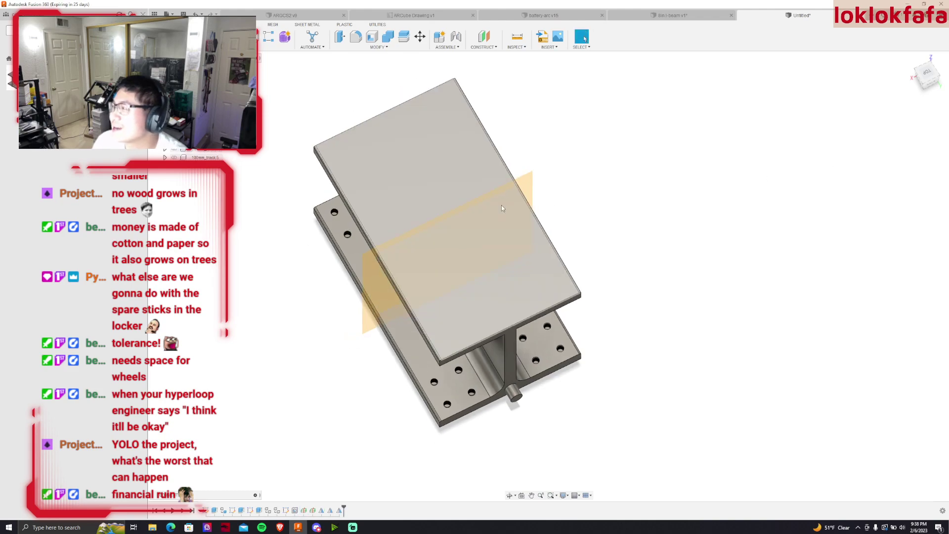
pyautogui.scroll(-3, 502, 205)
pyautogui.scroll(-2, 420, 287)
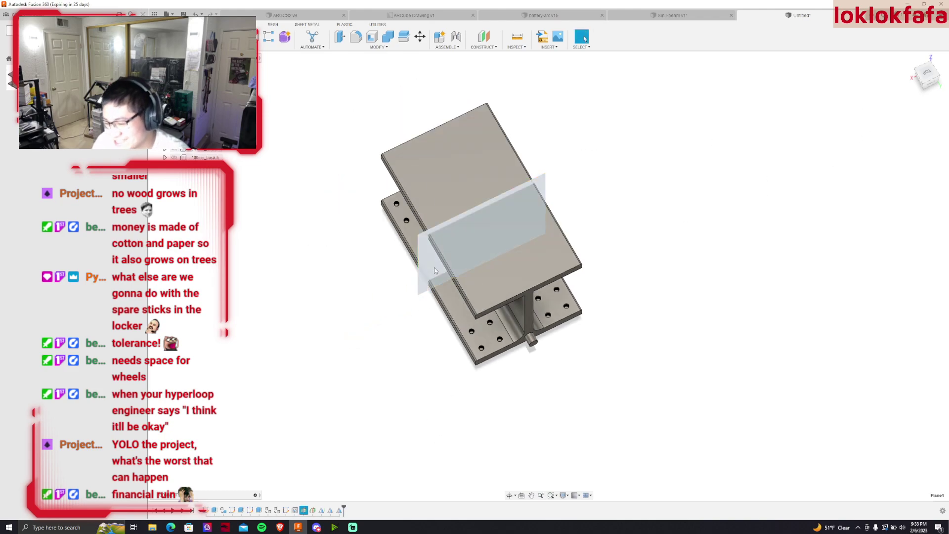
# Check the beam from the back and left ViewCube views
pyautogui.click(924, 79)
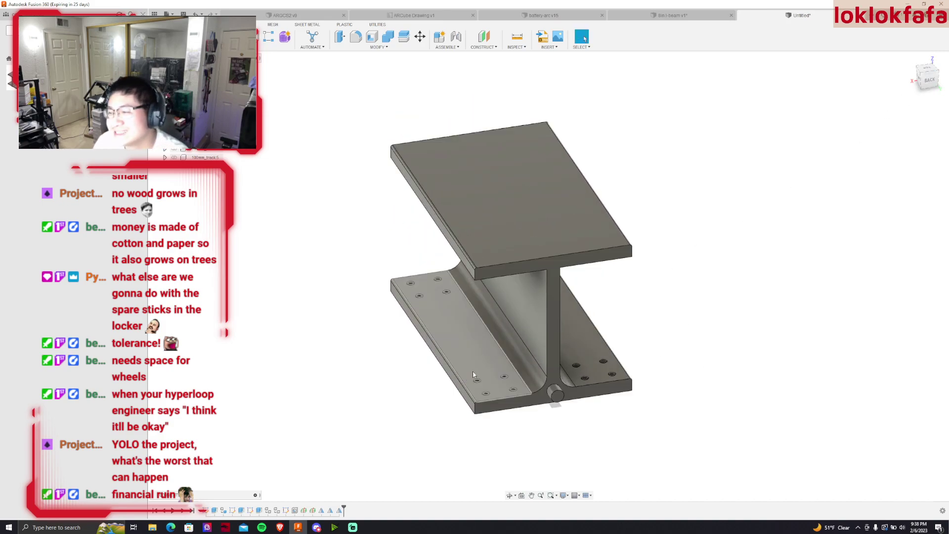
pyautogui.scroll(-3, 345, 249)
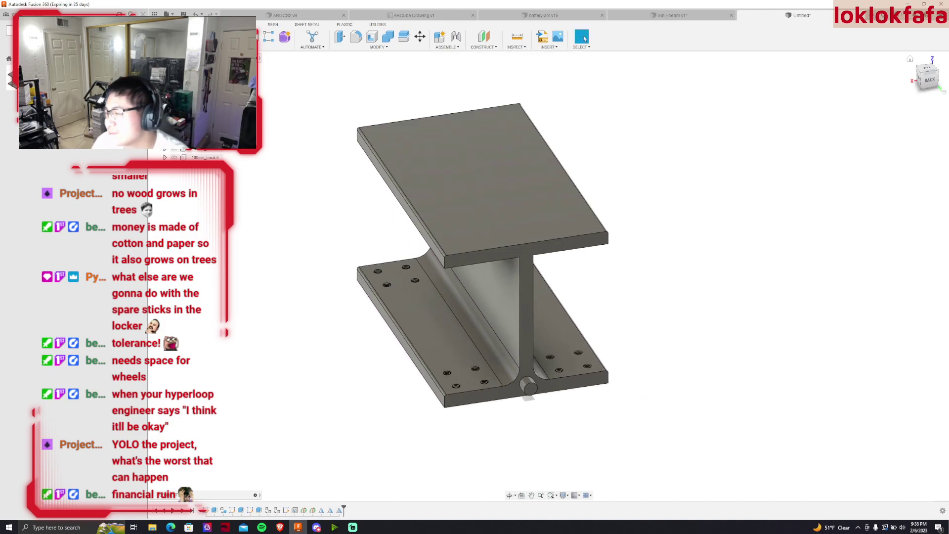
pyautogui.click(935, 79)
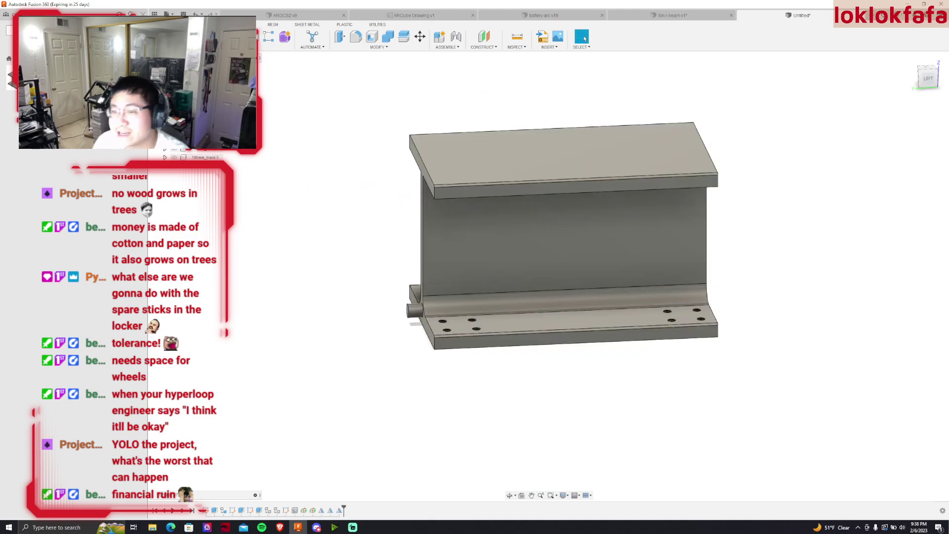
# Roll the timeline forward to show all three beam sections and inspect the joint
pyautogui.click(179, 150)
pyautogui.scroll(-2, 420, 401)
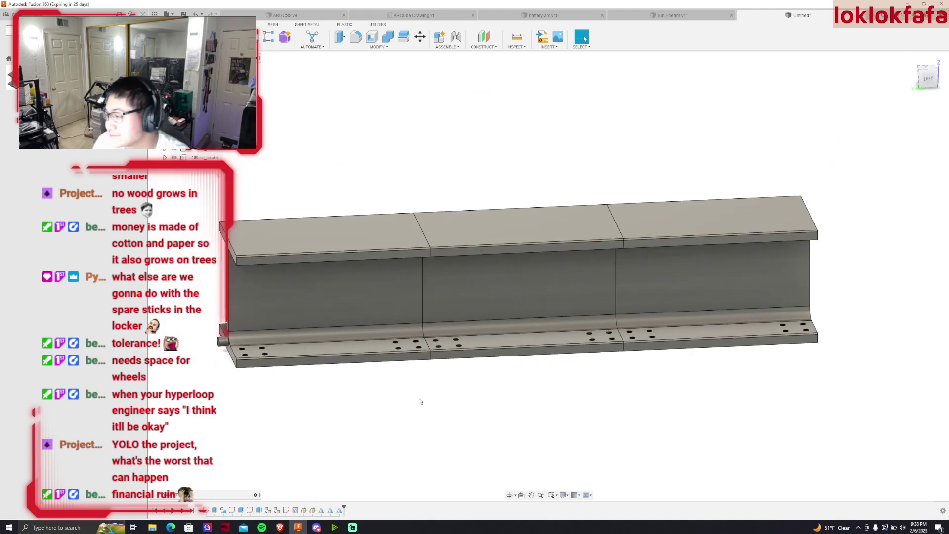
pyautogui.moveTo(549, 277)
pyautogui.keyDown('shift'); pyautogui.mouseDown(button='middle')
pyautogui.moveTo(568, 267)
pyautogui.moveTo(554, 275)
pyautogui.mouseUp(button='middle'); pyautogui.keyUp('shift')
pyautogui.click(554, 274)
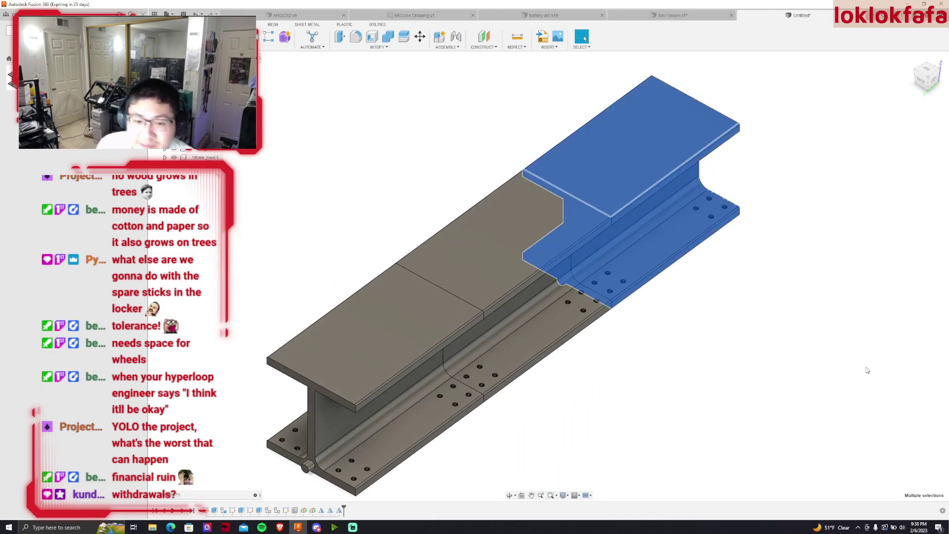
pyautogui.click(693, 380)
pyautogui.scroll(2, 596, 292)
pyautogui.scroll(3, 534, 256)
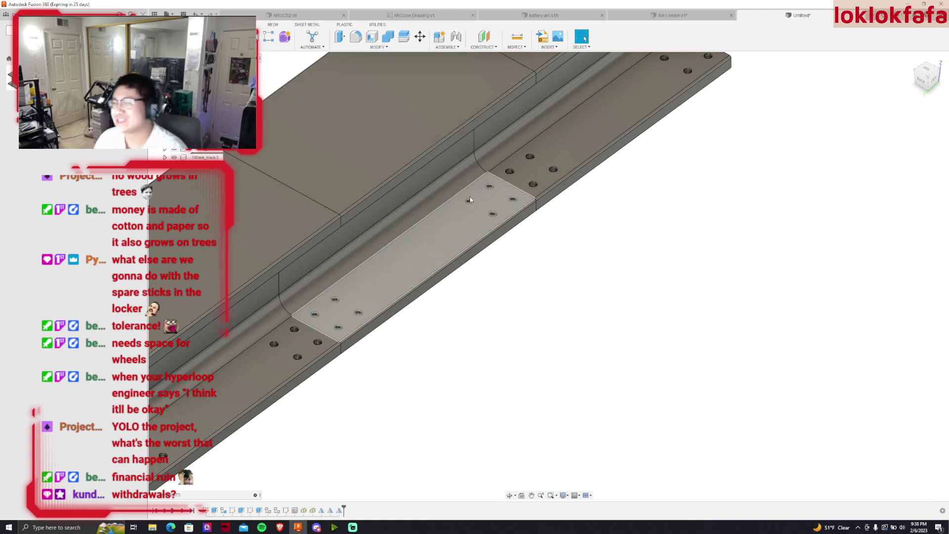
# Offset a construction plane 5 mm from the splice plate's top face at the beam joint
pyautogui.click(496, 48)
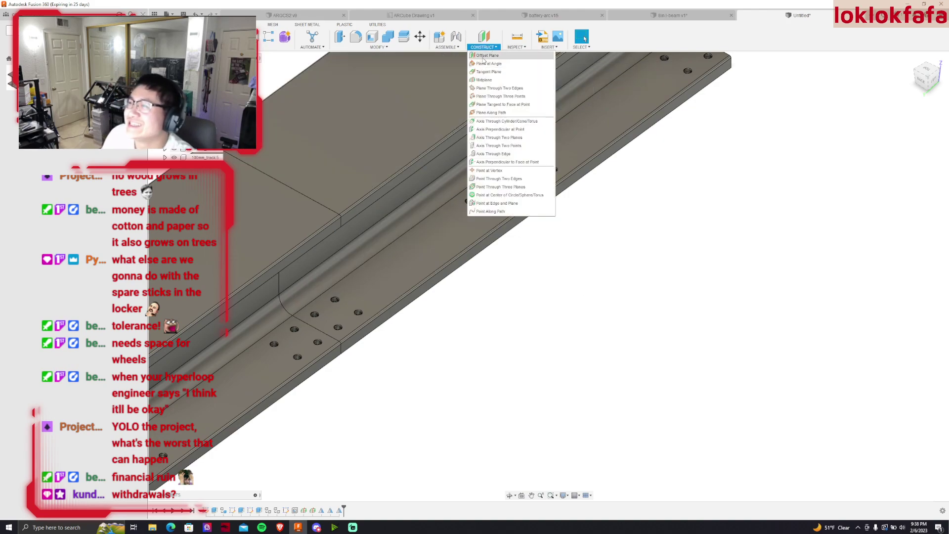
pyautogui.click(494, 57)
pyautogui.click(460, 230)
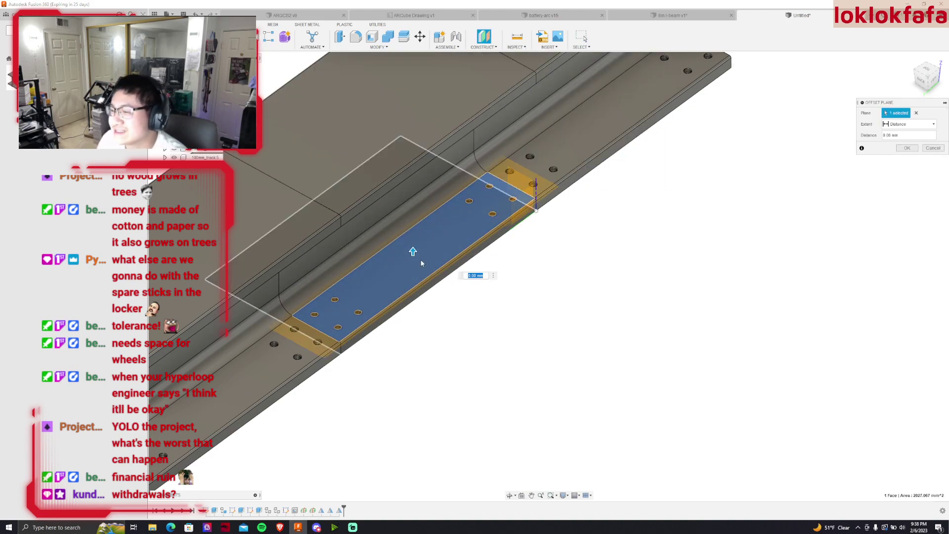
pyautogui.moveTo(413, 251); pyautogui.dragTo(413, 241)
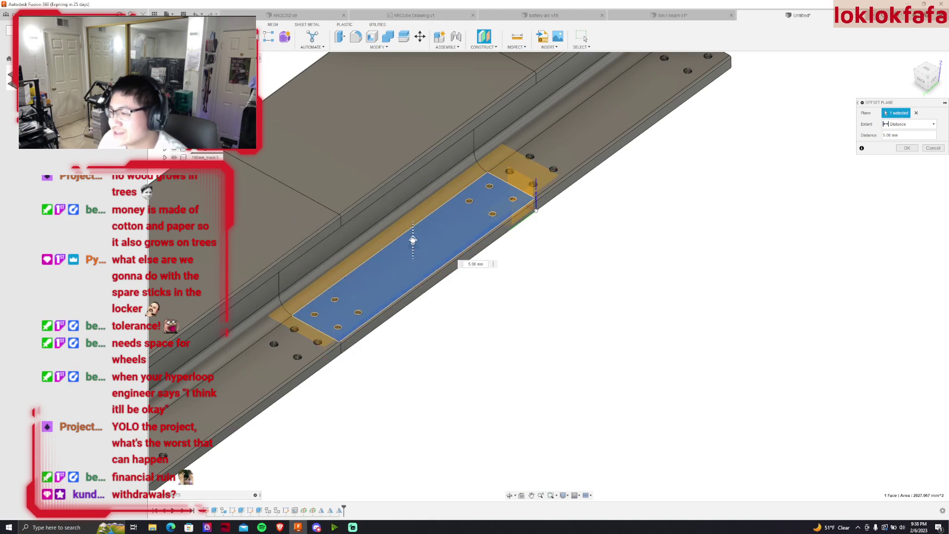
pyautogui.click(907, 148)
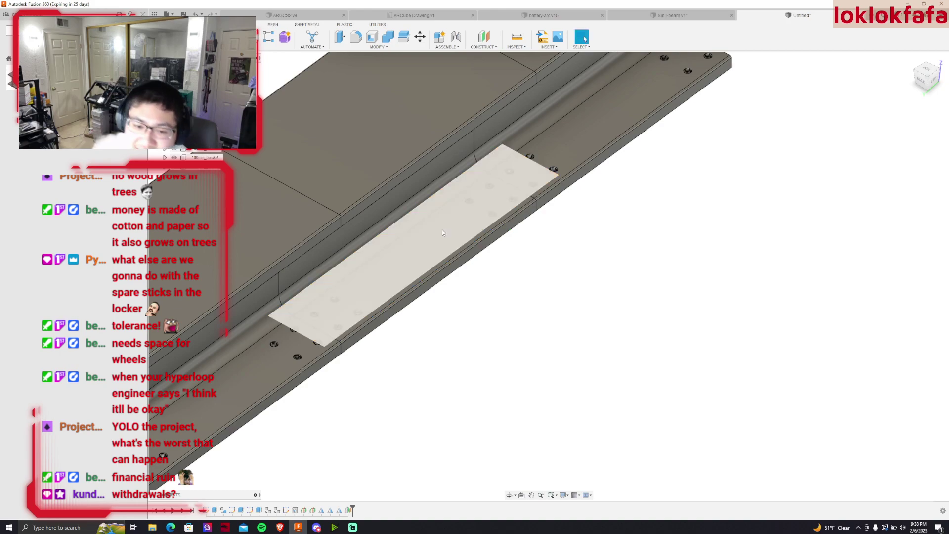
# Sketch on the offset plane and project the two flange faces into it
pyautogui.click(442, 230)
pyautogui.press('p')
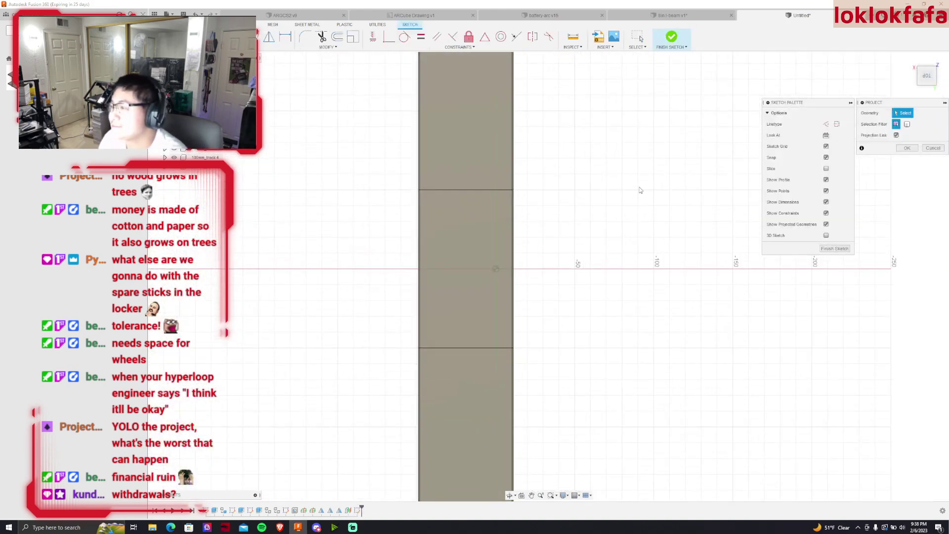
pyautogui.keyDown('shift'); pyautogui.moveTo(549, 276); pyautogui.dragTo(340, 264, button='middle'); pyautogui.keyUp('shift')
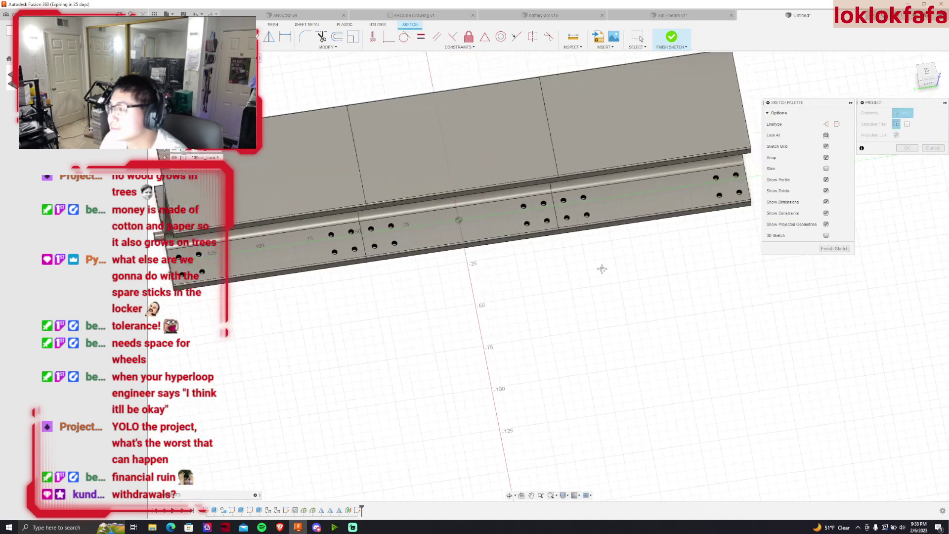
pyautogui.click(340, 264)
pyautogui.click(474, 246)
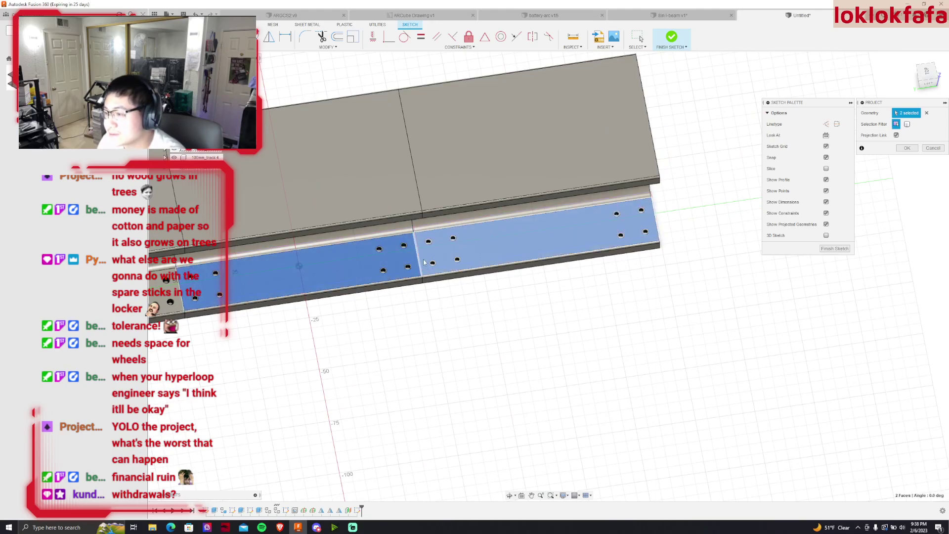
pyautogui.press('Return')
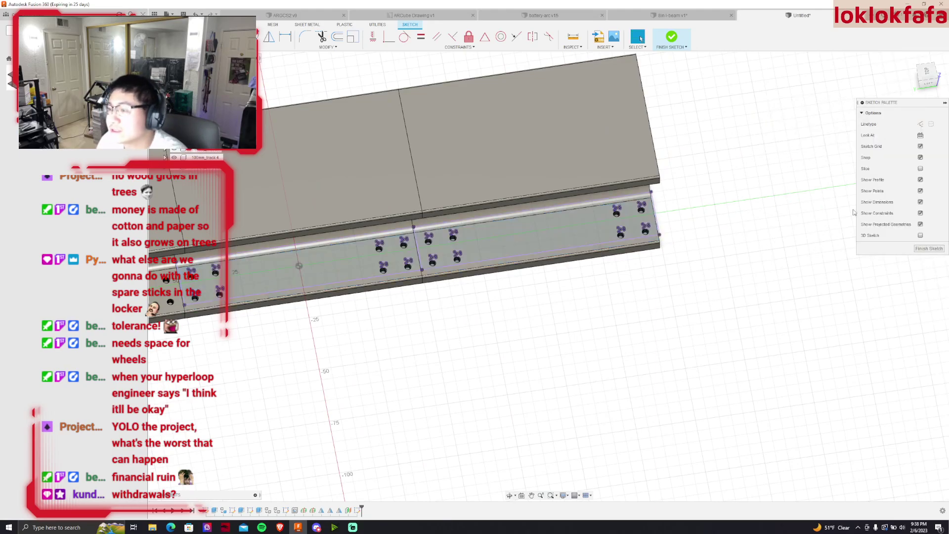
pyautogui.scroll(5, 386, 245)
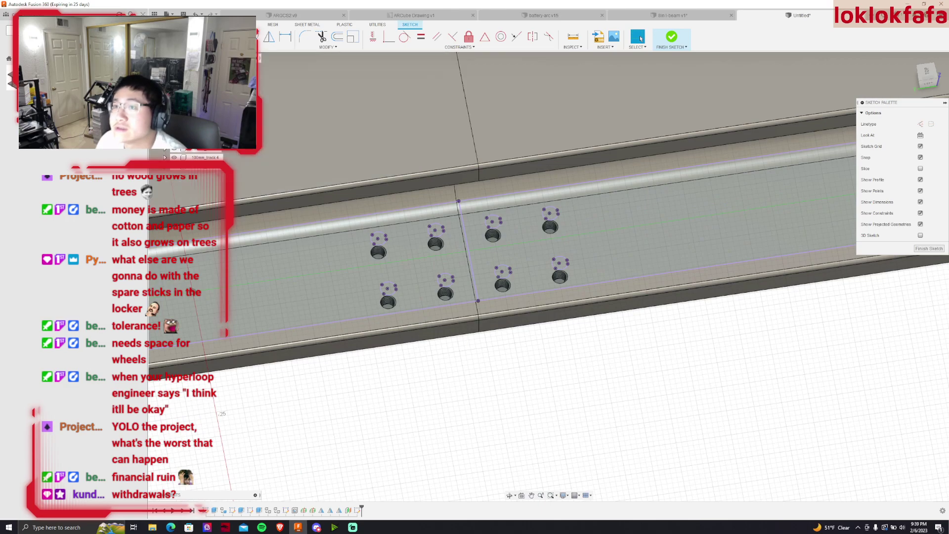
# Draw the carriage rectangles, 20 mm and 20.750 mm, over the joint and finish the sketch
pyautogui.press('r')
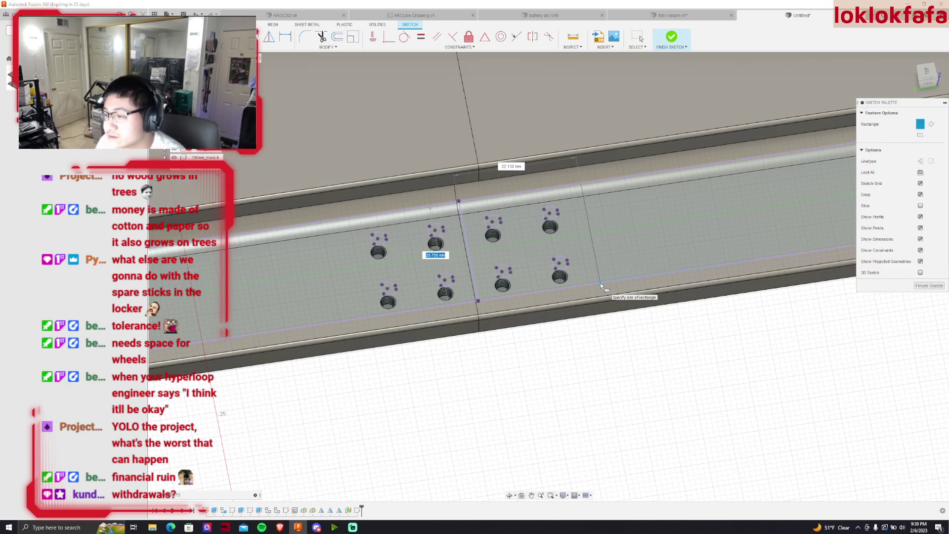
pyautogui.press('Tab')
pyautogui.write('20')
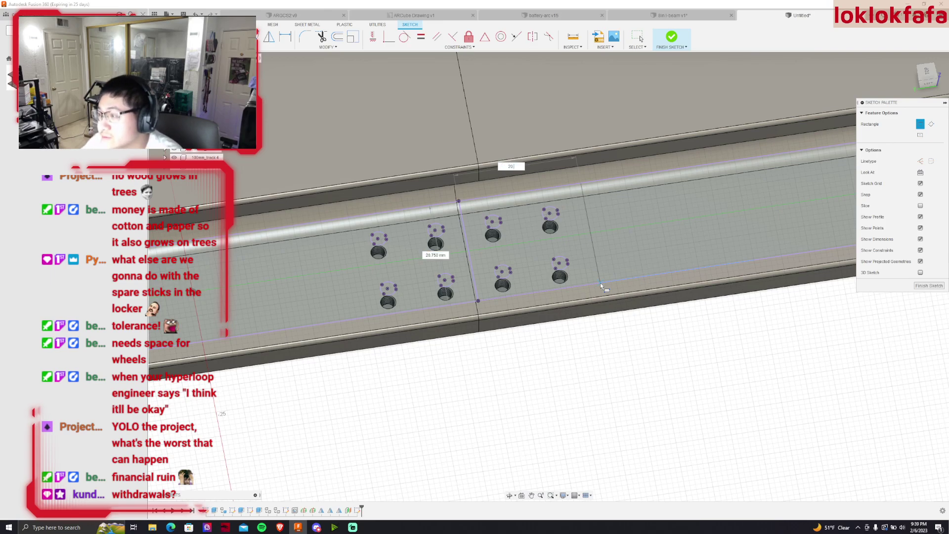
pyautogui.press('Return')
pyautogui.press('Escape')
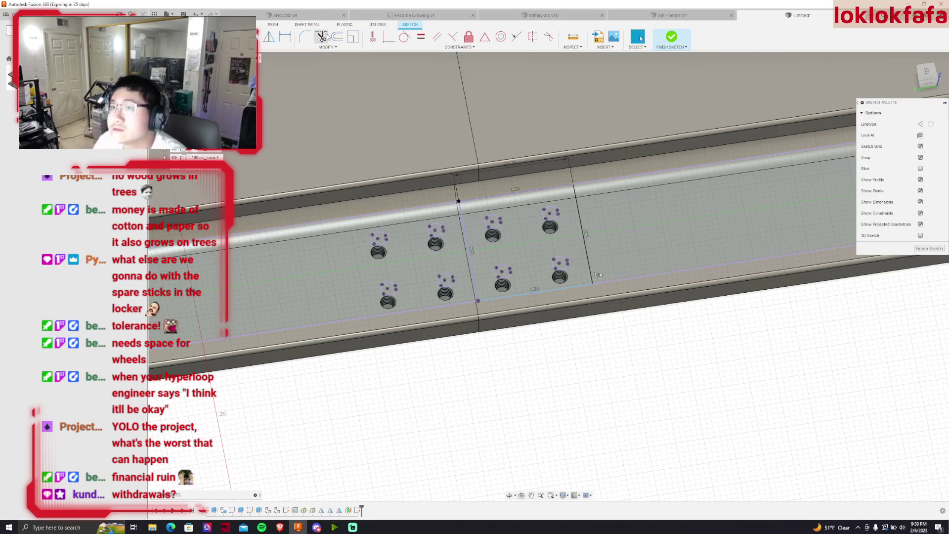
pyautogui.press('r')
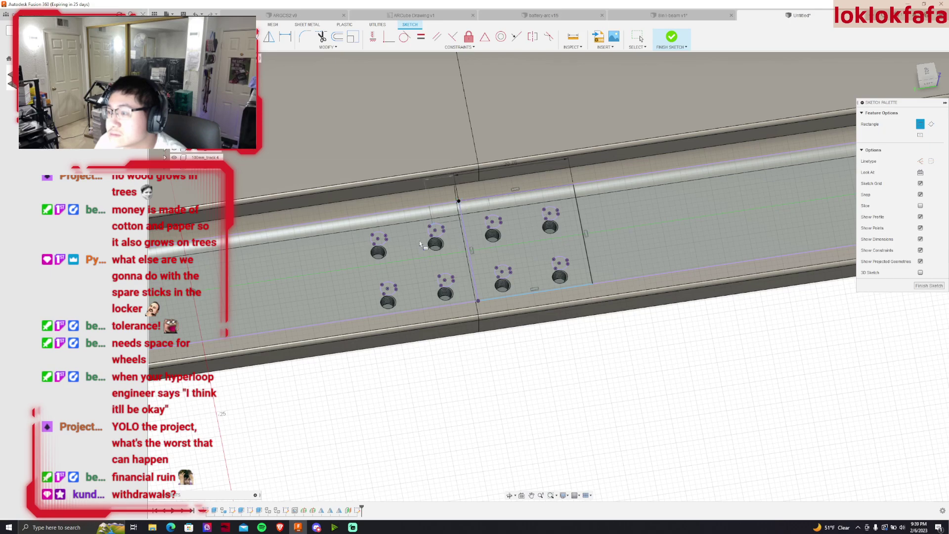
pyautogui.click(459, 201)
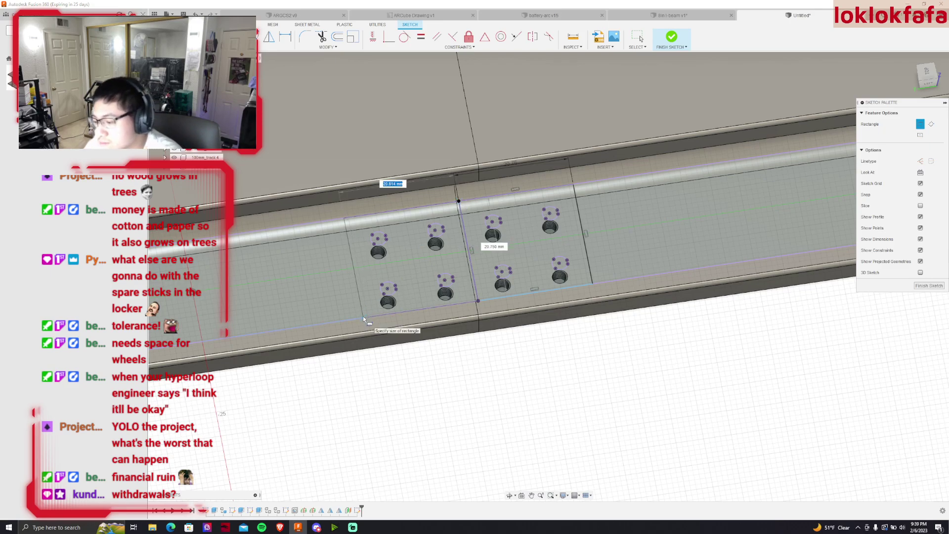
pyautogui.write('20.750')
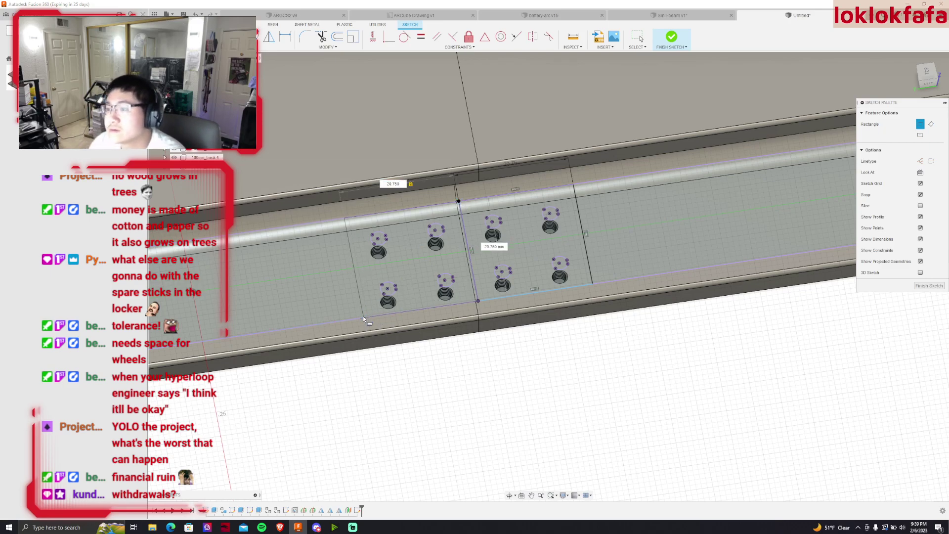
pyautogui.press('Return')
pyautogui.click(672, 39)
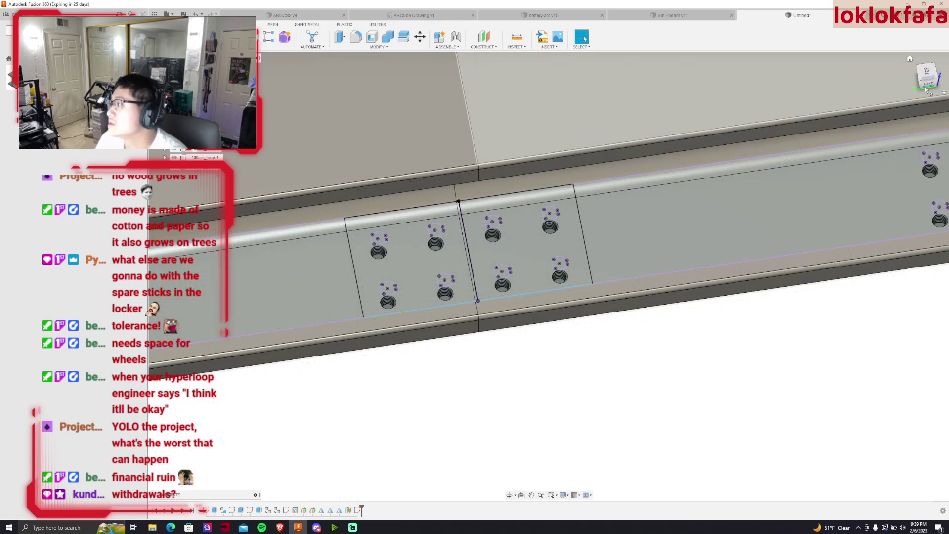
pyautogui.keyDown('shift'); pyautogui.moveTo(802, 86); pyautogui.dragTo(791, 148, button='middle'); pyautogui.keyUp('shift')
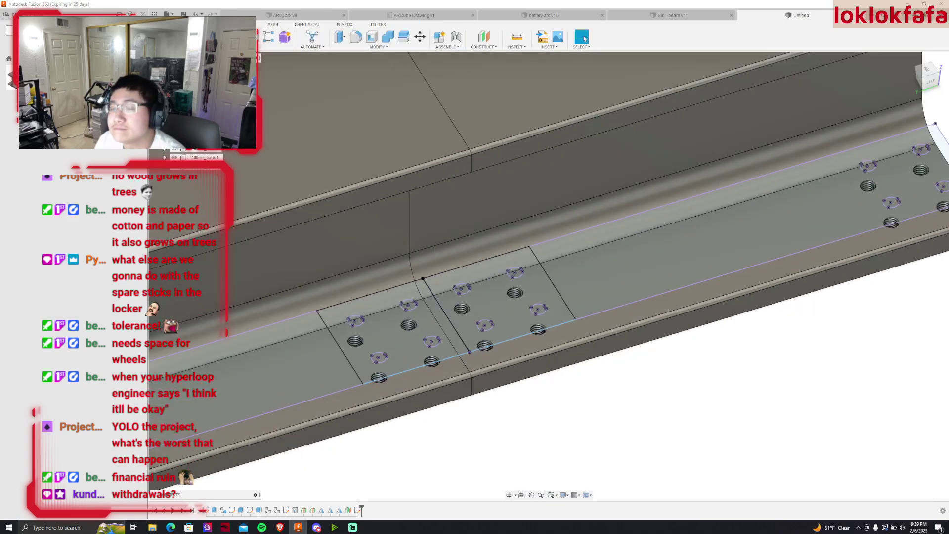
# Extrude both carriage halves and the hole profiles 5 mm into a new solid block
pyautogui.press('e')
pyautogui.click(376, 322)
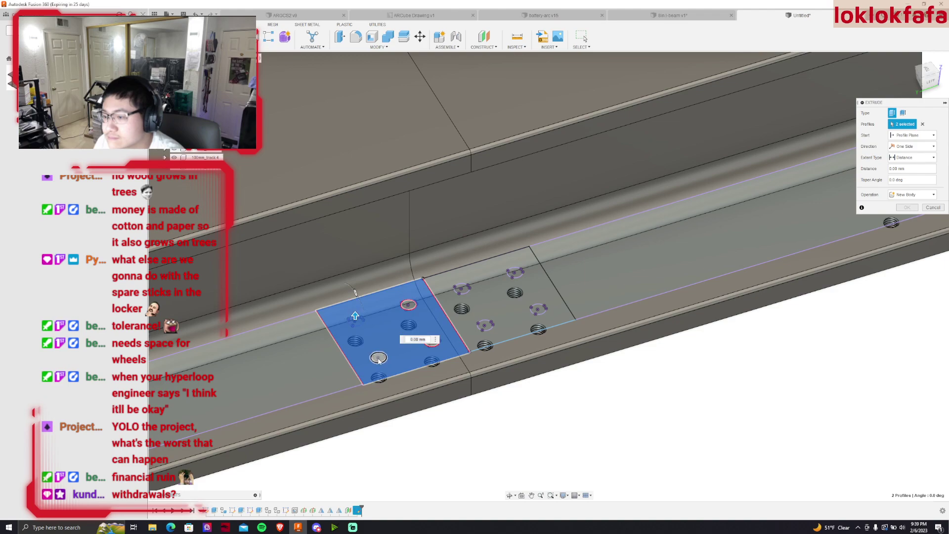
pyautogui.click(457, 304)
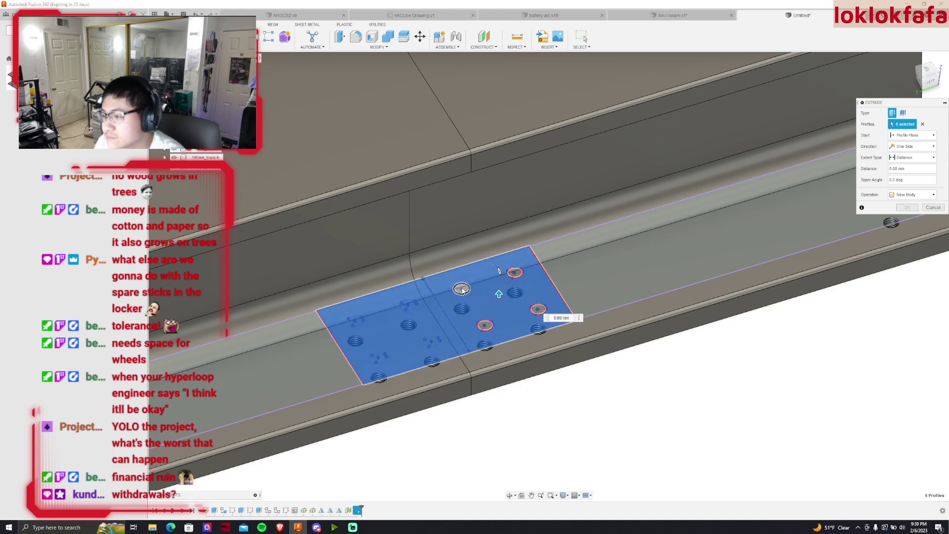
pyautogui.click(545, 313)
pyautogui.click(503, 323)
pyautogui.write('5')
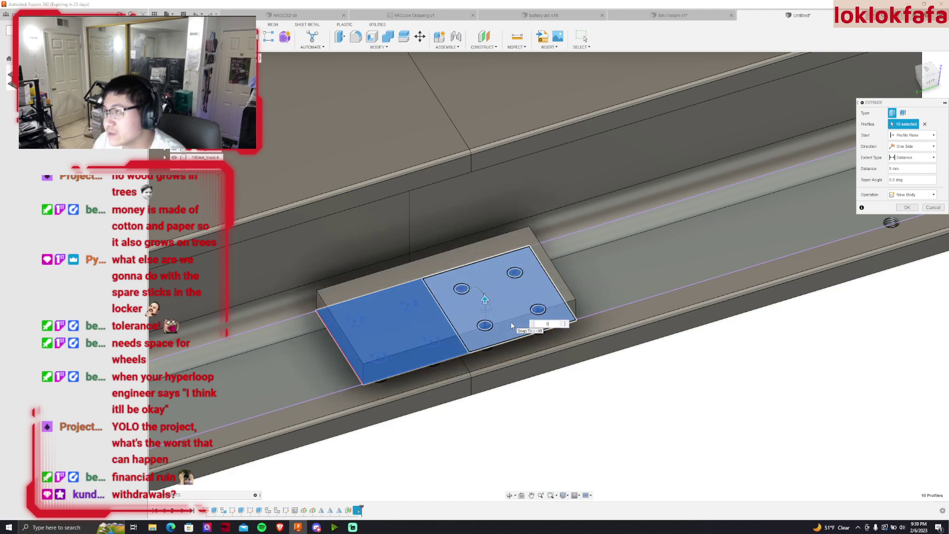
pyautogui.press('Return')
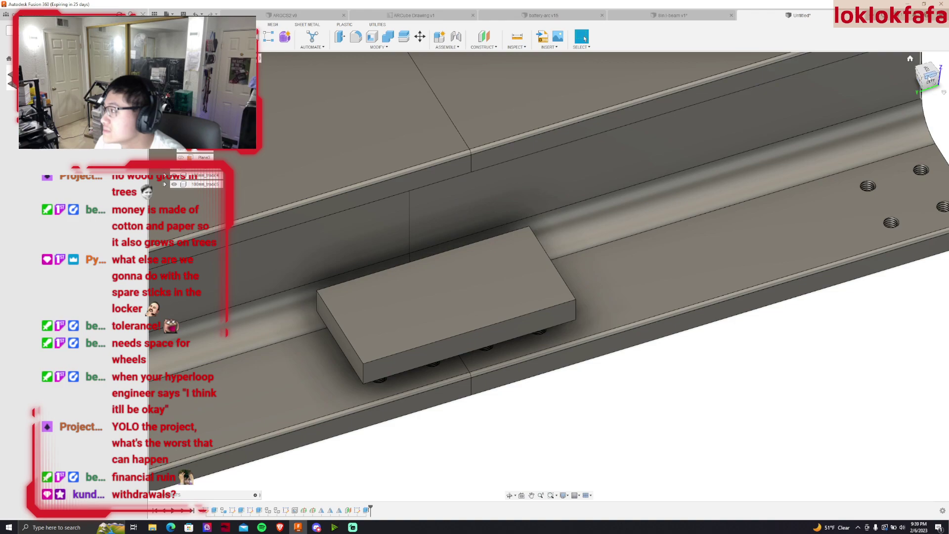
pyautogui.keyDown('shift'); pyautogui.moveTo(546, 276); pyautogui.dragTo(696, 230, button='middle'); pyautogui.keyUp('shift')
pyautogui.scroll(3, 695, 230)
pyautogui.scroll(-2, 663, 245)
pyautogui.scroll(-2, 663, 245)
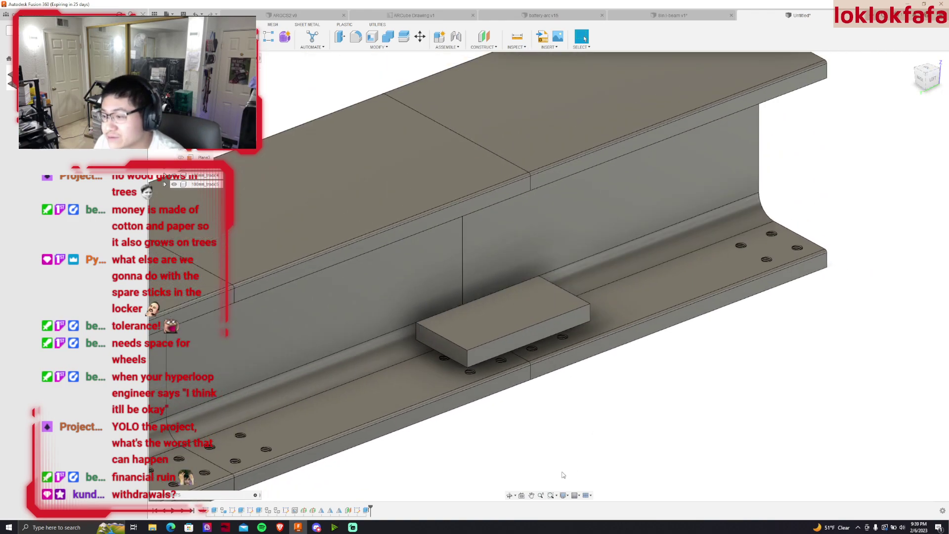
pyautogui.scroll(5, 456, 336)
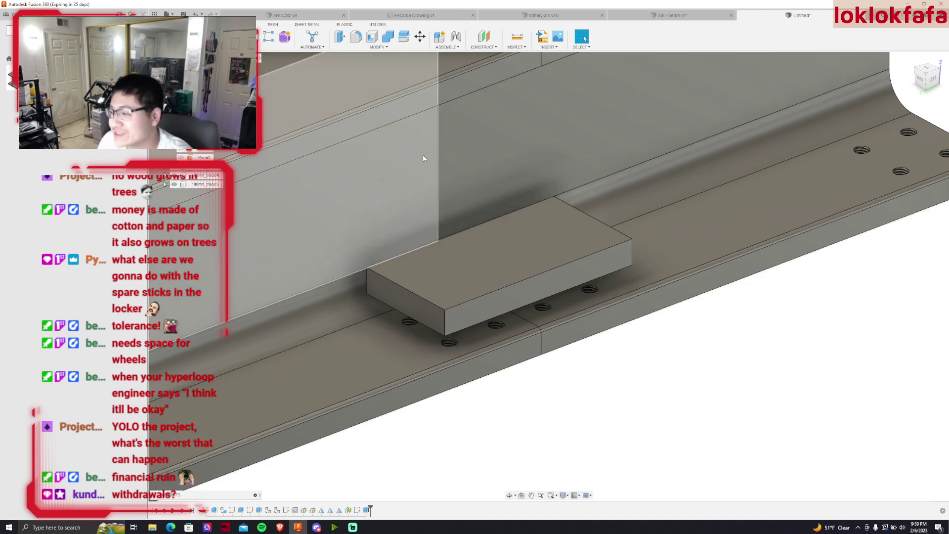
# Fillet the left, back, right and front vertical block edges at 2 mm radius
pyautogui.press('f')
pyautogui.click(366, 279)
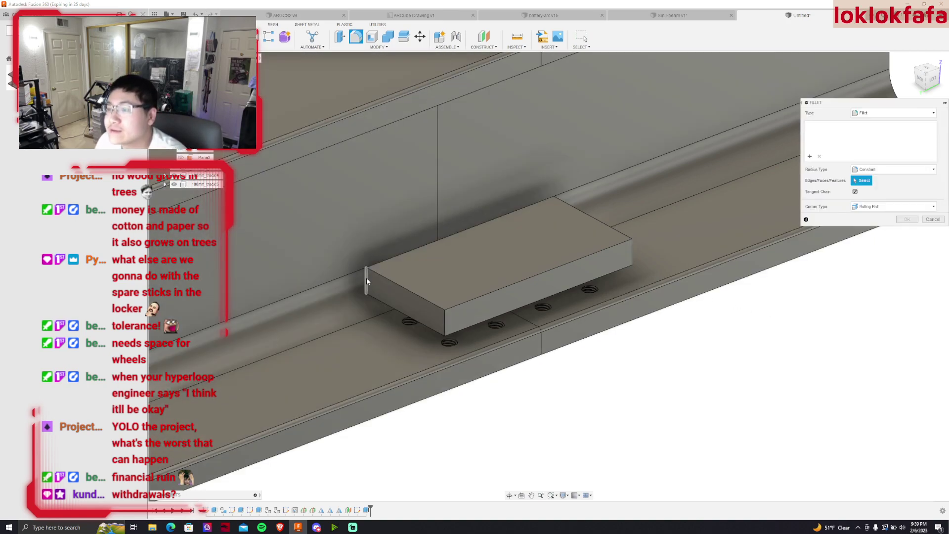
pyautogui.click(554, 206)
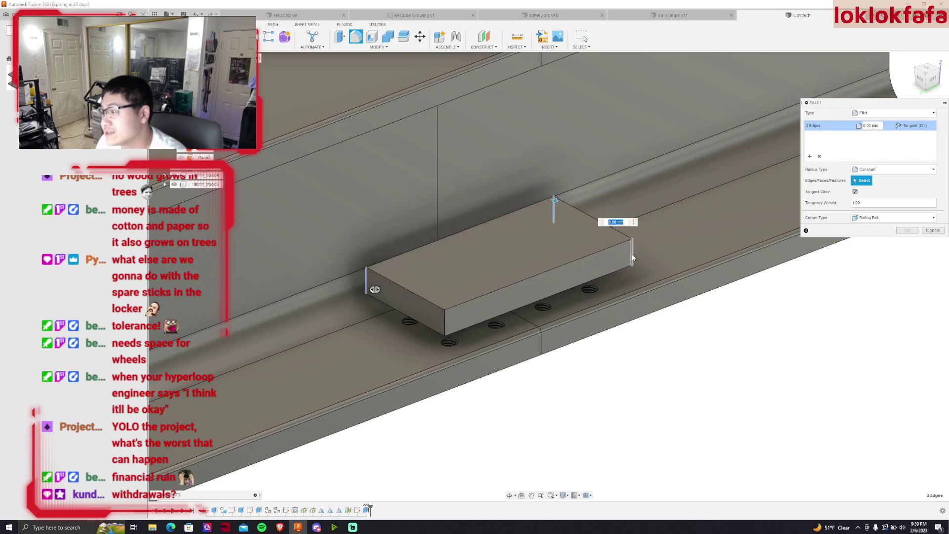
pyautogui.click(633, 251)
pyautogui.click(445, 323)
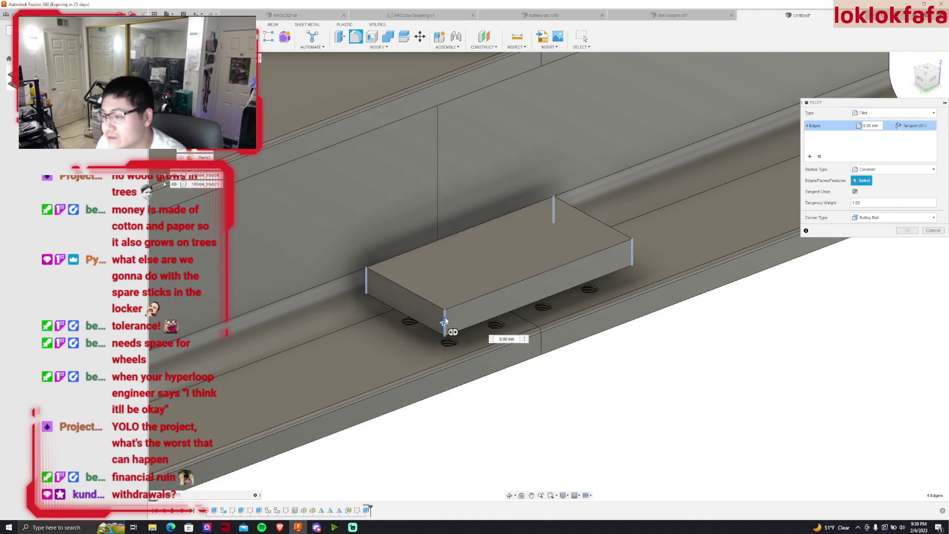
pyautogui.write('2.5')
pyautogui.press('Return')
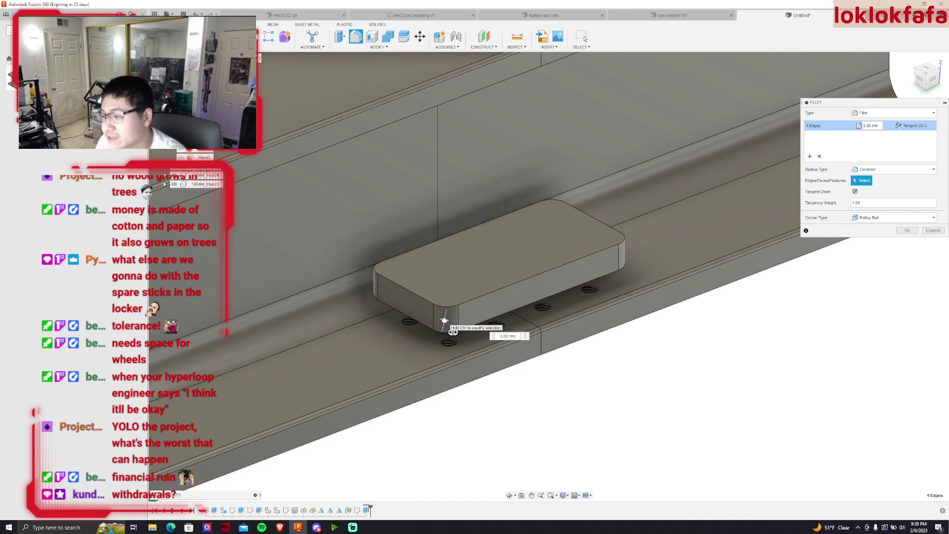
pyautogui.write('2')
pyautogui.press('Return')
pyautogui.click(908, 230)
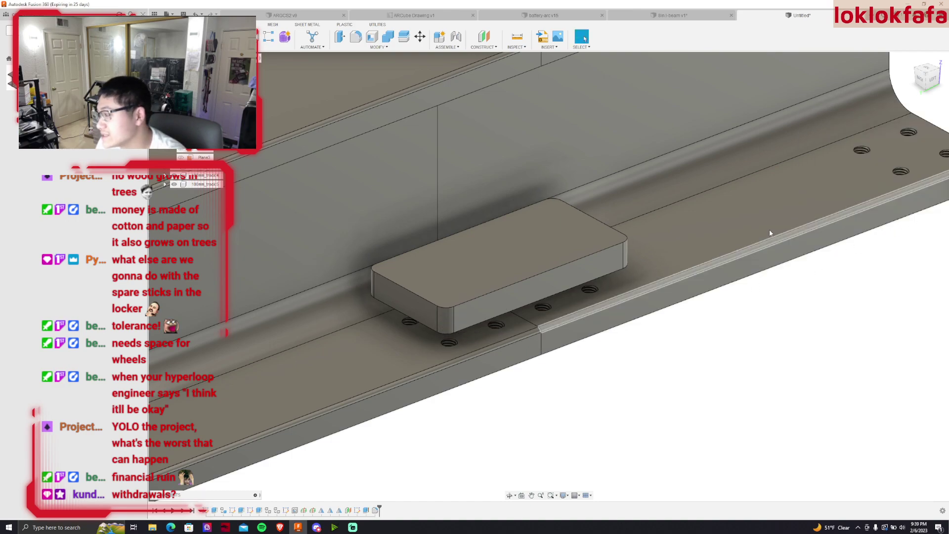
pyautogui.click(517, 249)
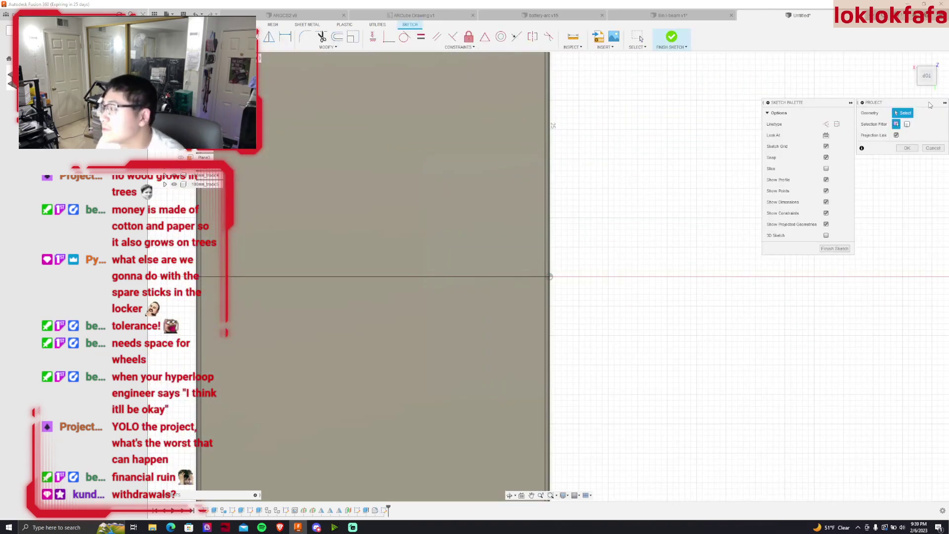
# Project the left and right plate faces' hole outlines onto the block's top sketch
pyautogui.moveTo(930, 78); pyautogui.dragTo(599, 321)
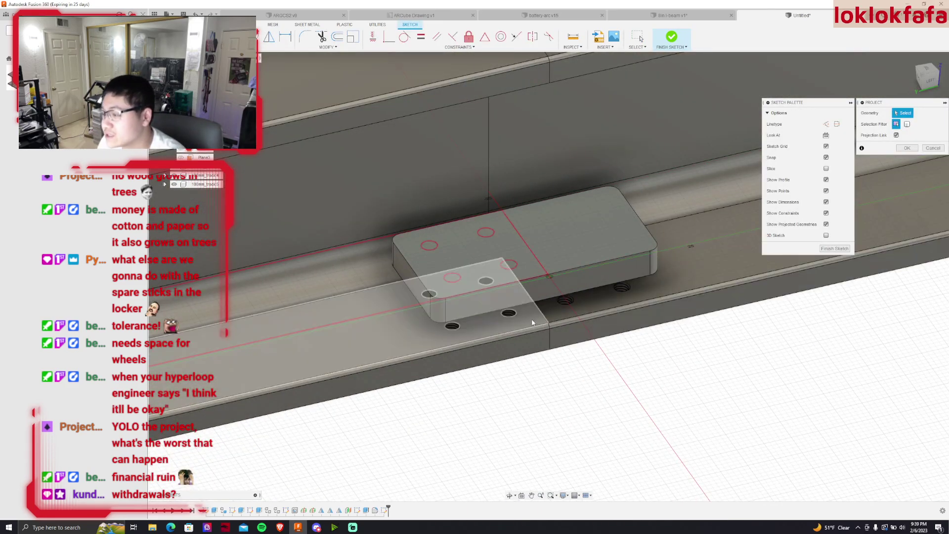
pyautogui.click(540, 320)
pyautogui.click(586, 309)
pyautogui.press('Return')
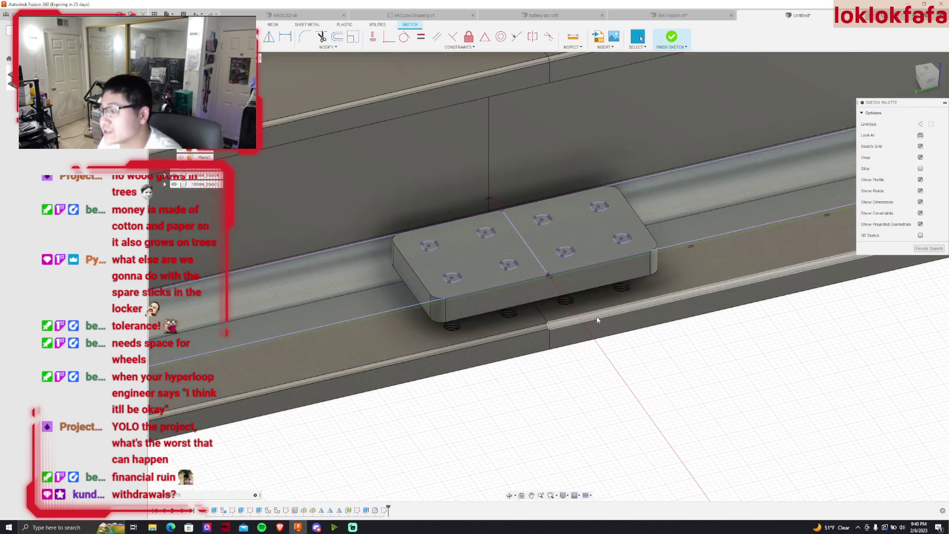
pyautogui.click(671, 37)
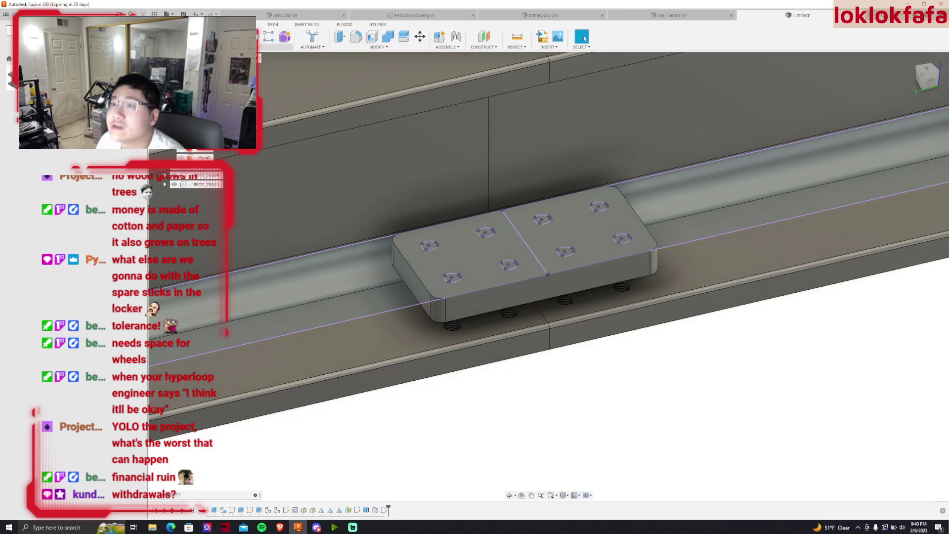
# Place simple counterbored holes with 6 mm counterbore at the projected hole centres
pyautogui.press('h')
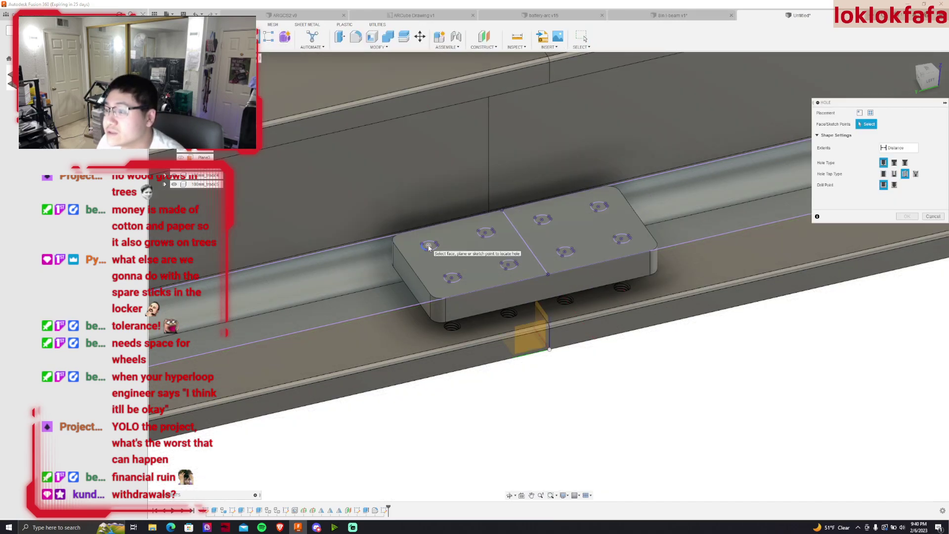
pyautogui.click(430, 245)
pyautogui.click(485, 233)
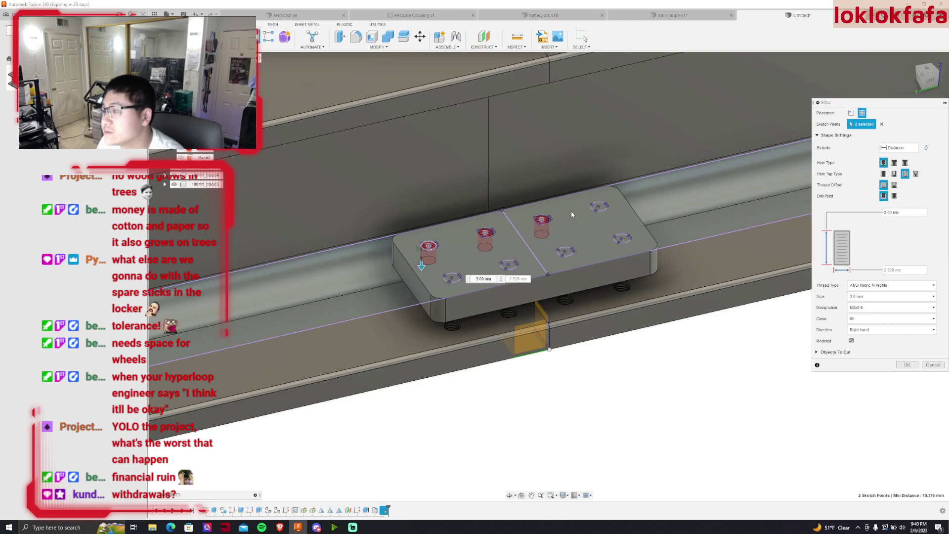
pyautogui.click(598, 207)
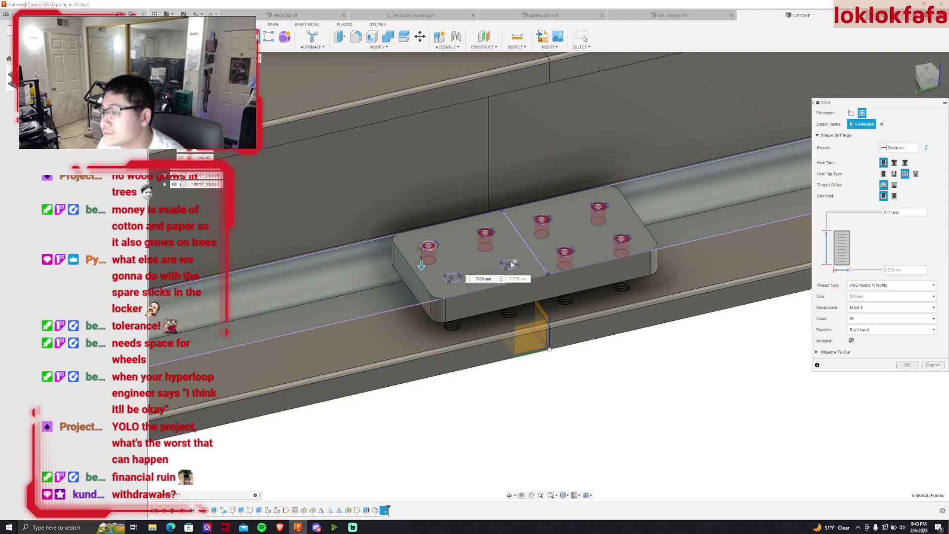
pyautogui.click(451, 279)
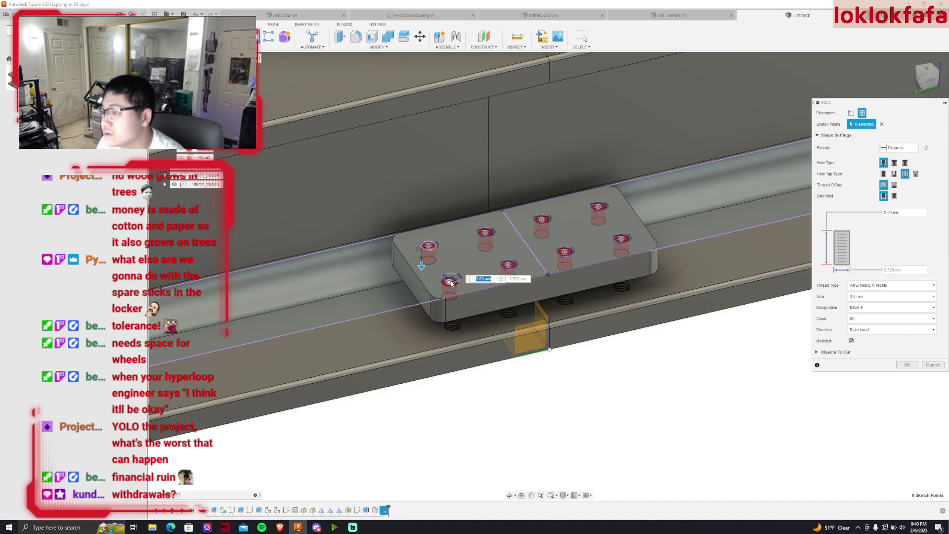
pyautogui.click(451, 279)
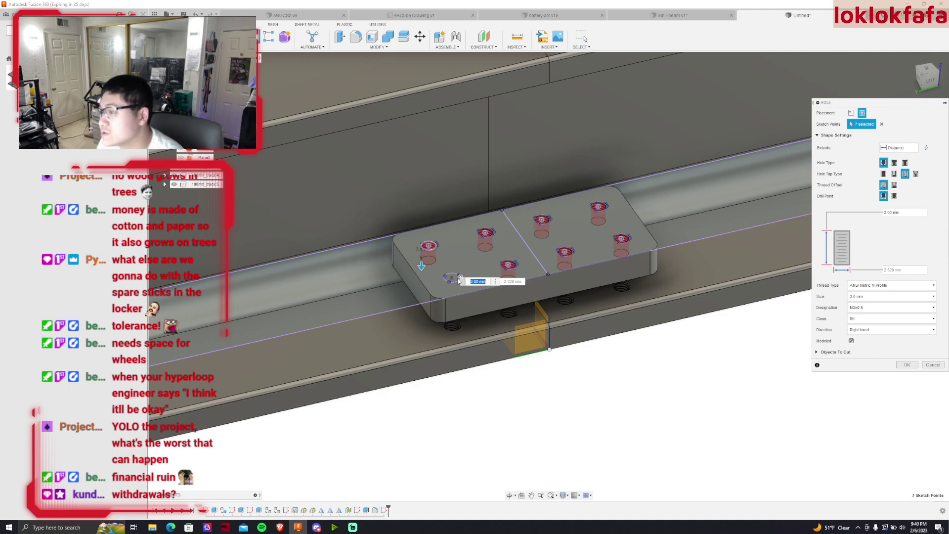
pyautogui.click(894, 163)
pyautogui.click(884, 174)
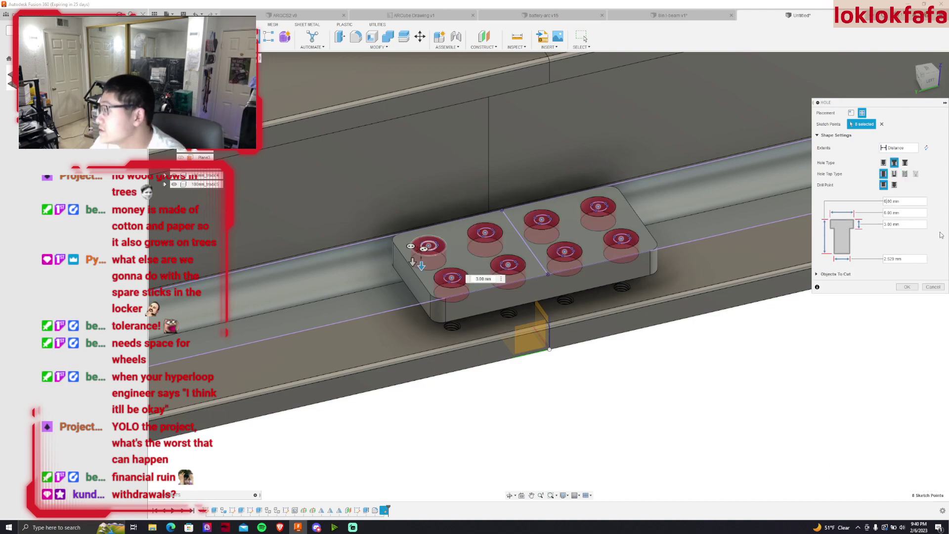
pyautogui.click(906, 217)
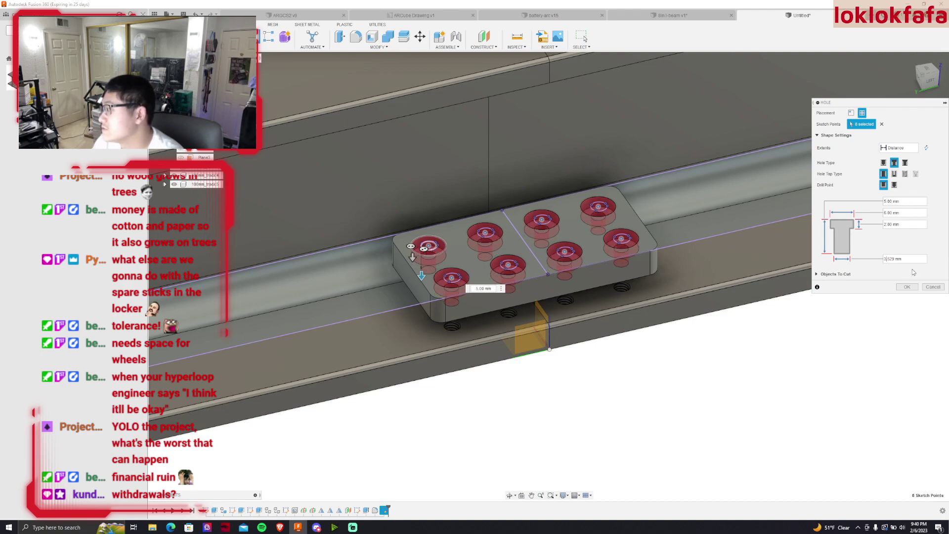
pyautogui.write('.')
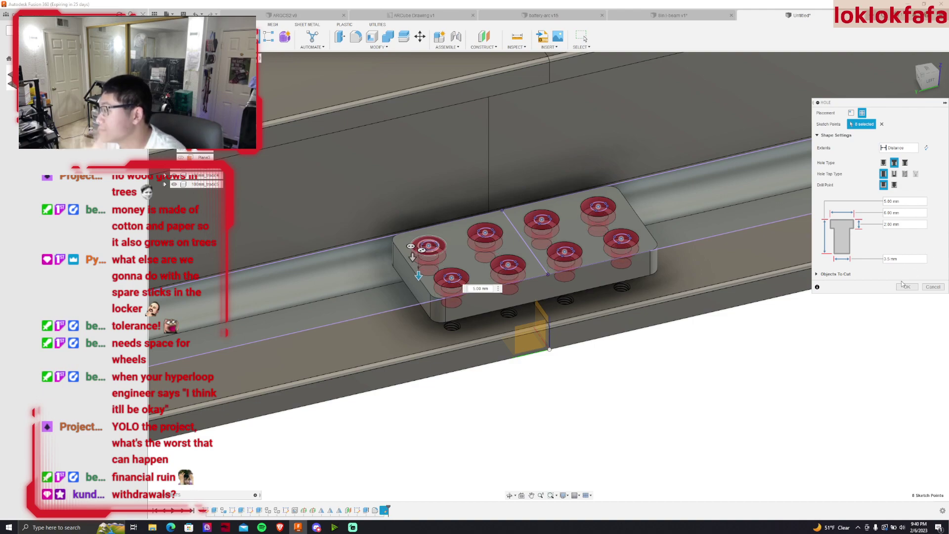
pyautogui.click(908, 286)
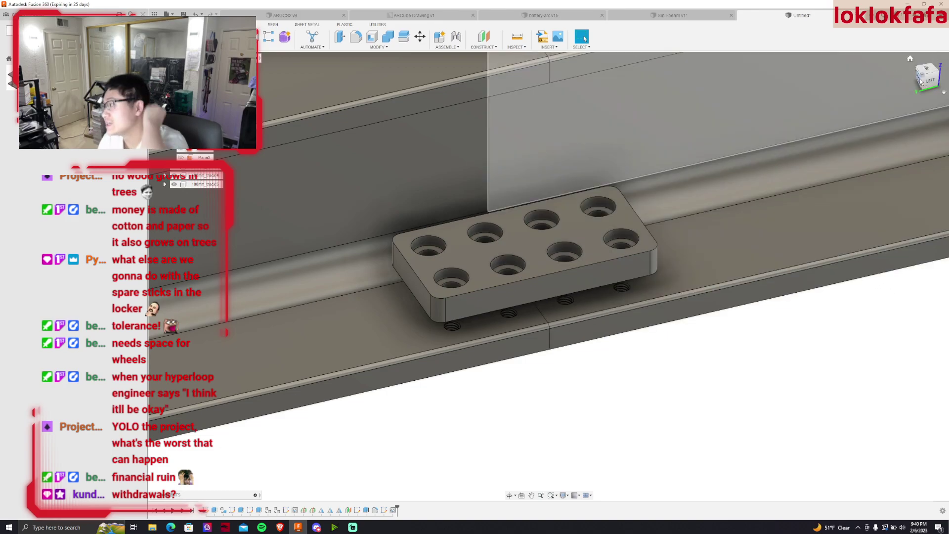
pyautogui.moveTo(847, 193)
pyautogui.keyDown('shift'); pyautogui.mouseDown(button='middle')
pyautogui.moveTo(840, 109)
pyautogui.moveTo(840, 198)
pyautogui.moveTo(933, 85)
pyautogui.mouseUp(button='middle'); pyautogui.keyUp('shift')
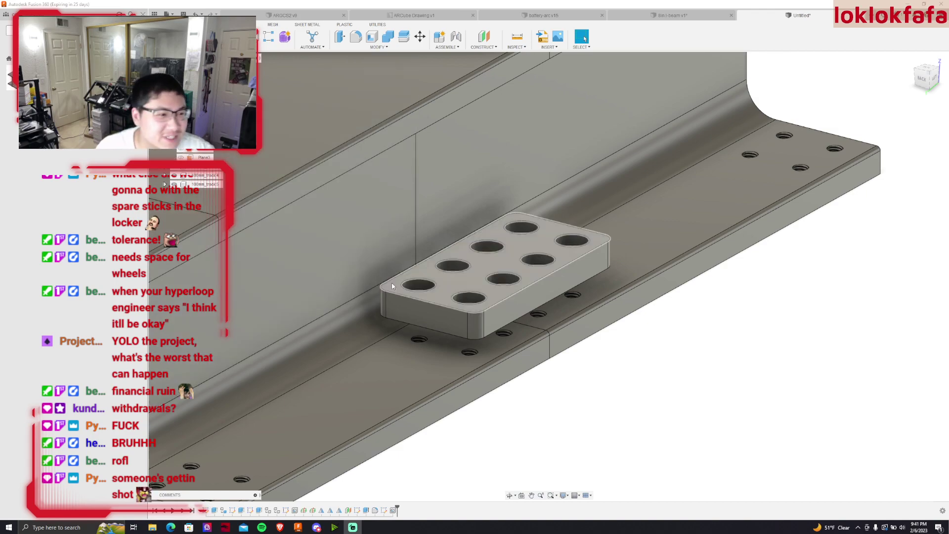
pyautogui.scroll(-3, 427, 301)
pyautogui.scroll(-2, 426, 300)
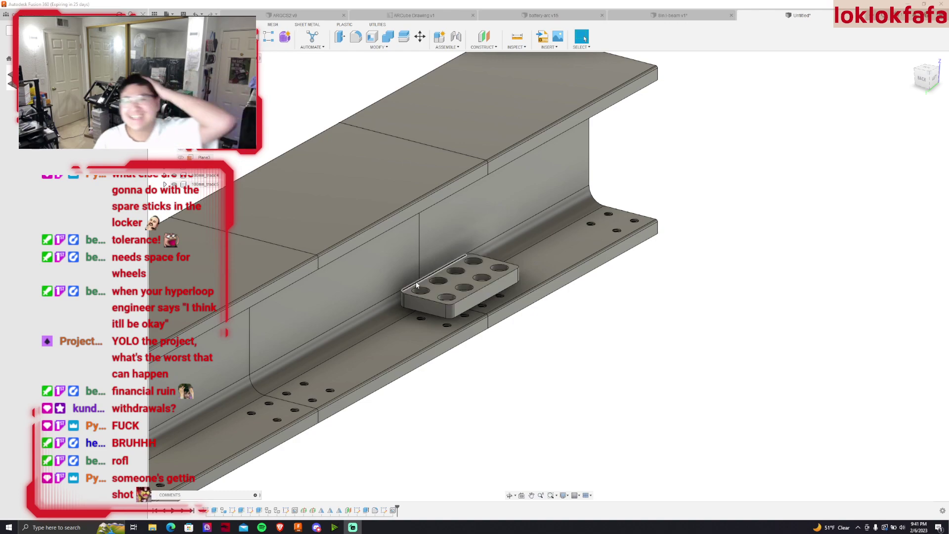
pyautogui.scroll(3, 417, 213)
# Fillet the plate's top edges at 2.50 mm and orbit out to view the whole I-beam
pyautogui.press('f')
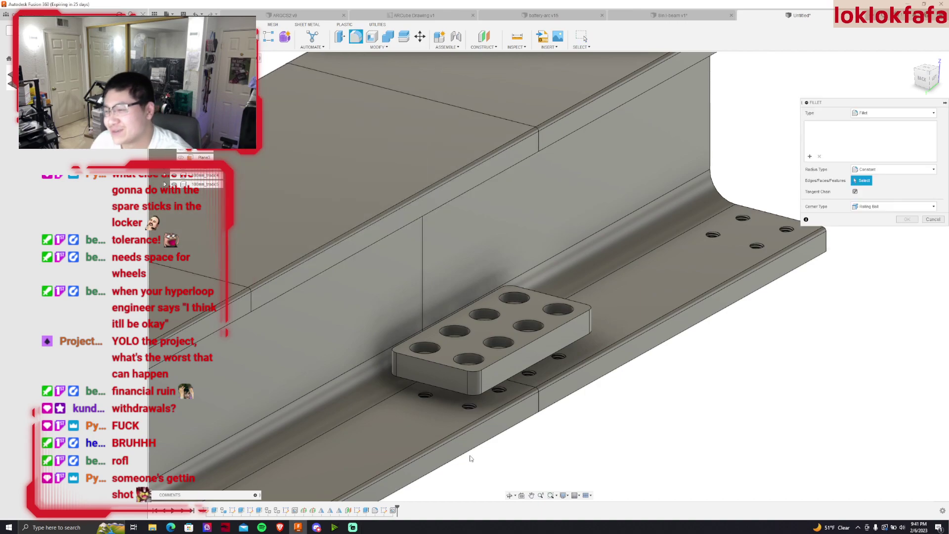
pyautogui.scroll(2, 441, 351)
pyautogui.click(439, 340)
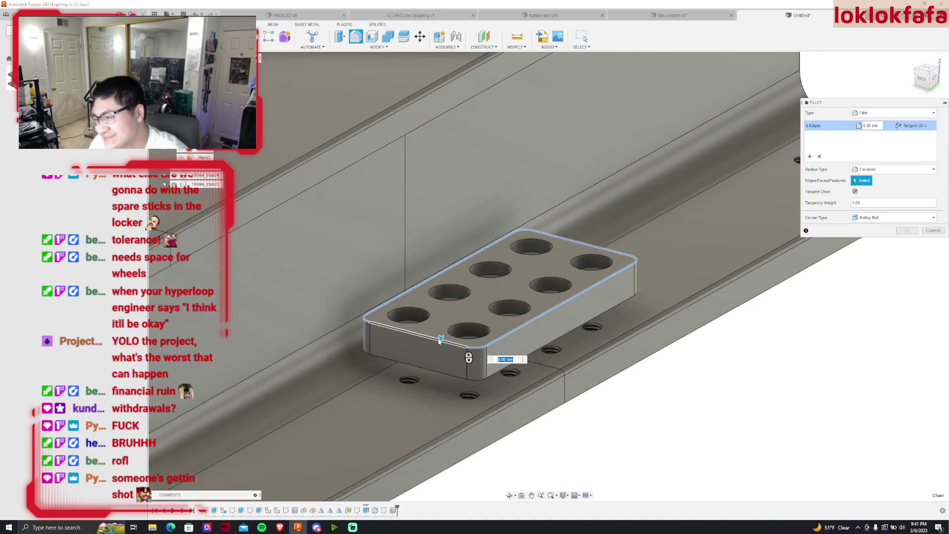
pyautogui.moveTo(439, 336); pyautogui.dragTo(441, 339)
pyautogui.click(906, 231)
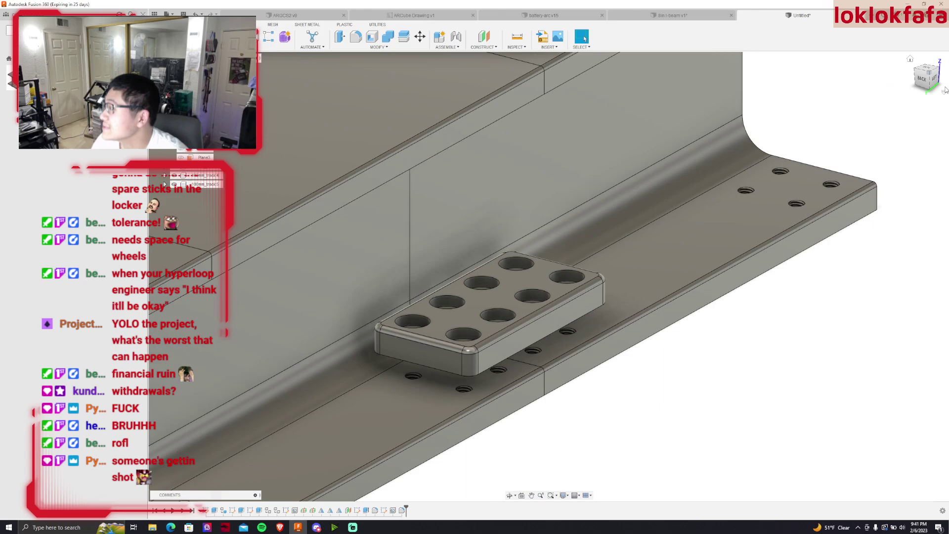
pyautogui.keyDown('shift'); pyautogui.moveTo(549, 276); pyautogui.dragTo(550, 213, button='middle'); pyautogui.keyUp('shift')
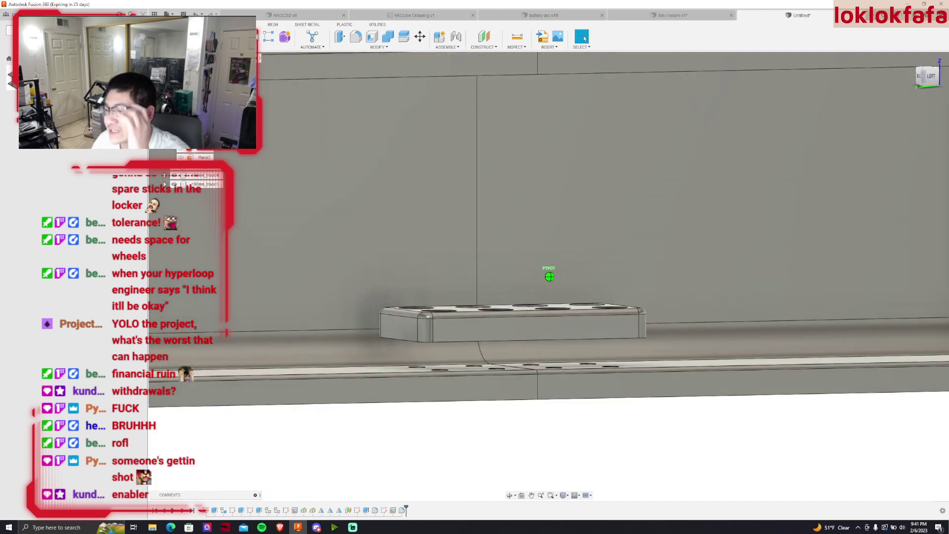
pyautogui.moveTo(550, 277)
pyautogui.keyDown('shift'); pyautogui.mouseDown(button='middle')
pyautogui.moveTo(612, 401)
pyautogui.moveTo(746, 392)
pyautogui.mouseUp(button='middle'); pyautogui.keyUp('shift')
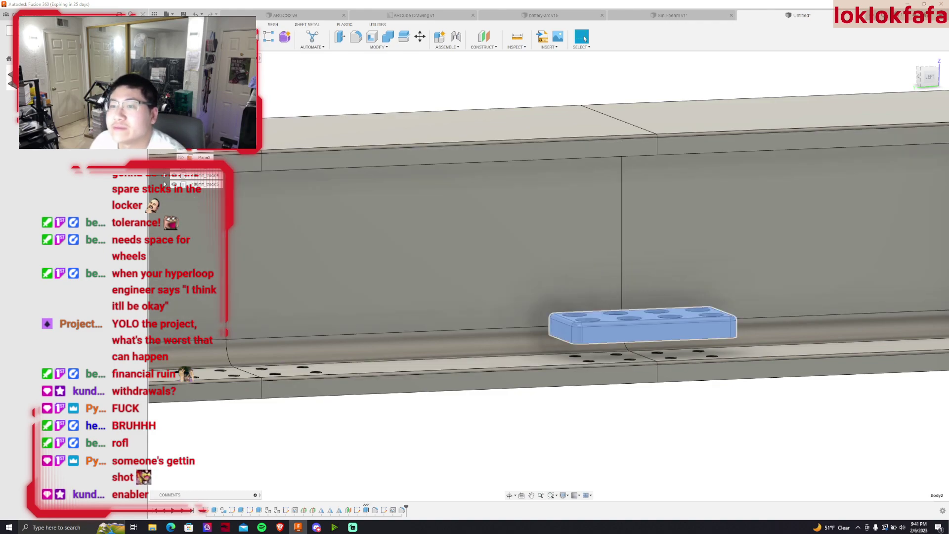
# Convert the holed splice plate body into its own component
pyautogui.click(642, 326)
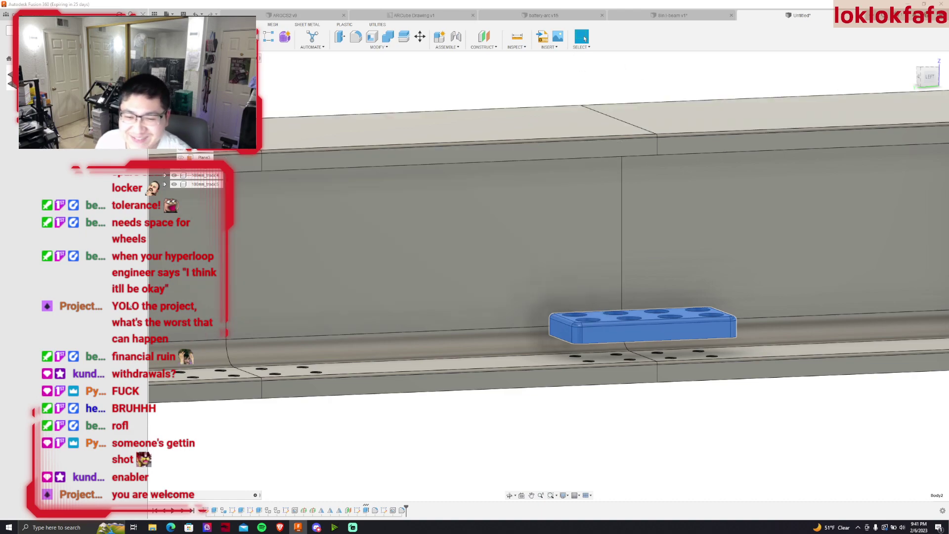
pyautogui.rightClick(195, 113)
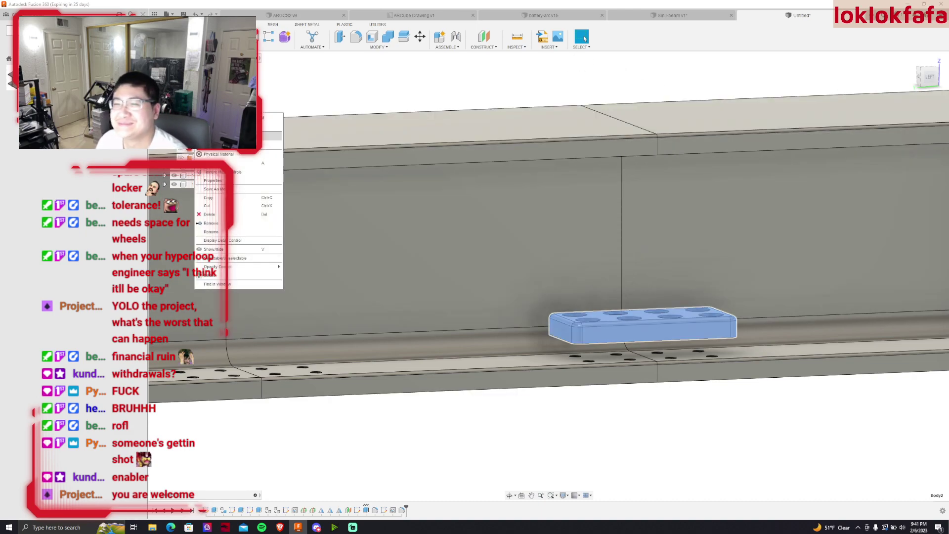
pyautogui.click(212, 188)
# Move the Join1 component 4 mm down onto the track
pyautogui.rightClick(195, 175)
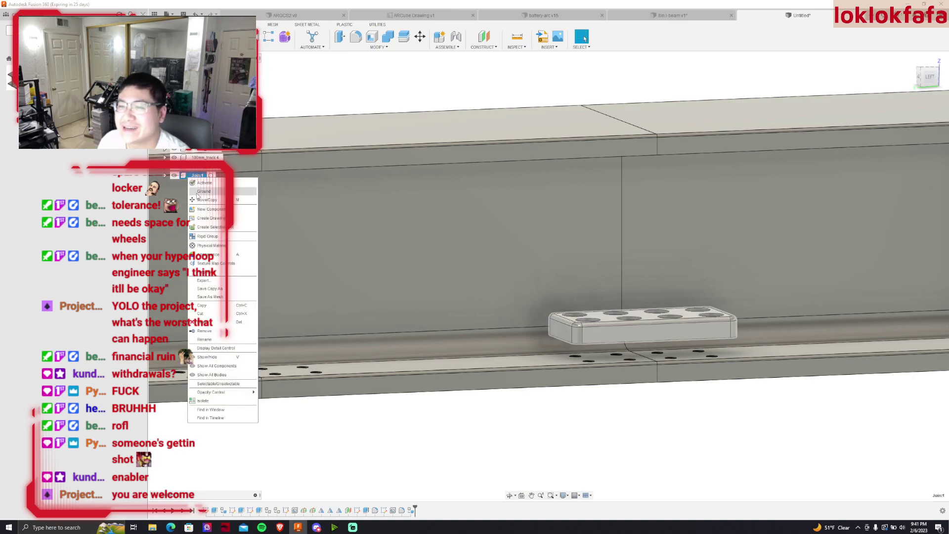
pyautogui.click(208, 197)
pyautogui.scroll(3, 632, 299)
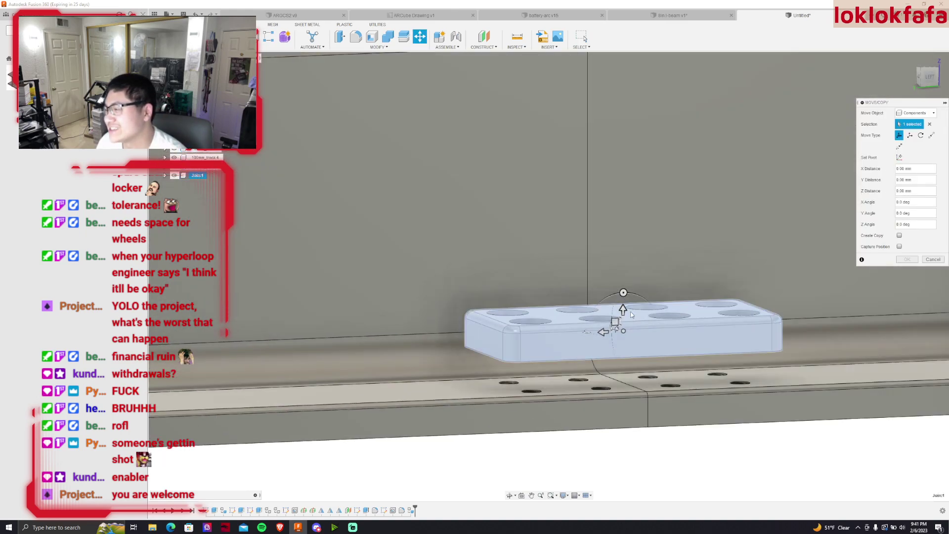
pyautogui.moveTo(623, 322); pyautogui.dragTo(623, 345)
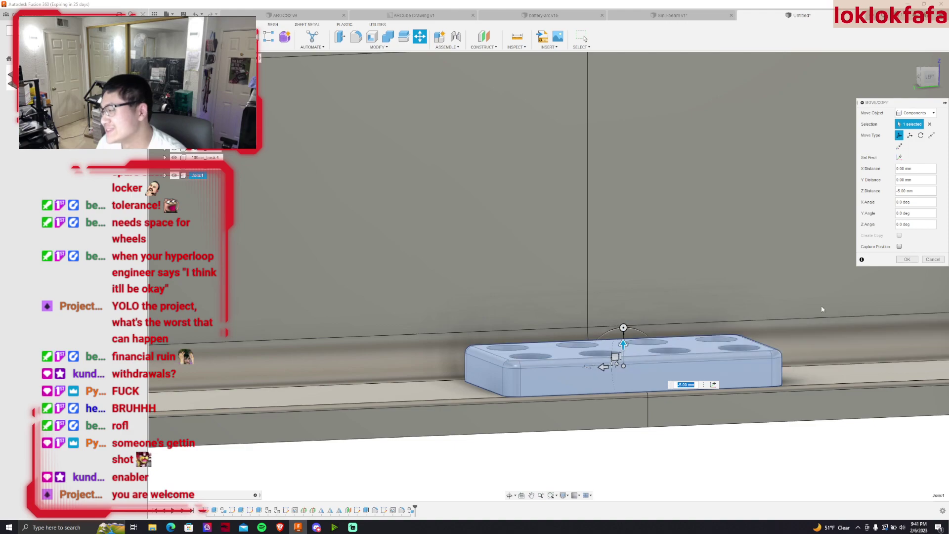
pyautogui.click(907, 260)
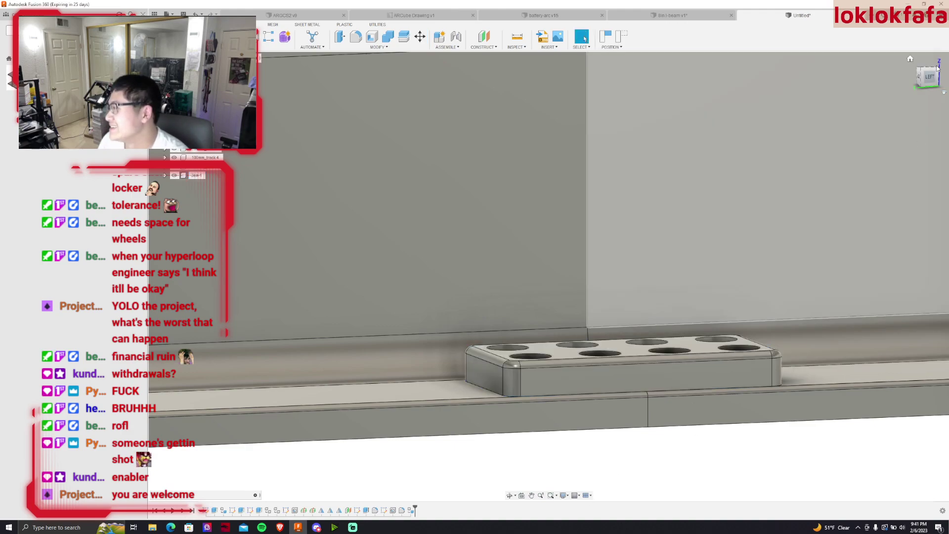
# View the rail and plate from above and reopen an earlier timeline sketch
pyautogui.moveTo(931, 79); pyautogui.dragTo(927, 79)
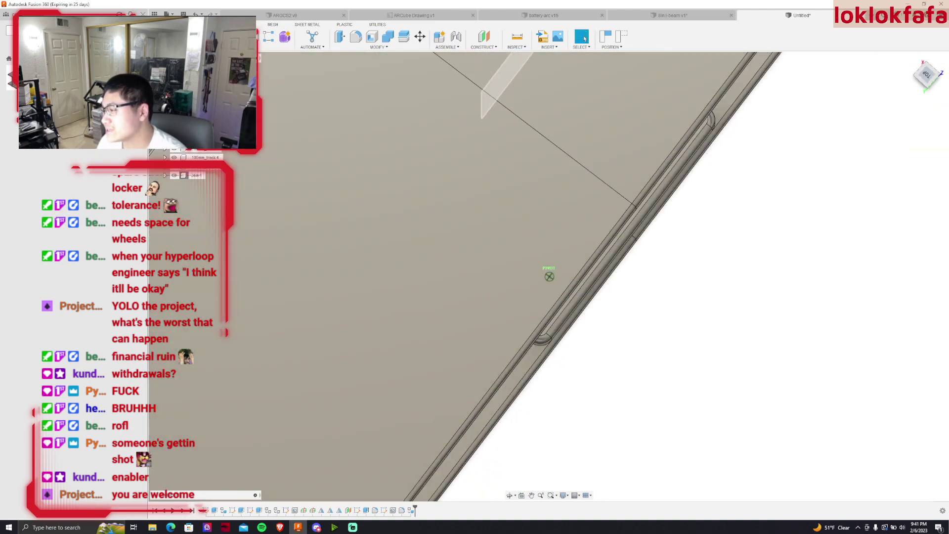
pyautogui.keyDown('shift'); pyautogui.moveTo(550, 276); pyautogui.dragTo(568, 277, button='middle'); pyautogui.keyUp('shift')
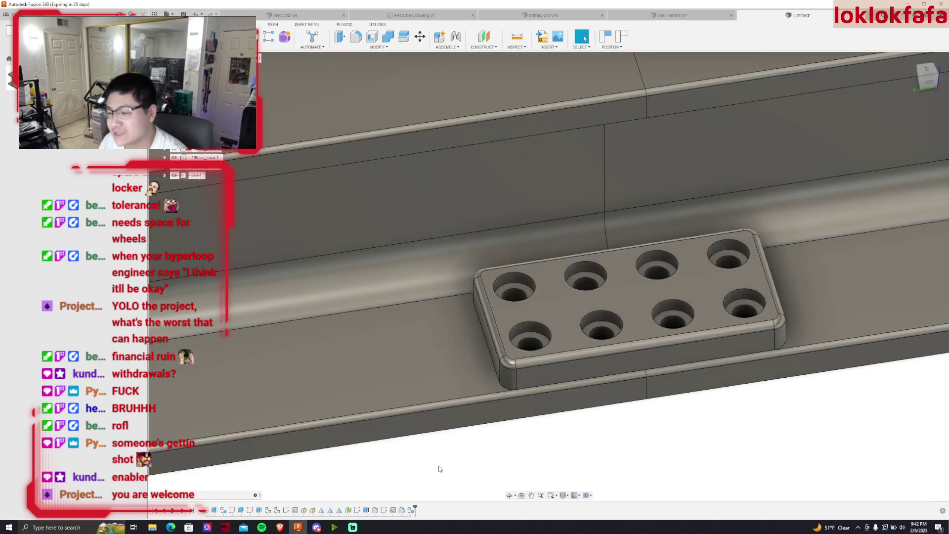
pyautogui.doubleClick(384, 510)
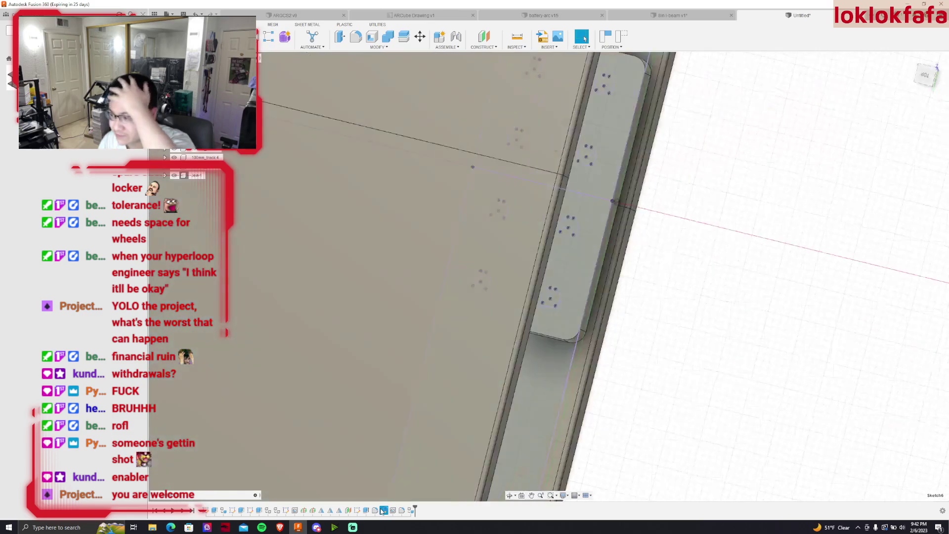
pyautogui.click(925, 70)
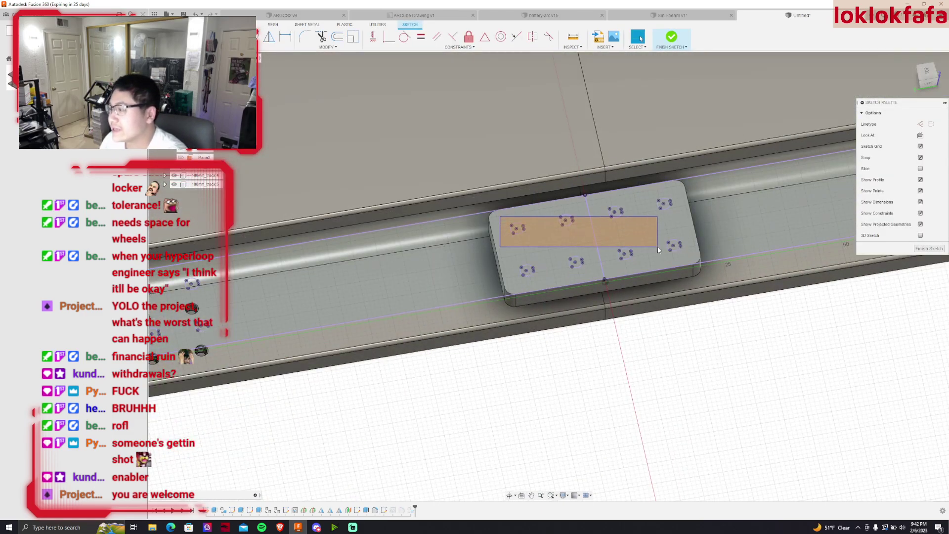
pyautogui.press('Escape')
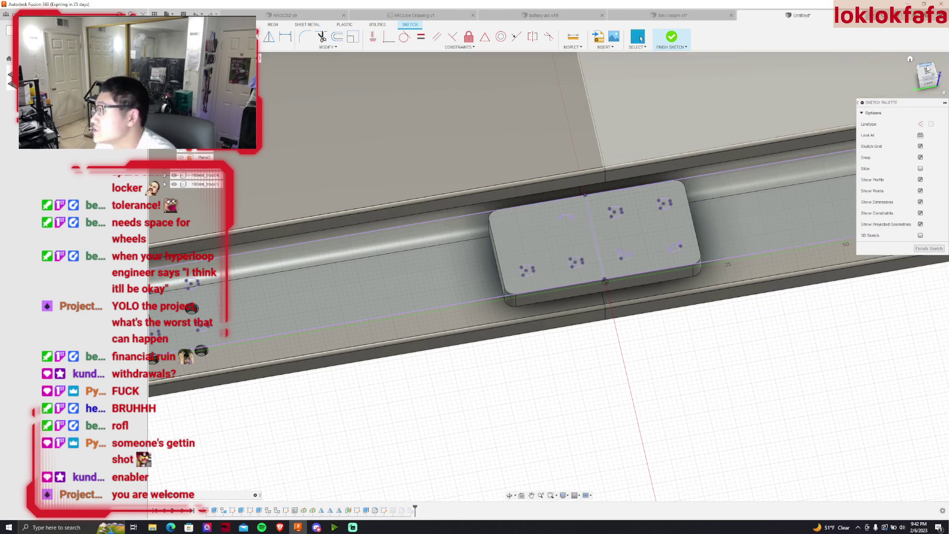
pyautogui.click(928, 70)
pyautogui.moveTo(903, 410); pyautogui.dragTo(514, 184)
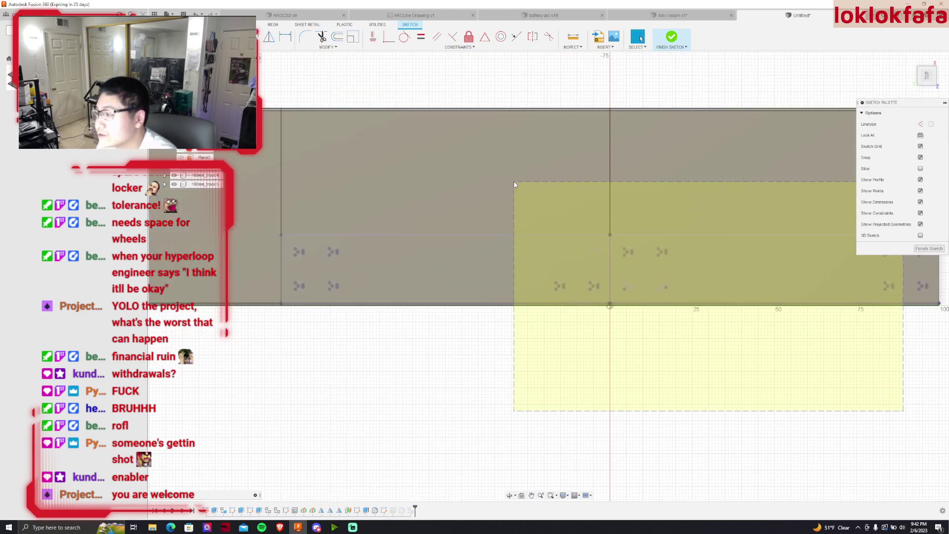
pyautogui.scroll(-3, 306, 277)
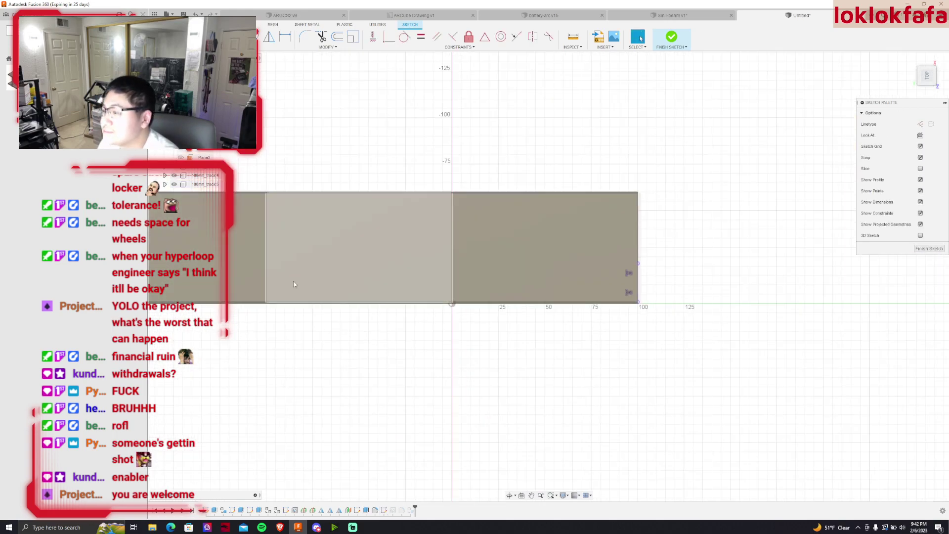
pyautogui.click(926, 76)
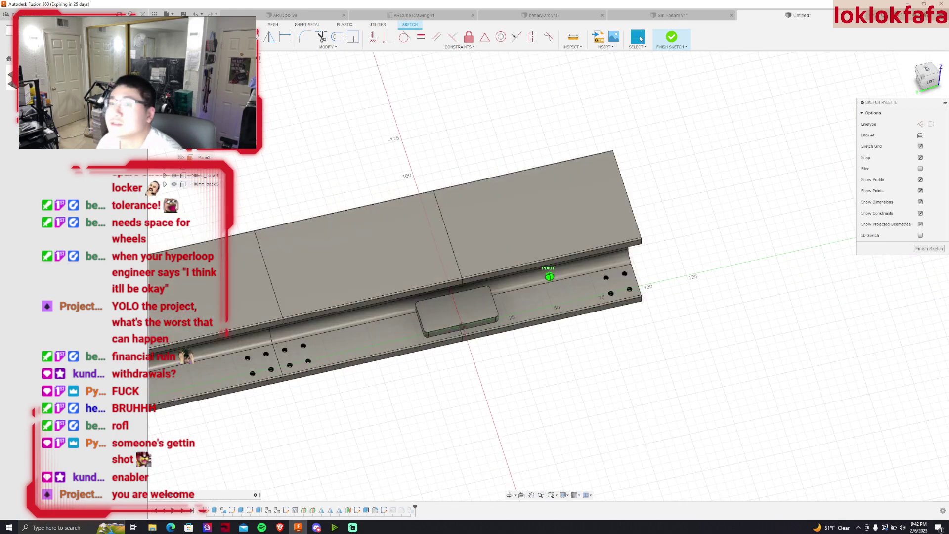
pyautogui.scroll(2, 184, 186)
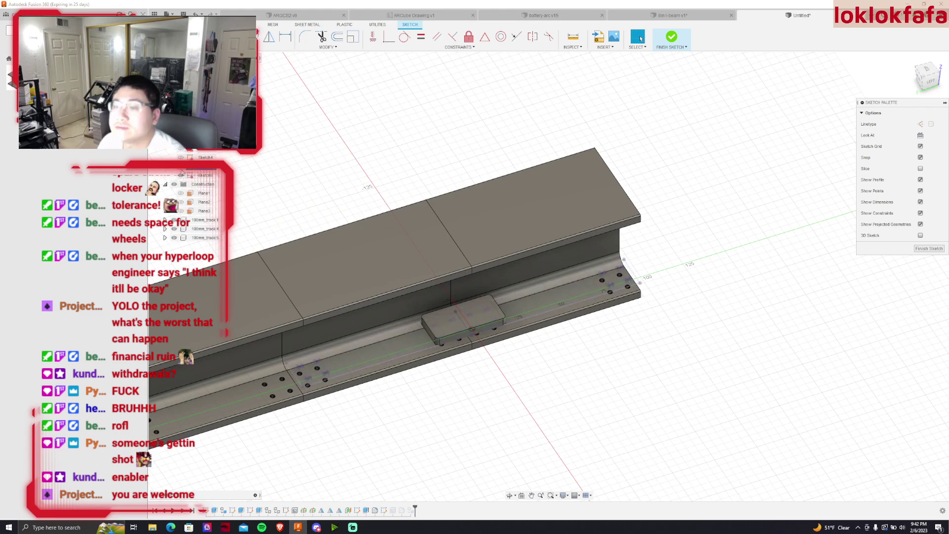
pyautogui.scroll(3, 387, 283)
pyautogui.scroll(3, 391, 342)
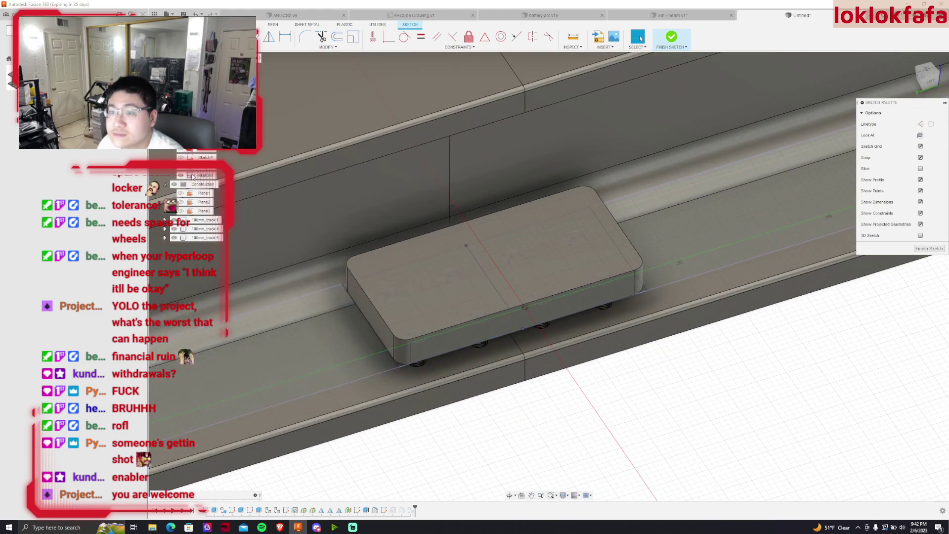
pyautogui.scroll(1, 491, 344)
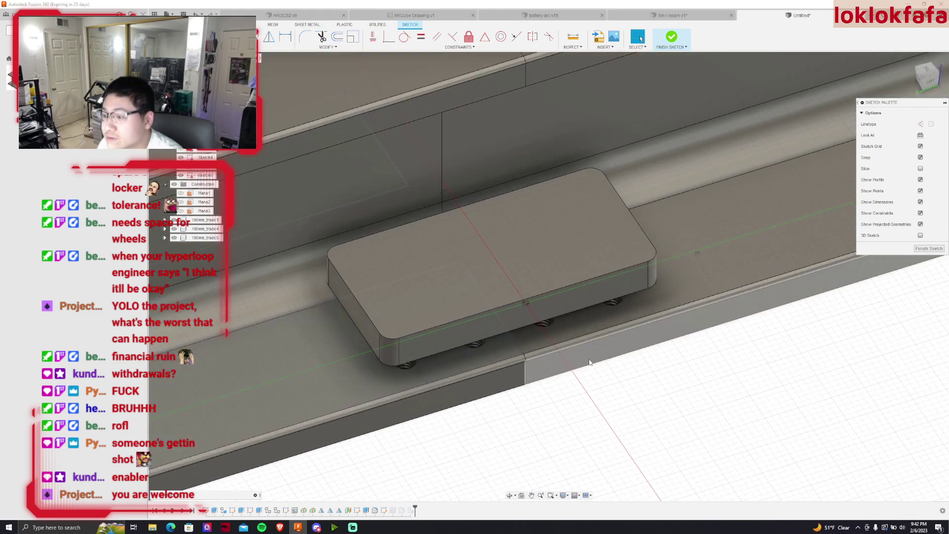
pyautogui.scroll(-3, 589, 362)
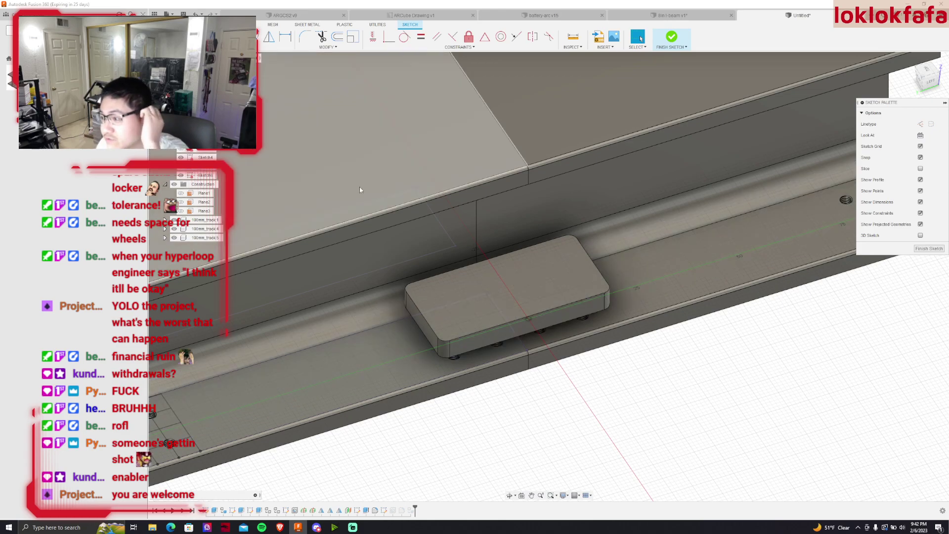
pyautogui.scroll(-3, 554, 214)
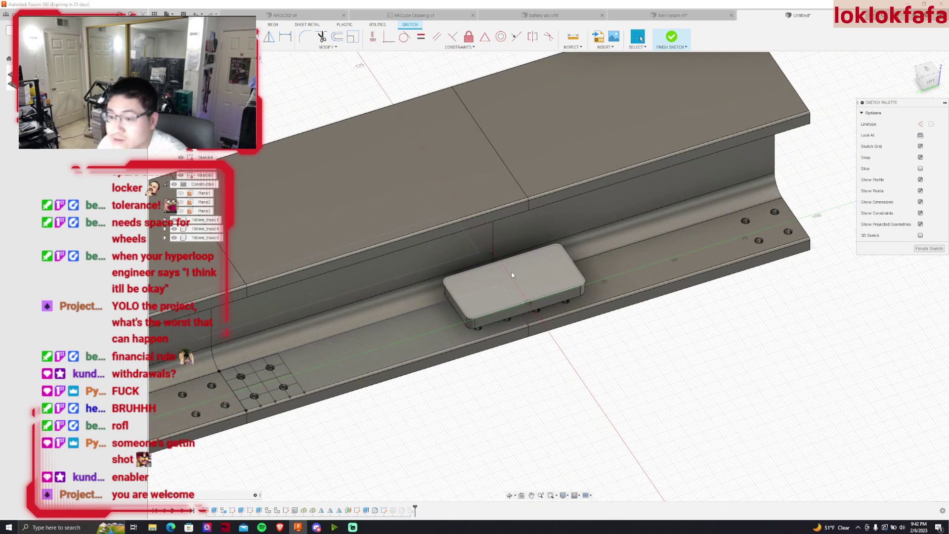
pyautogui.scroll(3, 511, 272)
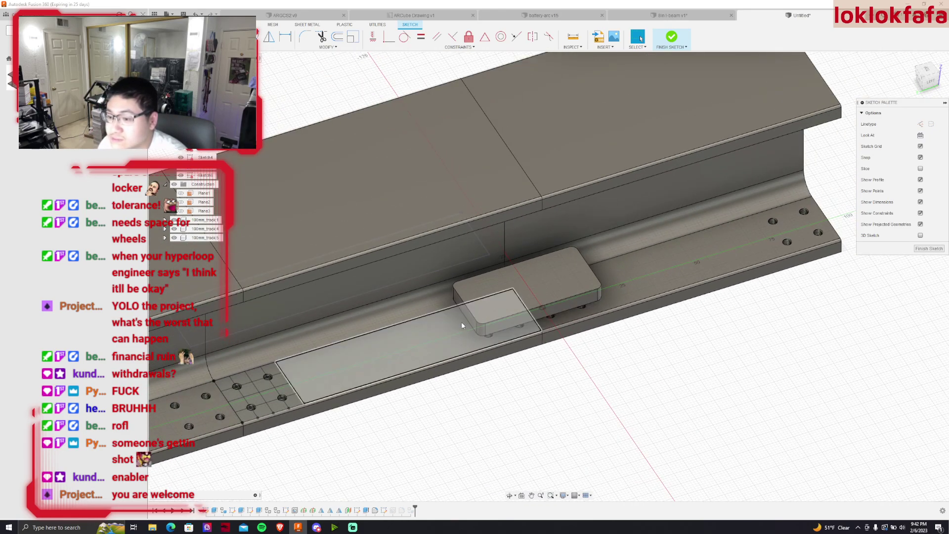
pyautogui.scroll(3, 504, 304)
pyautogui.scroll(-3, 505, 302)
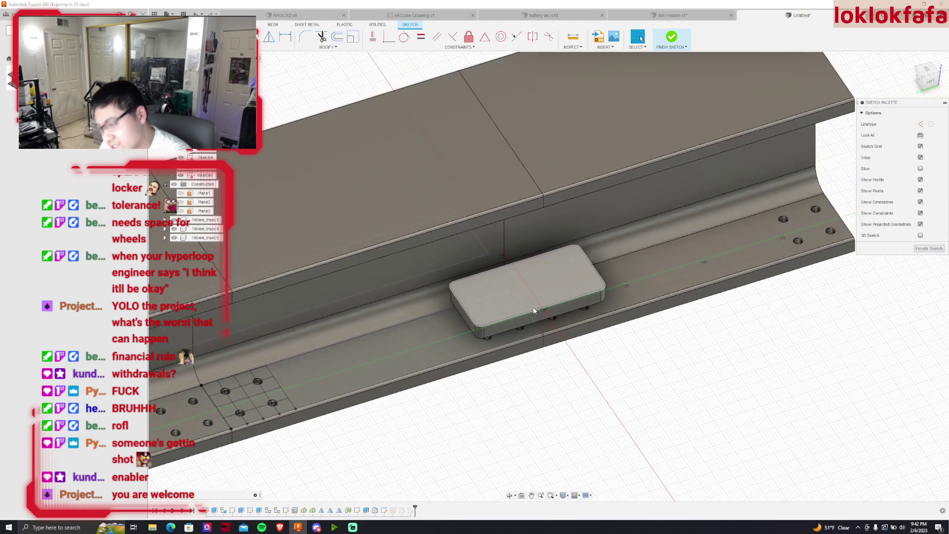
pyautogui.scroll(3, 568, 386)
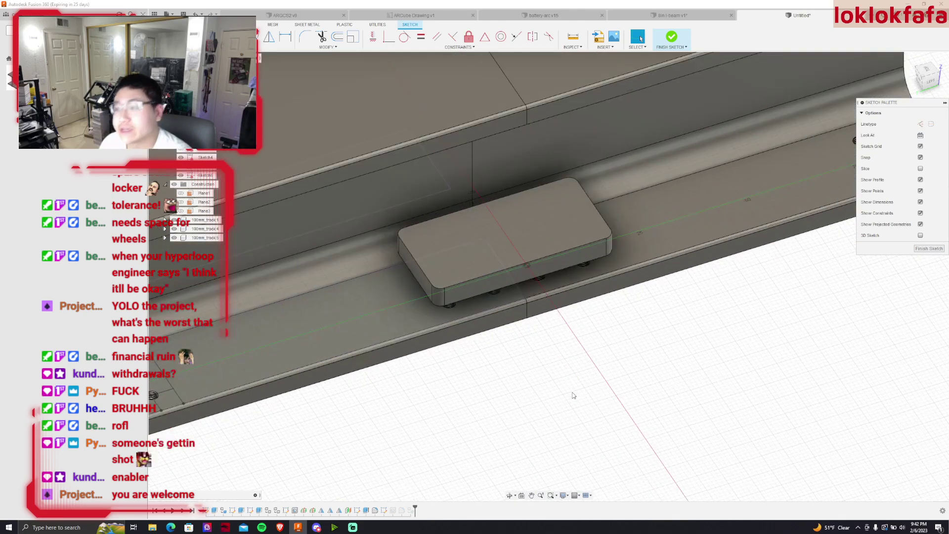
pyautogui.click(918, 80)
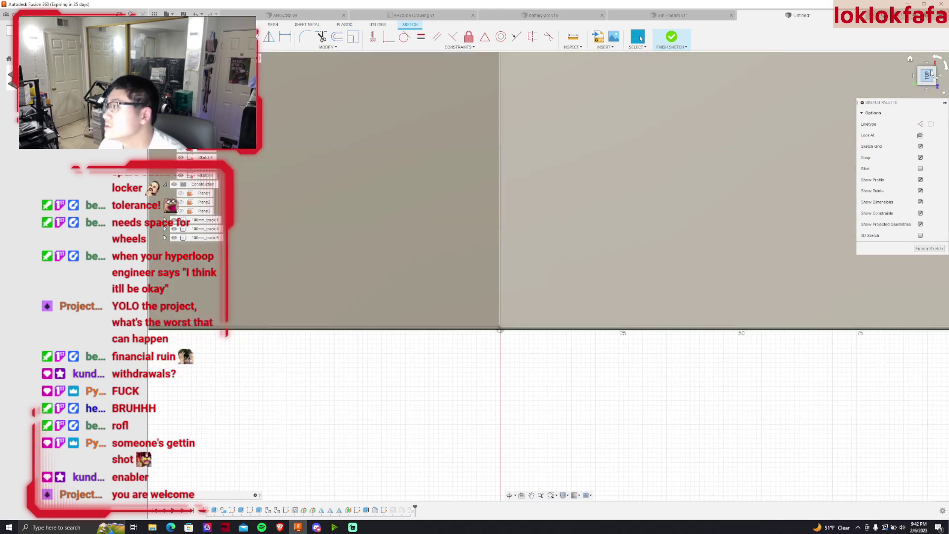
# Turn the view toward the carriage block sitting on the beam
pyautogui.click(931, 73)
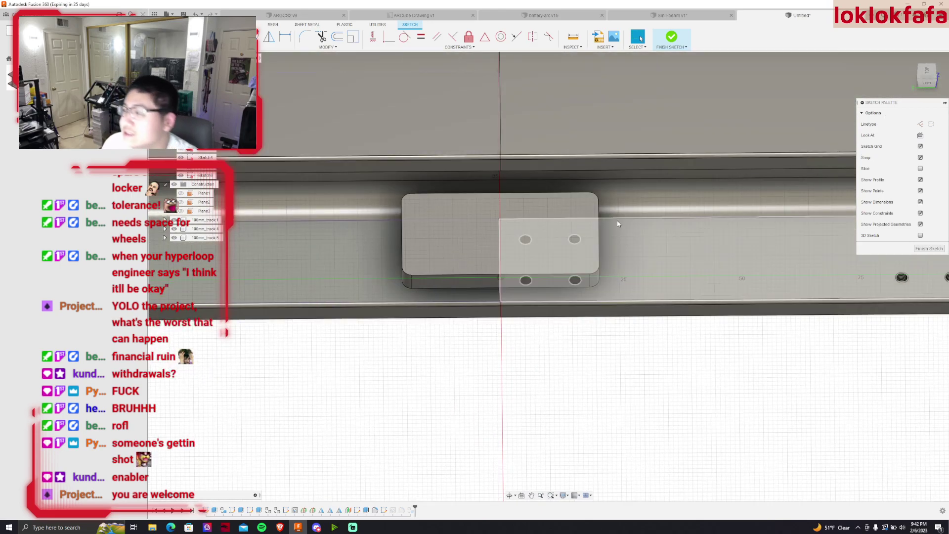
pyautogui.press('r')
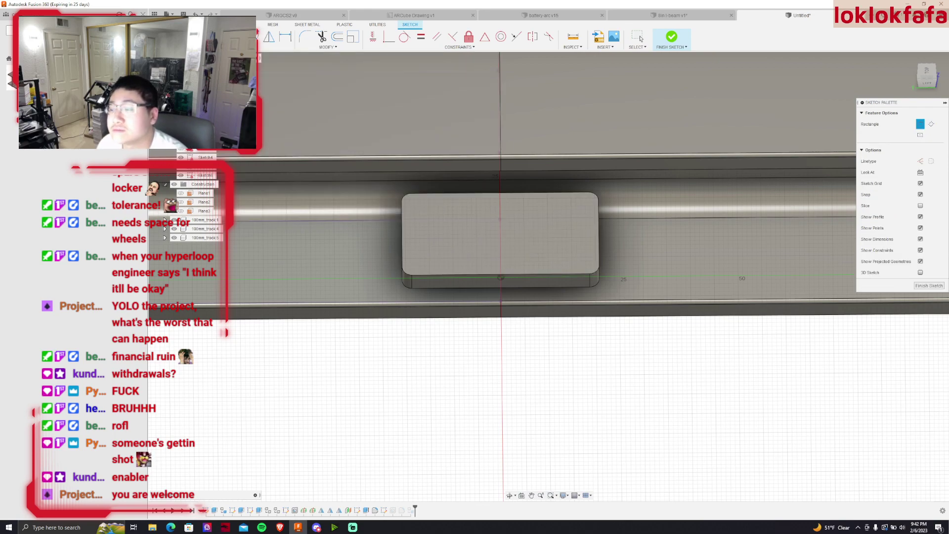
pyautogui.scroll(3, 498, 232)
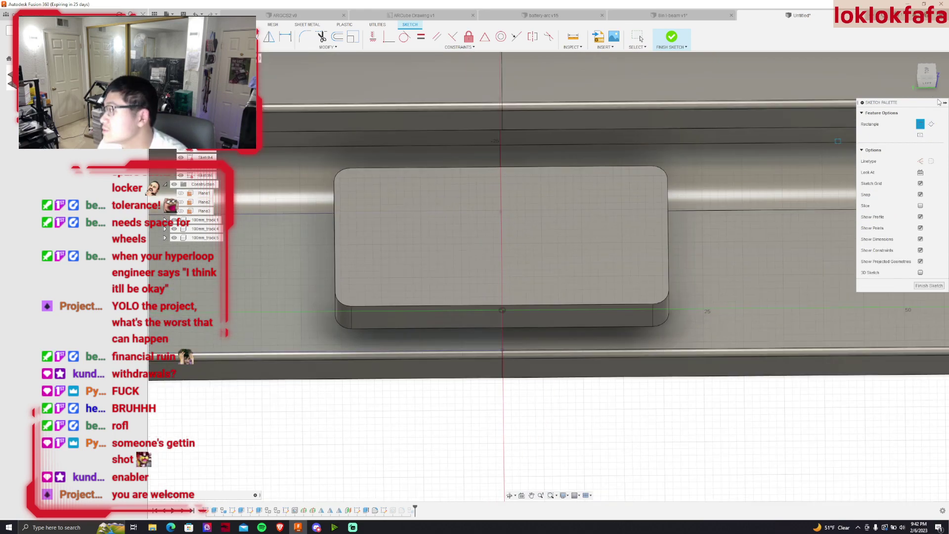
pyautogui.press('Escape')
# Switch to the Top view and hide the 100mm_track4 body
pyautogui.click(923, 71)
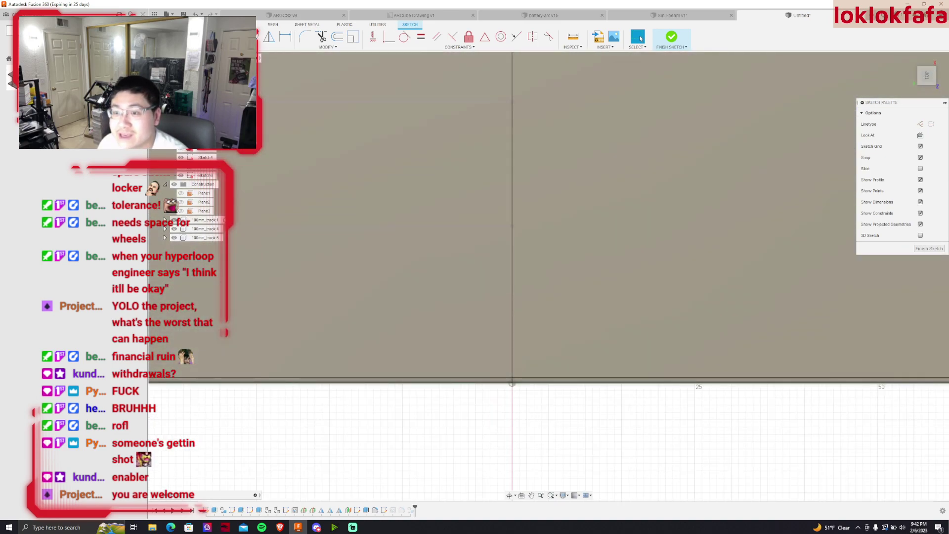
pyautogui.click(176, 229)
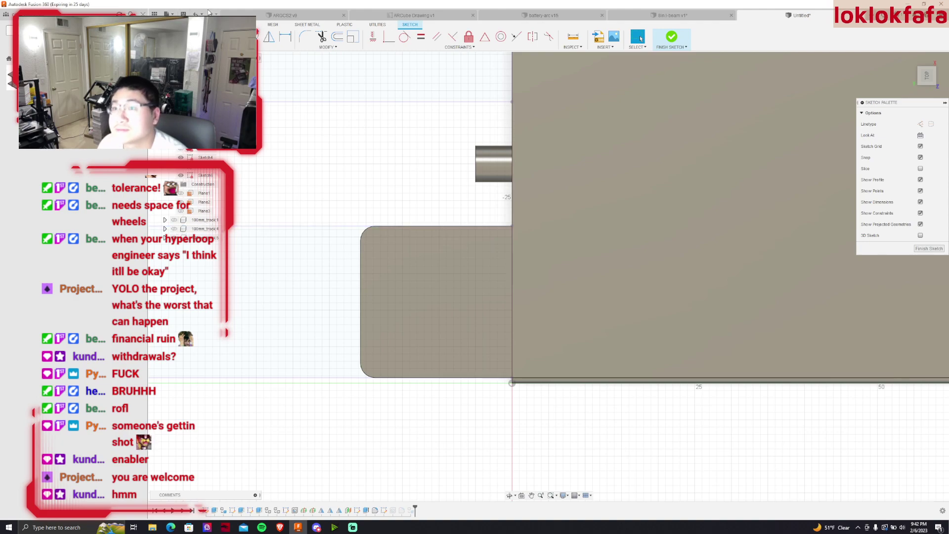
pyautogui.press('r')
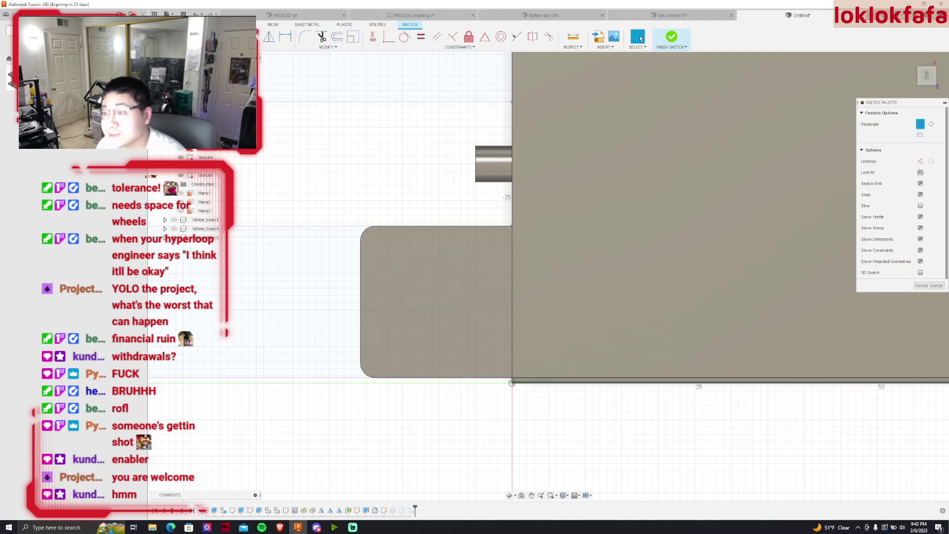
pyautogui.scroll(1, 512, 228)
pyautogui.press('Escape')
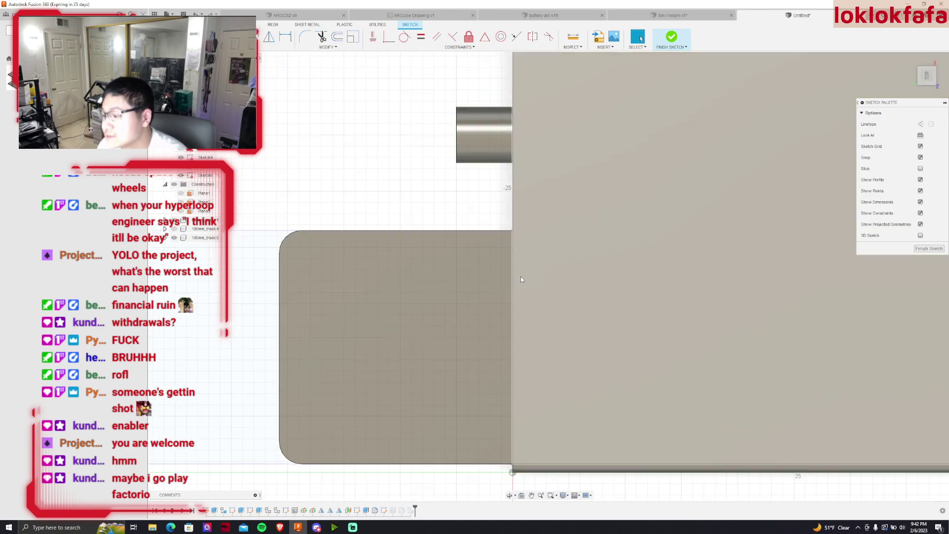
# Finish the current sketch and reopen Sketch6 from the timeline for editing
pyautogui.click(672, 37)
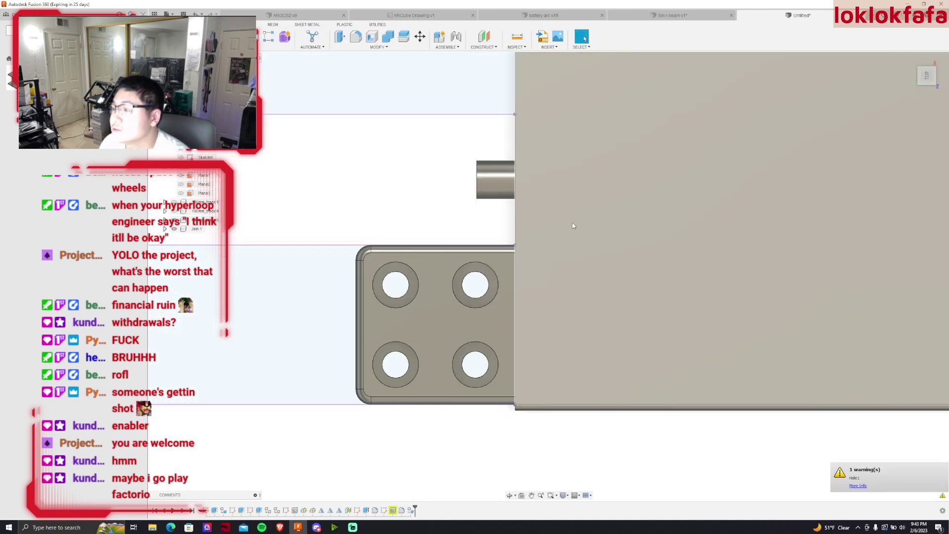
pyautogui.click(385, 511)
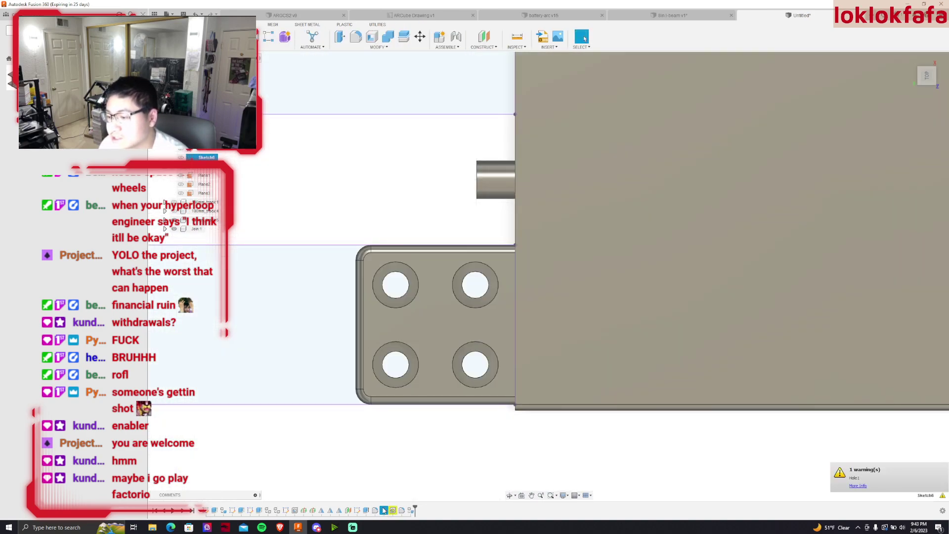
pyautogui.doubleClick(384, 510)
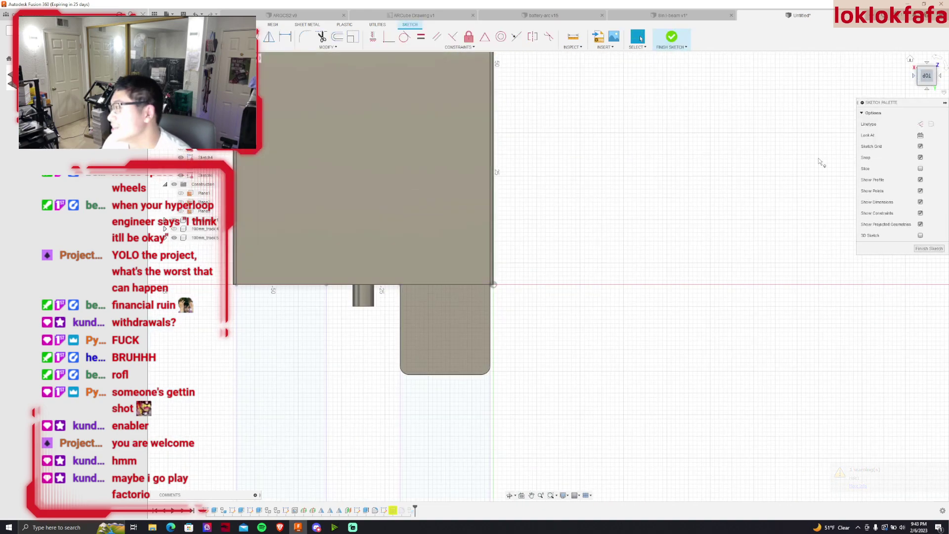
# Test-select and deselect the rounded carriage outline profile
pyautogui.press('r')
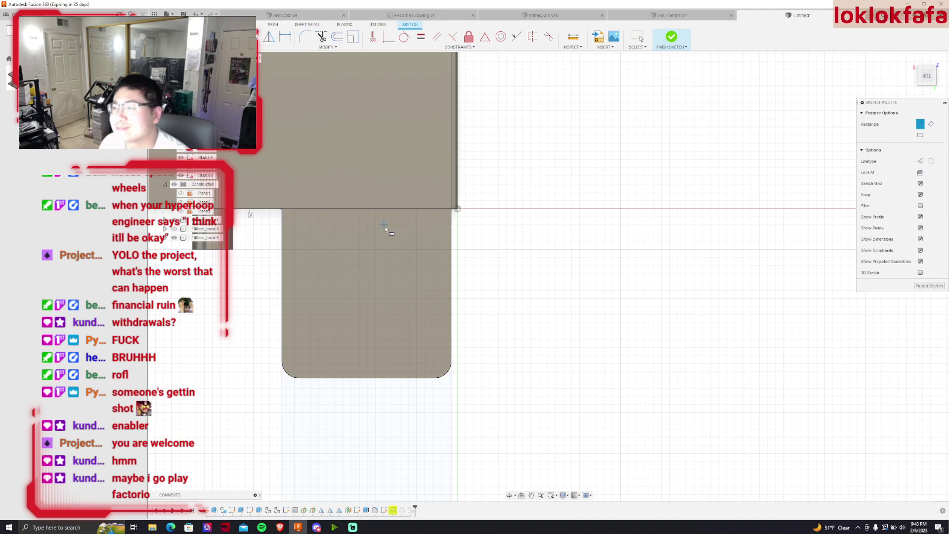
pyautogui.press('Escape')
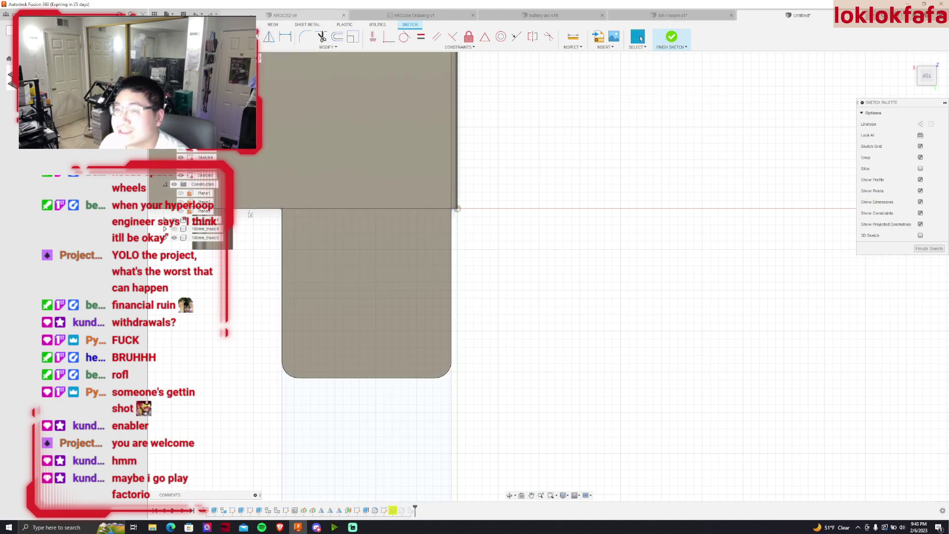
pyautogui.click(326, 268)
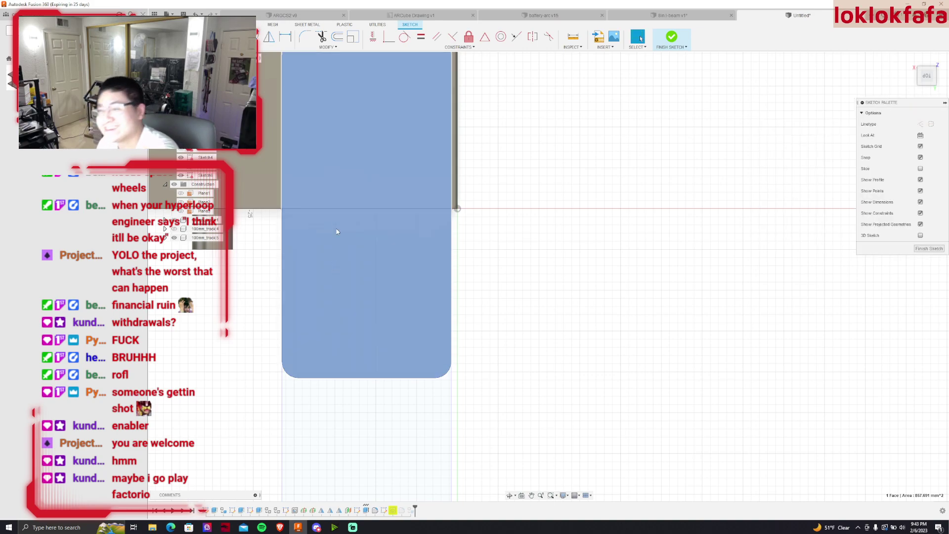
pyautogui.click(513, 276)
pyautogui.click(307, 236)
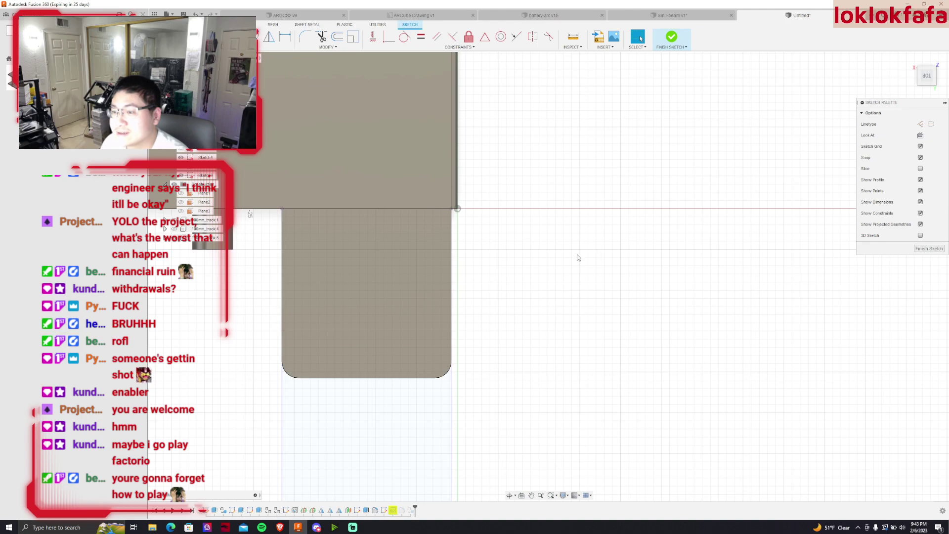
pyautogui.click(399, 286)
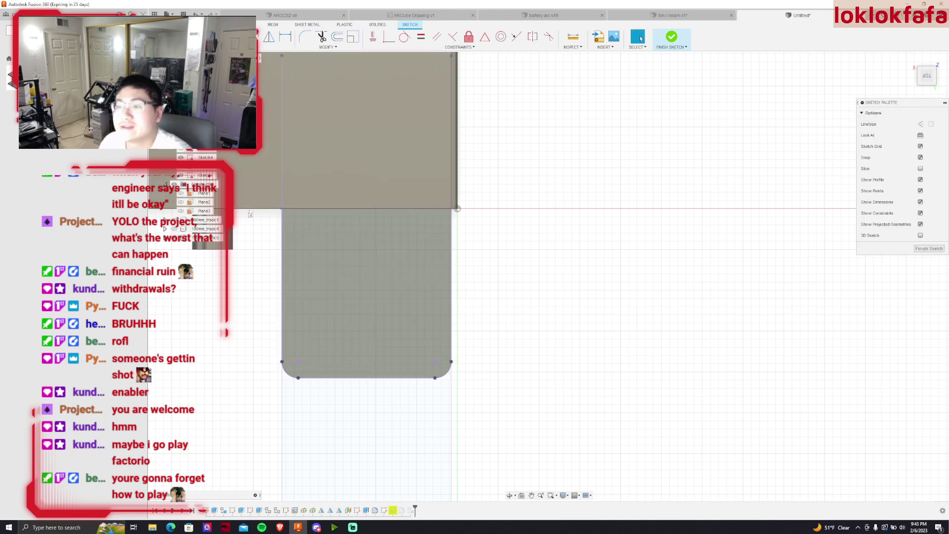
# Draw a corner rectangle over the rounded carriage outline
pyautogui.press('r')
pyautogui.scroll(1, 286, 204)
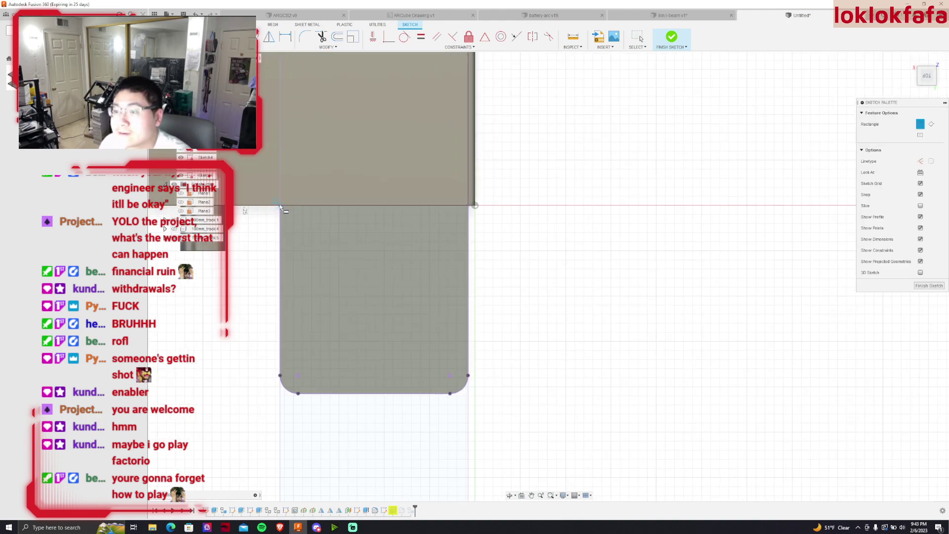
pyautogui.click(280, 207)
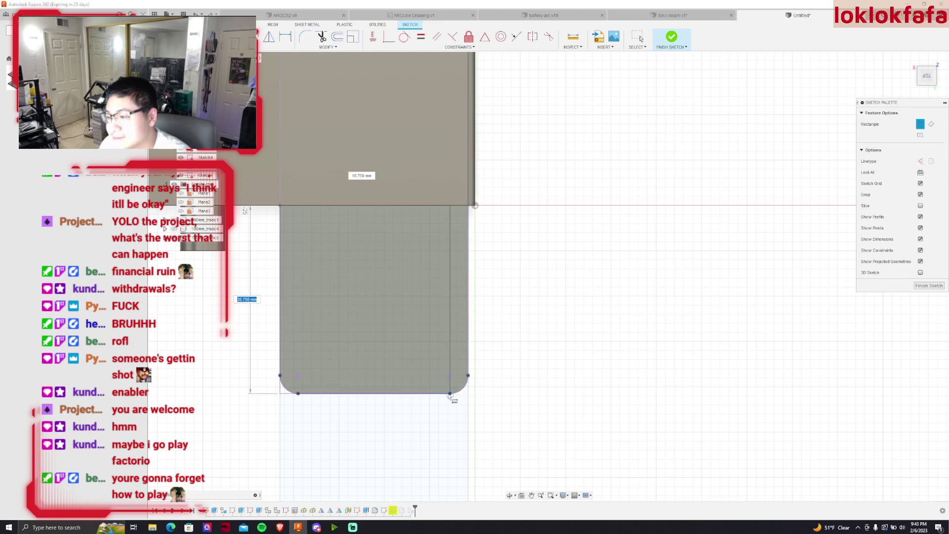
pyautogui.click(469, 394)
pyautogui.press('Escape')
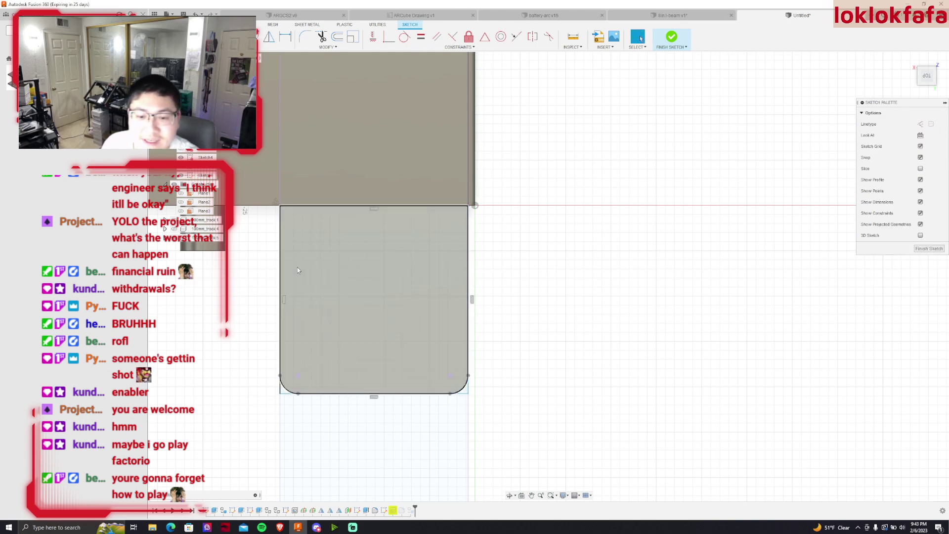
pyautogui.scroll(-1, 248, 135)
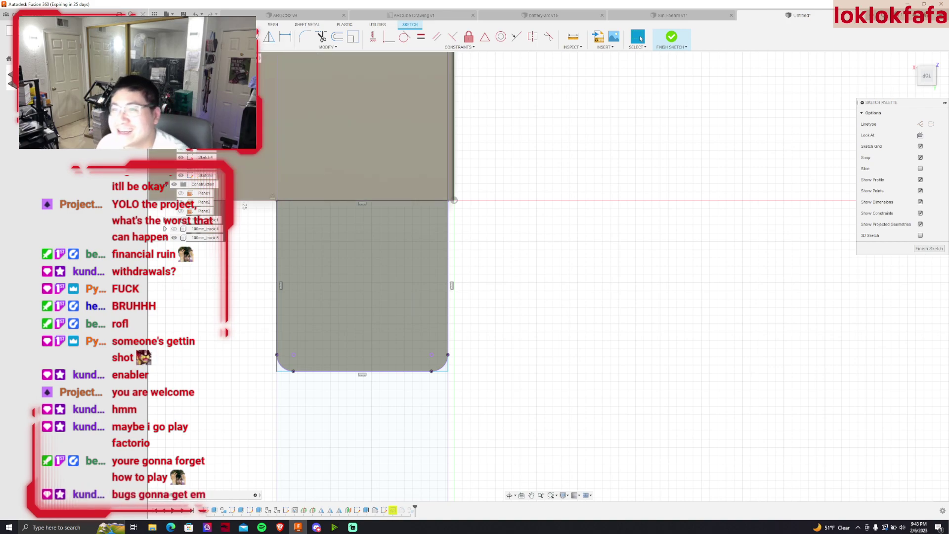
# Draw vertical and horizontal lines joining the rectangle's opposite edge midpoints
pyautogui.click(641, 39)
pyautogui.click(362, 200)
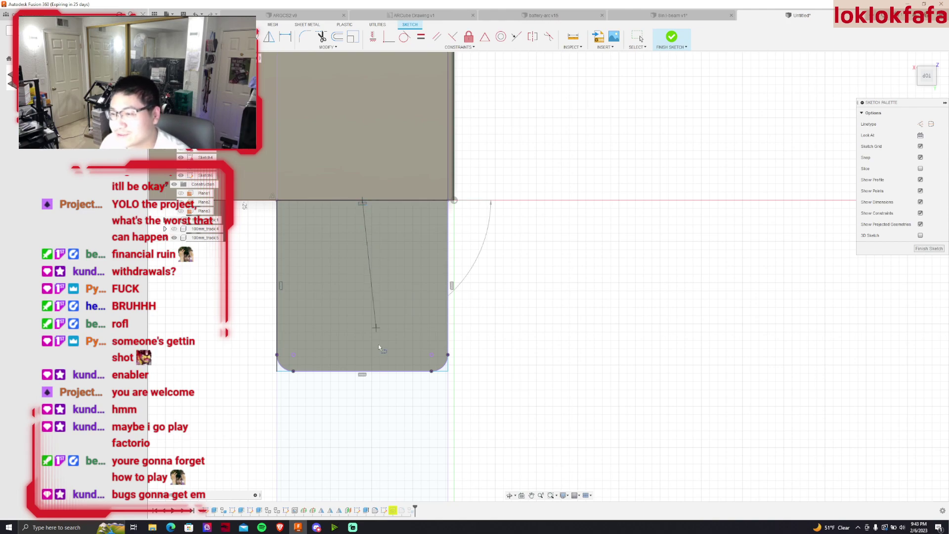
pyautogui.click(362, 371)
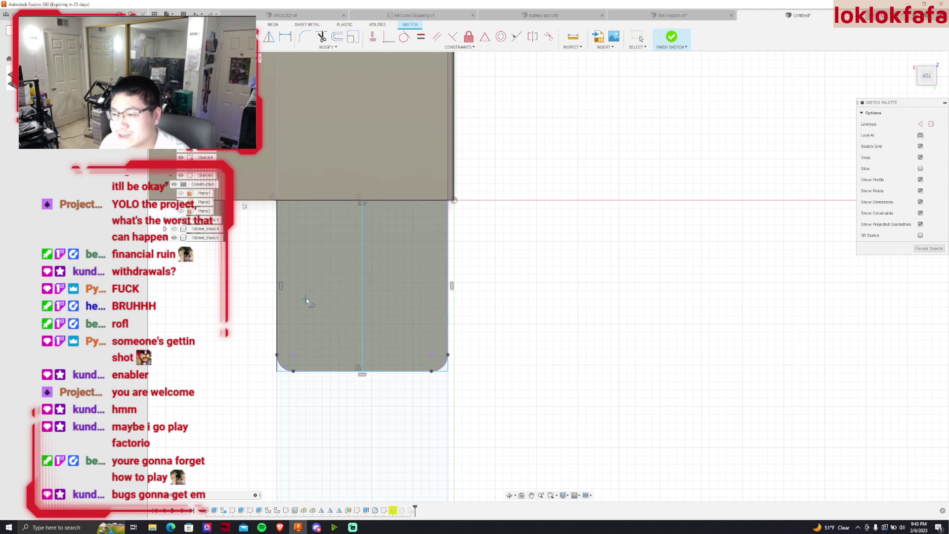
pyautogui.click(279, 286)
pyautogui.click(448, 286)
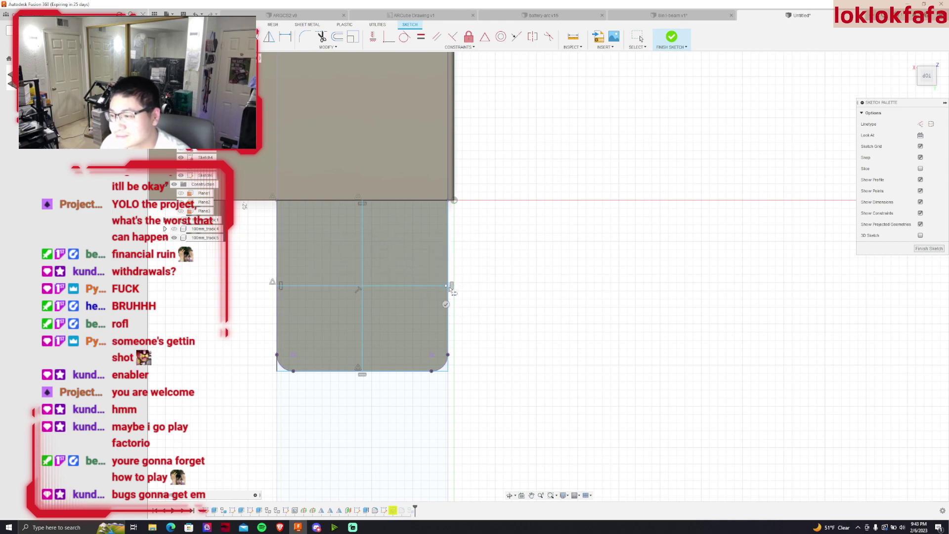
pyautogui.scroll(4, 450, 287)
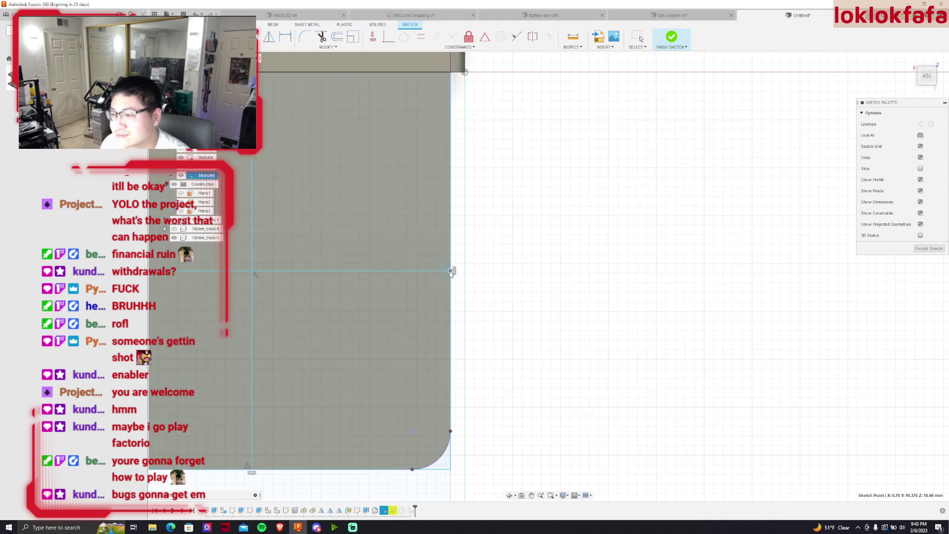
# Add a vertical line across the outline about 20.75 mm right of centre
pyautogui.press('Escape')
pyautogui.scroll(-2, 453, 274)
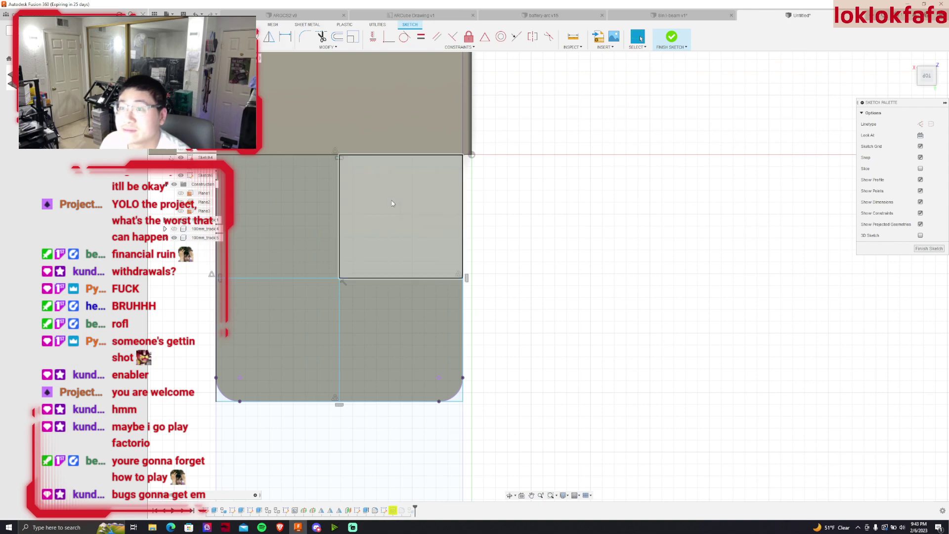
pyautogui.scroll(-1, 404, 282)
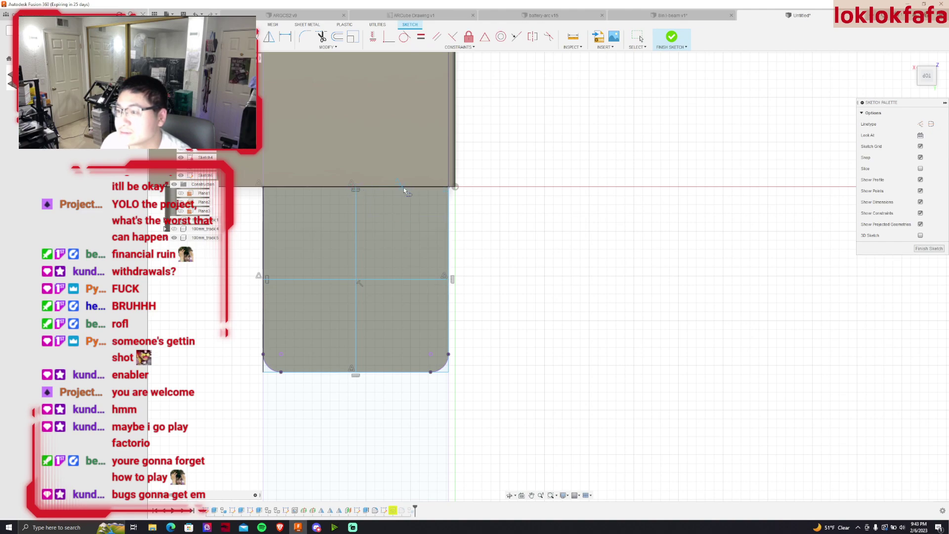
pyautogui.scroll(1, 403, 188)
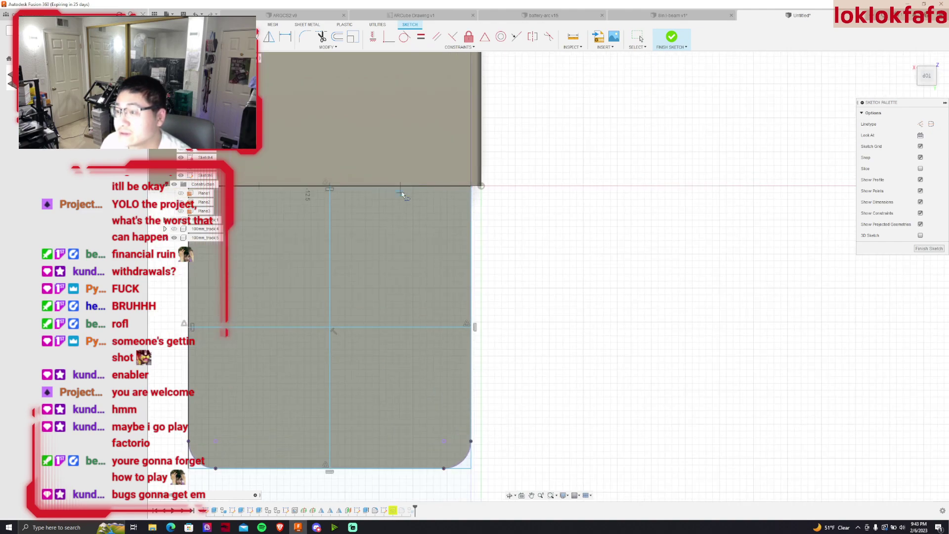
pyautogui.click(401, 192)
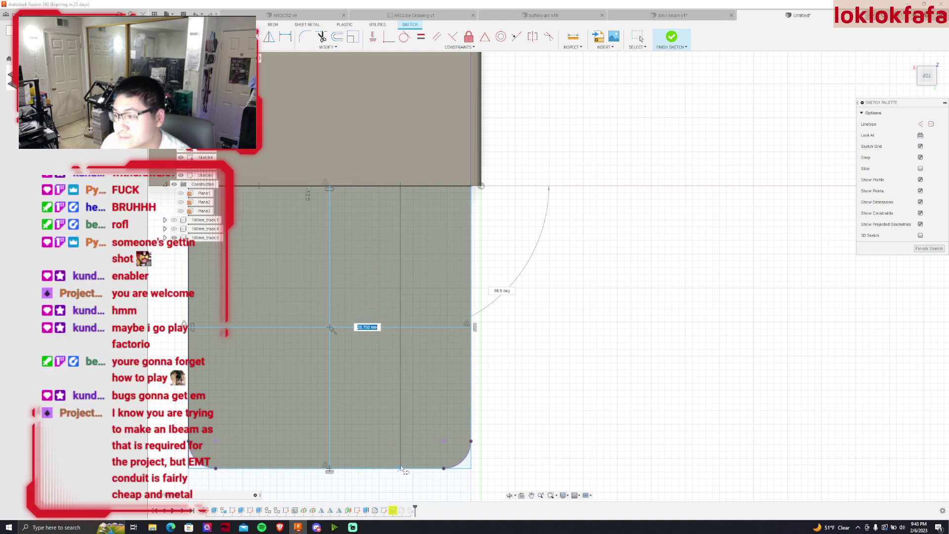
pyautogui.click(402, 469)
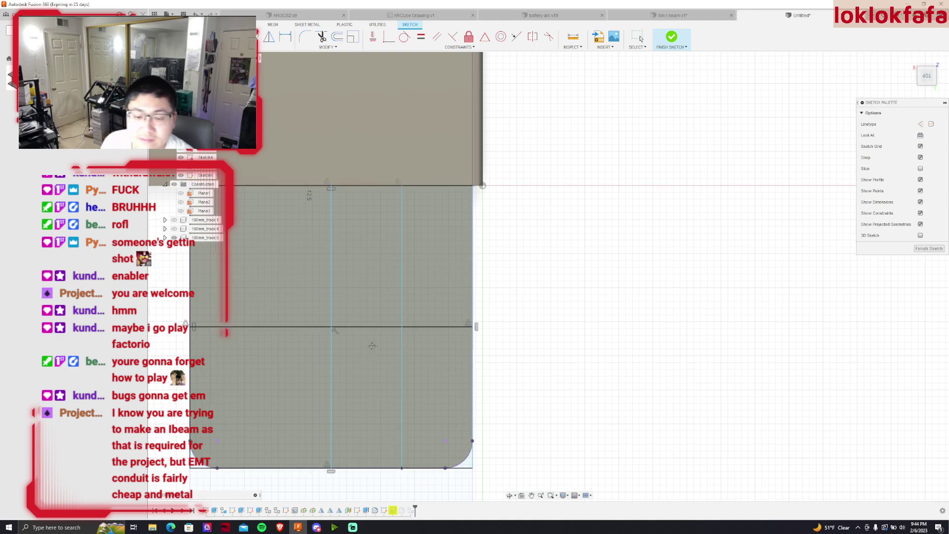
pyautogui.moveTo(364, 344); pyautogui.dragTo(465, 340, button='middle')
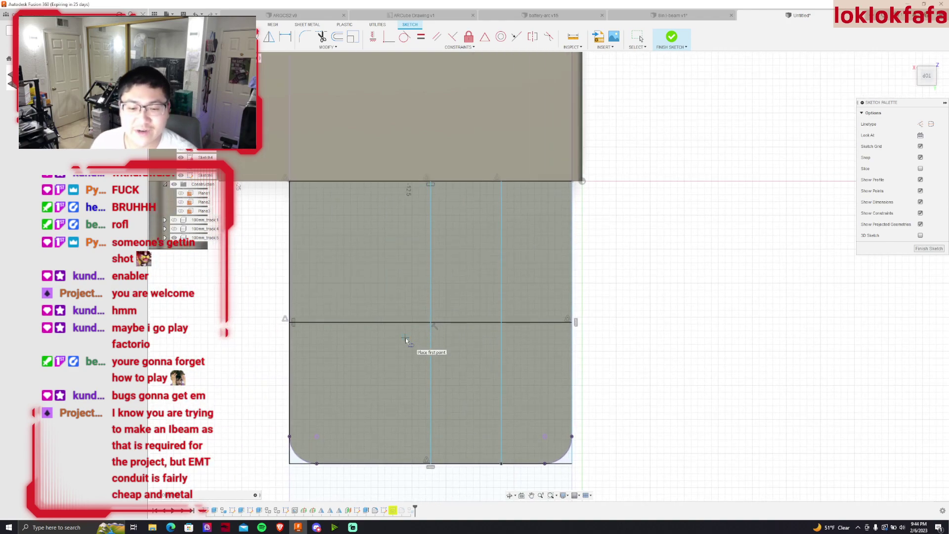
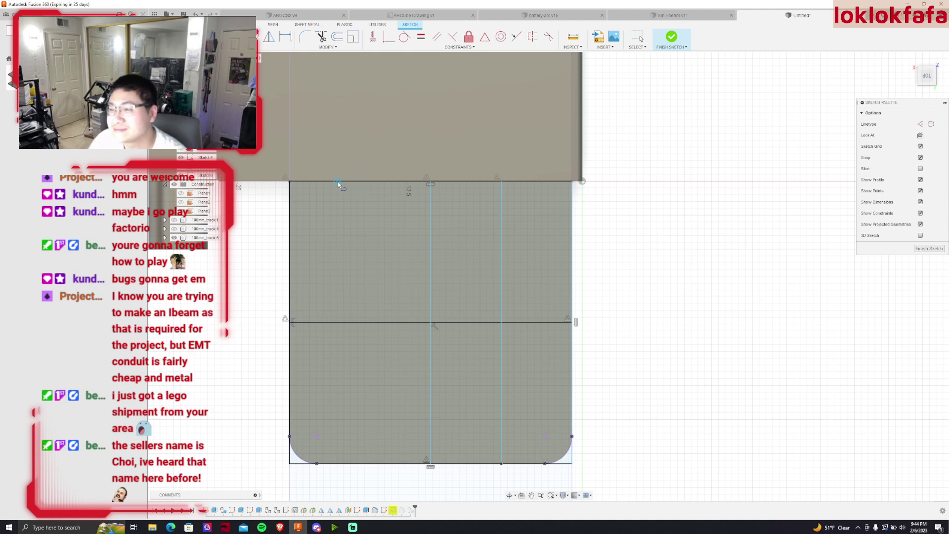
# Draw a vertical line down the bracket face and a horizontal line across its upper half
pyautogui.click(359, 182)
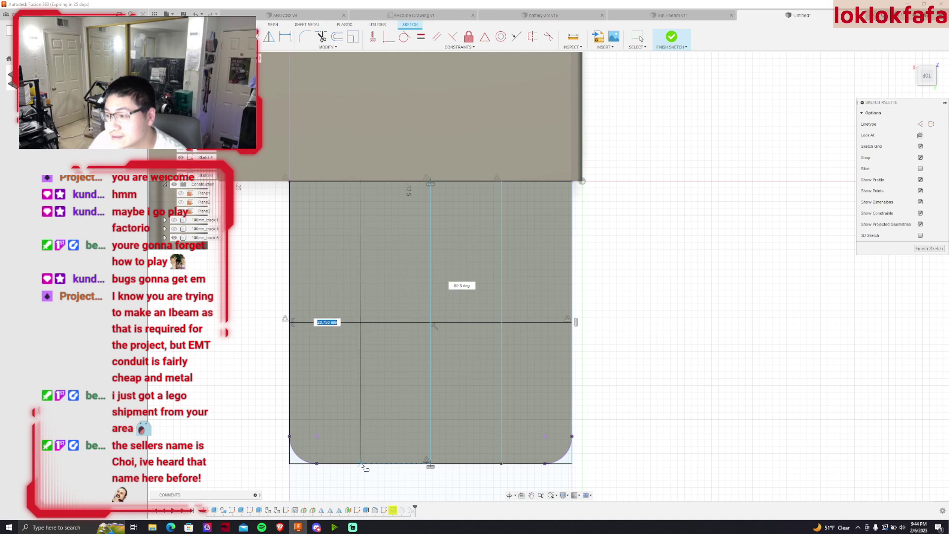
pyautogui.doubleClick(361, 465)
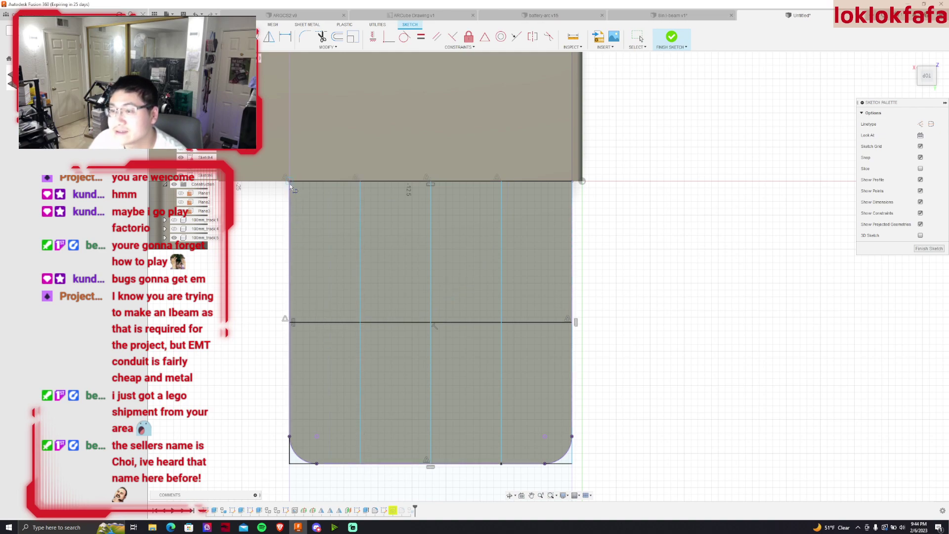
pyautogui.click(291, 253)
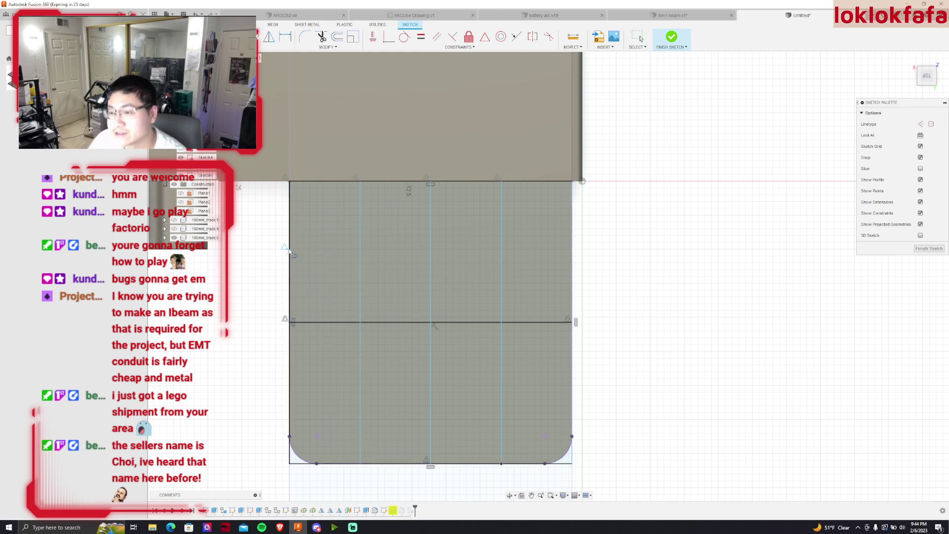
pyautogui.click(571, 252)
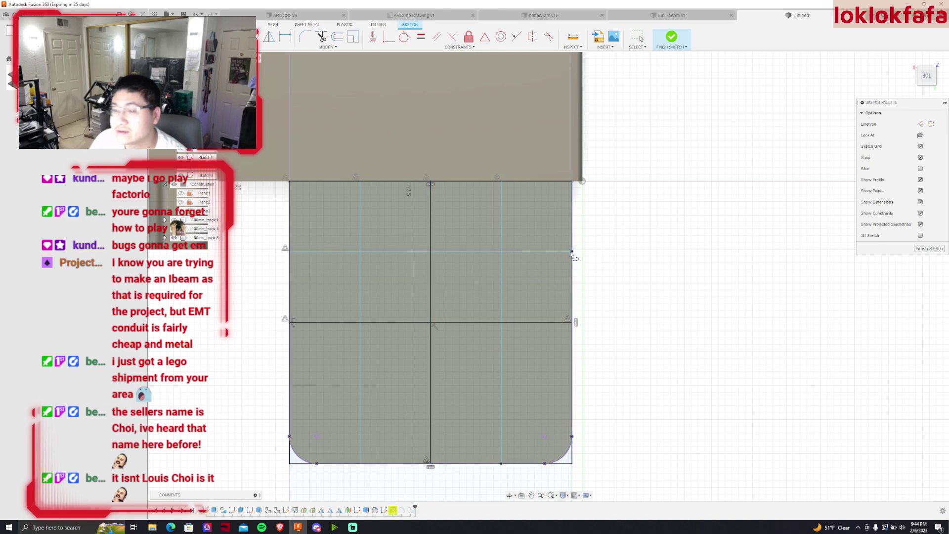
pyautogui.press('Escape')
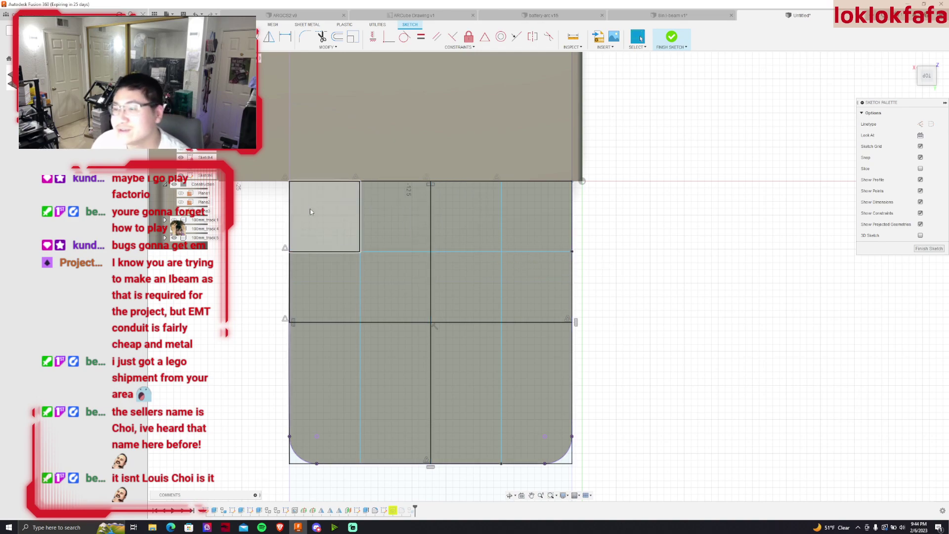
# Redraw the upper horizontal line edge to edge and add a lower horizontal line across the face
pyautogui.hotkey('ctrl', 'z')
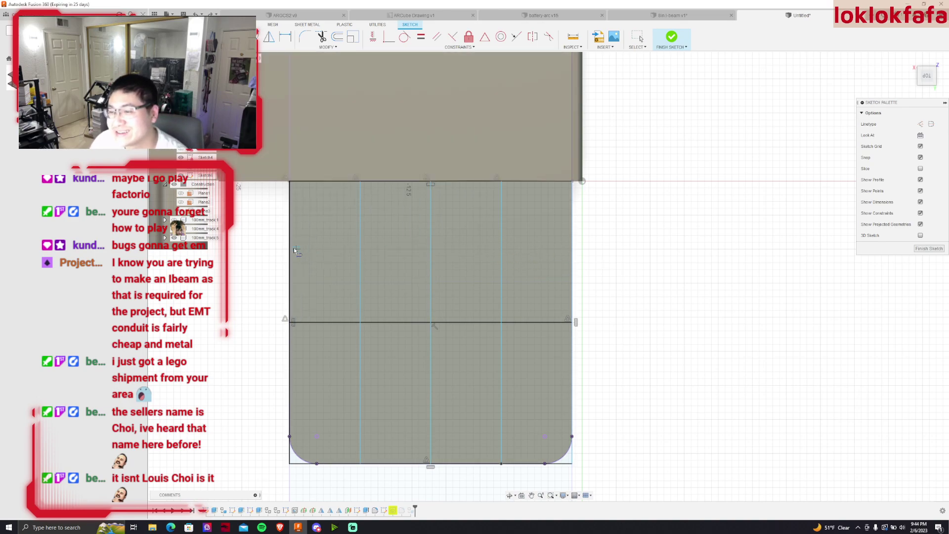
pyautogui.click(289, 251)
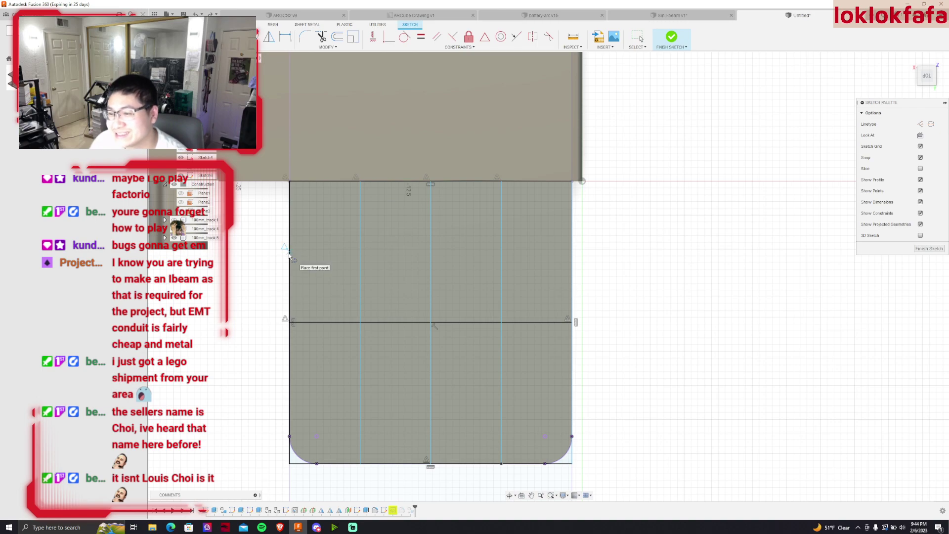
pyautogui.click(581, 251)
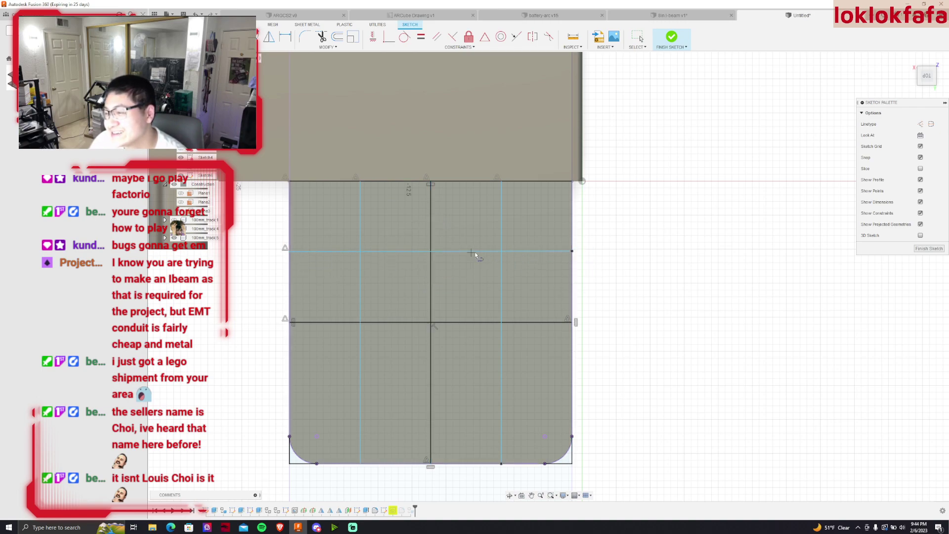
pyautogui.hotkey('ctrl', 'z')
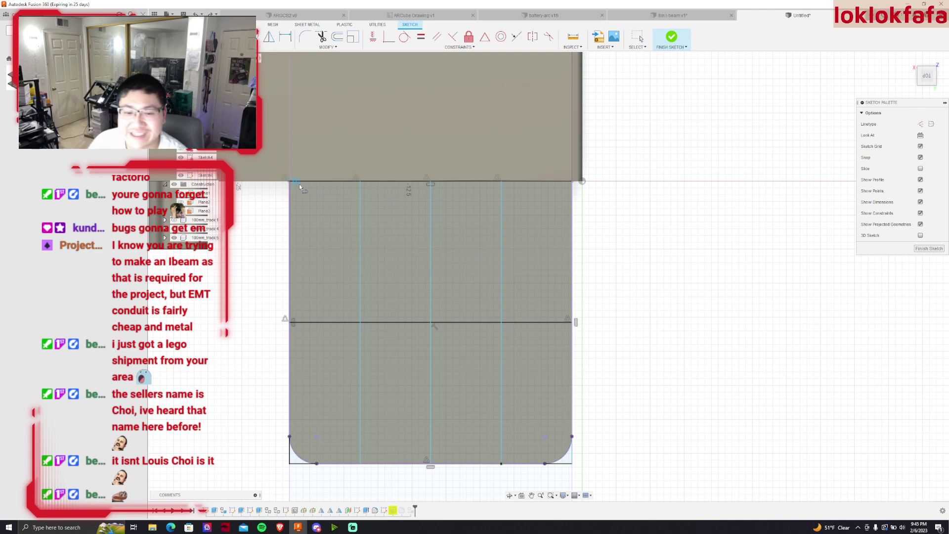
pyautogui.click(289, 252)
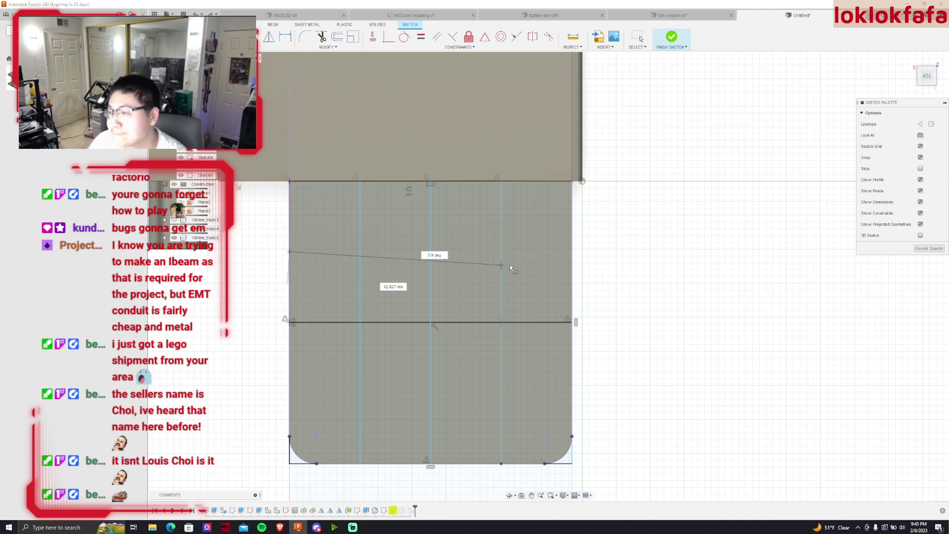
pyautogui.click(573, 252)
pyautogui.press('Escape')
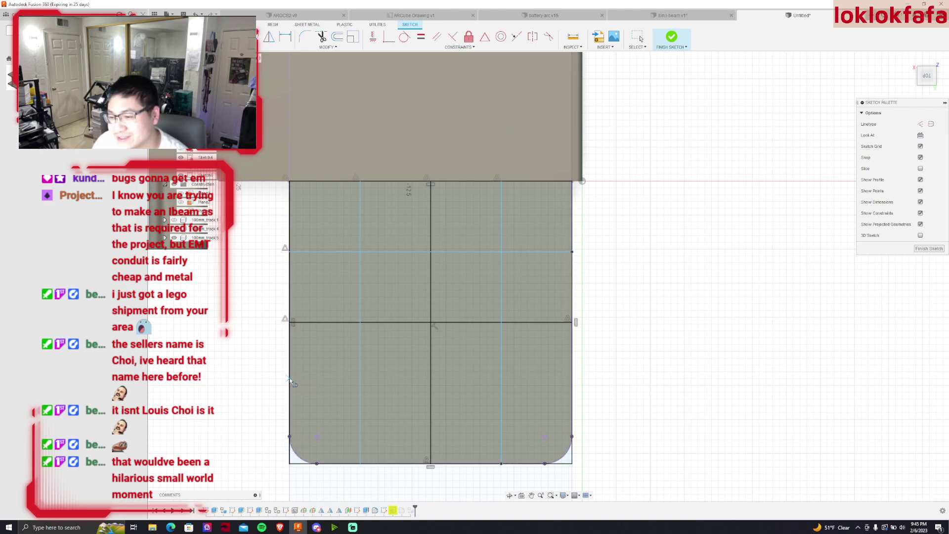
pyautogui.click(289, 395)
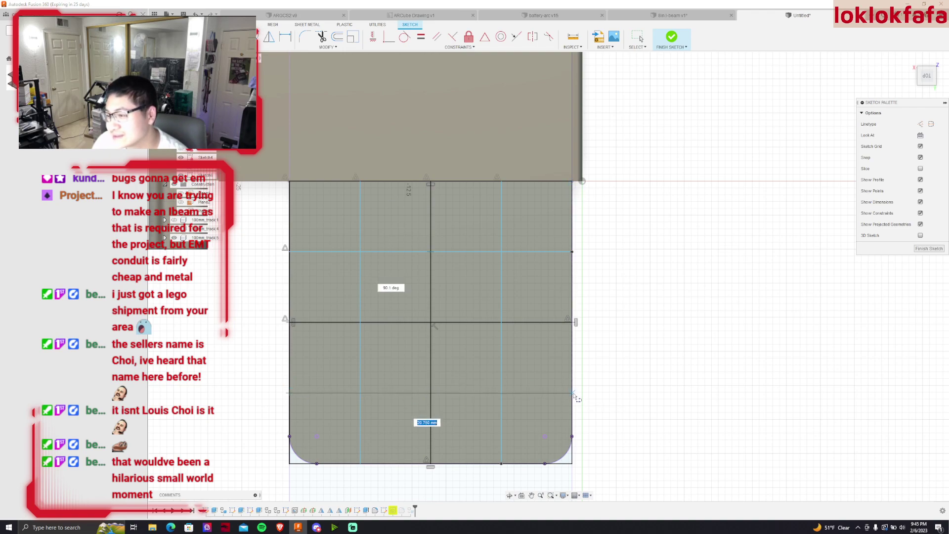
pyautogui.click(573, 395)
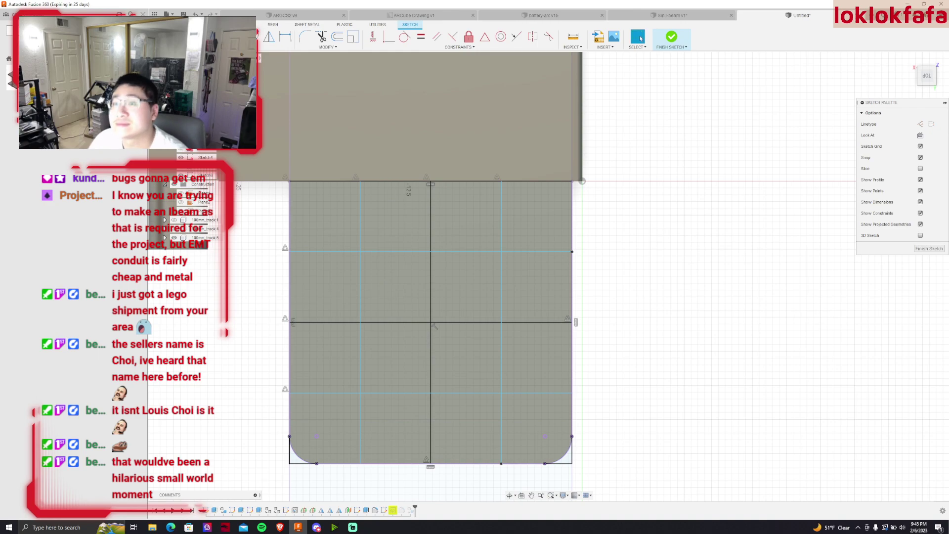
# Place sketch points at the four line intersections on the bracket face
pyautogui.click(232, 47)
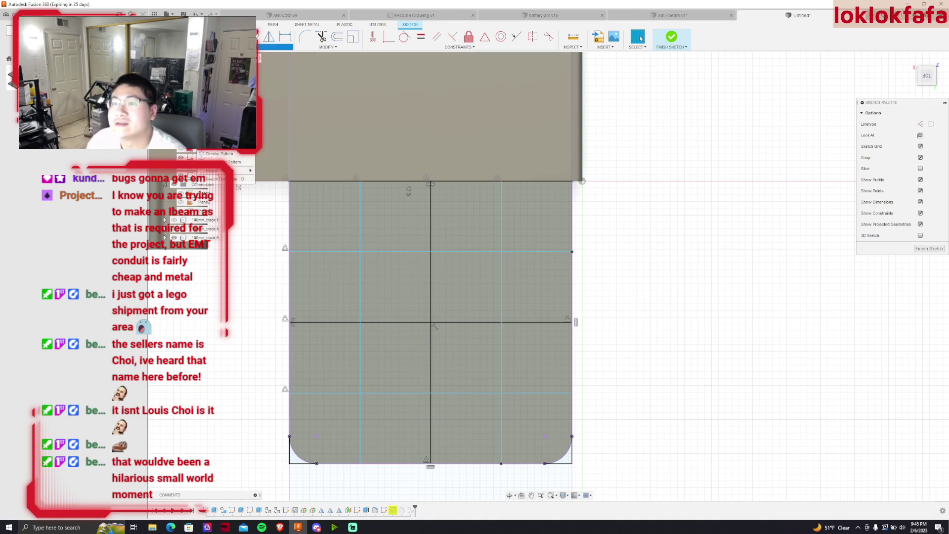
pyautogui.press('Escape')
pyautogui.click(360, 252)
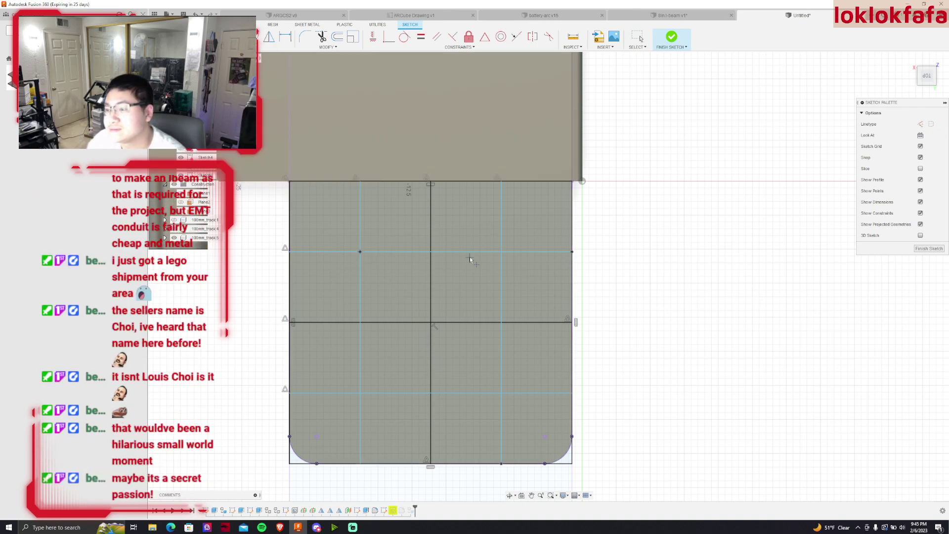
pyautogui.click(502, 252)
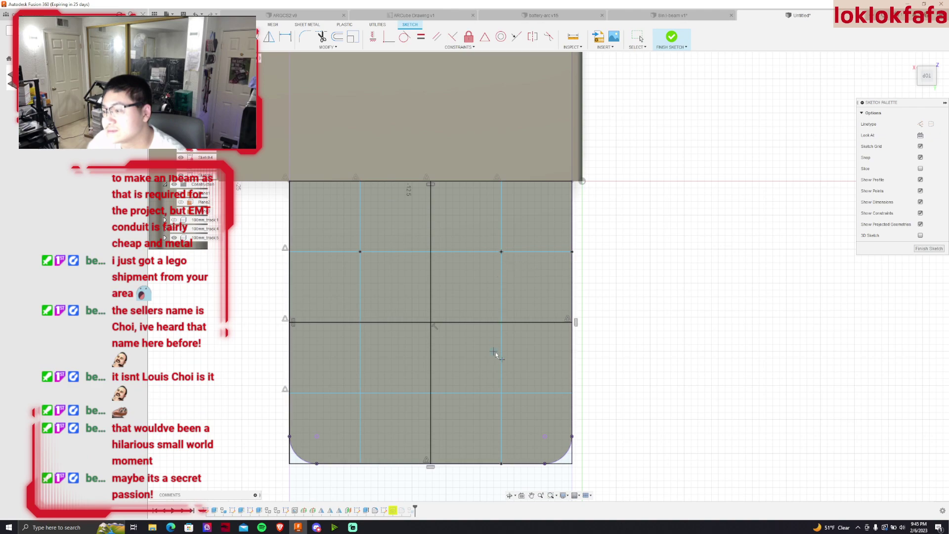
pyautogui.click(502, 394)
pyautogui.click(360, 393)
# Mirror the two upper points about the bracket's top edge and finish the sketch
pyautogui.click(276, 45)
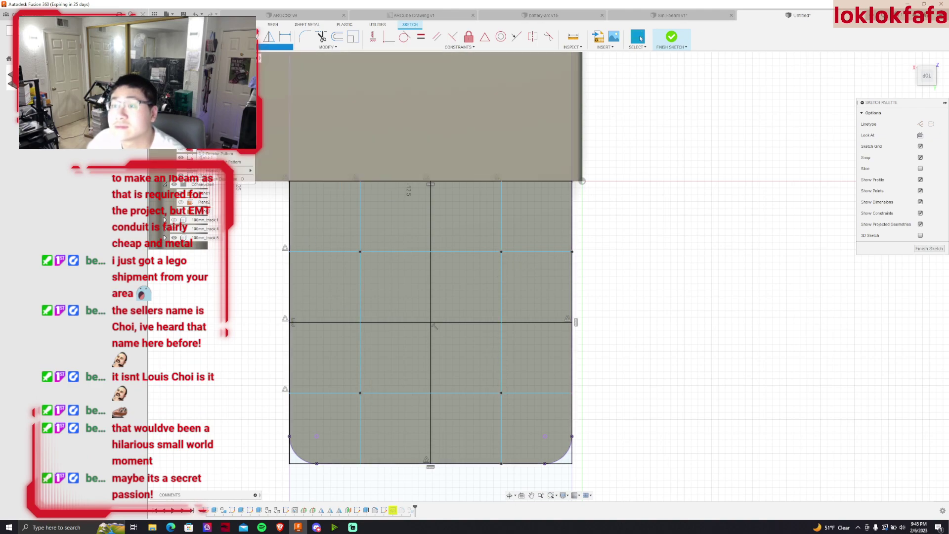
pyautogui.click(212, 146)
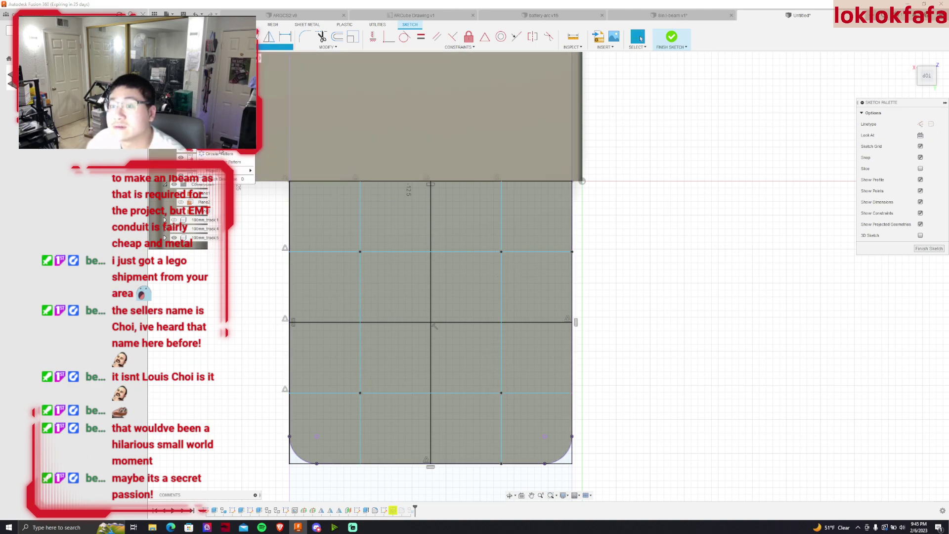
pyautogui.click(360, 252)
pyautogui.click(501, 252)
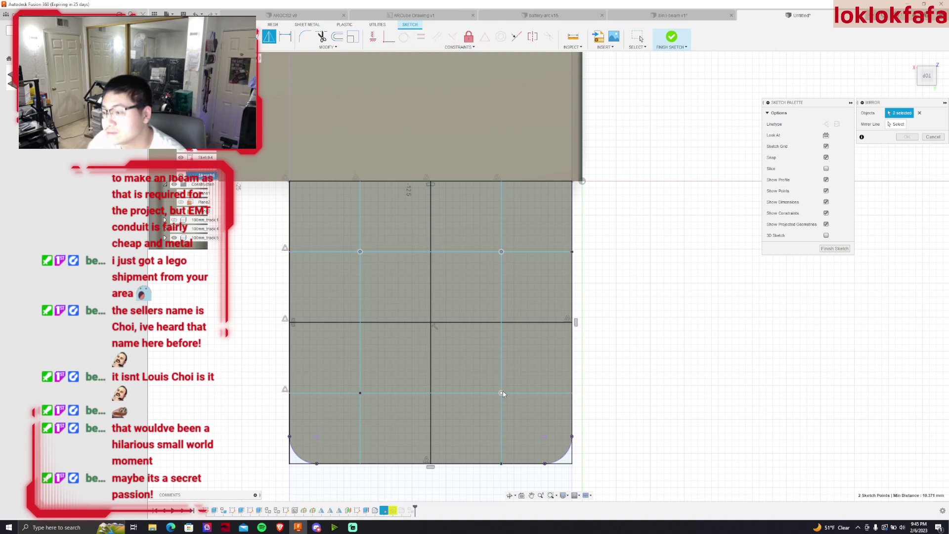
pyautogui.click(896, 124)
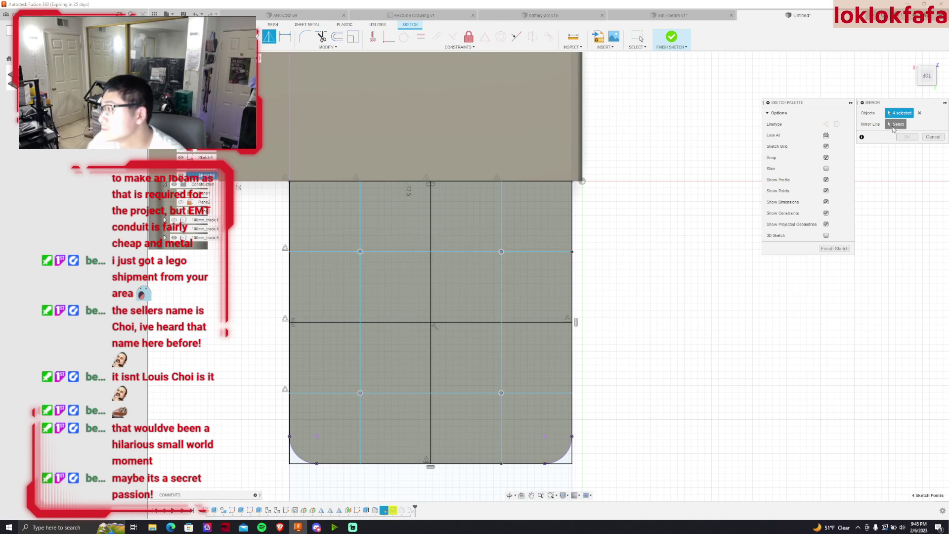
pyautogui.click(465, 182)
pyautogui.click(907, 137)
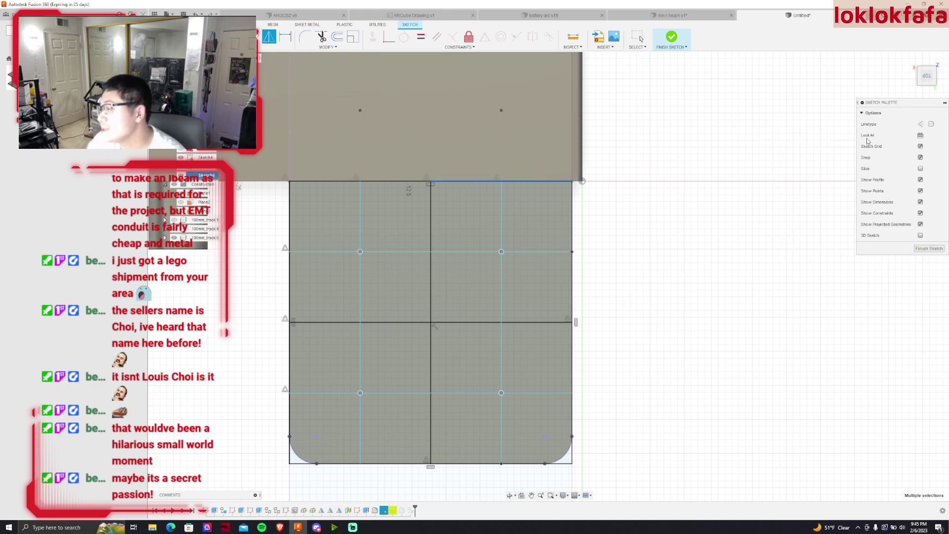
pyautogui.scroll(-5, 435, 302)
pyautogui.click(671, 38)
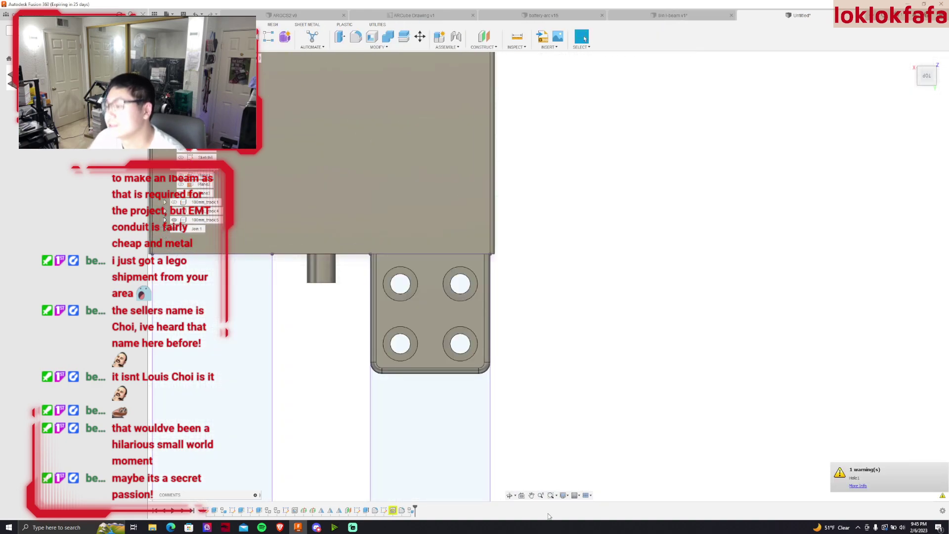
# Edit Hole1 so its hole centres include the new intersection points
pyautogui.doubleClick(392, 510)
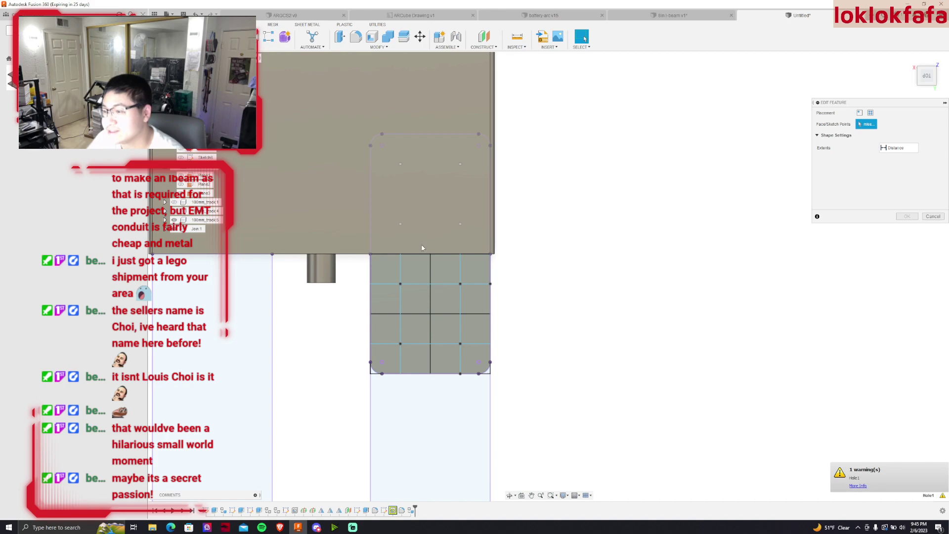
pyautogui.scroll(2, 397, 155)
pyautogui.click(397, 151)
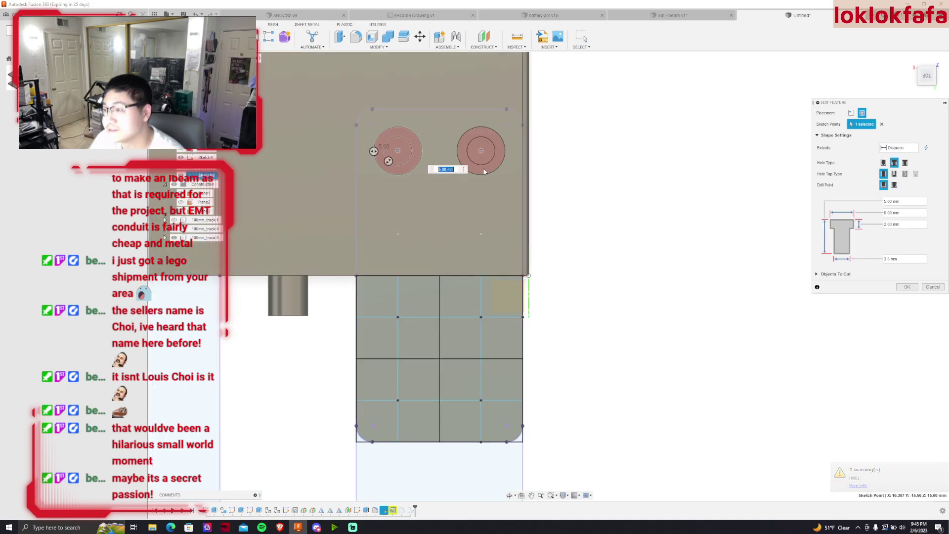
pyautogui.click(481, 234)
pyautogui.click(398, 233)
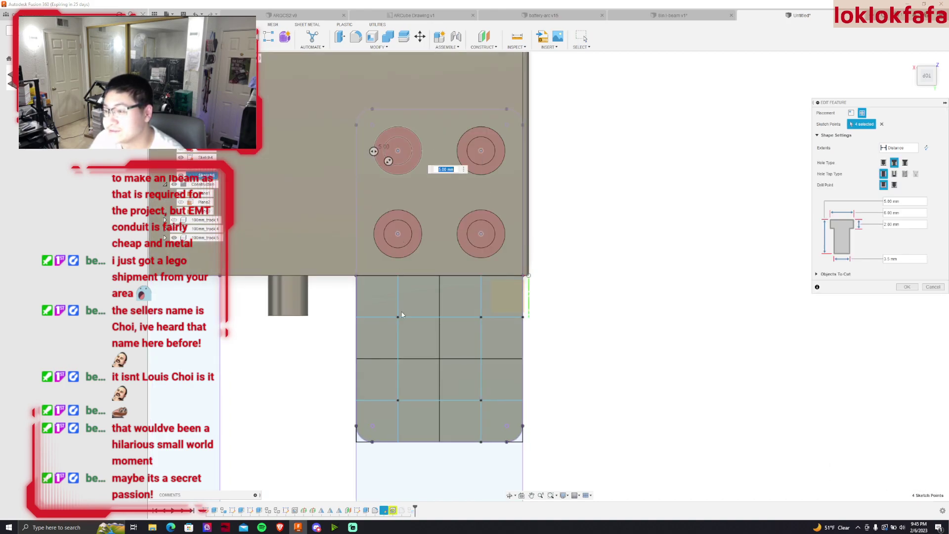
pyautogui.click(398, 317)
pyautogui.click(481, 317)
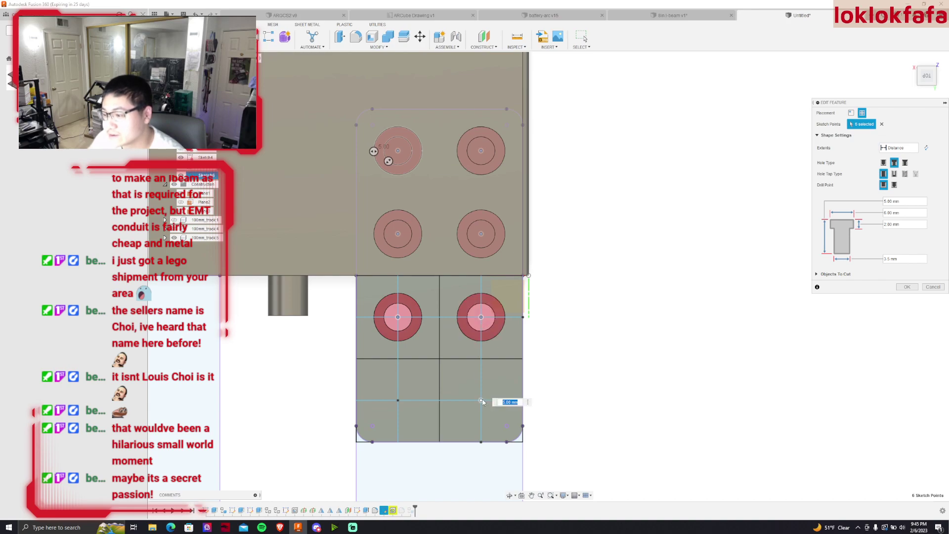
pyautogui.click(481, 400)
pyautogui.click(398, 400)
pyautogui.click(907, 287)
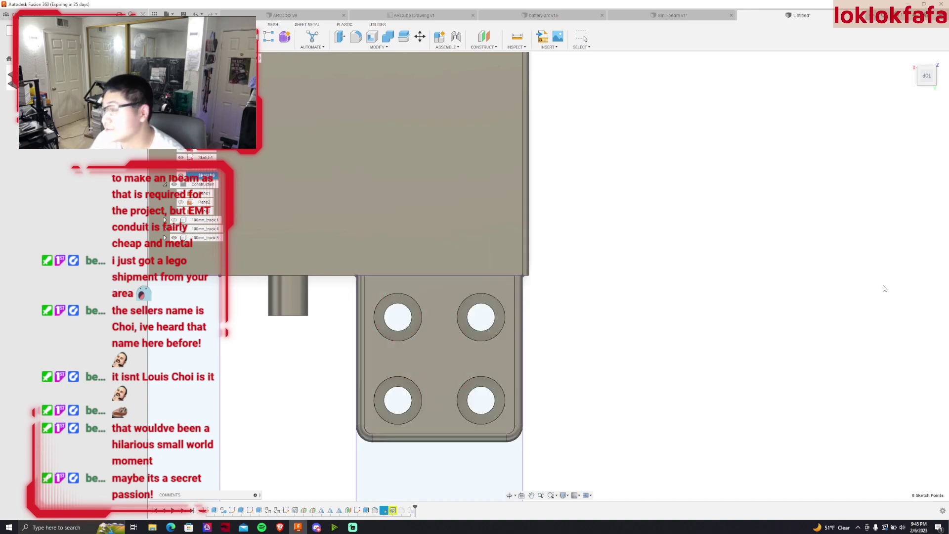
# Hide Sketch6 and show all five 100mm_track beam bodies
pyautogui.keyDown('shift'); pyautogui.moveTo(549, 276); pyautogui.dragTo(271, 276, button='middle'); pyautogui.keyUp('shift')
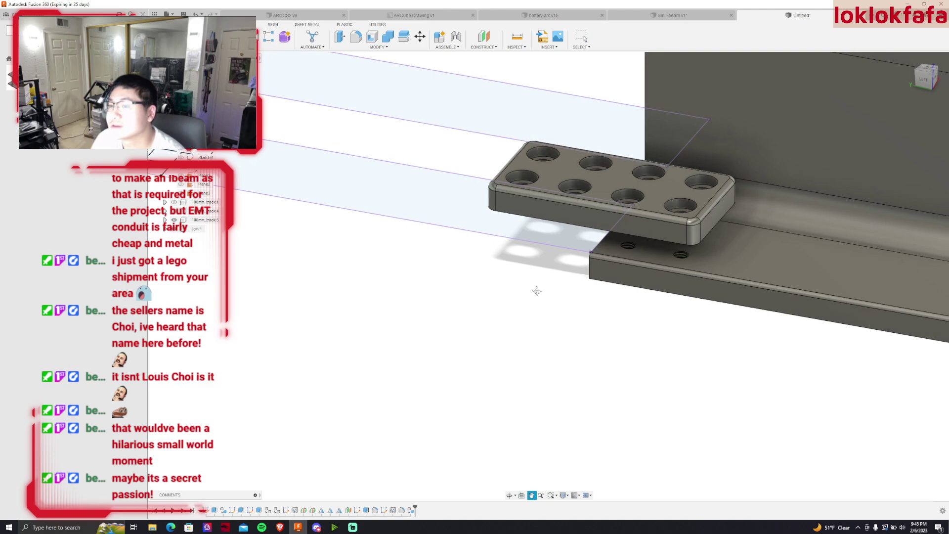
pyautogui.click(181, 157)
pyautogui.keyDown('shift'); pyautogui.moveTo(297, 237); pyautogui.dragTo(411, 320, button='middle'); pyautogui.keyUp('shift')
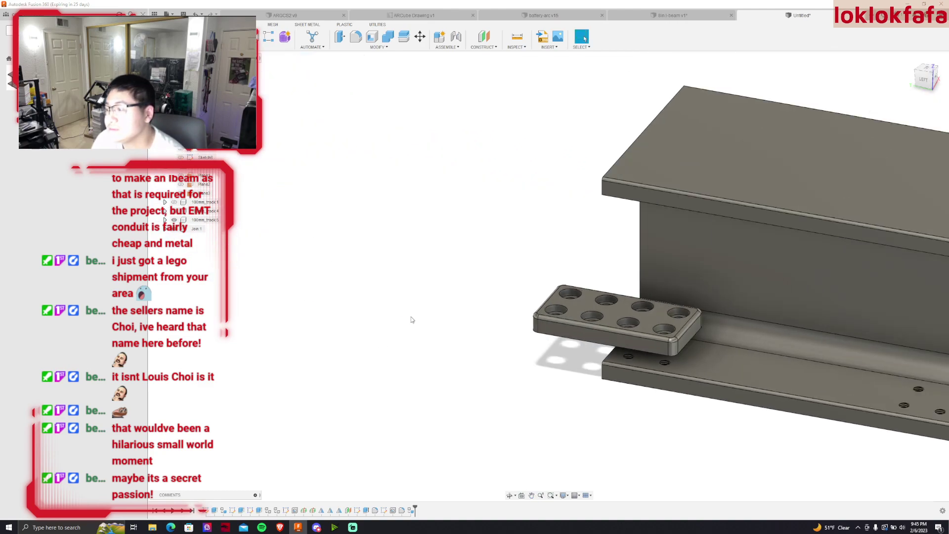
pyautogui.click(203, 202)
pyautogui.keyDown('shift'); pyautogui.click(203, 220); pyautogui.keyUp('shift')
pyautogui.press('v')
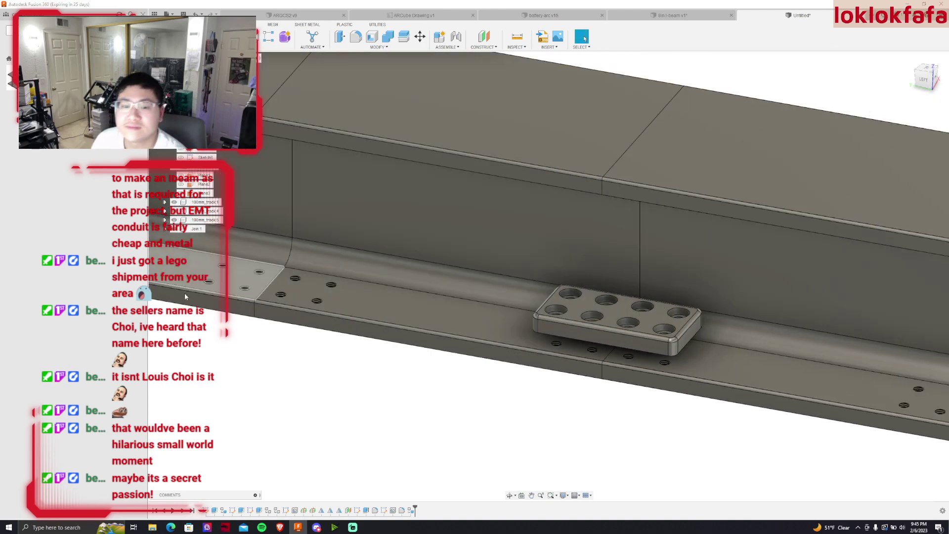
pyautogui.scroll(-5, 255, 421)
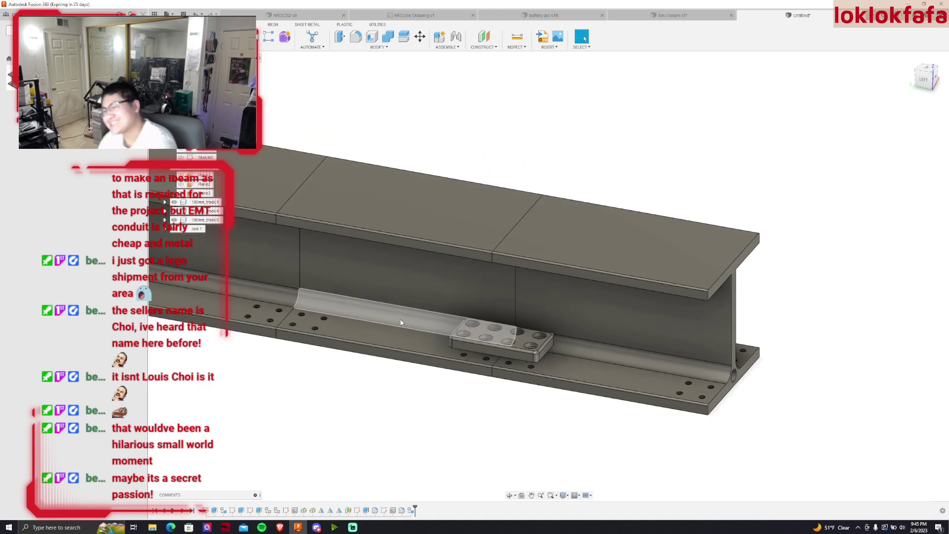
pyautogui.scroll(3, 623, 337)
pyautogui.scroll(-2, 623, 338)
# Move the Join1 plate down 5 mm onto the bottom flange and check its placement
pyautogui.click(197, 229)
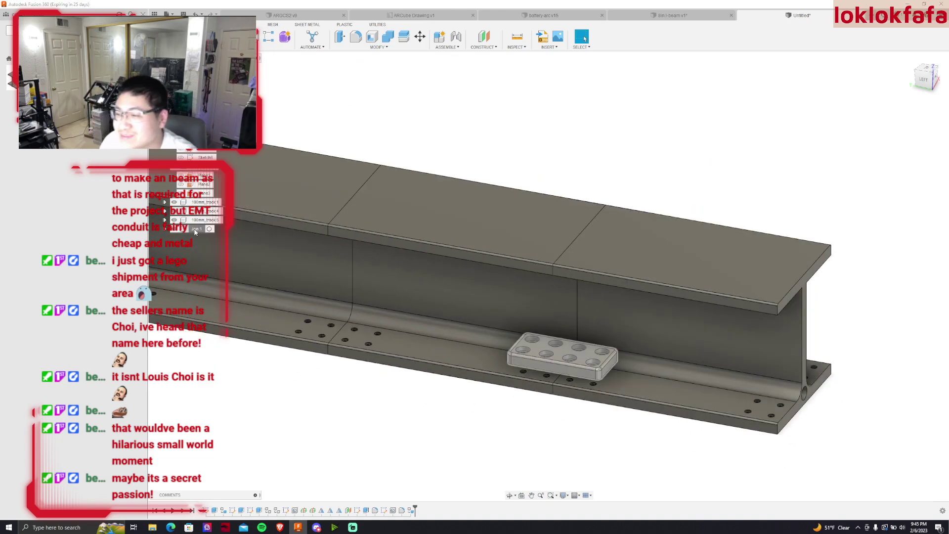
pyautogui.rightClick(197, 233)
pyautogui.click(227, 254)
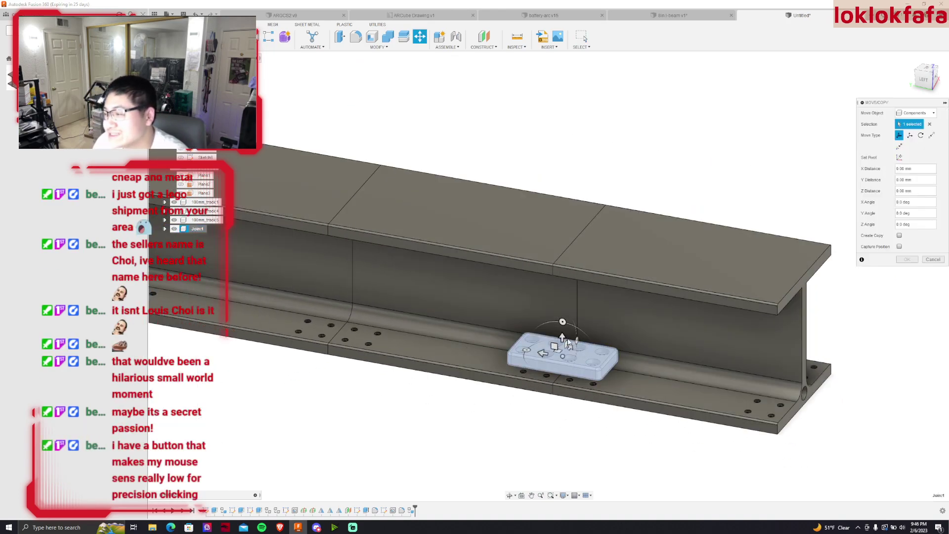
pyautogui.moveTo(562, 338); pyautogui.dragTo(567, 387)
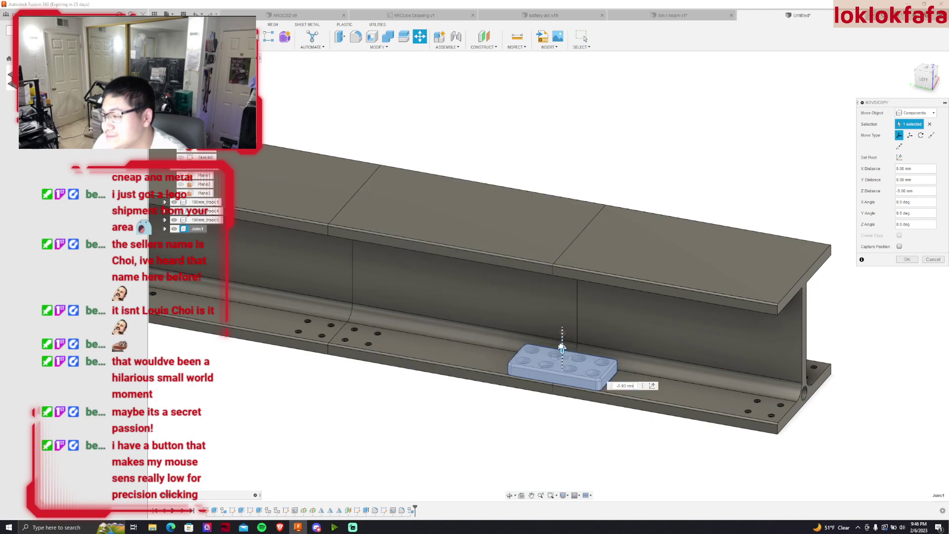
pyautogui.click(907, 259)
pyautogui.scroll(-2, 667, 345)
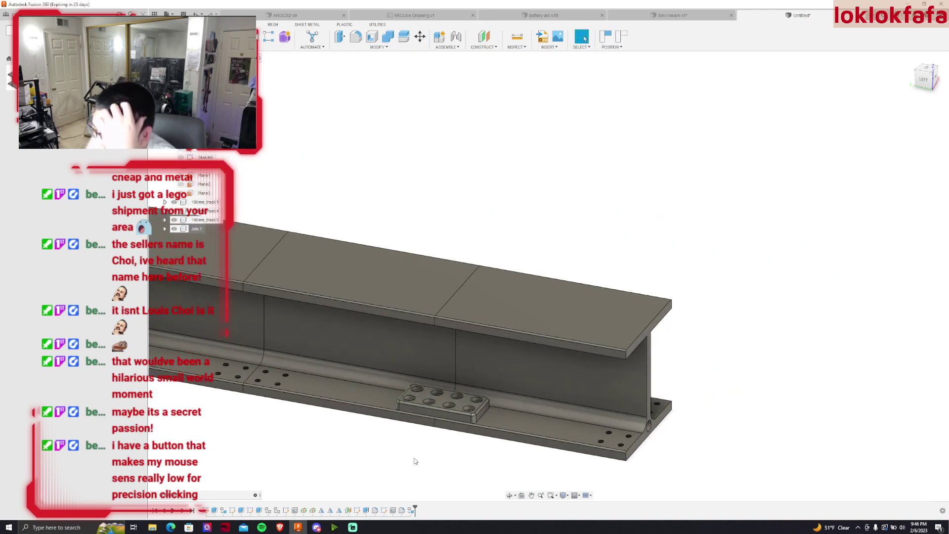
pyautogui.scroll(3, 415, 461)
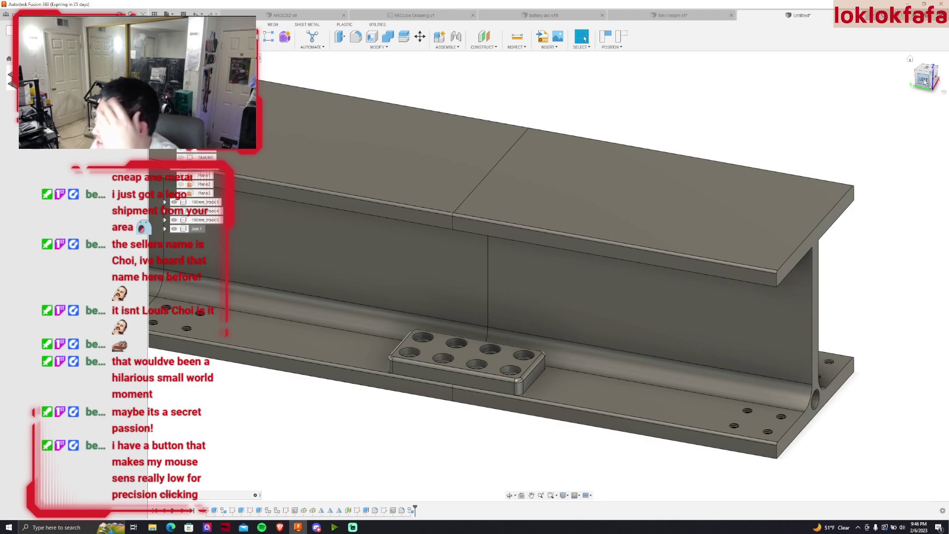
pyautogui.keyDown('shift'); pyautogui.moveTo(549, 277); pyautogui.dragTo(549, 276, button='middle'); pyautogui.keyUp('shift')
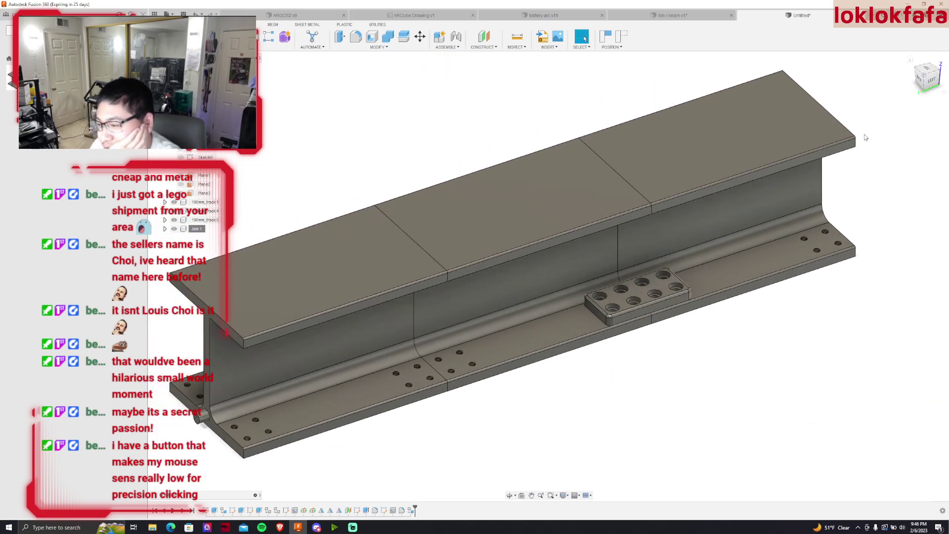
pyautogui.scroll(2, 805, 195)
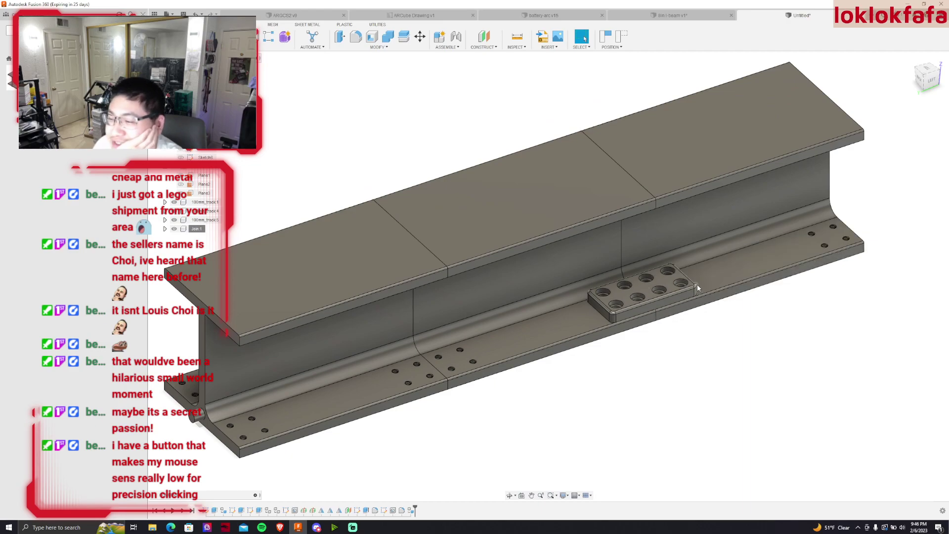
pyautogui.scroll(2, 698, 288)
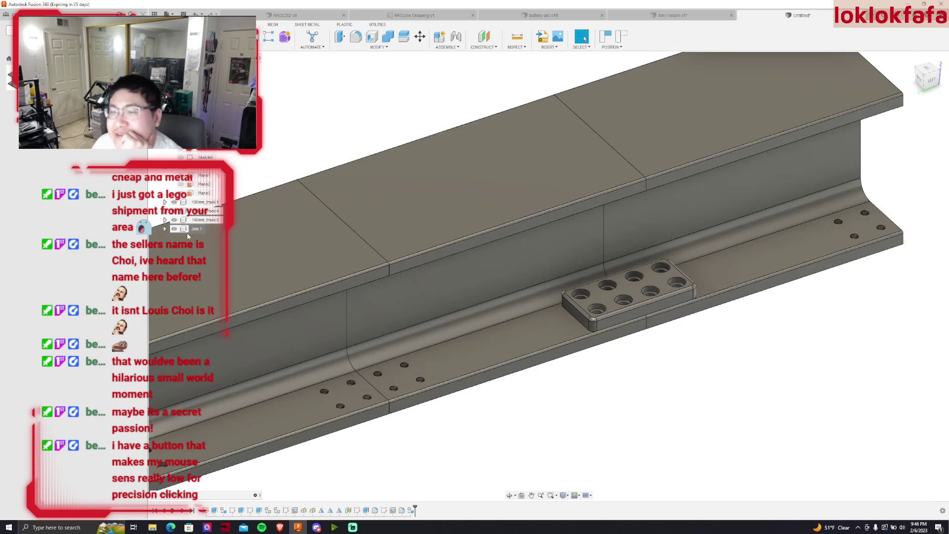
# Copy the Join1 plate about 100 mm along the beam in Y
pyautogui.rightClick(207, 229)
pyautogui.click(244, 251)
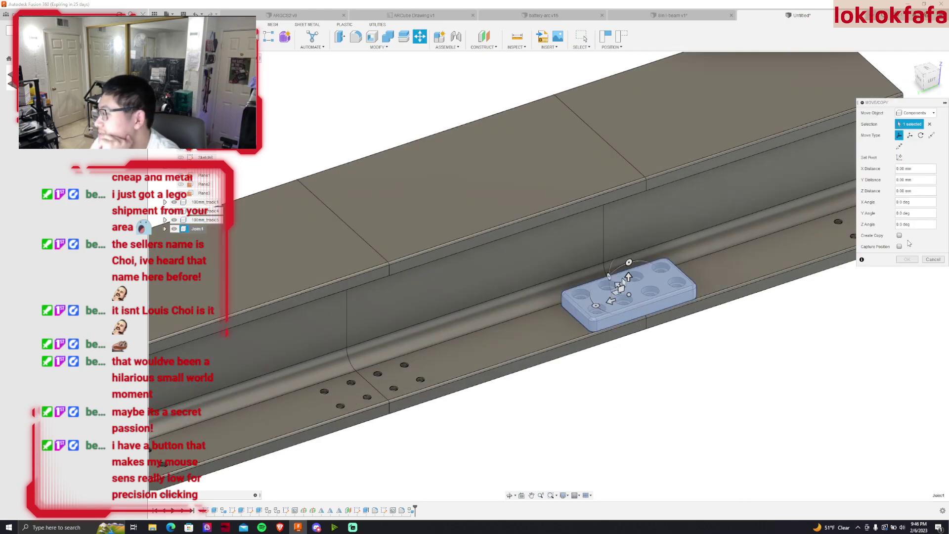
pyautogui.click(900, 236)
pyautogui.moveTo(612, 301); pyautogui.dragTo(347, 364)
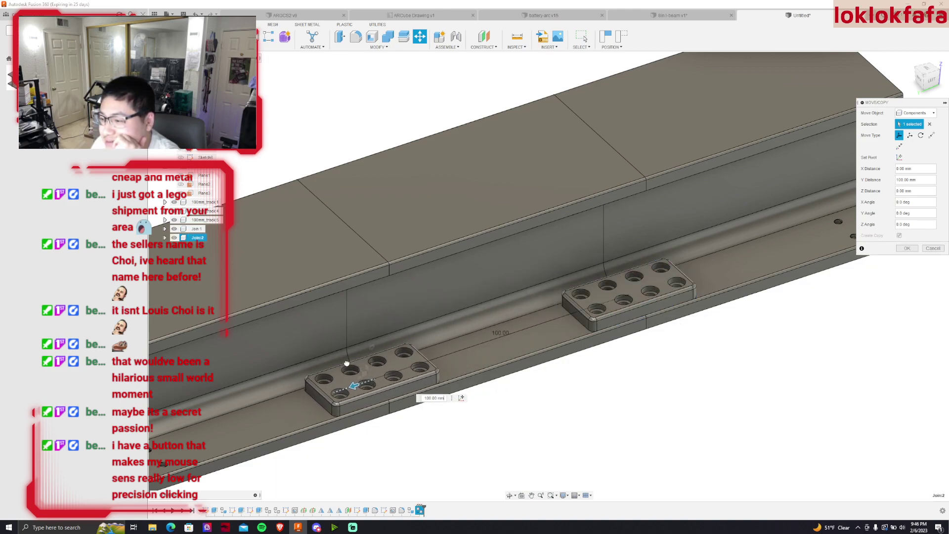
pyautogui.click(905, 249)
pyautogui.scroll(-3, 928, 145)
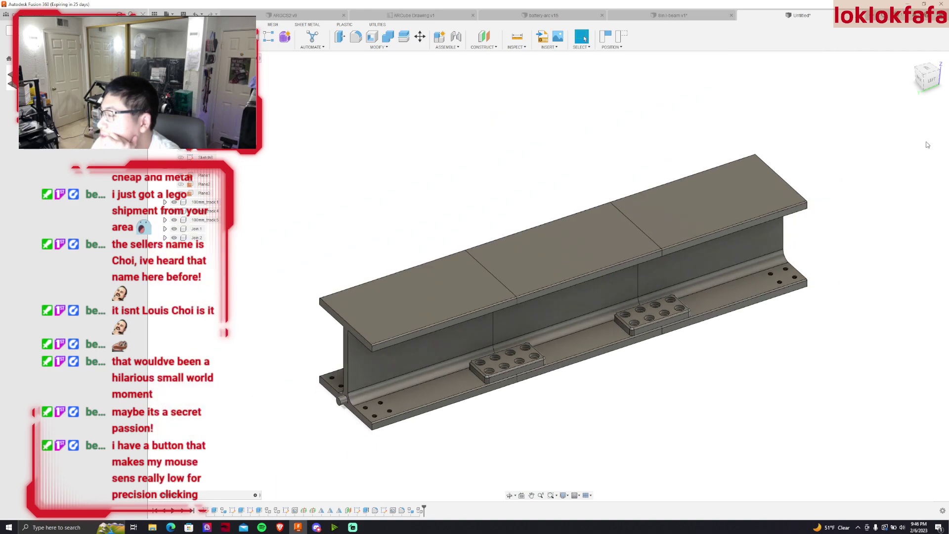
pyautogui.moveTo(924, 78); pyautogui.dragTo(921, 80)
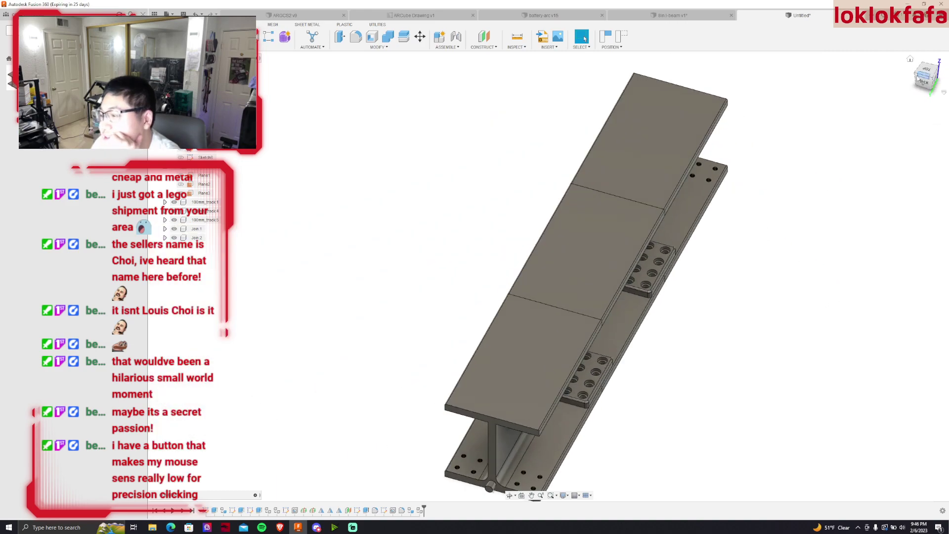
# Copy the Join2 plate 37.75 mm in X across the web
pyautogui.rightClick(196, 237)
pyautogui.click(215, 259)
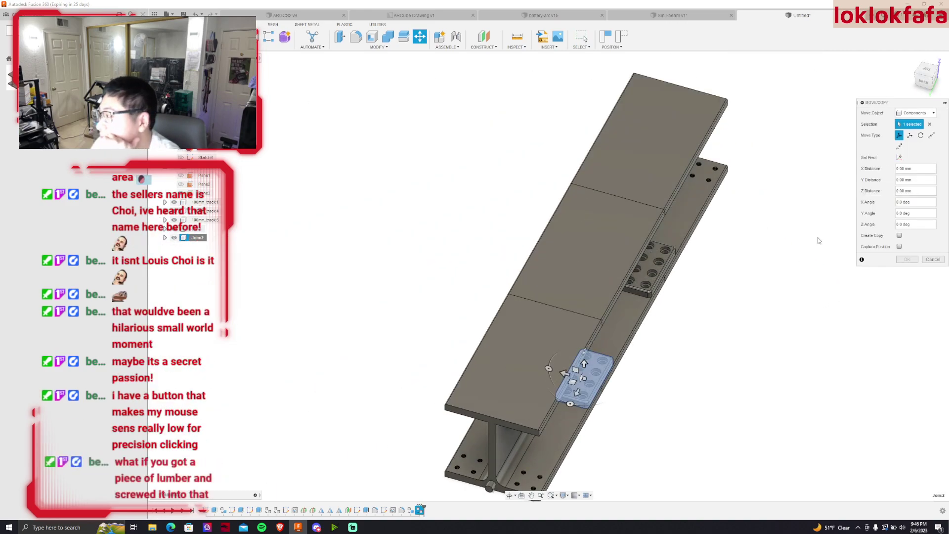
pyautogui.click(899, 236)
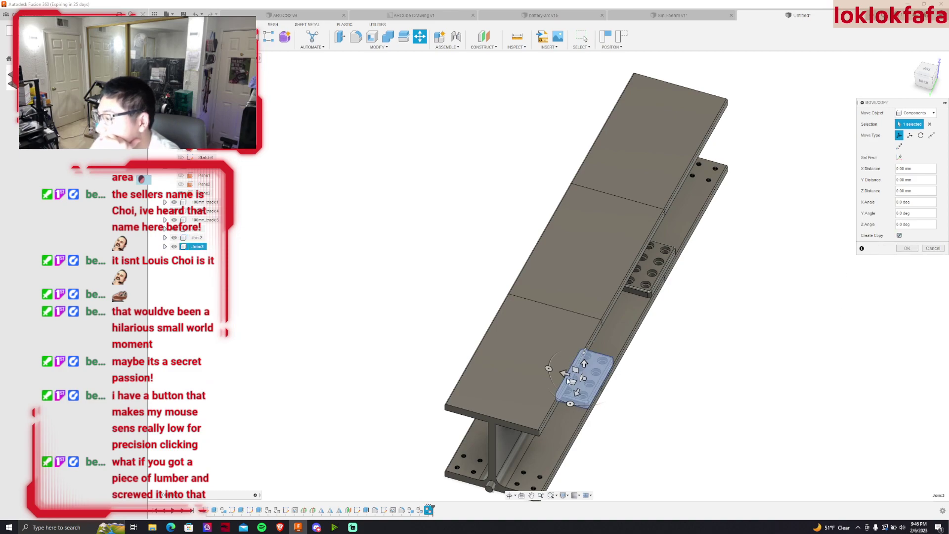
pyautogui.moveTo(565, 374); pyautogui.dragTo(502, 356)
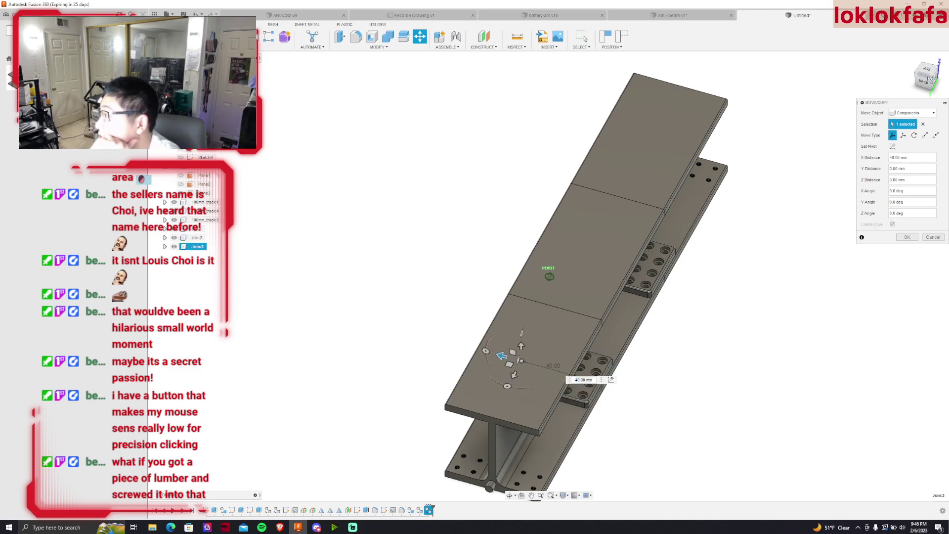
pyautogui.keyDown('shift'); pyautogui.moveTo(502, 356); pyautogui.dragTo(746, 324, button='middle'); pyautogui.keyUp('shift')
pyautogui.scroll(5, 747, 324)
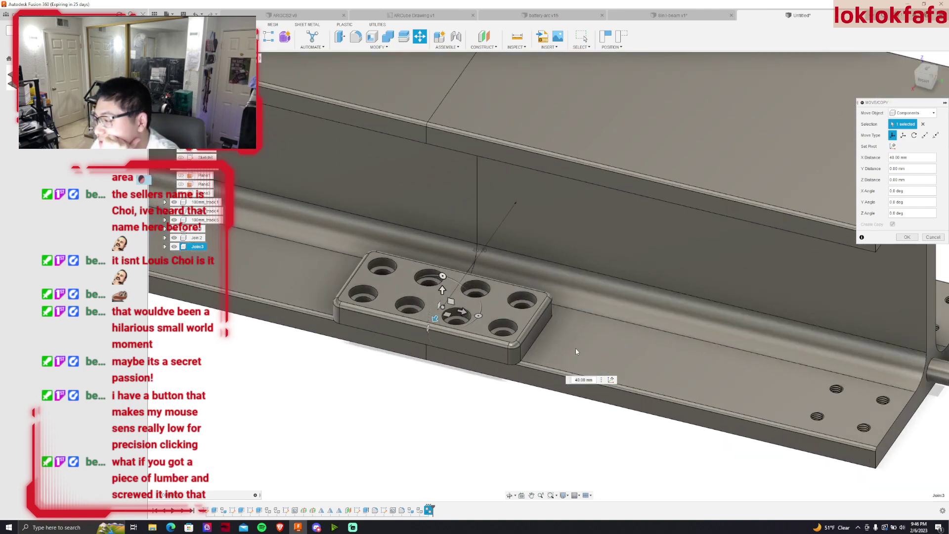
pyautogui.moveTo(436, 318); pyautogui.dragTo(439, 312)
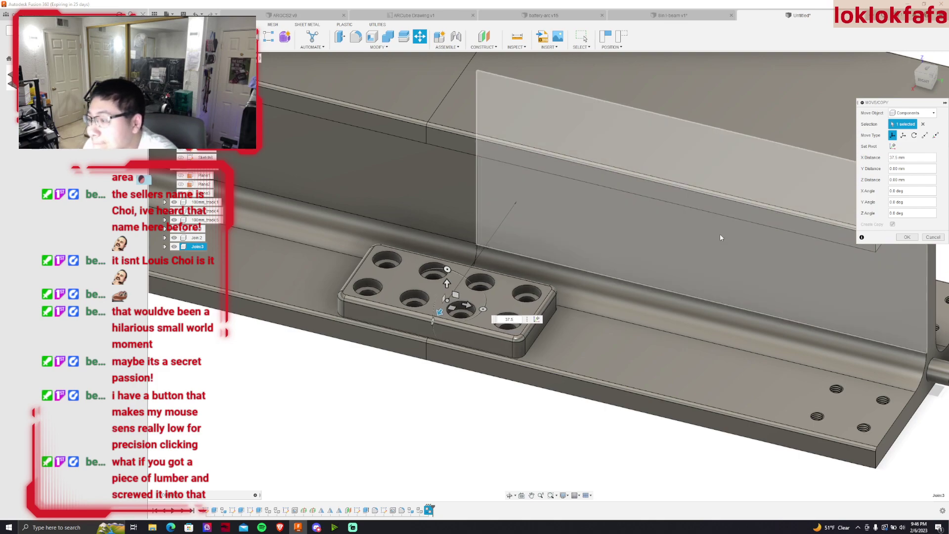
pyautogui.scroll(5, 530, 442)
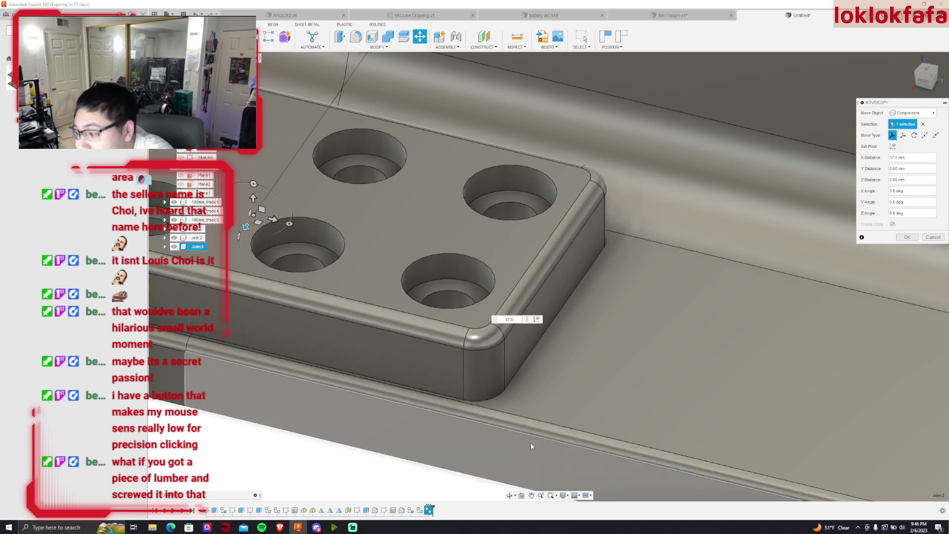
pyautogui.scroll(-5, 416, 379)
pyautogui.click(935, 74)
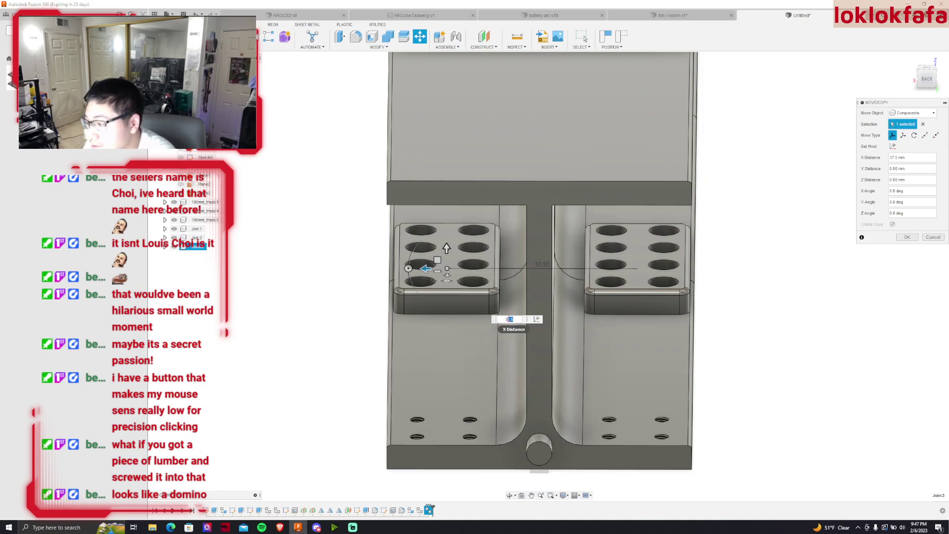
pyautogui.press('Return')
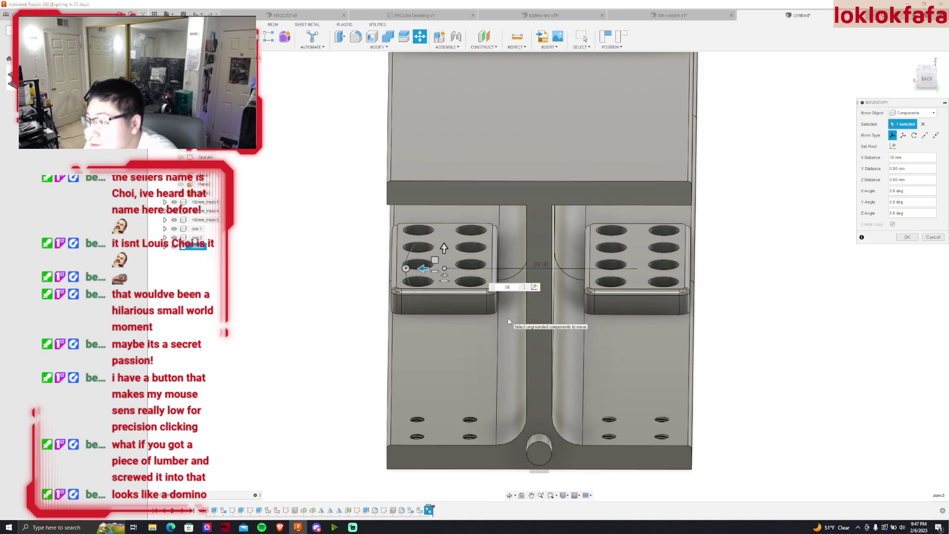
pyautogui.press('Return')
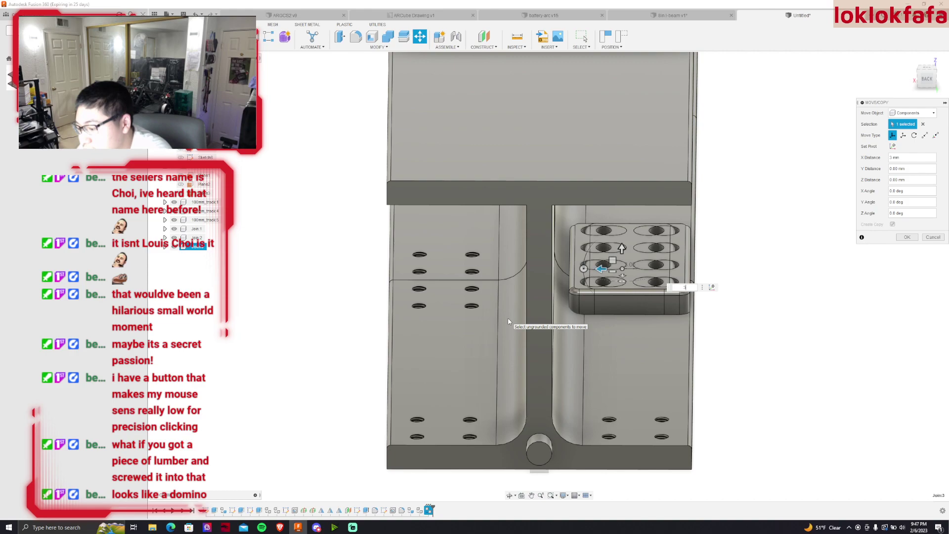
pyautogui.write('7.75')
pyautogui.press('Return')
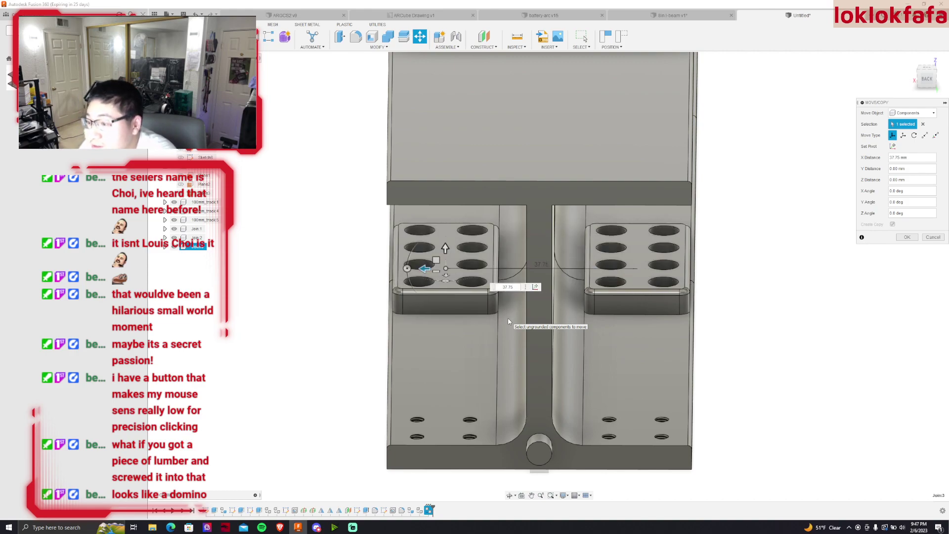
pyautogui.press('Return')
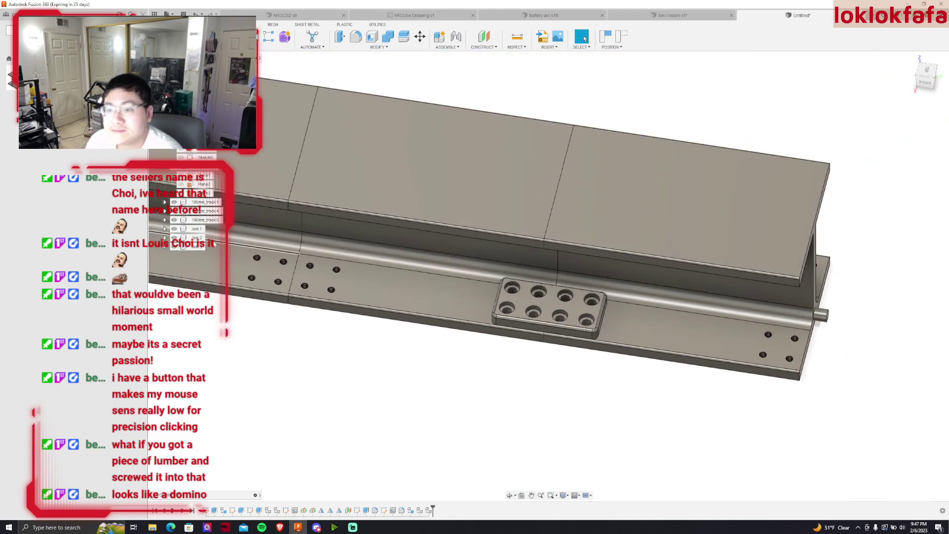
# Copy the Join3 plate -95 mm in Y back along the beam
pyautogui.click(194, 247)
pyautogui.rightClick(194, 250)
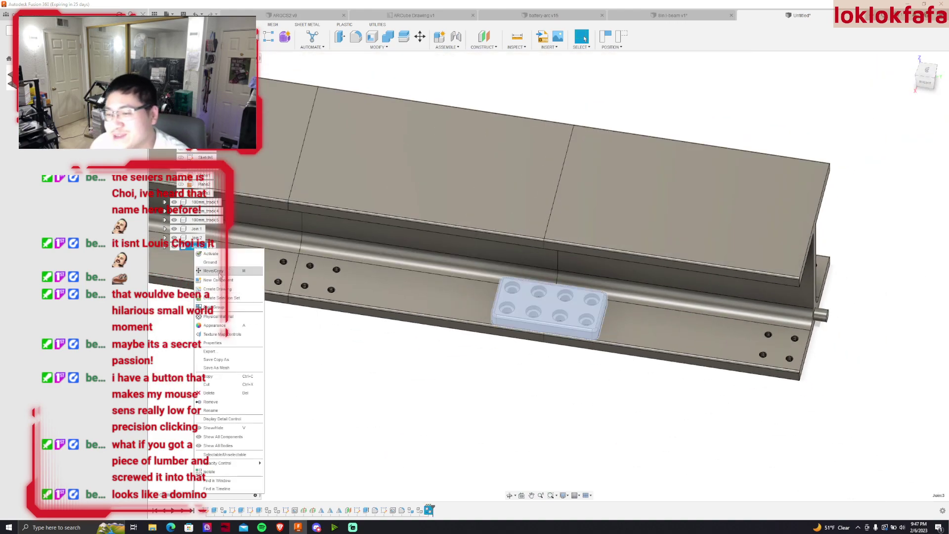
pyautogui.click(218, 271)
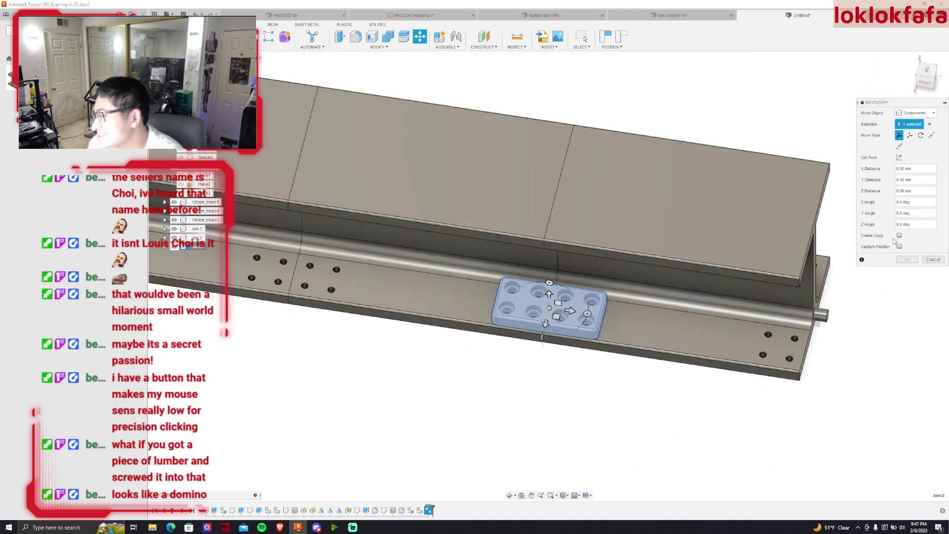
pyautogui.click(898, 236)
pyautogui.moveTo(568, 311); pyautogui.dragTo(316, 281)
pyautogui.click(907, 237)
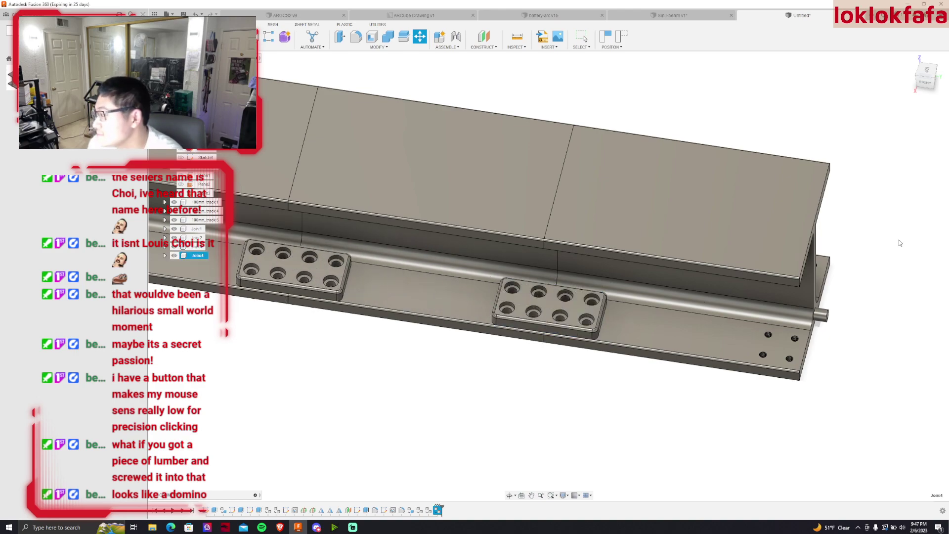
pyautogui.scroll(-3, 550, 380)
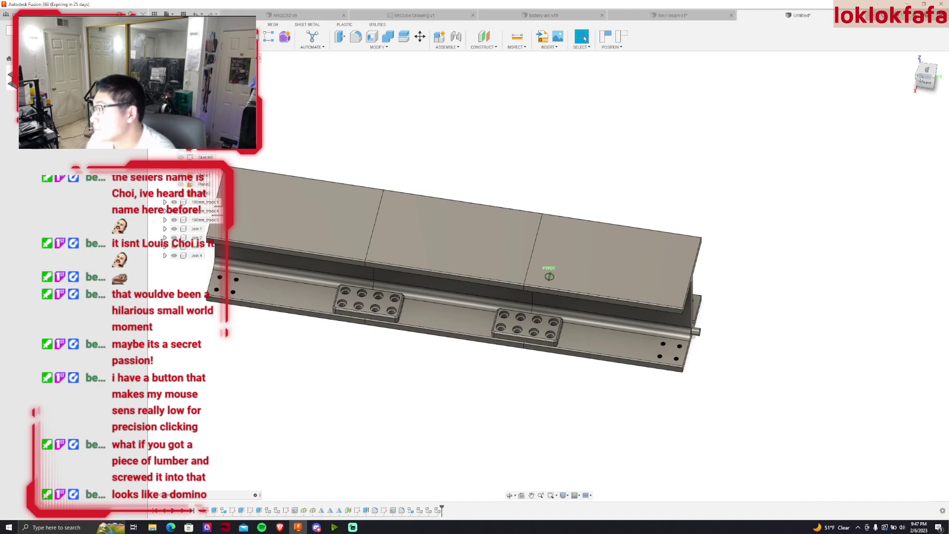
pyautogui.keyDown('shift'); pyautogui.moveTo(549, 276); pyautogui.dragTo(568, 239, button='middle'); pyautogui.keyUp('shift')
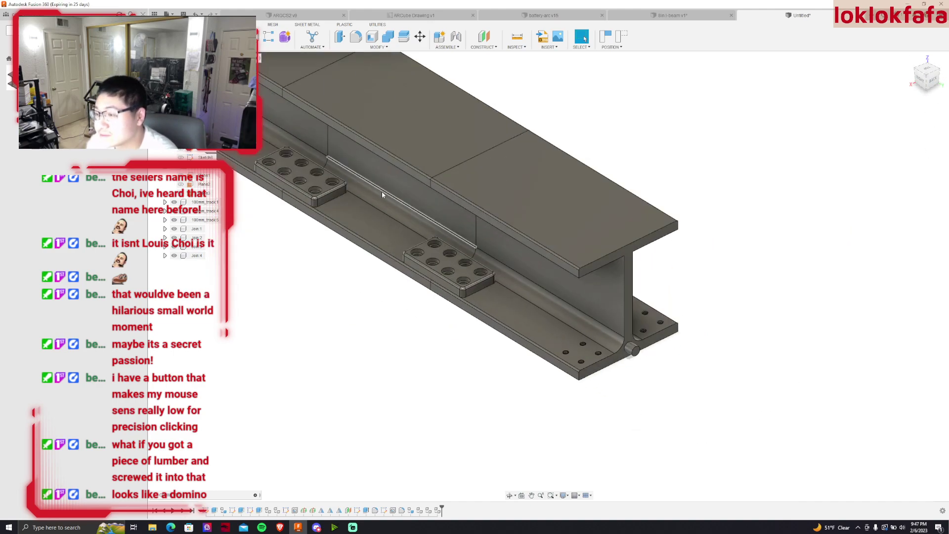
pyautogui.keyDown('shift'); pyautogui.moveTo(381, 192); pyautogui.dragTo(697, 182, button='middle'); pyautogui.keyUp('shift')
pyautogui.click(932, 74)
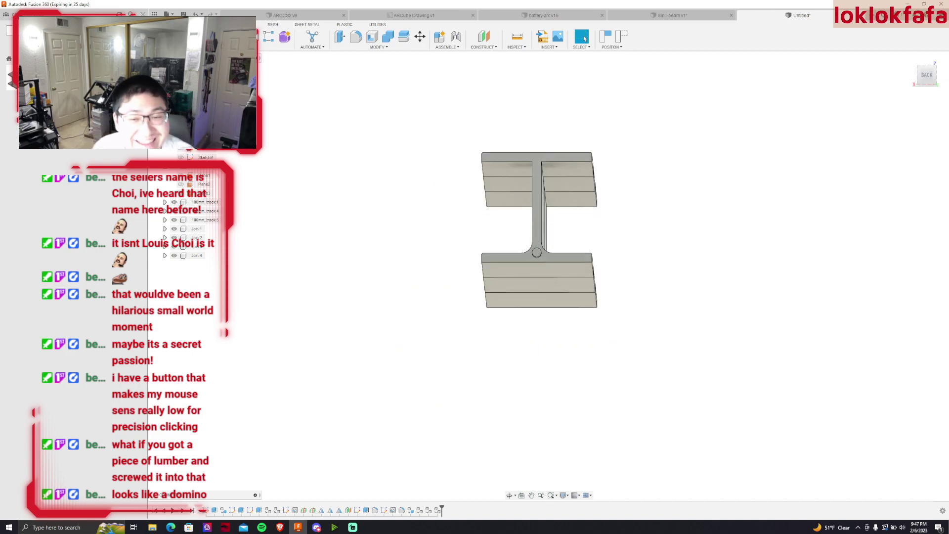
pyautogui.click(934, 75)
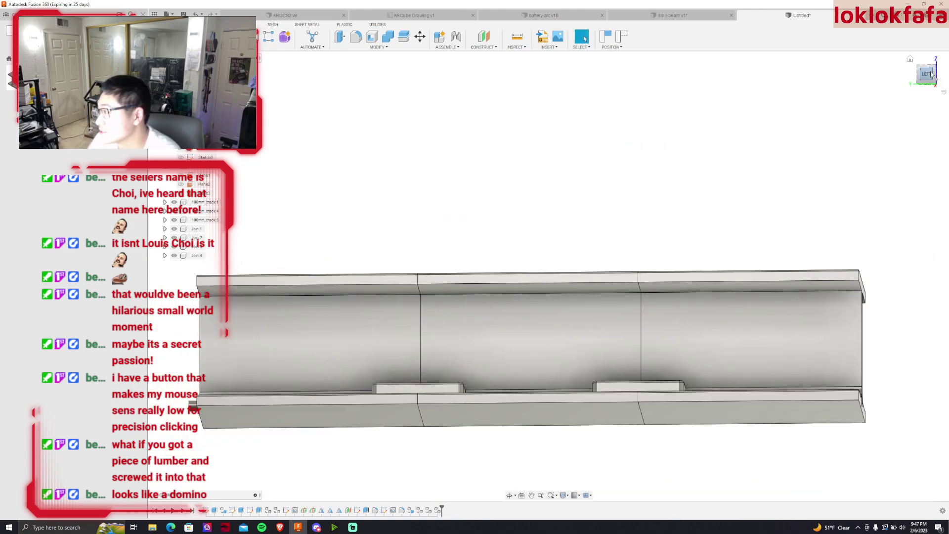
pyautogui.click(932, 74)
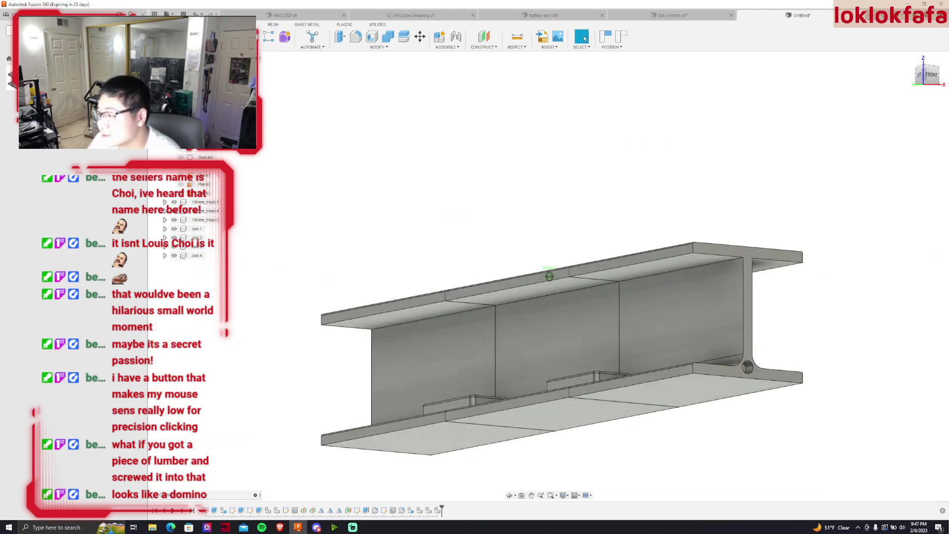
pyautogui.keyDown('shift'); pyautogui.moveTo(550, 276); pyautogui.dragTo(618, 276, button='middle'); pyautogui.keyUp('shift')
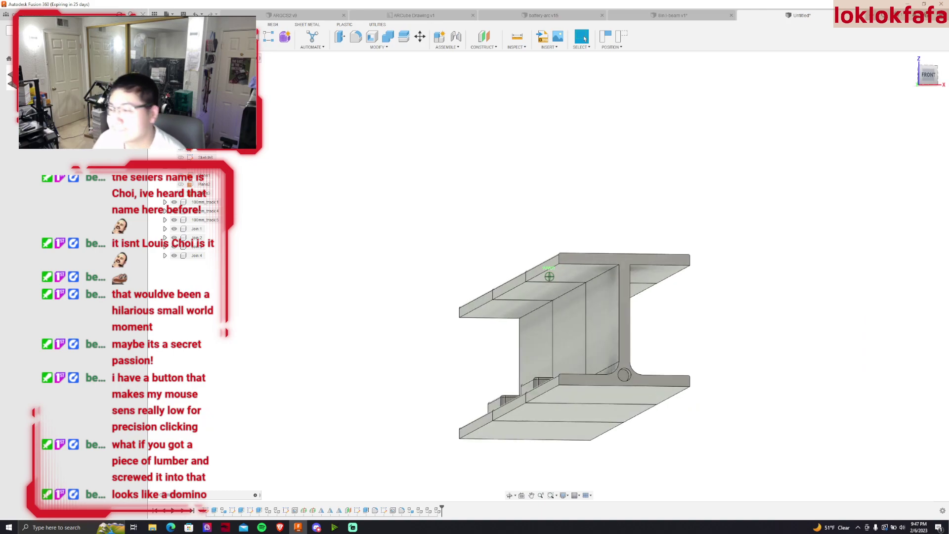
pyautogui.keyDown('shift'); pyautogui.moveTo(549, 277); pyautogui.dragTo(550, 277, button='middle'); pyautogui.keyUp('shift')
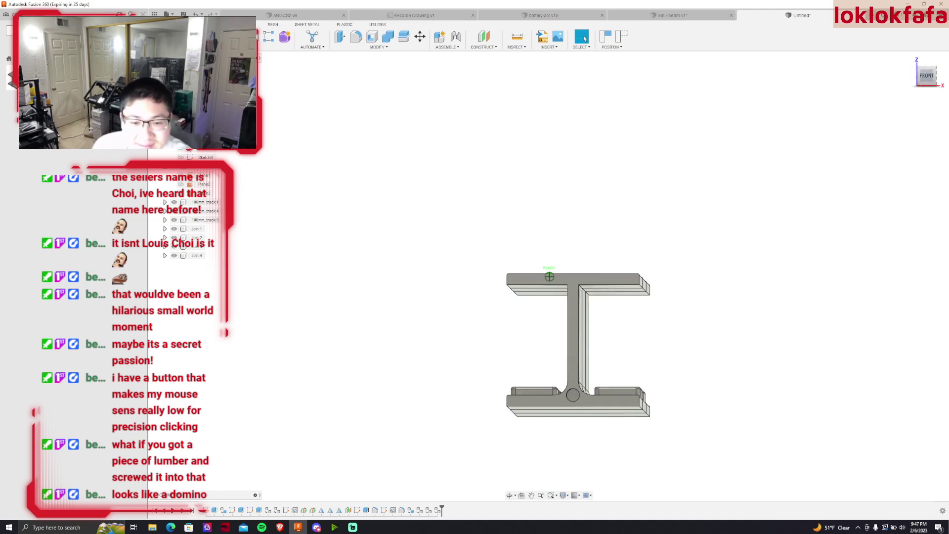
pyautogui.keyDown('shift'); pyautogui.moveTo(550, 276); pyautogui.dragTo(550, 276, button='middle'); pyautogui.keyUp('shift')
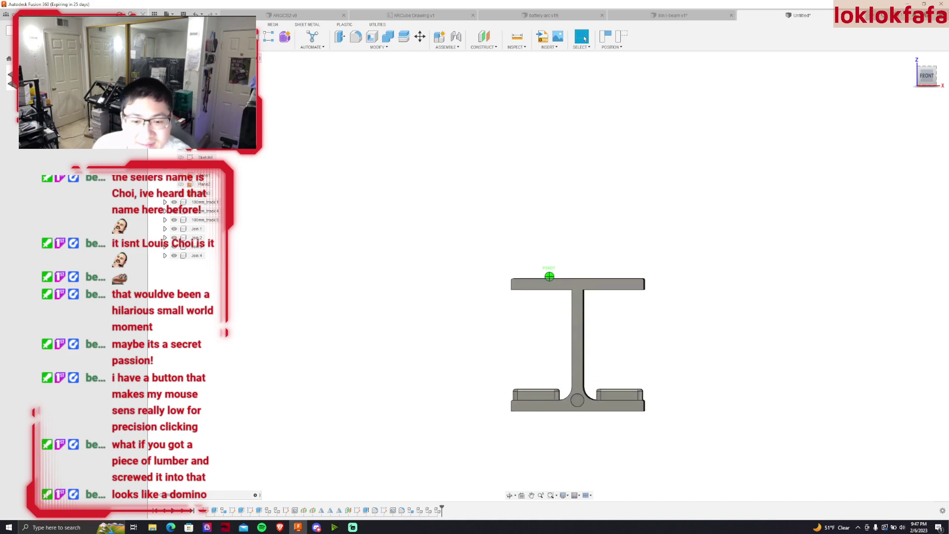
pyautogui.keyDown('shift'); pyautogui.moveTo(933, 72); pyautogui.dragTo(752, 286, button='middle'); pyautogui.keyUp('shift')
pyautogui.scroll(3, 752, 285)
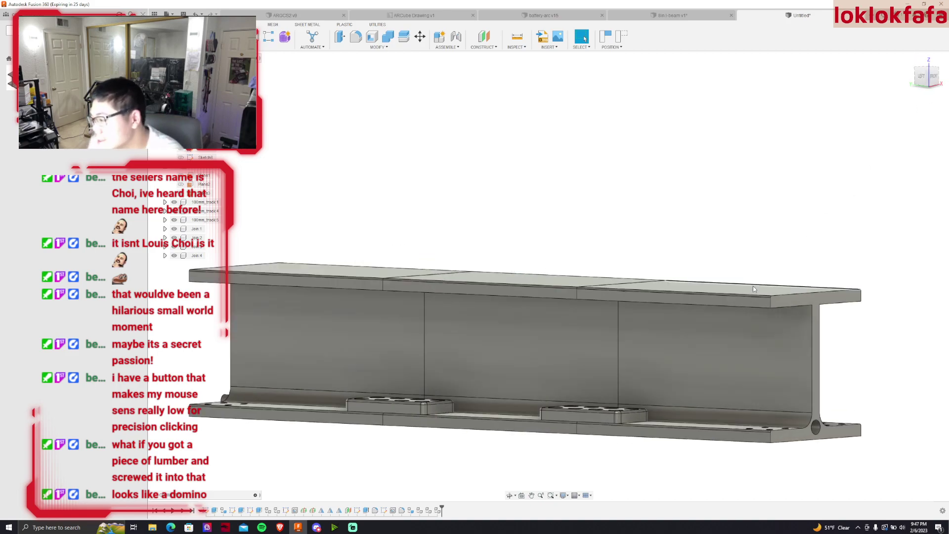
pyautogui.scroll(5, 704, 255)
pyautogui.scroll(-5, 866, 125)
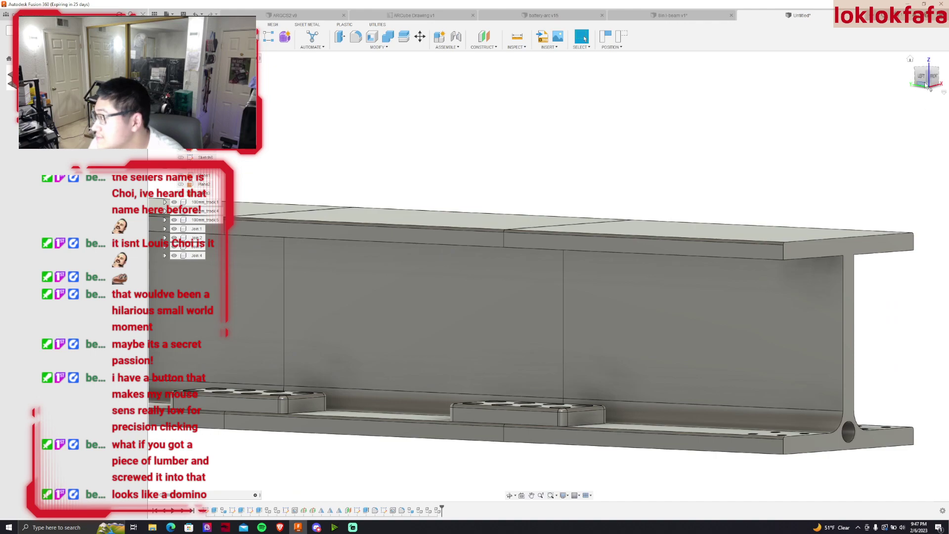
pyautogui.keyDown('shift'); pyautogui.moveTo(927, 86); pyautogui.dragTo(890, 128, button='middle'); pyautogui.keyUp('shift')
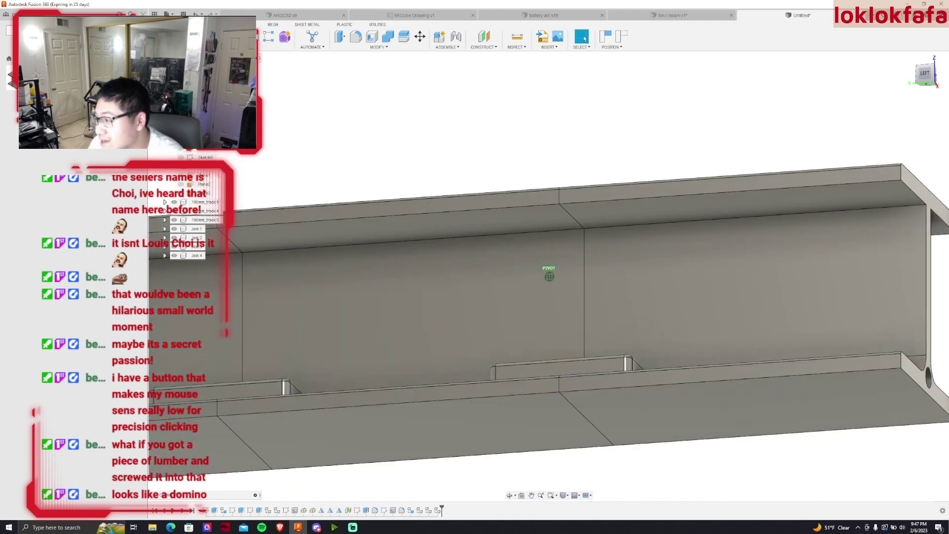
pyautogui.click(935, 74)
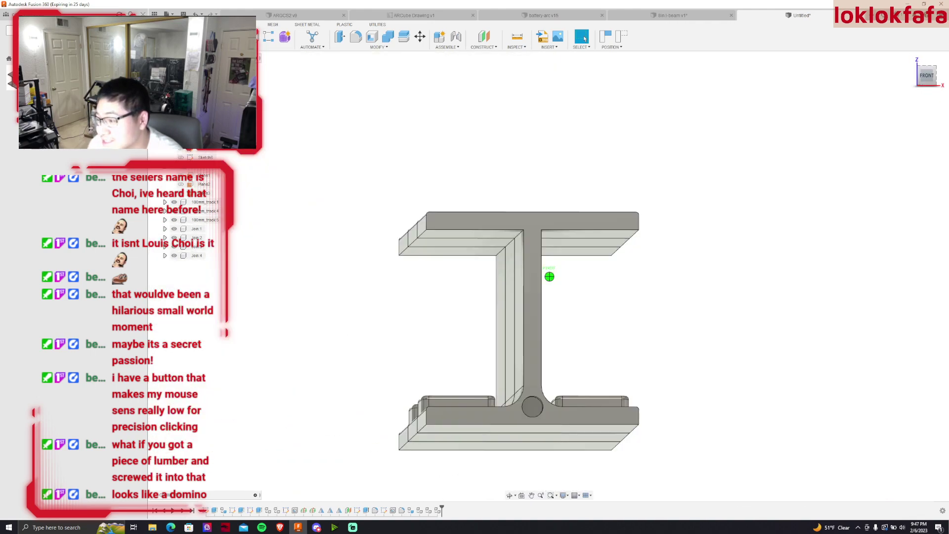
pyautogui.keyDown('shift'); pyautogui.moveTo(549, 276); pyautogui.dragTo(617, 205, button='middle'); pyautogui.keyUp('shift')
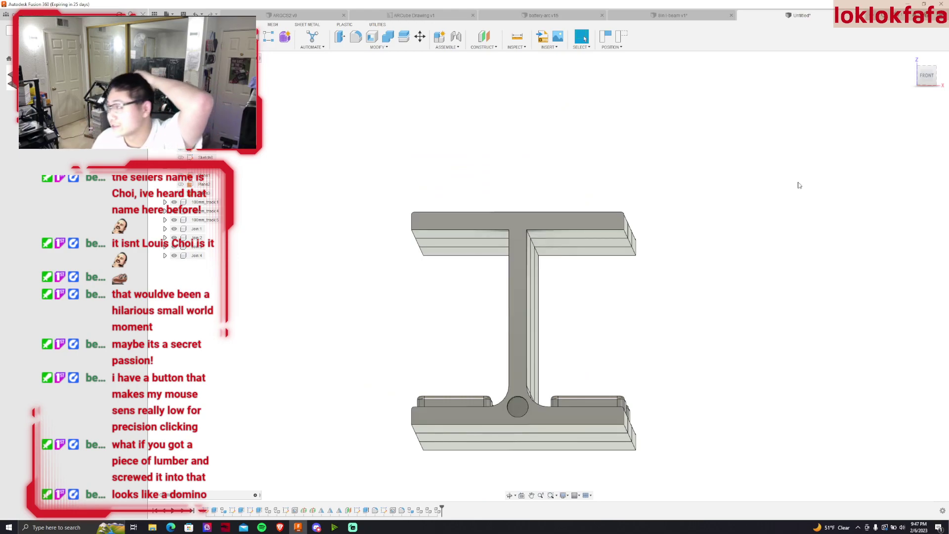
pyautogui.moveTo(549, 276)
pyautogui.keyDown('shift'); pyautogui.mouseDown(button='middle')
pyautogui.moveTo(618, 321)
pyautogui.moveTo(643, 277)
pyautogui.mouseUp(button='middle'); pyautogui.keyUp('shift')
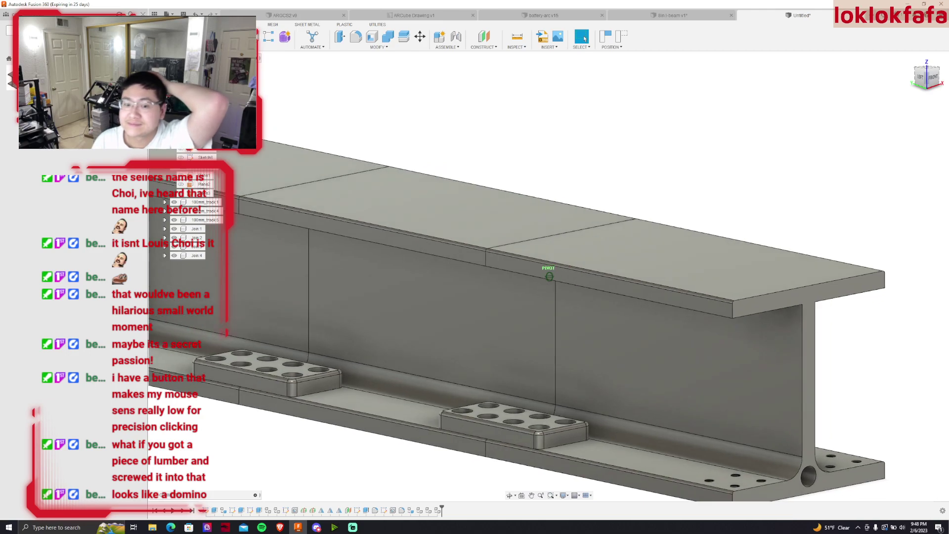
pyautogui.keyDown('shift'); pyautogui.moveTo(549, 277); pyautogui.dragTo(563, 279, button='middle'); pyautogui.keyUp('shift')
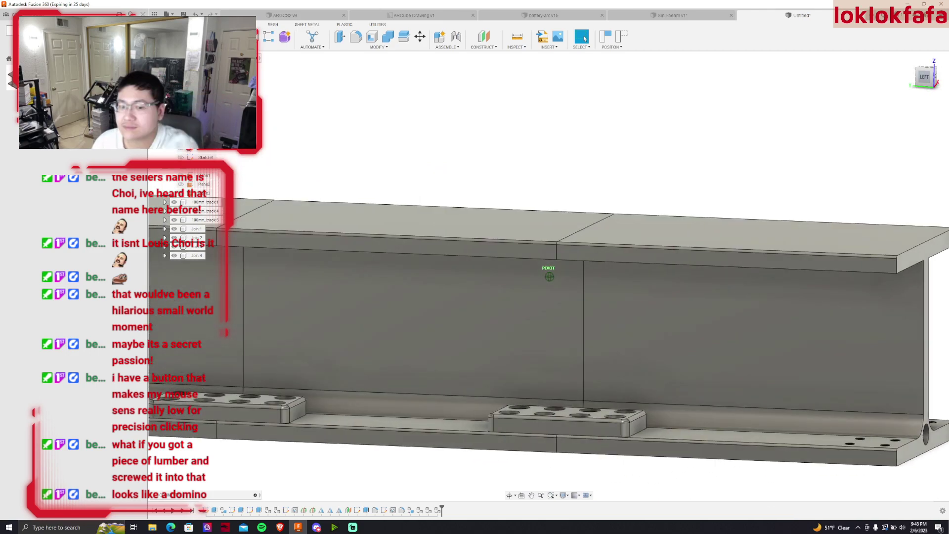
pyautogui.click(933, 75)
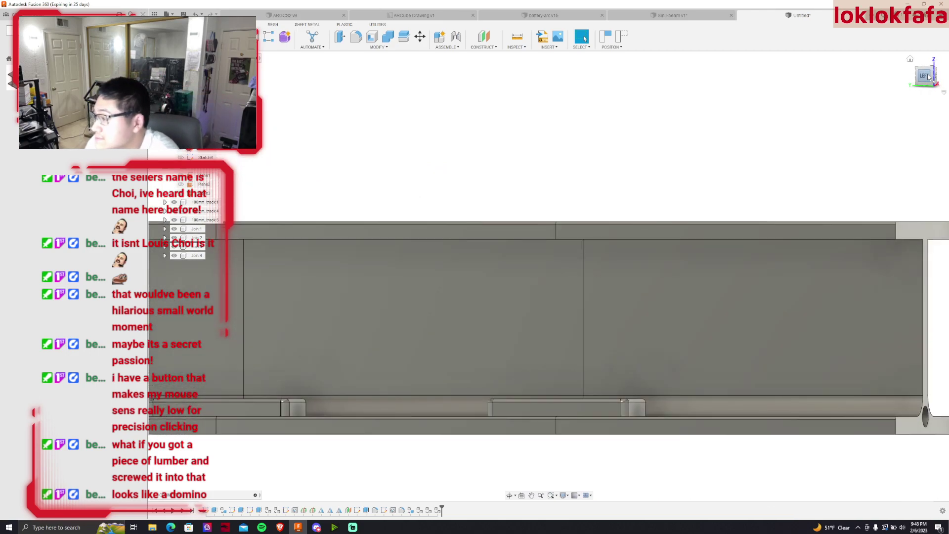
# Create an offset plane 3.00 mm from the web's side face and check its position
pyautogui.click(600, 260)
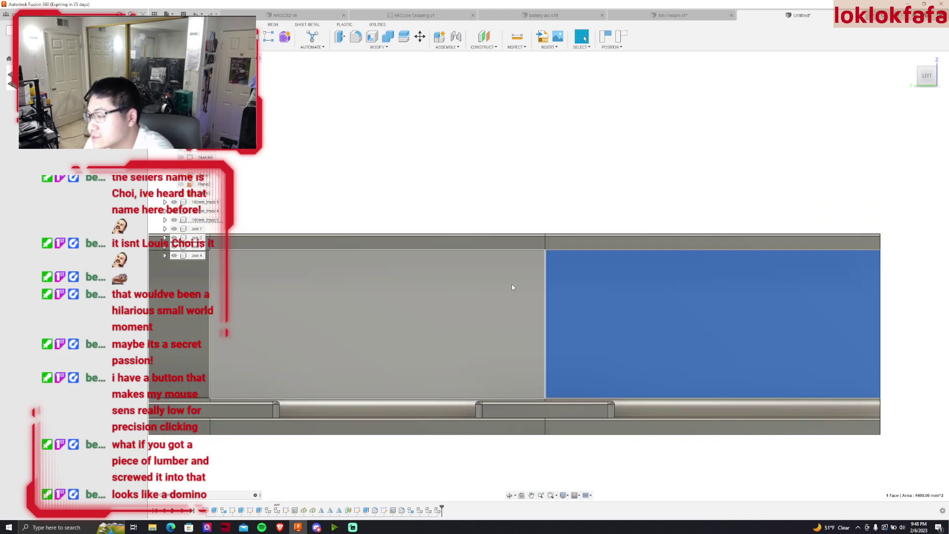
pyautogui.press('e')
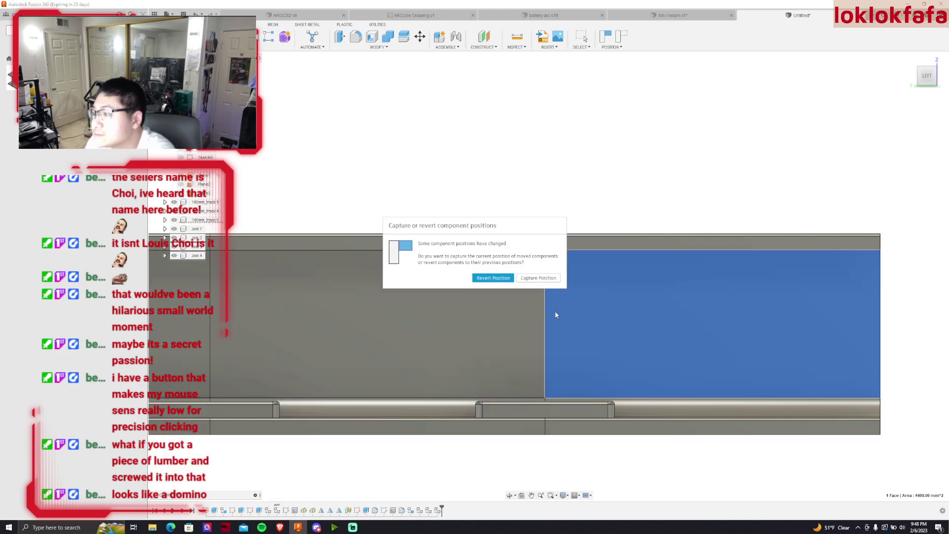
pyautogui.click(525, 278)
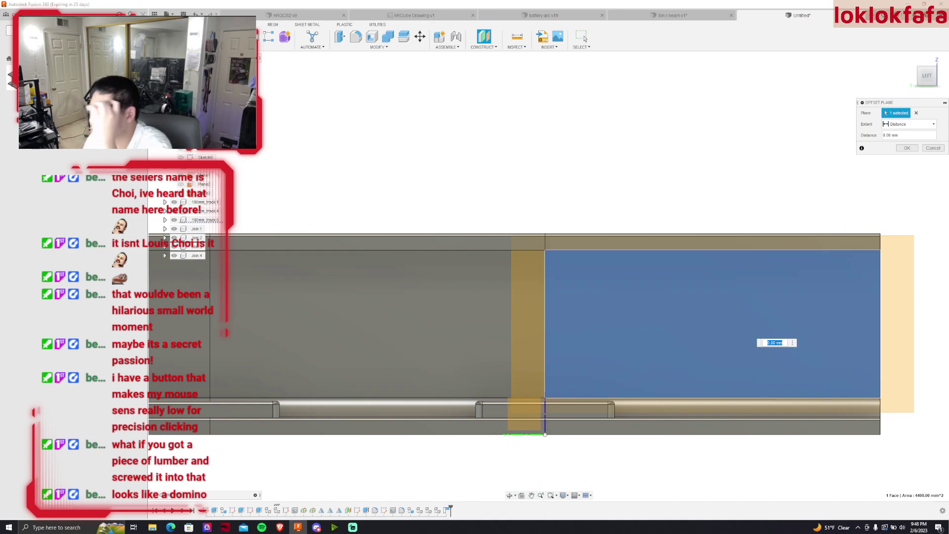
pyautogui.keyDown('shift'); pyautogui.moveTo(549, 276); pyautogui.dragTo(550, 375, button='middle'); pyautogui.keyUp('shift')
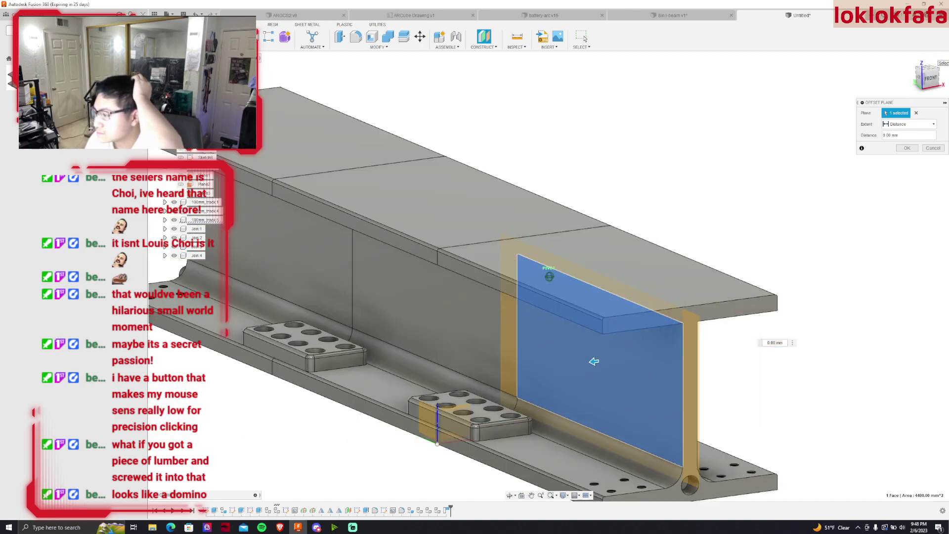
pyautogui.moveTo(553, 375); pyautogui.dragTo(536, 376)
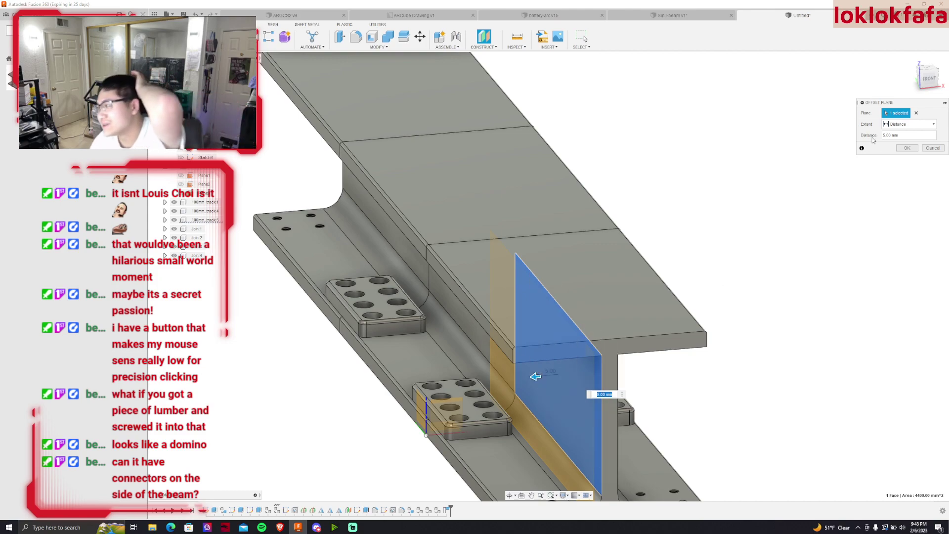
pyautogui.click(907, 149)
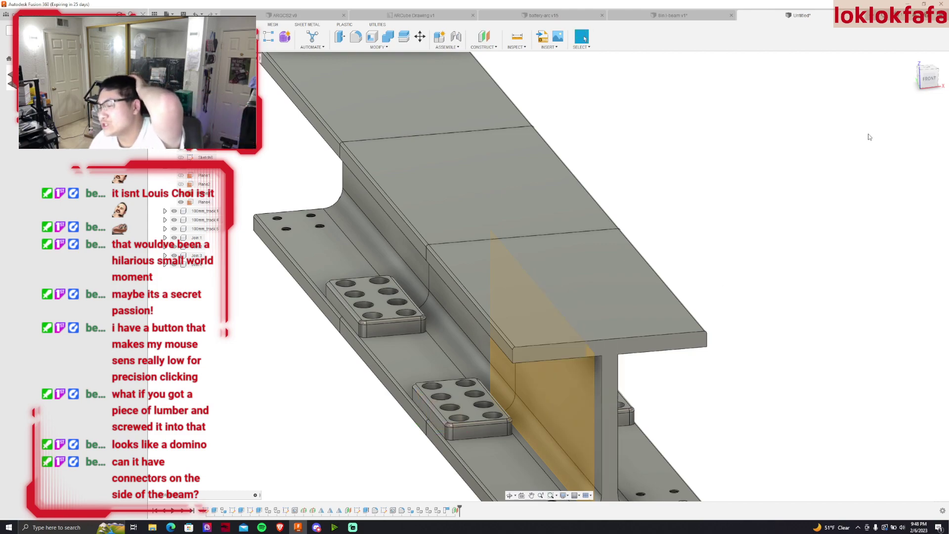
pyautogui.click(925, 72)
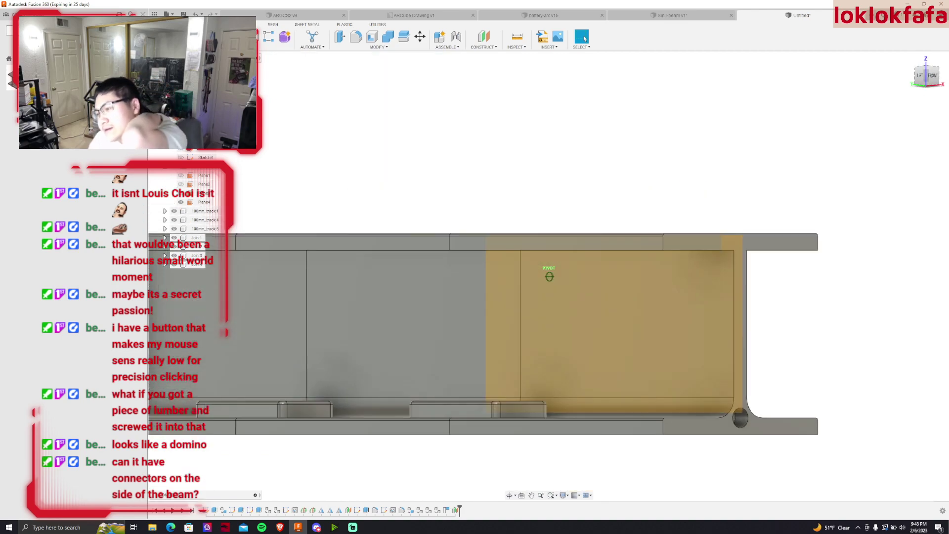
pyautogui.moveTo(550, 277)
pyautogui.keyDown('shift'); pyautogui.mouseDown(button='middle')
pyautogui.moveTo(583, 269)
pyautogui.moveTo(549, 277)
pyautogui.mouseUp(button='middle'); pyautogui.keyUp('shift')
pyautogui.scroll(-3, 494, 277)
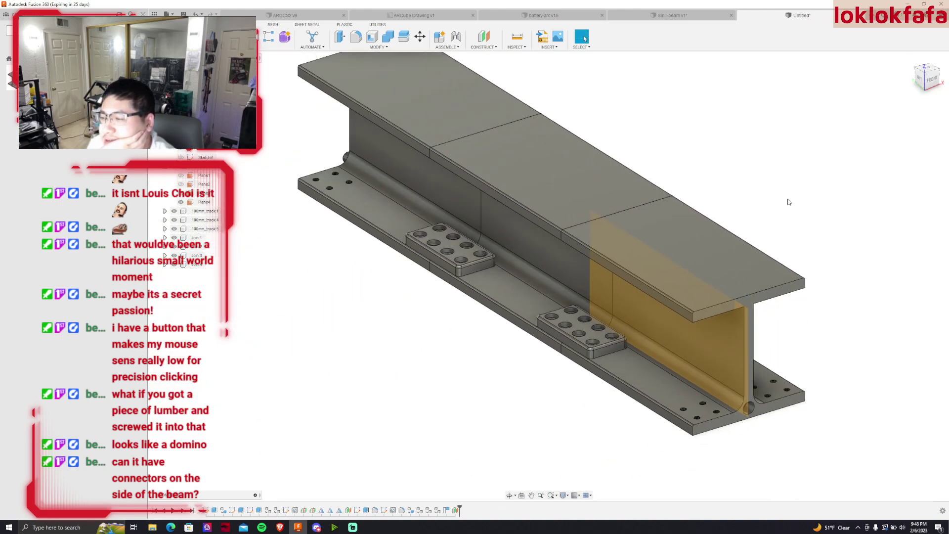
pyautogui.scroll(-2, 454, 278)
pyautogui.scroll(3, 453, 277)
pyautogui.scroll(2, 507, 267)
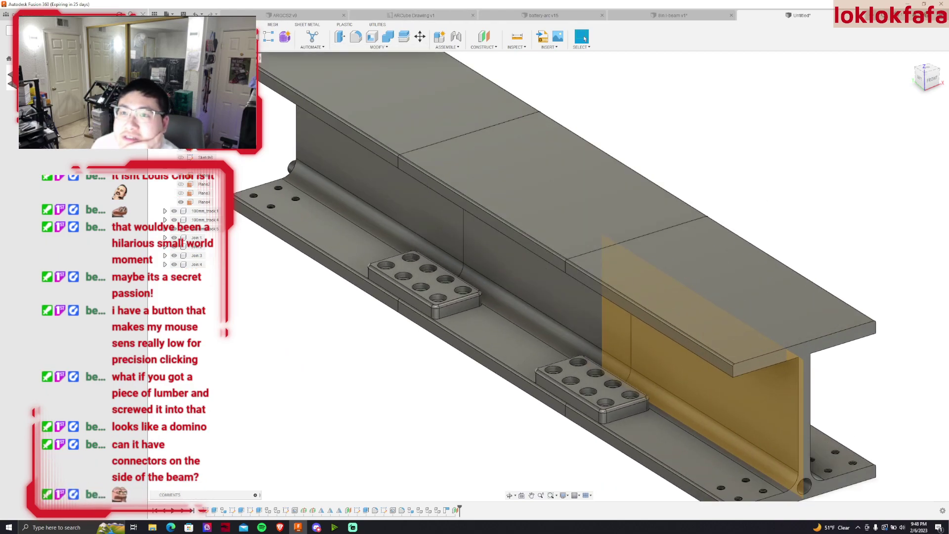
# Open the Main Pod design from the Data Panel's project files
pyautogui.click(6, 14)
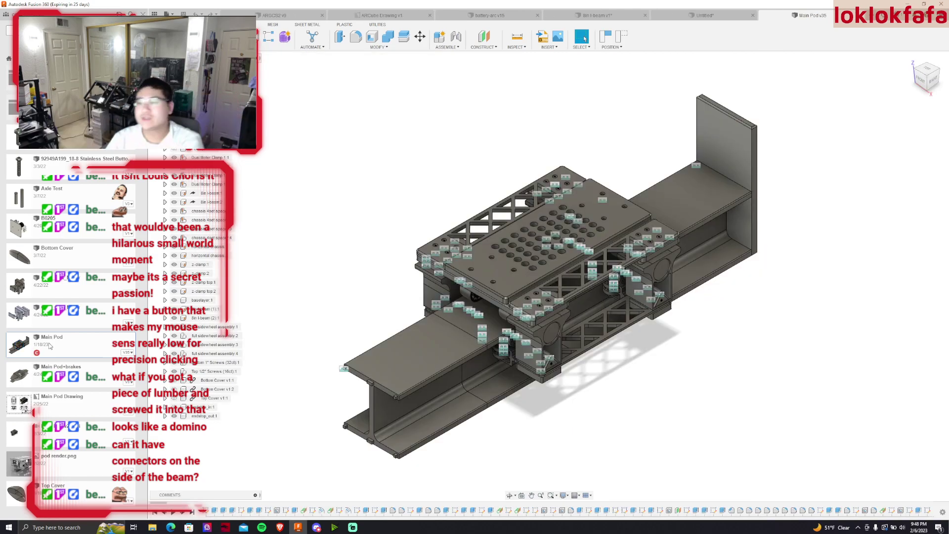
pyautogui.scroll(3, 588, 323)
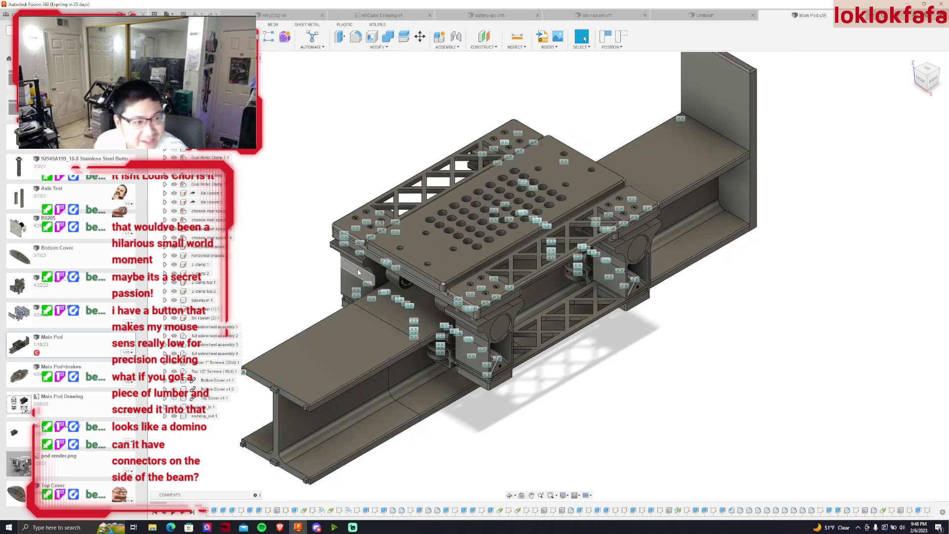
pyautogui.scroll(2, 425, 259)
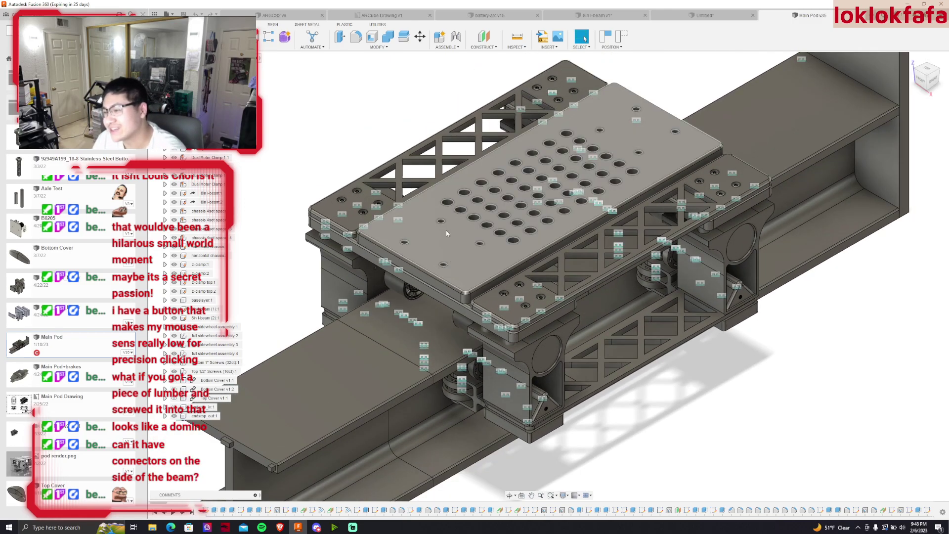
pyautogui.click(922, 86)
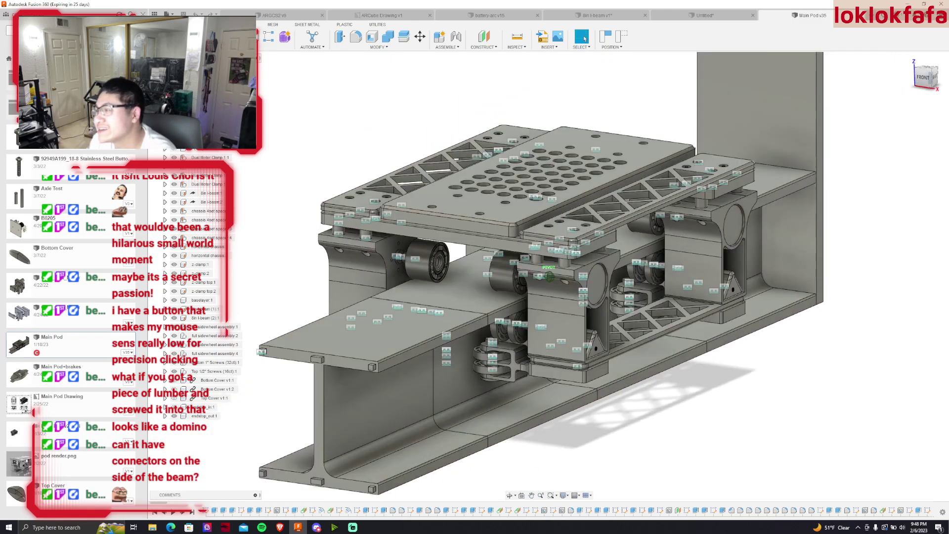
pyautogui.keyDown('shift'); pyautogui.moveTo(549, 270); pyautogui.dragTo(550, 277, button='middle'); pyautogui.keyUp('shift')
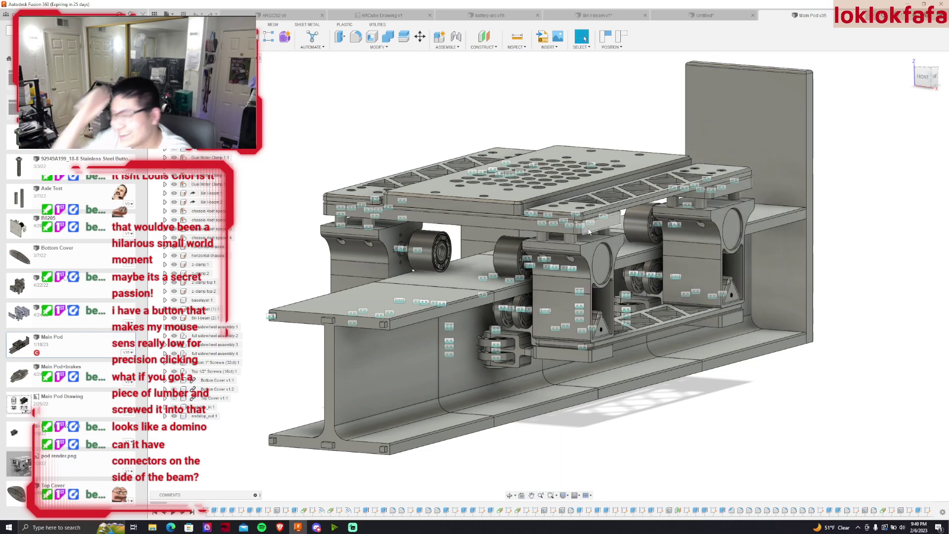
pyautogui.click(926, 83)
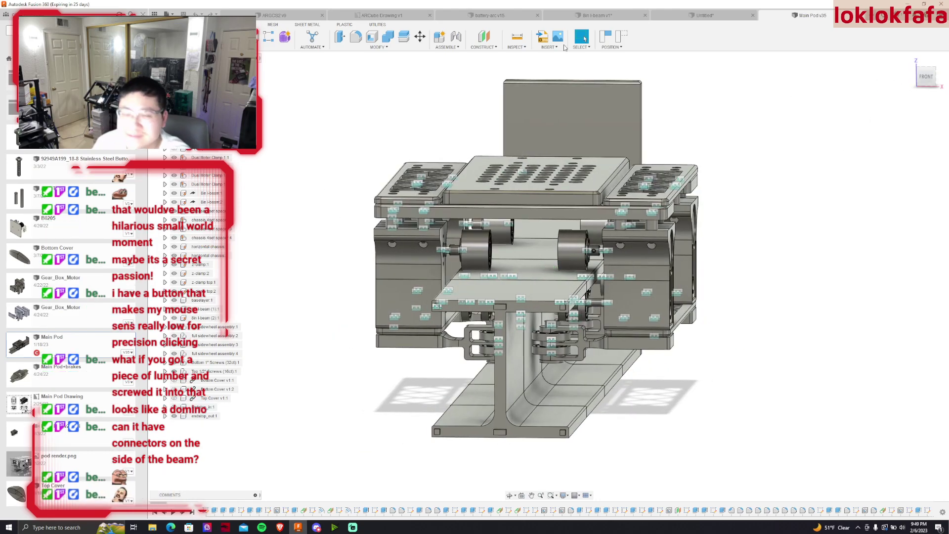
# Save the untitled I-beam design as smalltrack
pyautogui.click(705, 16)
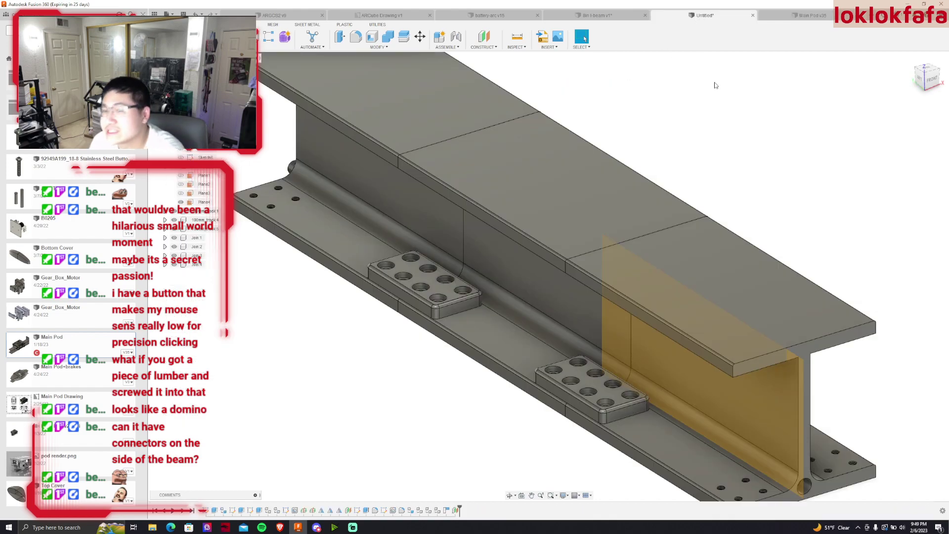
pyautogui.hotkey('ctrl', 's')
pyautogui.write('smallrod')
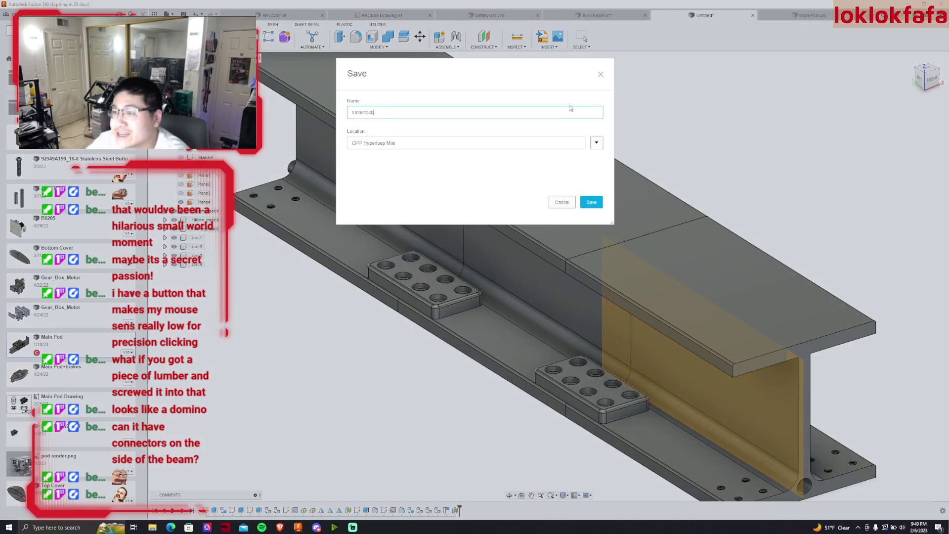
pyautogui.press('Return')
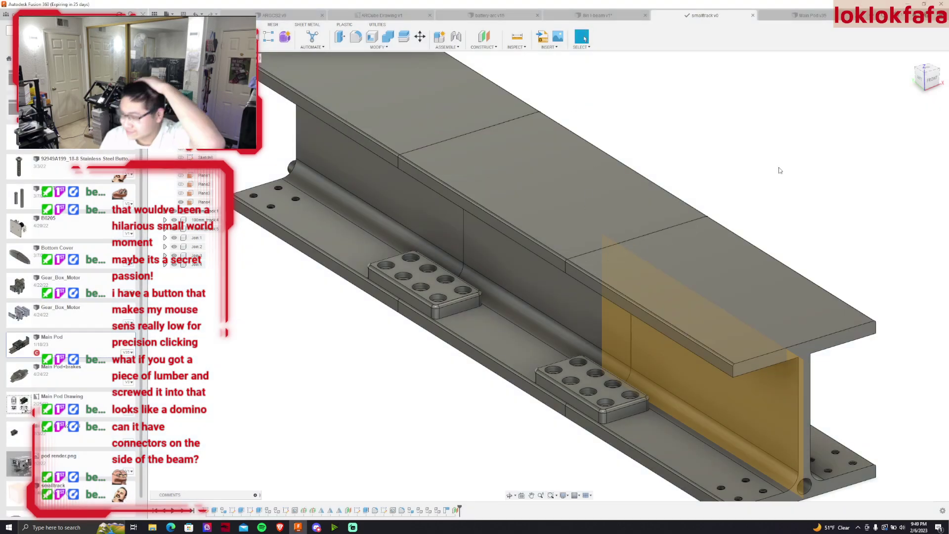
# Start a new sketch on Plane4 beside the beam's web
pyautogui.keyDown('shift'); pyautogui.moveTo(550, 277); pyautogui.dragTo(469, 280, button='middle'); pyautogui.keyUp('shift')
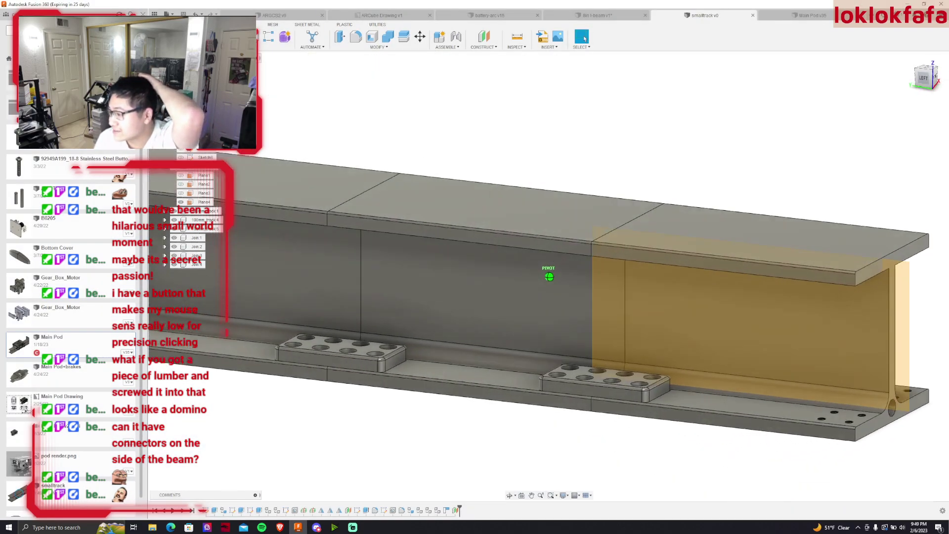
pyautogui.keyDown('shift'); pyautogui.moveTo(549, 277); pyautogui.dragTo(686, 272, button='middle'); pyautogui.keyUp('shift')
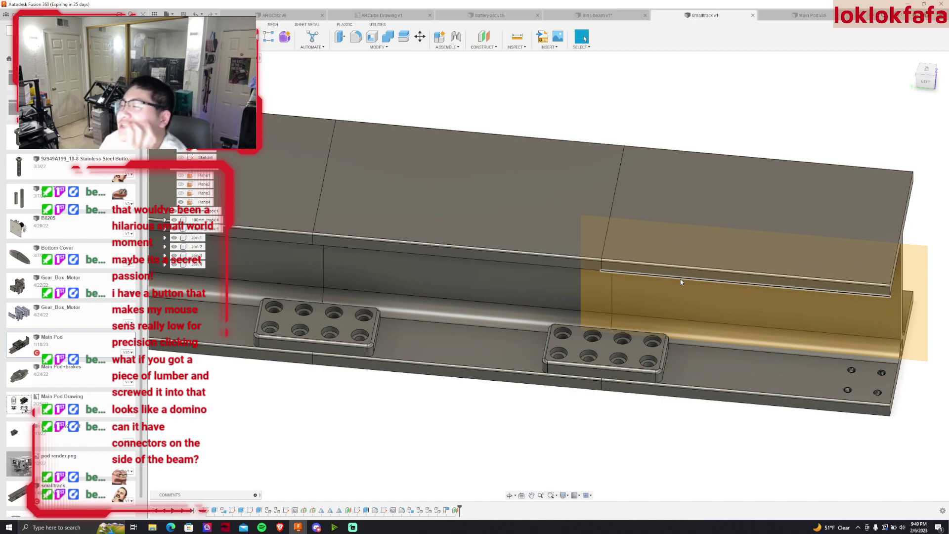
pyautogui.keyDown('shift'); pyautogui.moveTo(549, 277); pyautogui.dragTo(618, 297, button='middle'); pyautogui.keyUp('shift')
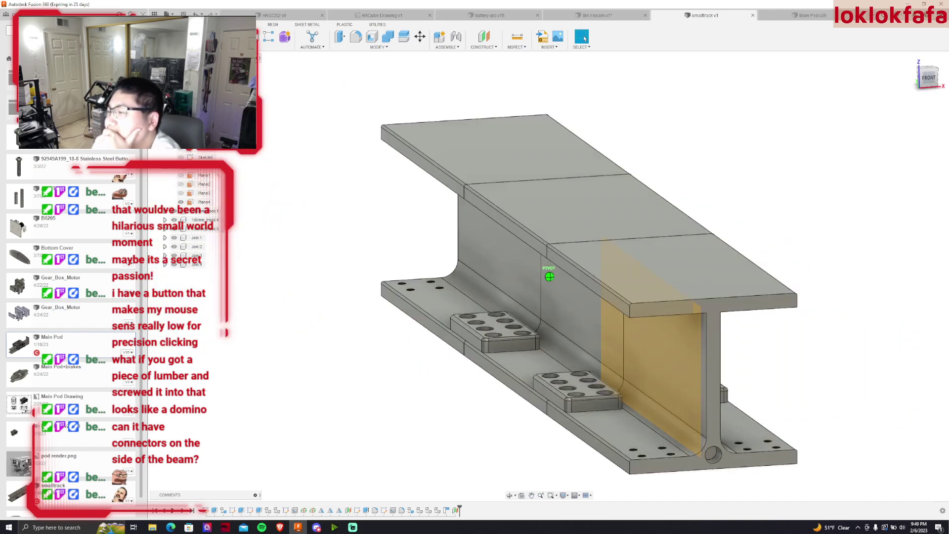
pyautogui.keyDown('shift'); pyautogui.moveTo(550, 277); pyautogui.dragTo(469, 277, button='middle'); pyautogui.keyUp('shift')
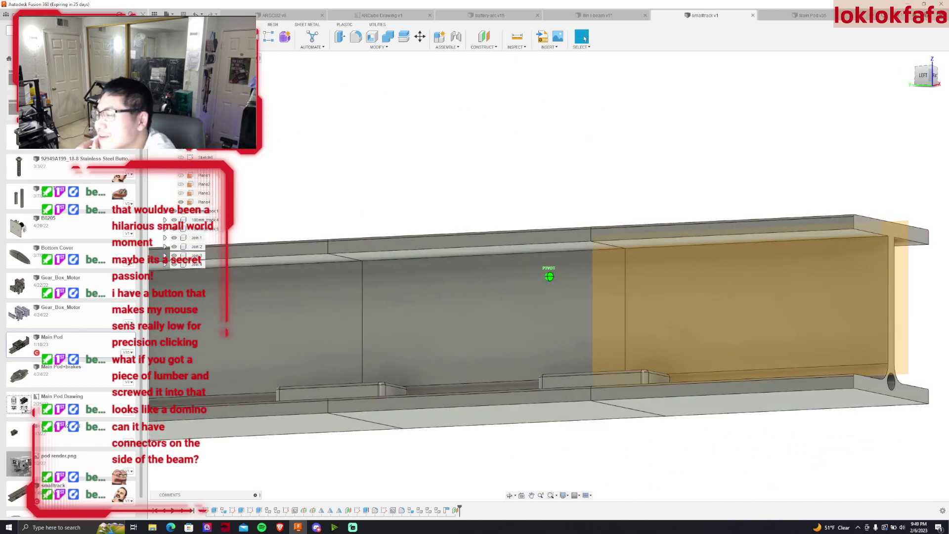
pyautogui.keyDown('shift'); pyautogui.moveTo(549, 277); pyautogui.dragTo(494, 277, button='middle'); pyautogui.keyUp('shift')
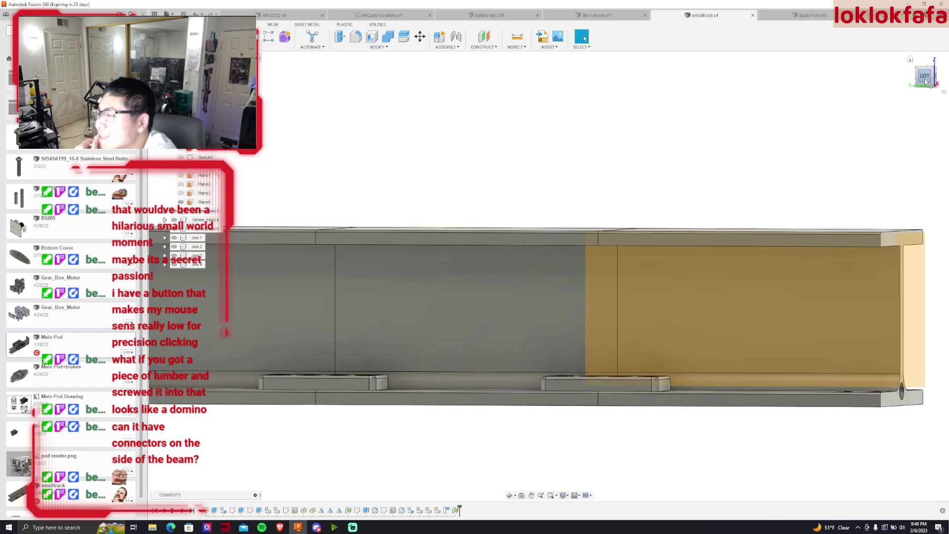
pyautogui.click(700, 322)
pyautogui.press('p')
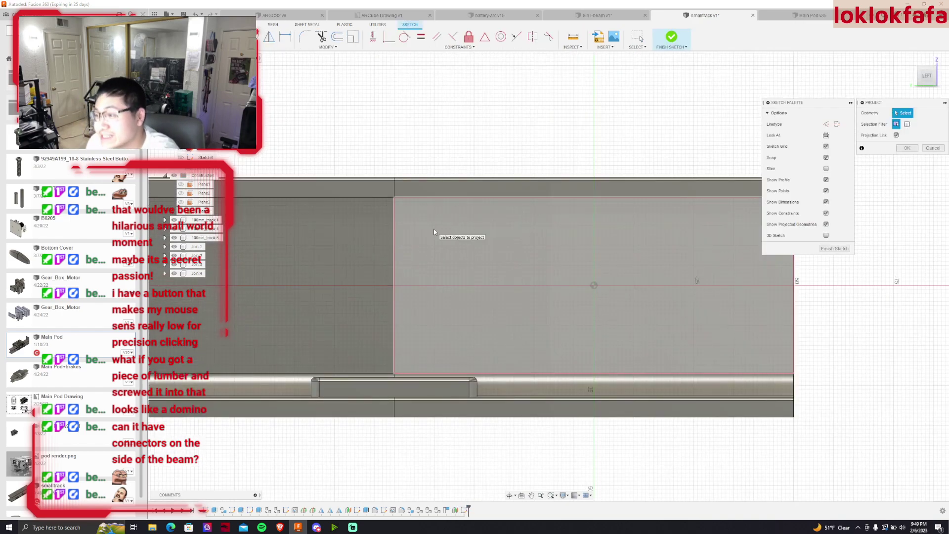
# Project the web face and draw a 10 mm square at the web's top corner
pyautogui.click(433, 241)
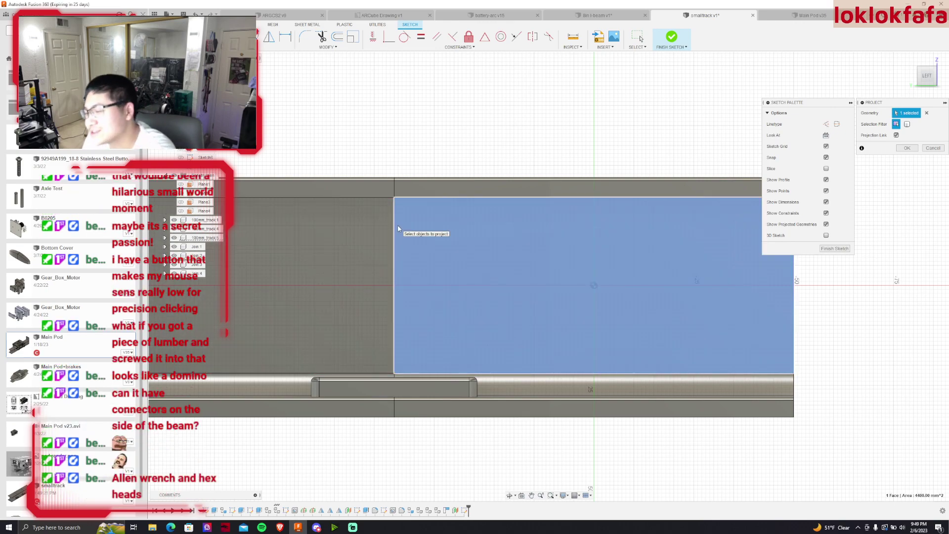
pyautogui.press('Return')
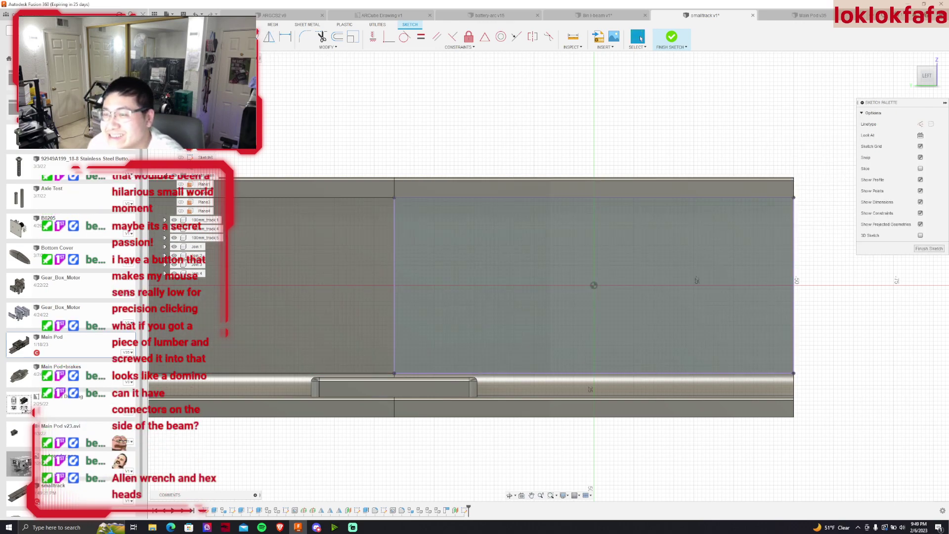
pyautogui.press('r')
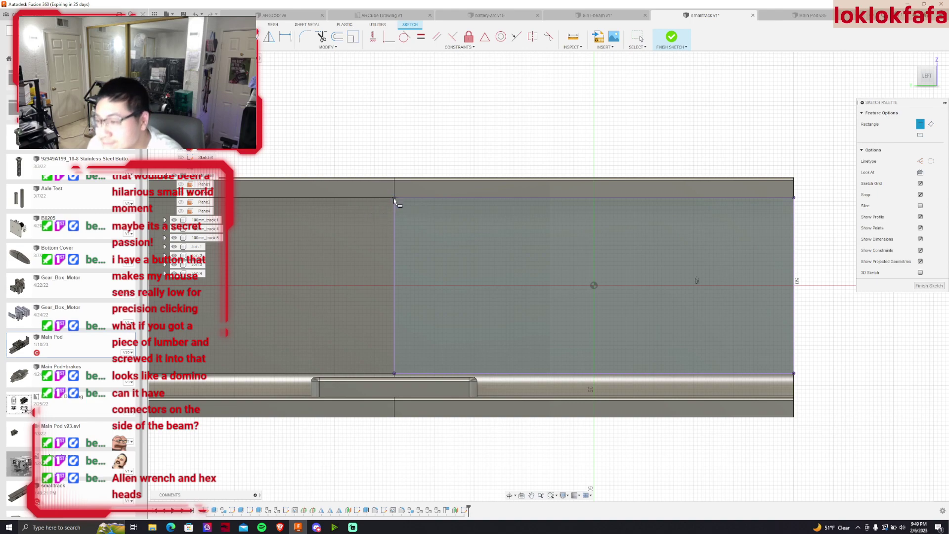
pyautogui.click(394, 198)
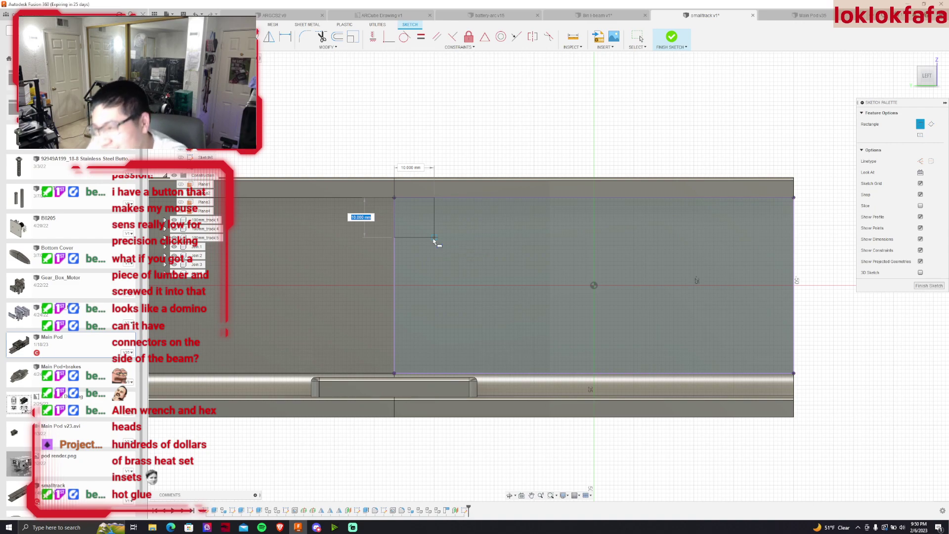
pyautogui.click(435, 242)
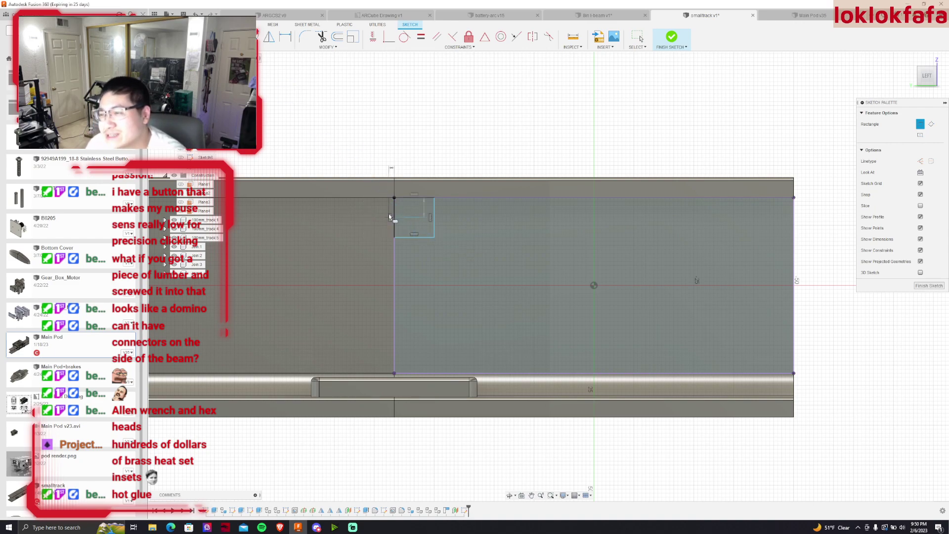
# Draw a second rectangle from the top corner extending left of the web
pyautogui.click(353, 233)
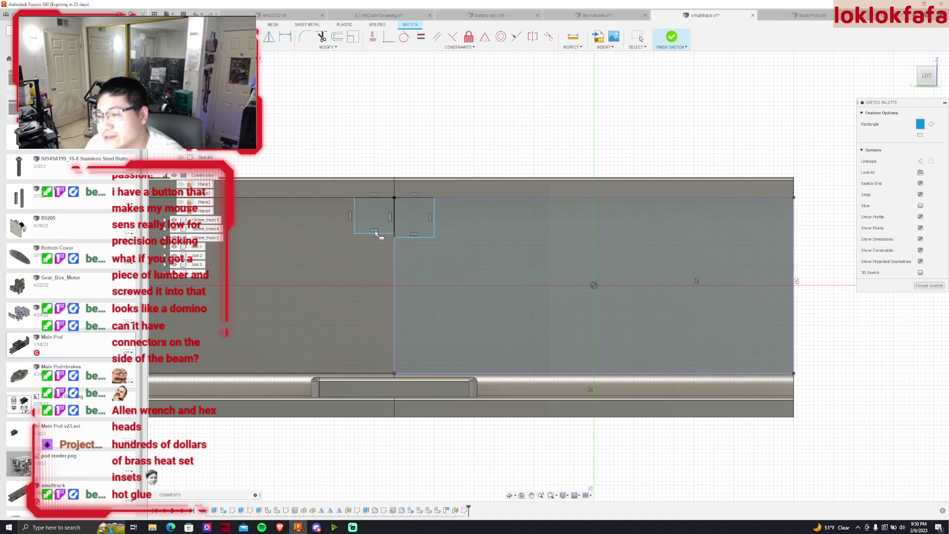
pyautogui.press('Escape')
pyautogui.hotkey('ctrl', 'z')
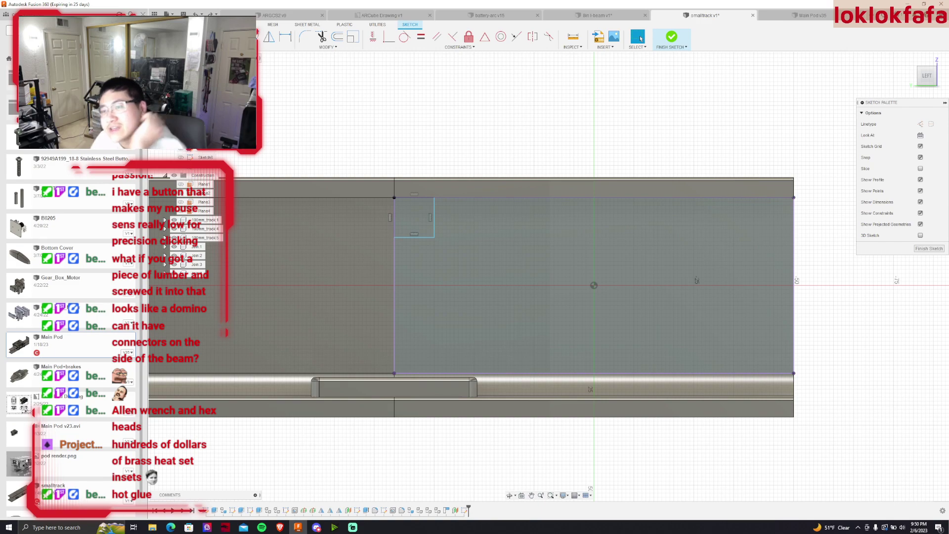
pyautogui.press('r')
pyautogui.click(394, 197)
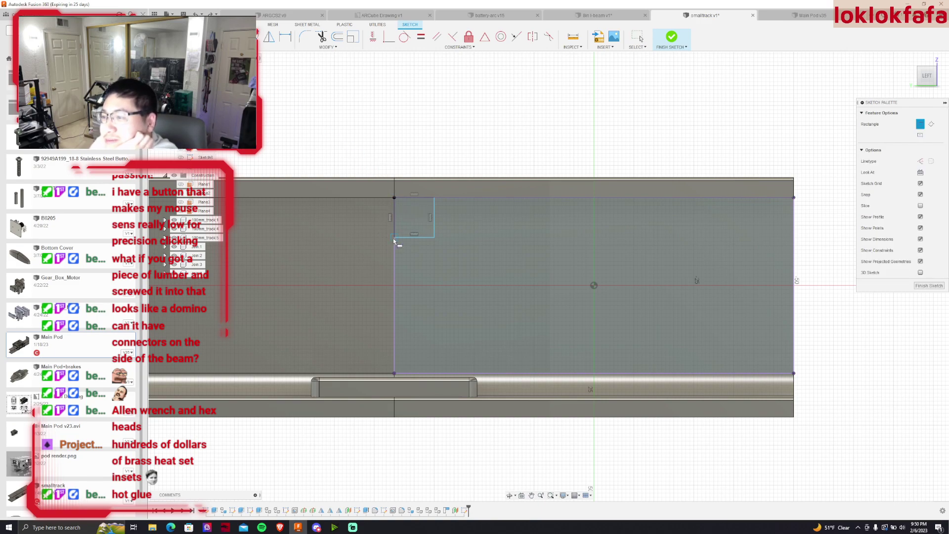
pyautogui.click(355, 236)
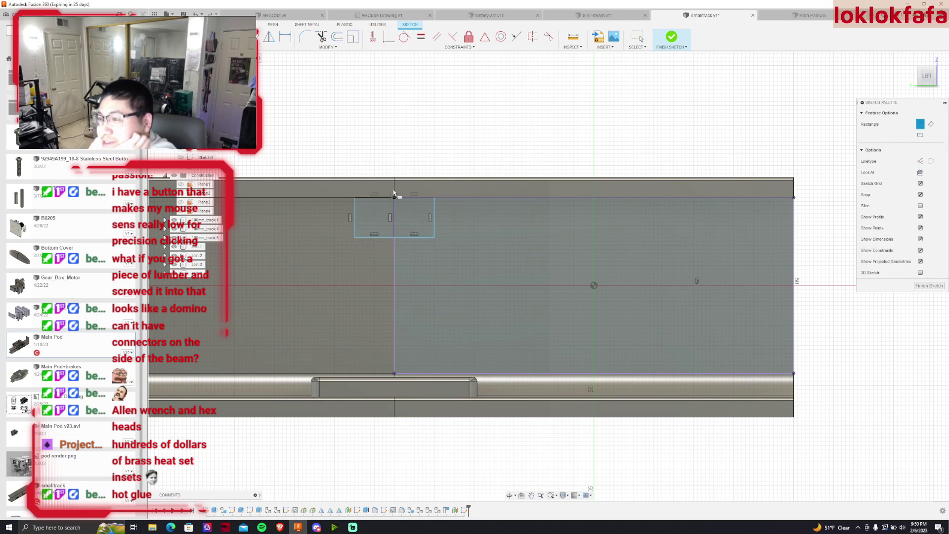
pyautogui.press('Escape')
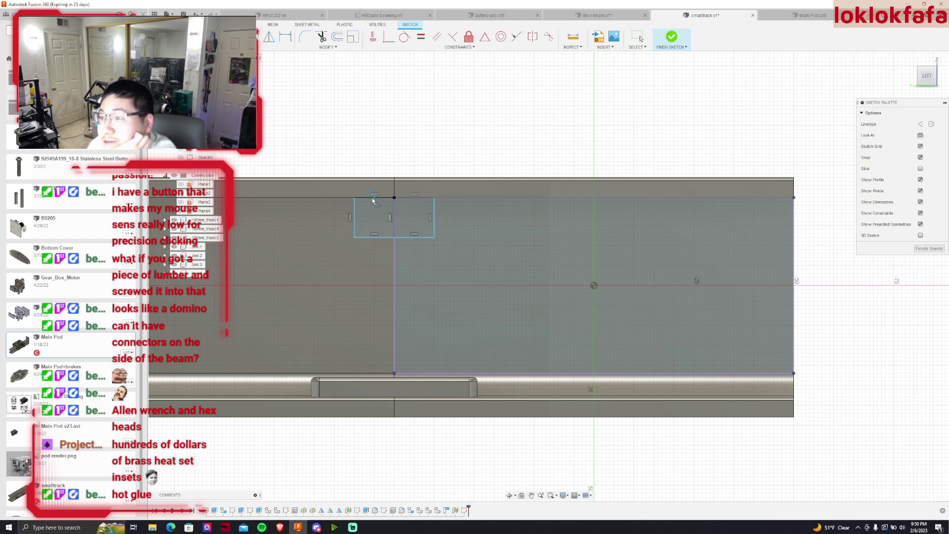
# Add a horizontal line across both rectangles' middles and a vertical line through one
pyautogui.press('l')
pyautogui.click(354, 218)
pyautogui.click(433, 217)
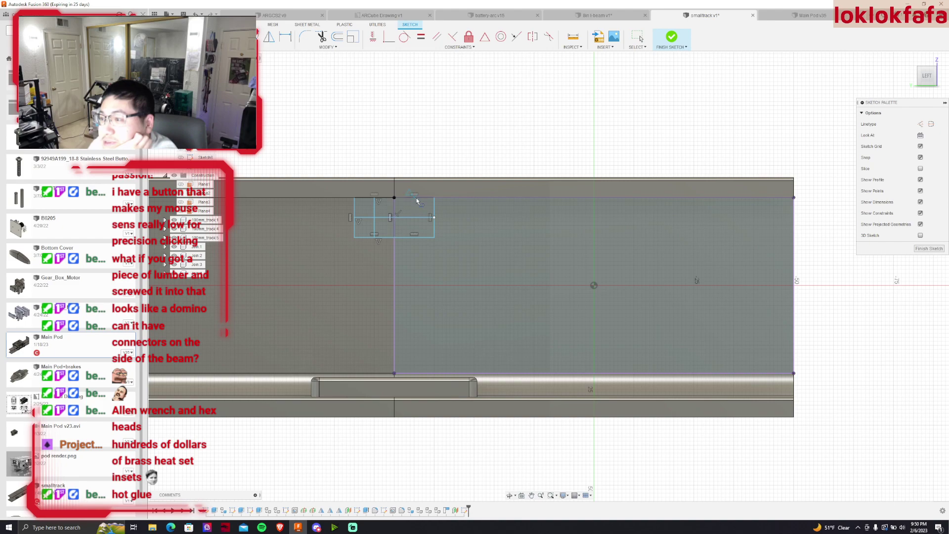
pyautogui.click(415, 197)
pyautogui.click(414, 235)
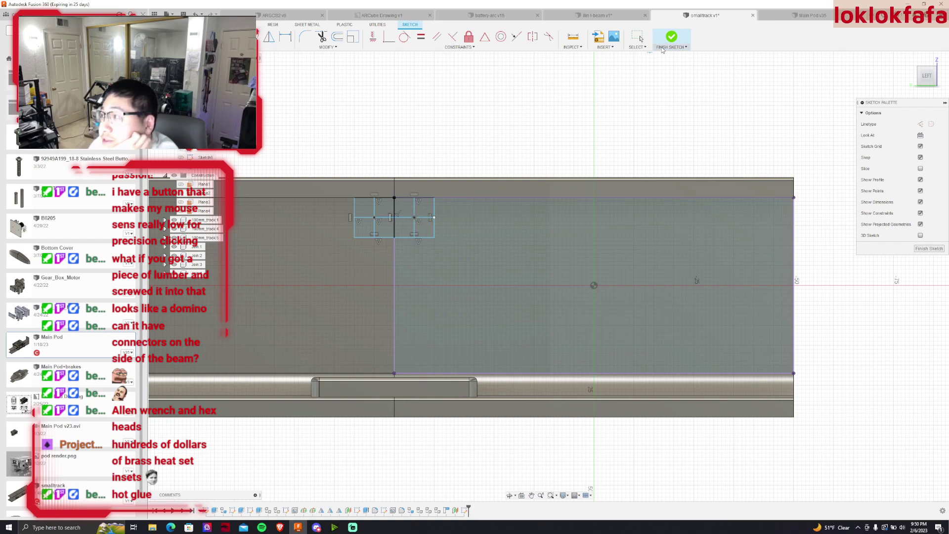
# Finish the rectangle sketch and orbit to an angled 3D view
pyautogui.click(674, 36)
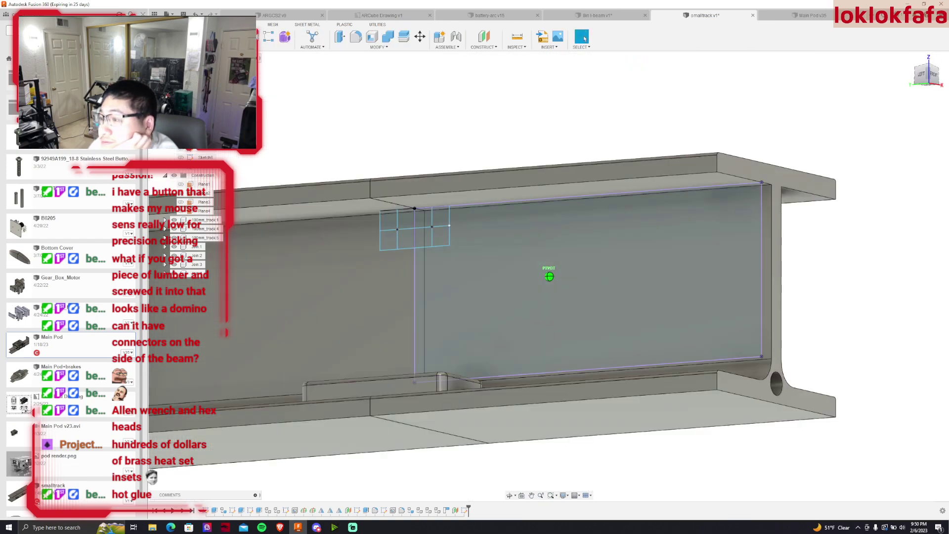
pyautogui.moveTo(548, 276)
pyautogui.keyDown('shift'); pyautogui.mouseDown(button='middle')
pyautogui.moveTo(643, 257)
pyautogui.moveTo(470, 287)
pyautogui.mouseUp(button='middle'); pyautogui.keyUp('shift')
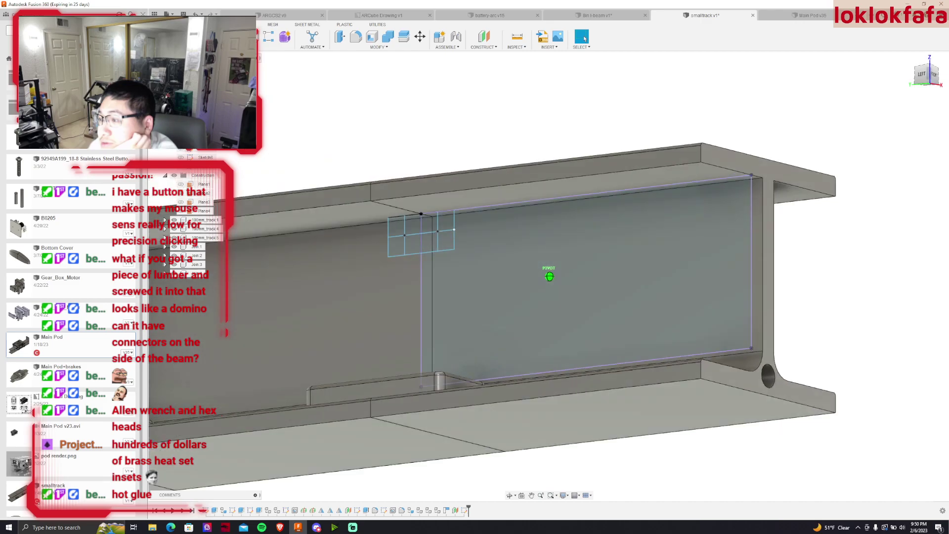
pyautogui.moveTo(549, 276)
pyautogui.keyDown('shift'); pyautogui.mouseDown(button='middle')
pyautogui.moveTo(558, 277)
pyautogui.moveTo(550, 276)
pyautogui.mouseUp(button='middle'); pyautogui.keyUp('shift')
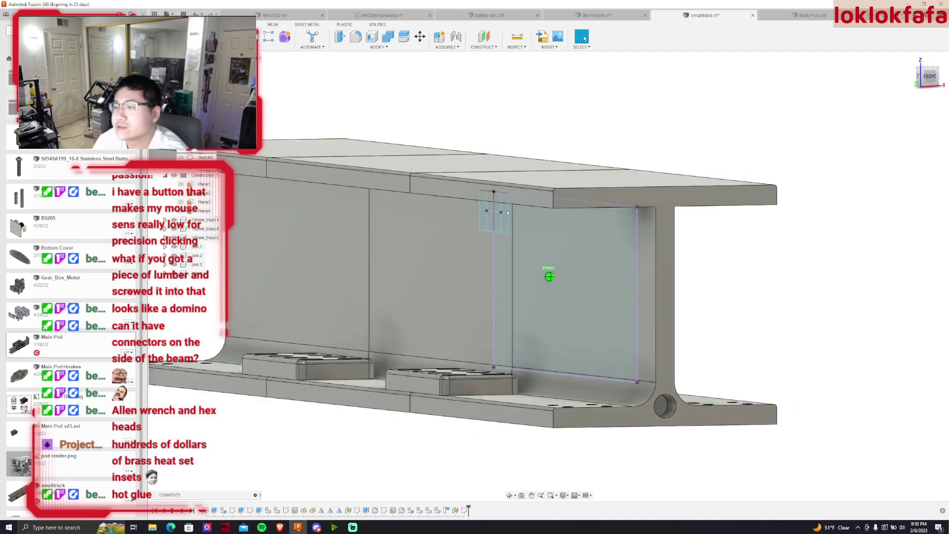
pyautogui.keyDown('shift'); pyautogui.moveTo(549, 276); pyautogui.dragTo(495, 456, button='middle'); pyautogui.keyUp('shift')
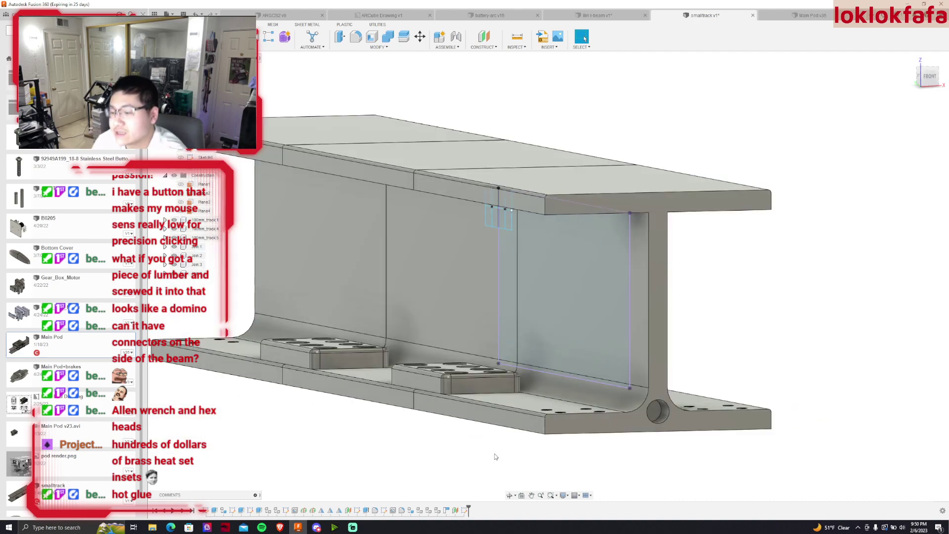
# Check the plane's offset settings, then bring up the Hole dialog for the bracket face
pyautogui.press('e')
pyautogui.click(645, 319)
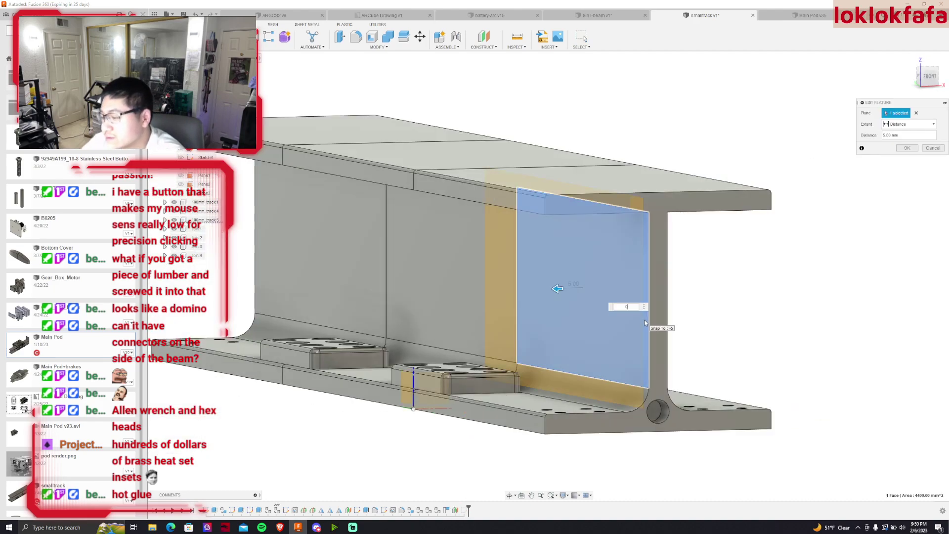
pyautogui.press('Return')
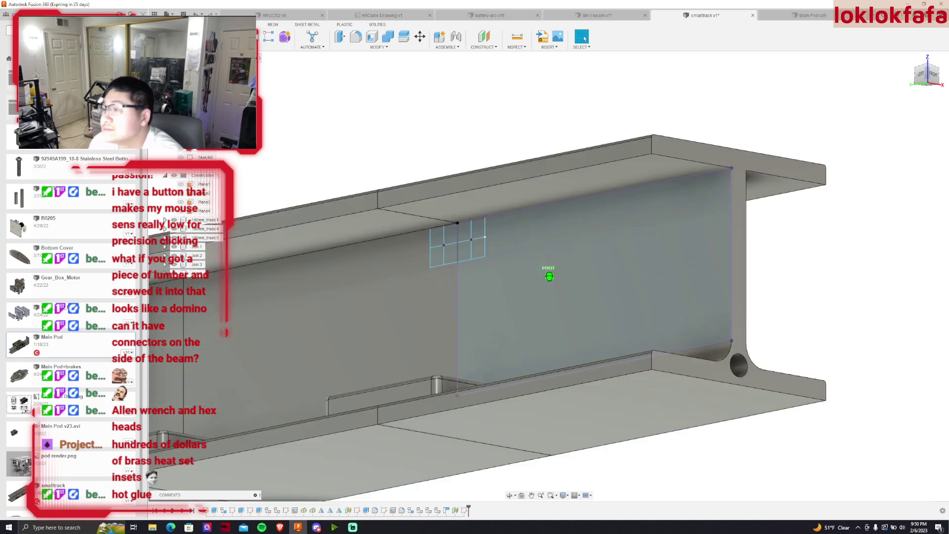
pyautogui.keyDown('shift'); pyautogui.moveTo(550, 276); pyautogui.dragTo(354, 78, button='middle'); pyautogui.keyUp('shift')
pyautogui.press('e')
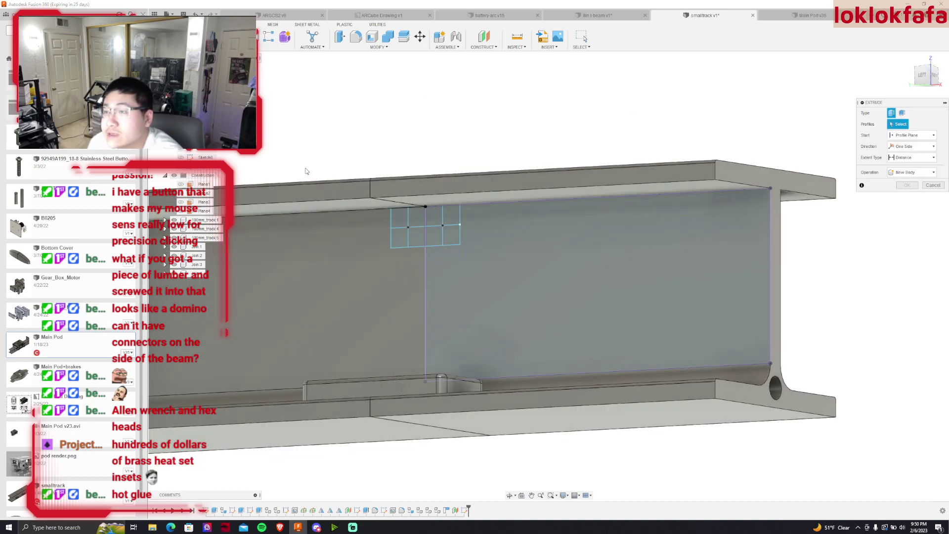
pyautogui.scroll(3, 366, 197)
pyautogui.scroll(2, 366, 198)
pyautogui.scroll(2, 440, 252)
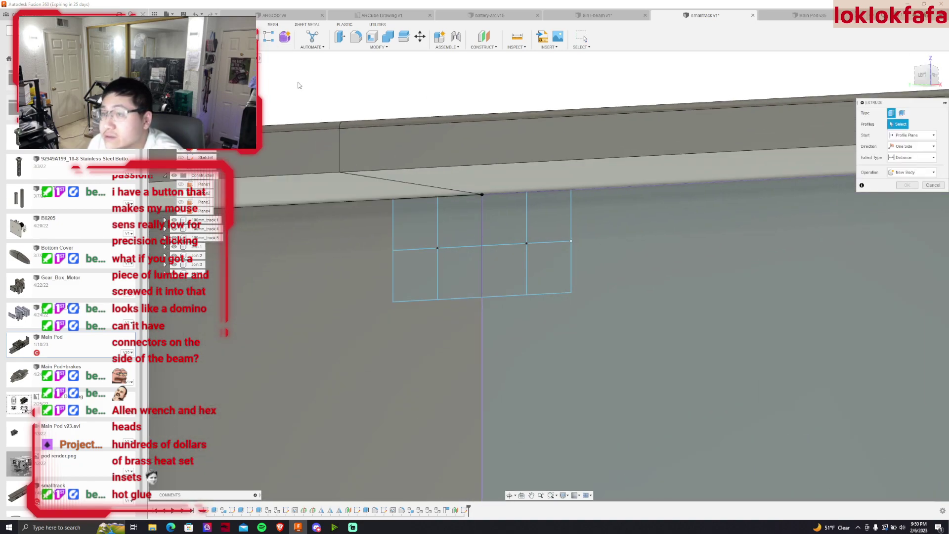
# Drill two simple tapped holes, 3 mm deep, ANSI Metric M Profile size 3.0 mm, at the left and right centre points
pyautogui.press('h')
pyautogui.click(437, 248)
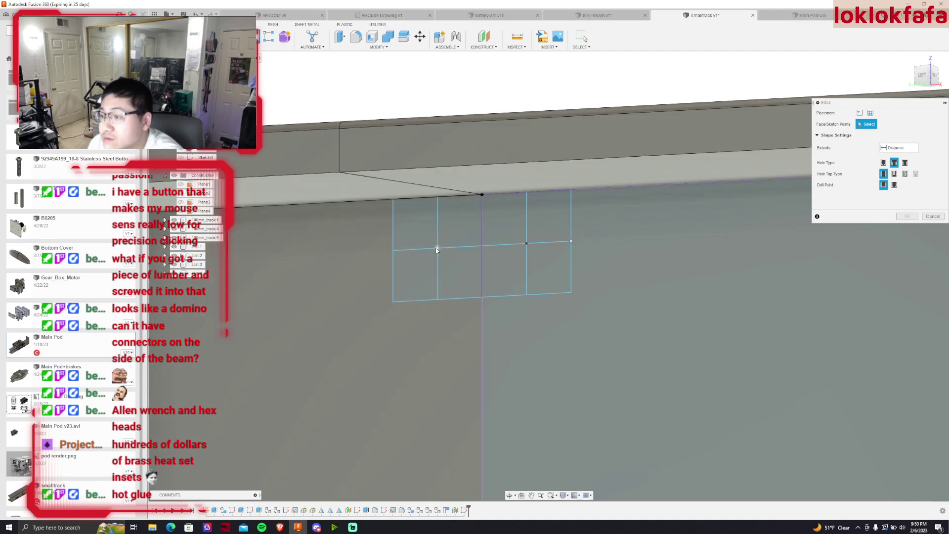
pyautogui.click(526, 245)
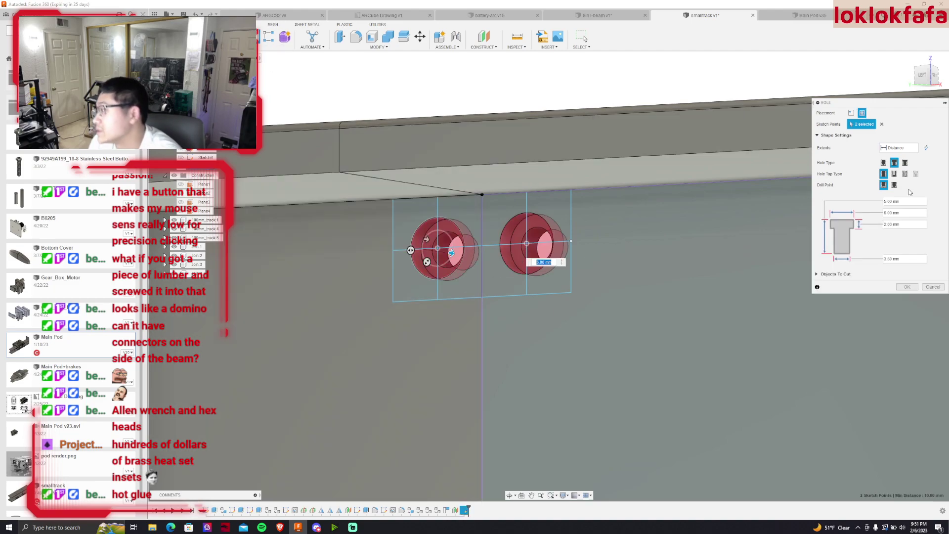
pyautogui.click(884, 162)
pyautogui.click(905, 174)
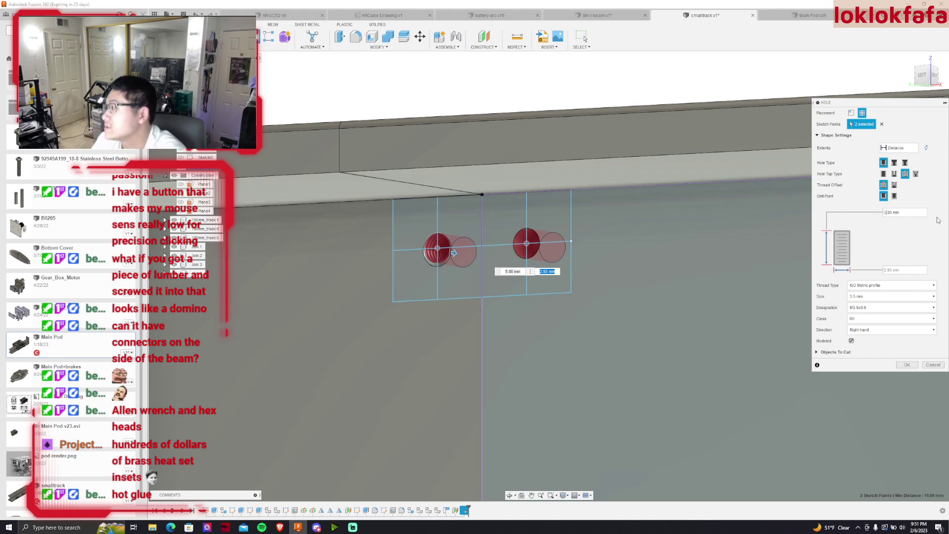
pyautogui.press('Return')
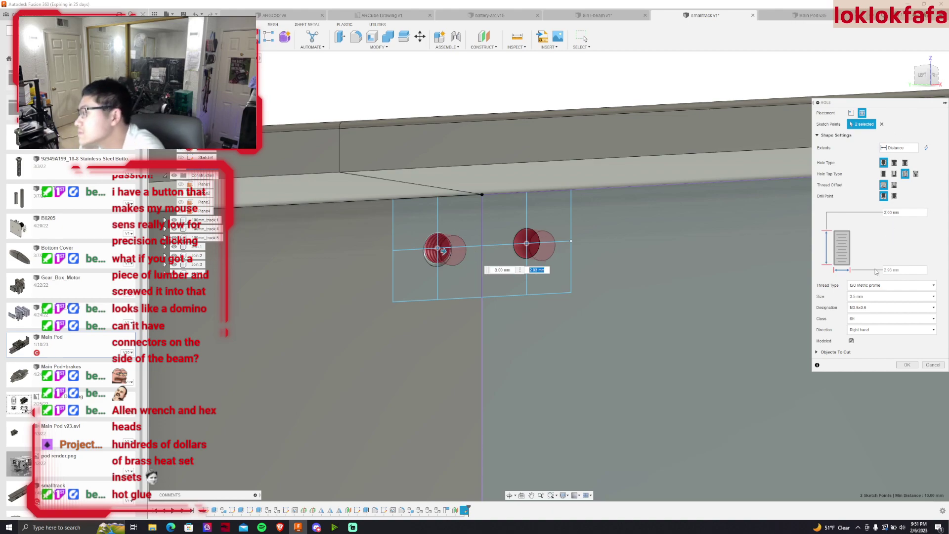
pyautogui.click(890, 285)
pyautogui.click(885, 285)
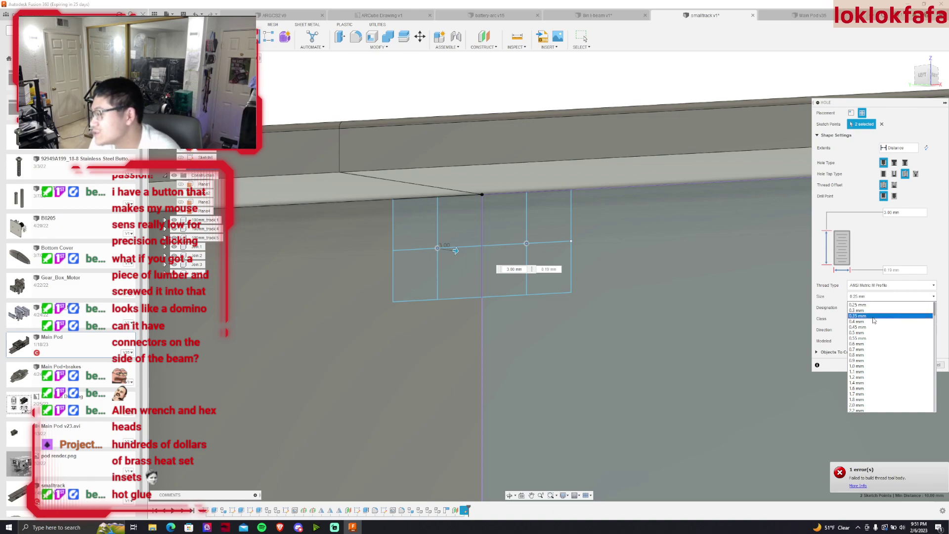
pyautogui.scroll(-4, 873, 368)
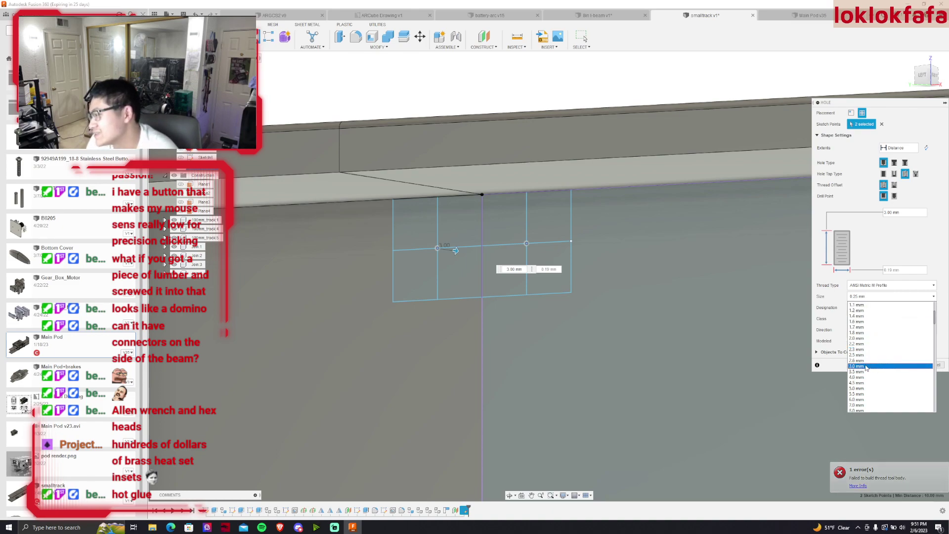
pyautogui.click(866, 368)
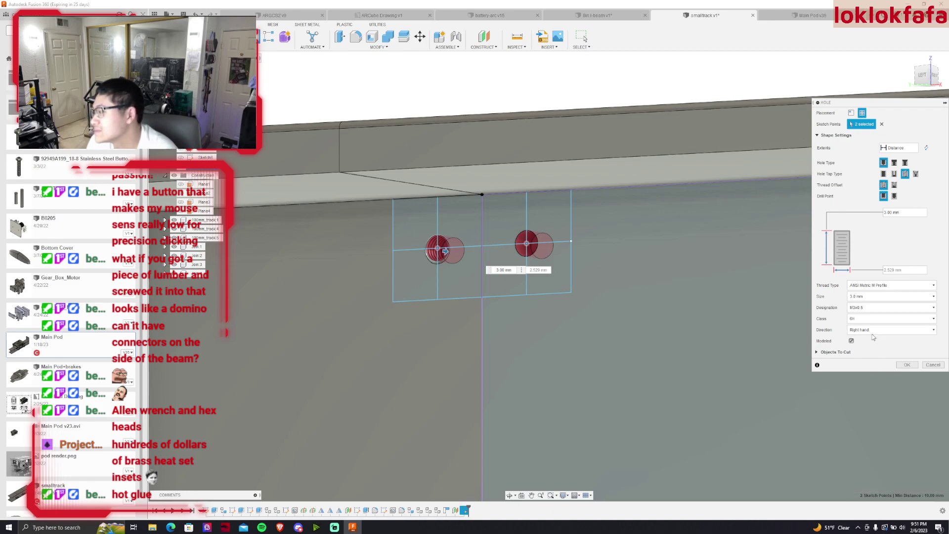
pyautogui.click(906, 365)
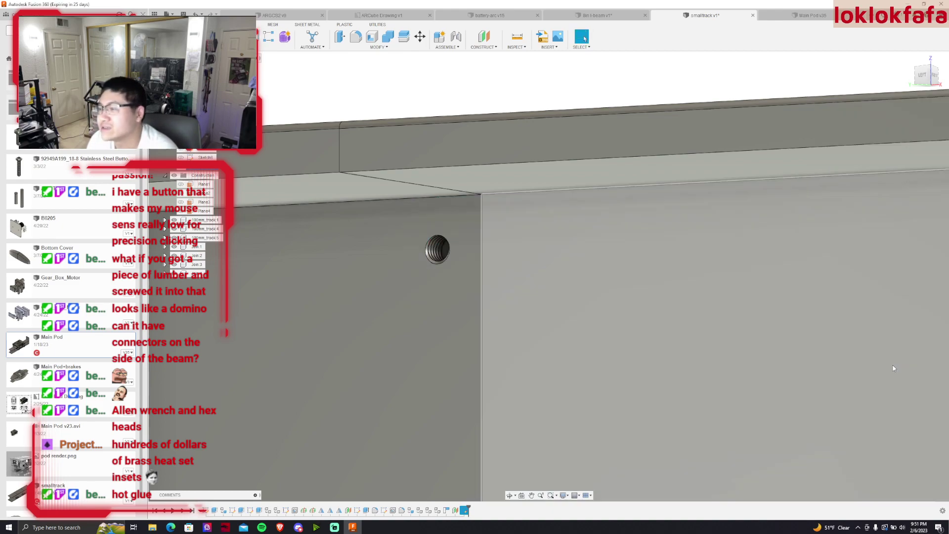
pyautogui.keyDown('shift'); pyautogui.moveTo(516, 280); pyautogui.dragTo(471, 277, button='middle'); pyautogui.keyUp('shift')
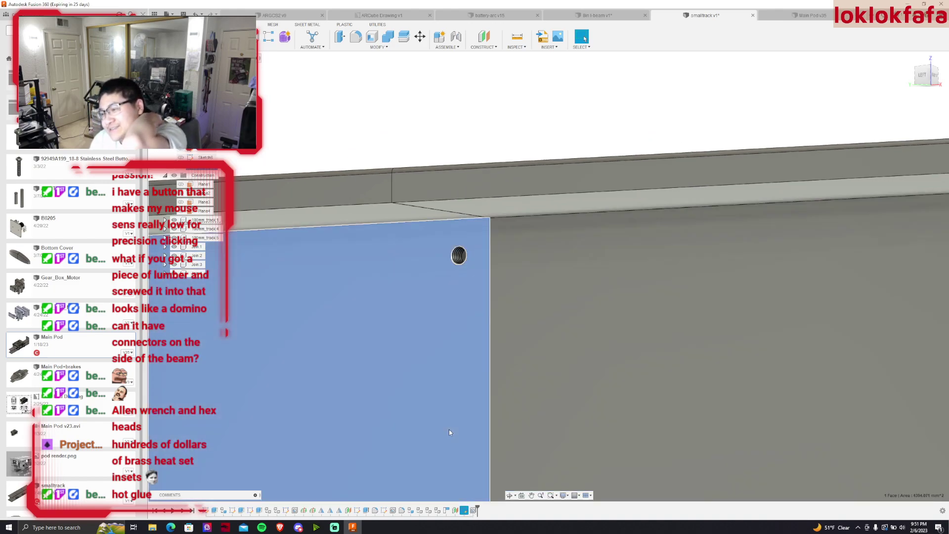
# Turn to a straight-on side view and start a sketch on the beam's side face
pyautogui.click(932, 83)
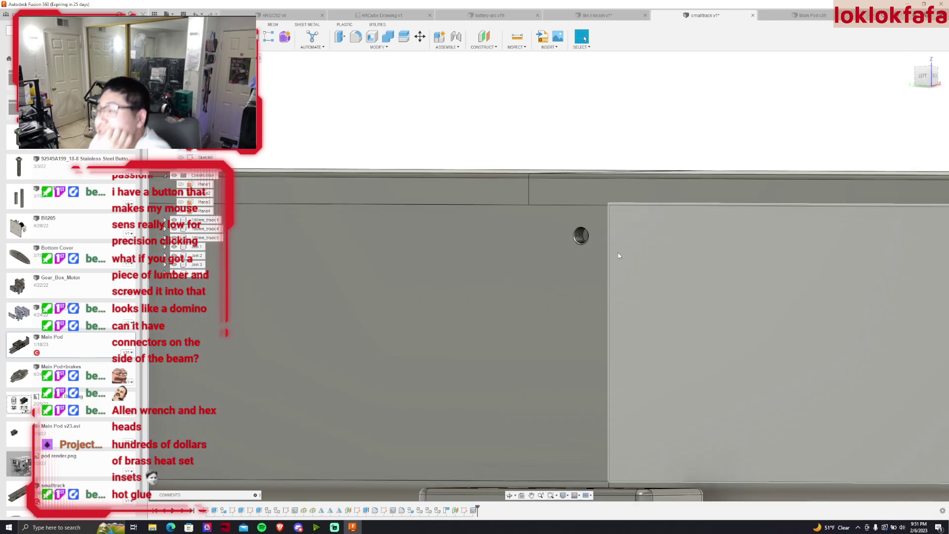
pyautogui.scroll(-3, 618, 253)
pyautogui.moveTo(618, 253); pyautogui.dragTo(409, 259, button='middle')
pyautogui.scroll(4, 408, 259)
pyautogui.press('p')
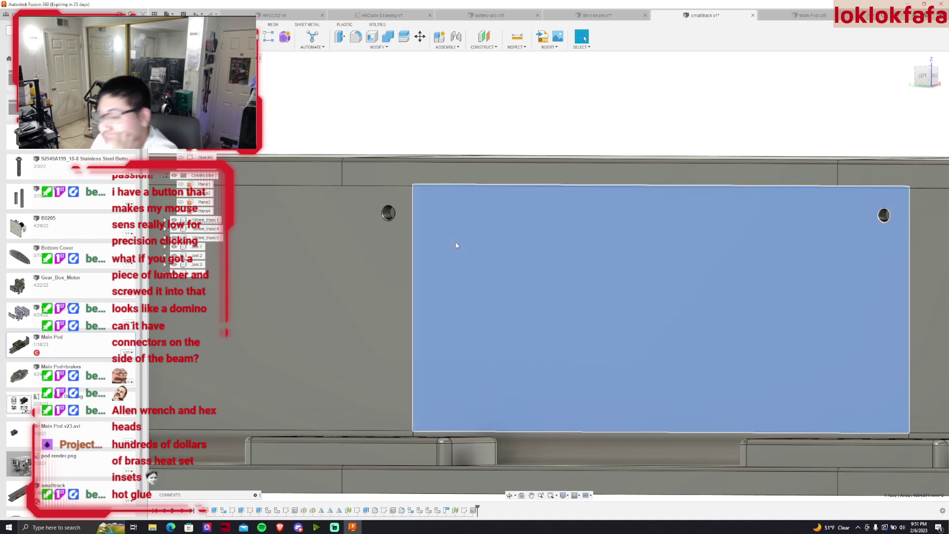
pyautogui.click(460, 246)
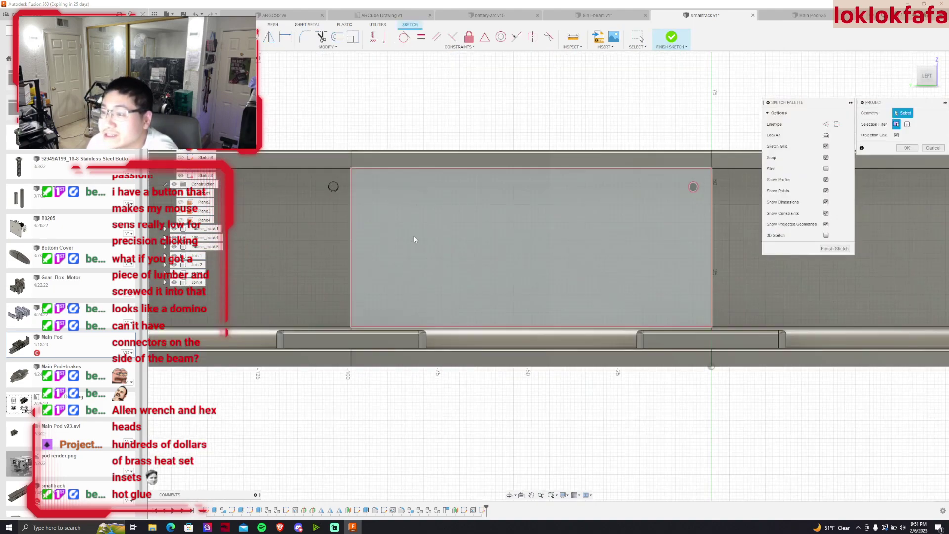
# Draw a square beside the existing hole and split it with vertical and horizontal centre lines
pyautogui.press('r')
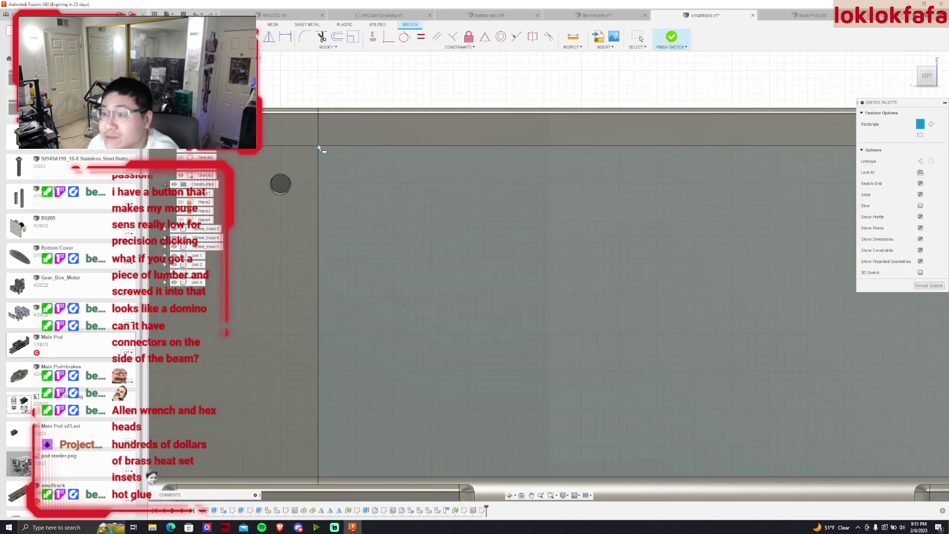
pyautogui.click(318, 146)
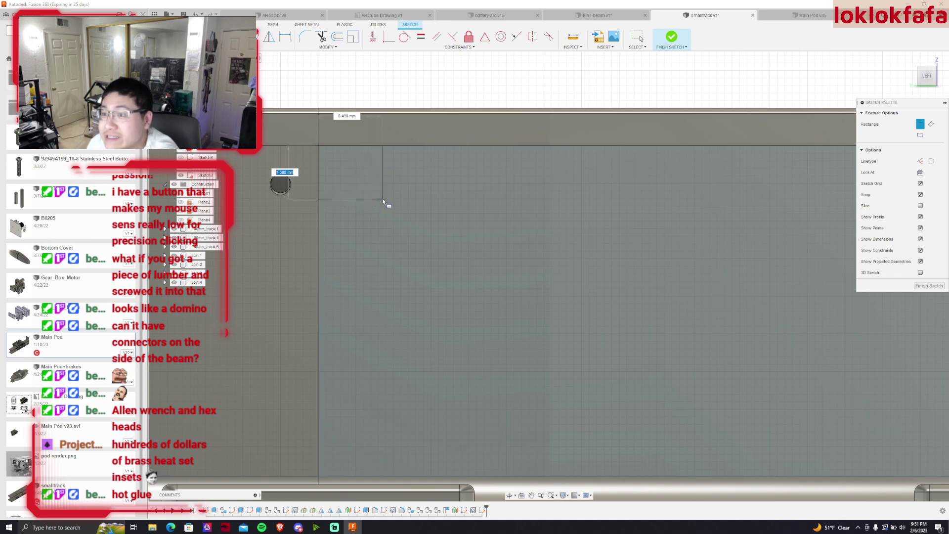
pyautogui.click(395, 221)
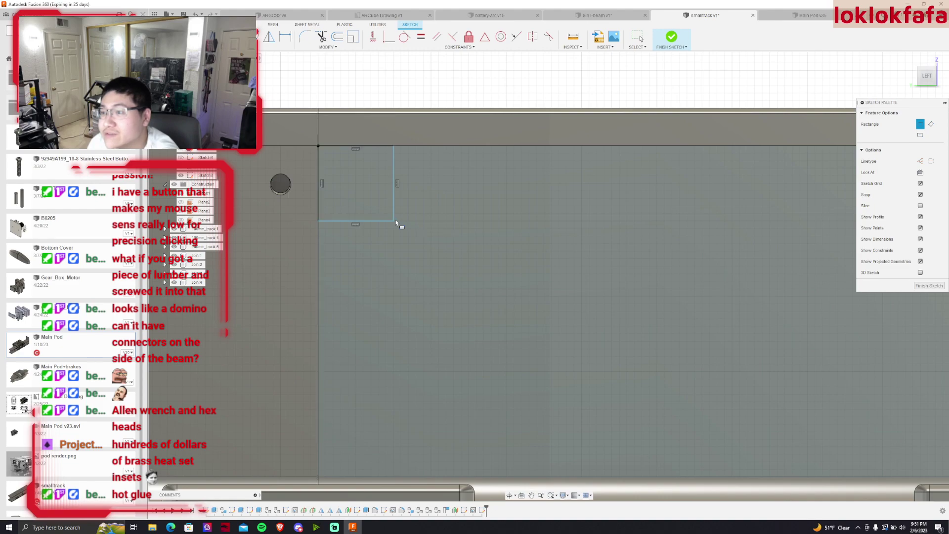
pyautogui.press('Escape')
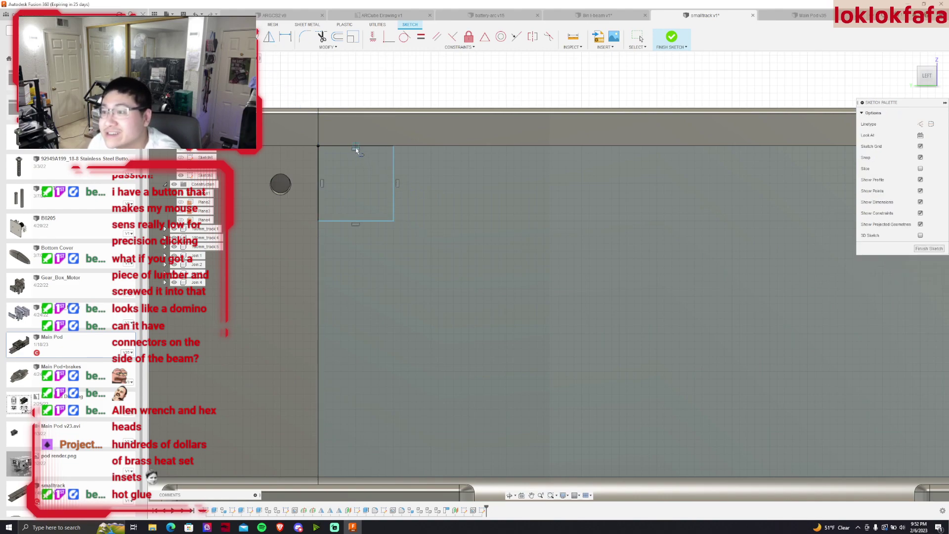
pyautogui.click(355, 148)
pyautogui.click(355, 221)
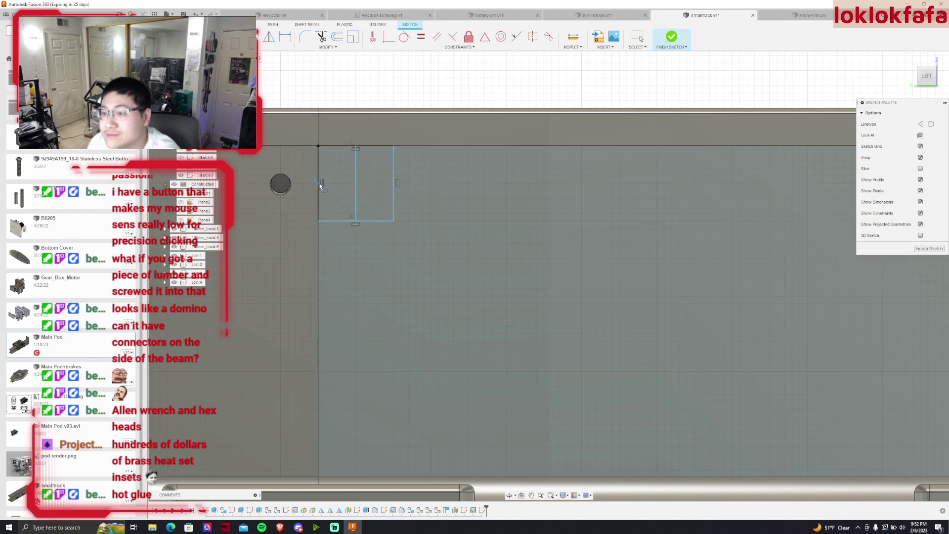
pyautogui.click(319, 182)
# Add a sketch point where the square's centre lines cross and finish the sketch
pyautogui.click(672, 37)
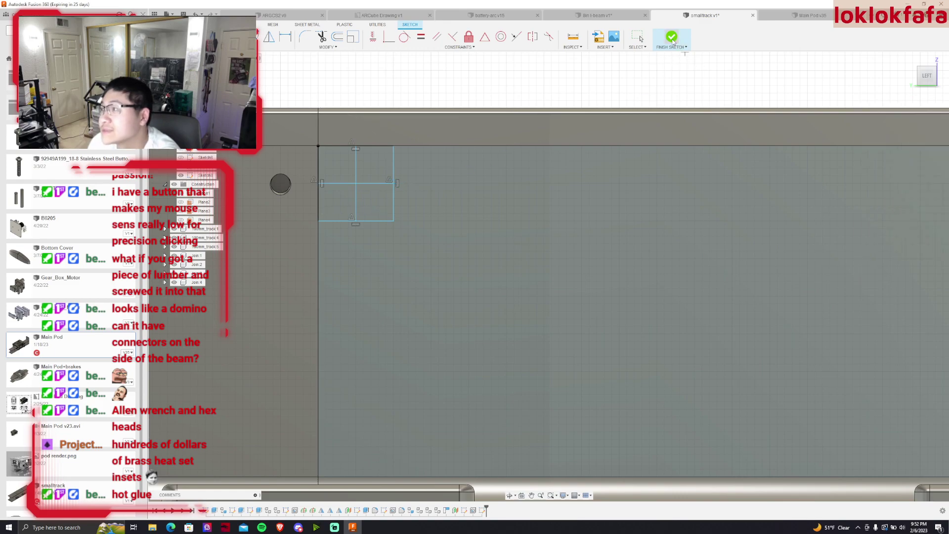
pyautogui.click(269, 36)
pyautogui.press('h')
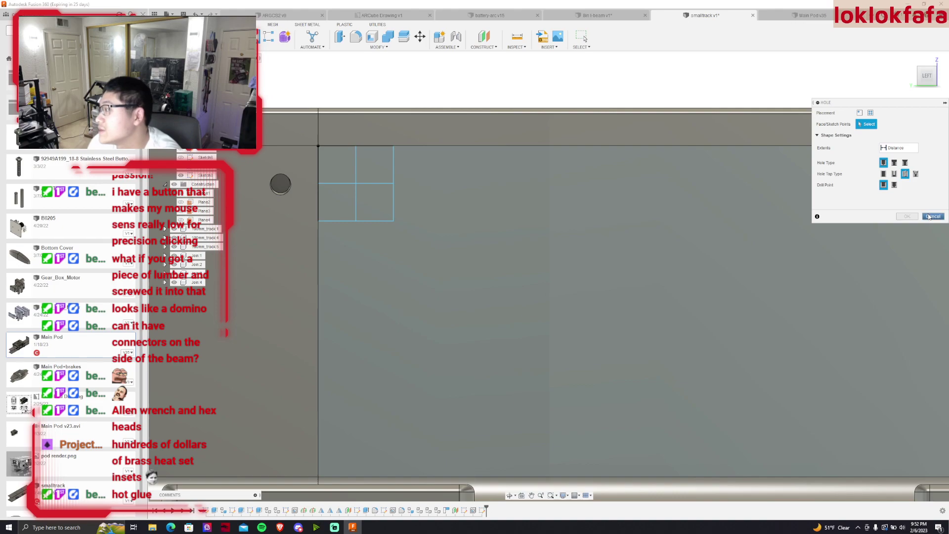
pyautogui.click(933, 216)
pyautogui.doubleClick(485, 510)
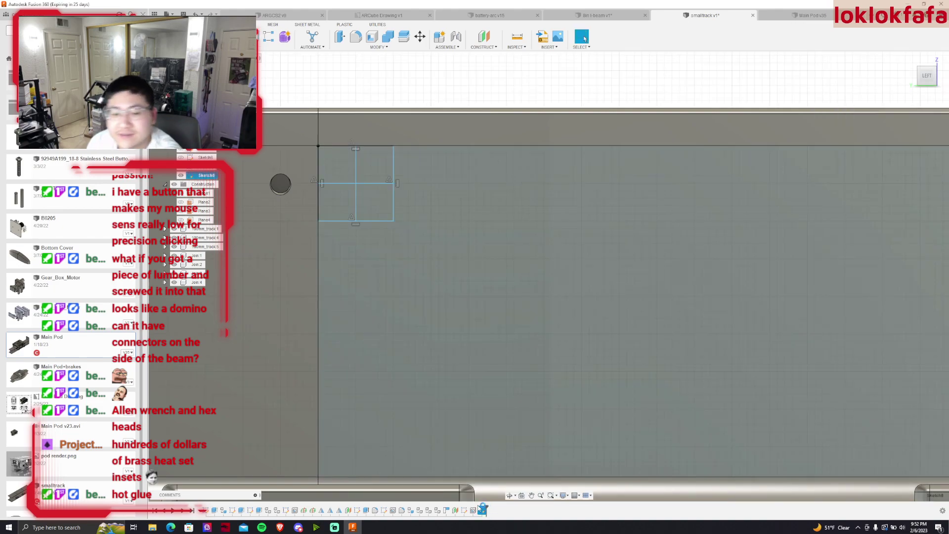
pyautogui.click(276, 47)
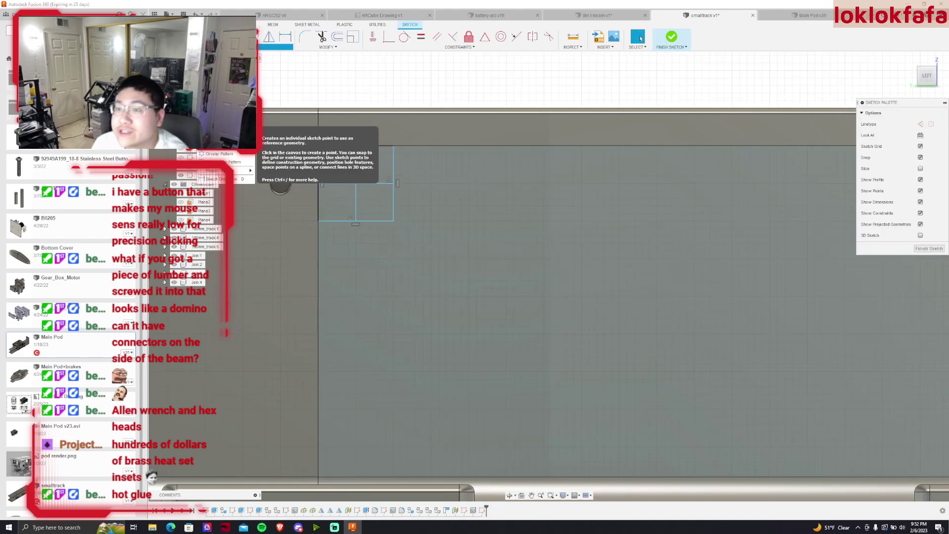
pyautogui.click(368, 197)
pyautogui.click(672, 36)
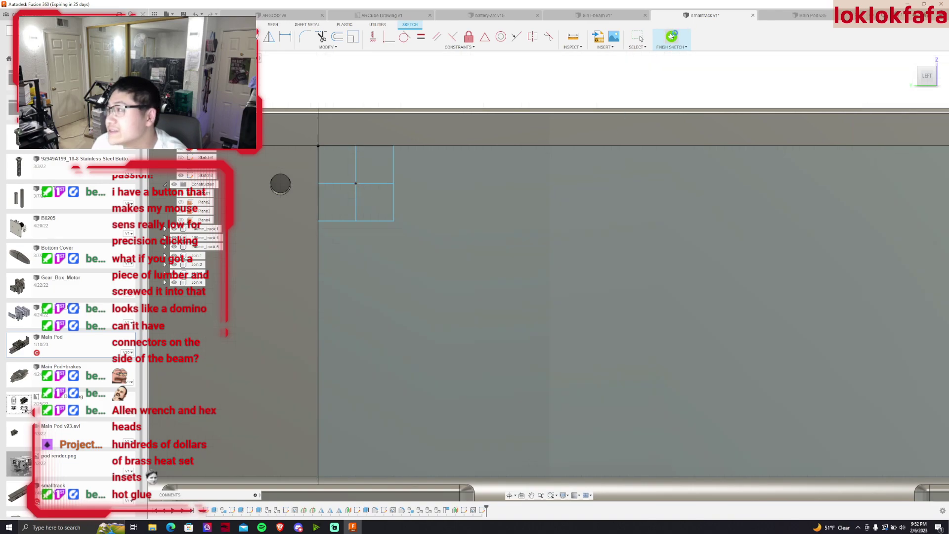
# Drill an M3x0.5 threaded hole on the square's centre point
pyautogui.press('h')
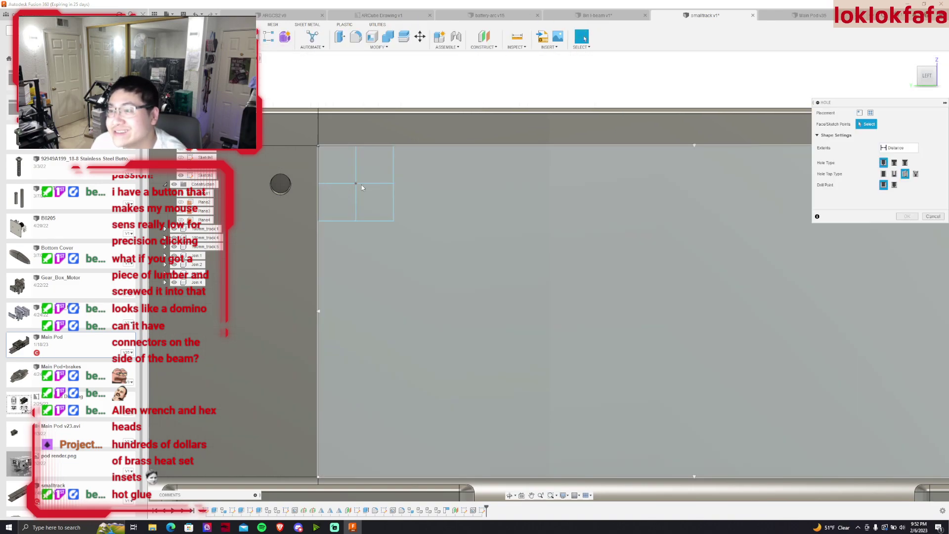
pyautogui.click(356, 182)
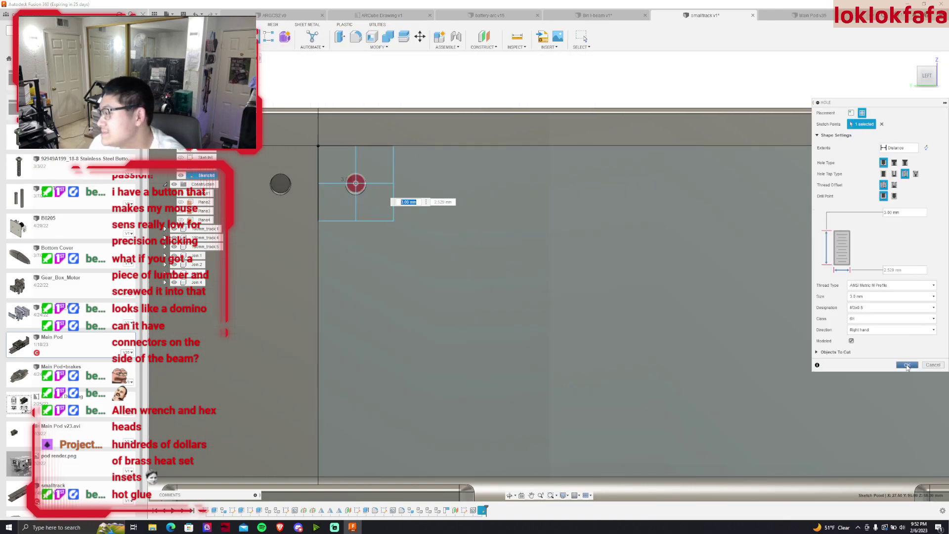
pyautogui.click(907, 365)
pyautogui.scroll(-3, 563, 148)
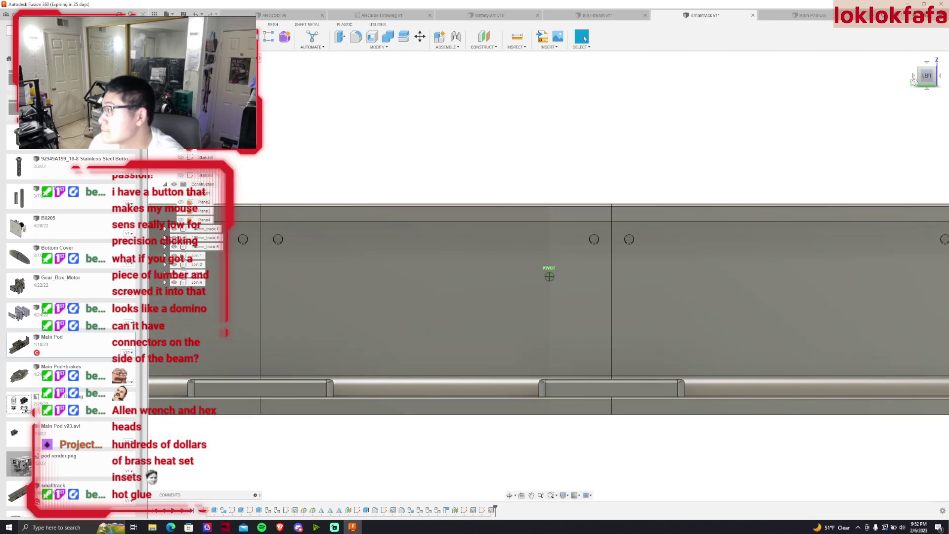
pyautogui.moveTo(549, 277)
pyautogui.keyDown('shift'); pyautogui.mouseDown(button='middle')
pyautogui.moveTo(550, 267)
pyautogui.moveTo(549, 289)
pyautogui.moveTo(549, 268)
pyautogui.moveTo(576, 277)
pyautogui.moveTo(542, 284)
pyautogui.moveTo(534, 276)
pyautogui.moveTo(546, 277)
pyautogui.mouseUp(button='middle'); pyautogui.keyUp('shift')
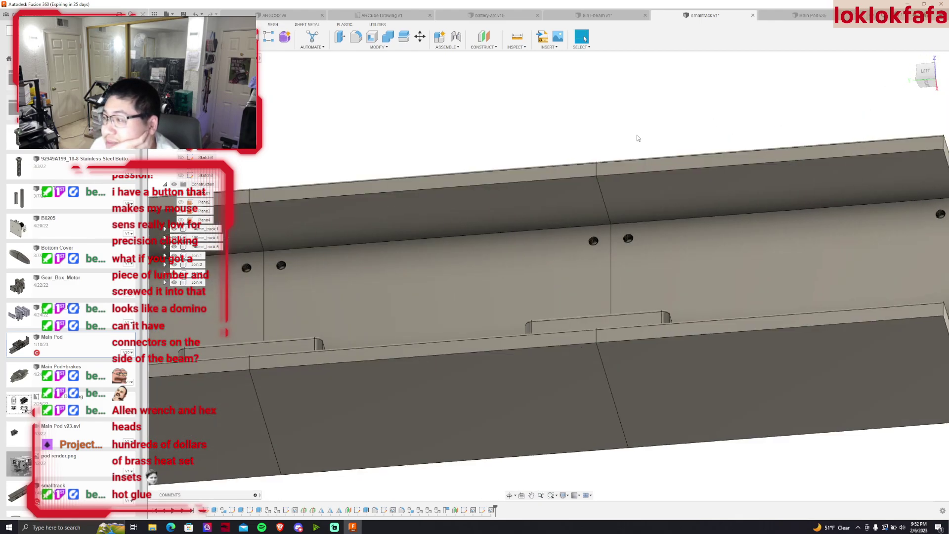
# Select the beam's top face to sketch on
pyautogui.click(562, 187)
# Start the sketch on the top face and project the beam face outline into it
pyautogui.press('p')
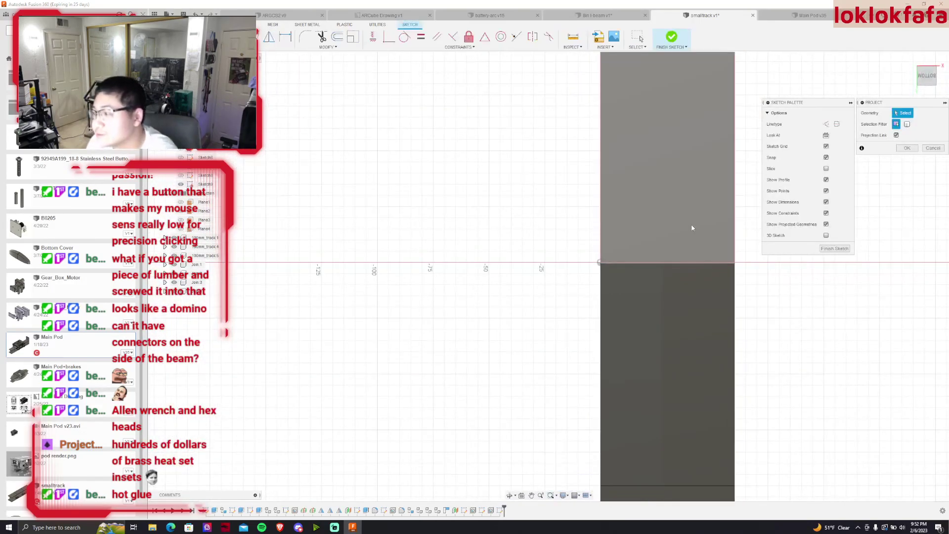
pyautogui.moveTo(549, 277)
pyautogui.keyDown('shift'); pyautogui.mouseDown(button='middle')
pyautogui.moveTo(618, 257)
pyautogui.moveTo(549, 346)
pyautogui.mouseUp(button='middle'); pyautogui.keyUp('shift')
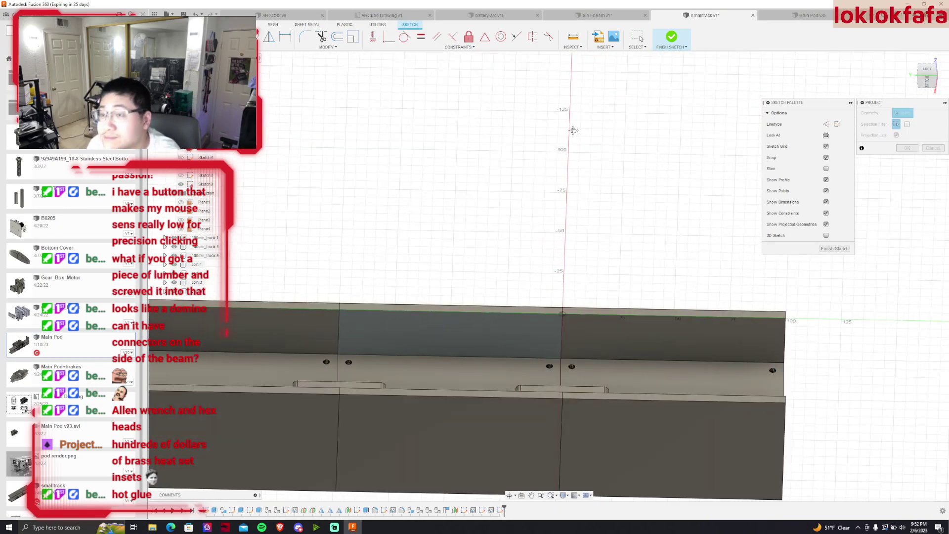
pyautogui.scroll(2, 460, 297)
pyautogui.scroll(3, 465, 288)
pyautogui.click(257, 296)
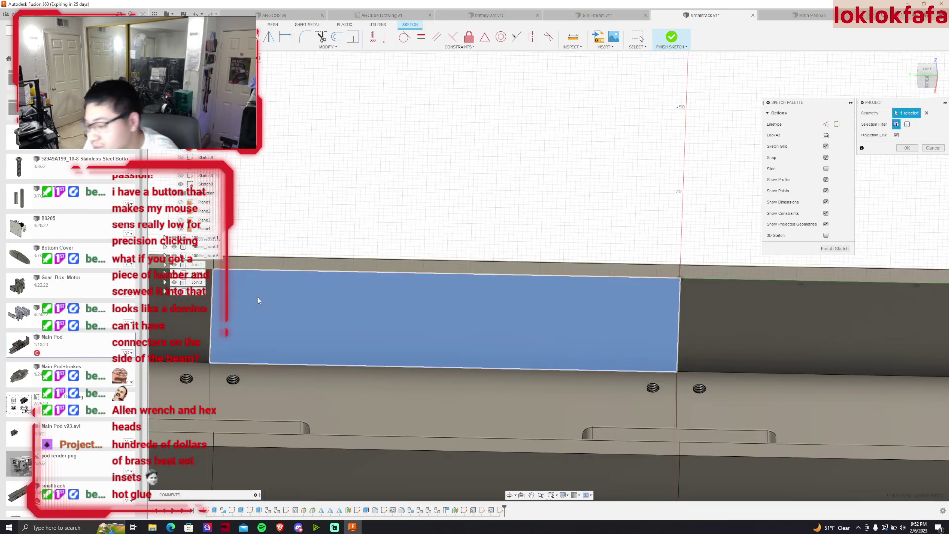
pyautogui.press('Return')
# Draw a 10 x 8 rectangle at the beam's left corner and a 10 x 10 rectangle beside it
pyautogui.press('r')
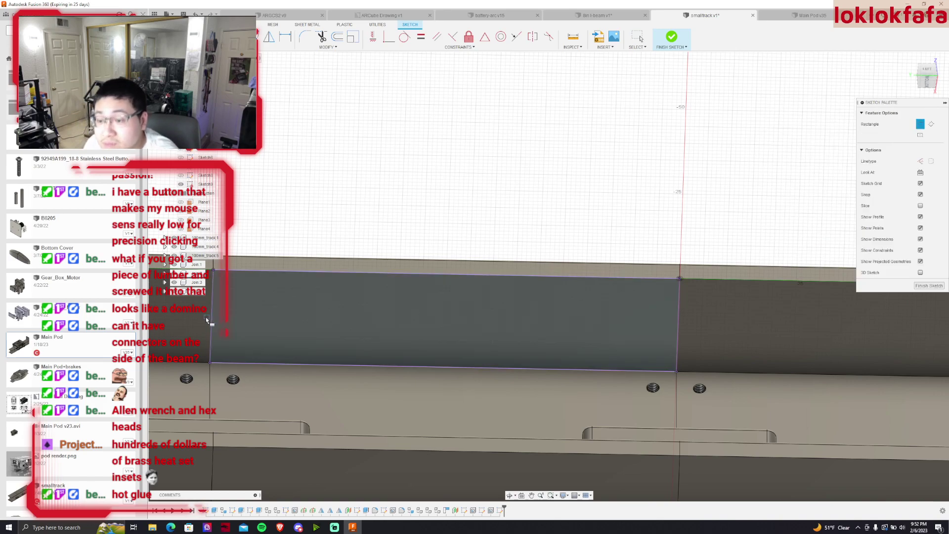
pyautogui.click(209, 360)
pyautogui.write('10')
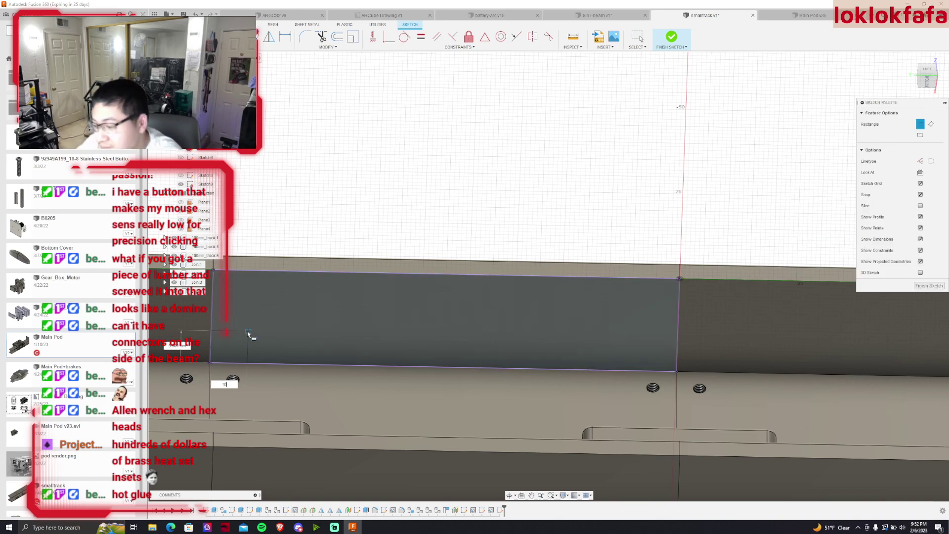
pyautogui.press('Tab')
pyautogui.write('8')
pyautogui.press('Return')
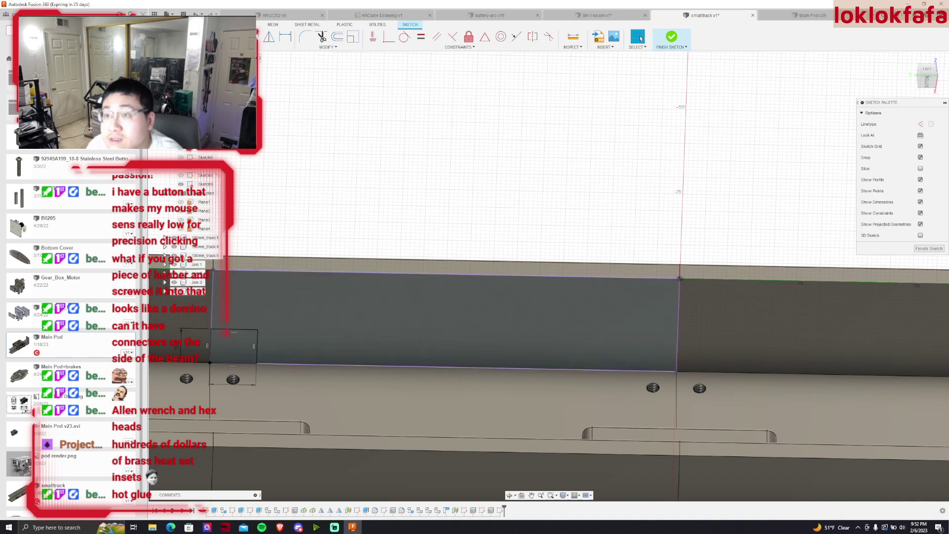
pyautogui.press('r')
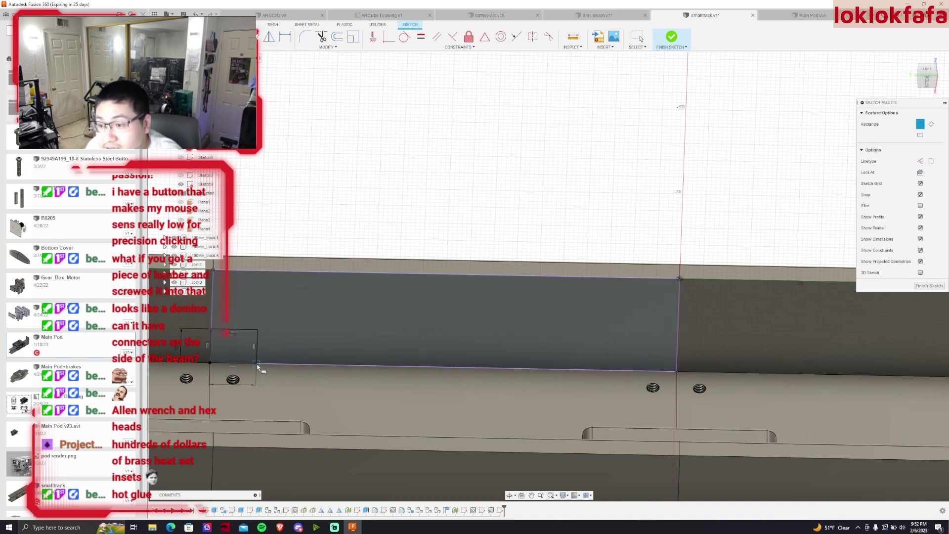
pyautogui.click(257, 364)
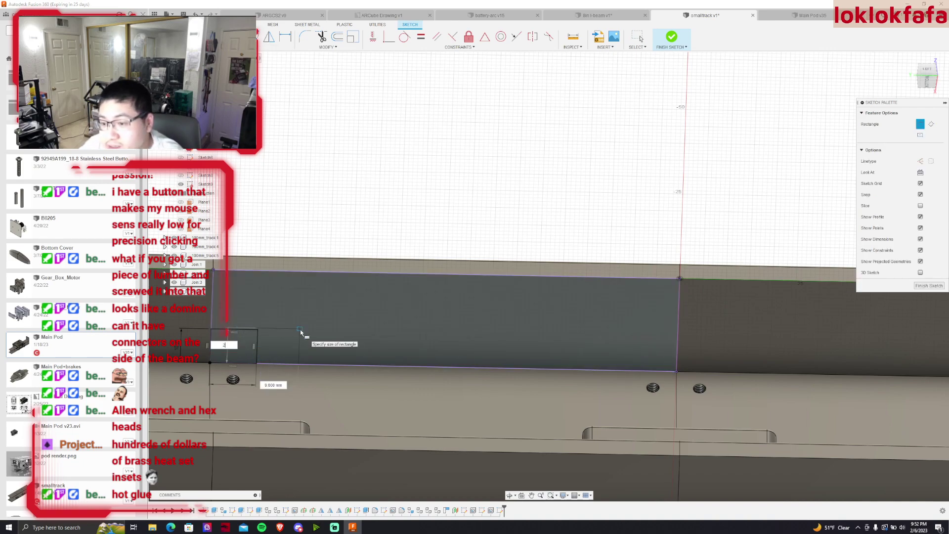
pyautogui.write('0')
pyautogui.press('Tab')
pyautogui.write('10')
pyautogui.press('Return')
pyautogui.press('Escape')
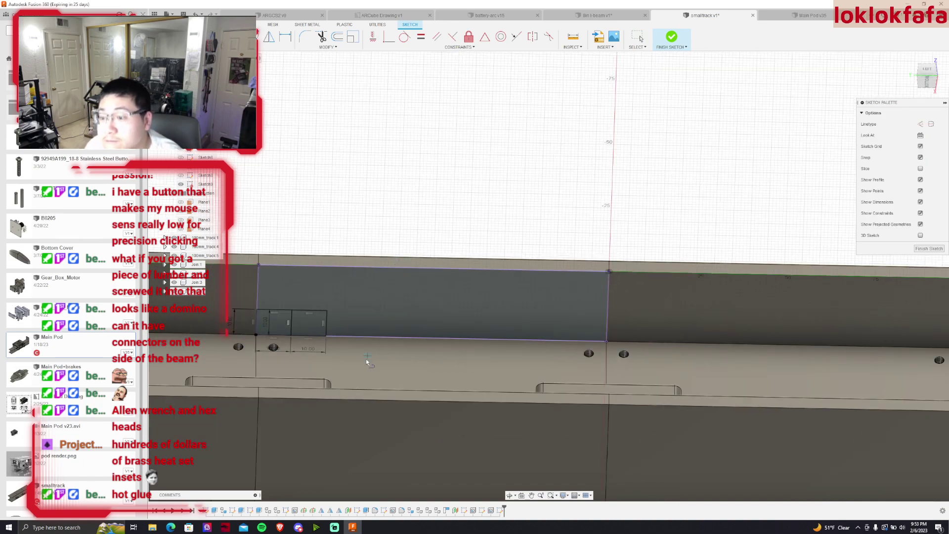
# Draw a dividing line across the small left rectangle
pyautogui.scroll(3, 294, 328)
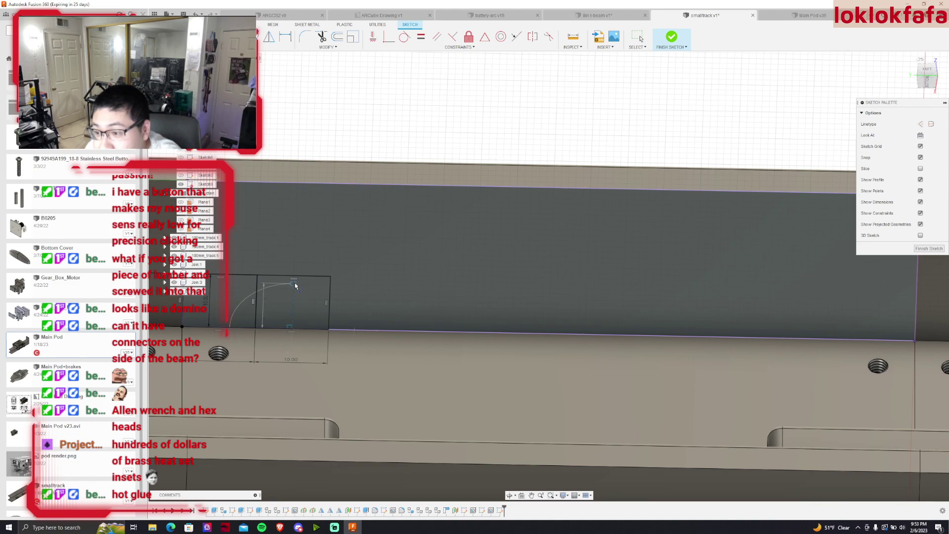
pyautogui.click(256, 301)
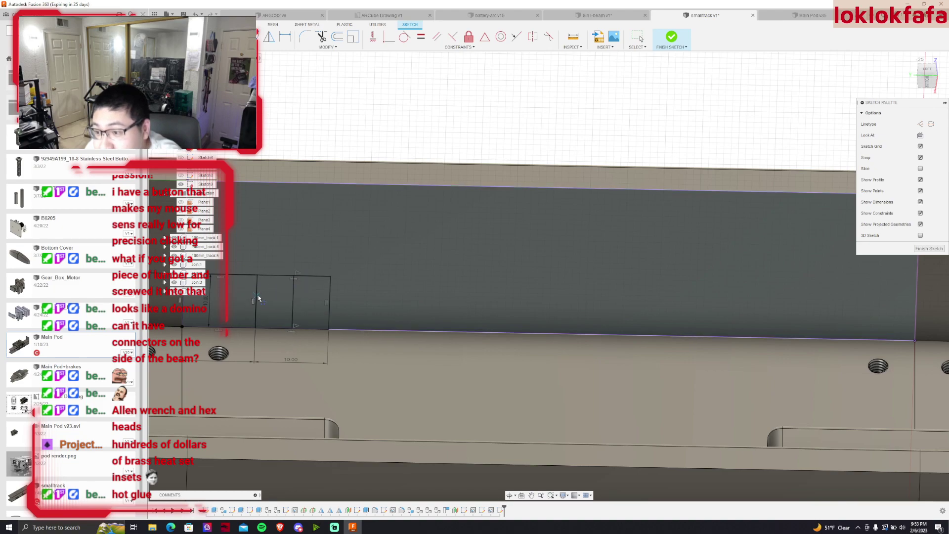
pyautogui.click(327, 303)
pyautogui.click(259, 54)
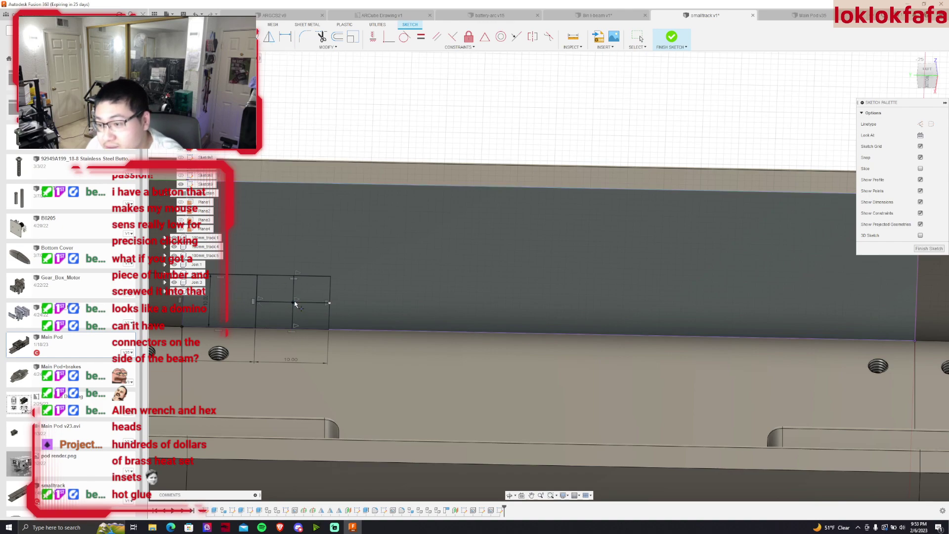
pyautogui.scroll(-4, 297, 304)
# Draw two 10 mm squares at the lower-right end of the web
pyautogui.press('r')
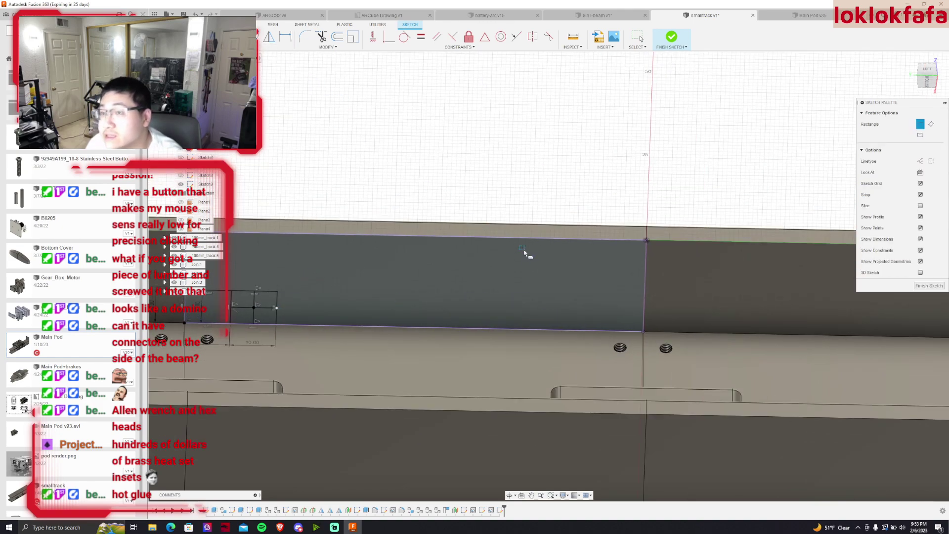
pyautogui.click(643, 331)
pyautogui.write('10')
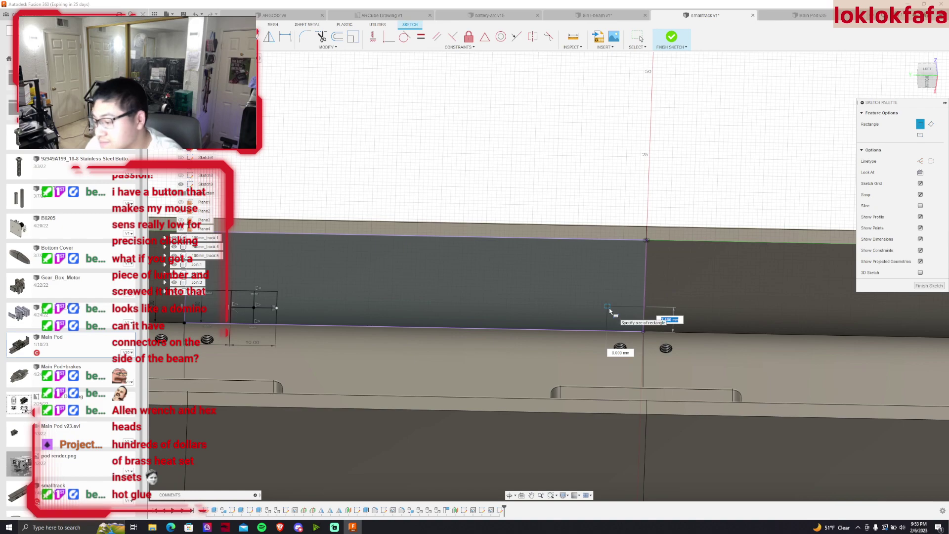
pyautogui.press('Tab')
pyautogui.write('10')
pyautogui.press('Return')
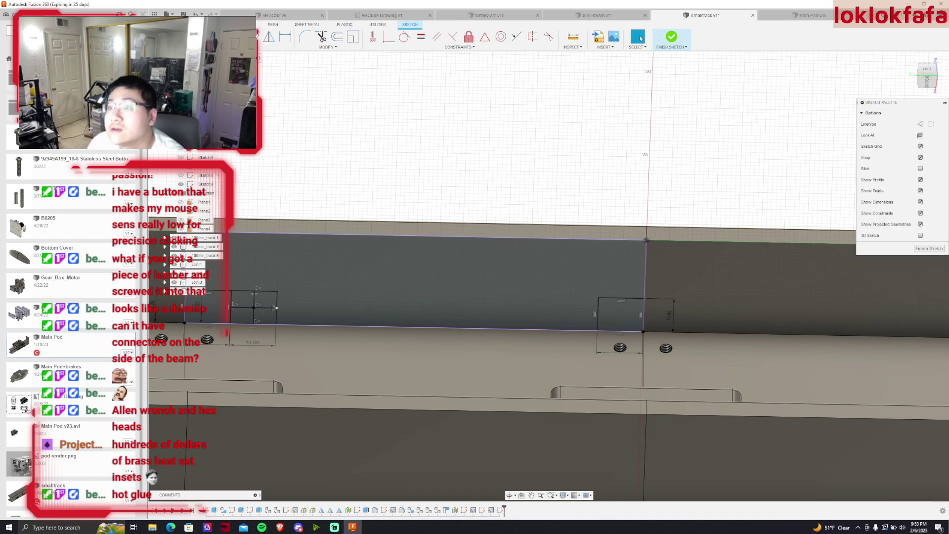
pyautogui.press('r')
pyautogui.press('Escape')
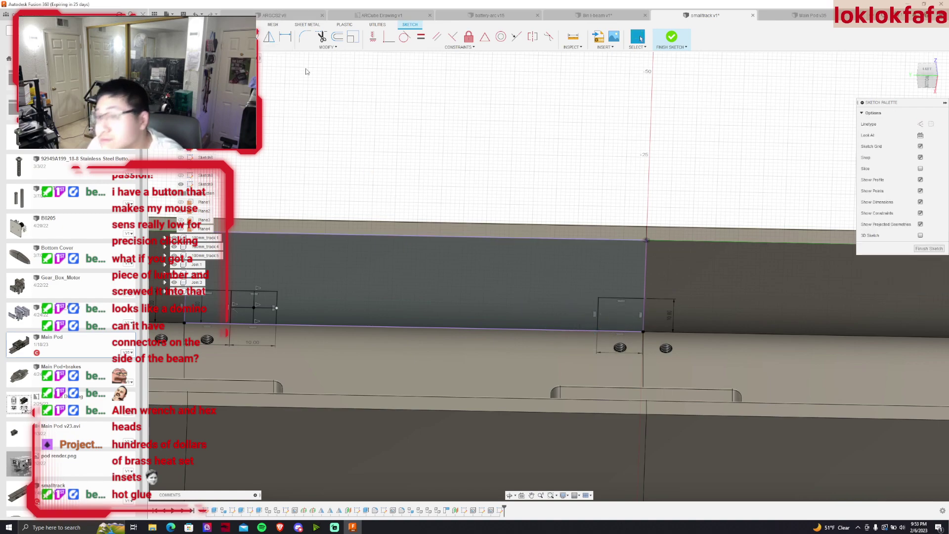
pyautogui.press('r')
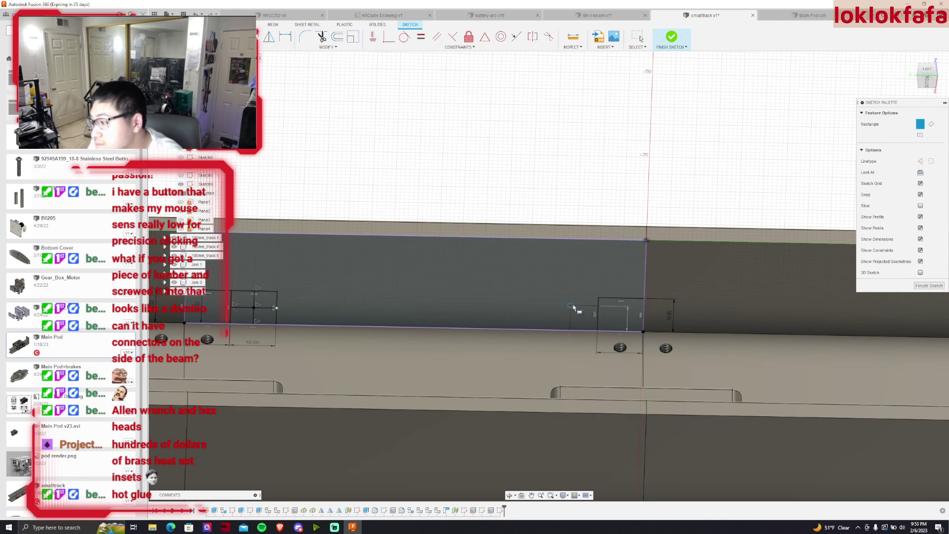
pyautogui.press('Tab')
pyautogui.click(568, 297)
pyautogui.press('Escape')
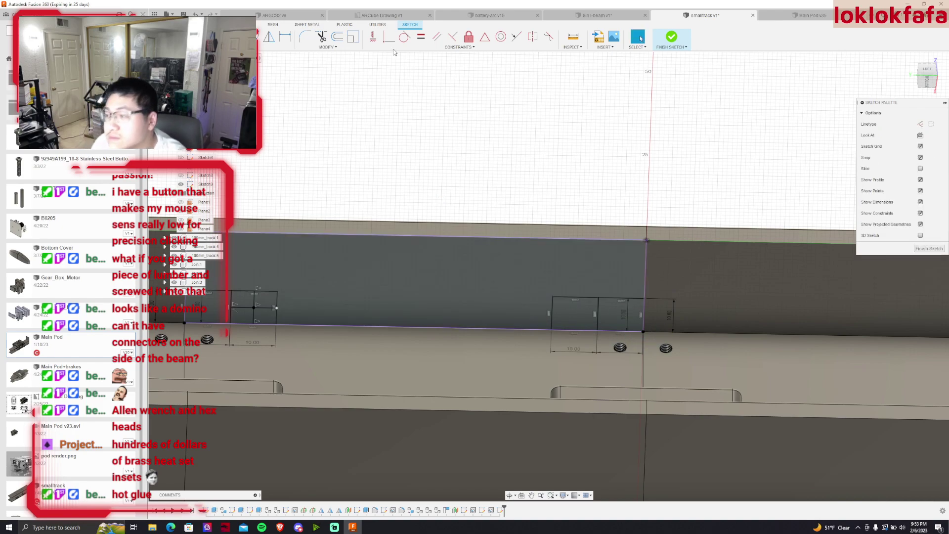
# Split the left-hand of the right squares with a vertical line and finish the sketch
pyautogui.click(576, 298)
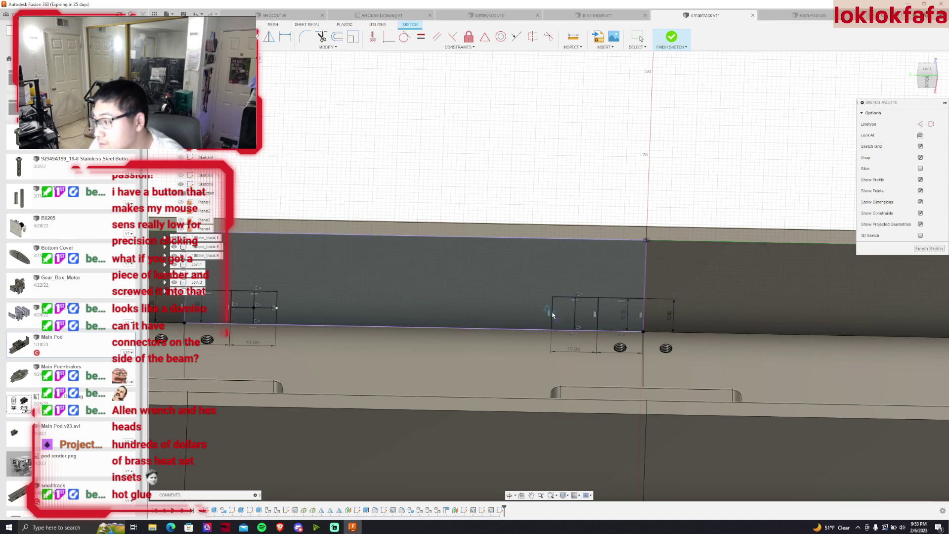
pyautogui.click(575, 329)
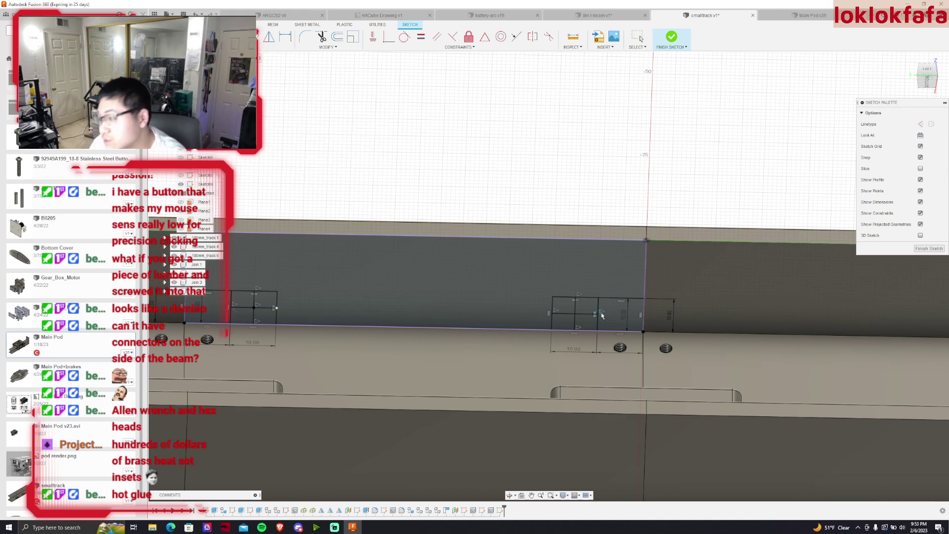
pyautogui.click(671, 37)
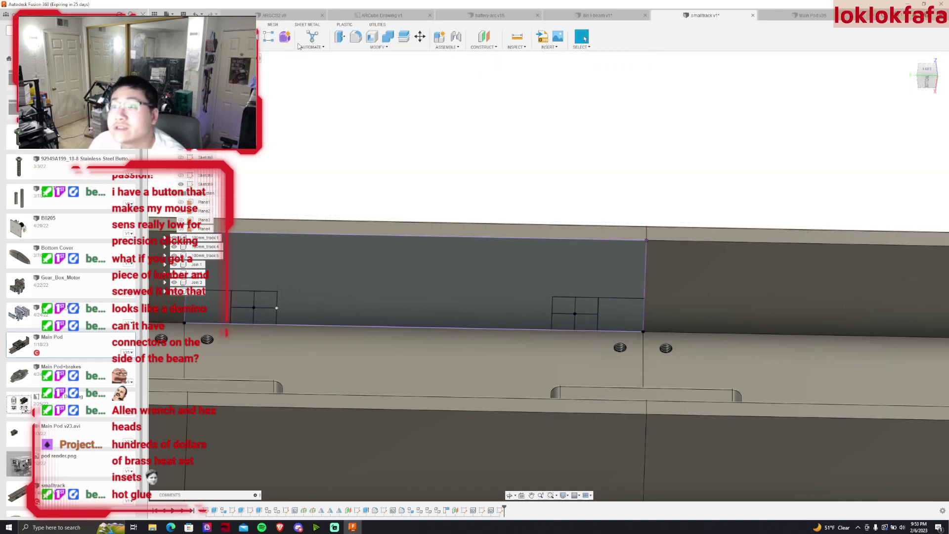
# Drill M3x0.5 tapped holes at the left and right sketch points on the beam web
pyautogui.press('h')
pyautogui.click(253, 307)
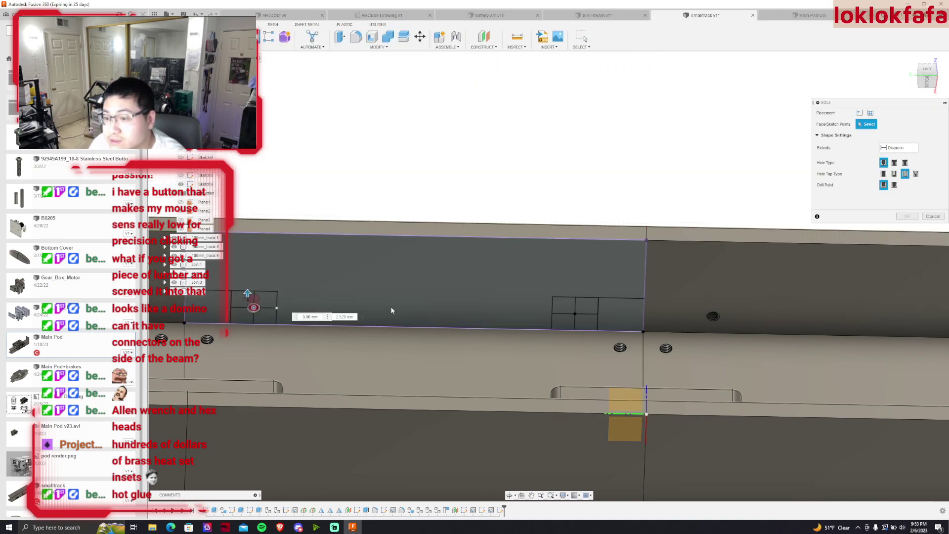
pyautogui.click(575, 315)
pyautogui.click(906, 365)
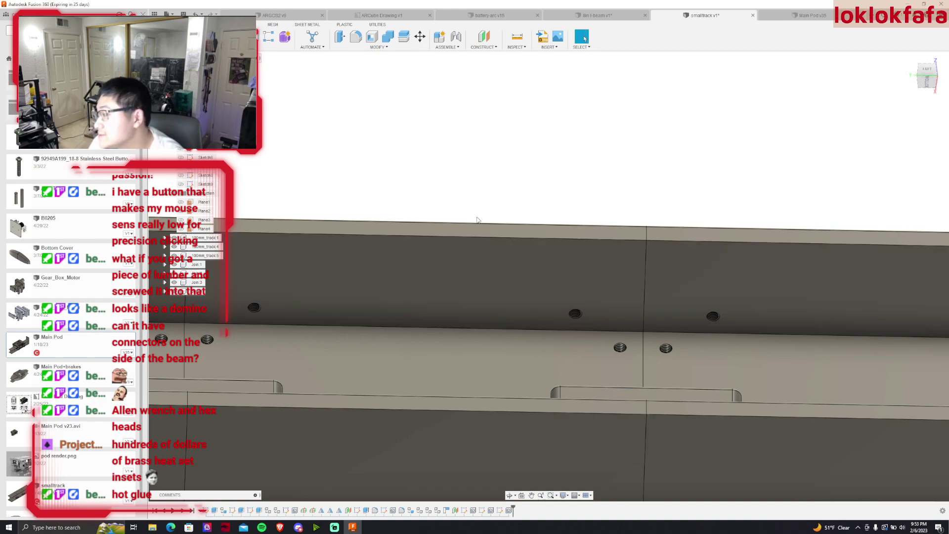
pyautogui.keyDown('shift'); pyautogui.moveTo(549, 276); pyautogui.dragTo(643, 257, button='middle'); pyautogui.keyUp('shift')
pyautogui.keyDown('shift'); pyautogui.moveTo(924, 91); pyautogui.dragTo(840, 148, button='middle'); pyautogui.keyUp('shift')
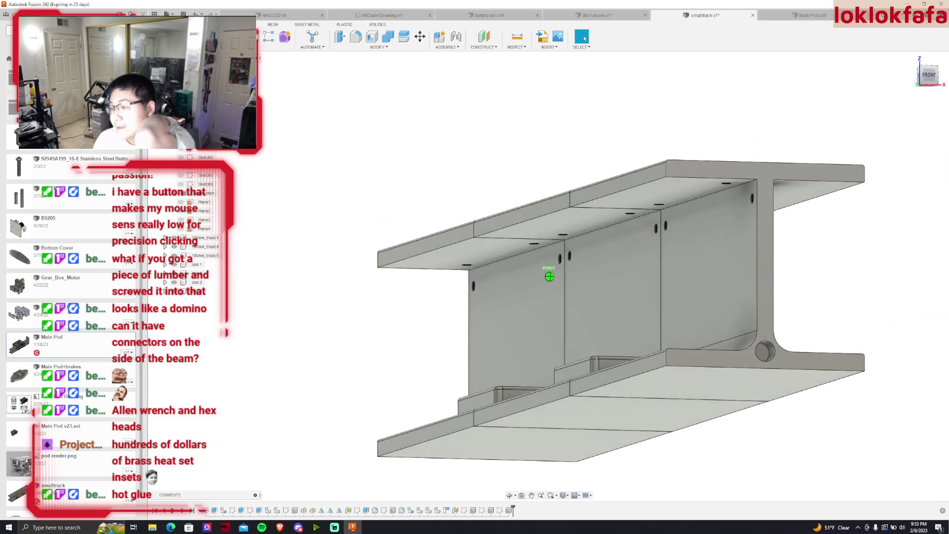
pyautogui.keyDown('shift'); pyautogui.moveTo(840, 148); pyautogui.dragTo(883, 103, button='middle'); pyautogui.keyUp('shift')
# Start a sketch on the beam's side face and project its outline
pyautogui.press('p')
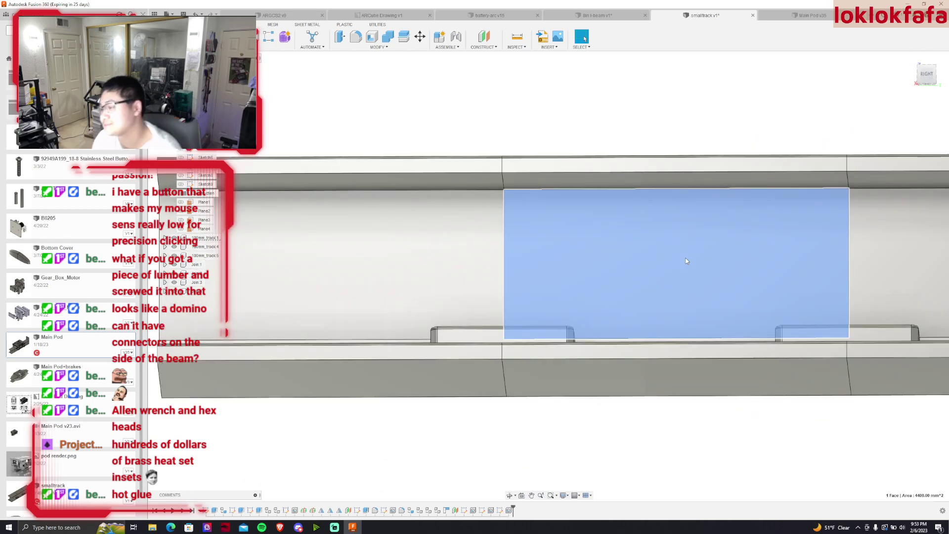
pyautogui.click(691, 260)
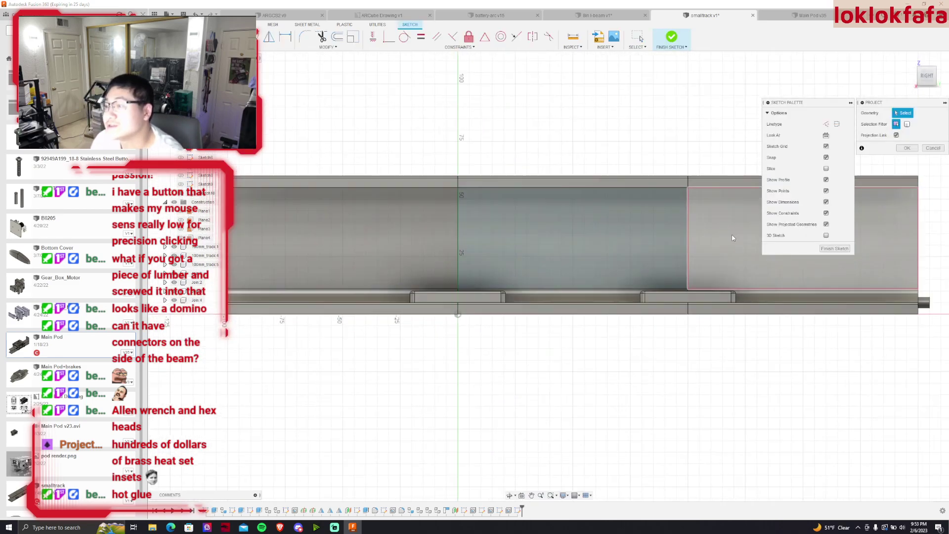
pyautogui.click(540, 277)
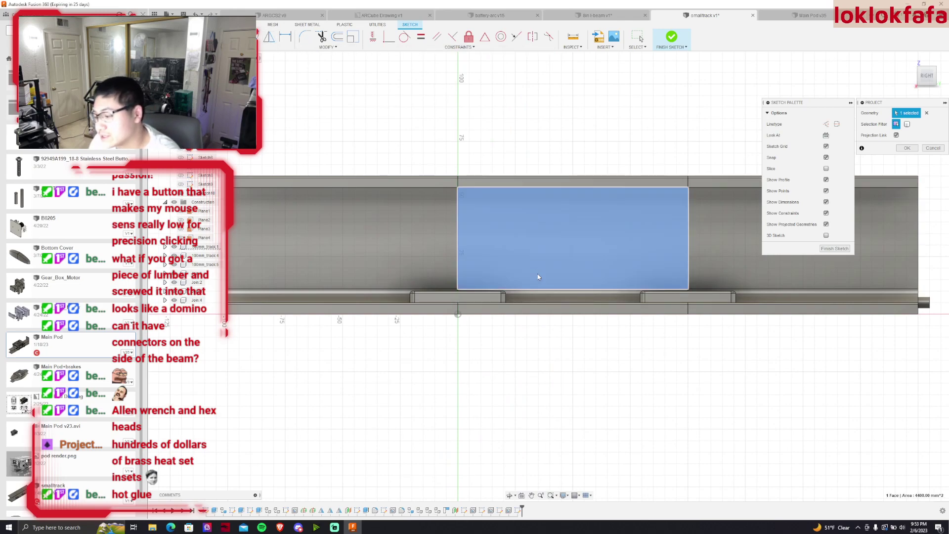
pyautogui.press('Return')
# Draw four 10 mm squares, two at each top corner of the projected face
pyautogui.press('r')
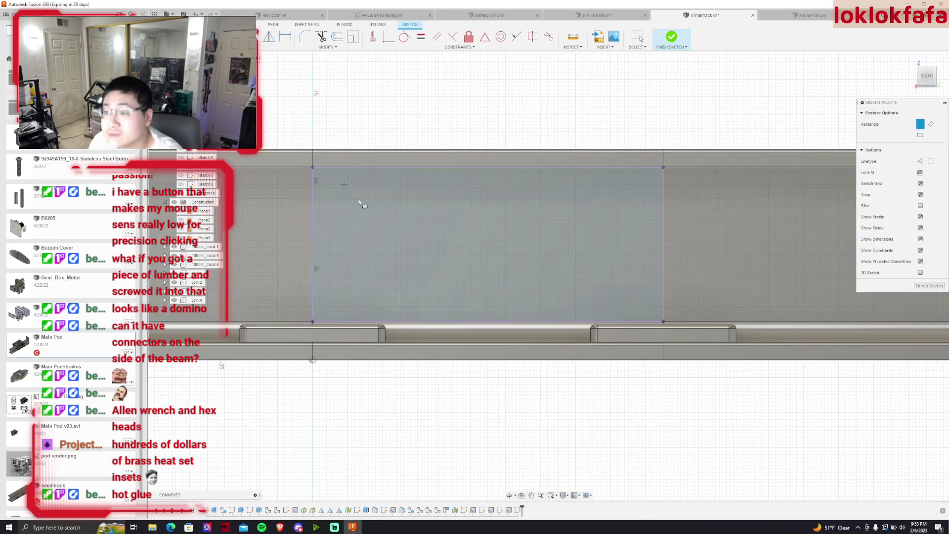
pyautogui.click(312, 167)
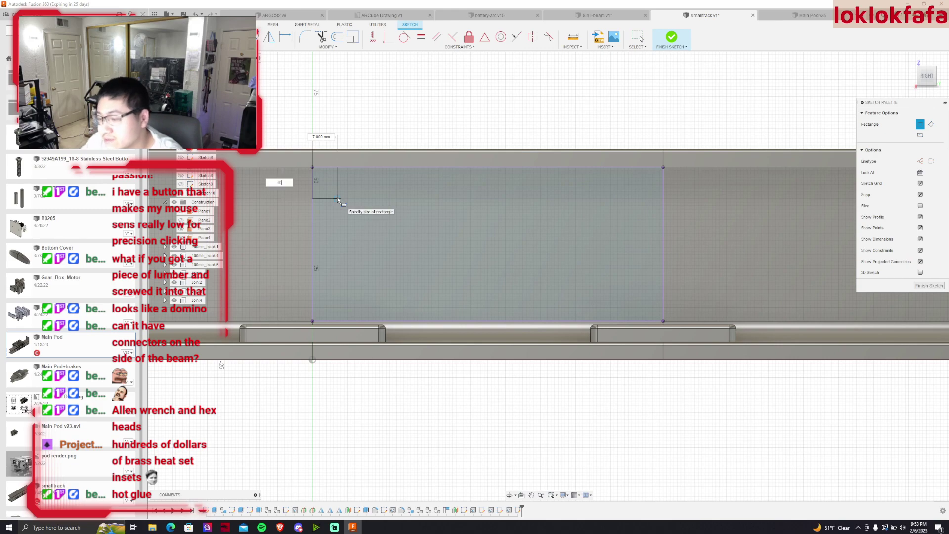
pyautogui.press('Tab')
pyautogui.write('10')
pyautogui.press('Return')
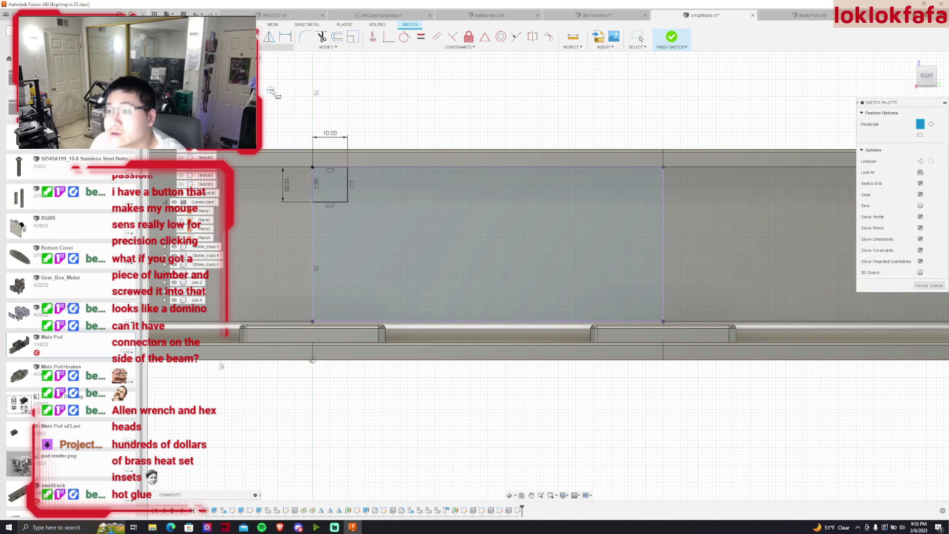
pyautogui.click(348, 167)
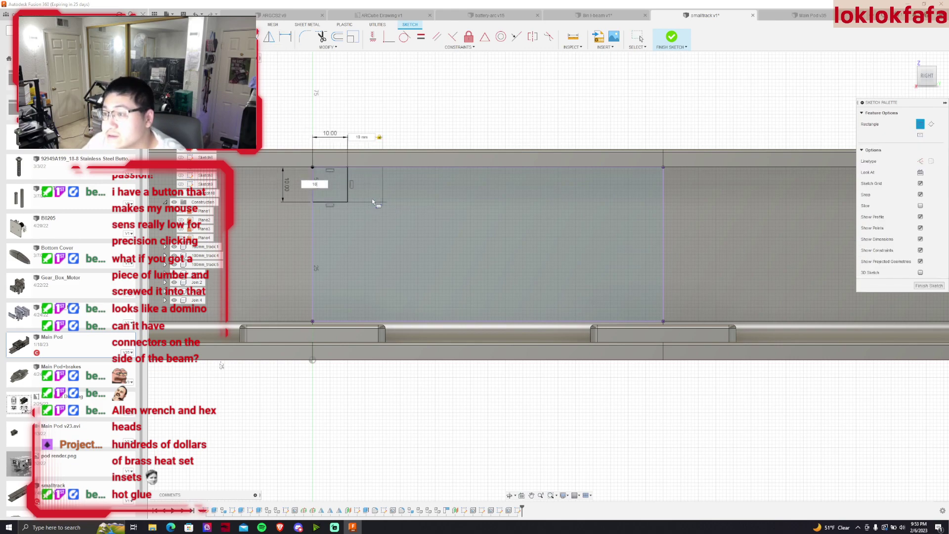
pyautogui.press('Return')
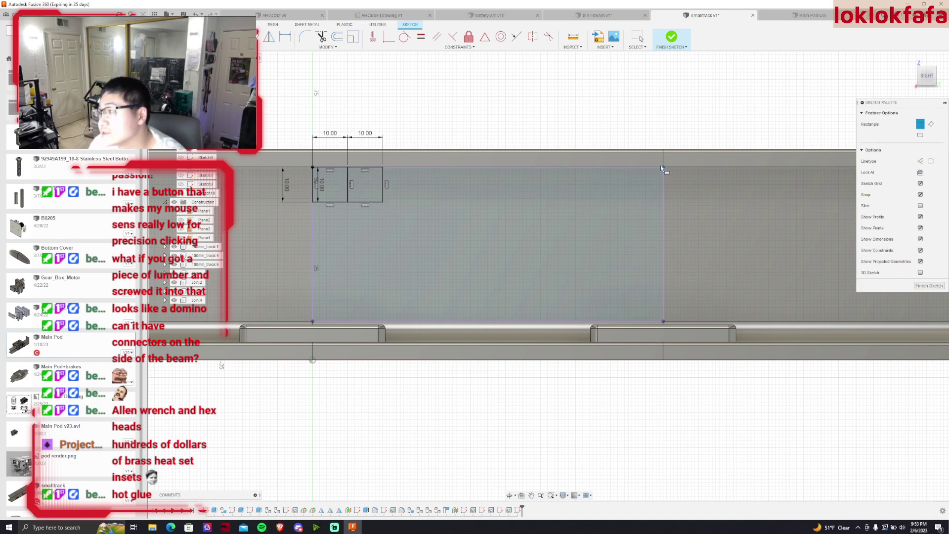
pyautogui.click(662, 167)
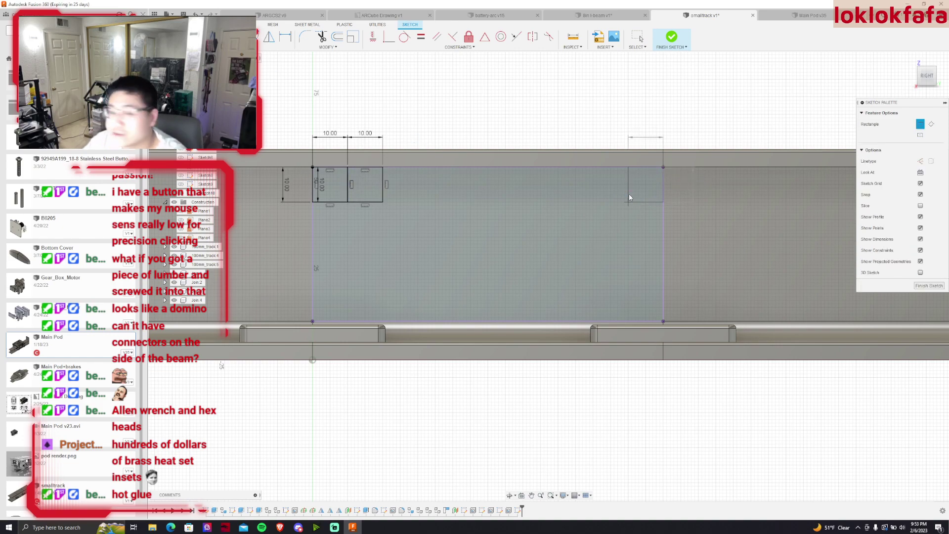
pyautogui.press('Return')
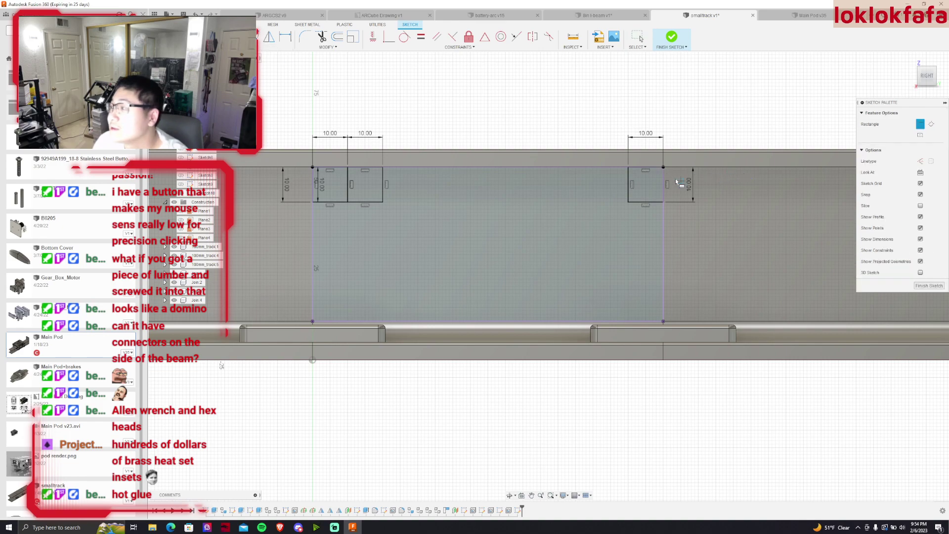
pyautogui.click(629, 168)
pyautogui.write('10')
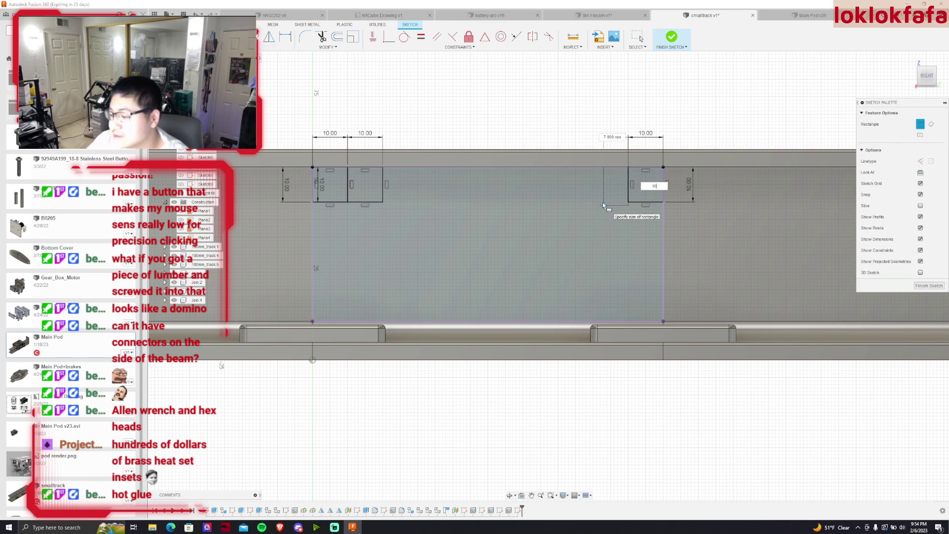
pyautogui.press('Return')
pyautogui.press('Escape')
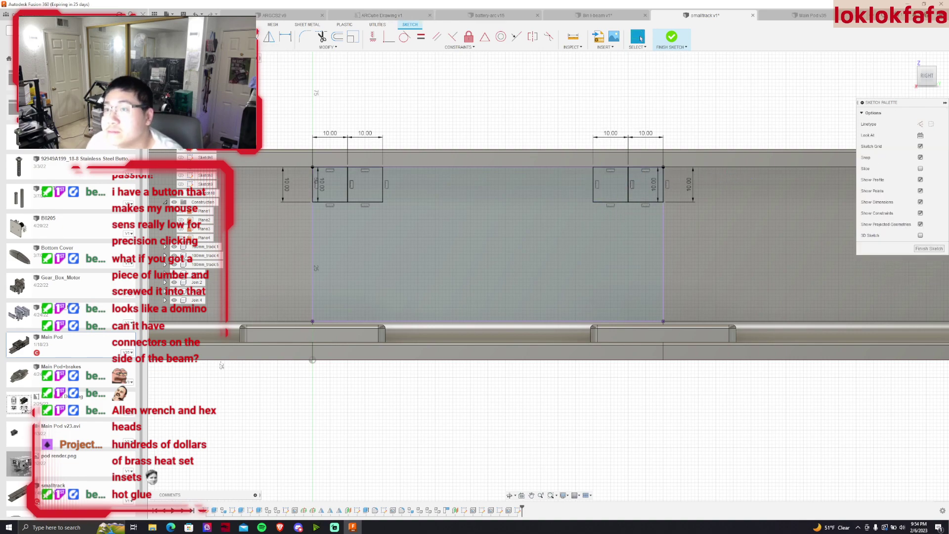
# Cross the inner left and right squares with vertical and horizontal centre lines
pyautogui.click(366, 168)
pyautogui.click(367, 202)
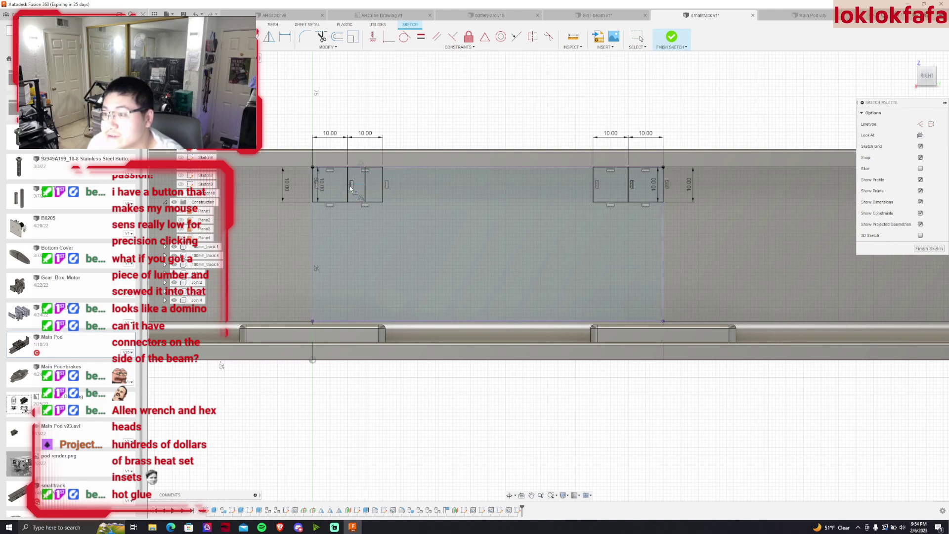
pyautogui.click(348, 185)
pyautogui.click(381, 185)
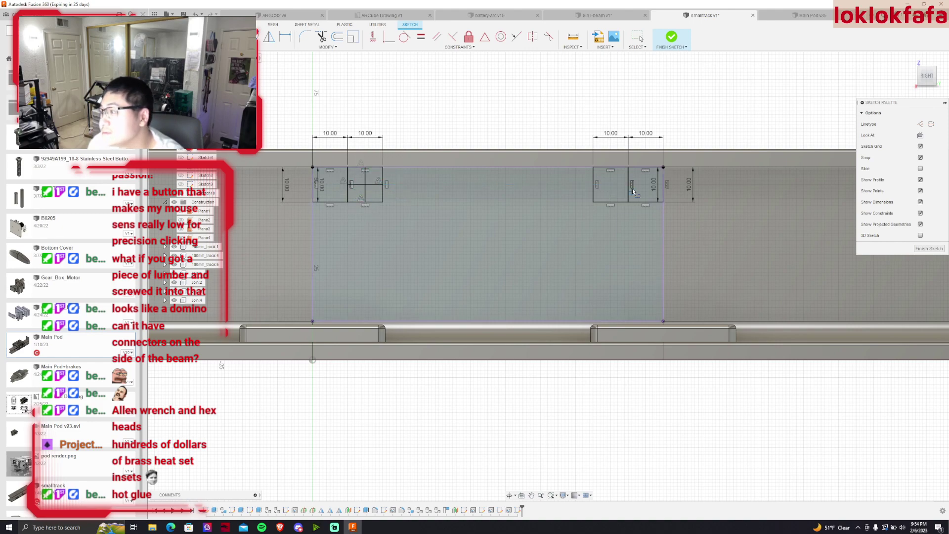
pyautogui.click(611, 168)
pyautogui.click(611, 203)
pyautogui.click(594, 184)
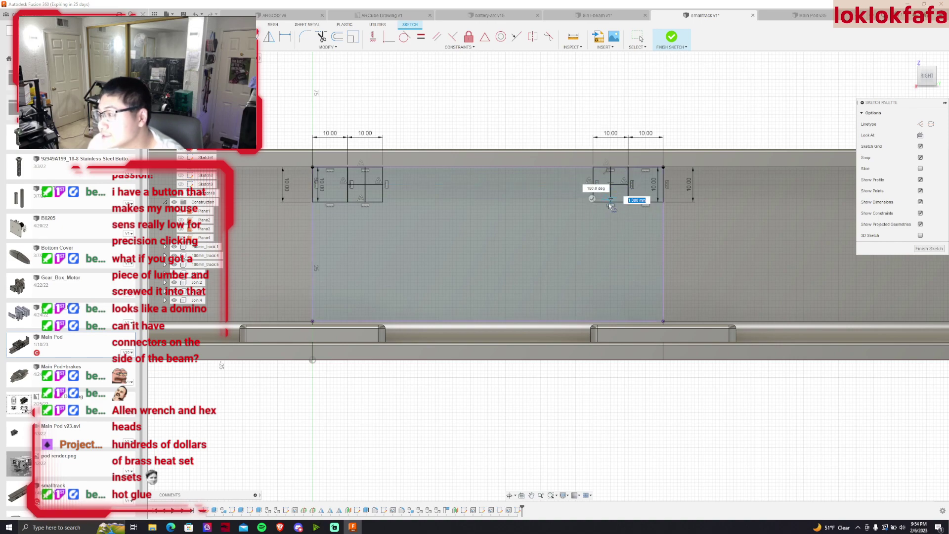
pyautogui.click(628, 184)
pyautogui.click(671, 40)
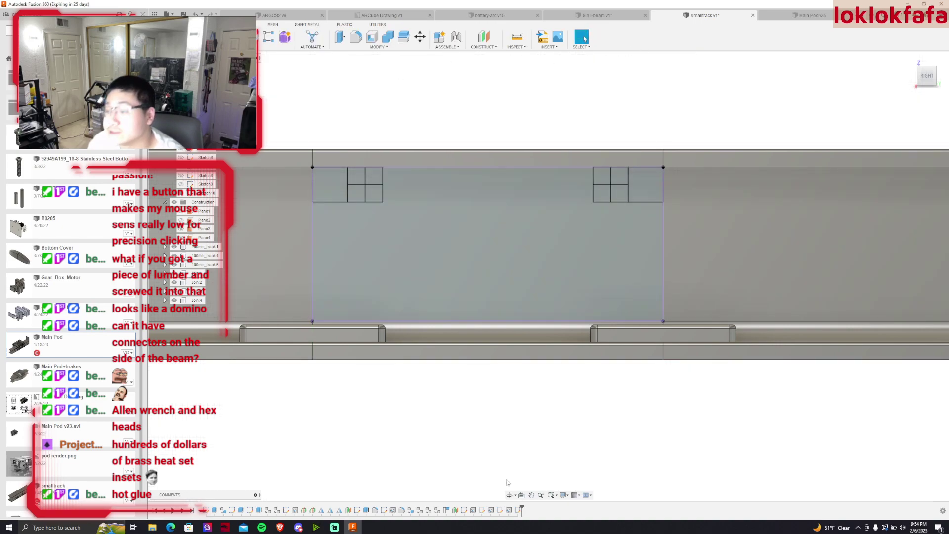
# Drill M3 tapped holes at the left and right cross centres
pyautogui.doubleClick(517, 510)
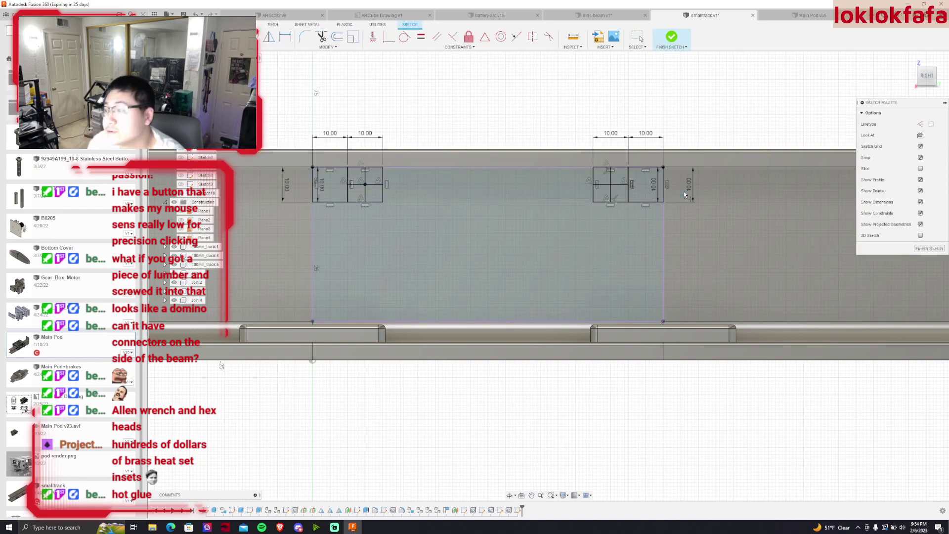
pyautogui.click(672, 36)
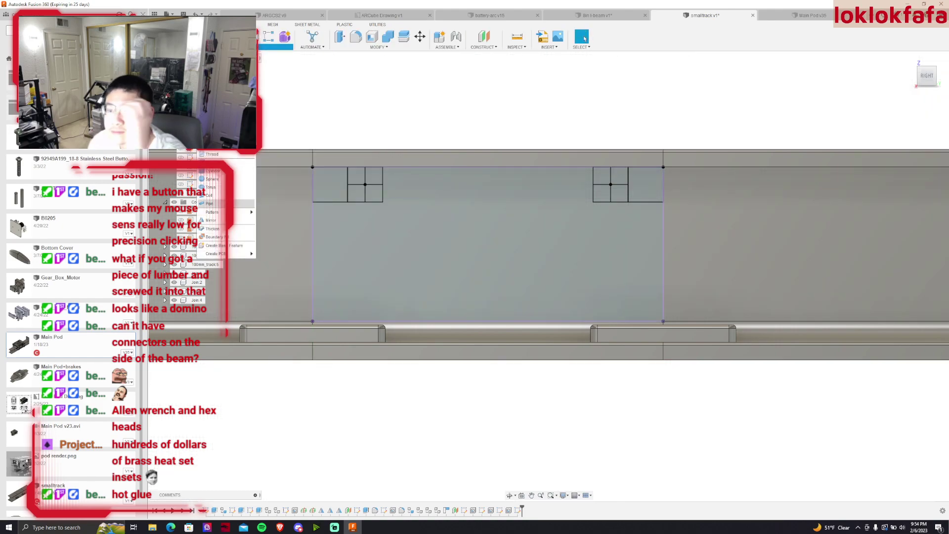
pyautogui.press('h')
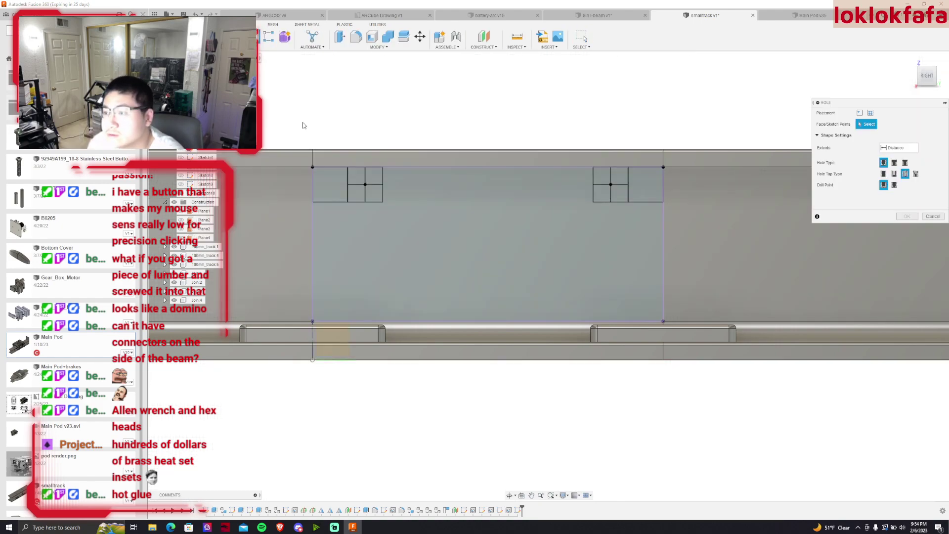
pyautogui.click(366, 185)
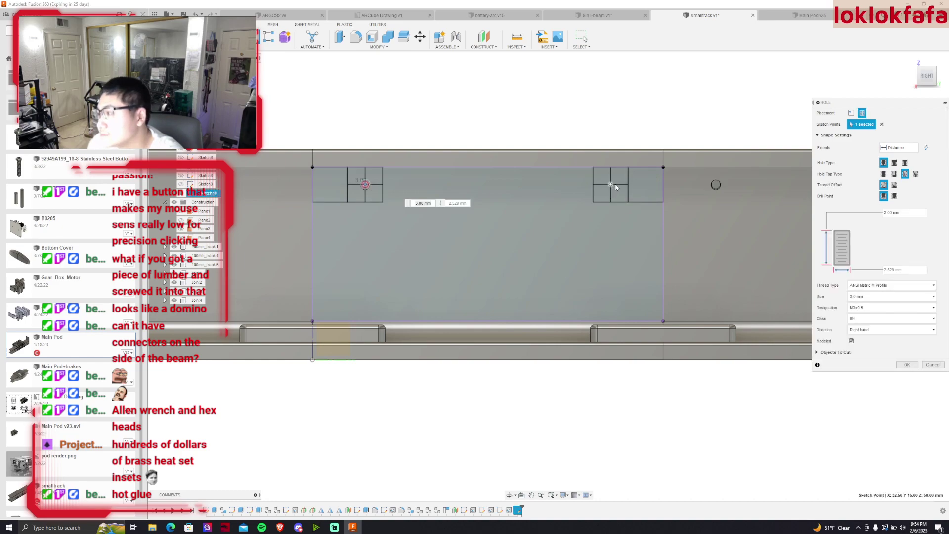
pyautogui.click(611, 185)
pyautogui.click(896, 365)
pyautogui.click(927, 76)
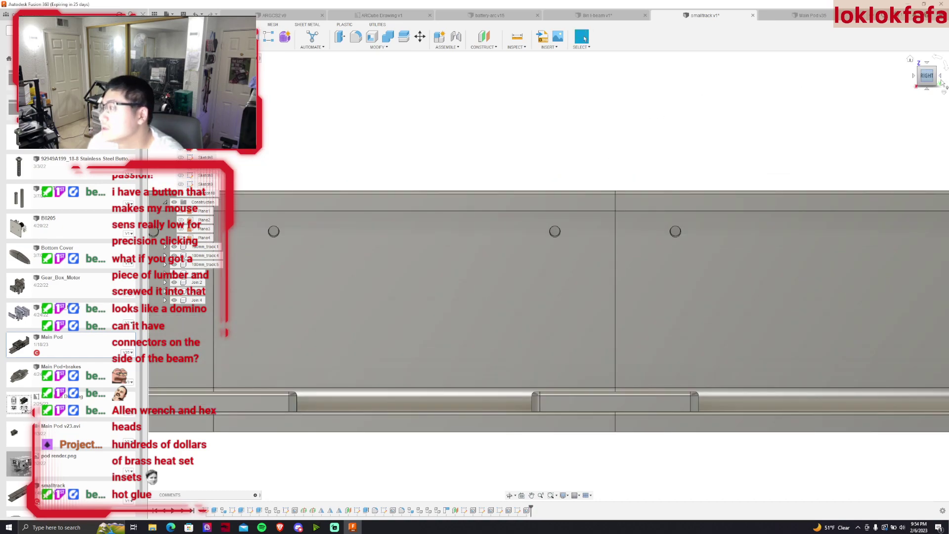
# Start a sketch on the lower beam face and draw two 10 mm squares, left and near the right slot
pyautogui.moveTo(551, 276)
pyautogui.keyDown('shift'); pyautogui.mouseDown(button='middle')
pyautogui.moveTo(523, 197)
pyautogui.moveTo(600, 179)
pyautogui.mouseUp(button='middle'); pyautogui.keyUp('shift')
pyautogui.click(523, 197)
pyautogui.press('p')
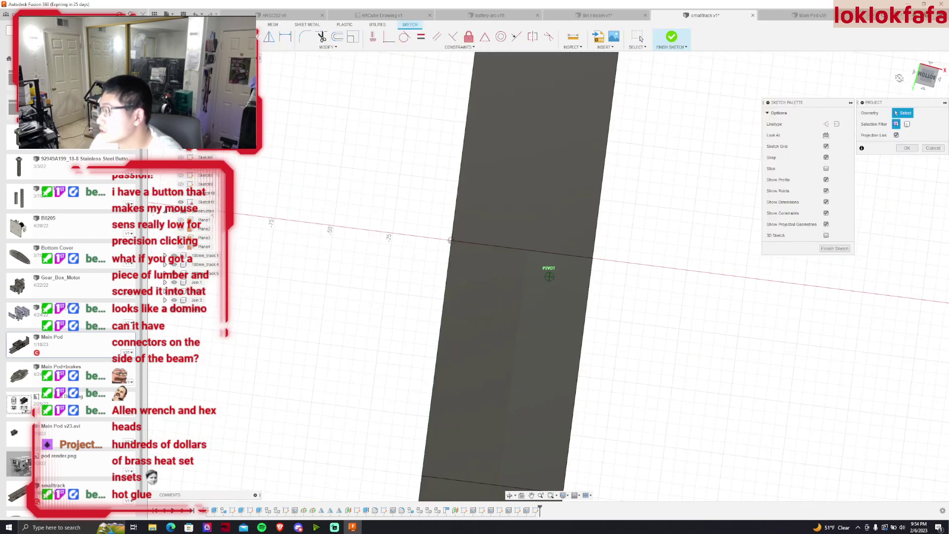
pyautogui.keyDown('shift'); pyautogui.moveTo(547, 267); pyautogui.dragTo(547, 272, button='middle'); pyautogui.keyUp('shift')
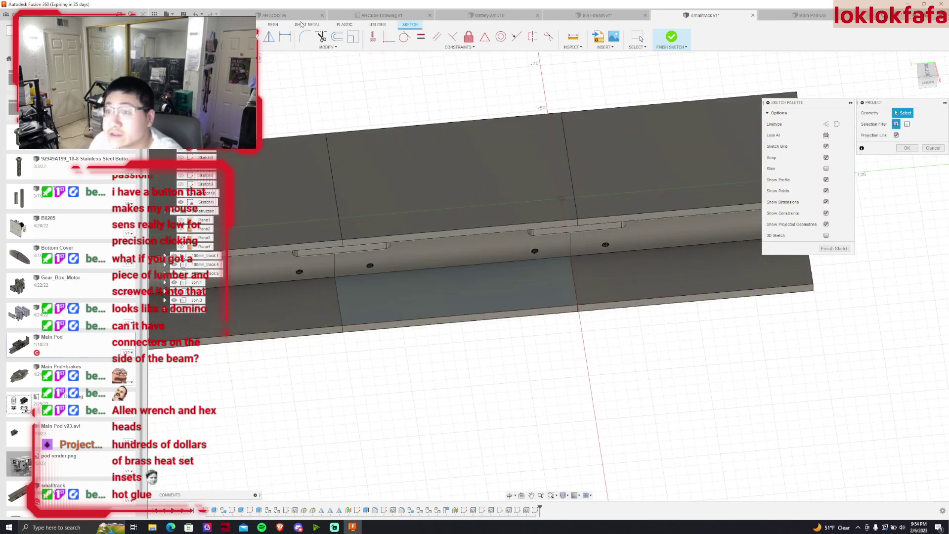
pyautogui.press('r')
pyautogui.scroll(2, 297, 279)
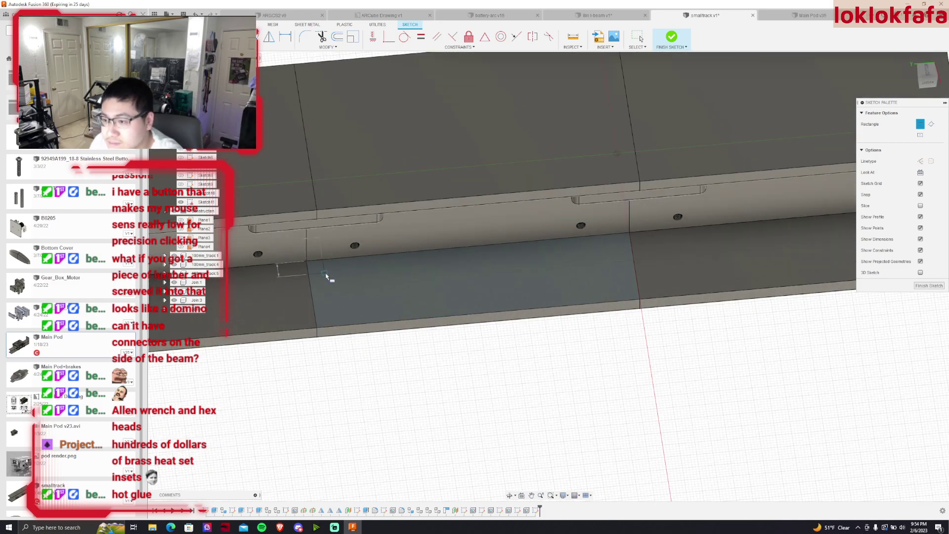
pyautogui.click(342, 282)
pyautogui.press('Escape')
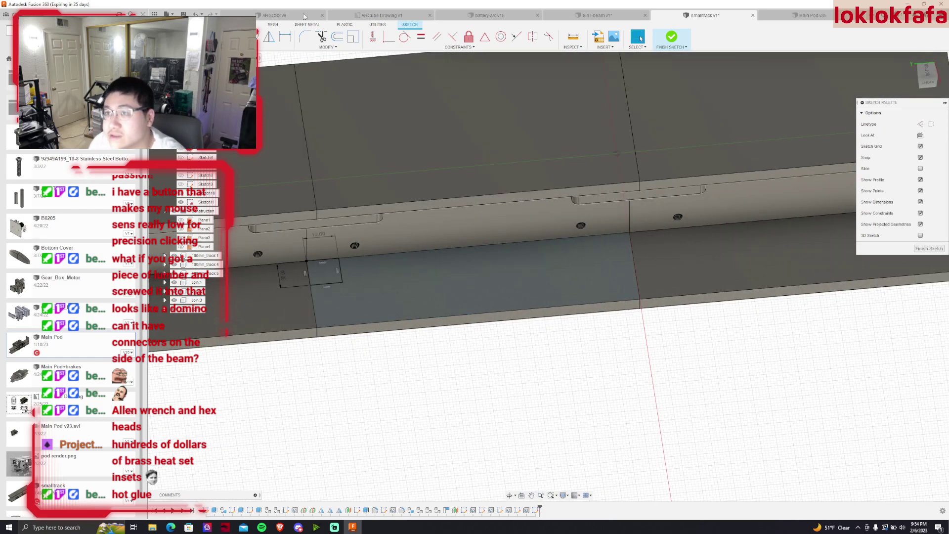
pyautogui.press('r')
pyautogui.click(629, 233)
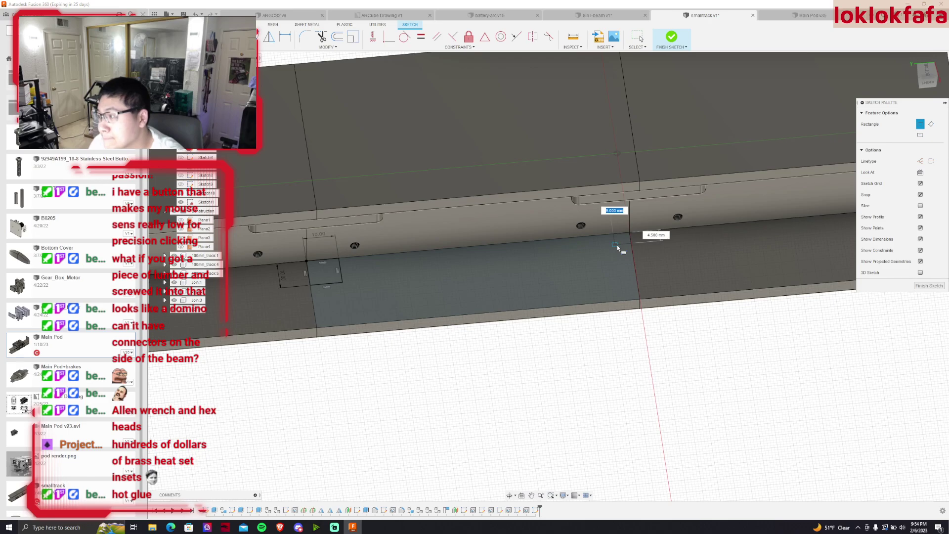
pyautogui.press('Escape')
pyautogui.click(618, 246)
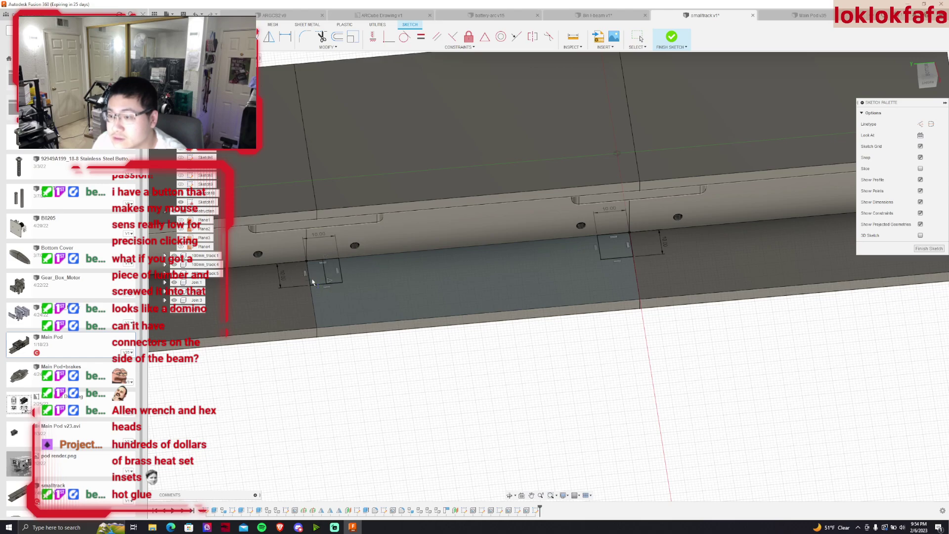
# Split the squares with vertical and horizontal midlines and finish the sketch
pyautogui.click(321, 260)
pyautogui.click(344, 273)
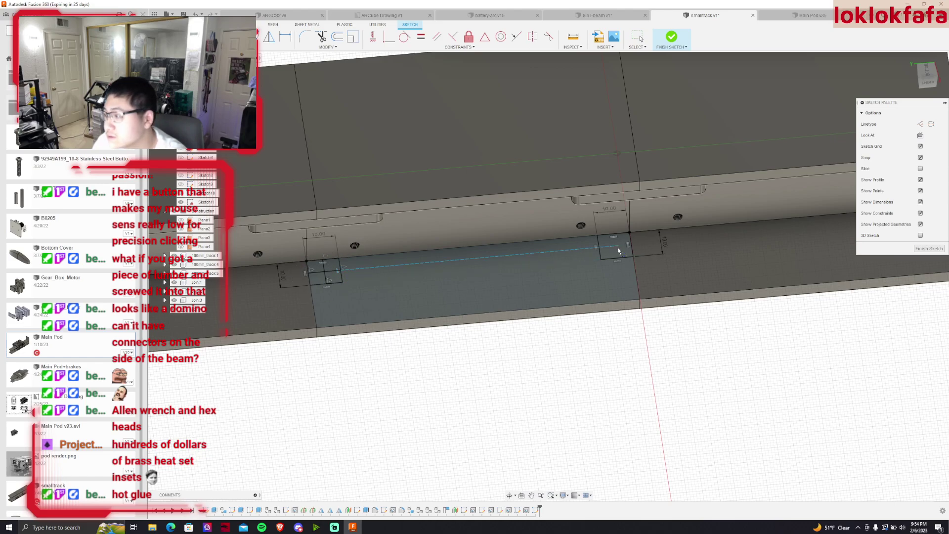
pyautogui.click(597, 250)
pyautogui.click(633, 243)
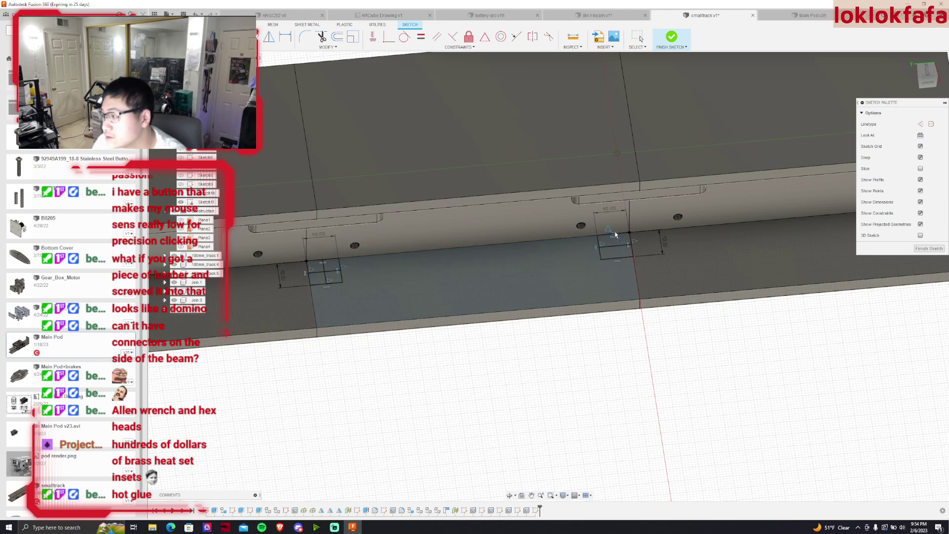
pyautogui.click(616, 234)
pyautogui.click(617, 257)
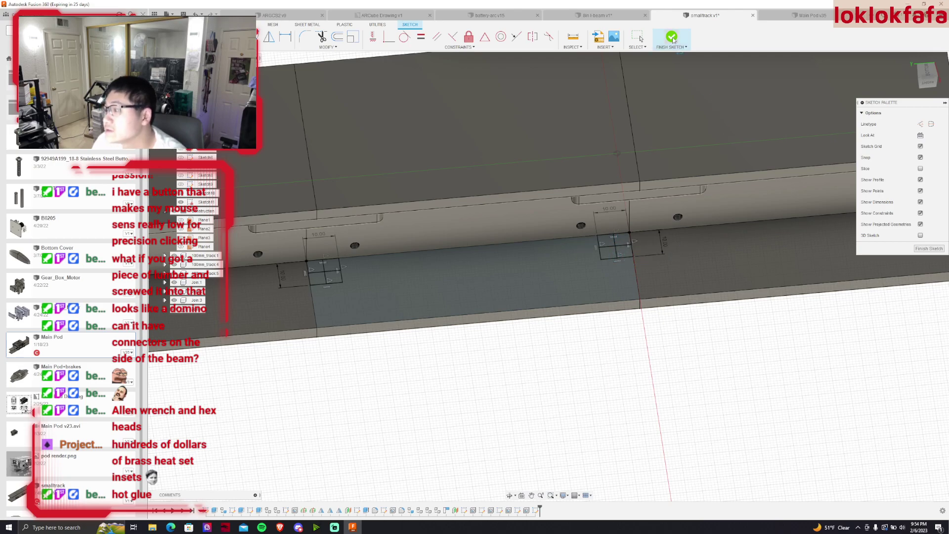
pyautogui.click(672, 38)
pyautogui.doubleClick(527, 511)
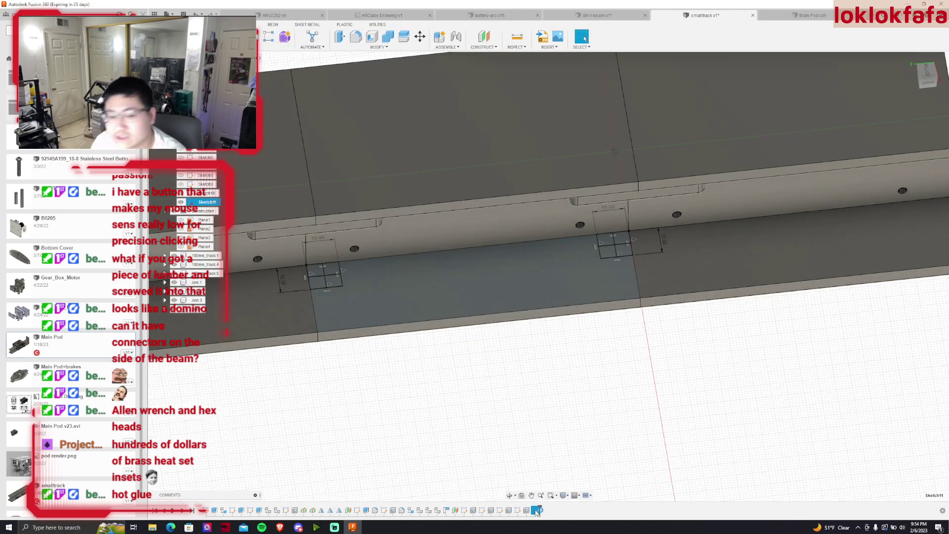
pyautogui.moveTo(926, 77)
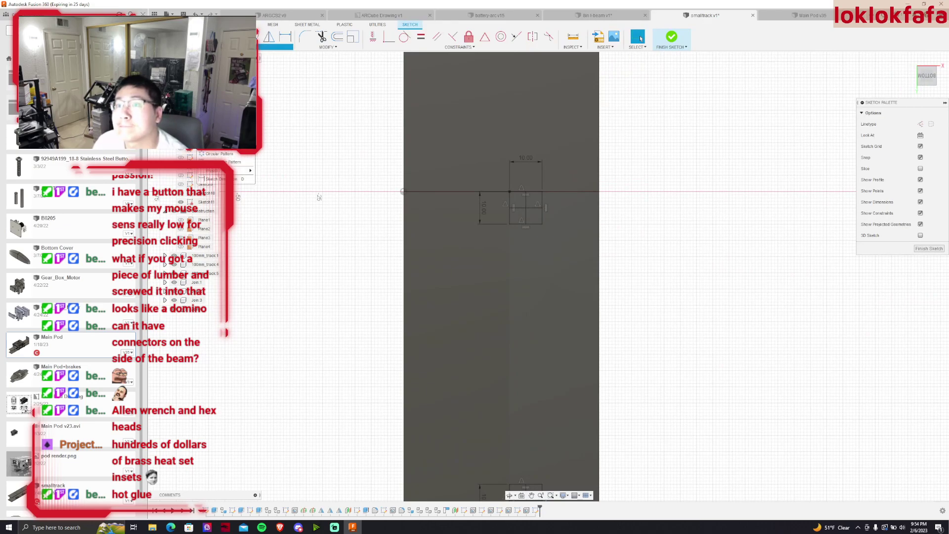
pyautogui.moveTo(918, 85); pyautogui.dragTo(635, 244)
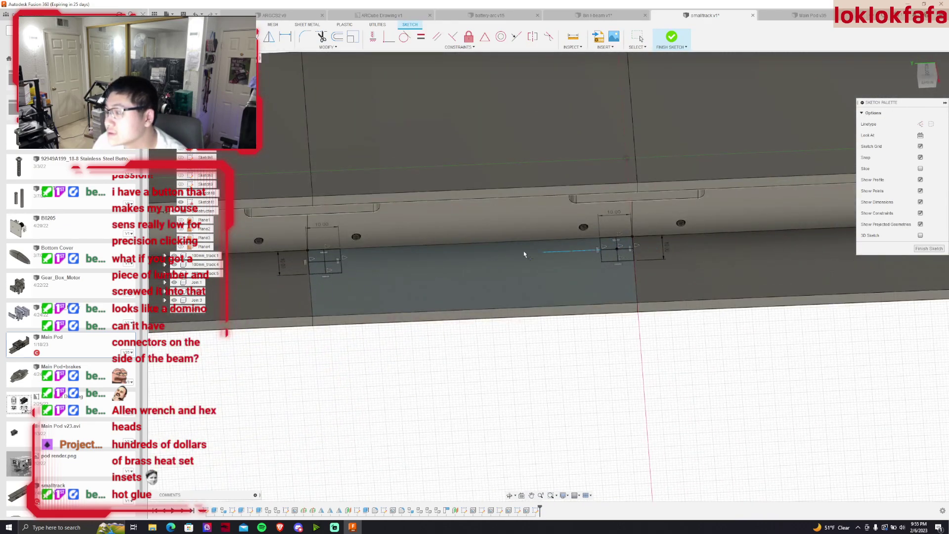
pyautogui.click(672, 38)
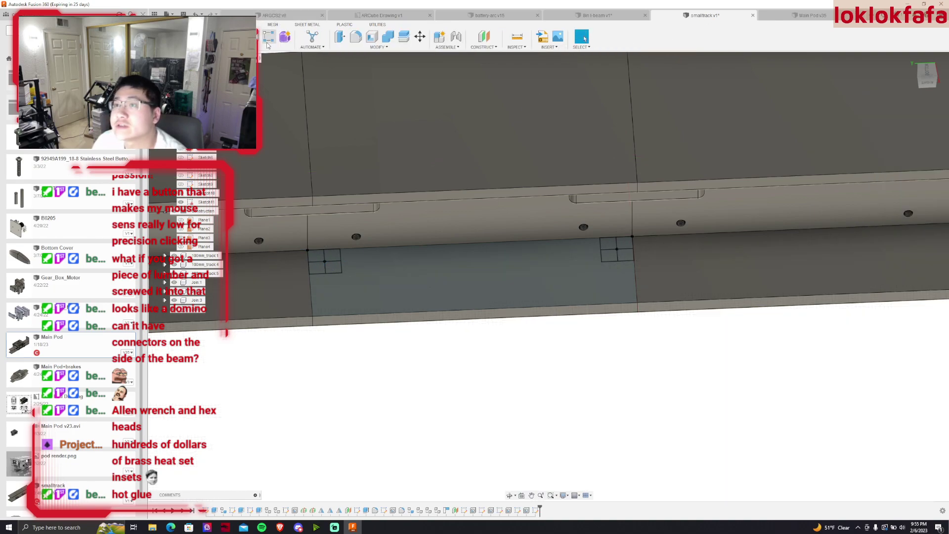
# Add M3x0.5 tapped holes at both crossed-square centres, then return to the Home view
pyautogui.press('h')
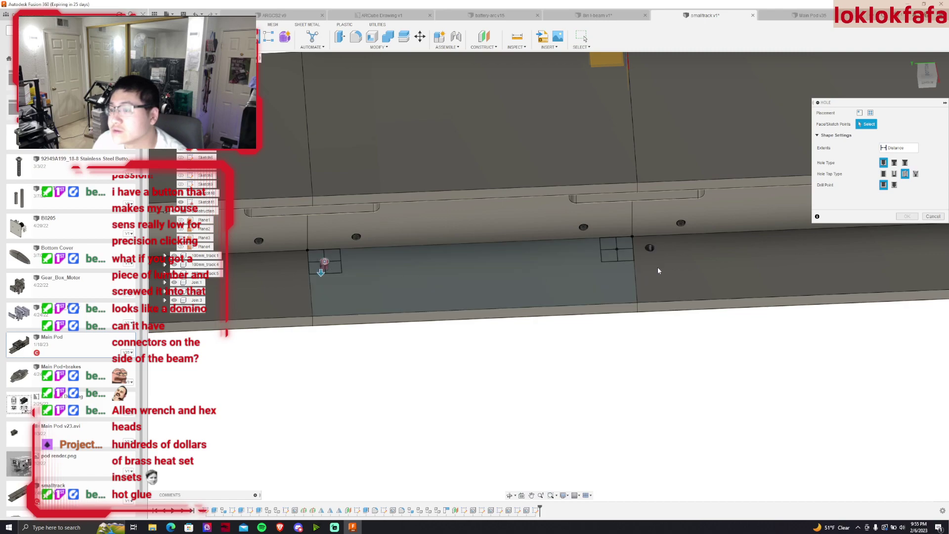
pyautogui.click(617, 250)
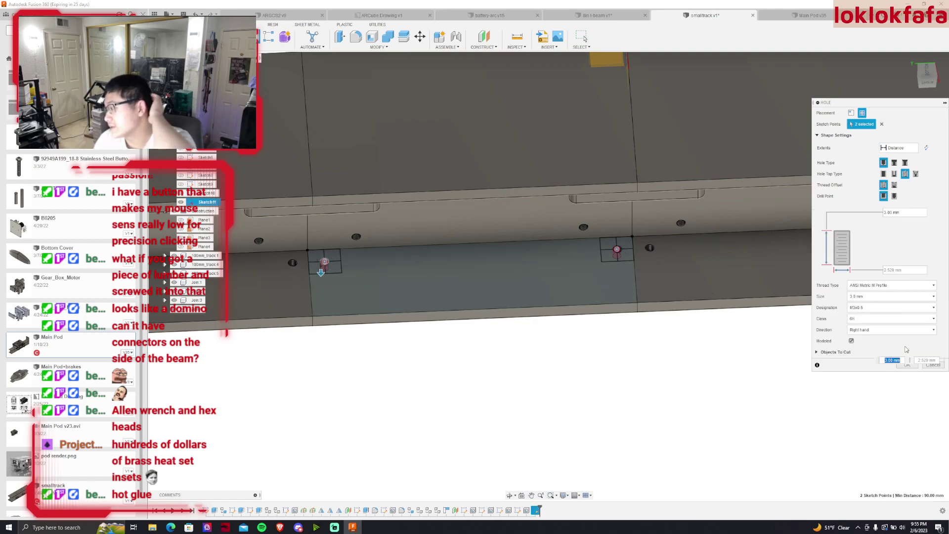
pyautogui.click(907, 365)
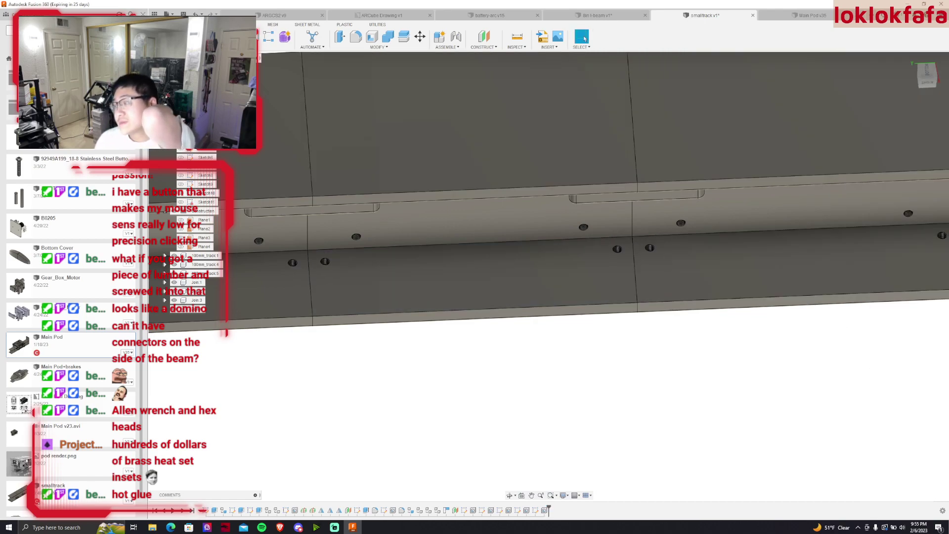
pyautogui.click(932, 82)
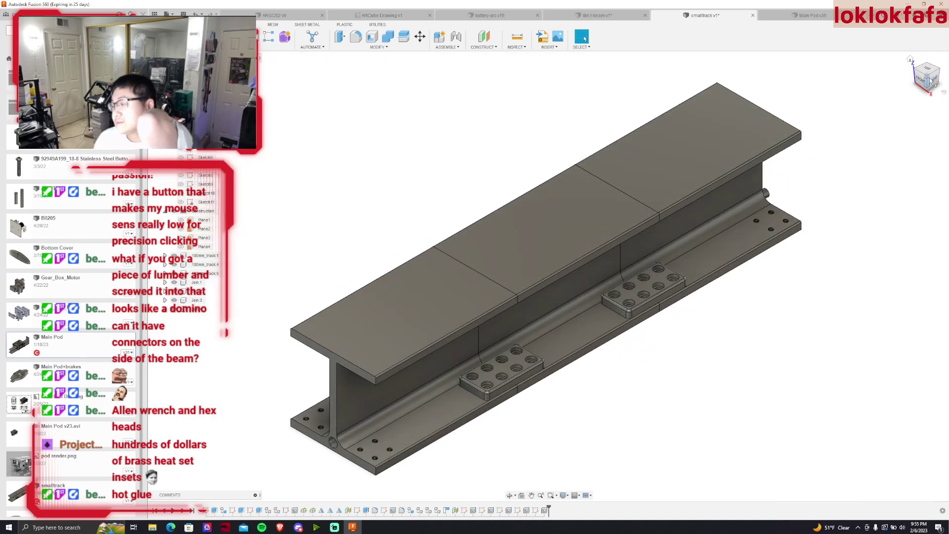
pyautogui.click(929, 81)
pyautogui.moveTo(927, 80); pyautogui.dragTo(925, 80)
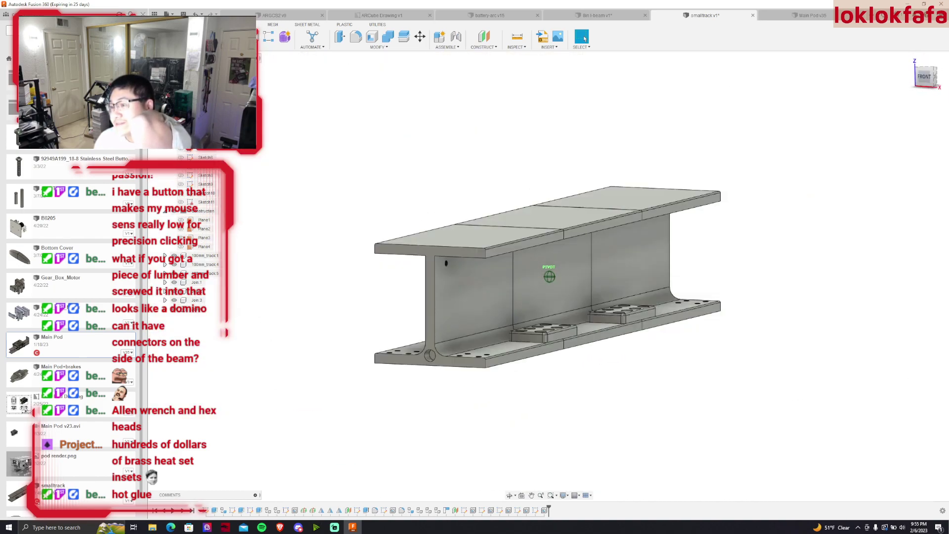
pyautogui.moveTo(549, 277)
pyautogui.keyDown('shift'); pyautogui.mouseDown(button='middle')
pyautogui.moveTo(569, 267)
pyautogui.moveTo(554, 297)
pyautogui.moveTo(573, 267)
pyautogui.moveTo(556, 279)
pyautogui.moveTo(569, 292)
pyautogui.moveTo(556, 278)
pyautogui.moveTo(569, 277)
pyautogui.moveTo(574, 292)
pyautogui.moveTo(564, 277)
pyautogui.mouseUp(button='middle'); pyautogui.keyUp('shift')
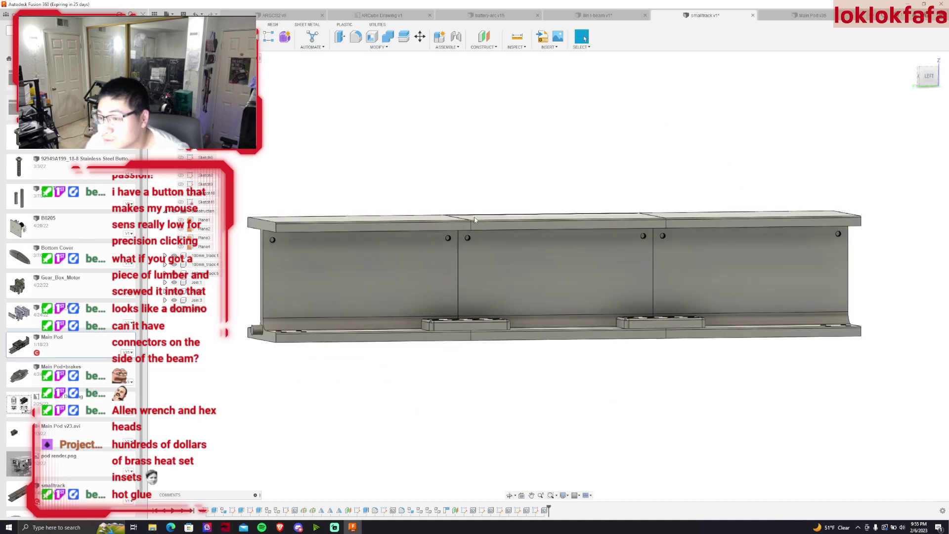
pyautogui.scroll(3, 450, 275)
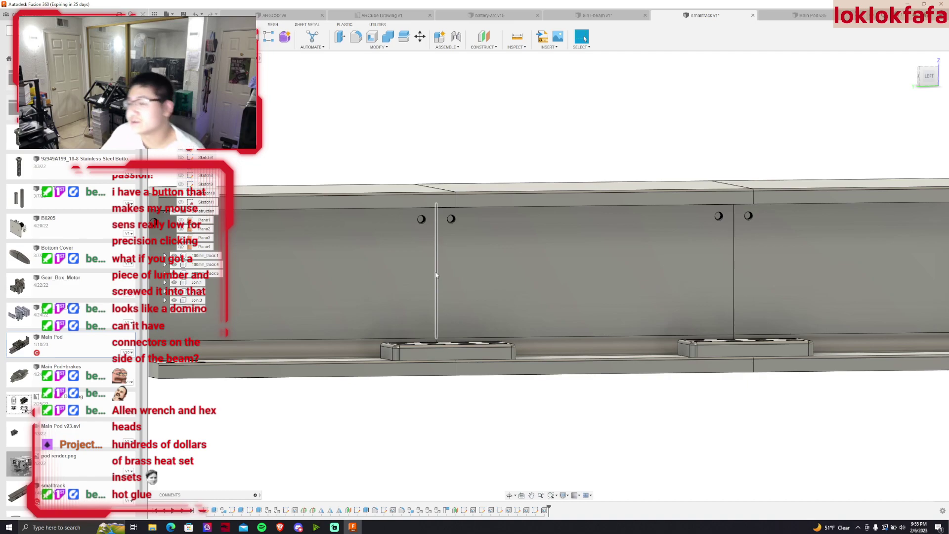
pyautogui.click(933, 86)
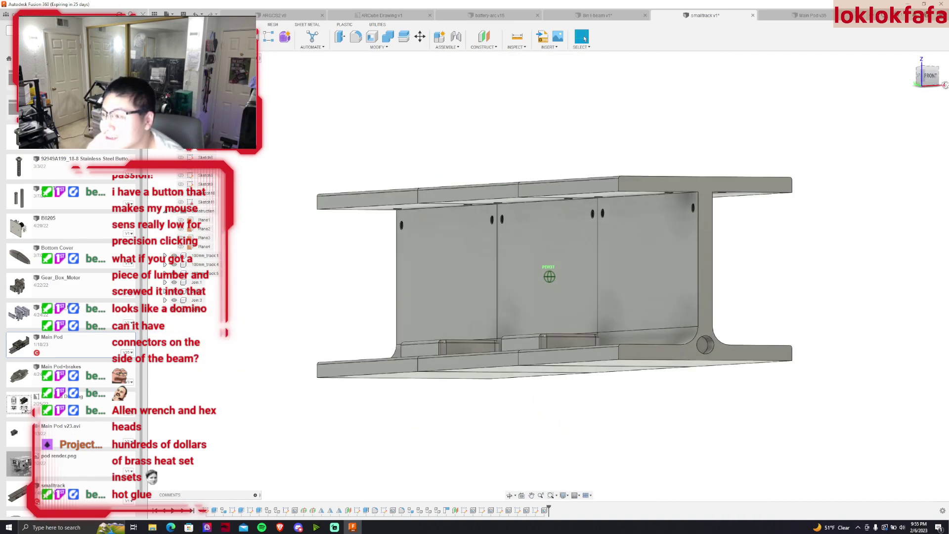
pyautogui.keyDown('shift'); pyautogui.moveTo(928, 86); pyautogui.dragTo(910, 91, button='middle'); pyautogui.keyUp('shift')
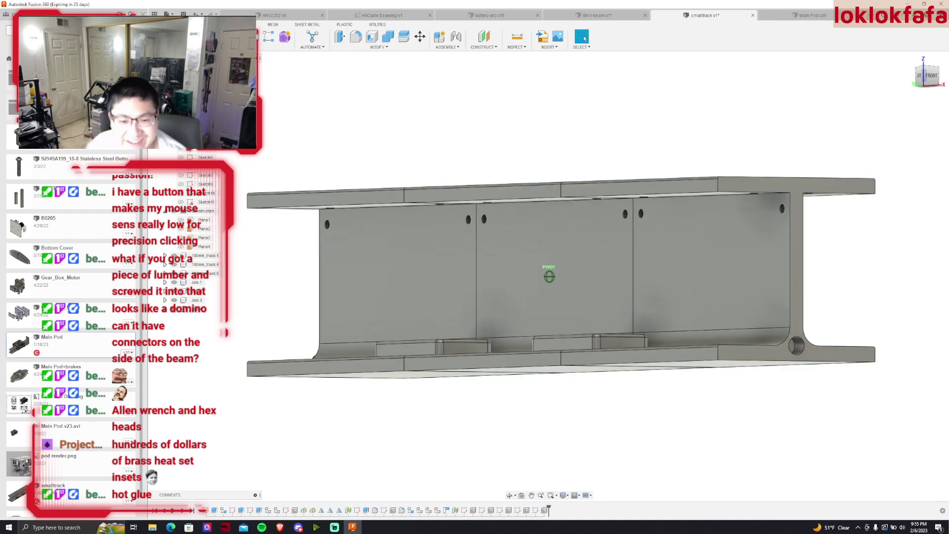
pyautogui.keyDown('shift'); pyautogui.moveTo(910, 91); pyautogui.dragTo(890, 97, button='middle'); pyautogui.keyUp('shift')
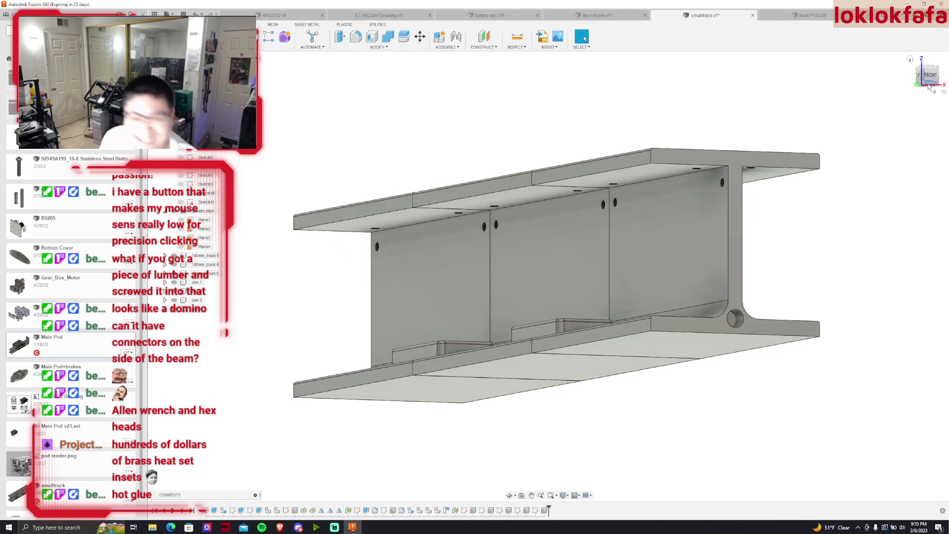
pyautogui.moveTo(930, 75)
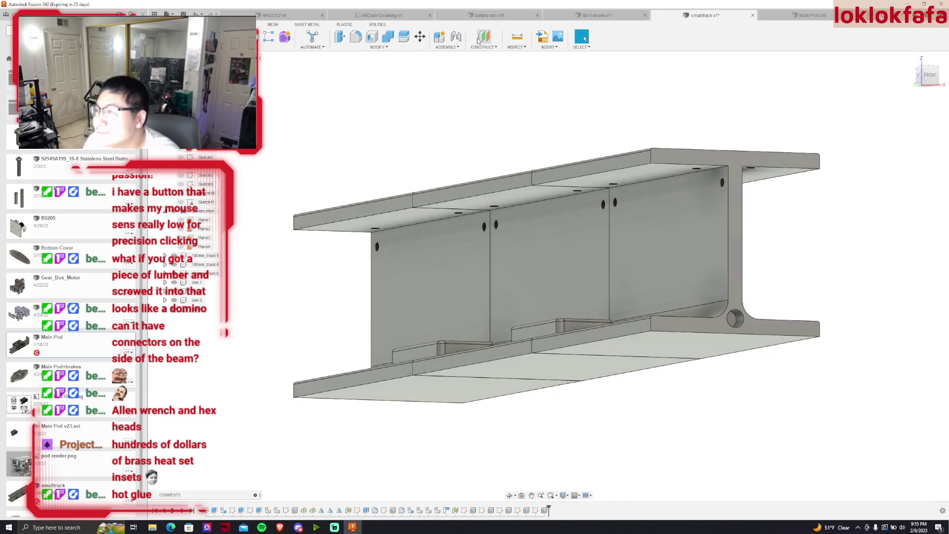
# Create Plane5, offset from the beam end face partway along the beam, and sketch on it
pyautogui.click(479, 41)
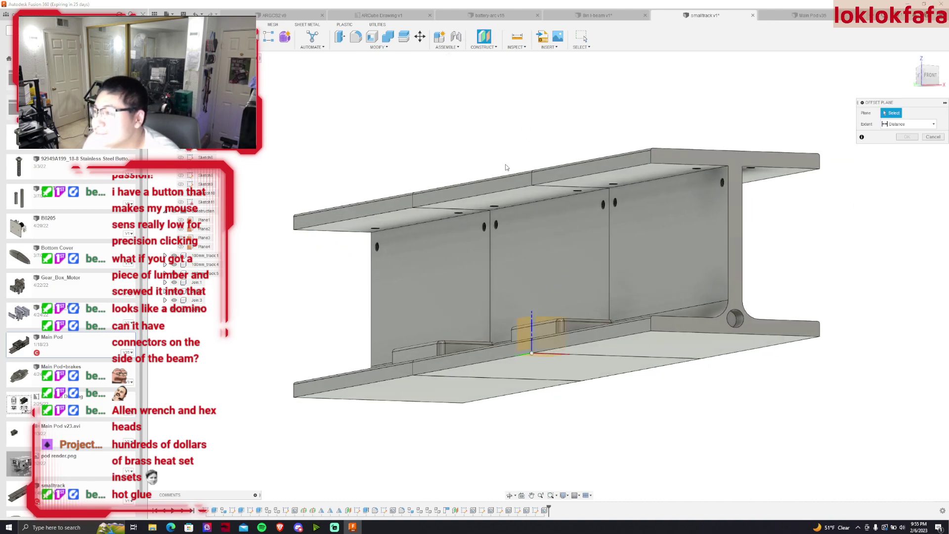
pyautogui.click(745, 234)
pyautogui.moveTo(744, 242)
pyautogui.mouseDown()
pyautogui.moveTo(580, 240)
pyautogui.moveTo(591, 239)
pyautogui.mouseUp()
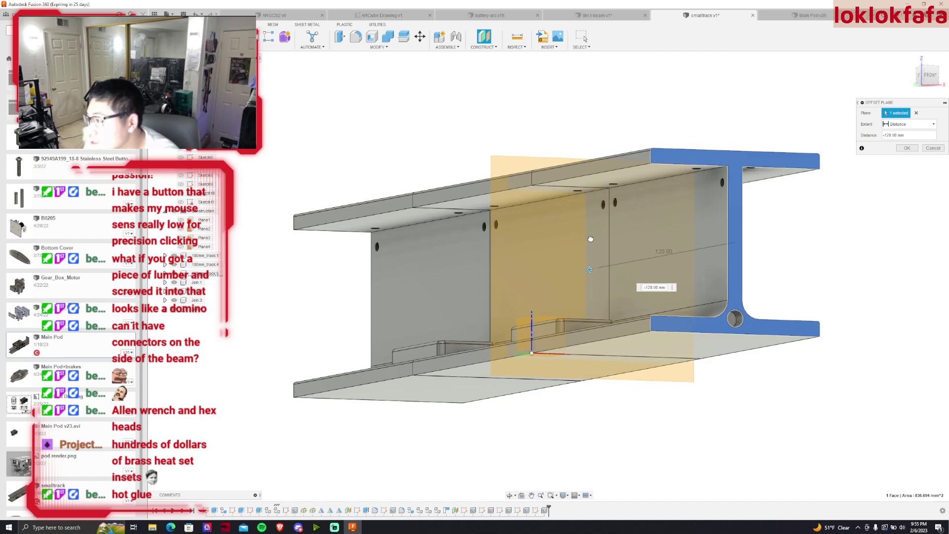
pyautogui.press('Return')
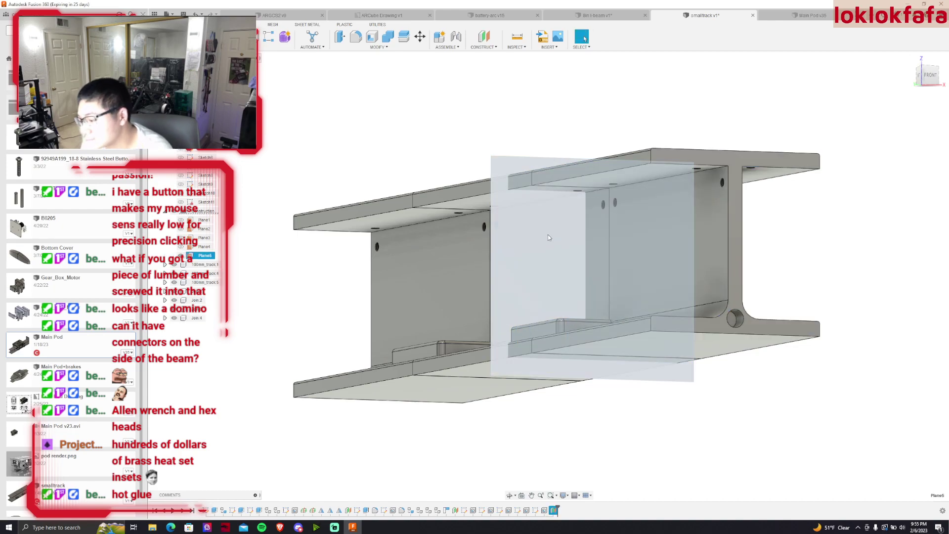
pyautogui.press('p')
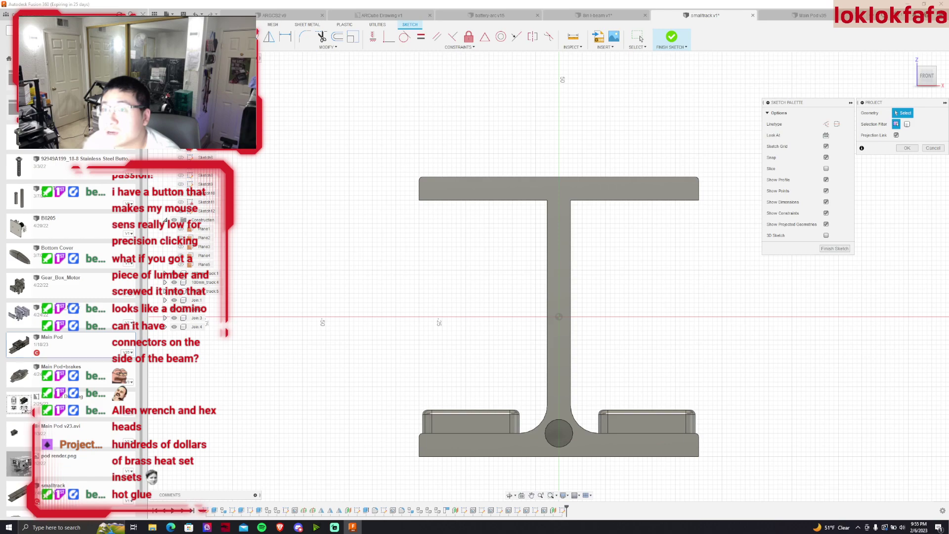
# Draw a 10 × 10 mm square anchored at the flange–web corner
pyautogui.press('r')
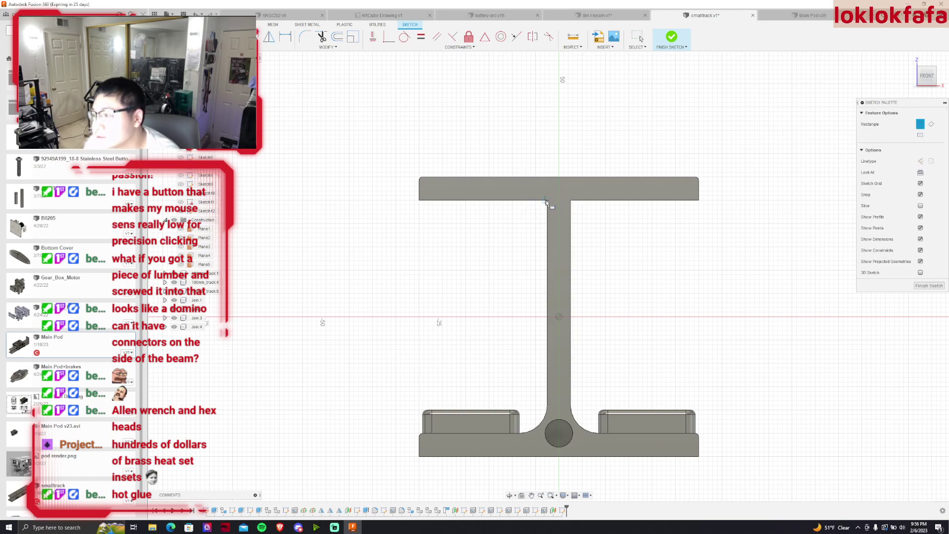
pyautogui.press('Escape')
pyautogui.scroll(4, 547, 202)
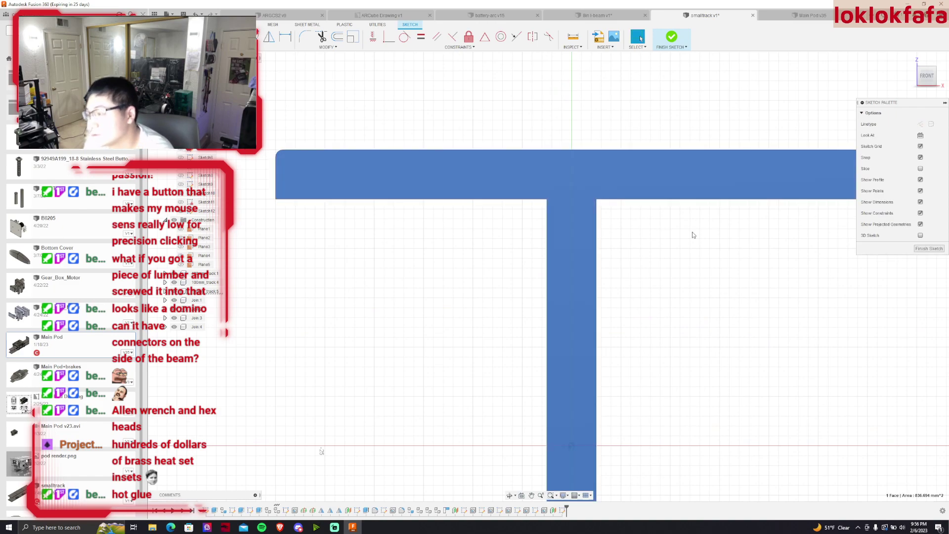
pyautogui.press('r')
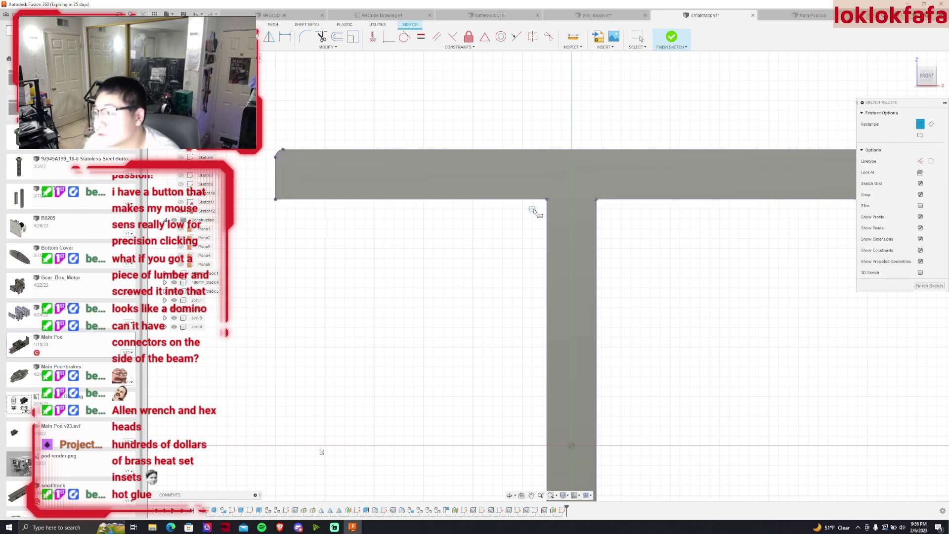
pyautogui.click(546, 200)
pyautogui.write('10')
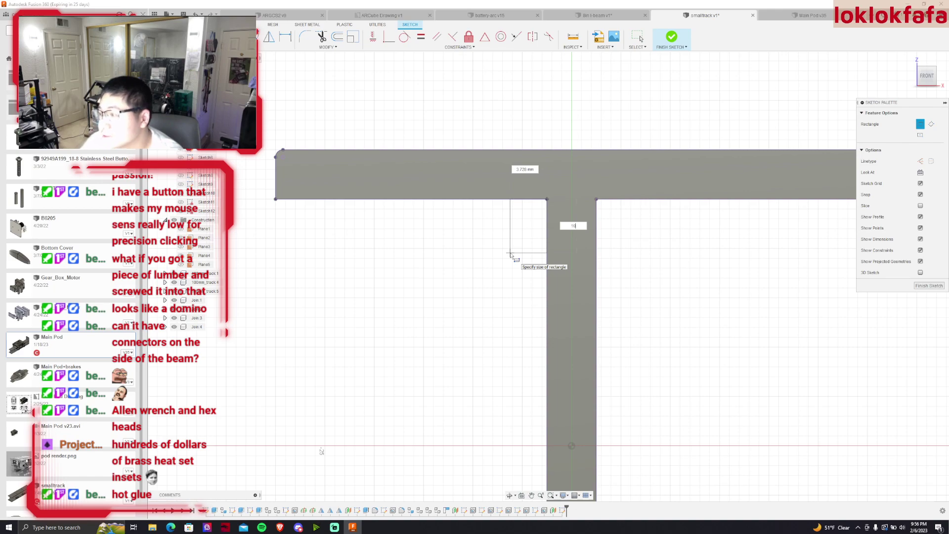
pyautogui.press('Tab')
pyautogui.write('10')
pyautogui.press('Return')
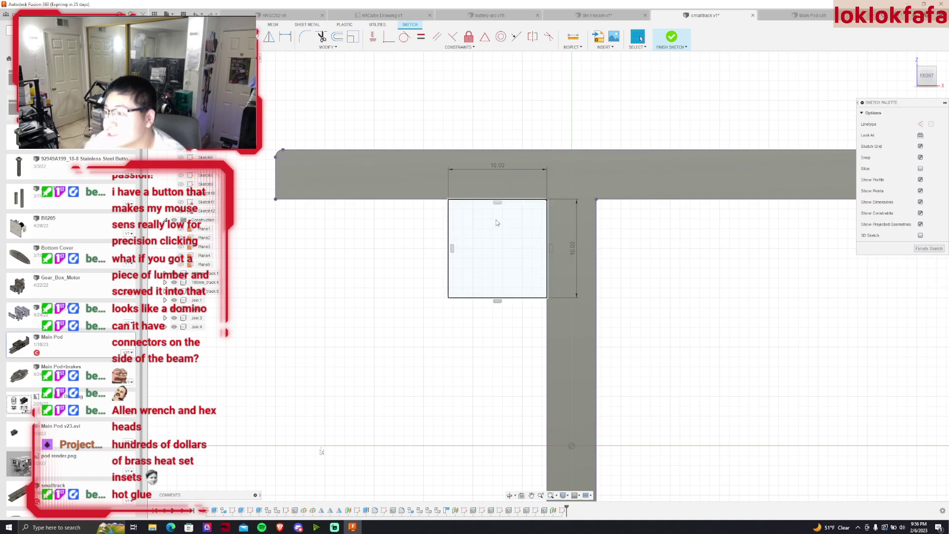
# Split the square with a diagonal from top-left to bottom-right, then finish the sketch
pyautogui.click(450, 201)
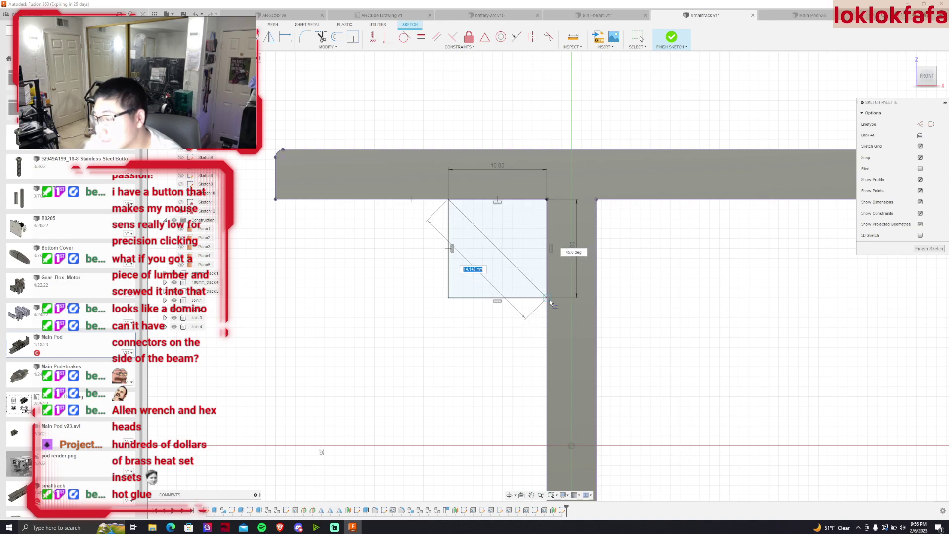
pyautogui.click(547, 298)
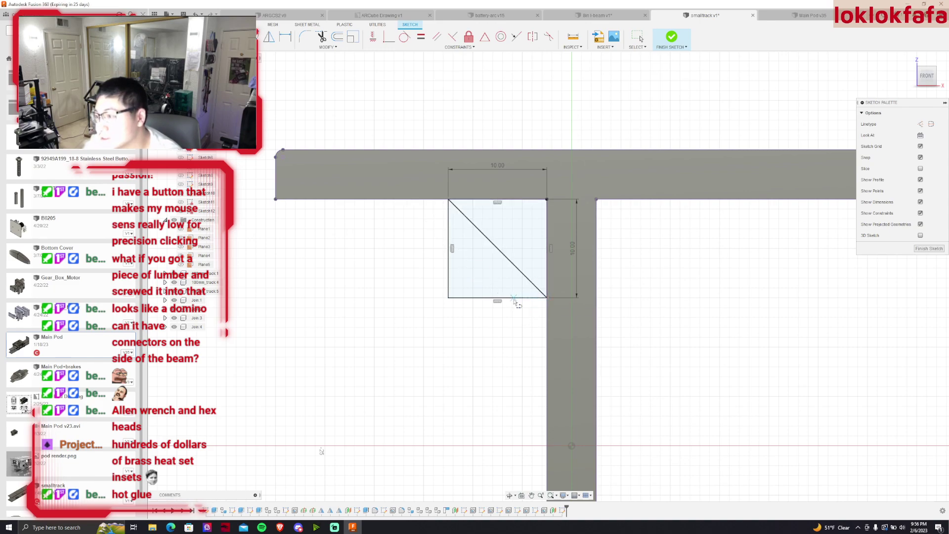
pyautogui.press('Escape')
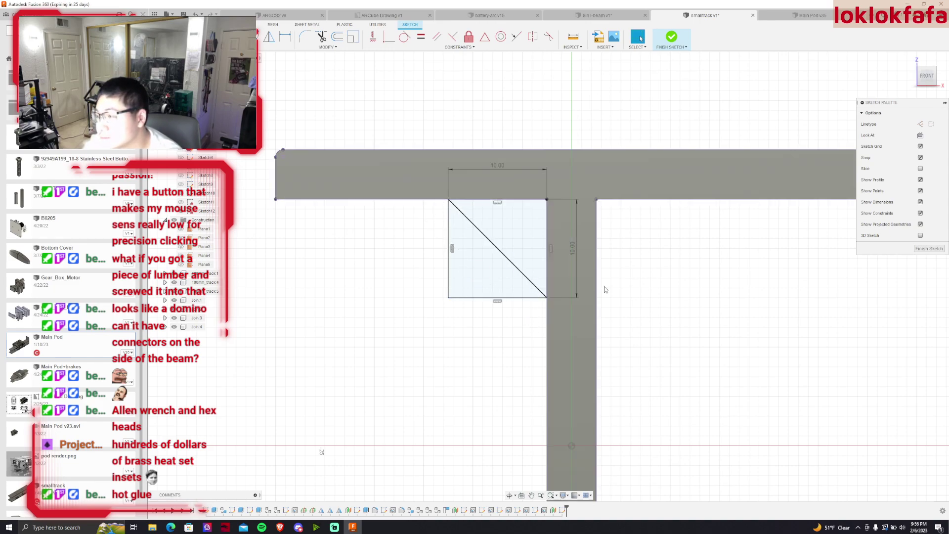
pyautogui.click(672, 39)
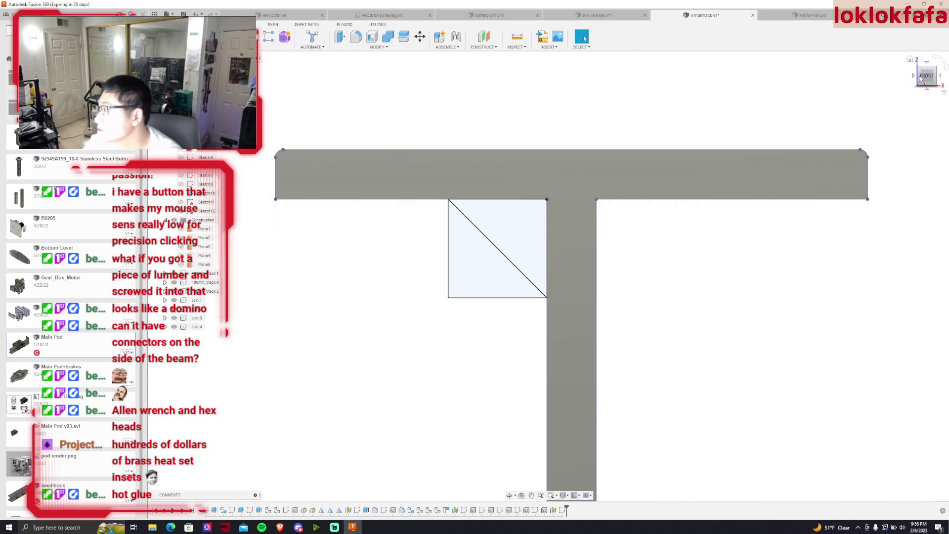
# Extrude the triangle profile 40 mm along the beam as a New Body gusset
pyautogui.scroll(-2, 599, 141)
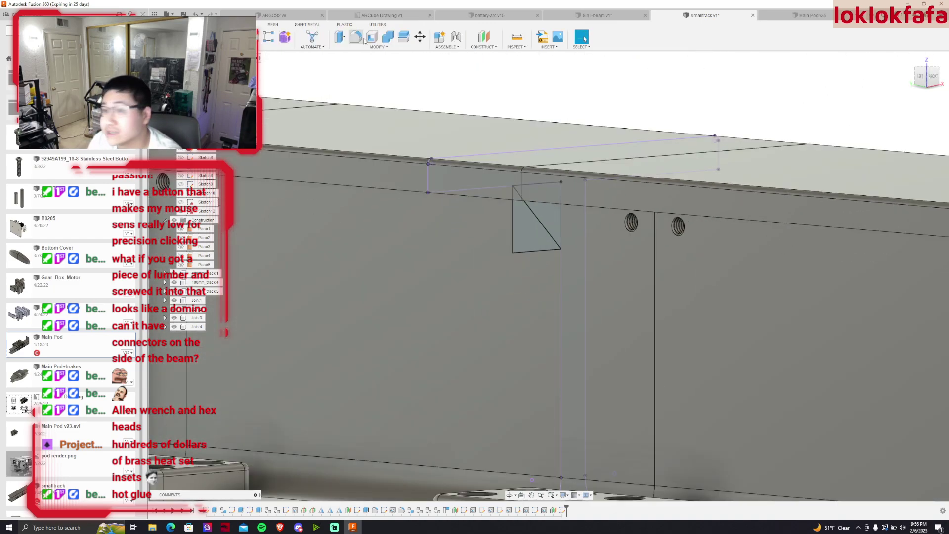
pyautogui.press('e')
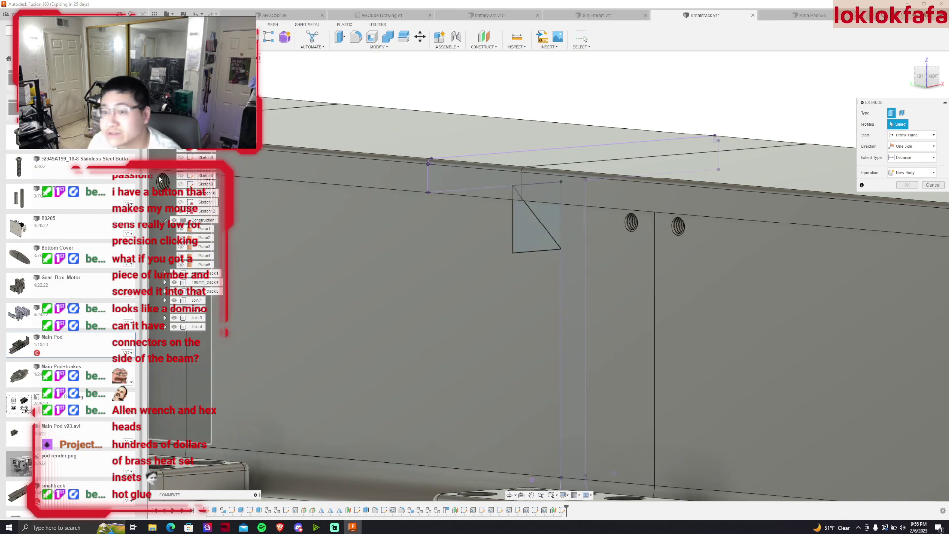
pyautogui.click(539, 223)
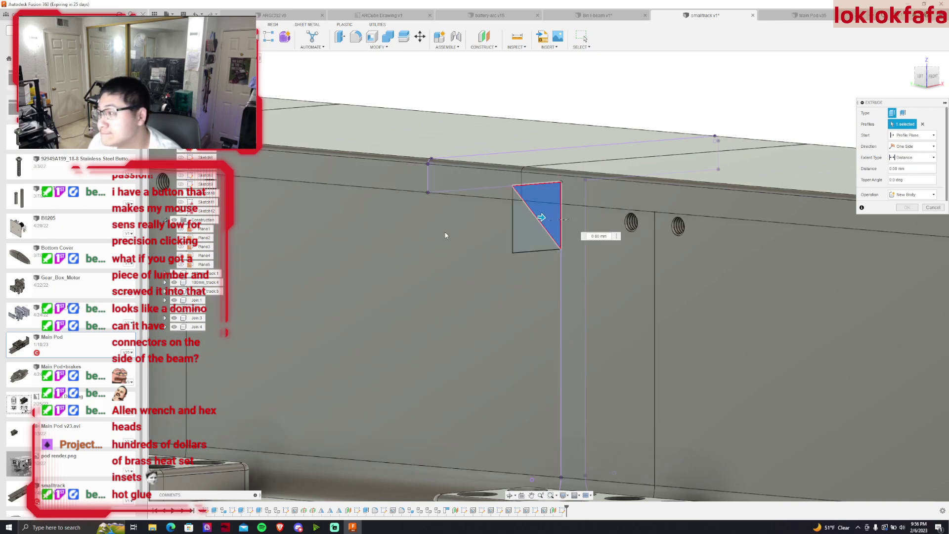
pyautogui.scroll(-3, 425, 235)
pyautogui.moveTo(491, 226); pyautogui.dragTo(603, 228)
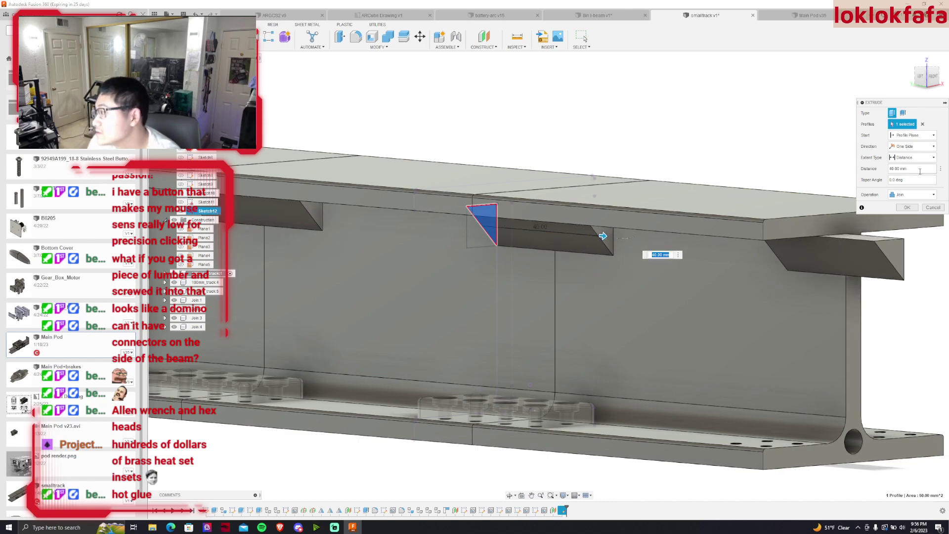
pyautogui.click(912, 194)
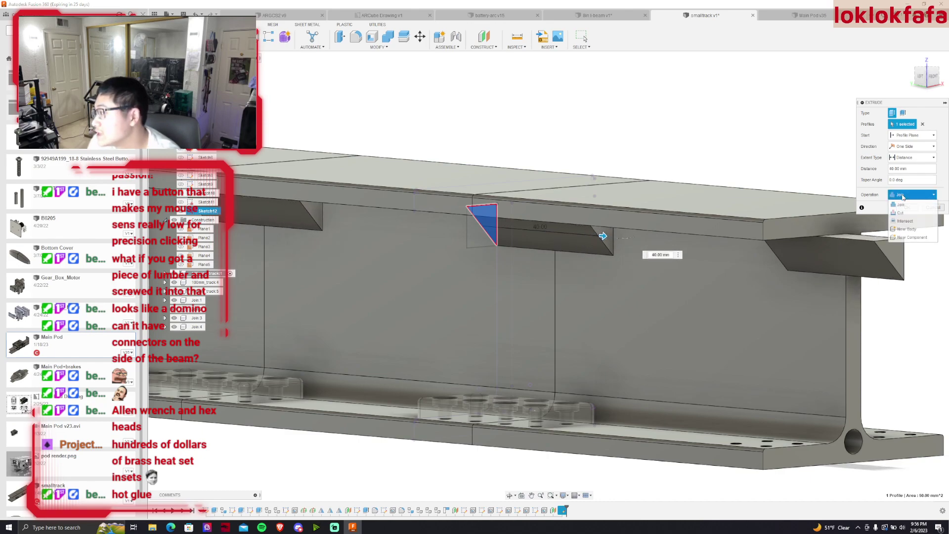
pyautogui.click(905, 230)
pyautogui.press('Return')
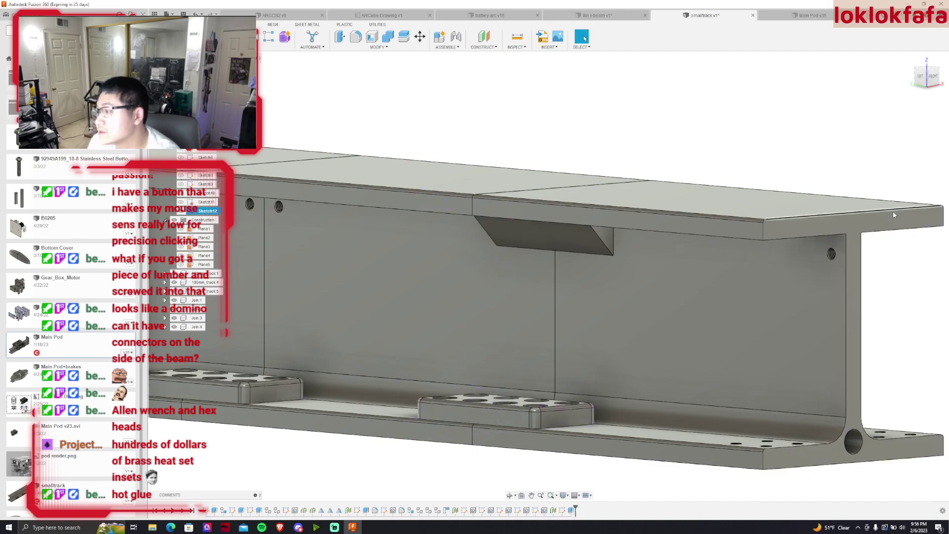
pyautogui.moveTo(549, 276)
pyautogui.keyDown('shift'); pyautogui.mouseDown(button='middle')
pyautogui.moveTo(593, 346)
pyautogui.moveTo(642, 230)
pyautogui.mouseUp(button='middle'); pyautogui.keyUp('shift')
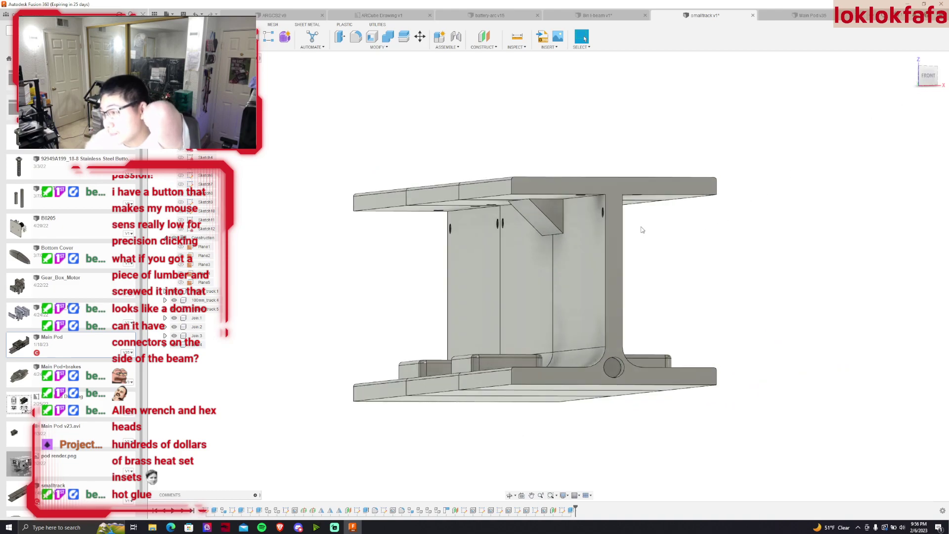
pyautogui.click(552, 215)
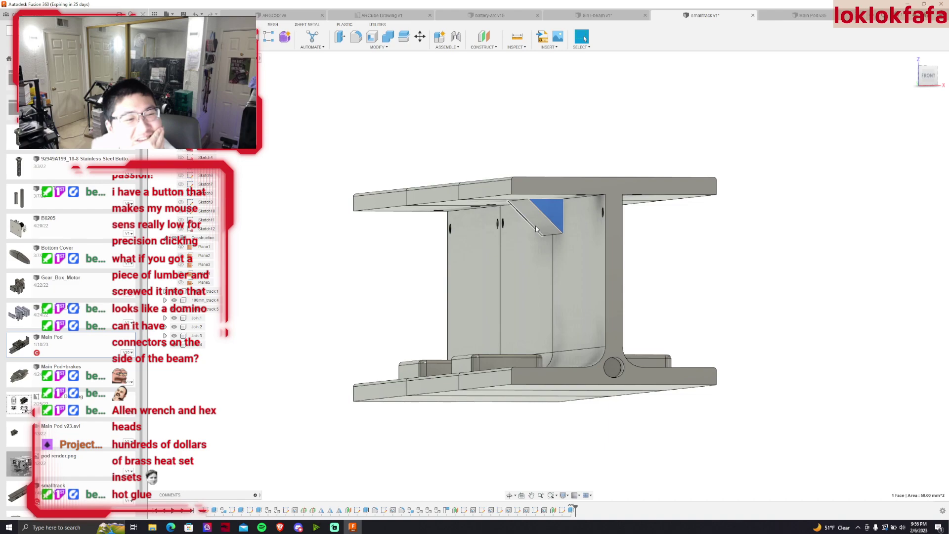
pyautogui.moveTo(927, 76)
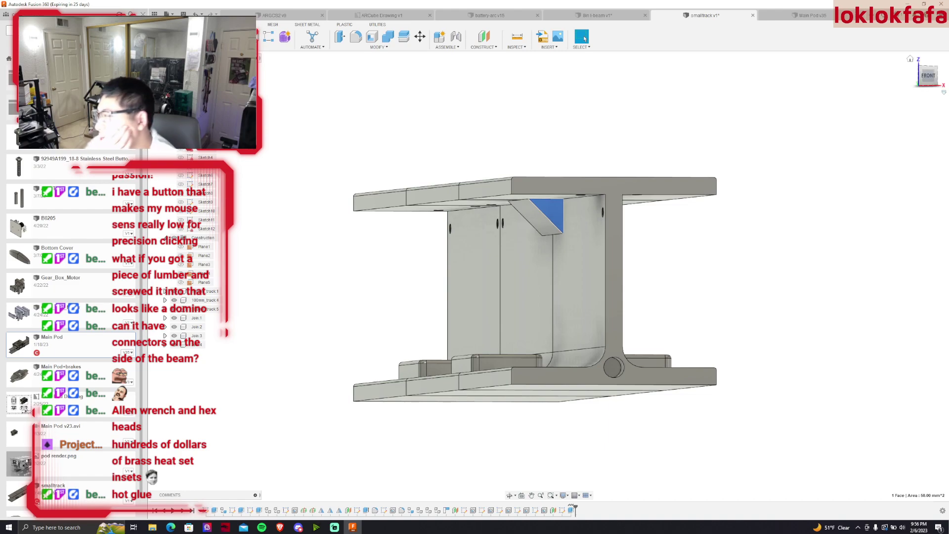
pyautogui.keyDown('shift'); pyautogui.moveTo(550, 276); pyautogui.dragTo(694, 108, button='middle'); pyautogui.keyUp('shift')
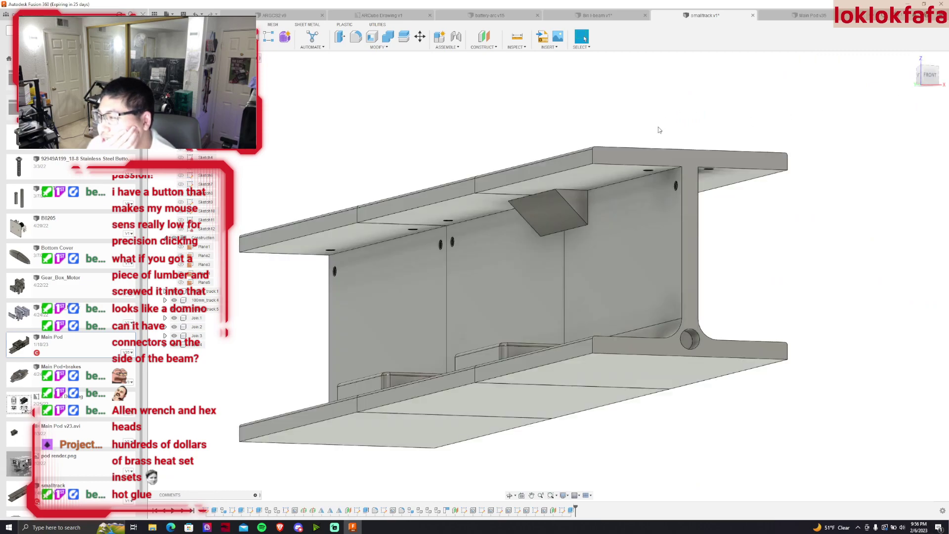
pyautogui.scroll(2, 604, 168)
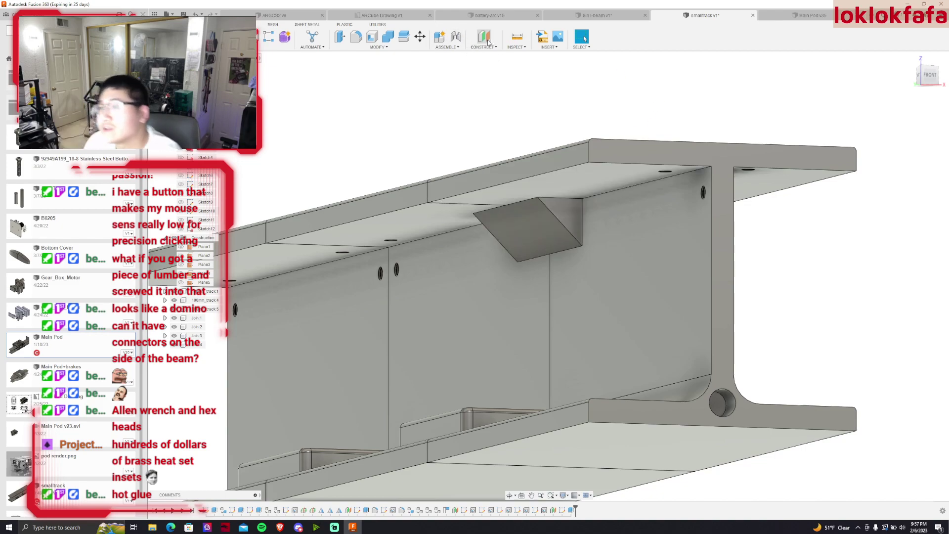
# Abandon an offset plane on the gusset end face and select that face instead
pyautogui.press('o')
pyautogui.click(569, 219)
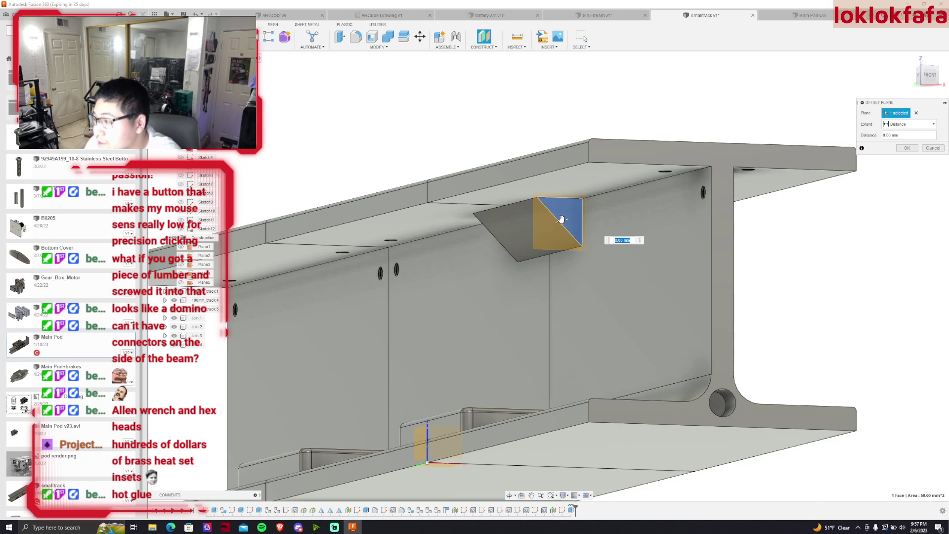
pyautogui.moveTo(557, 221); pyautogui.dragTo(553, 225)
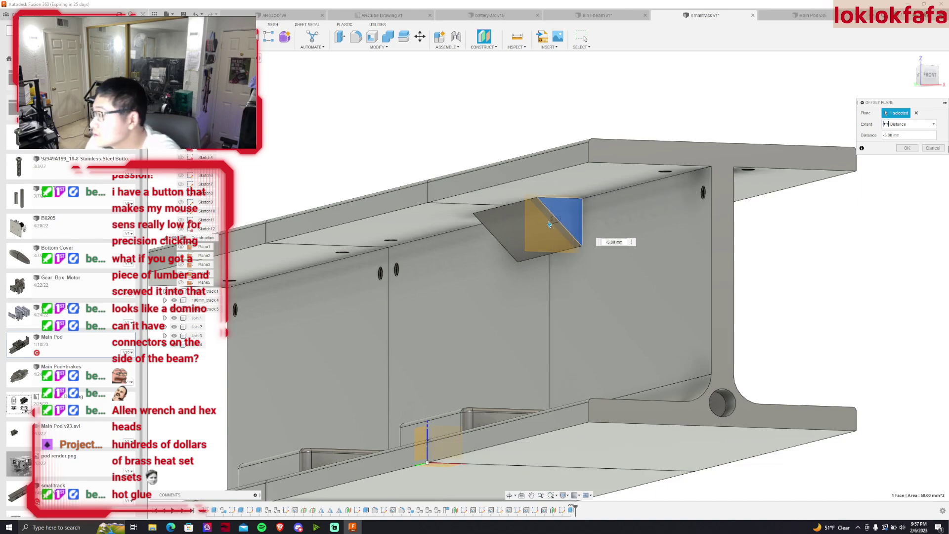
pyautogui.press('Escape')
pyautogui.click(566, 212)
# Project the gusset triangle into a new sketch and draw a small square inside it
pyautogui.press('p')
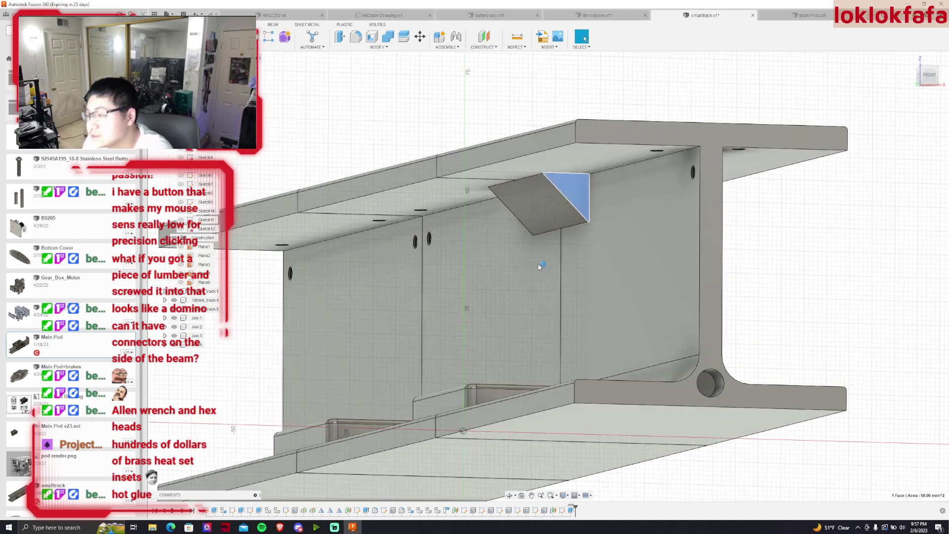
pyautogui.click(579, 106)
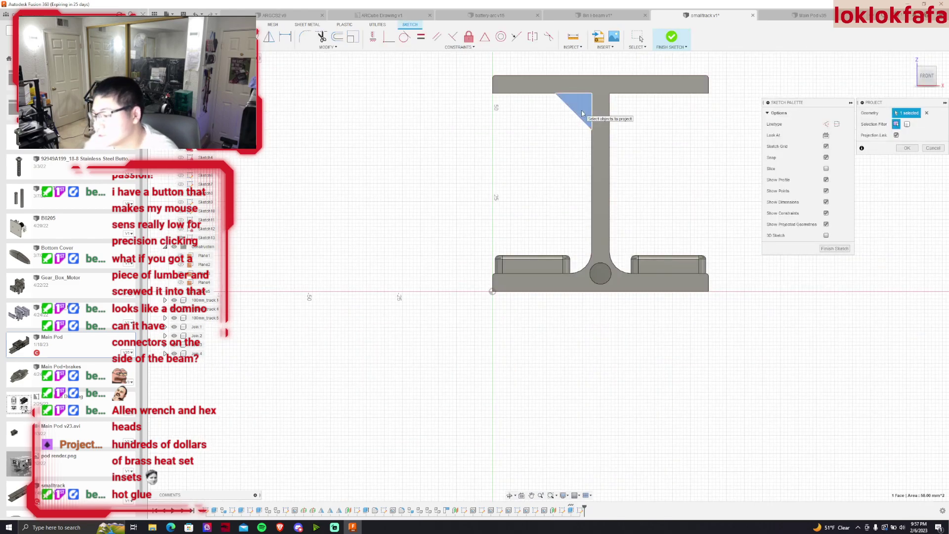
pyautogui.press('Return')
pyautogui.scroll(3, 618, 89)
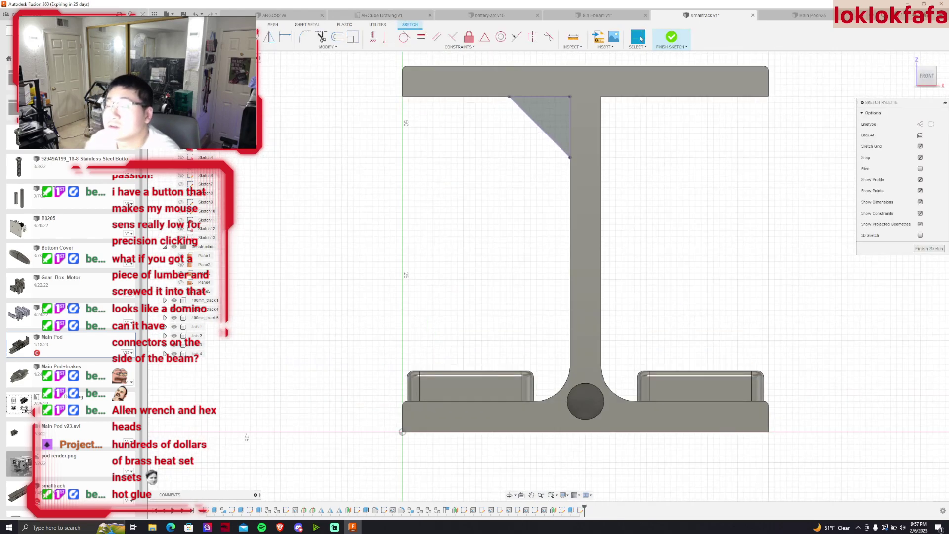
pyautogui.press('r')
pyautogui.click(570, 97)
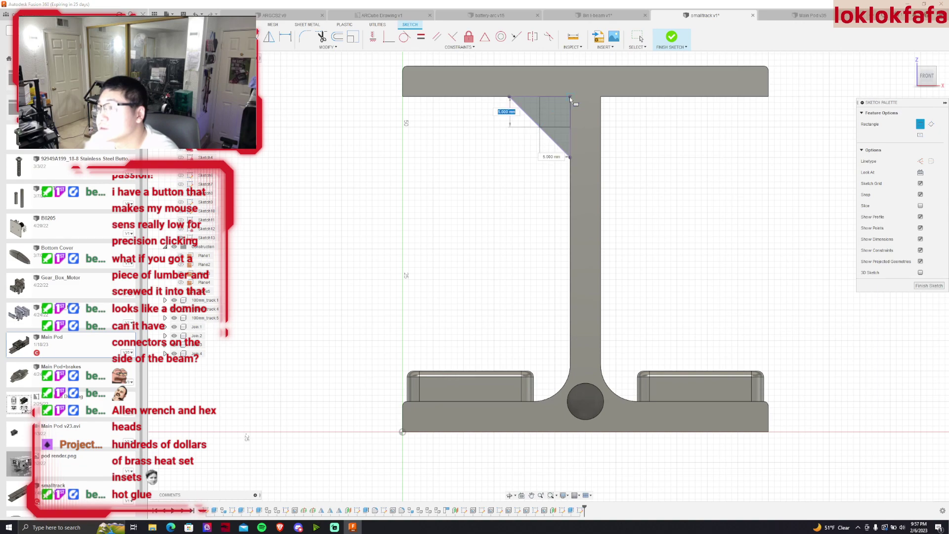
pyautogui.click(540, 127)
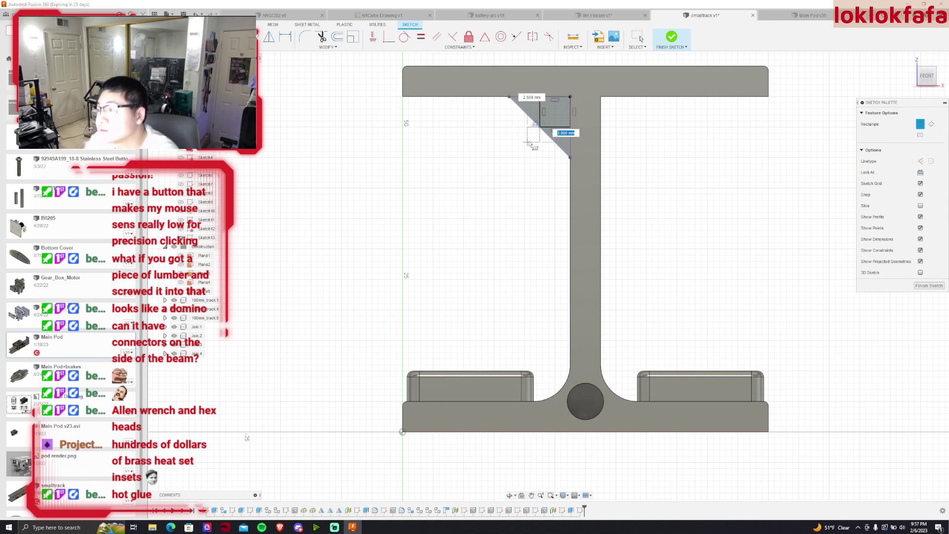
pyautogui.press('Escape')
pyautogui.scroll(2, 558, 84)
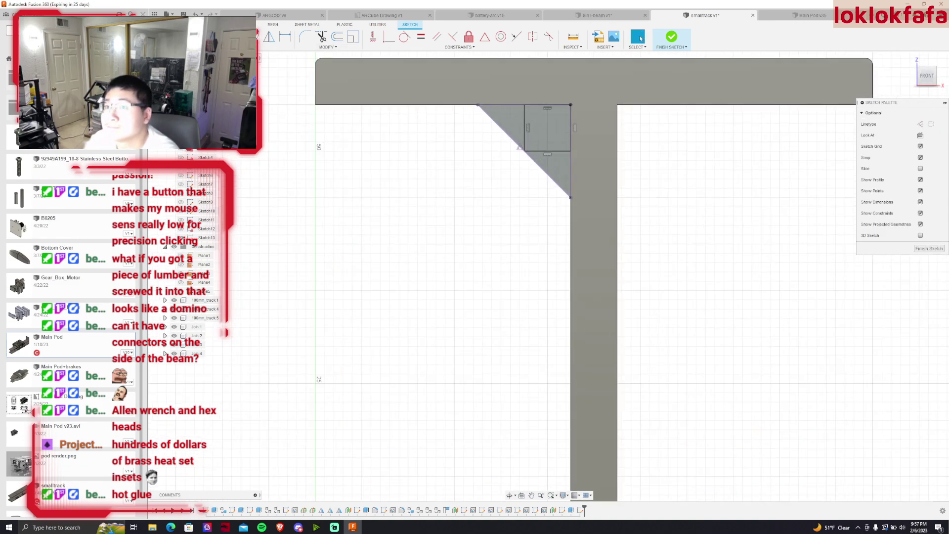
# Run lines from the square's left and bottom edges to the slanted edge and across the square, then finish
pyautogui.press('l')
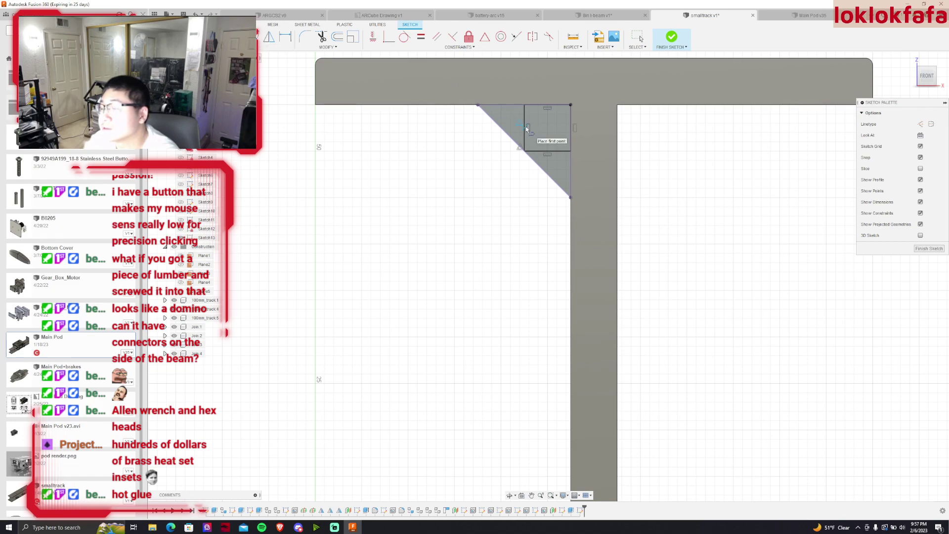
pyautogui.click(525, 128)
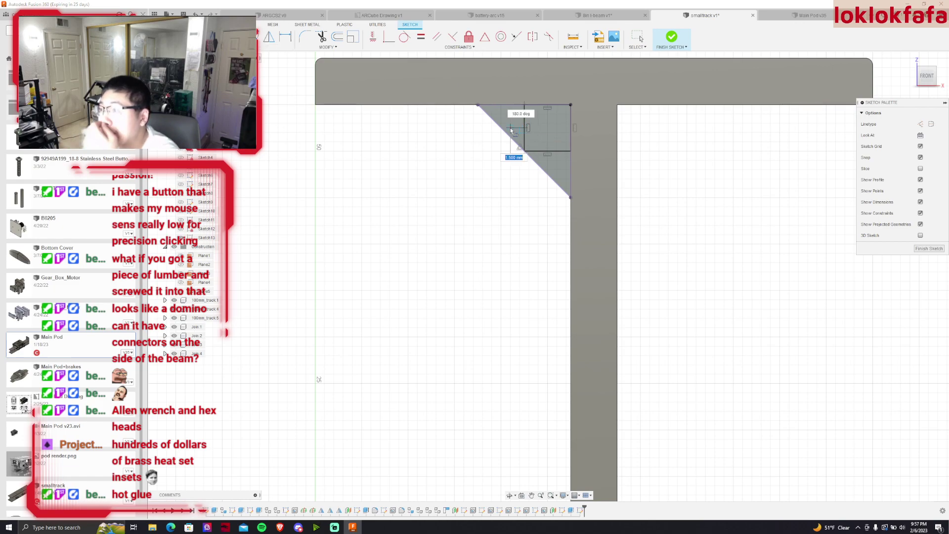
pyautogui.doubleClick(501, 127)
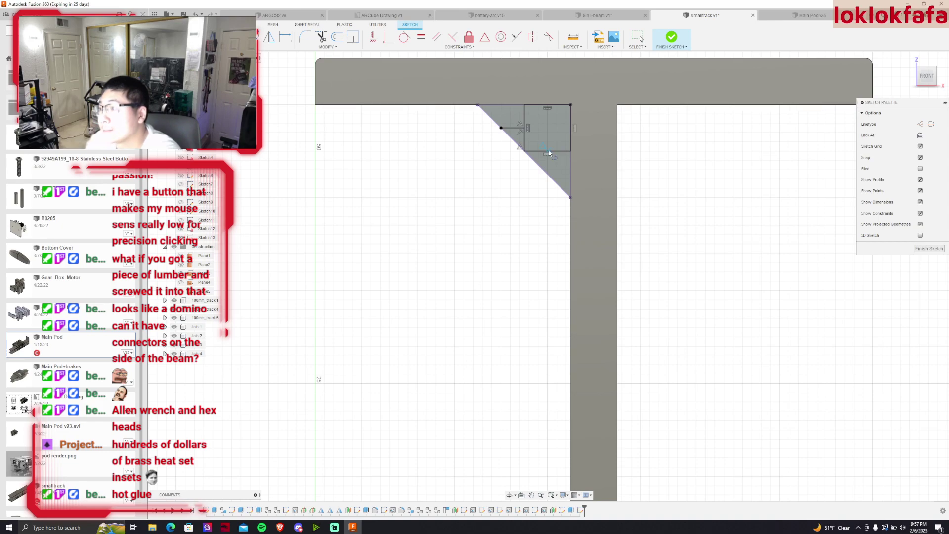
pyautogui.click(547, 151)
pyautogui.doubleClick(547, 174)
pyautogui.click(524, 127)
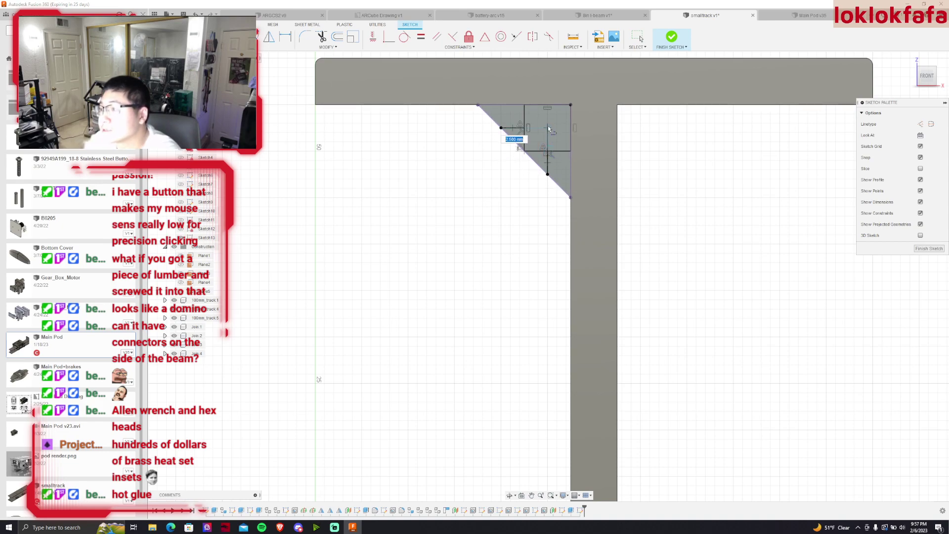
pyautogui.doubleClick(547, 151)
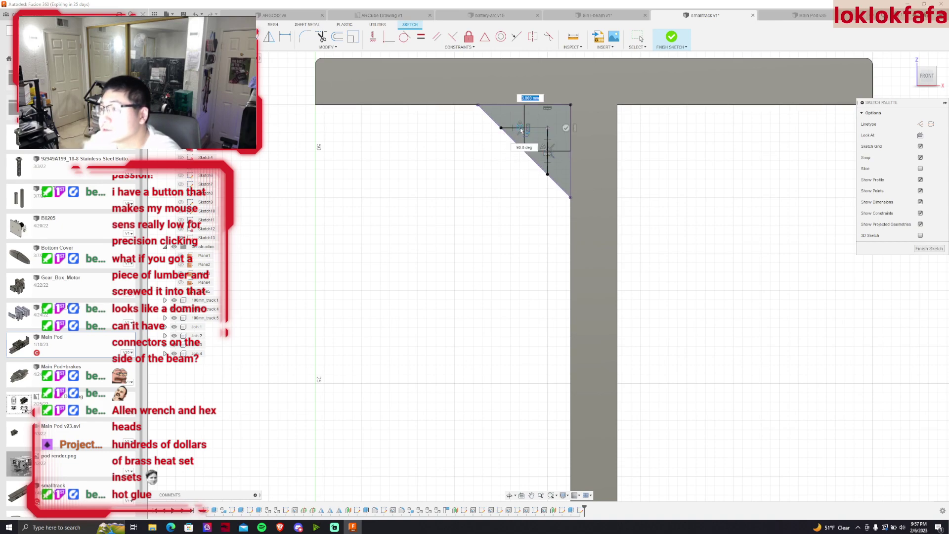
pyautogui.click(671, 39)
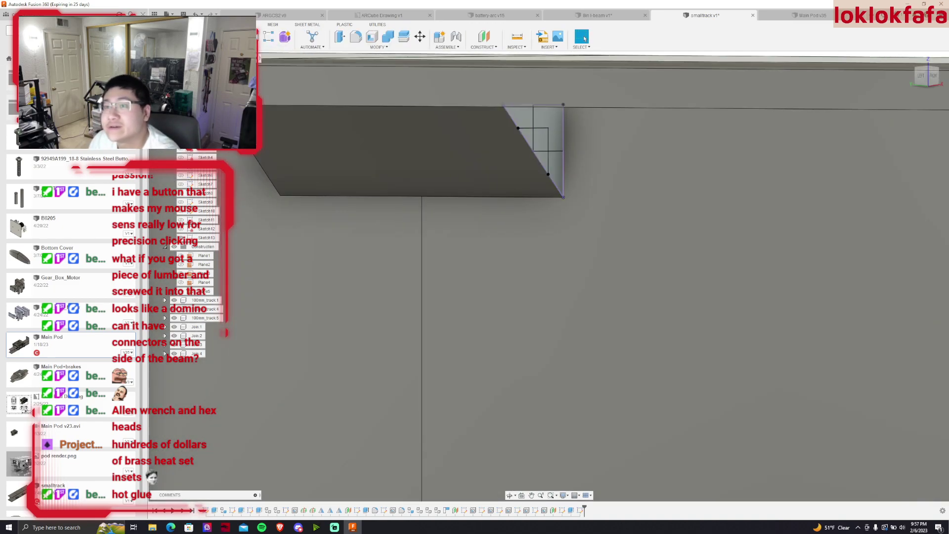
# Cut the three bracket profiles about 41 mm back along the beam
pyautogui.press('e')
pyautogui.click(525, 136)
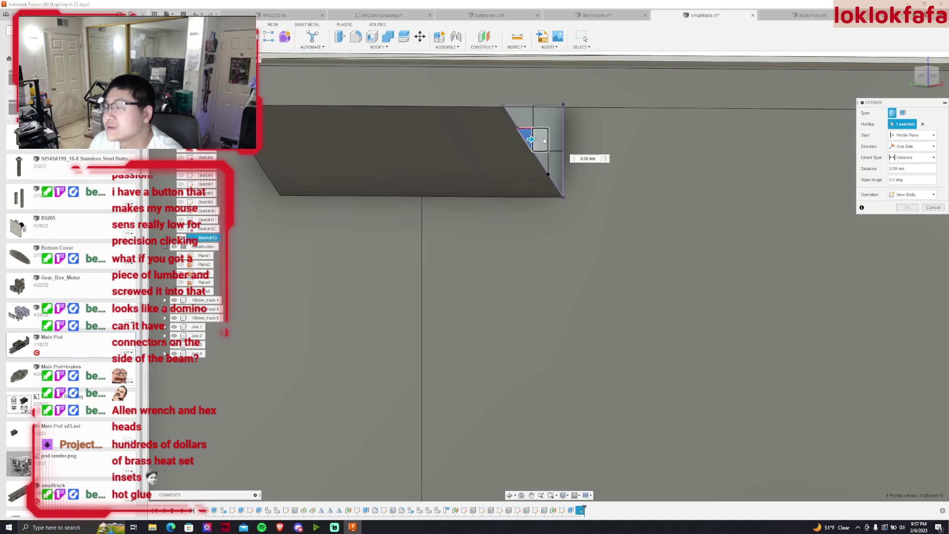
pyautogui.click(540, 140)
pyautogui.click(494, 153)
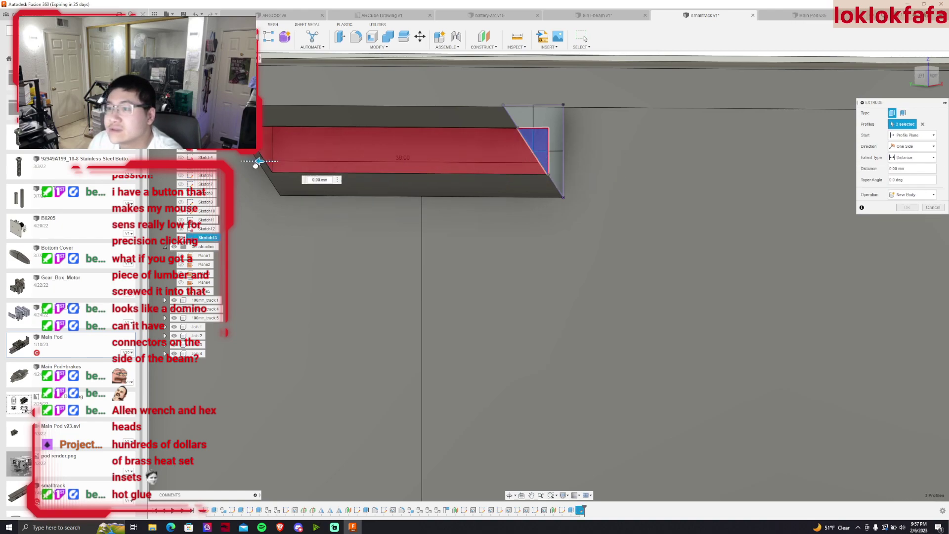
pyautogui.moveTo(255, 164); pyautogui.dragTo(265, 166)
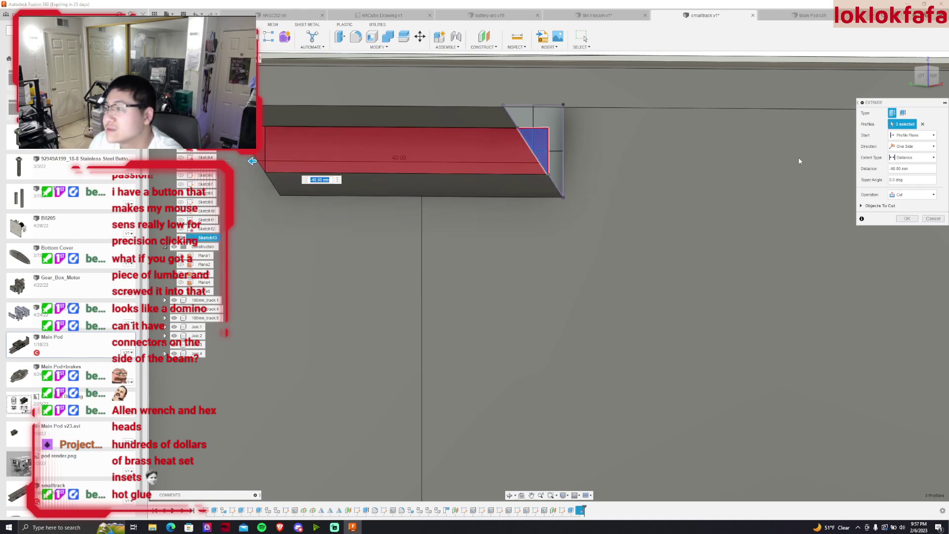
pyautogui.click(919, 218)
pyautogui.scroll(-2, 509, 177)
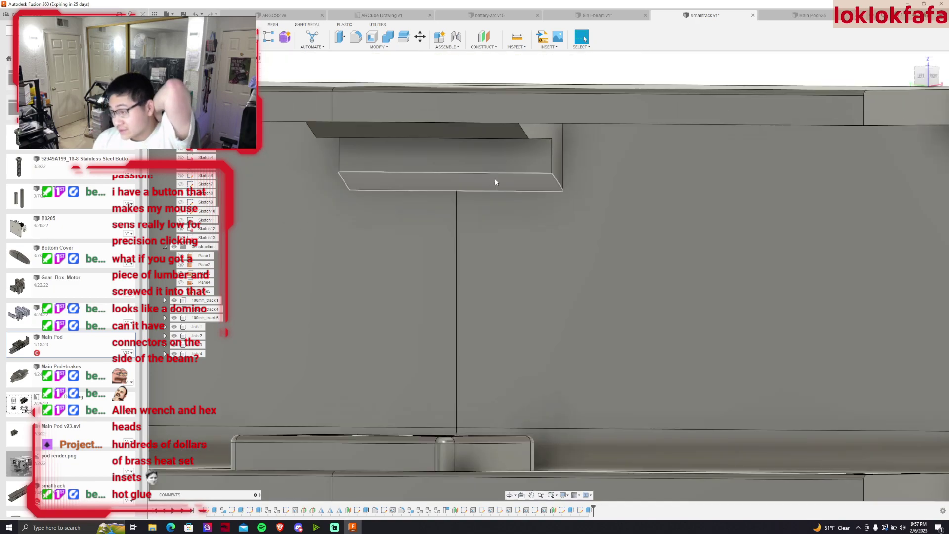
pyautogui.keyDown('shift'); pyautogui.moveTo(496, 182); pyautogui.dragTo(549, 277, button='middle'); pyautogui.keyUp('shift')
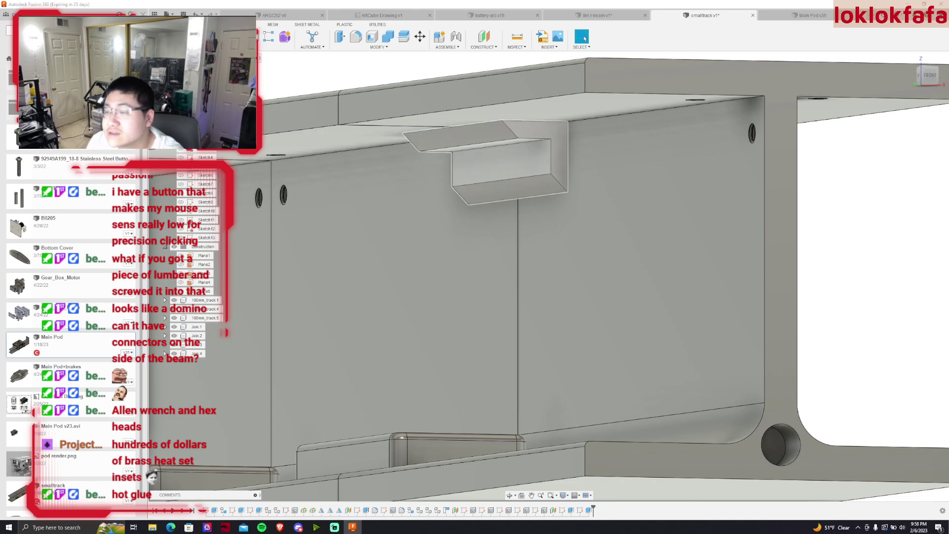
# Undo the accidental bracket deletion and start a sketch on the bracket's front face
pyautogui.press('Delete')
pyautogui.hotkey('ctrl', 'z')
pyautogui.click(543, 164)
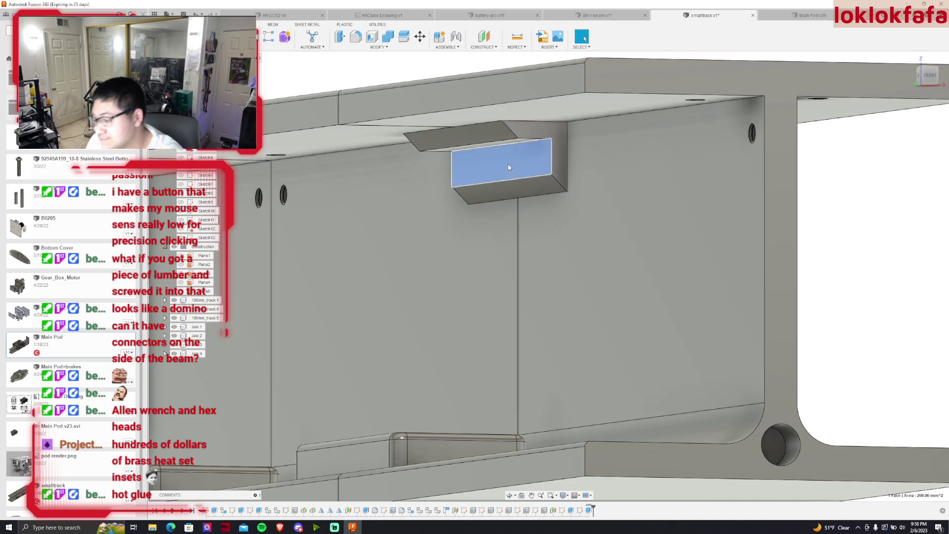
pyautogui.scroll(3, 511, 184)
pyautogui.press('p')
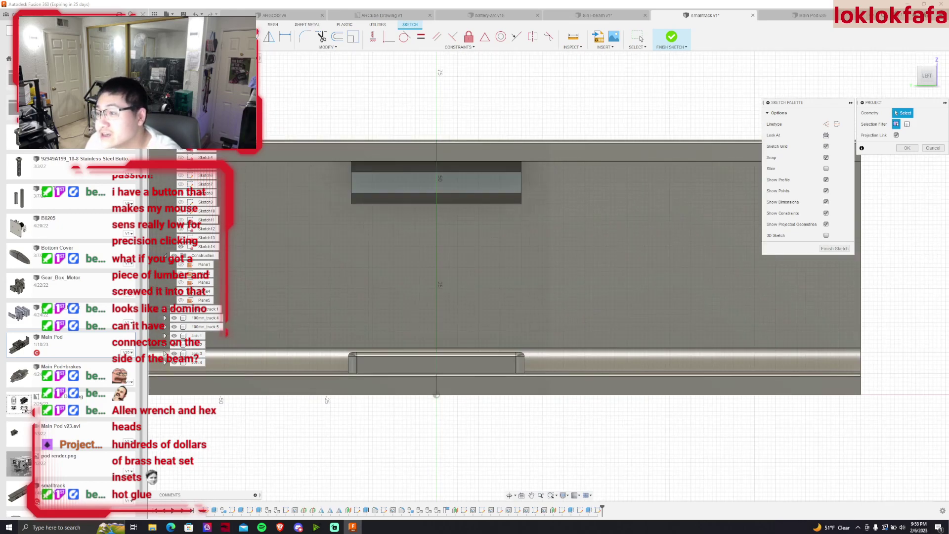
# Project the bracket face outline and draw a vertical centre line from top to bottom edge
pyautogui.scroll(2, 400, 179)
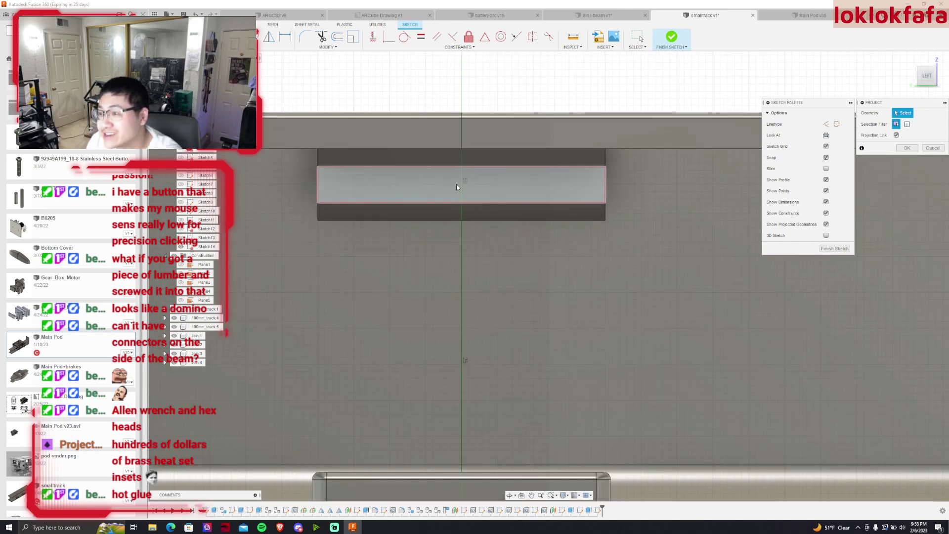
pyautogui.click(476, 184)
pyautogui.press('Return')
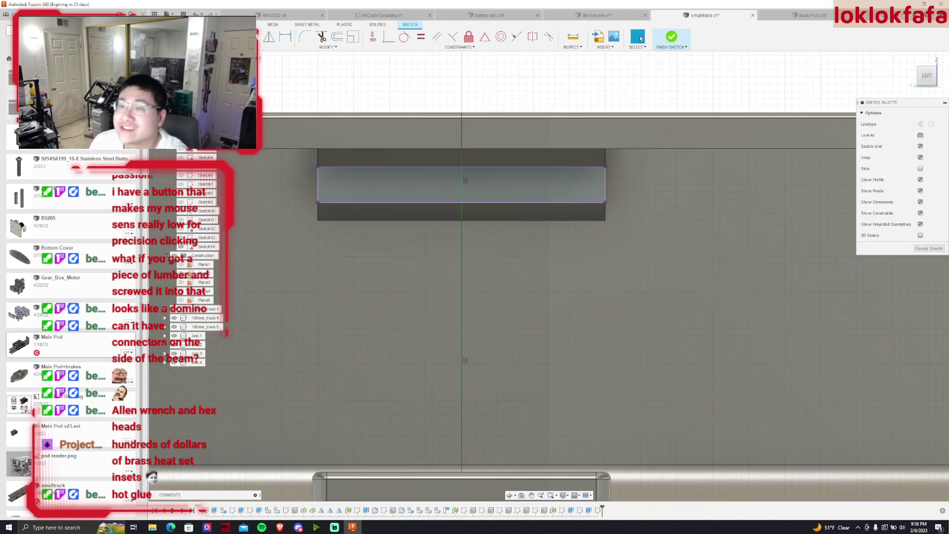
pyautogui.click(461, 166)
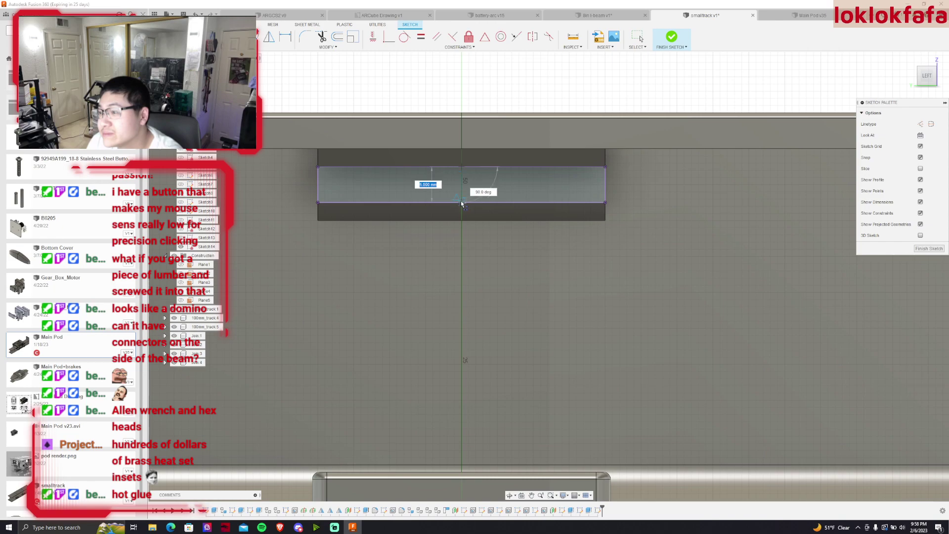
pyautogui.click(461, 201)
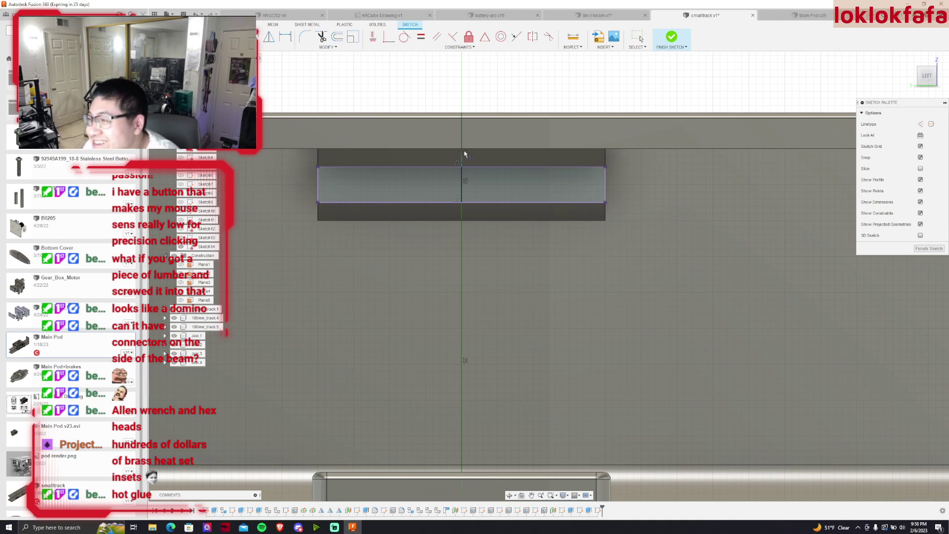
# Draw a 10 × 10 mm square on the bracket face
pyautogui.press('r')
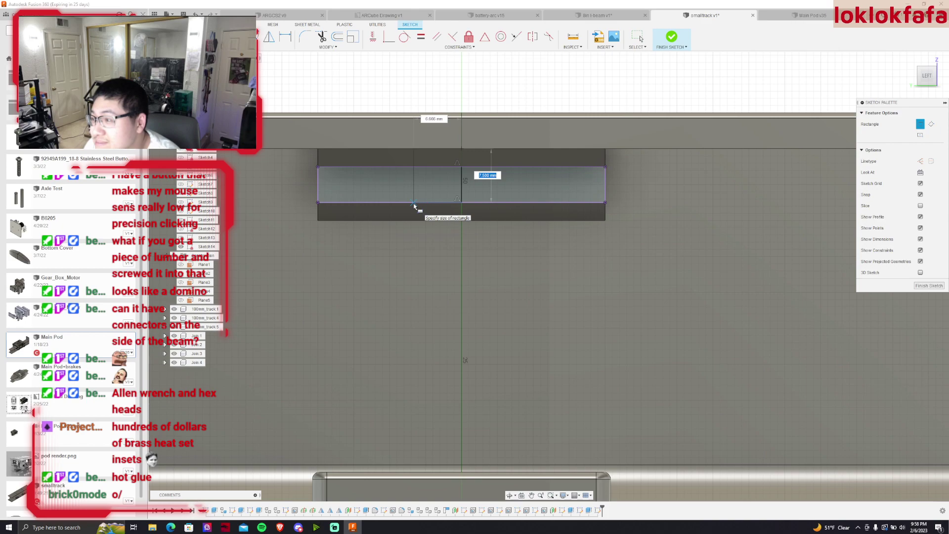
pyautogui.write('10')
pyautogui.press('Tab')
pyautogui.write('10')
pyautogui.press('Tab')
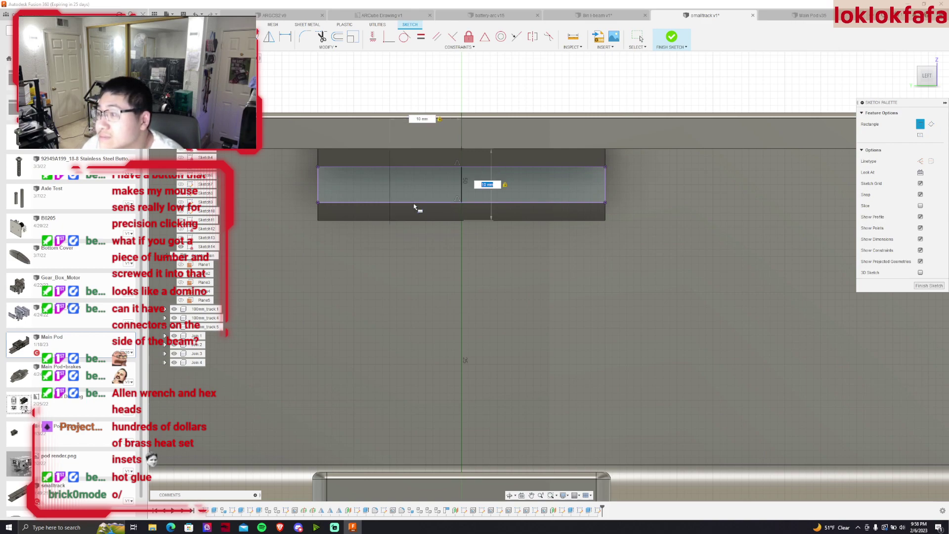
pyautogui.press('Return')
# Cross the square with horizontal and vertical lines and place a second square's first corner
pyautogui.click(640, 38)
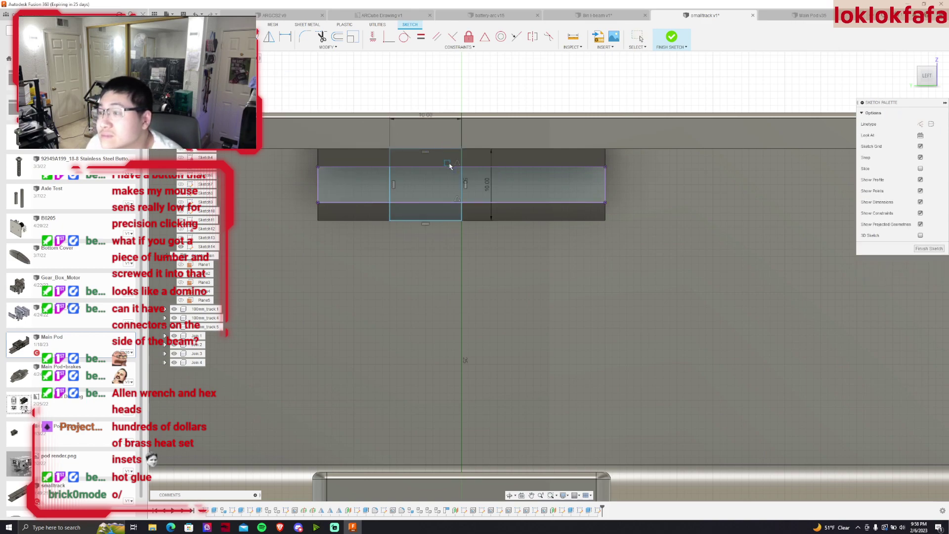
pyautogui.click(463, 187)
pyautogui.click(388, 184)
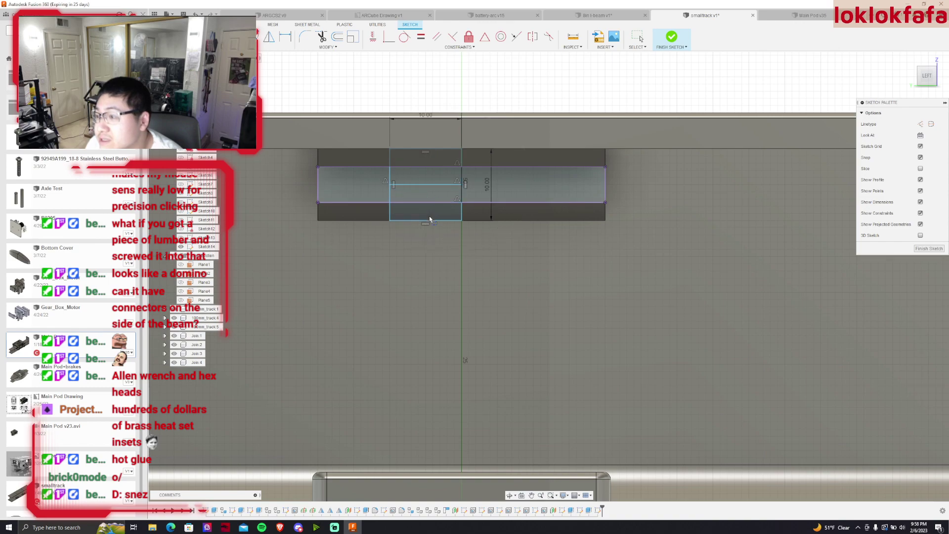
pyautogui.click(426, 149)
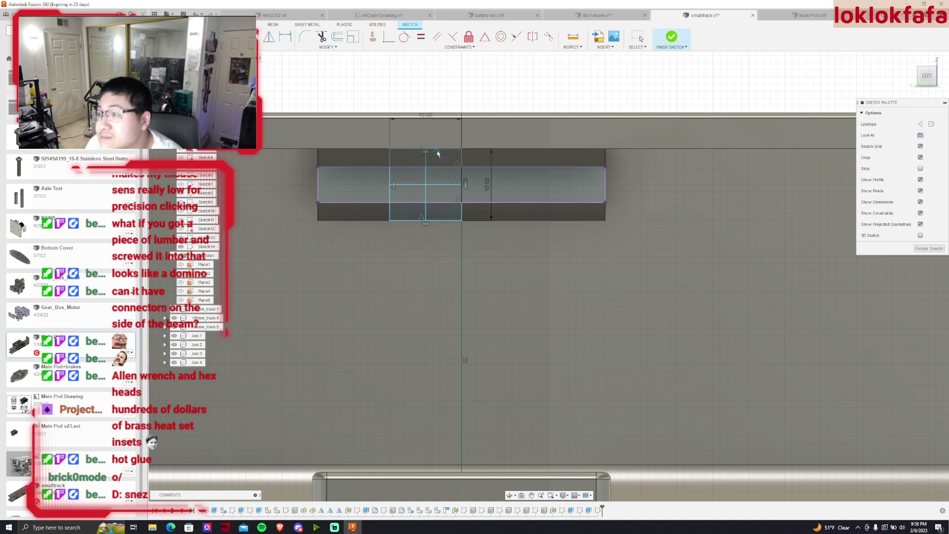
pyautogui.press('r')
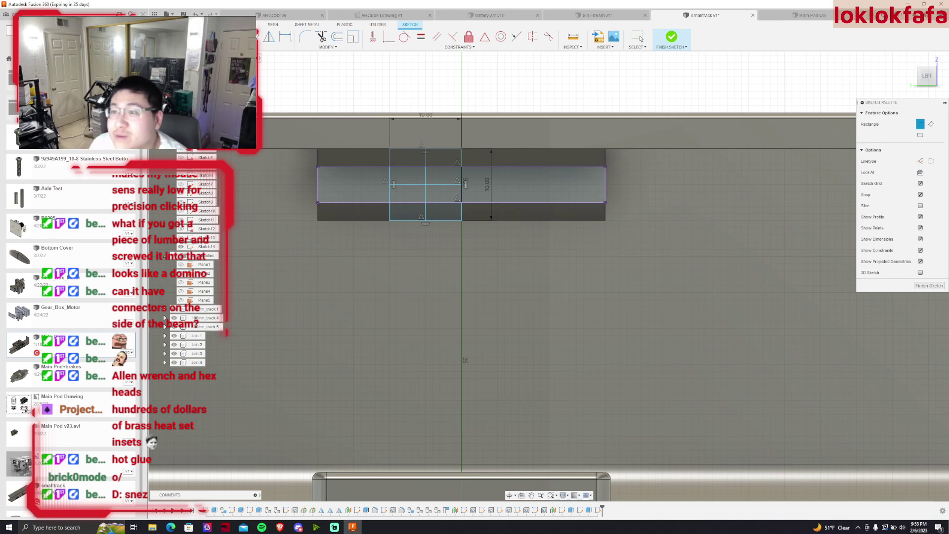
pyautogui.click(462, 150)
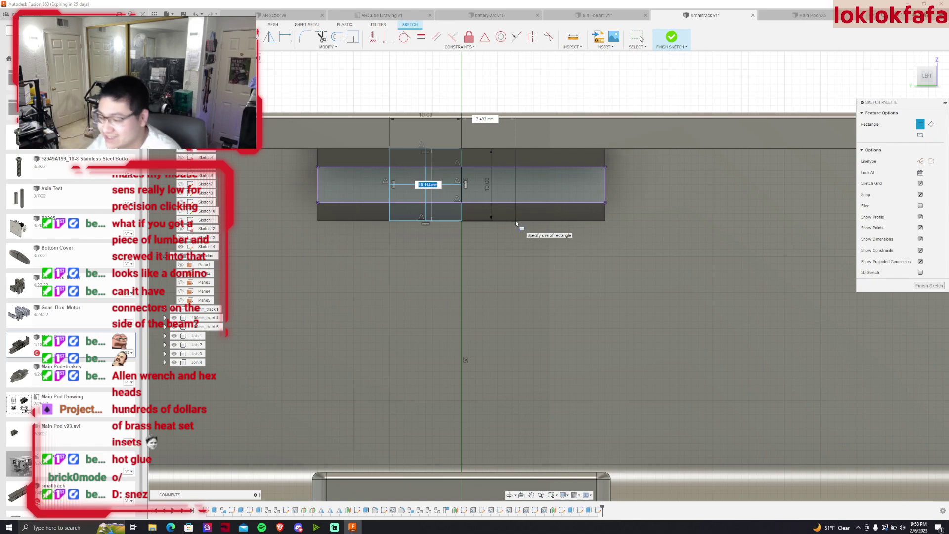
# Complete the second square at 10 × 10 mm
pyautogui.write('10')
pyautogui.press('Tab')
pyautogui.write('10')
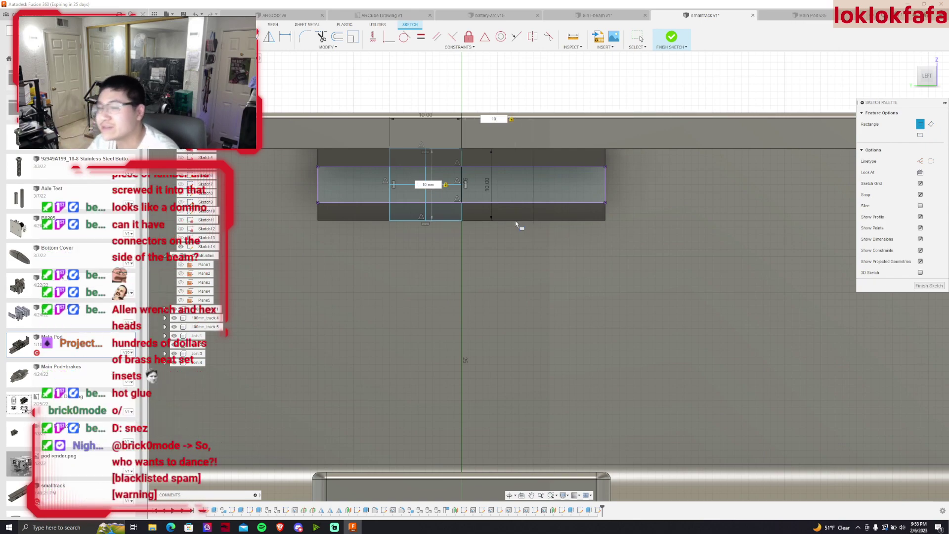
pyautogui.press('Return')
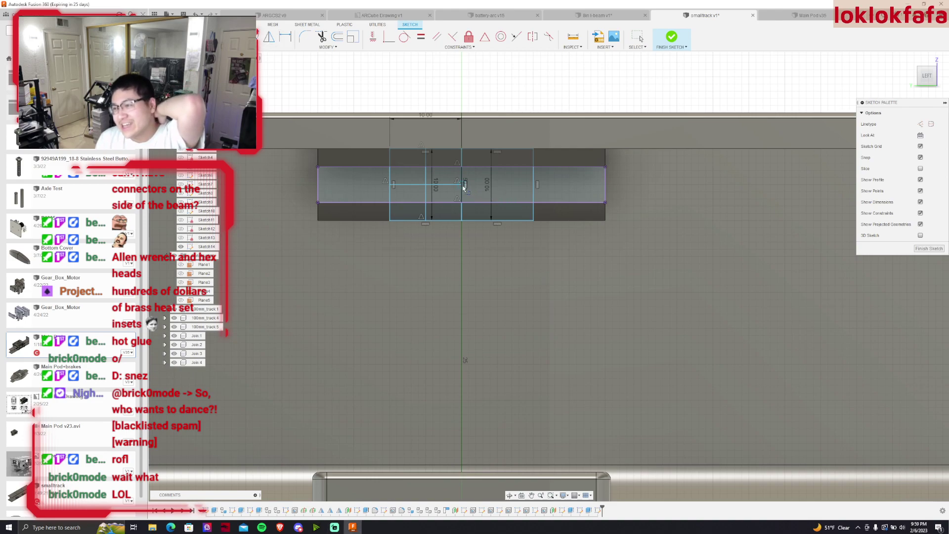
# Cross the second square with horizontal and vertical lines, finish the sketch, and orbit to perspective
pyautogui.click(534, 185)
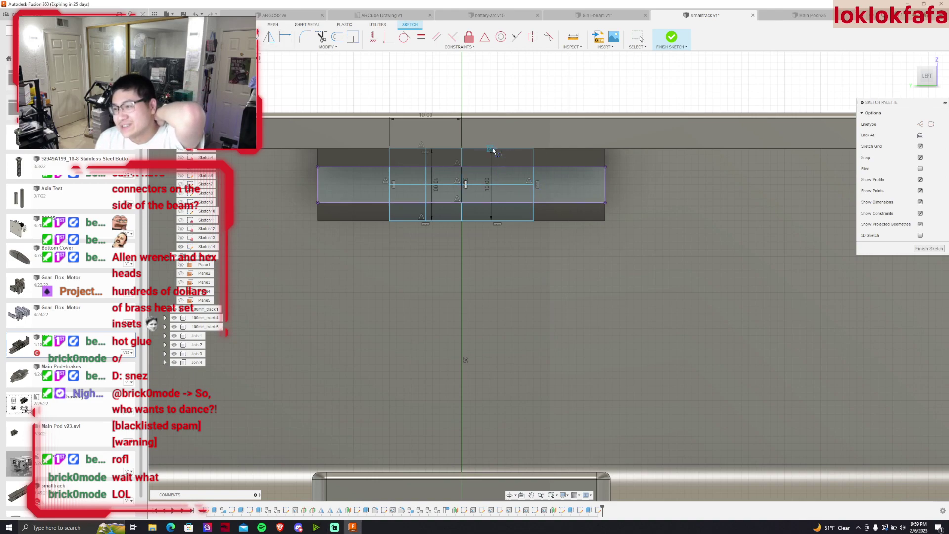
pyautogui.click(496, 151)
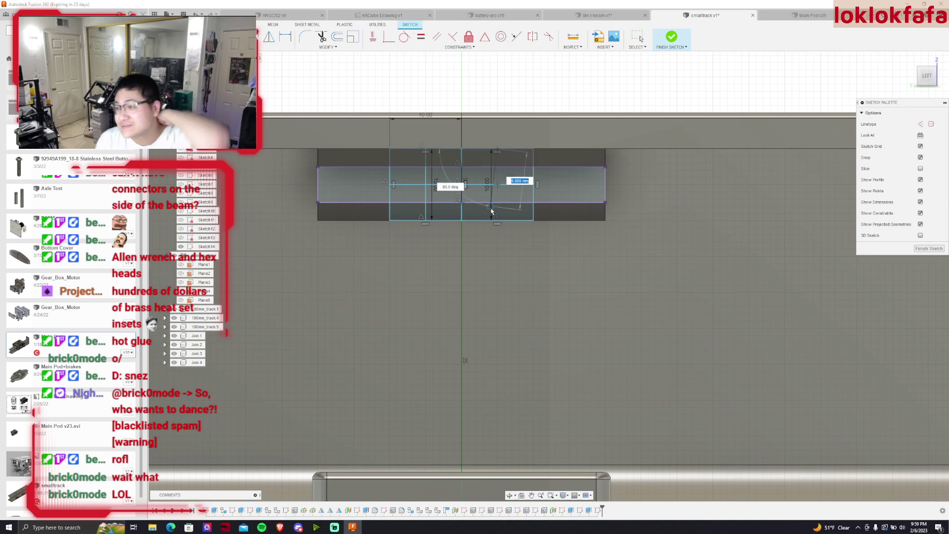
pyautogui.doubleClick(497, 220)
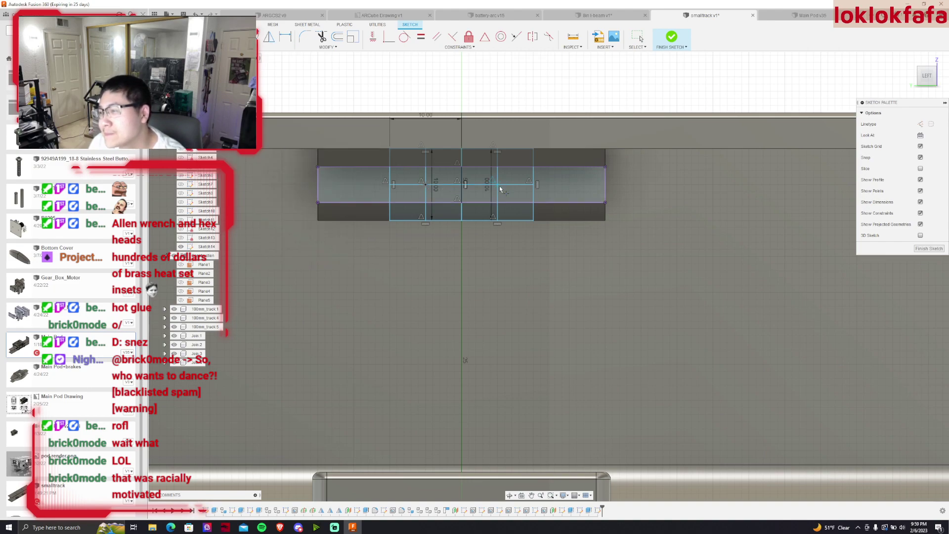
pyautogui.click(672, 38)
pyautogui.keyDown('shift'); pyautogui.moveTo(546, 271); pyautogui.dragTo(331, 61, button='middle'); pyautogui.keyUp('shift')
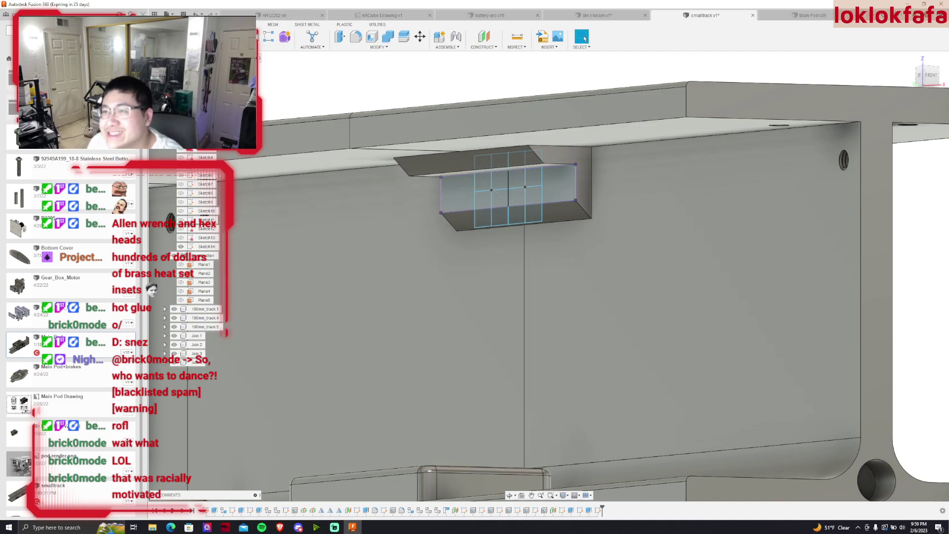
# Preview Simple, untapped 3.5 mm holes on both sketch points of the bracket face
pyautogui.press('h')
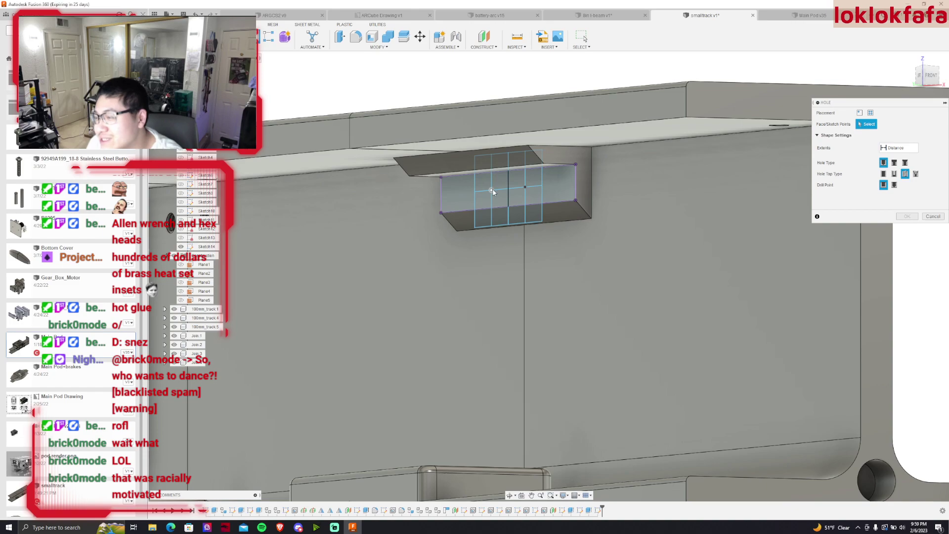
pyautogui.click(525, 187)
pyautogui.click(526, 189)
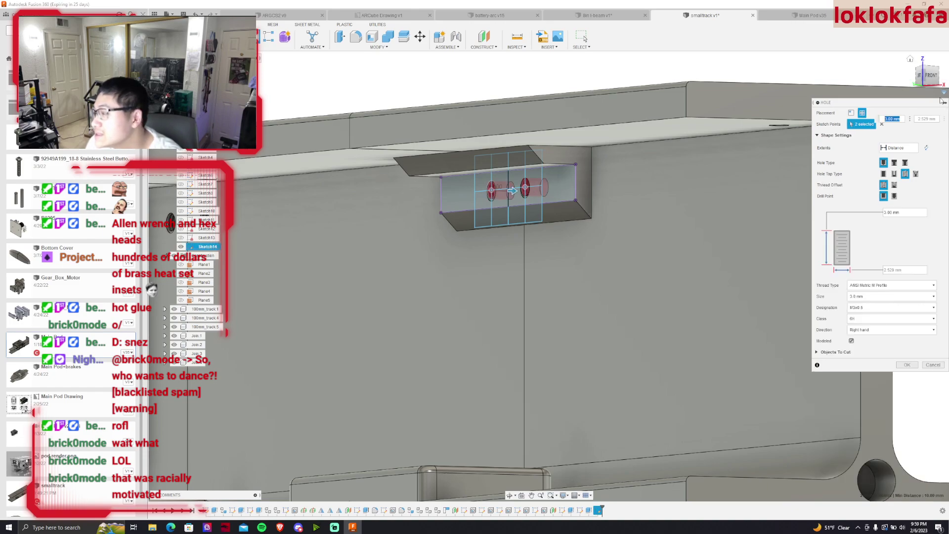
pyautogui.click(920, 75)
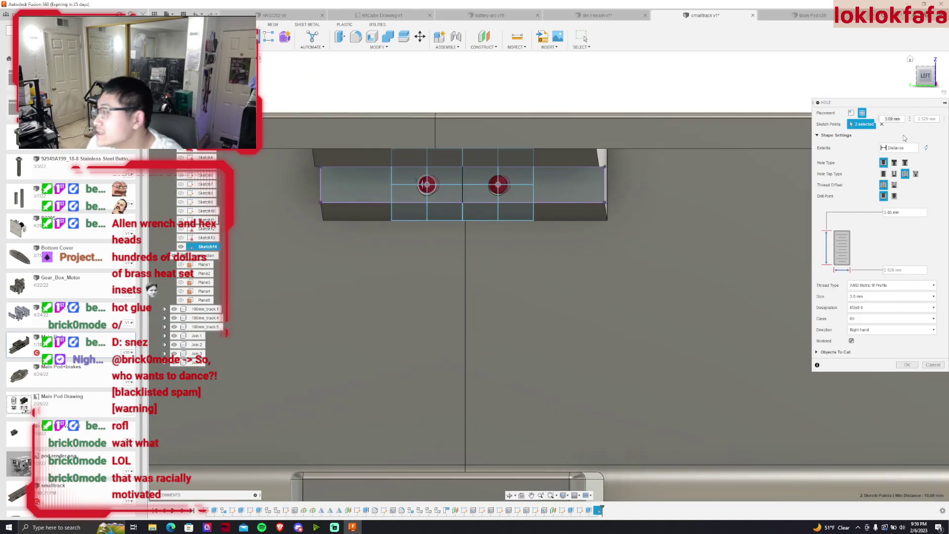
pyautogui.click(894, 162)
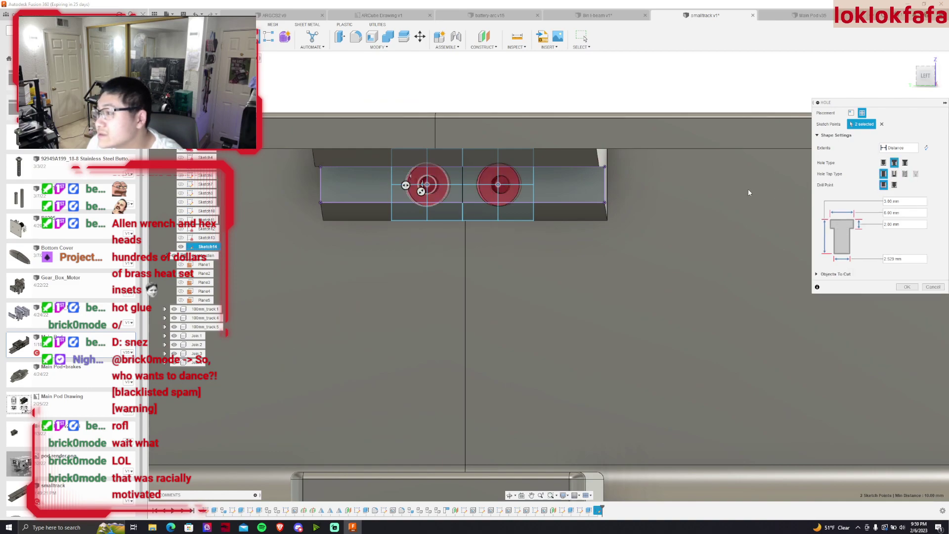
pyautogui.click(883, 162)
pyautogui.click(905, 174)
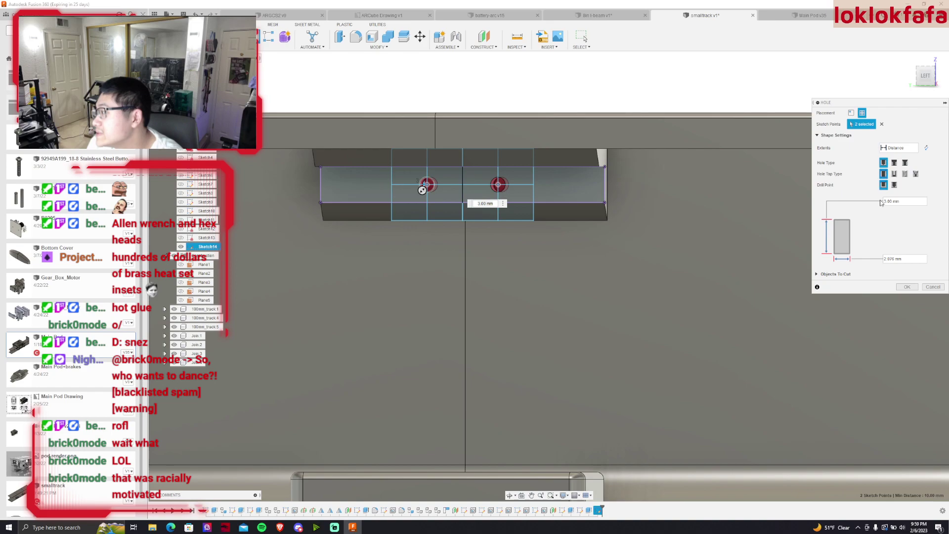
pyautogui.moveTo(895, 259); pyautogui.dragTo(866, 256)
pyautogui.write('3')
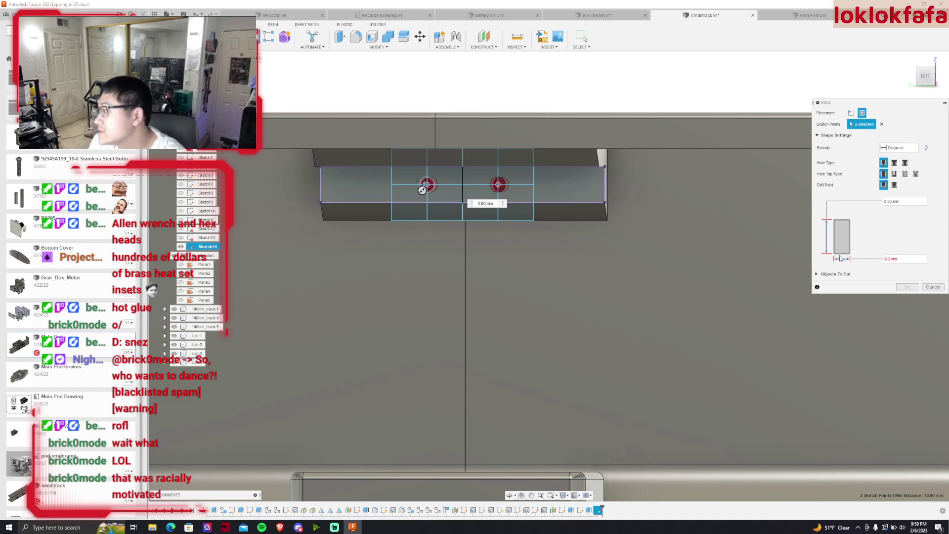
pyautogui.write('.5')
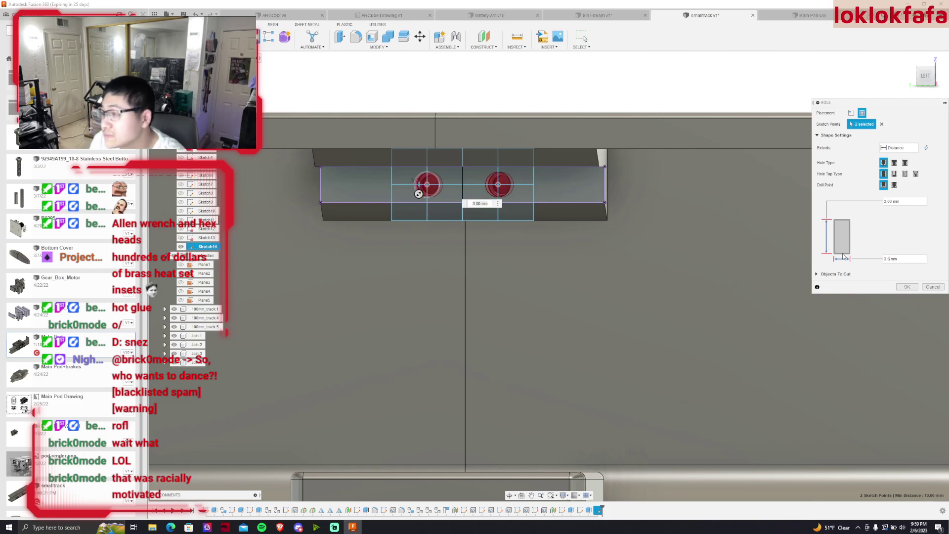
pyautogui.moveTo(550, 276)
pyautogui.keyDown('shift'); pyautogui.mouseDown(button='middle')
pyautogui.moveTo(583, 270)
pyautogui.moveTo(544, 275)
pyautogui.moveTo(459, 190)
pyautogui.mouseUp(button='middle'); pyautogui.keyUp('shift')
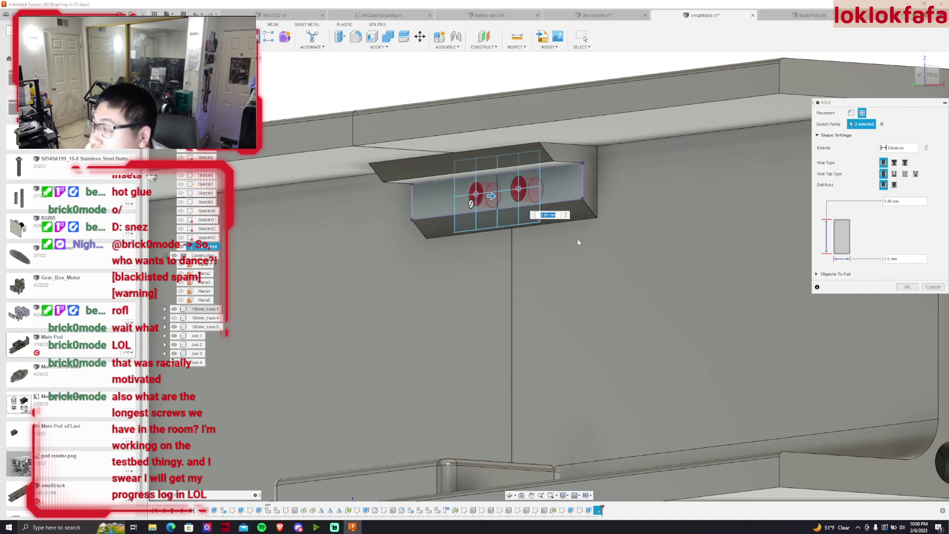
# Apply the two holes, measure a bracket edge, then reopen Hole2 for editing
pyautogui.click(515, 38)
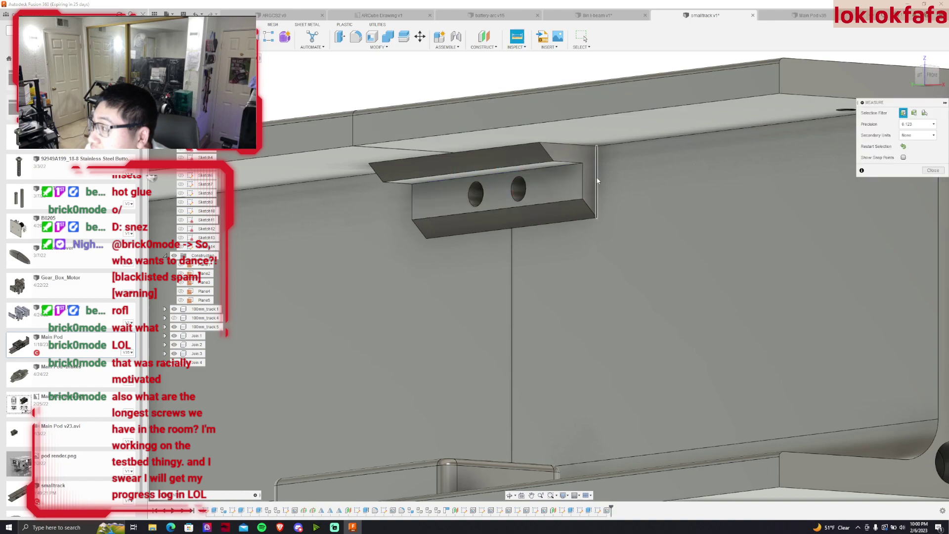
pyautogui.click(597, 181)
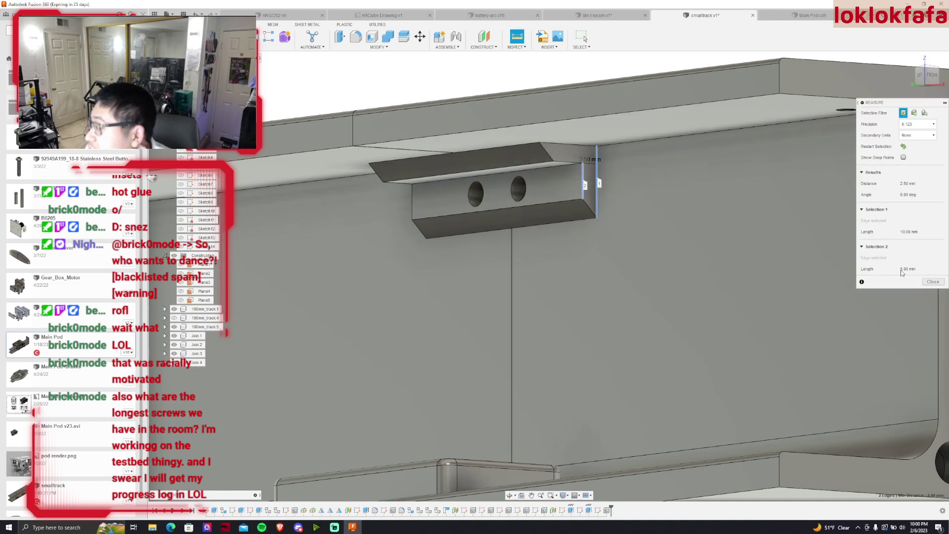
pyautogui.press('Escape')
pyautogui.doubleClick(604, 511)
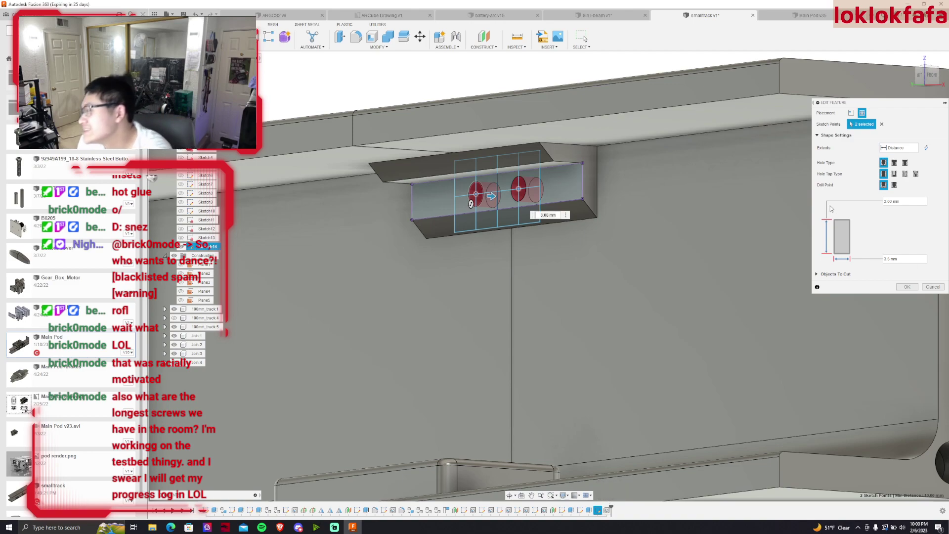
# Confirm the edited hole feature and inspect the bracket from the left side
pyautogui.click(901, 201)
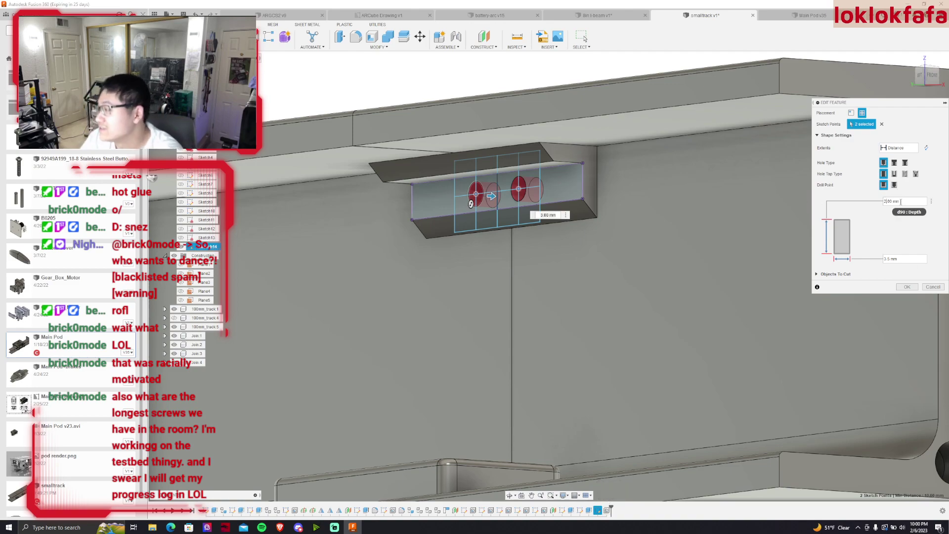
pyautogui.write('2.5')
pyautogui.press('Return')
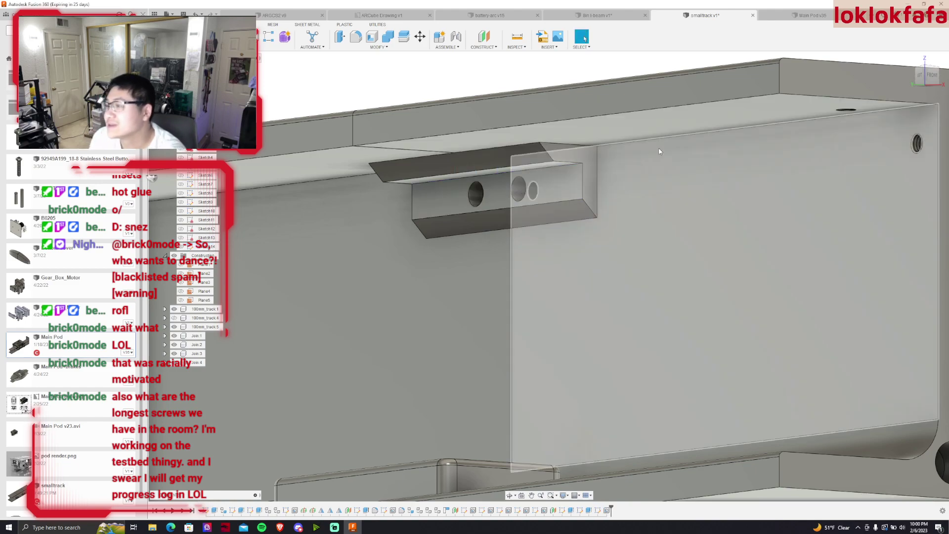
pyautogui.keyDown('shift'); pyautogui.moveTo(659, 151); pyautogui.dragTo(550, 277, button='middle'); pyautogui.keyUp('shift')
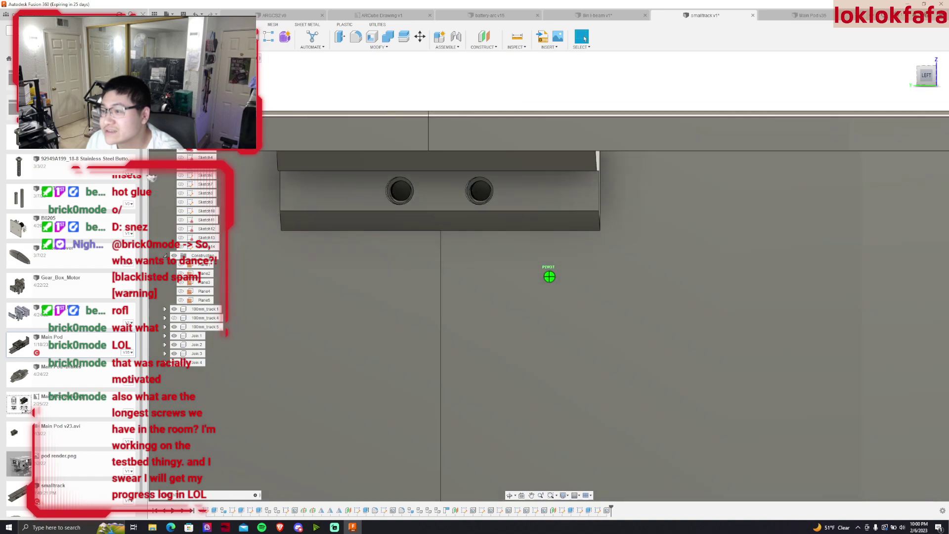
pyautogui.moveTo(927, 75); pyautogui.dragTo(933, 79)
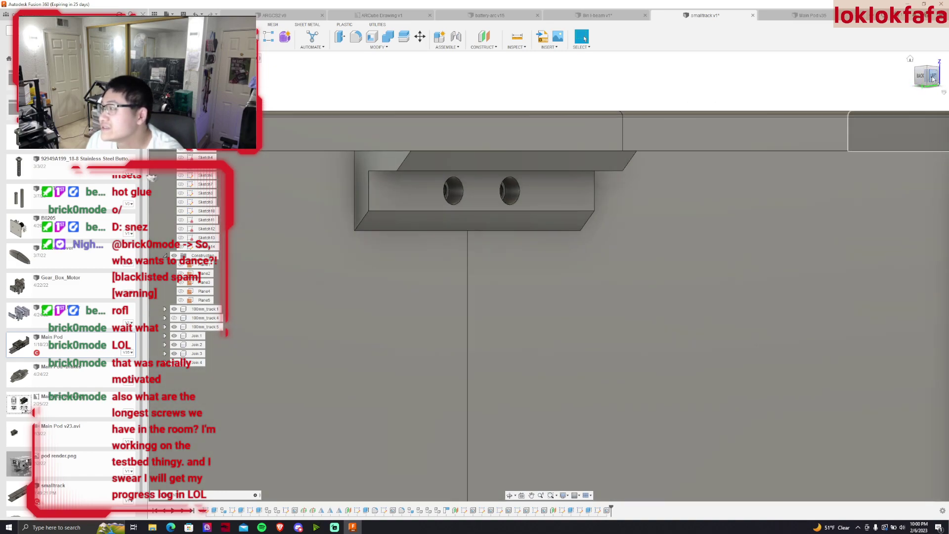
pyautogui.click(933, 79)
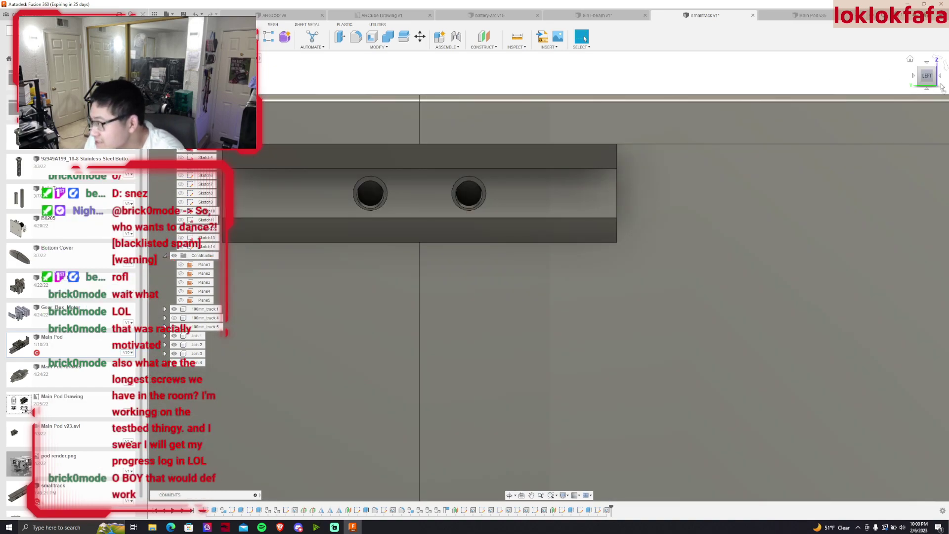
pyautogui.moveTo(942, 87); pyautogui.dragTo(924, 82)
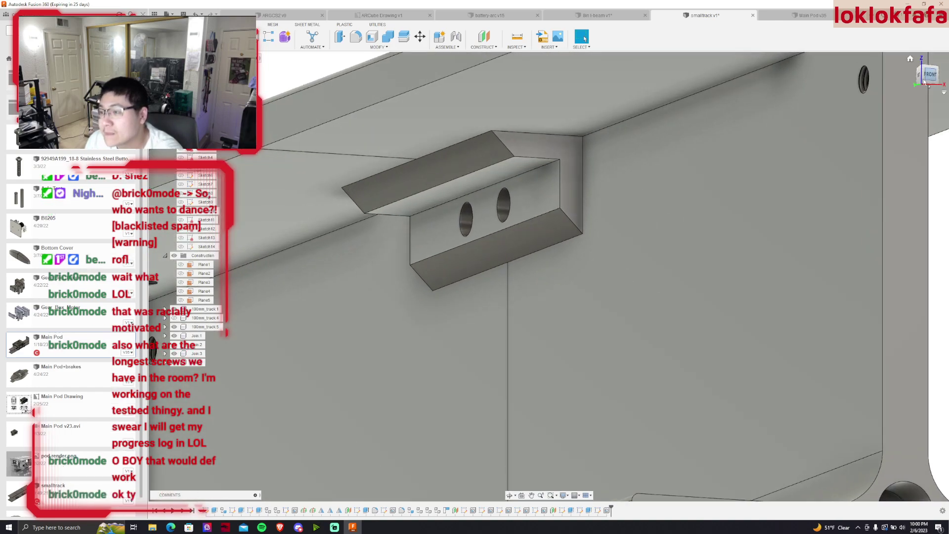
# Measure 5.00 mm between the bracket face's top and bottom edges
pyautogui.click(516, 36)
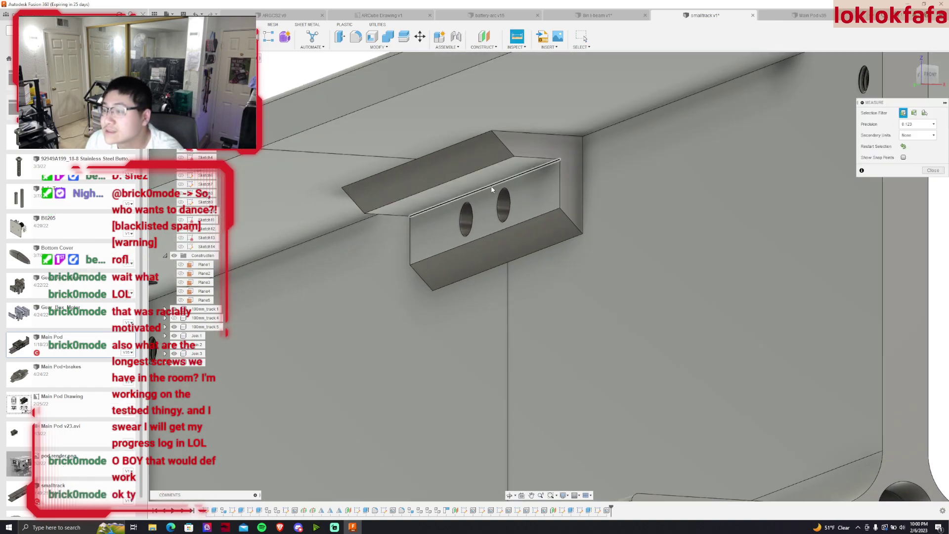
pyautogui.click(492, 190)
pyautogui.click(494, 236)
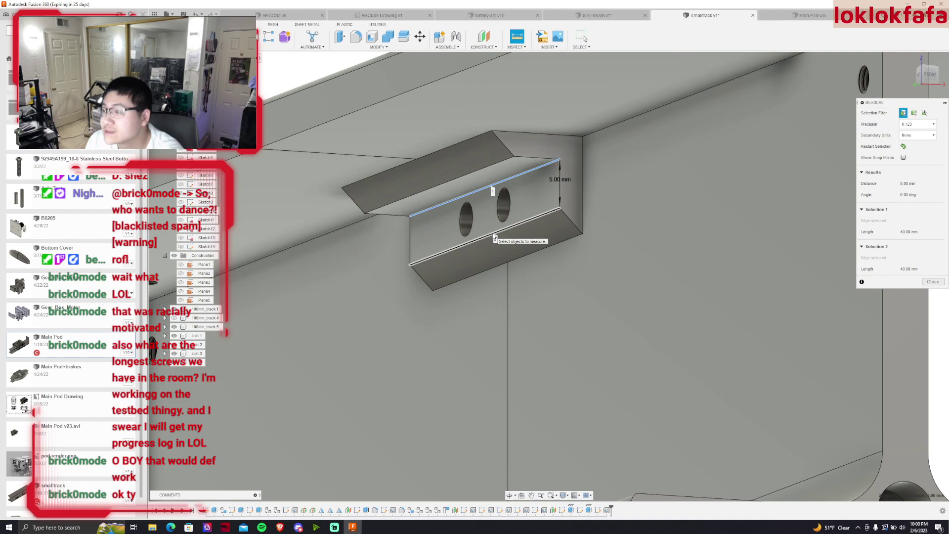
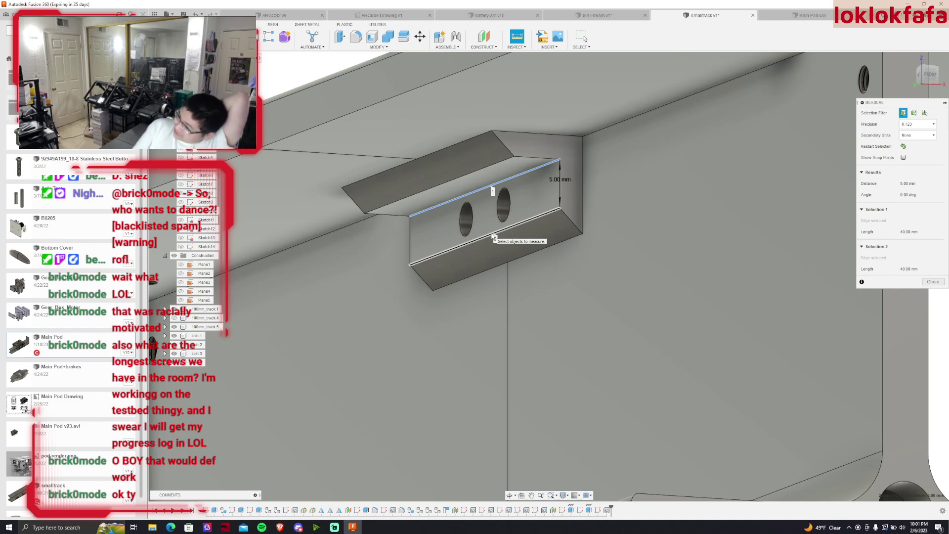
# Measure the 5.00 mm gap between the slot's two 43 mm edges, then close the measurement
pyautogui.click(492, 236)
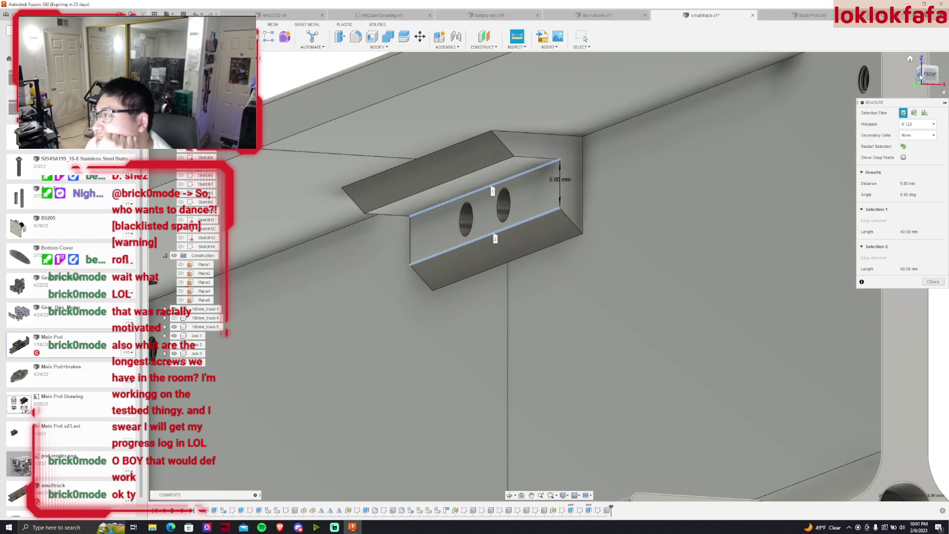
pyautogui.keyDown('shift'); pyautogui.moveTo(855, 118); pyautogui.dragTo(929, 82, button='middle'); pyautogui.keyUp('shift')
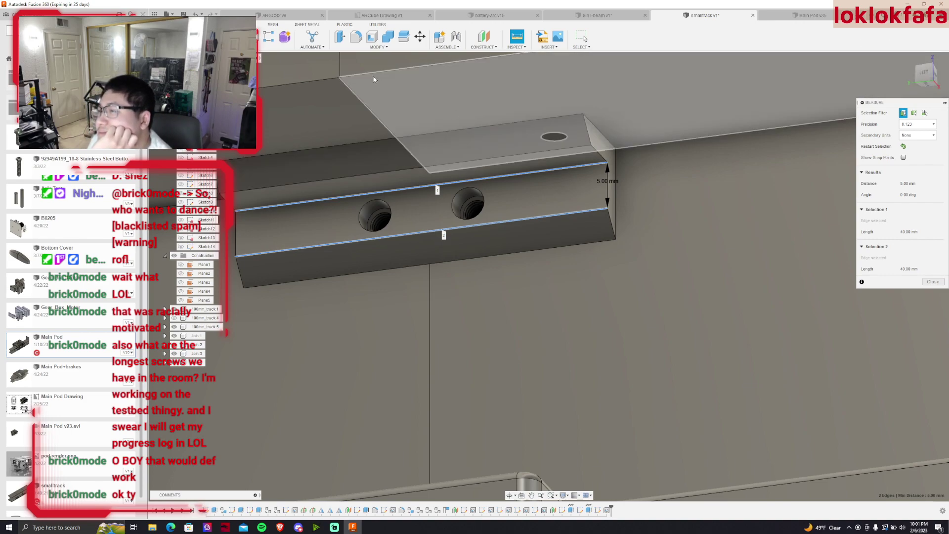
pyautogui.click(922, 81)
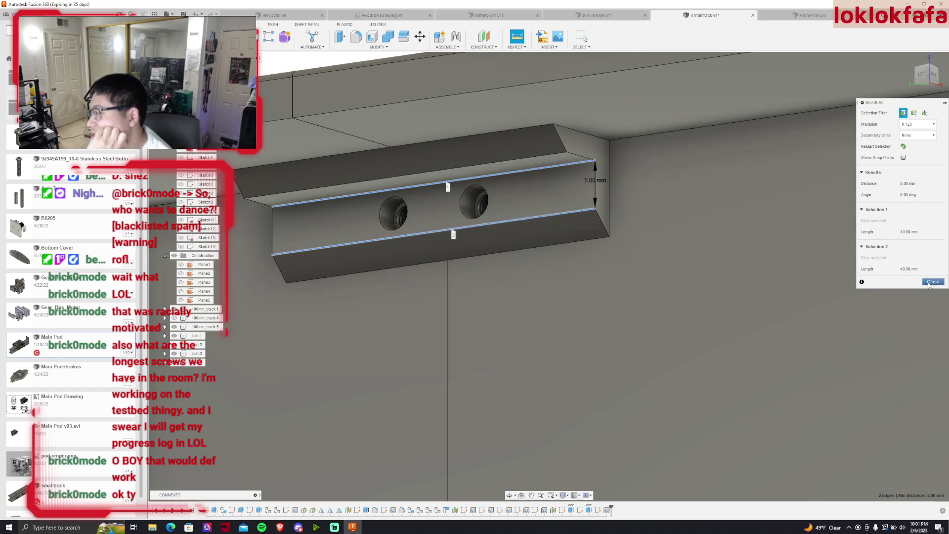
pyautogui.click(583, 38)
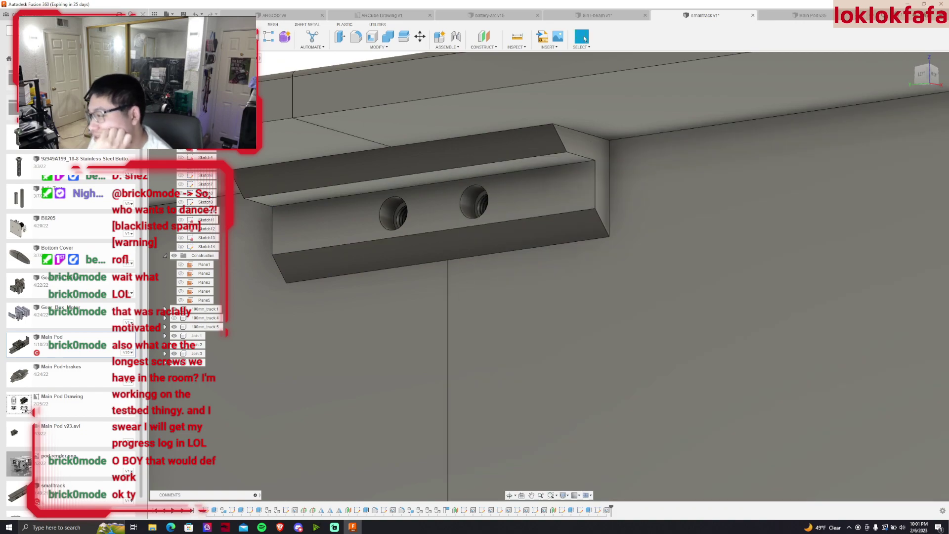
pyautogui.click(596, 511)
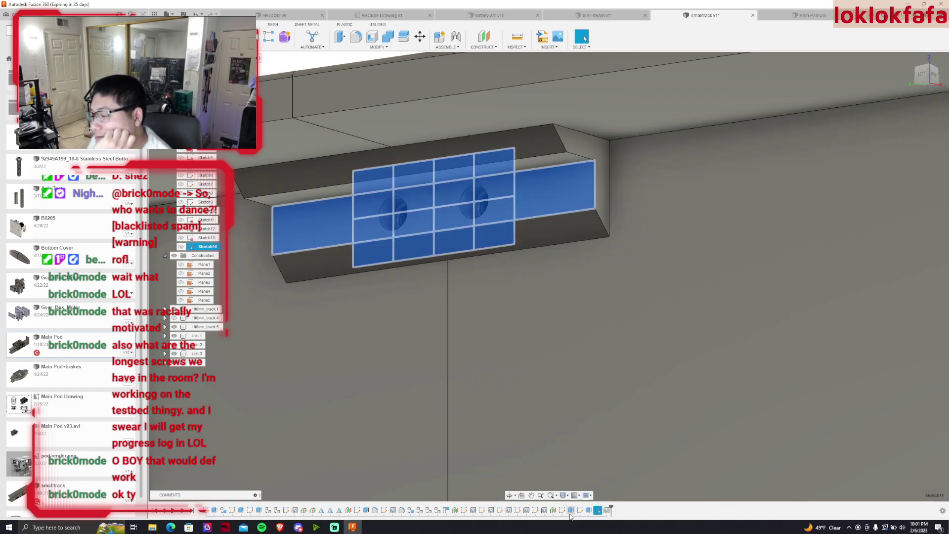
pyautogui.click(580, 510)
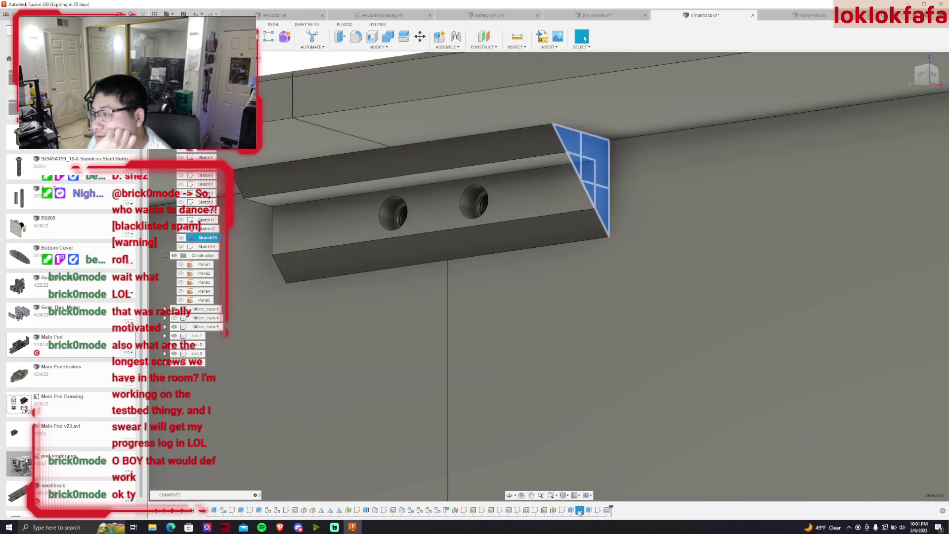
pyautogui.doubleClick(580, 510)
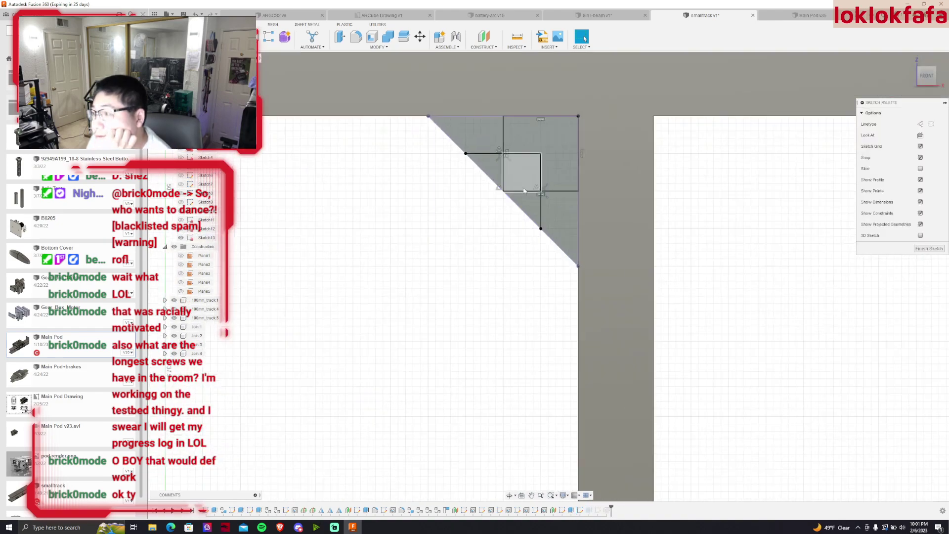
pyautogui.click(533, 153)
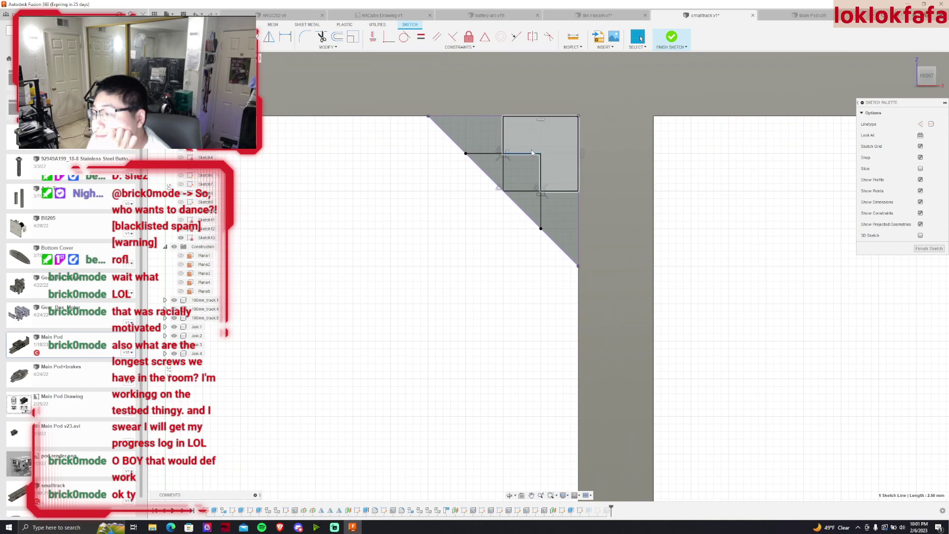
pyautogui.click(580, 107)
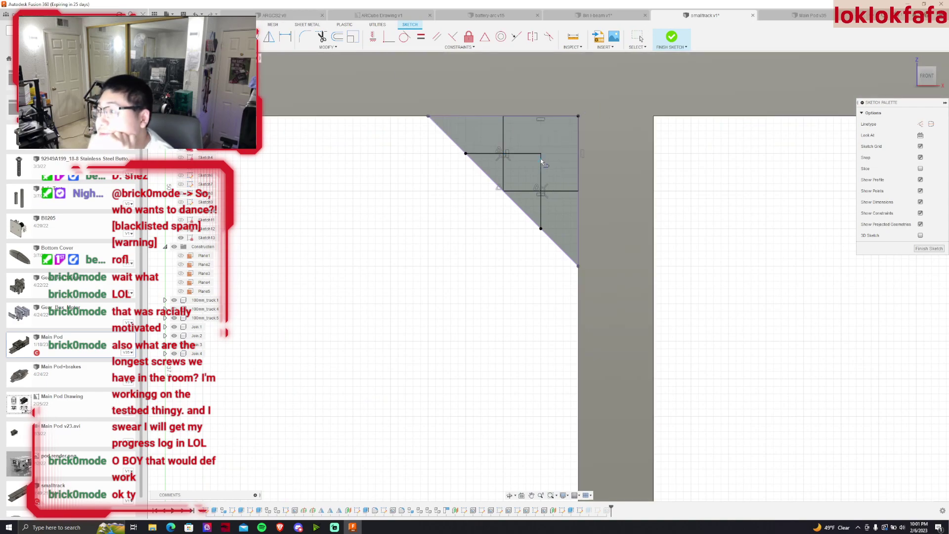
pyautogui.click(671, 40)
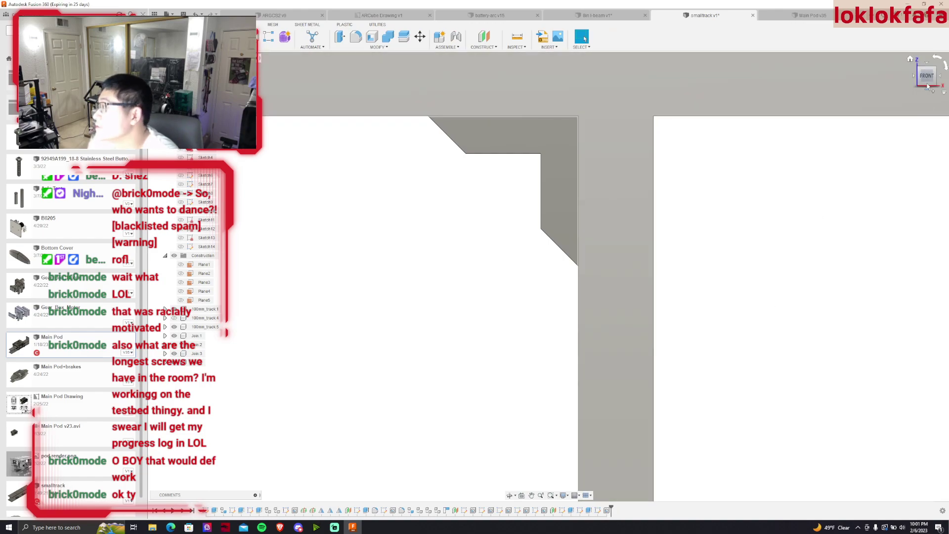
pyautogui.click(928, 86)
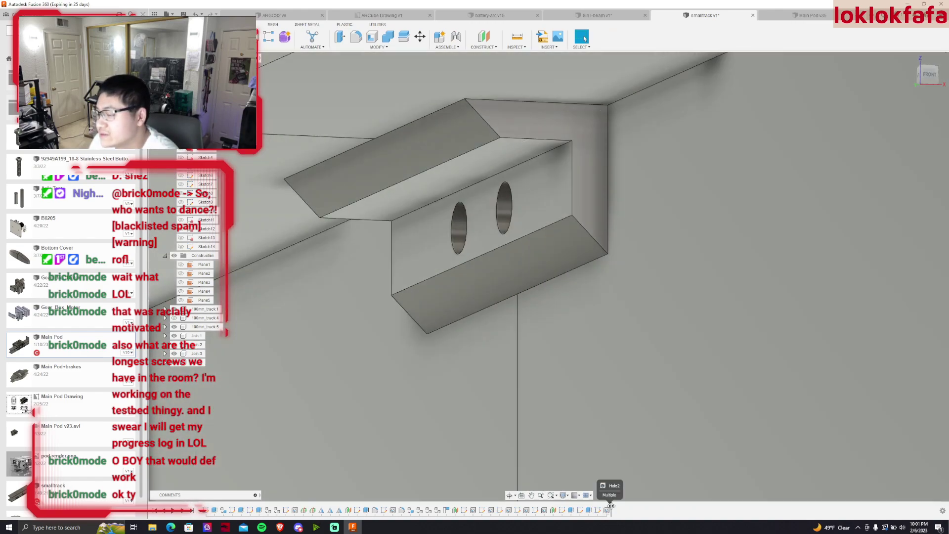
# Roll the timeline back before the holes and cut the slot's top face 1 mm deeper
pyautogui.moveTo(611, 506)
pyautogui.mouseDown()
pyautogui.moveTo(566, 507)
pyautogui.moveTo(594, 508)
pyautogui.mouseUp()
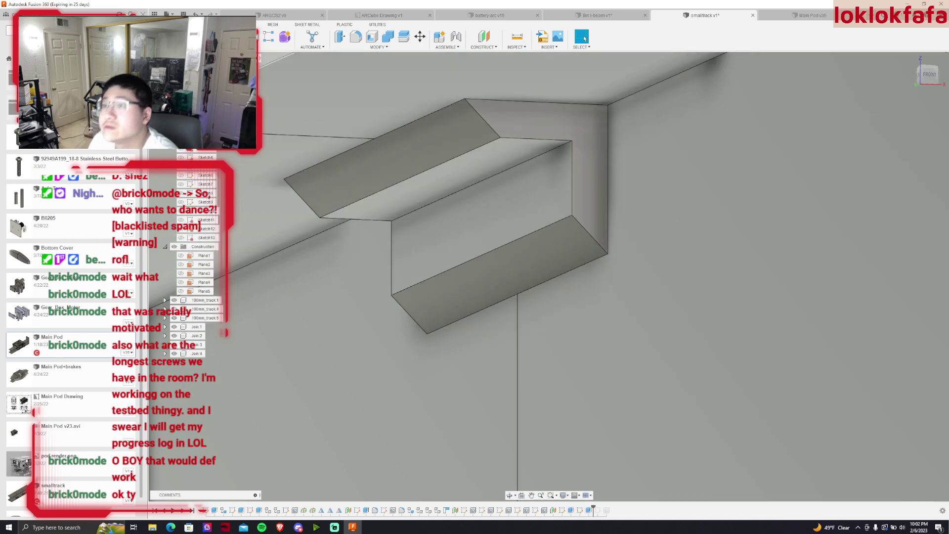
pyautogui.press('e')
pyautogui.click(491, 171)
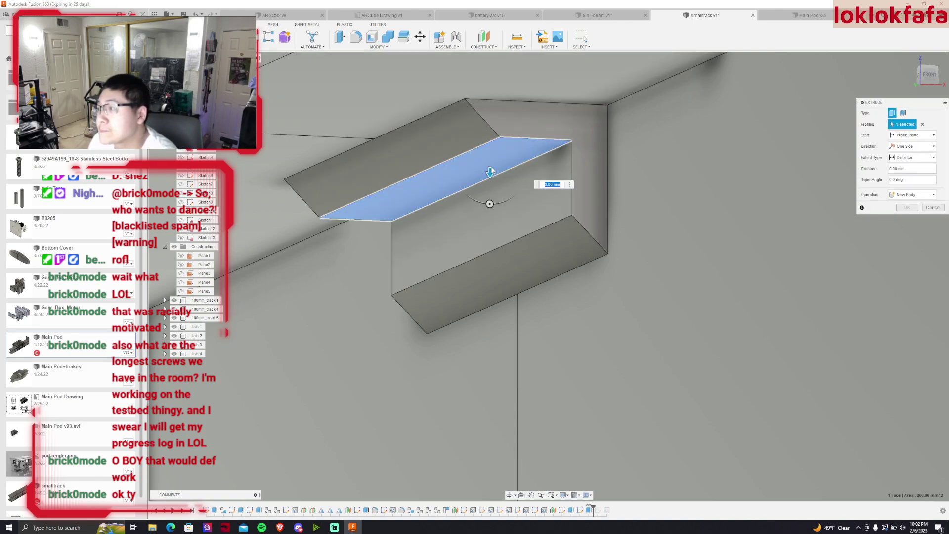
pyautogui.write('-1')
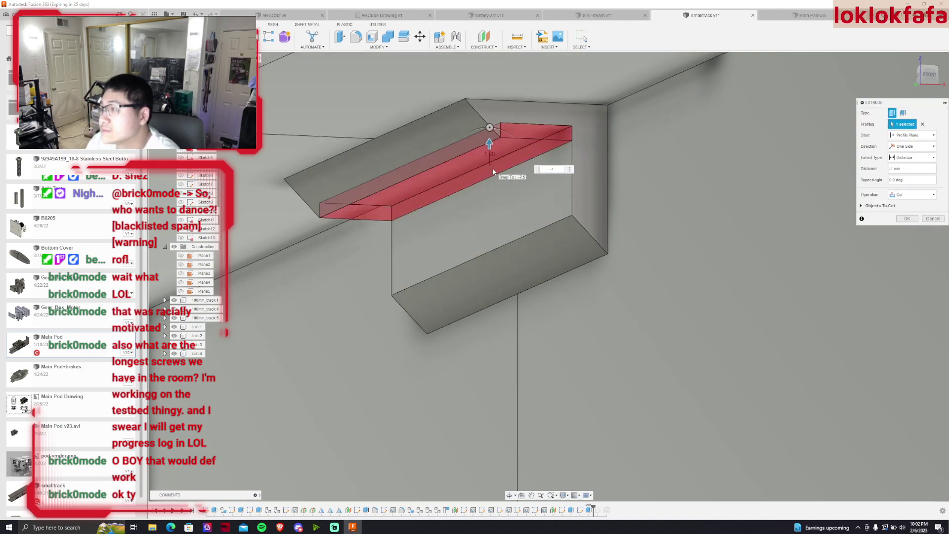
pyautogui.press('Return')
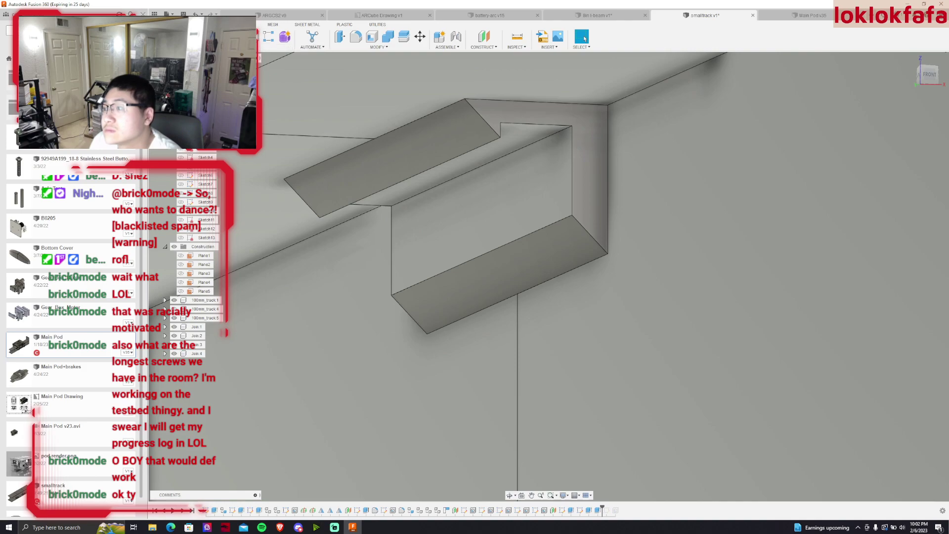
# Extrude the slot's back wall 3 mm
pyautogui.press('e')
pyautogui.click(459, 191)
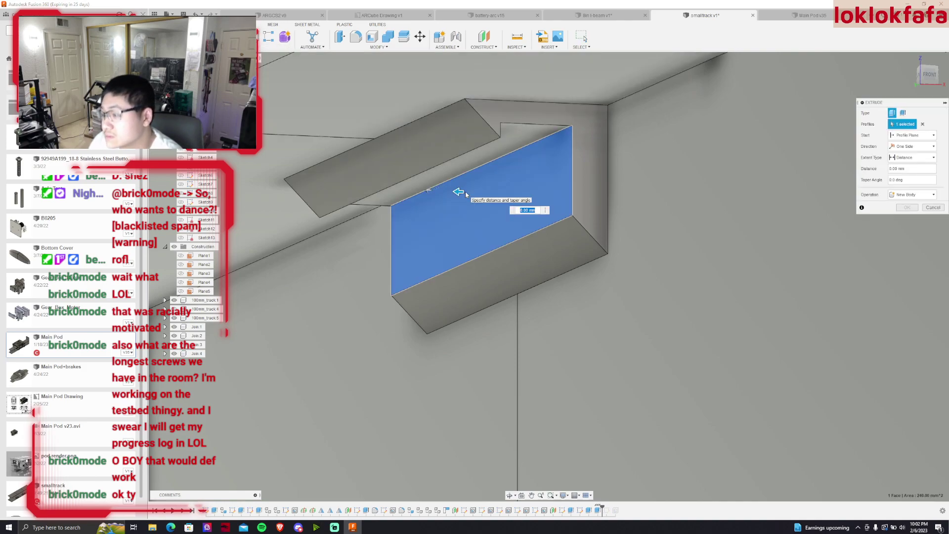
pyautogui.write('3')
pyautogui.press('Return')
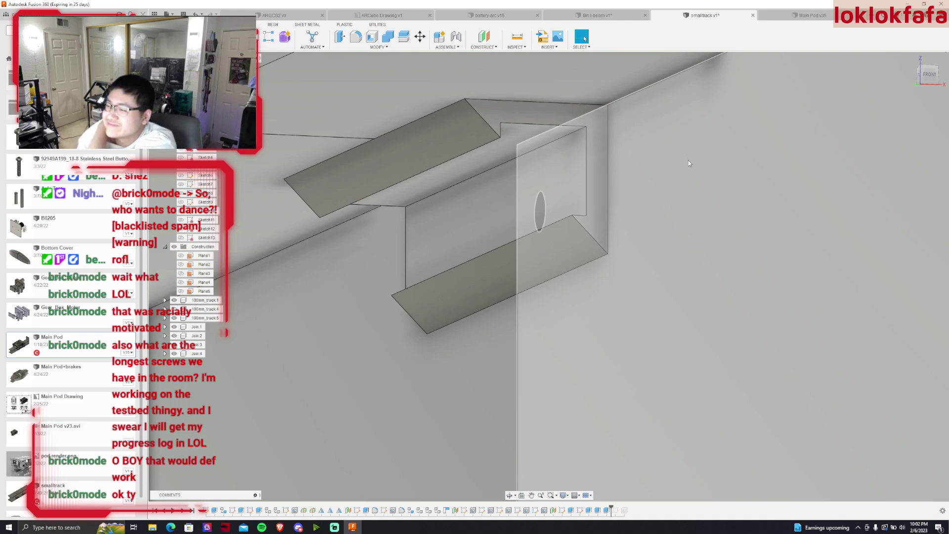
# Undo one feature, then roll the timeline forward to apply Sketch14 and the hole cut
pyautogui.scroll(-2, 689, 163)
pyautogui.scroll(-2, 677, 247)
pyautogui.scroll(-2, 667, 316)
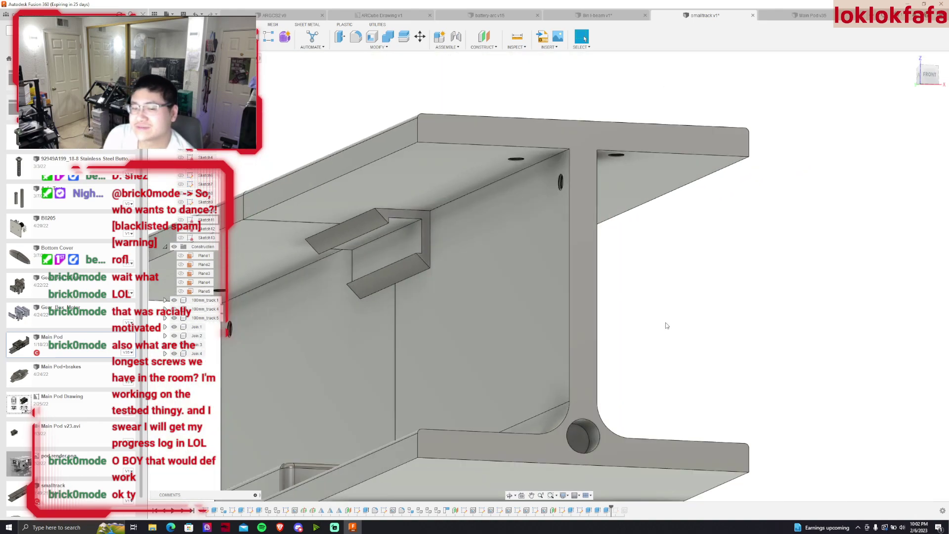
pyautogui.hotkey('ctrl', 'z')
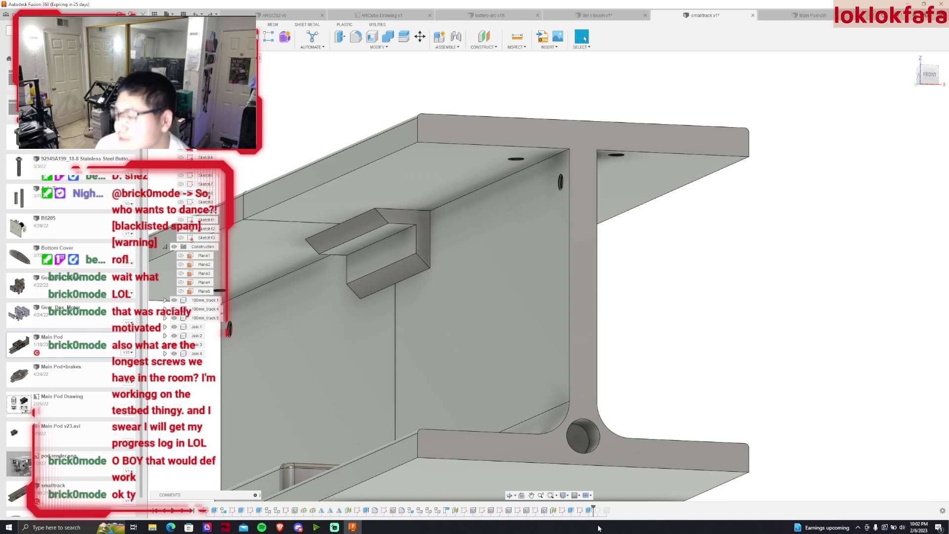
pyautogui.moveTo(595, 510); pyautogui.dragTo(613, 510)
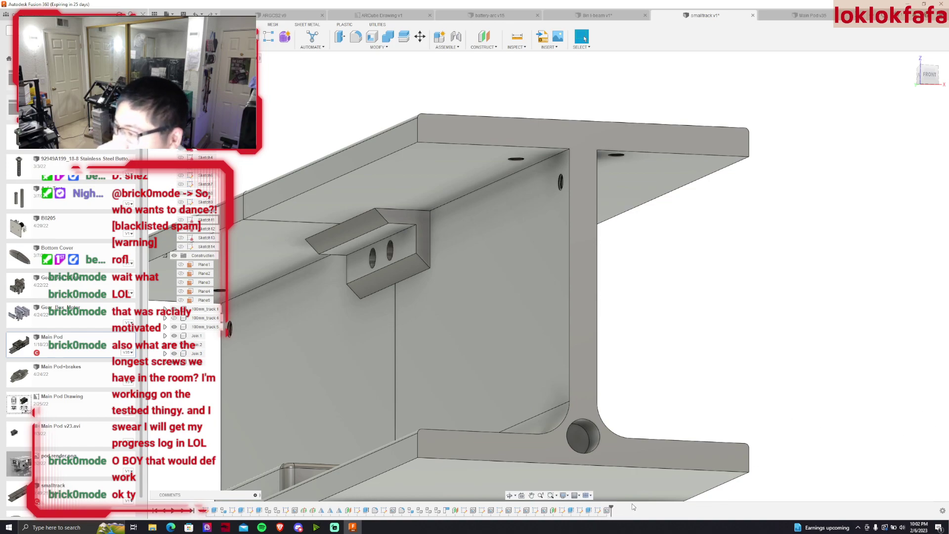
pyautogui.moveTo(929, 75)
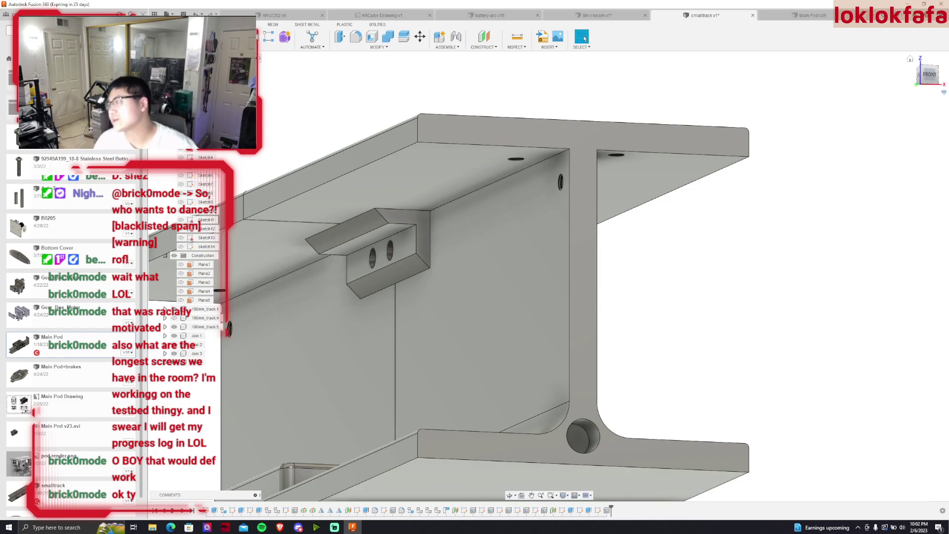
pyautogui.keyDown('shift'); pyautogui.moveTo(550, 276); pyautogui.dragTo(549, 276, button='middle'); pyautogui.keyUp('shift')
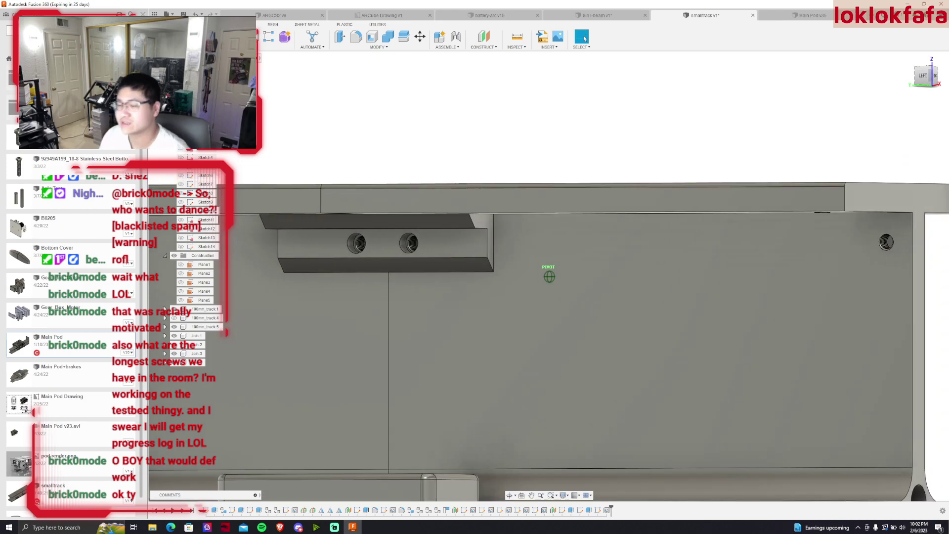
pyautogui.keyDown('shift'); pyautogui.moveTo(549, 277); pyautogui.dragTo(549, 277, button='middle'); pyautogui.keyUp('shift')
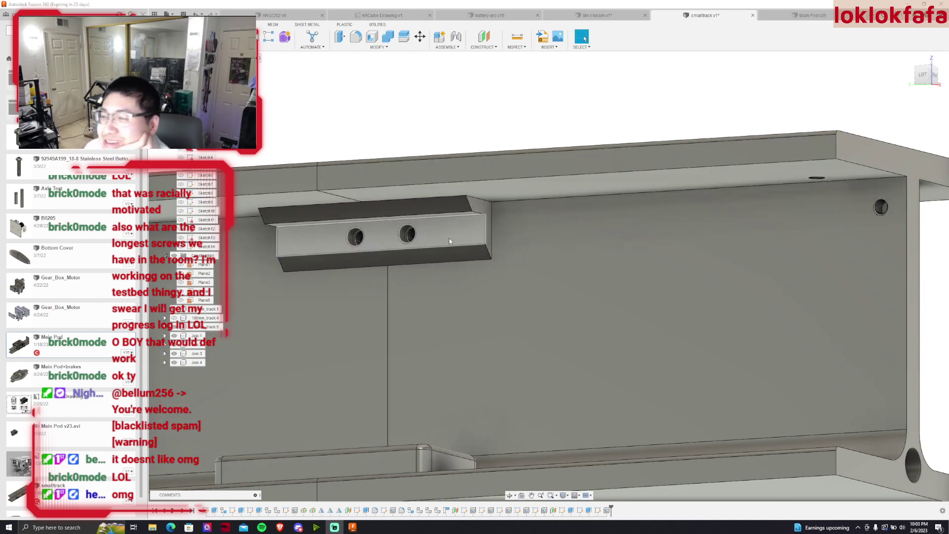
pyautogui.scroll(3, 449, 238)
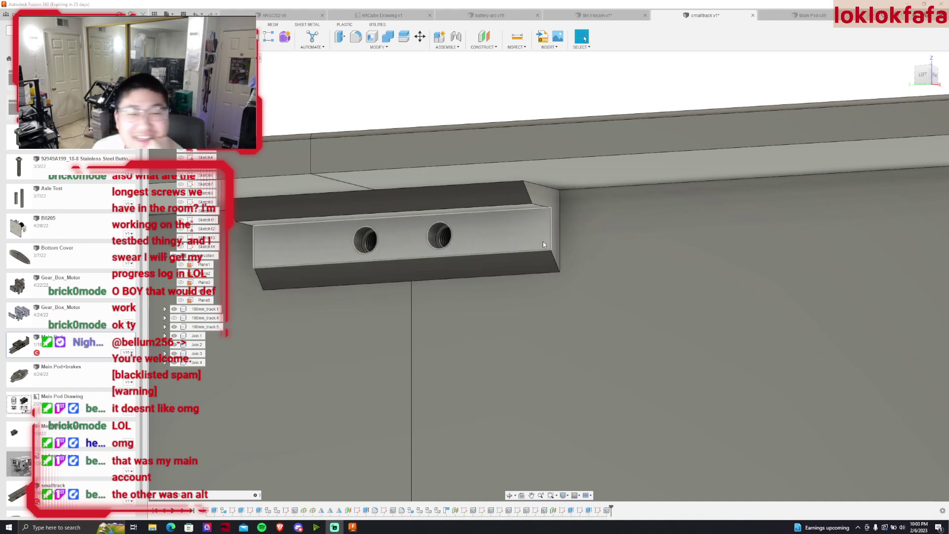
pyautogui.keyDown('shift'); pyautogui.moveTo(543, 241); pyautogui.dragTo(456, 214, button='middle'); pyautogui.keyUp('shift')
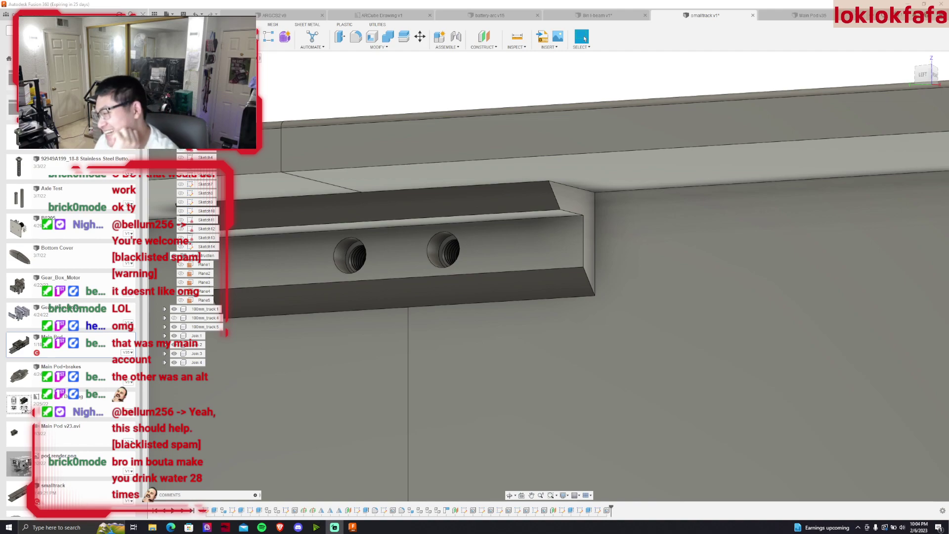
pyautogui.scroll(-5, 539, 224)
pyautogui.scroll(-5, 452, 274)
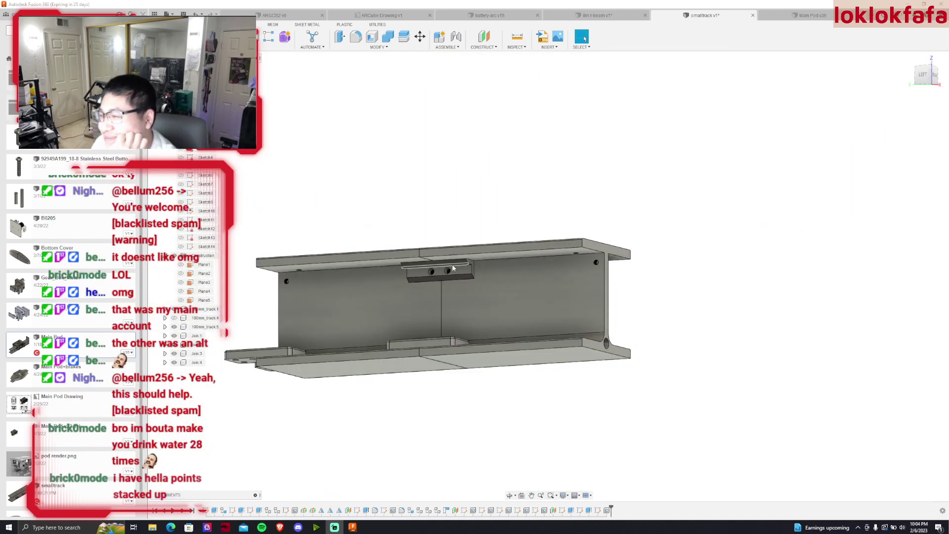
pyautogui.click(928, 83)
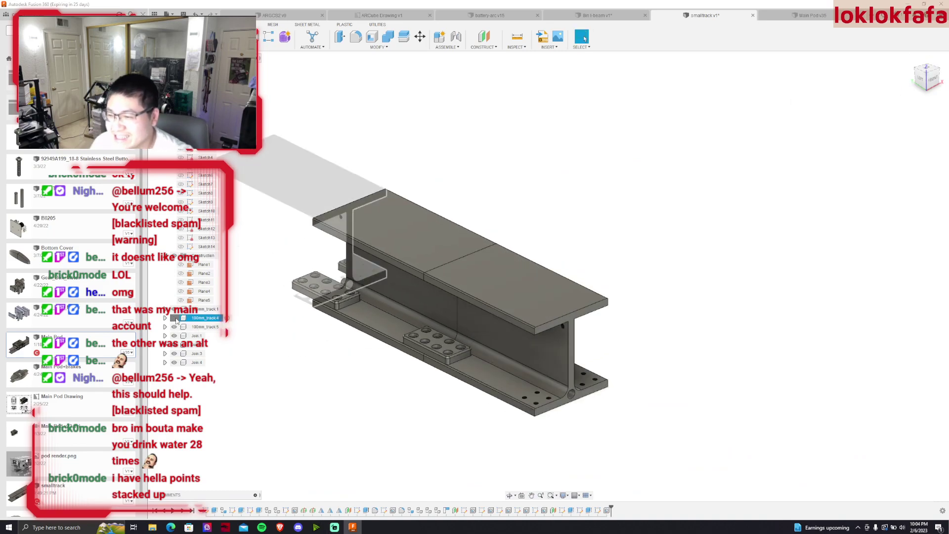
pyautogui.click(927, 76)
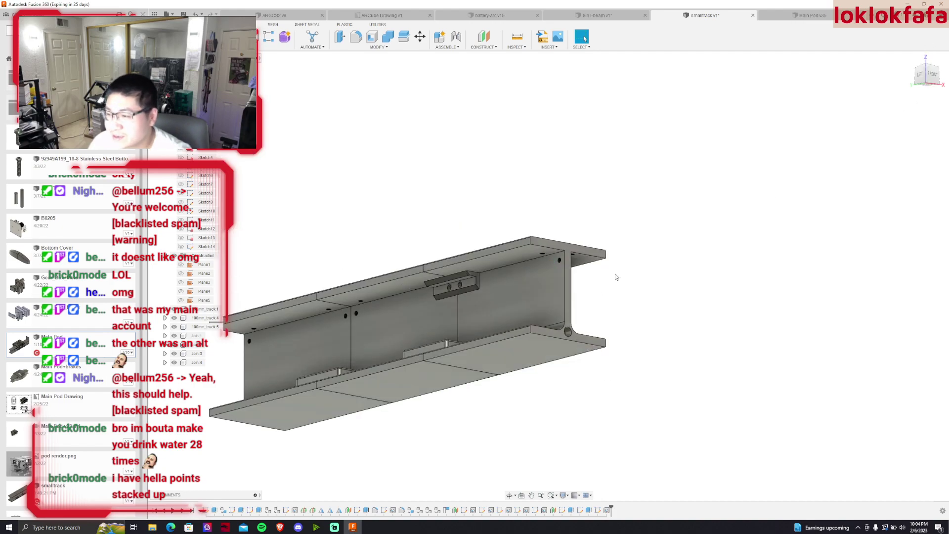
pyautogui.scroll(5, 553, 280)
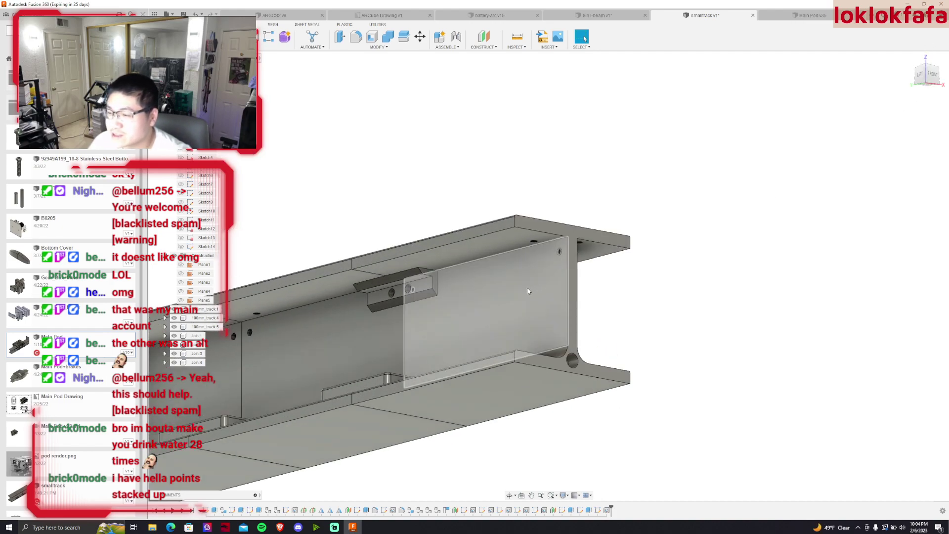
pyautogui.scroll(3, 394, 302)
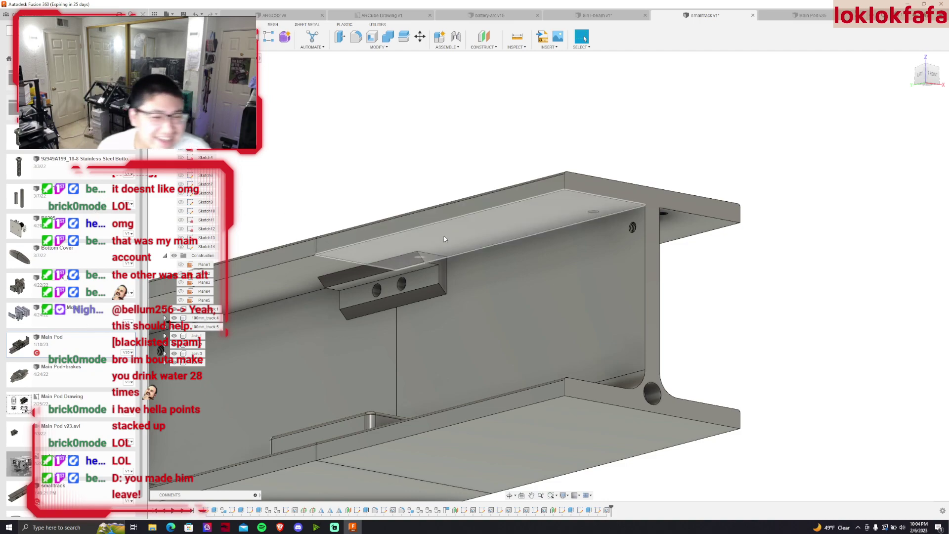
pyautogui.scroll(-2, 437, 249)
pyautogui.scroll(-3, 437, 250)
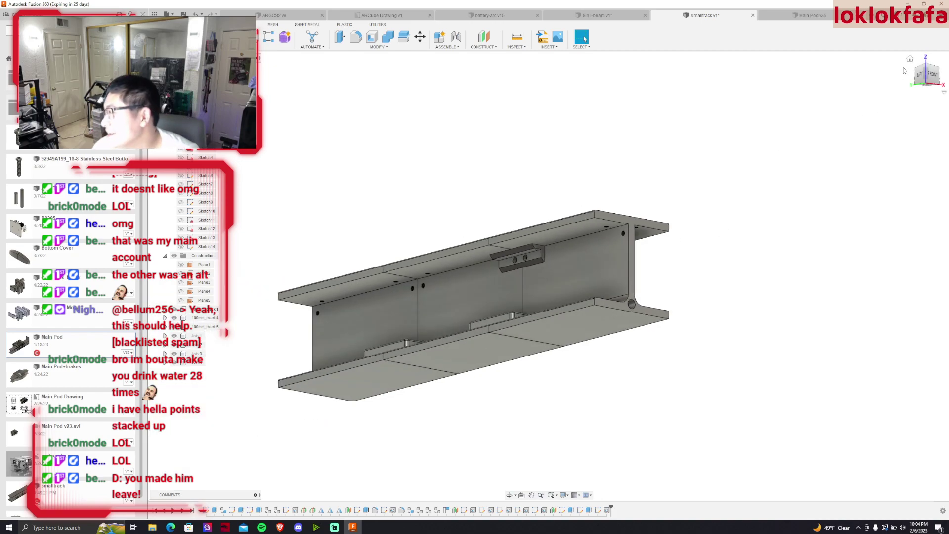
pyautogui.click(910, 60)
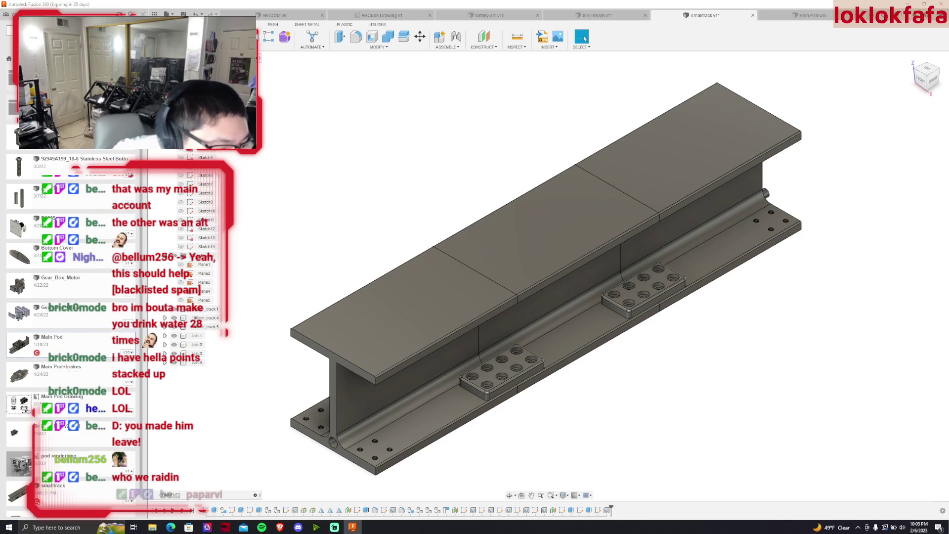
pyautogui.hotkey('alt', 'Tab')
pyautogui.hotkey('alt', 'Tab')
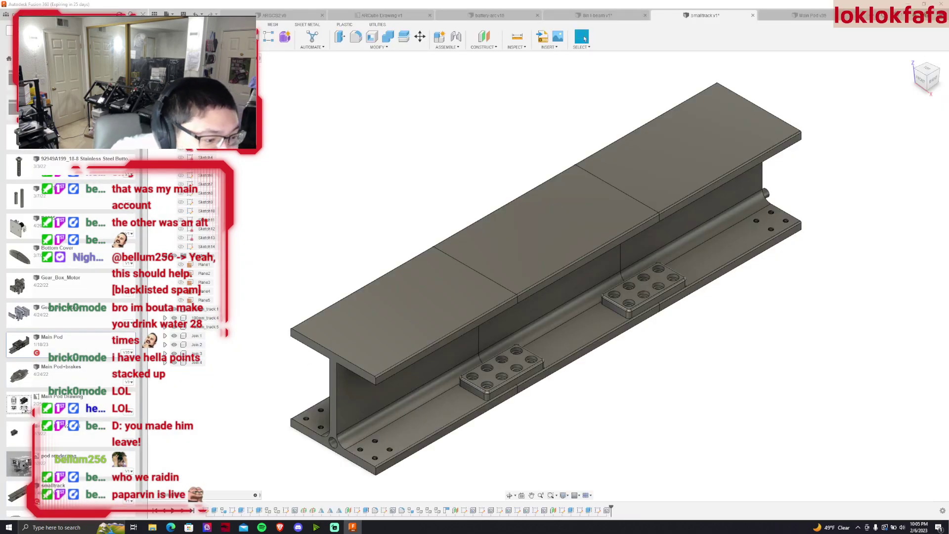